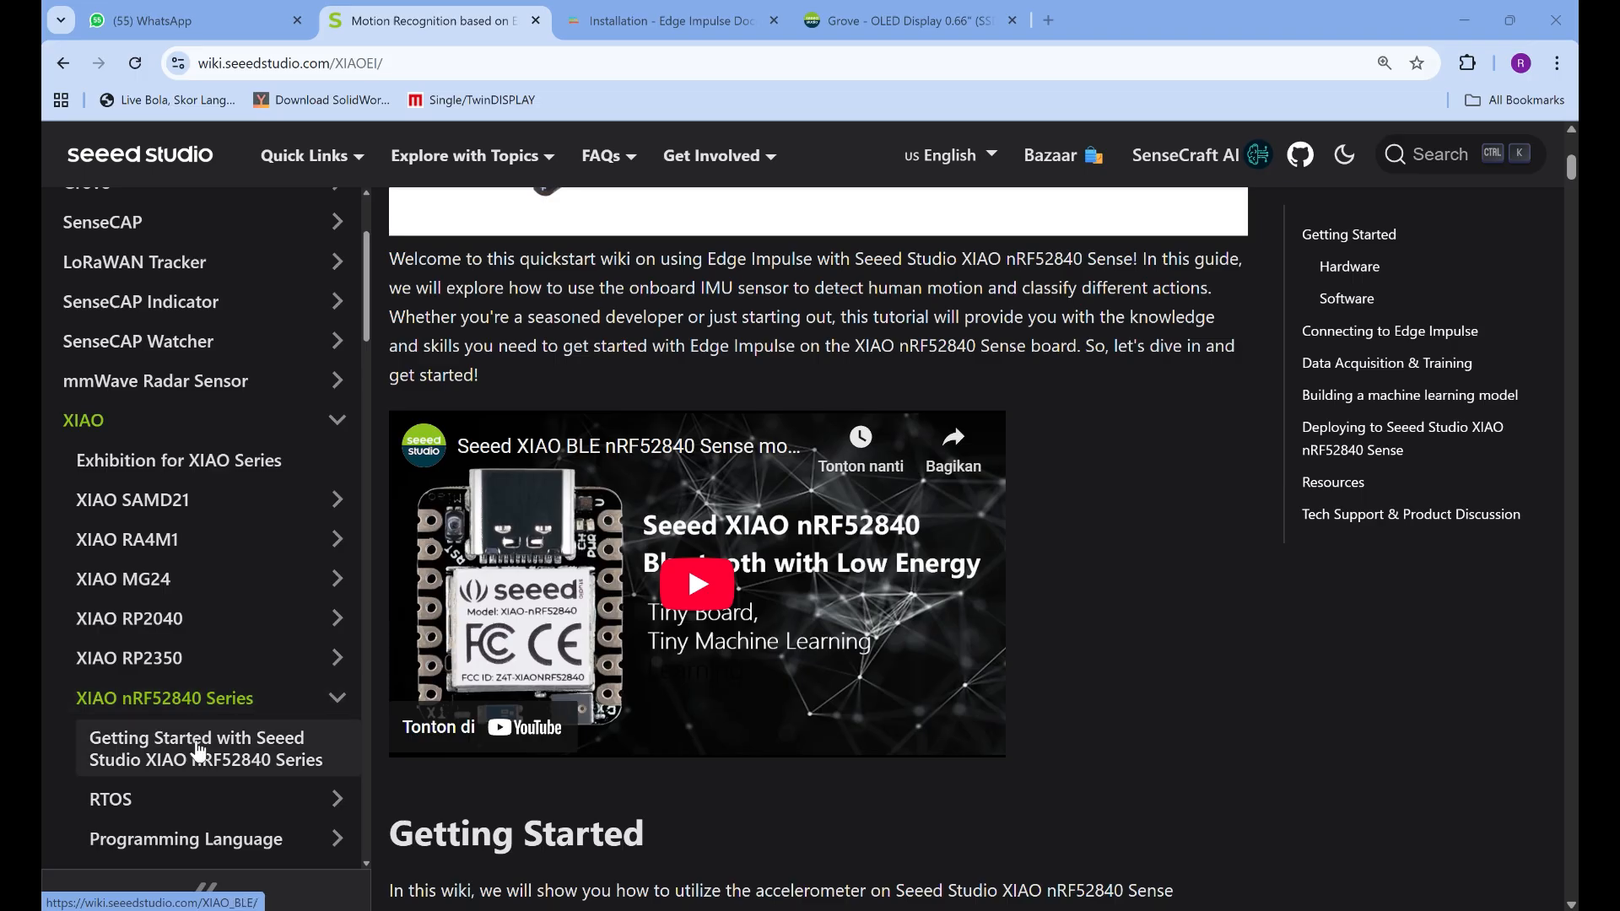
# Look through the XIAO nRF52840 Series Embedded ML topics, opening the TensorFlow Lite page and returning to Motion Recognition based on Edge Impulse
pyautogui.scroll(-3, 201, 732)
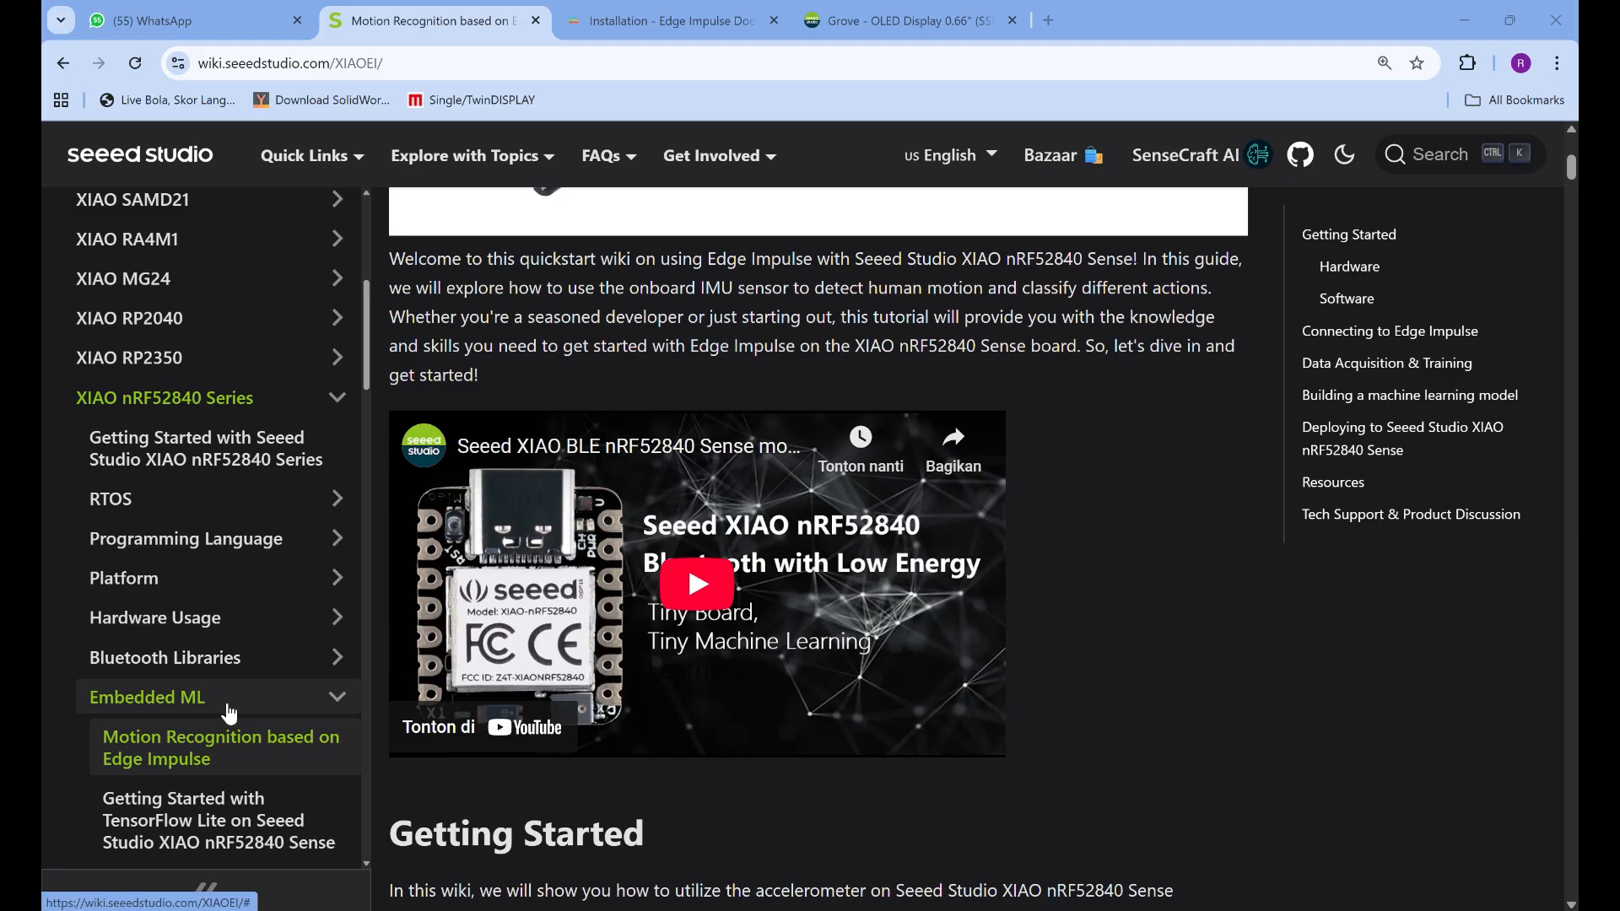
pyautogui.scroll(-2, 226, 759)
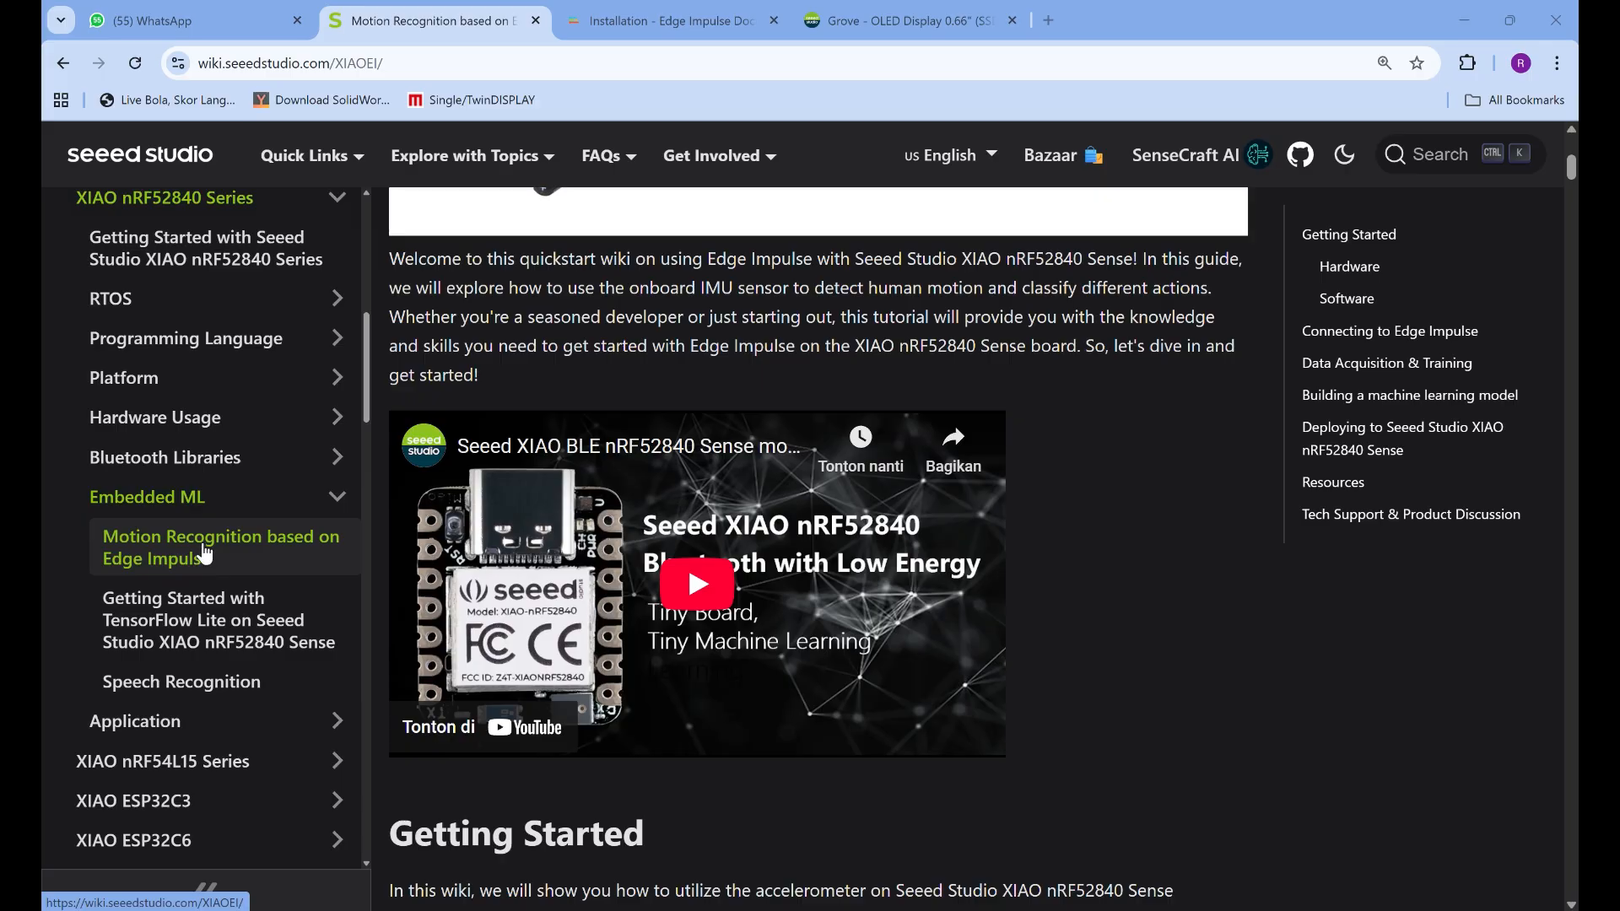
pyautogui.click(215, 637)
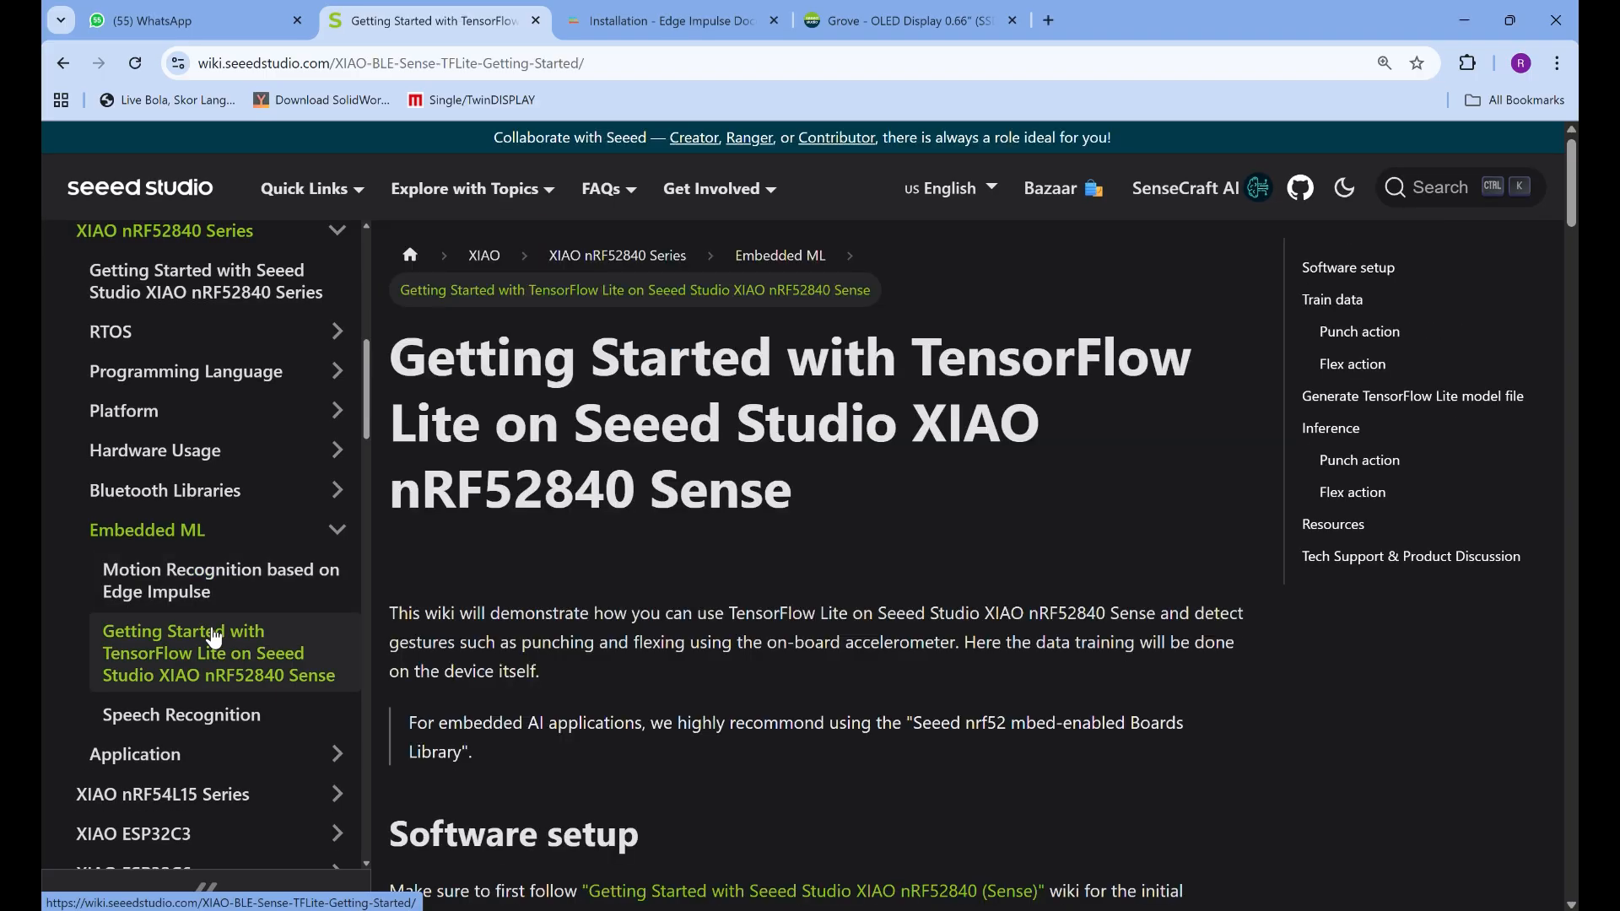
pyautogui.click(204, 589)
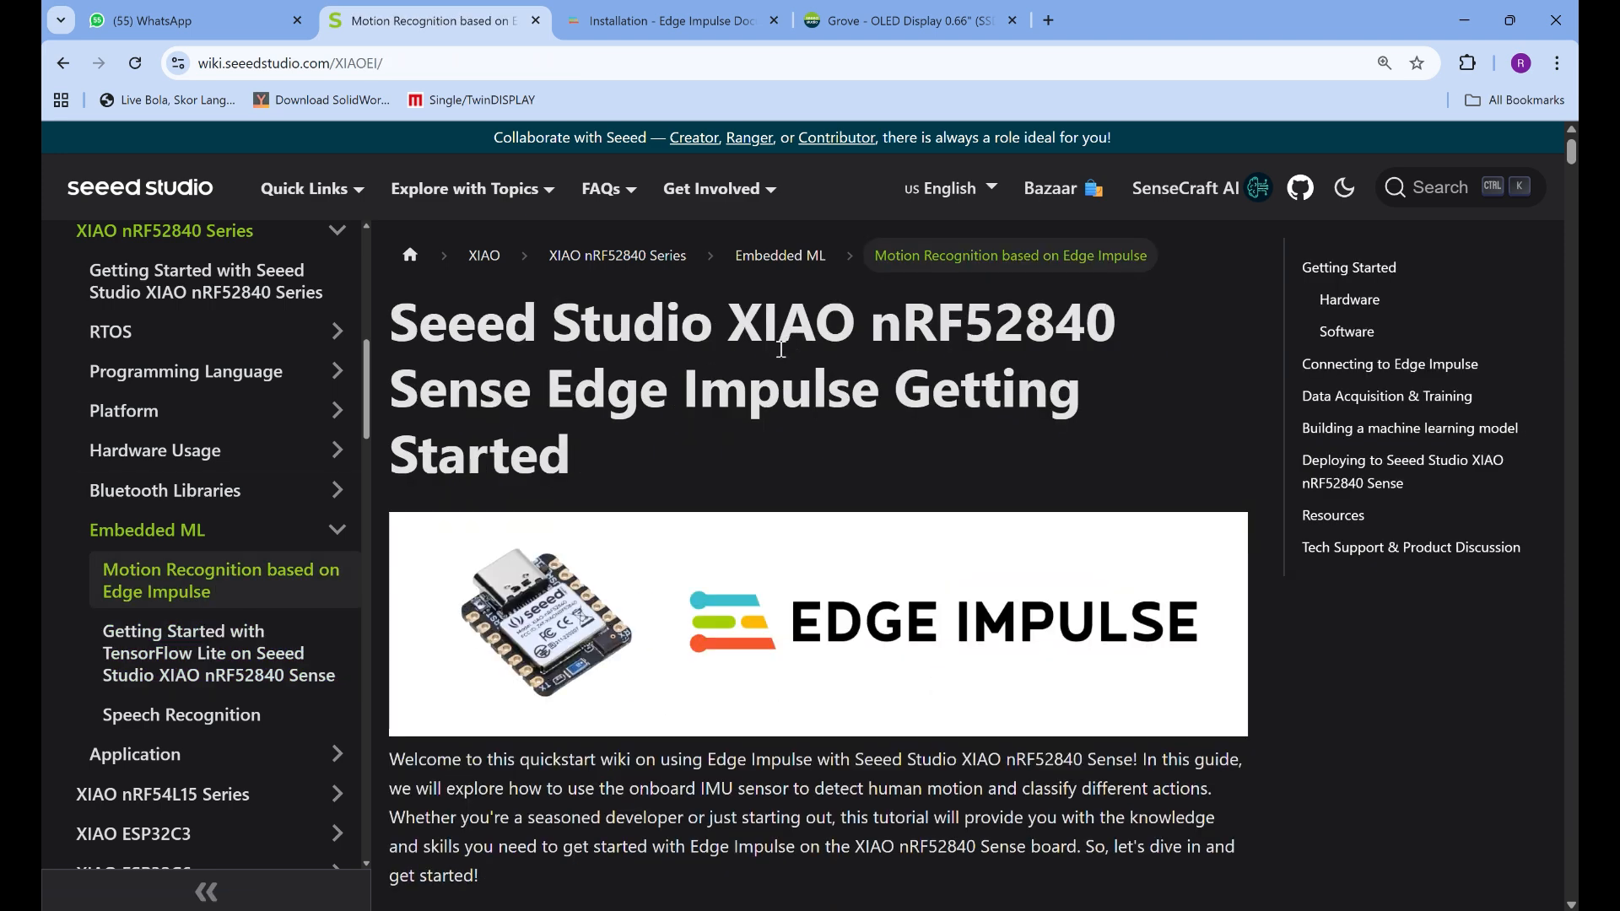
# Skim the Motion Recognition guide from its introduction to the Connecting to Edge Impulse section and return to Getting Started
pyautogui.scroll(-2, 781, 348)
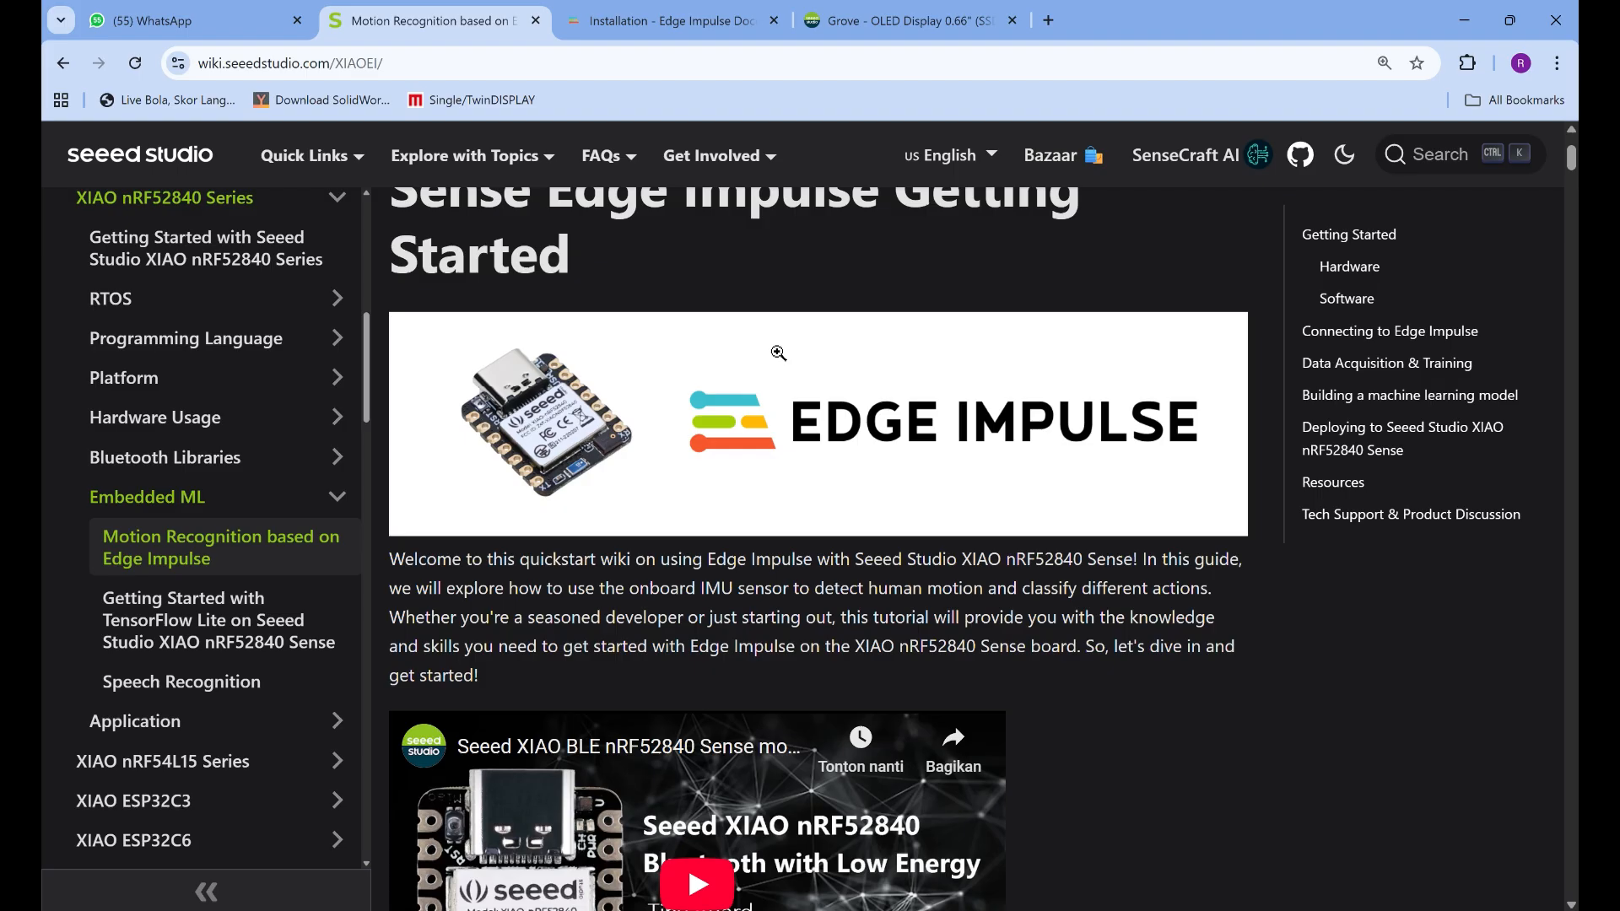
pyautogui.scroll(-7, 778, 352)
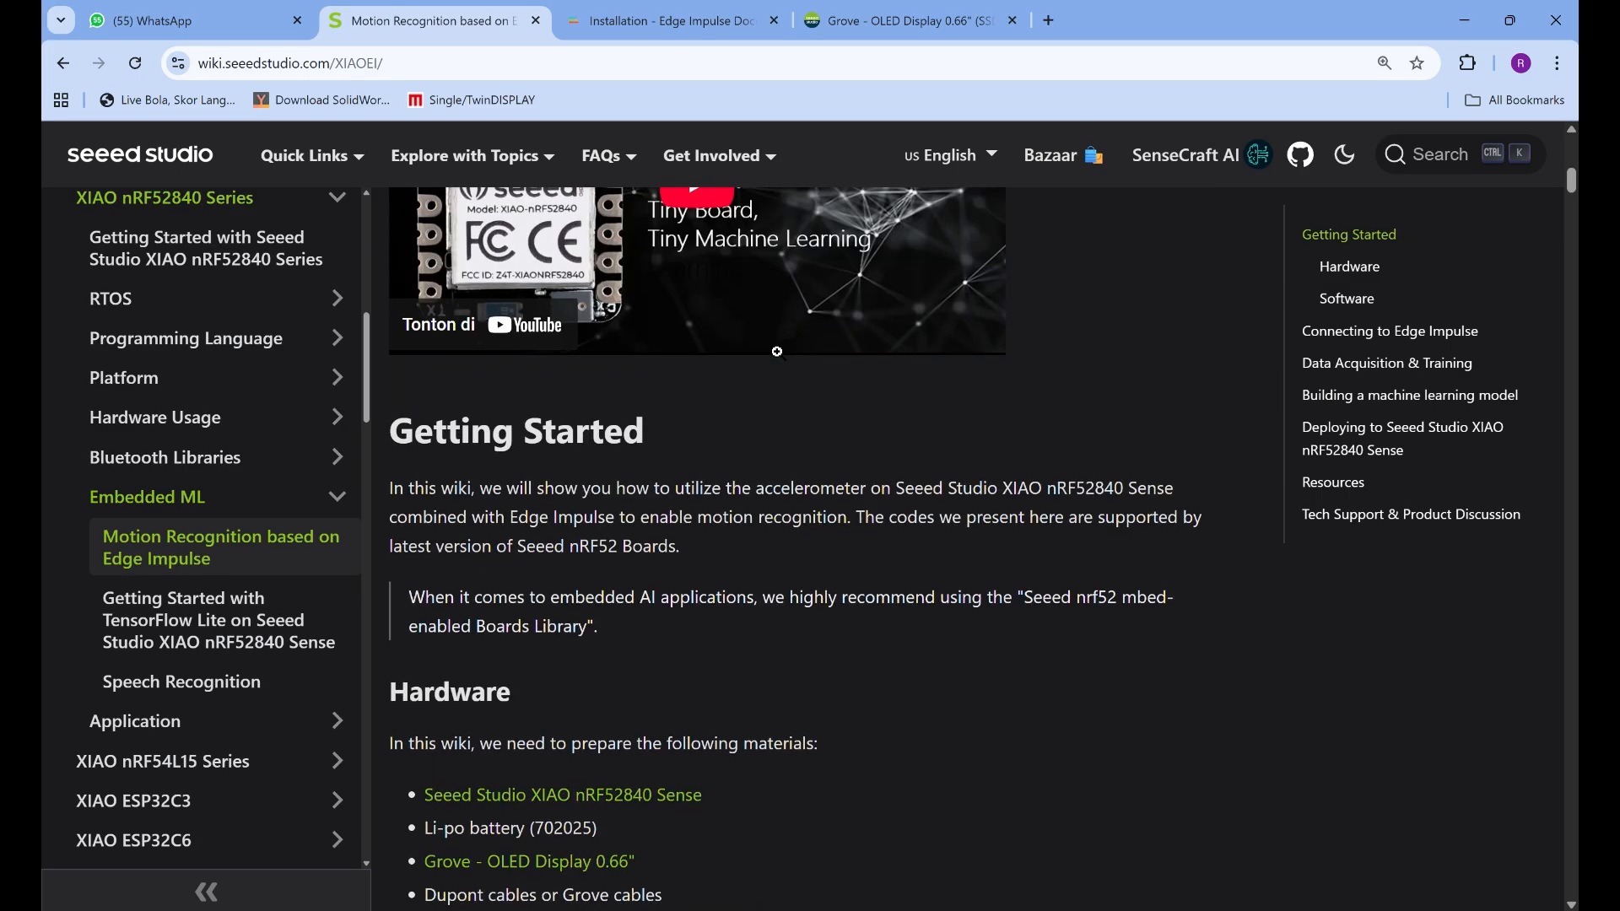
pyautogui.scroll(-12, 777, 351)
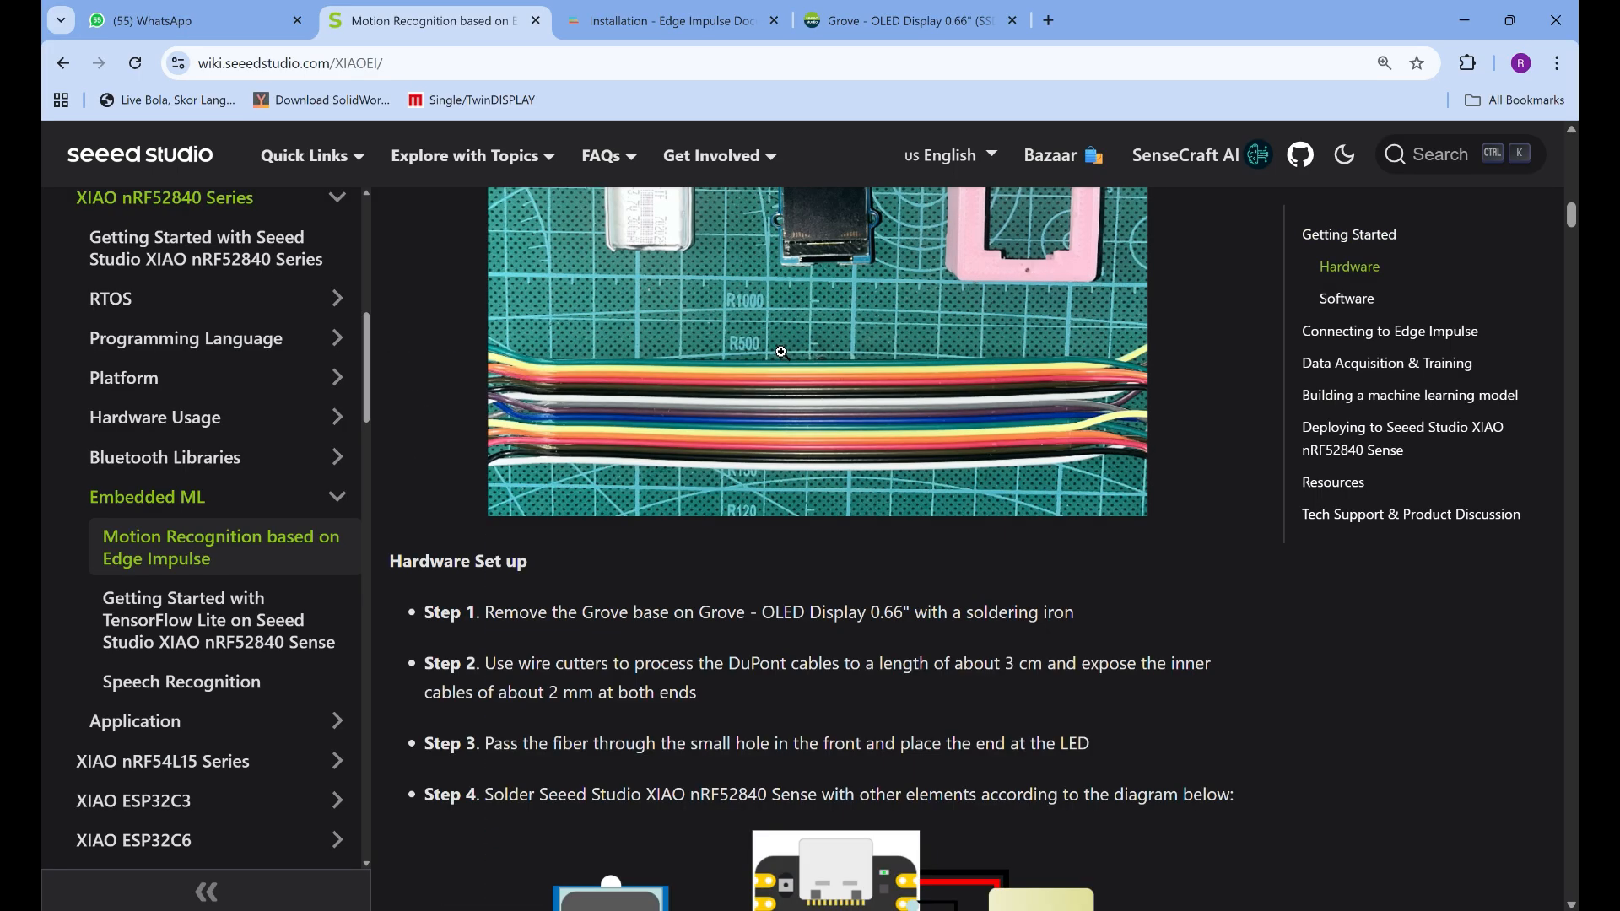
pyautogui.scroll(-6, 791, 352)
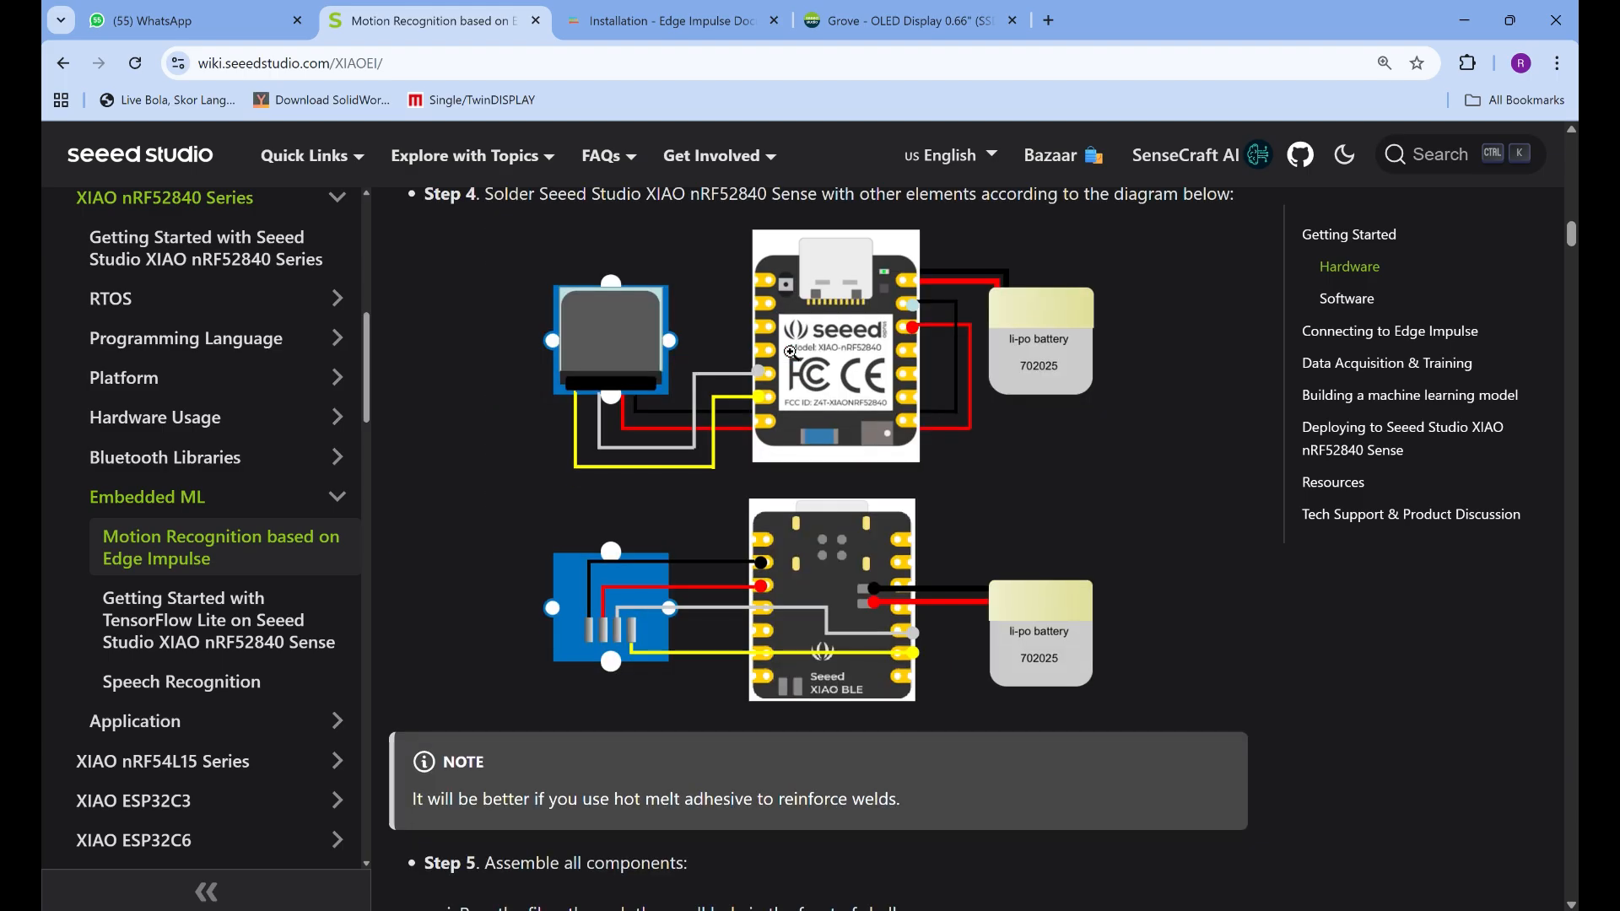
pyautogui.scroll(-13, 790, 352)
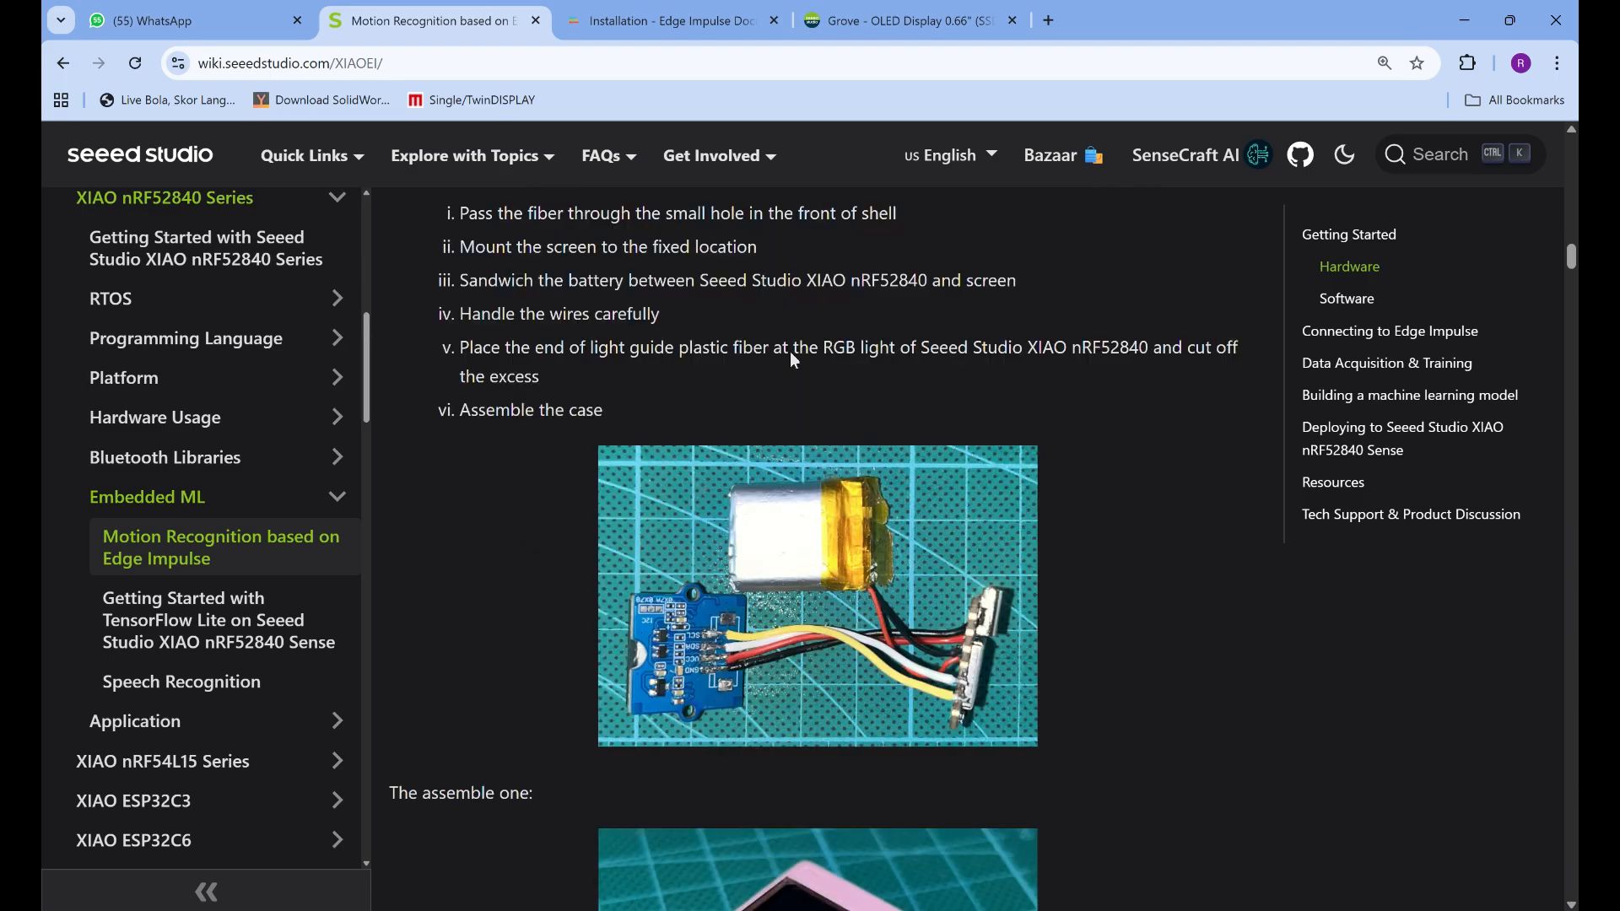
pyautogui.scroll(-7, 792, 352)
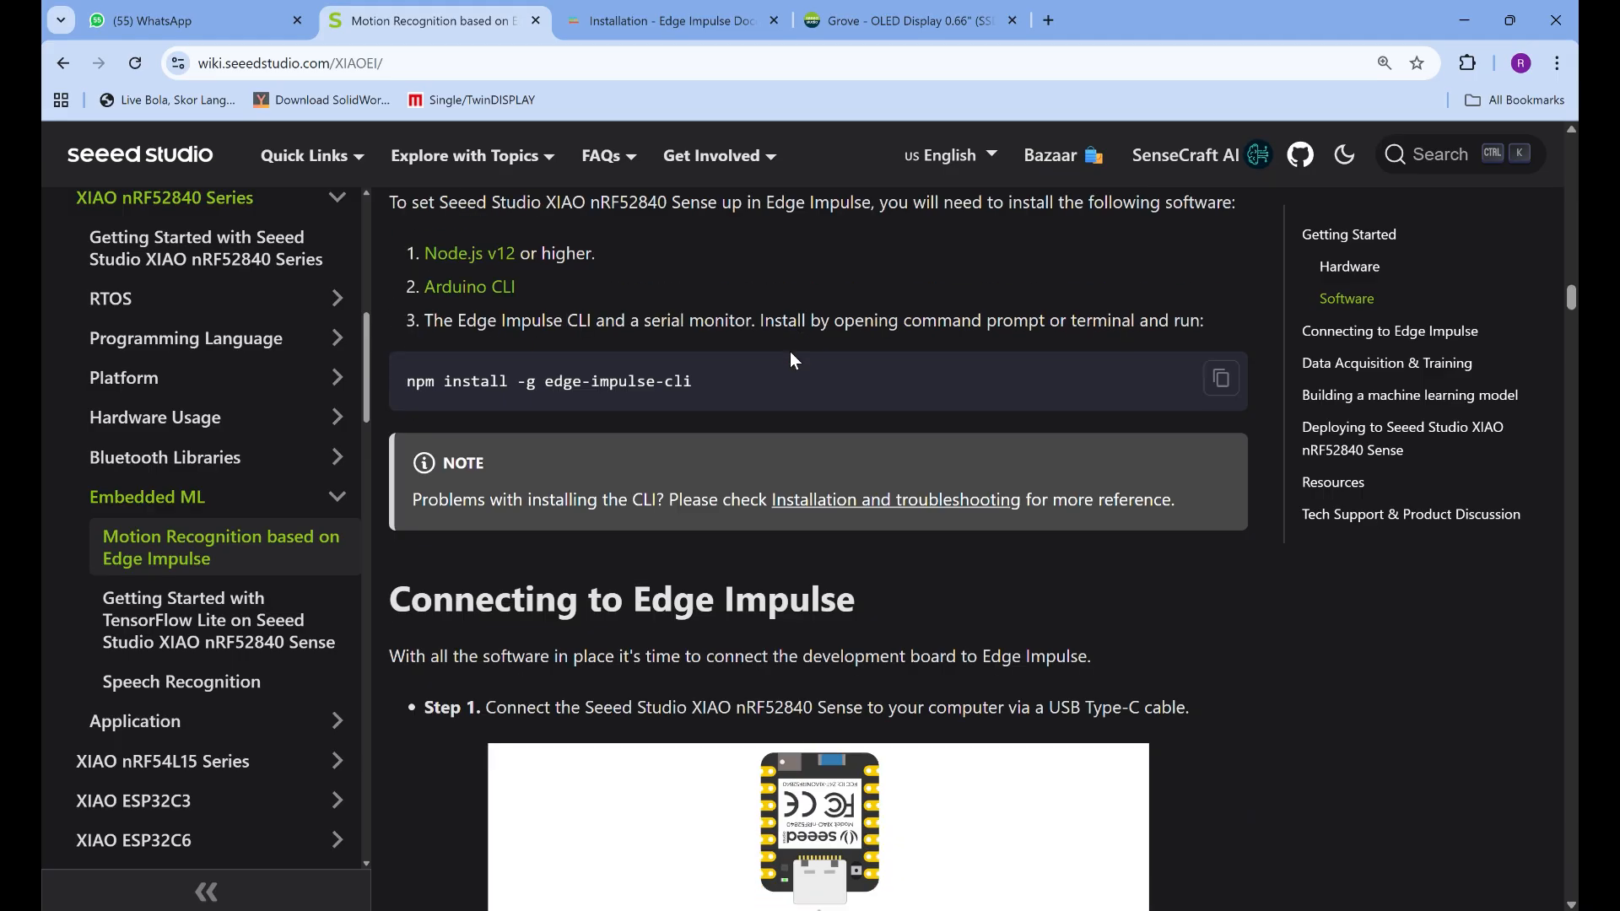
pyautogui.scroll(12, 790, 351)
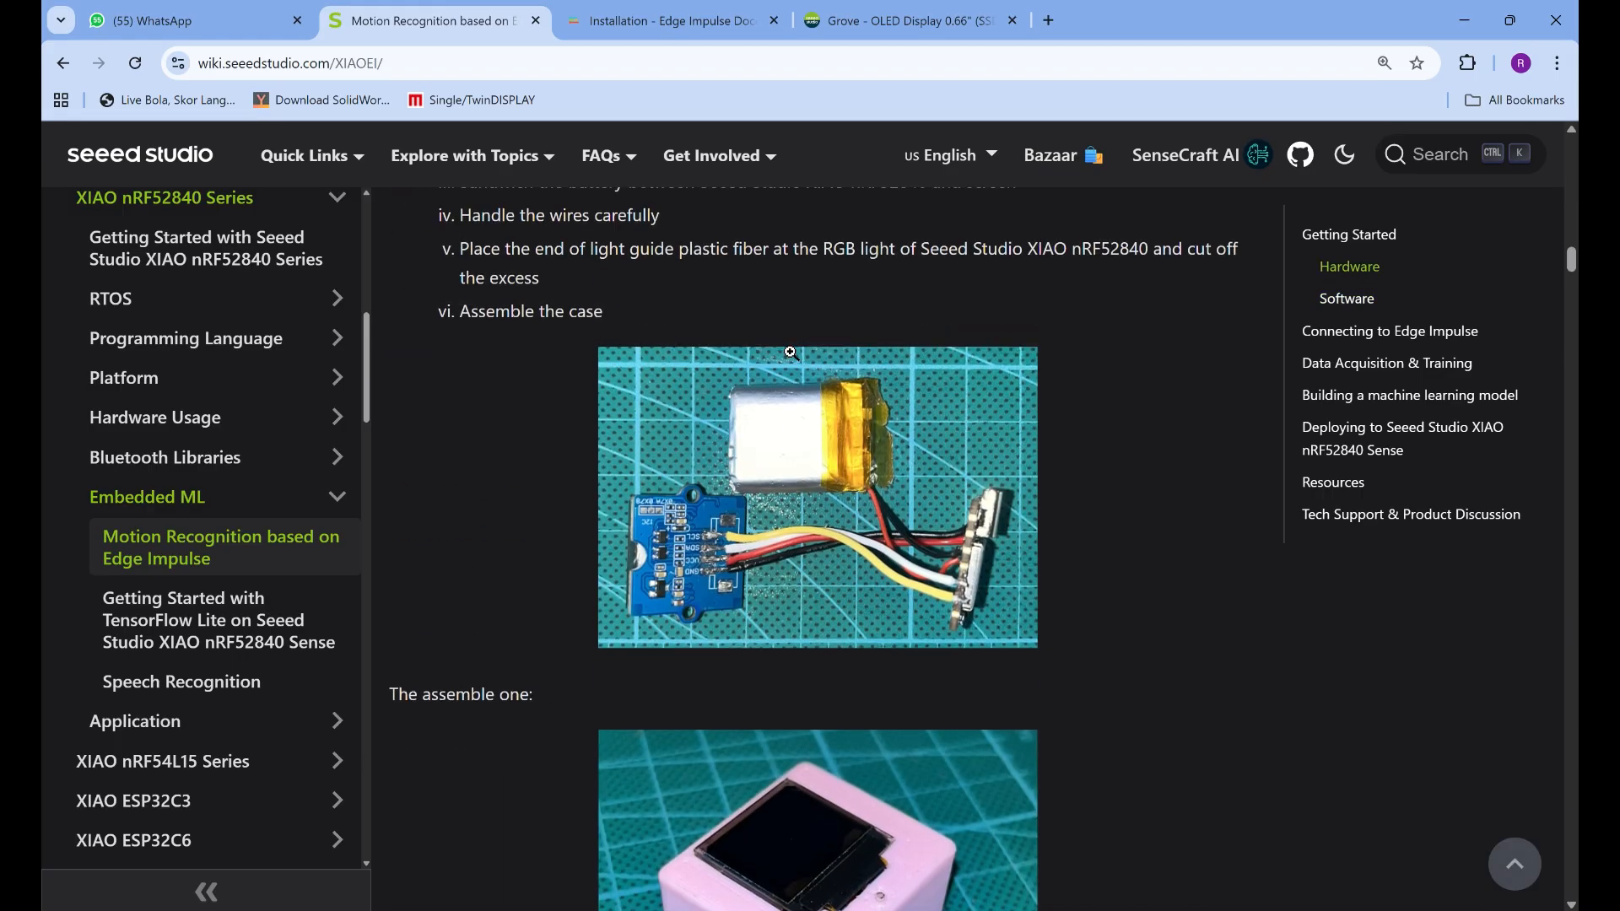
pyautogui.scroll(5, 790, 353)
pyautogui.scroll(14, 790, 353)
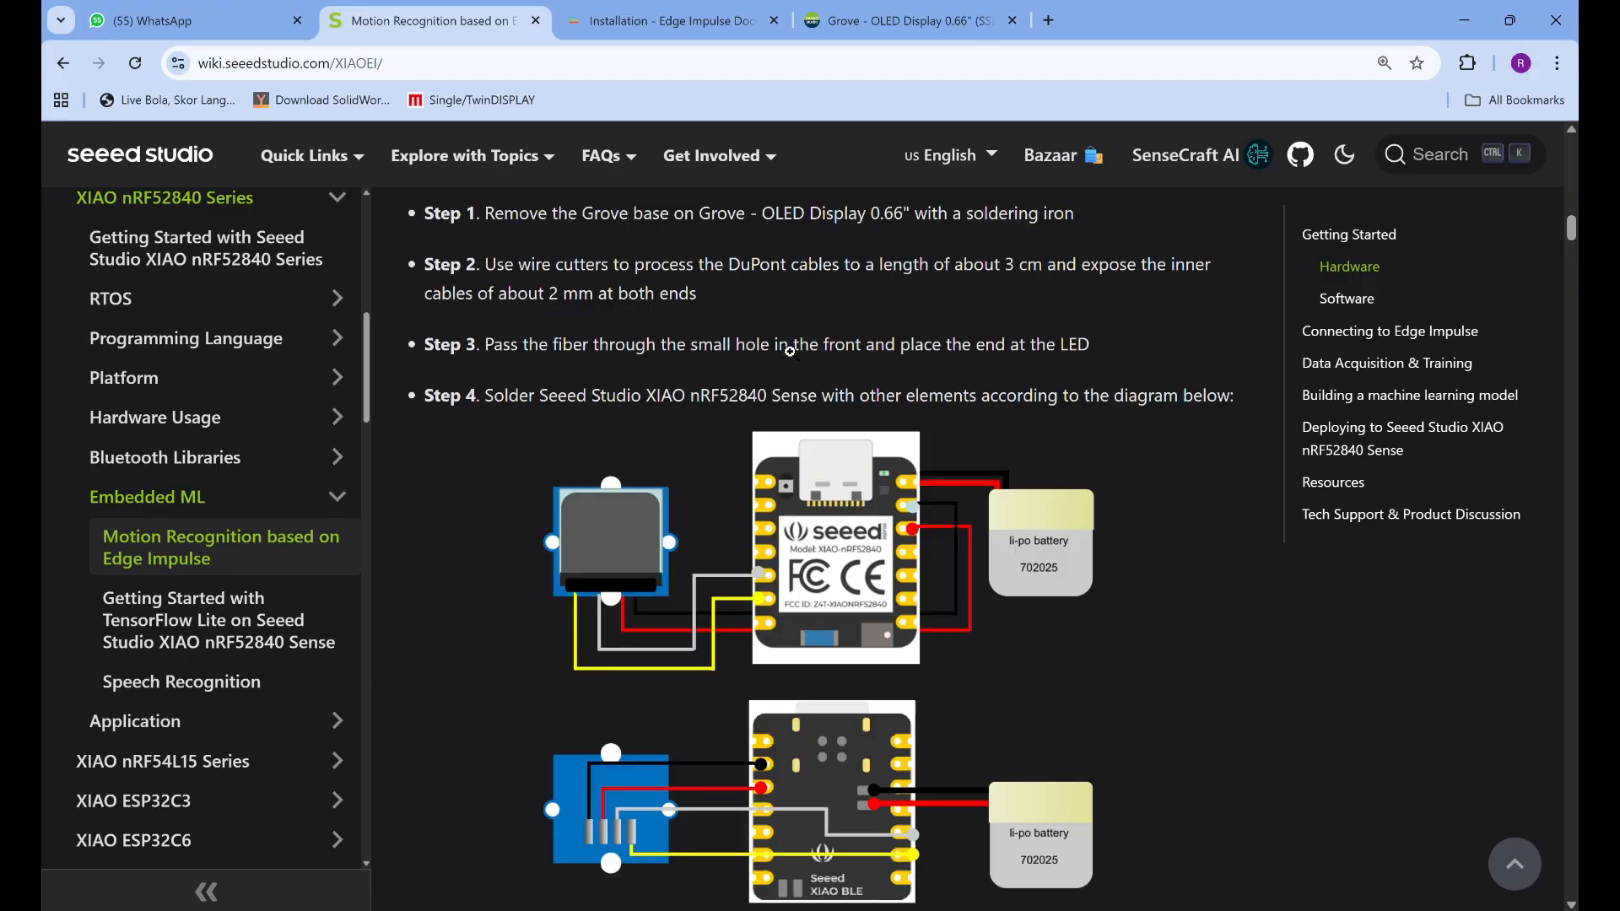
pyautogui.scroll(10, 790, 353)
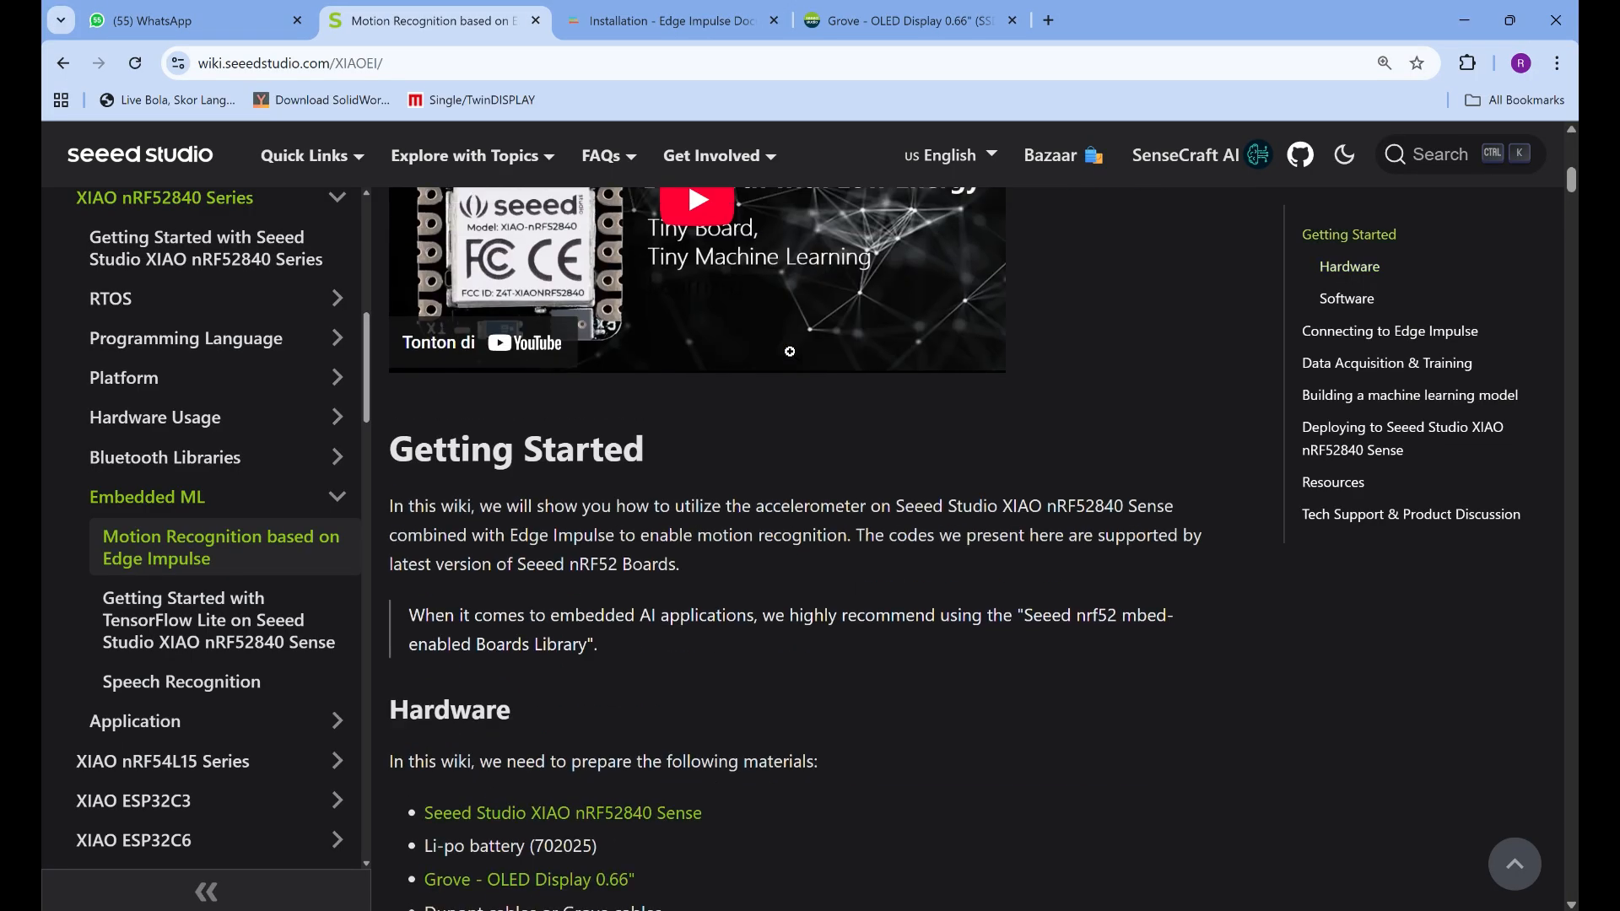
# Examine the Hardware section's list and photo of the materials to prepare
pyautogui.scroll(-6, 791, 352)
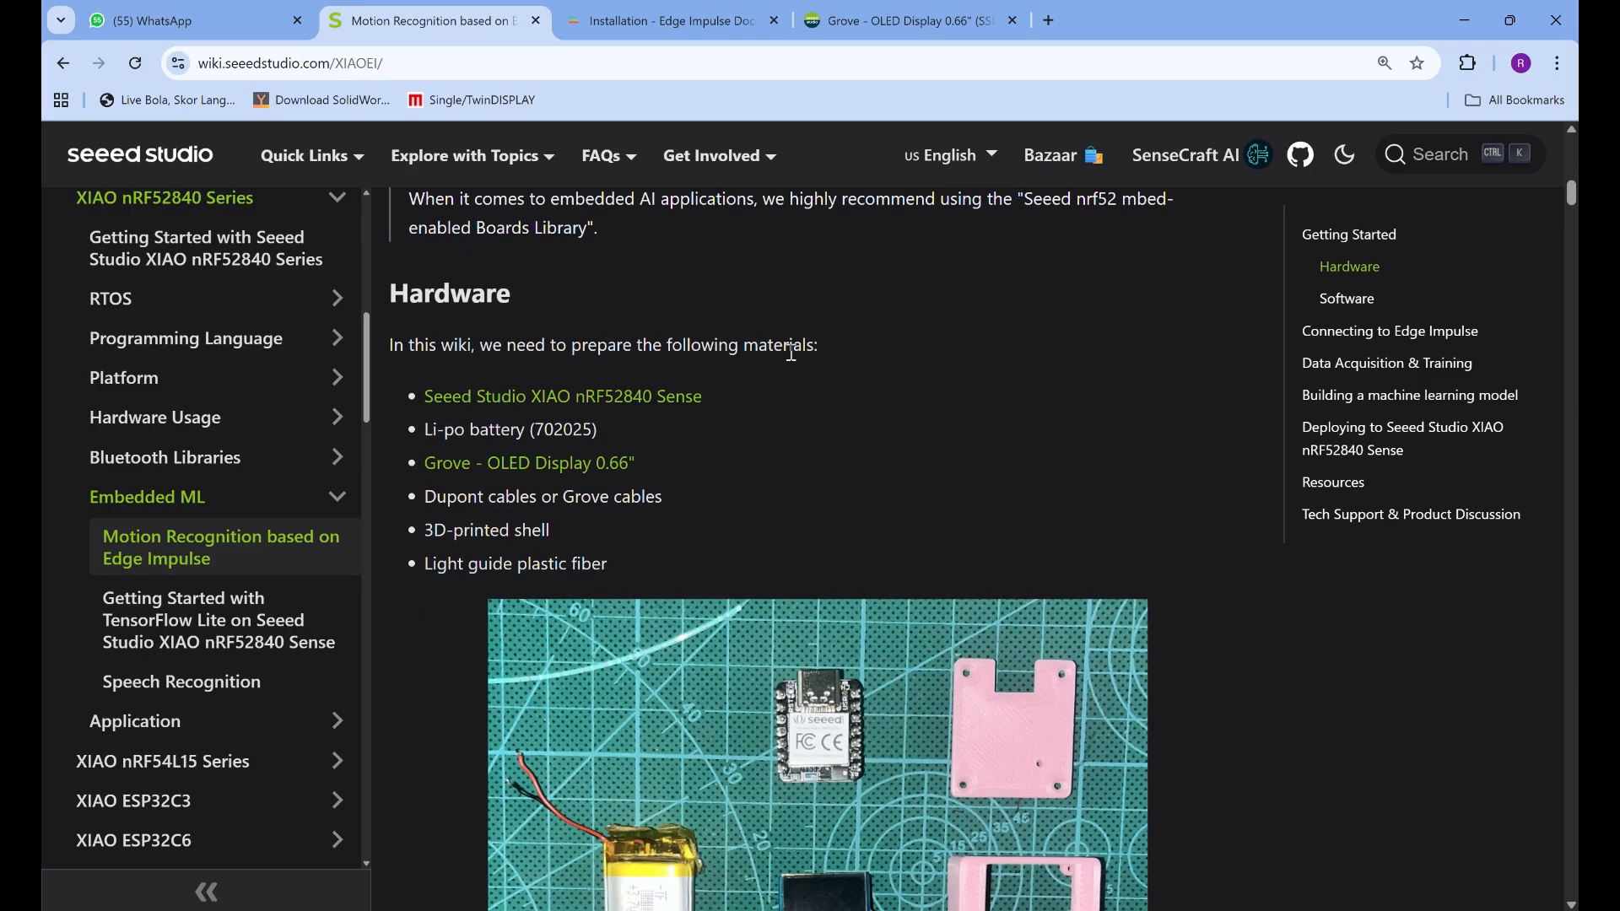
pyautogui.scroll(-1, 790, 353)
pyautogui.scroll(-1, 806, 633)
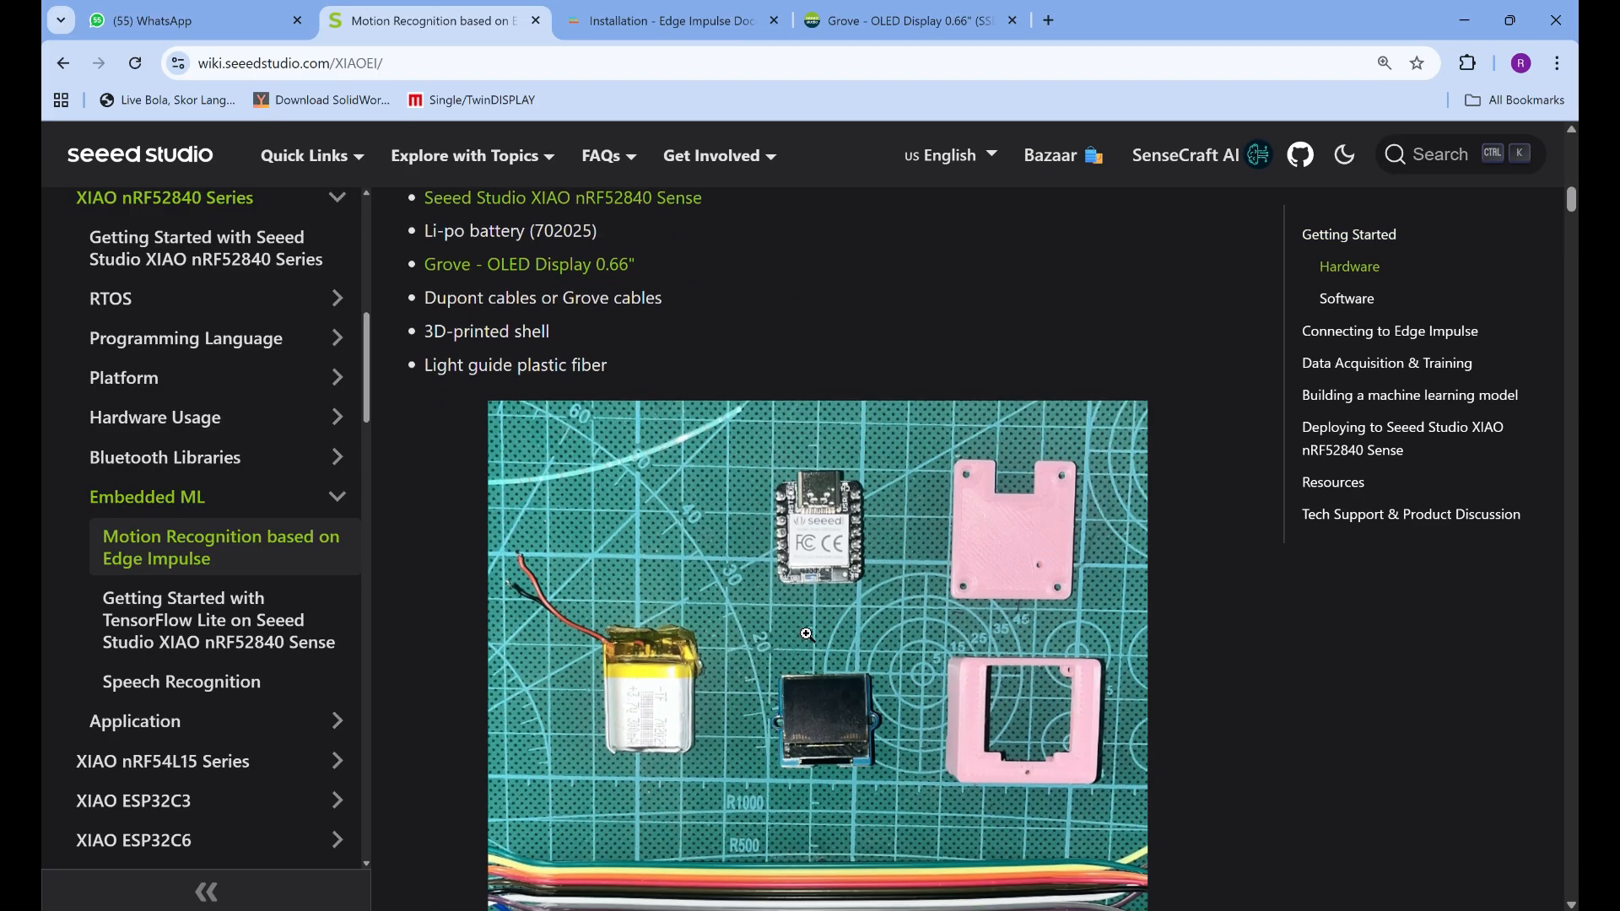
pyautogui.scroll(2, 806, 633)
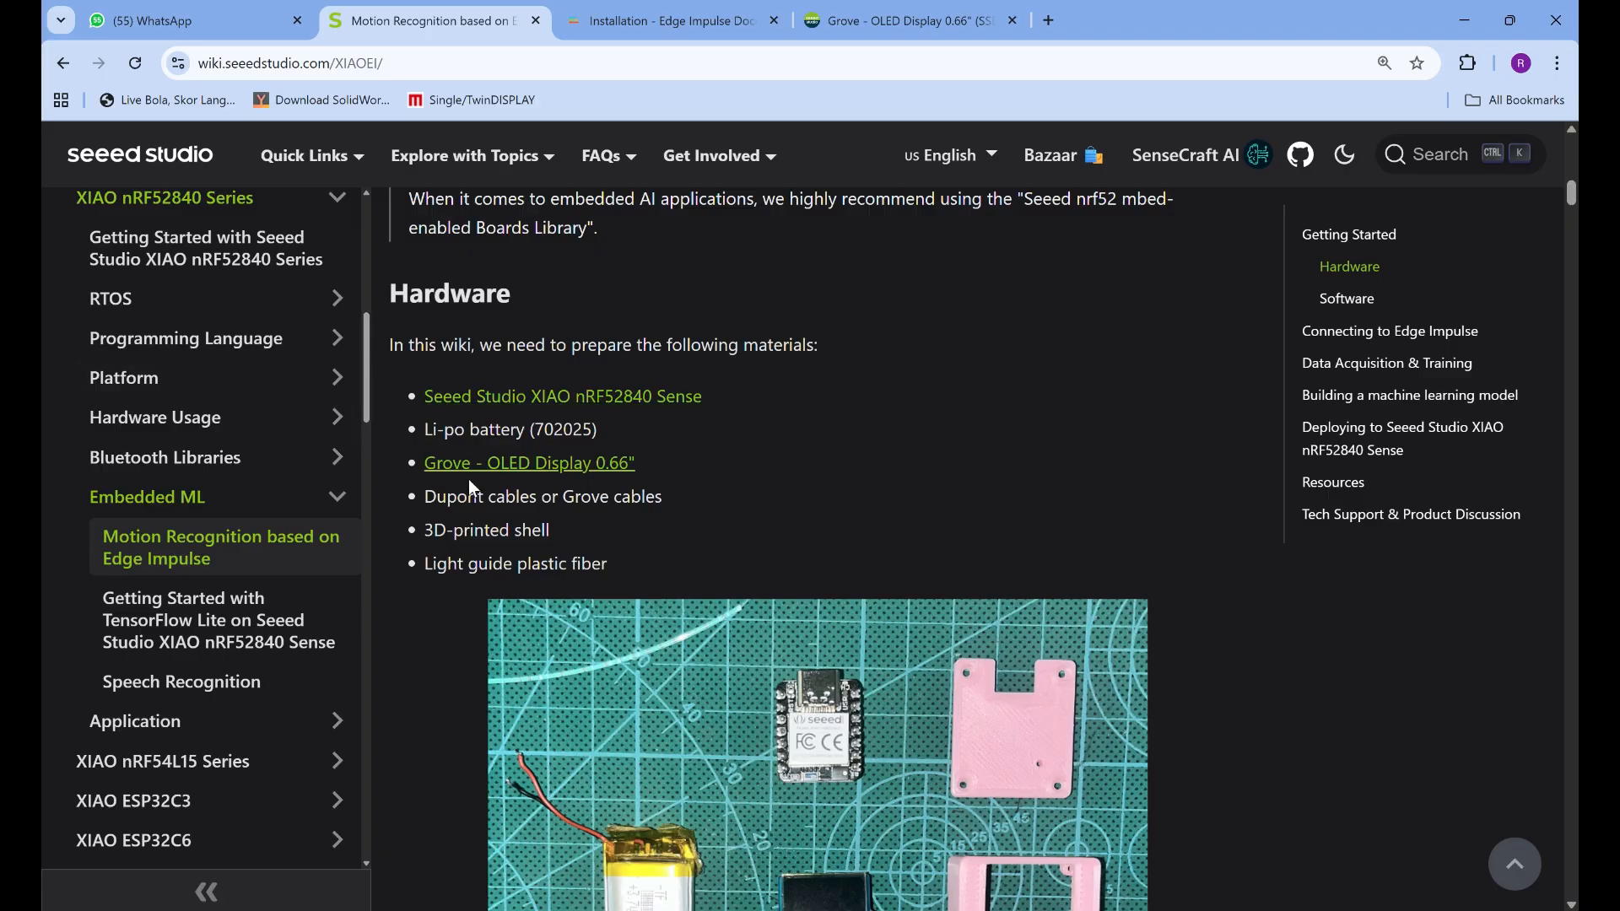
pyautogui.scroll(-1, 453, 392)
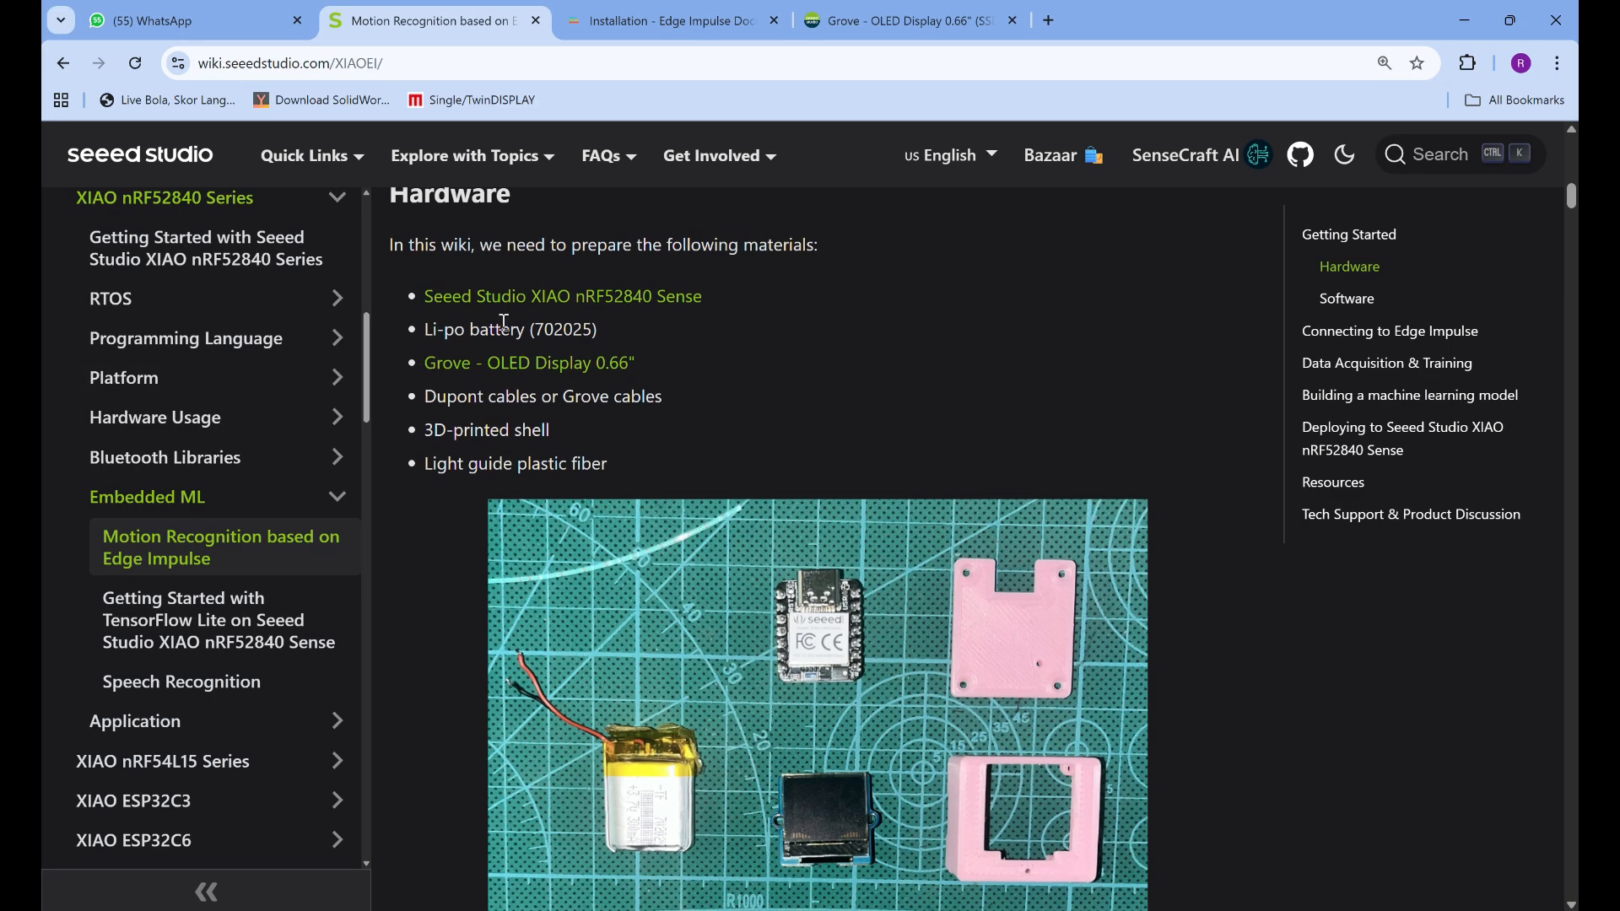
pyautogui.scroll(-1, 634, 426)
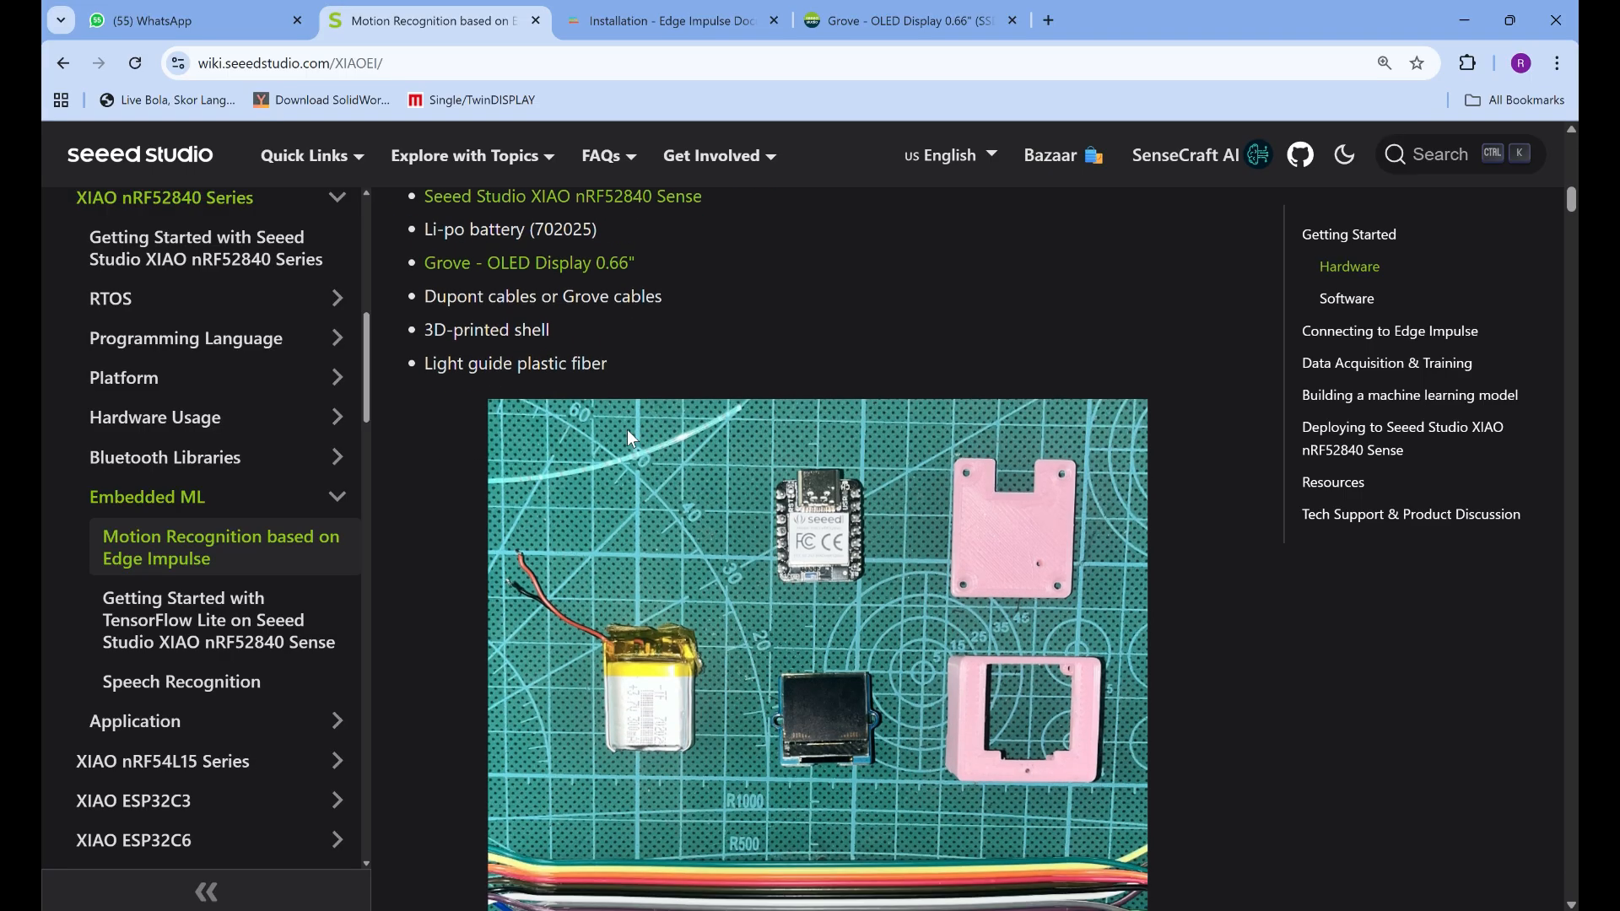
pyautogui.scroll(-1, 634, 304)
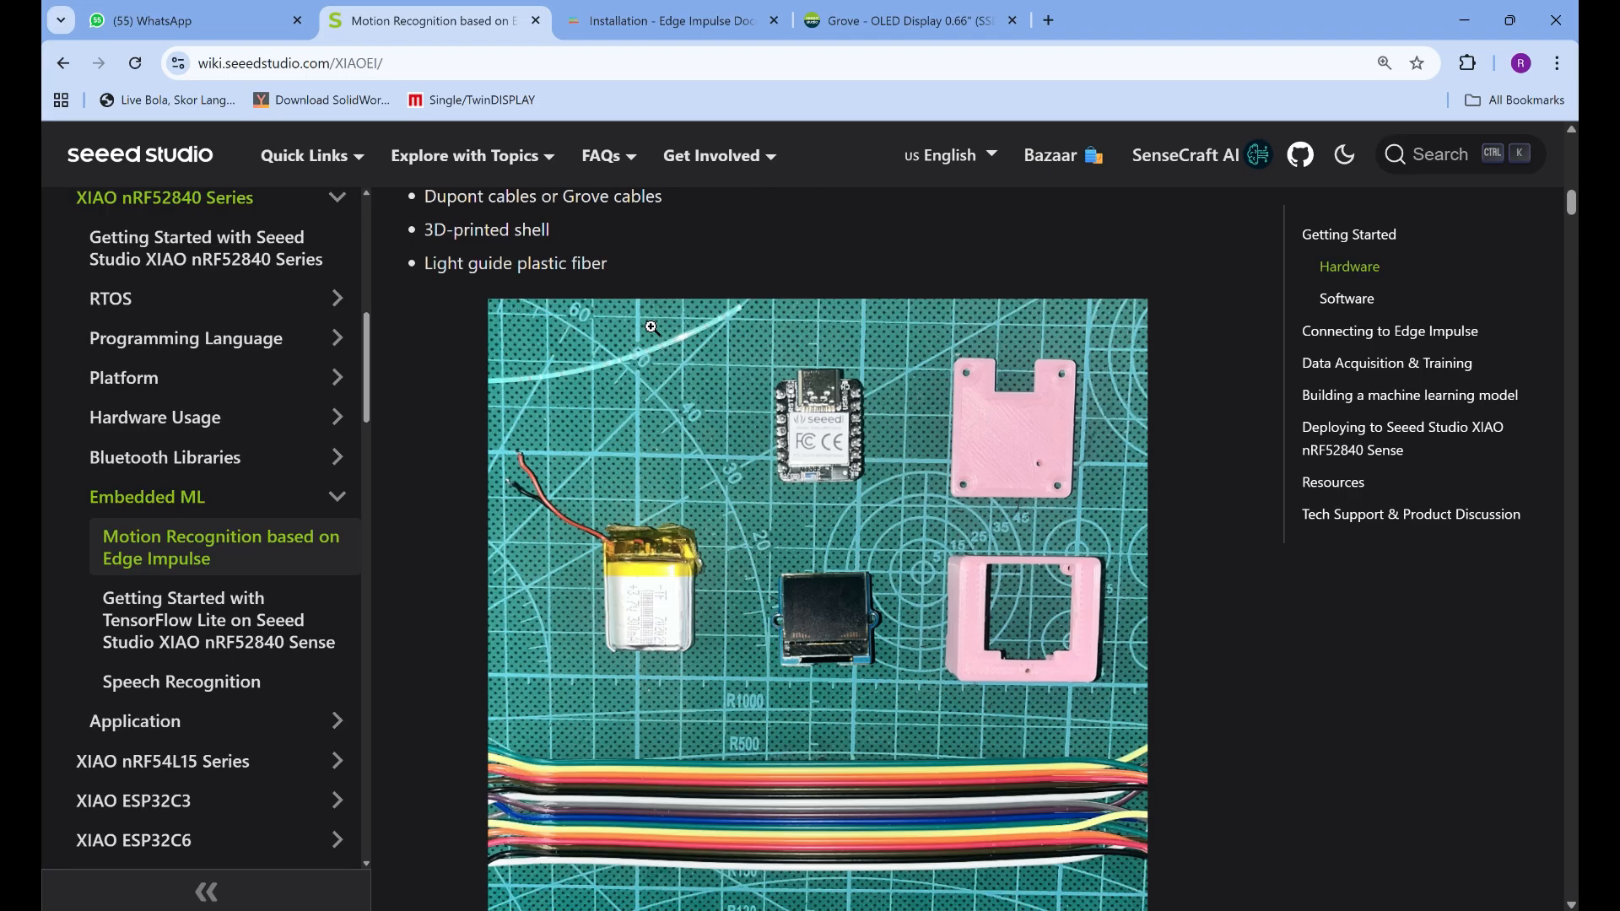
pyautogui.scroll(2, 646, 329)
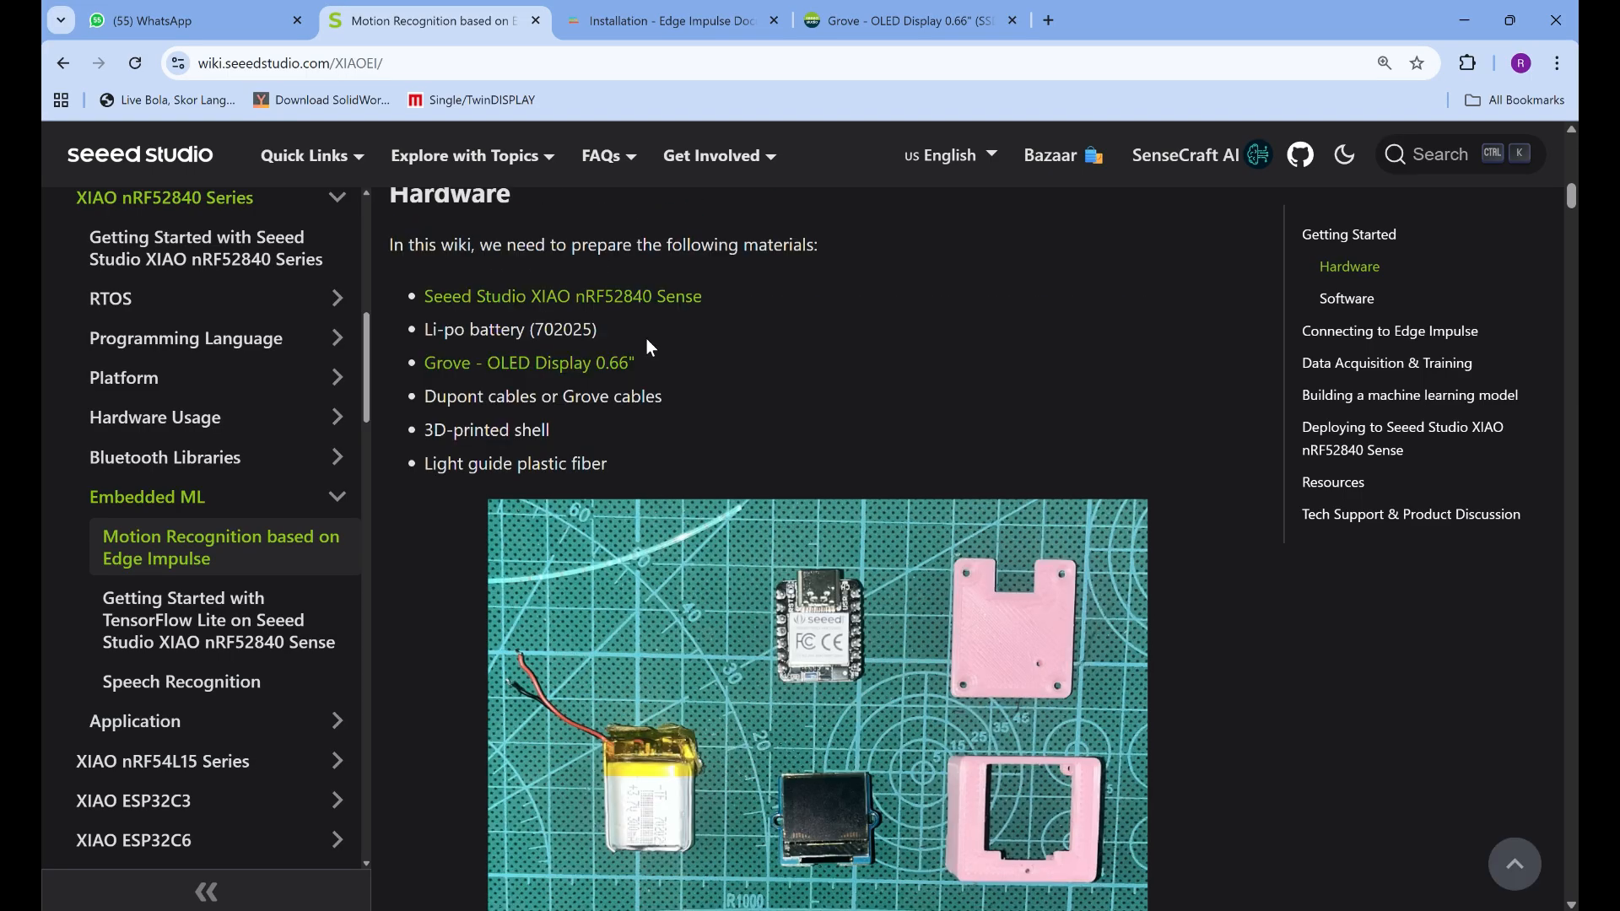
pyautogui.scroll(-3, 647, 340)
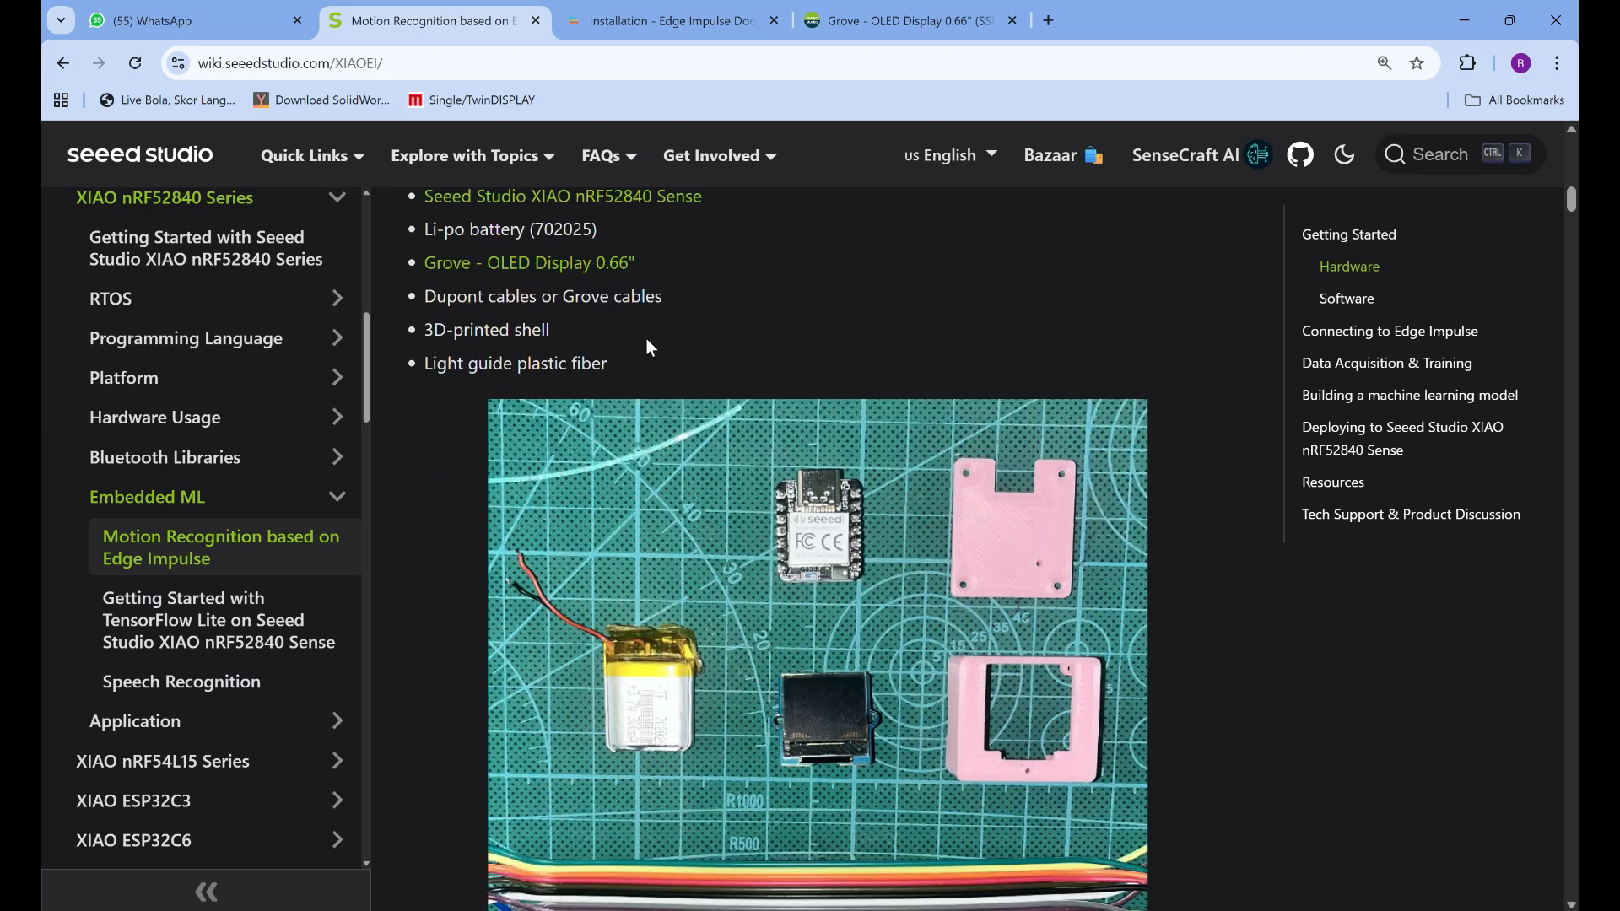
pyautogui.scroll(2, 647, 340)
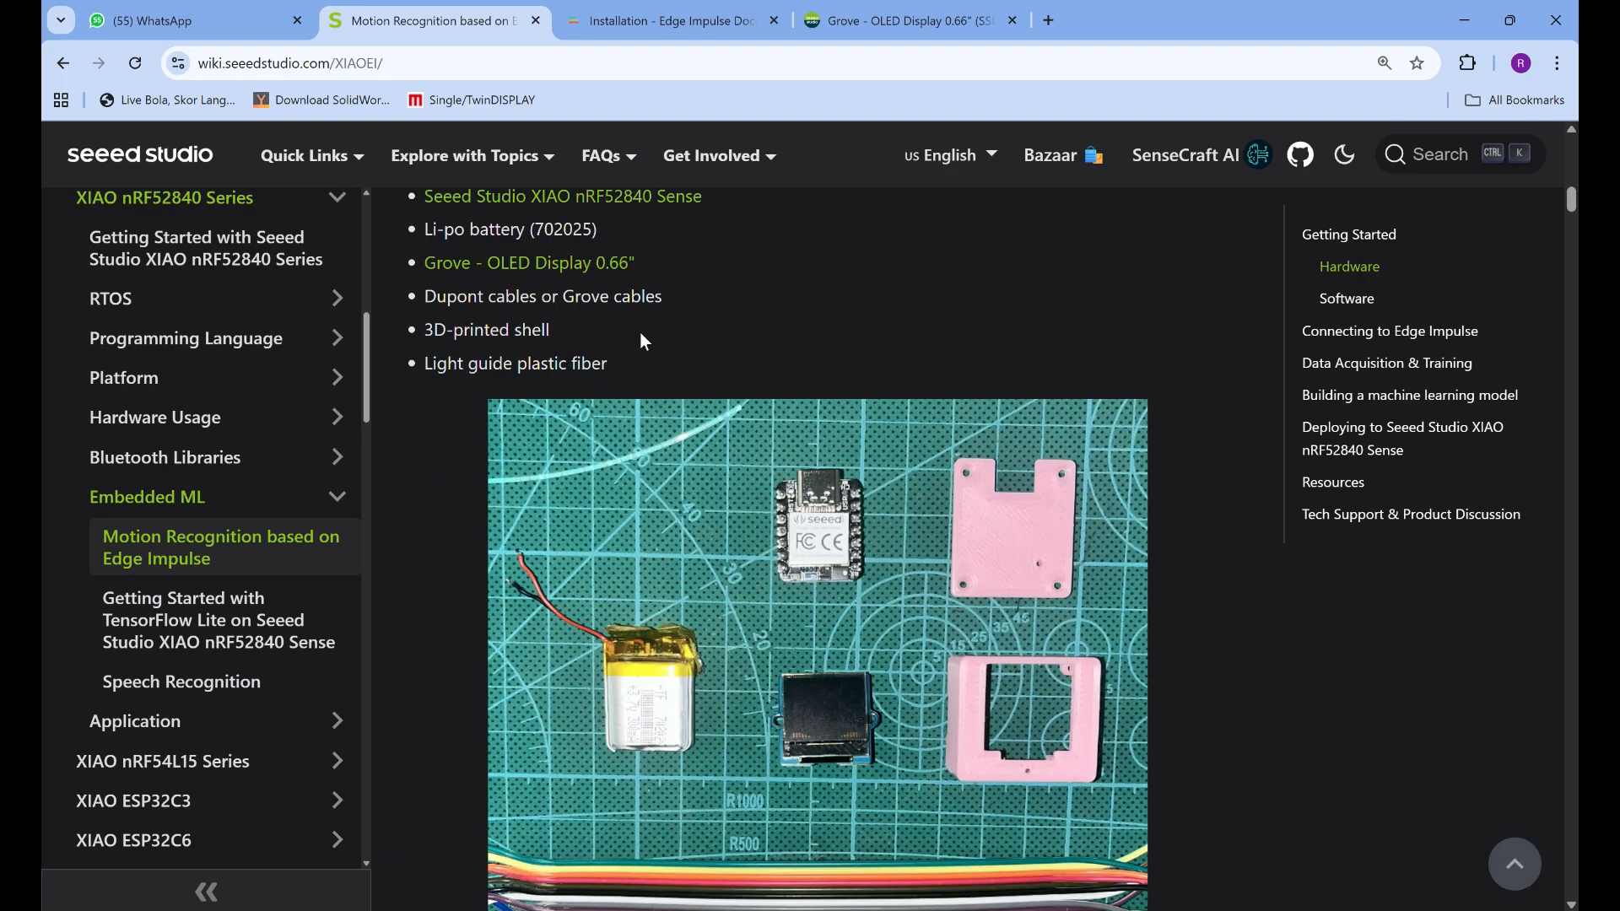
# Read the Hardware Set up instructions, including the soldering diagram, component assembly and photo of the assembled device
pyautogui.scroll(-5, 798, 597)
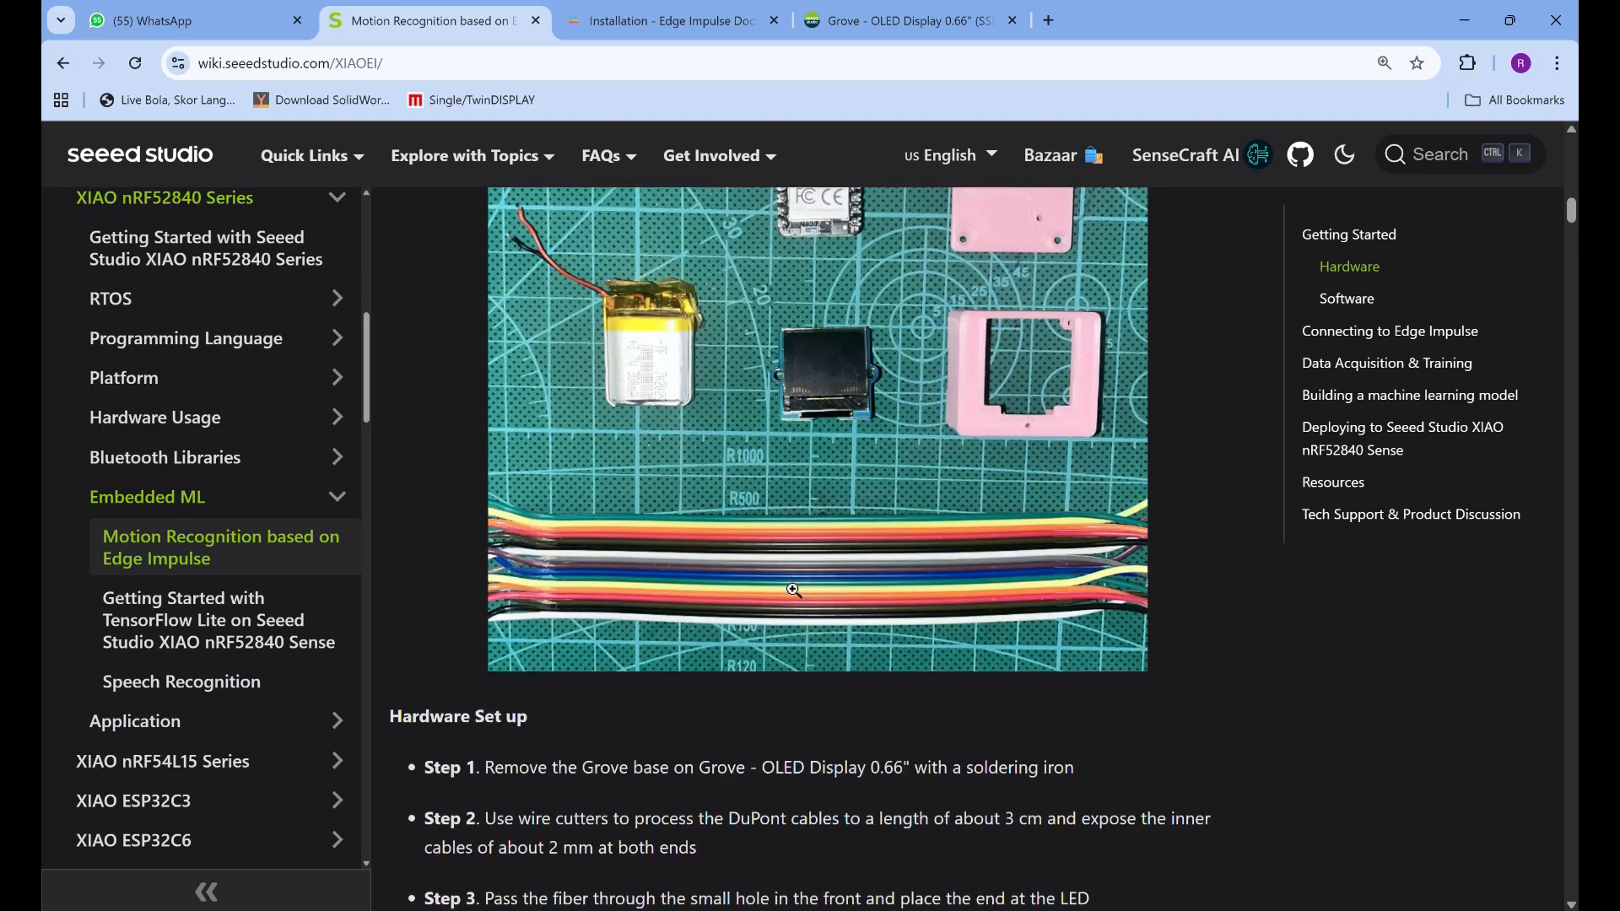
pyautogui.scroll(-1, 795, 607)
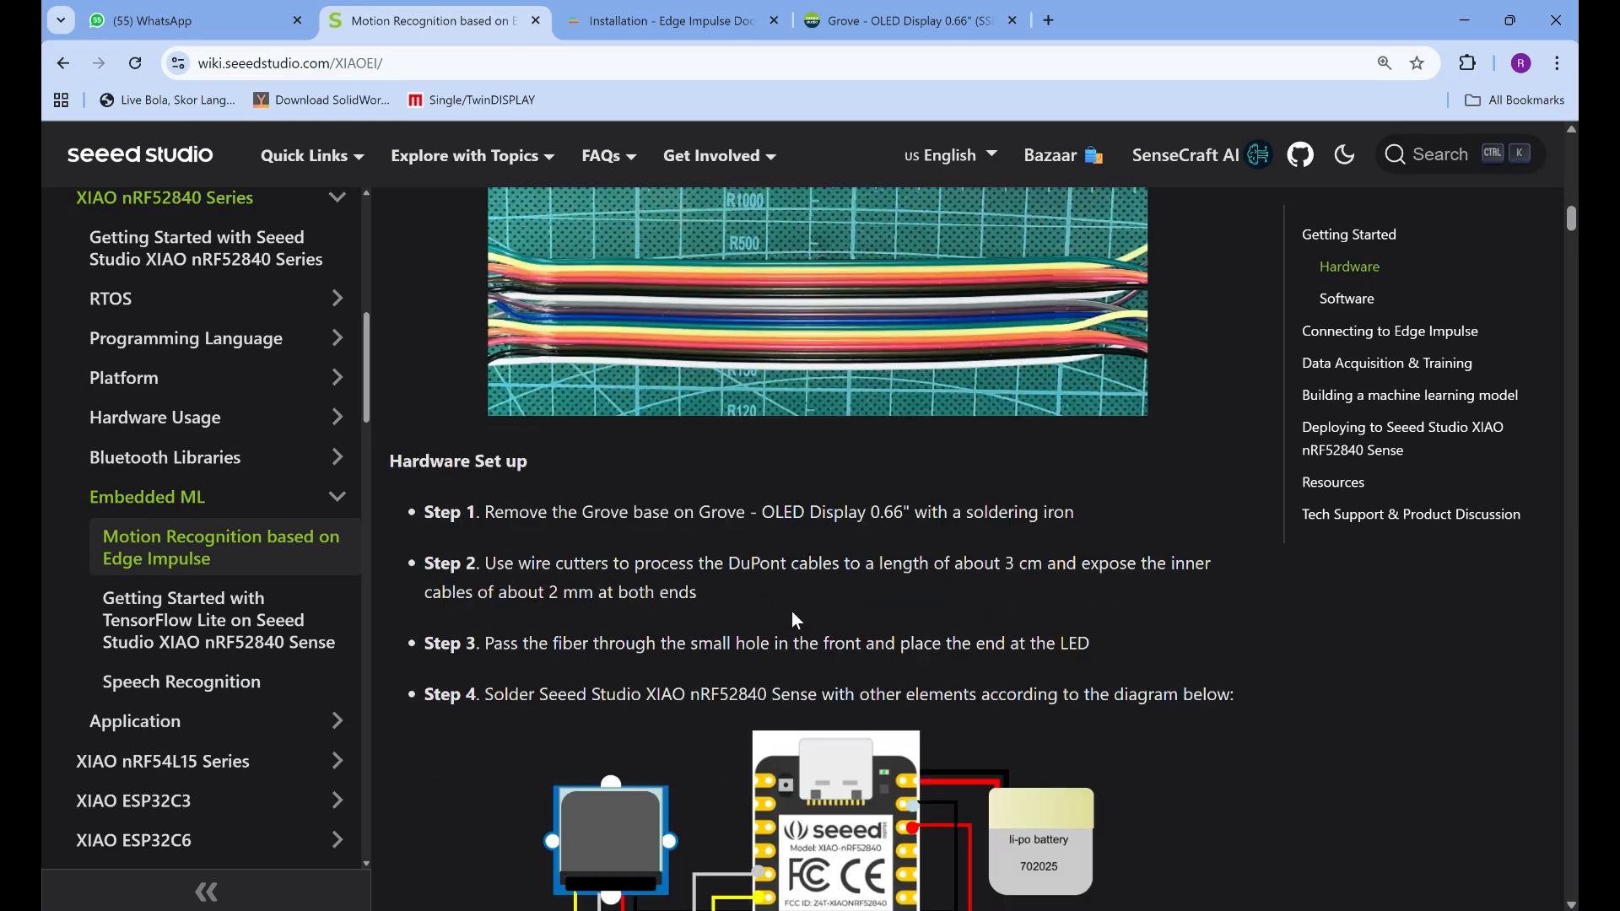
pyautogui.scroll(-2, 795, 621)
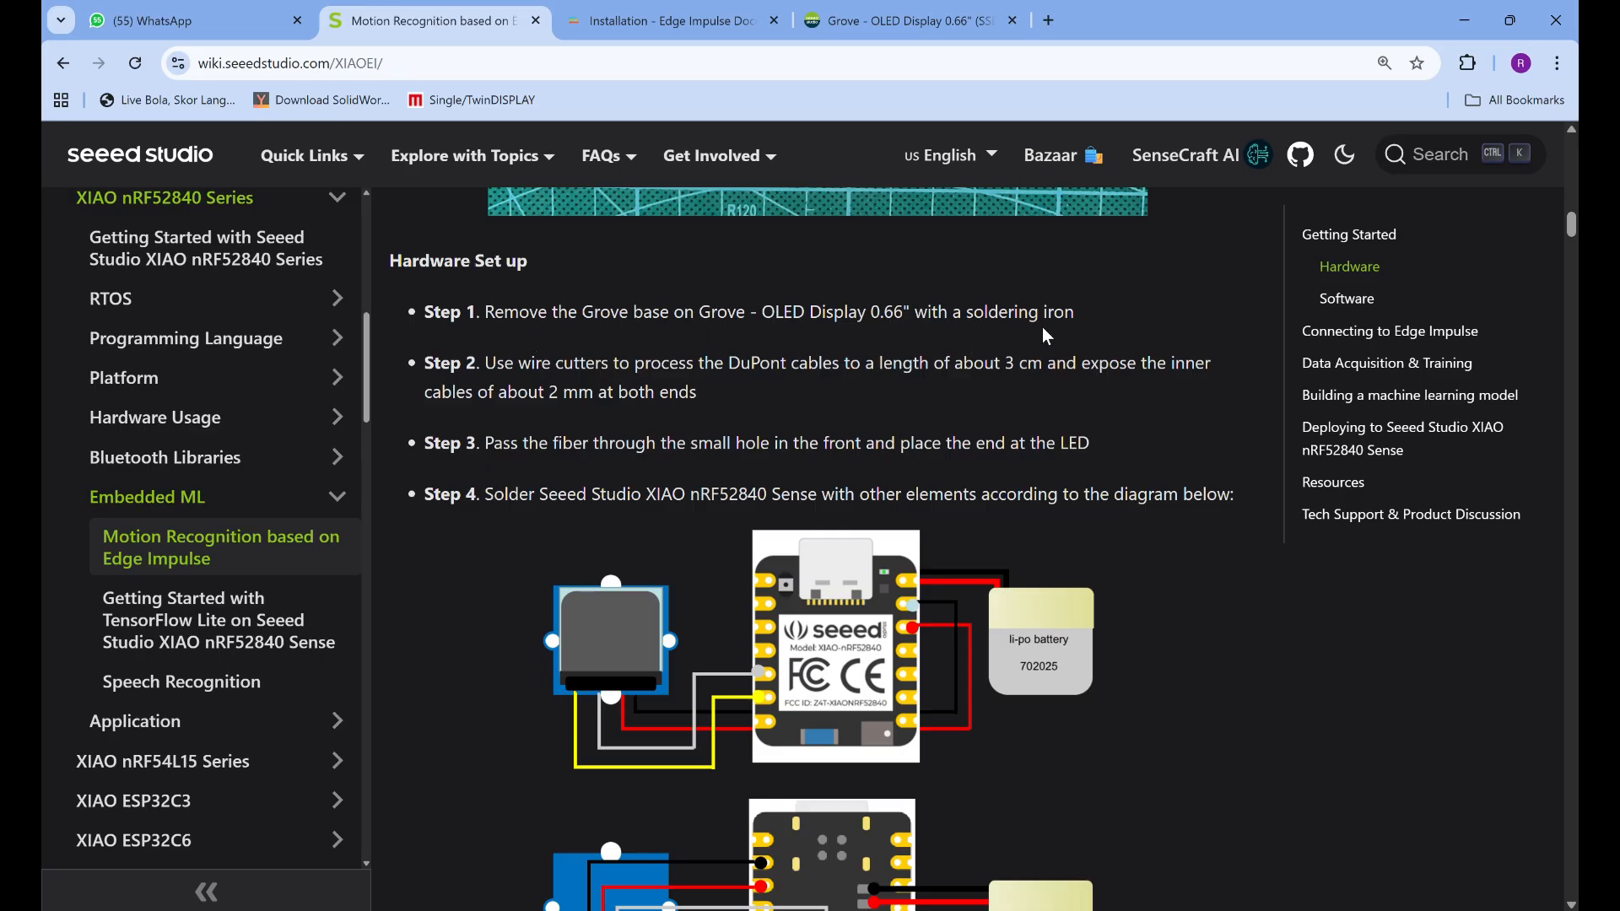
pyautogui.scroll(-2, 747, 354)
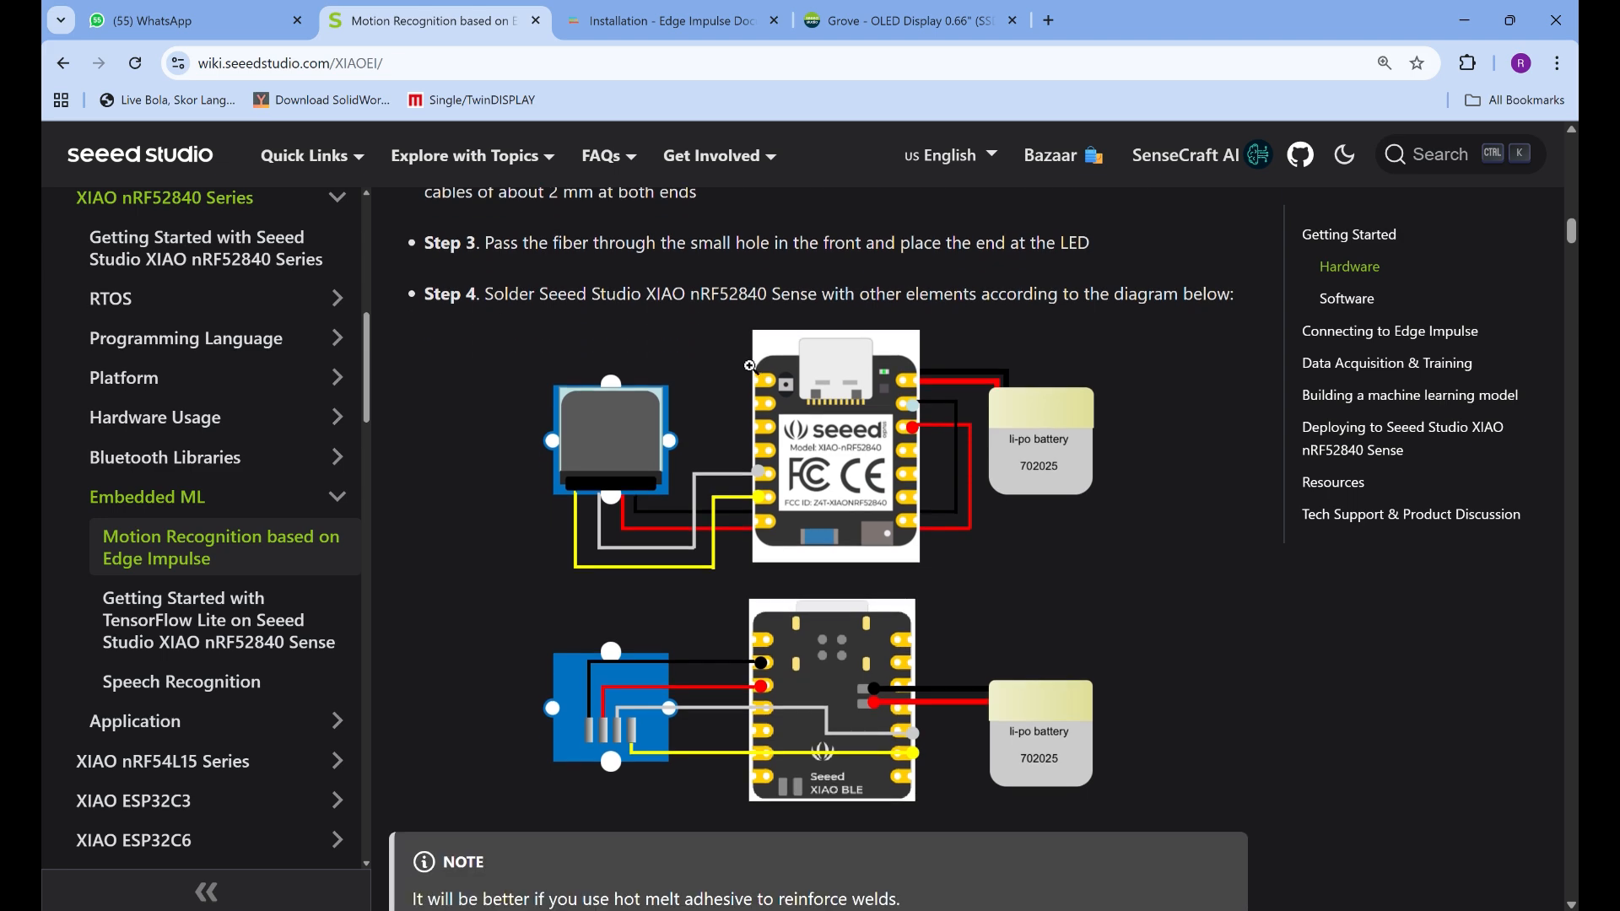
pyautogui.scroll(-5, 750, 366)
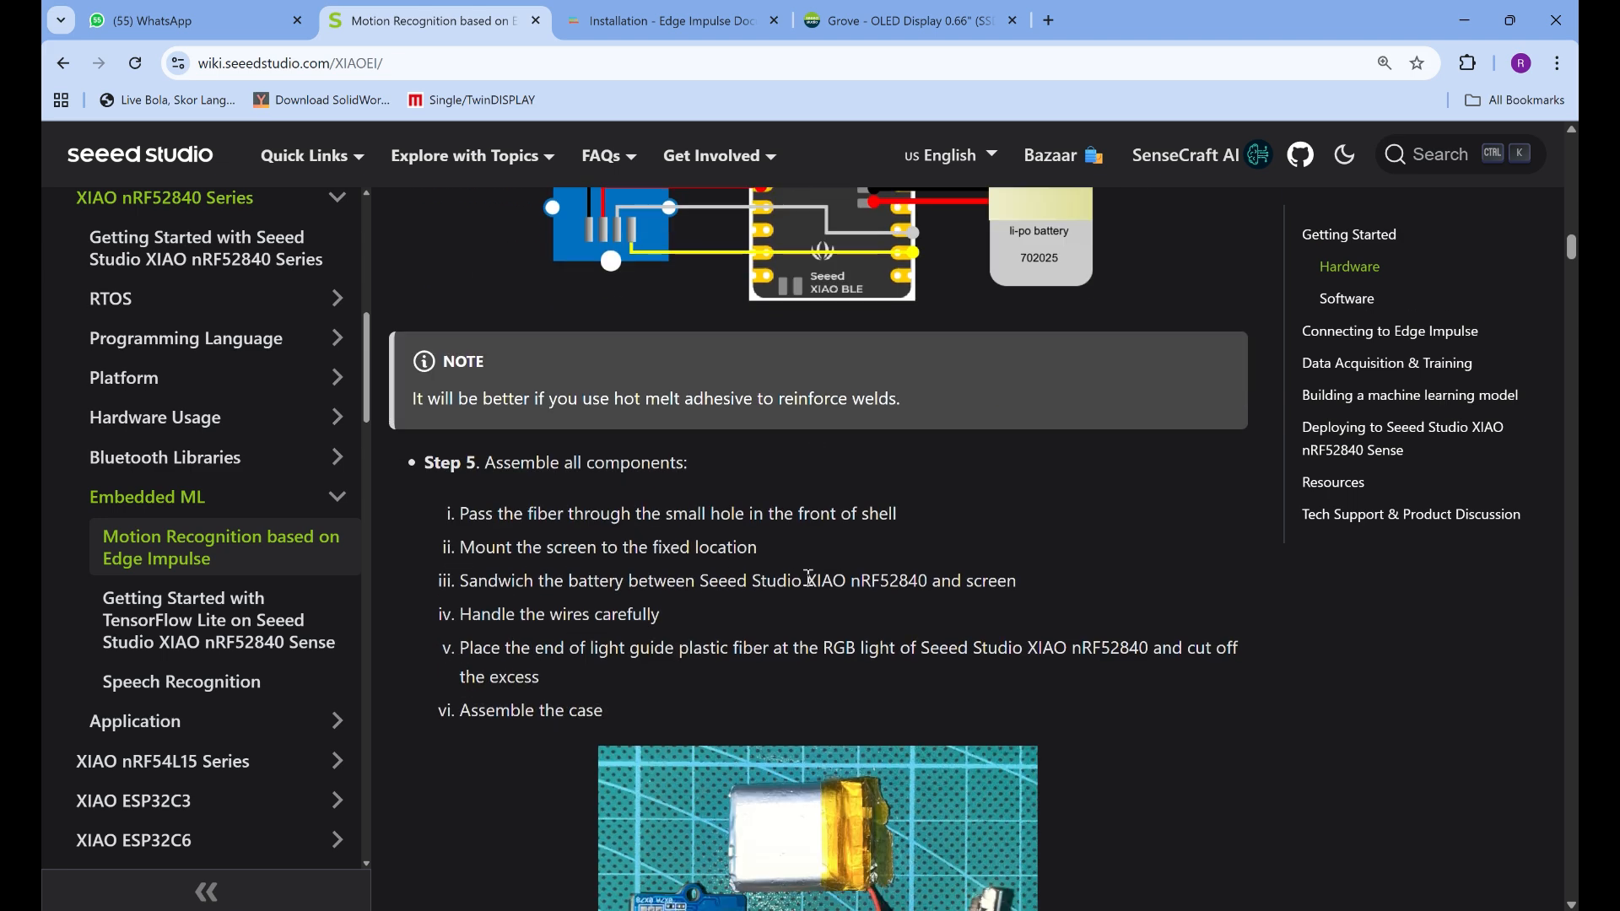
pyautogui.scroll(-2, 809, 579)
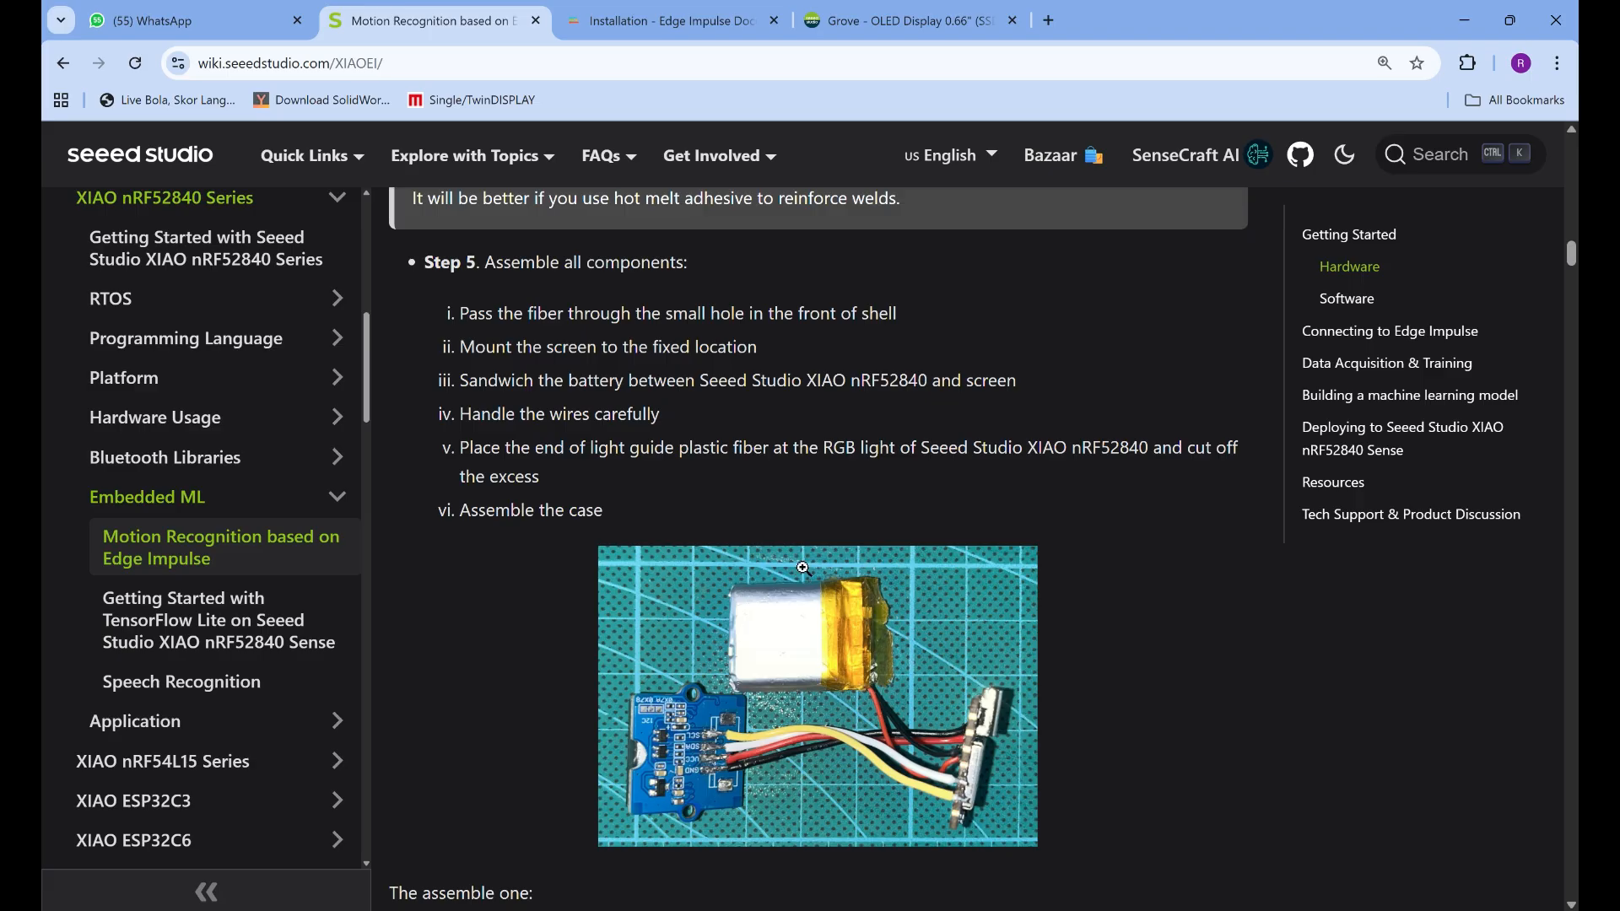
pyautogui.scroll(-5, 581, 373)
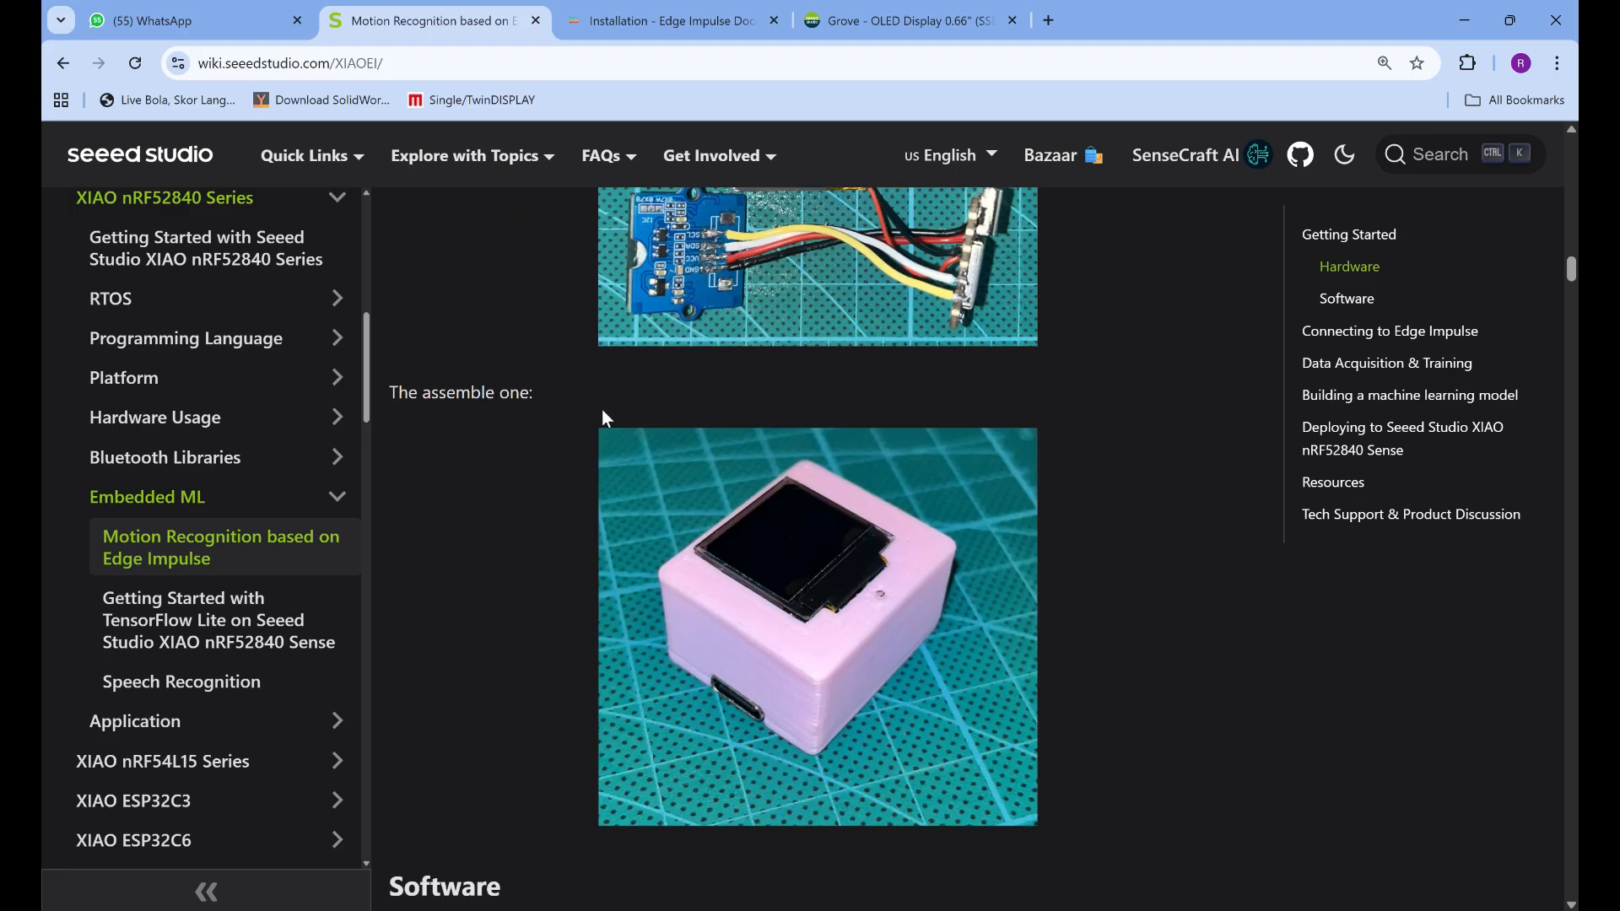
# Review the Software section's required Arduino libraries, Node.js, Arduino CLI and the Edge Impulse CLI installation command
pyautogui.scroll(-2, 602, 415)
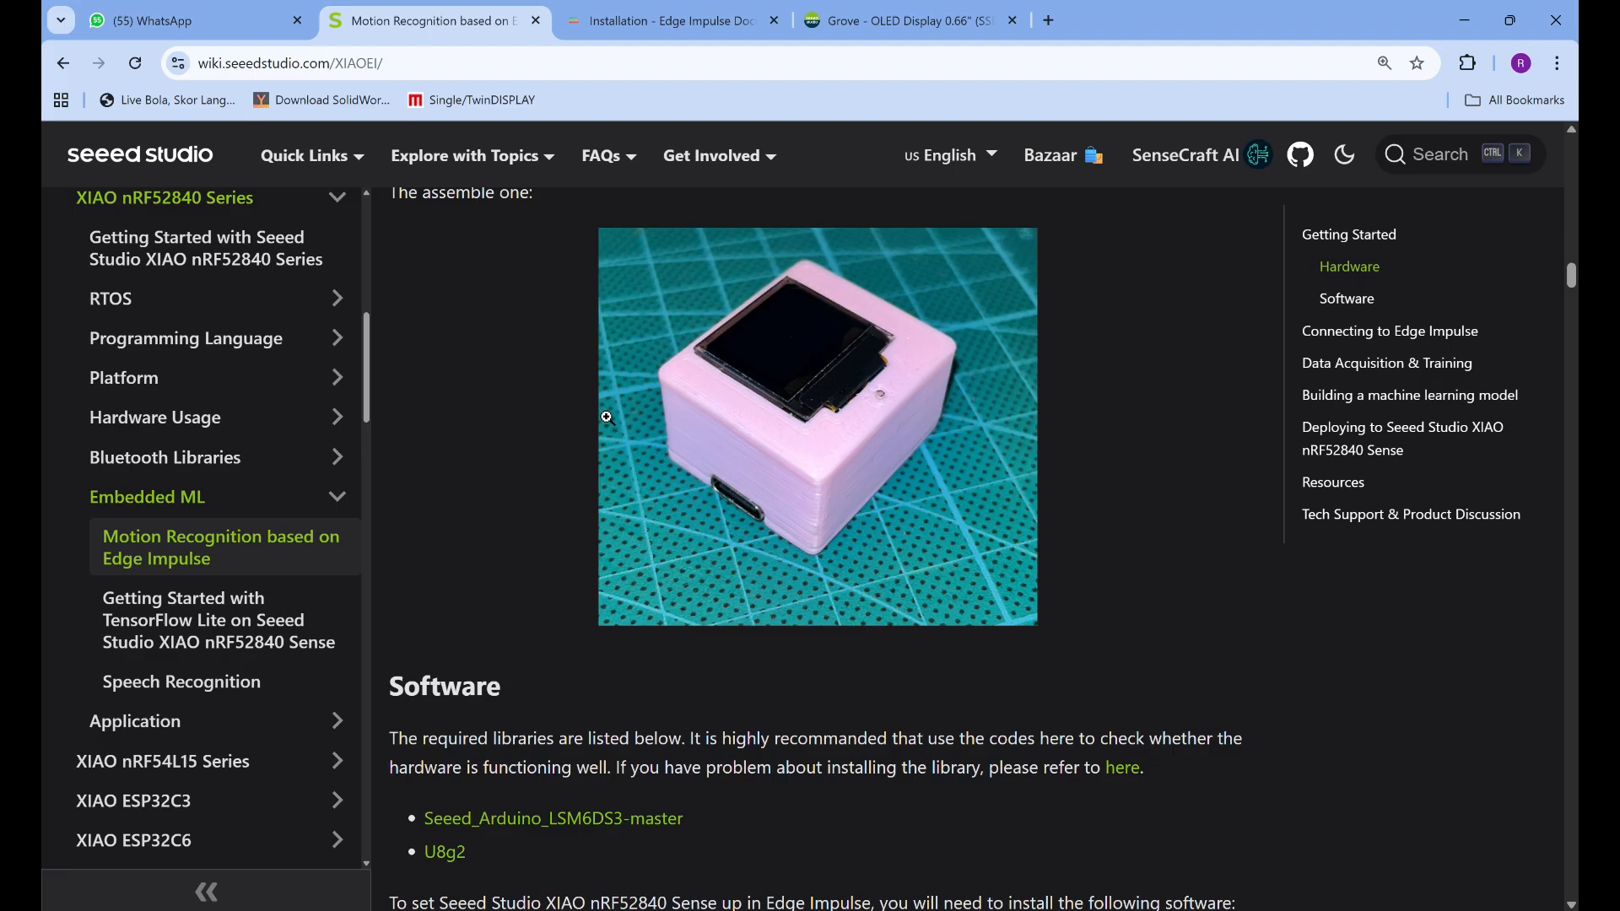
pyautogui.scroll(-2, 605, 422)
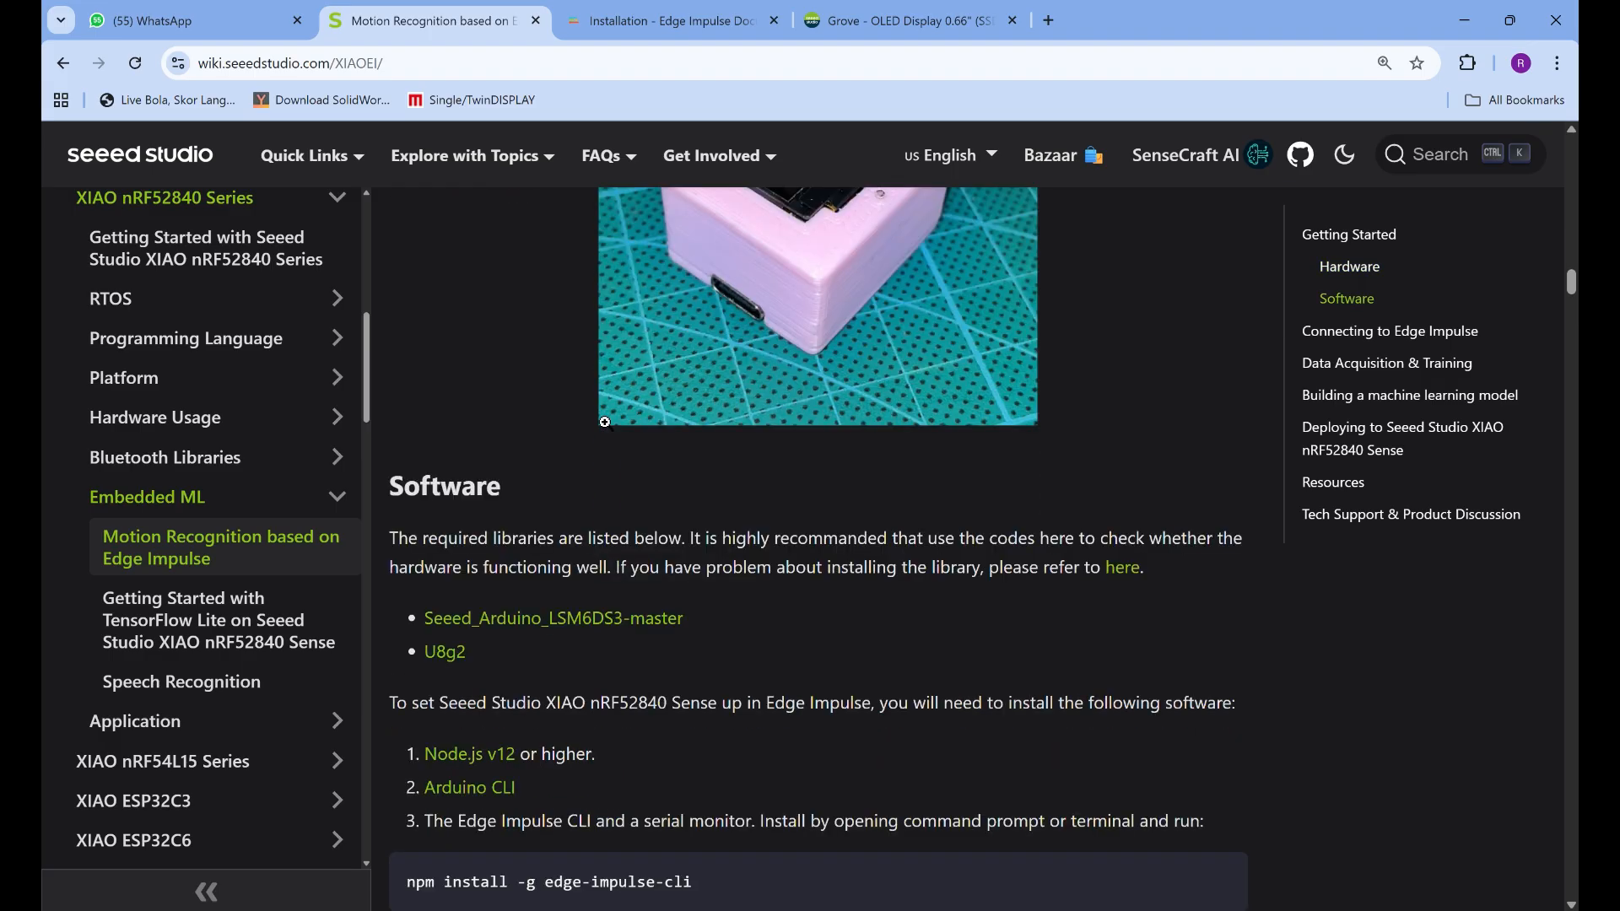
pyautogui.scroll(-2, 605, 422)
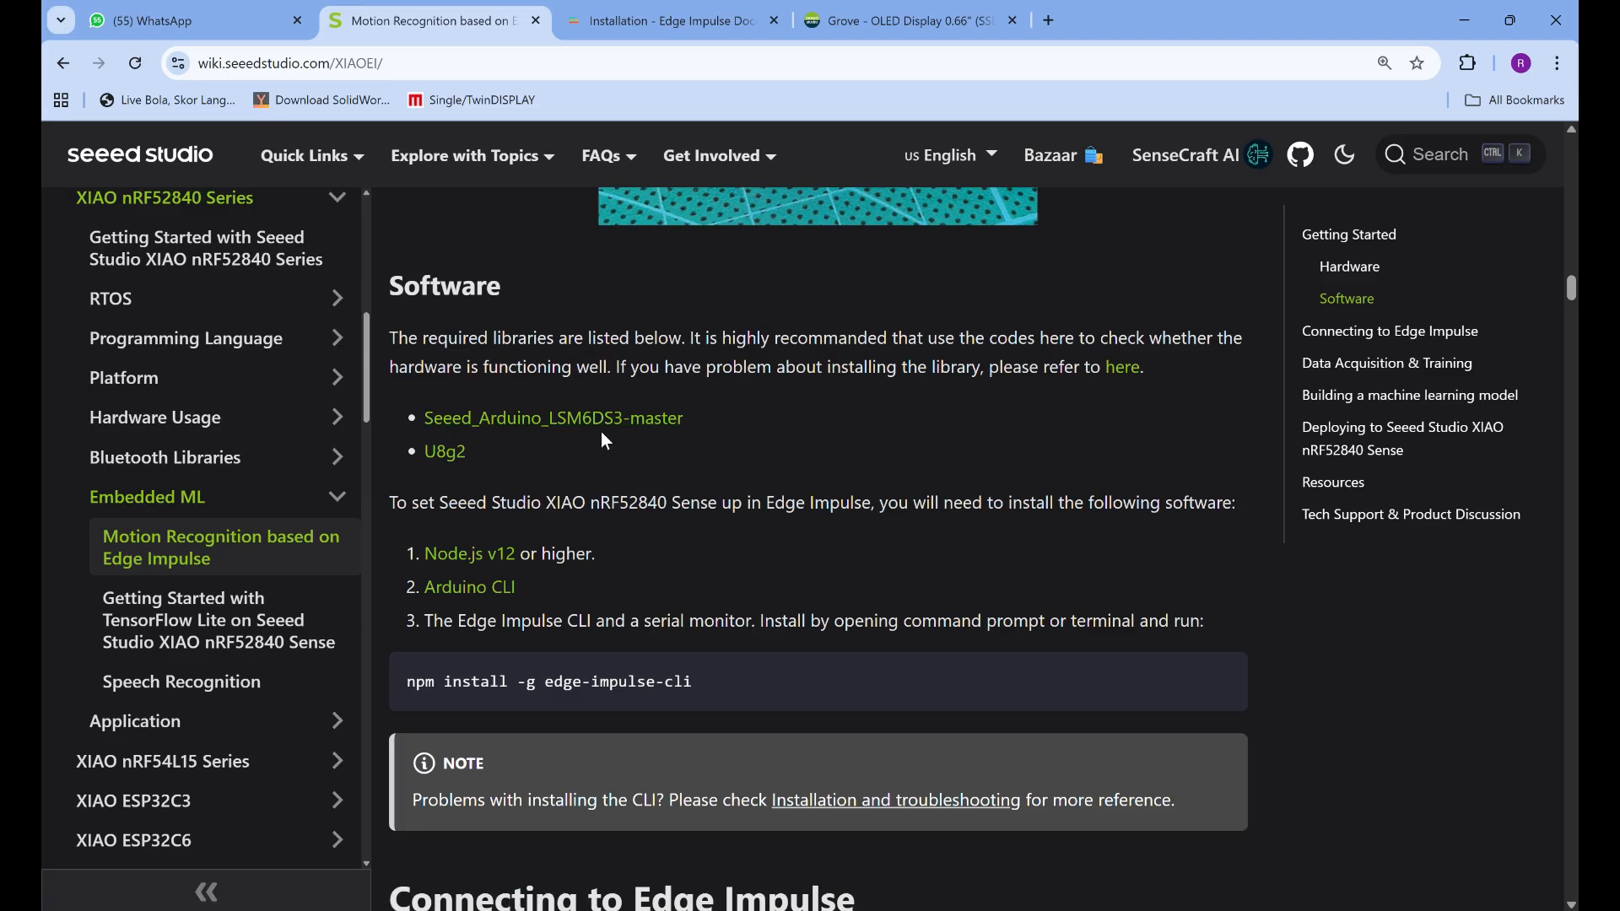
pyautogui.scroll(-1, 690, 457)
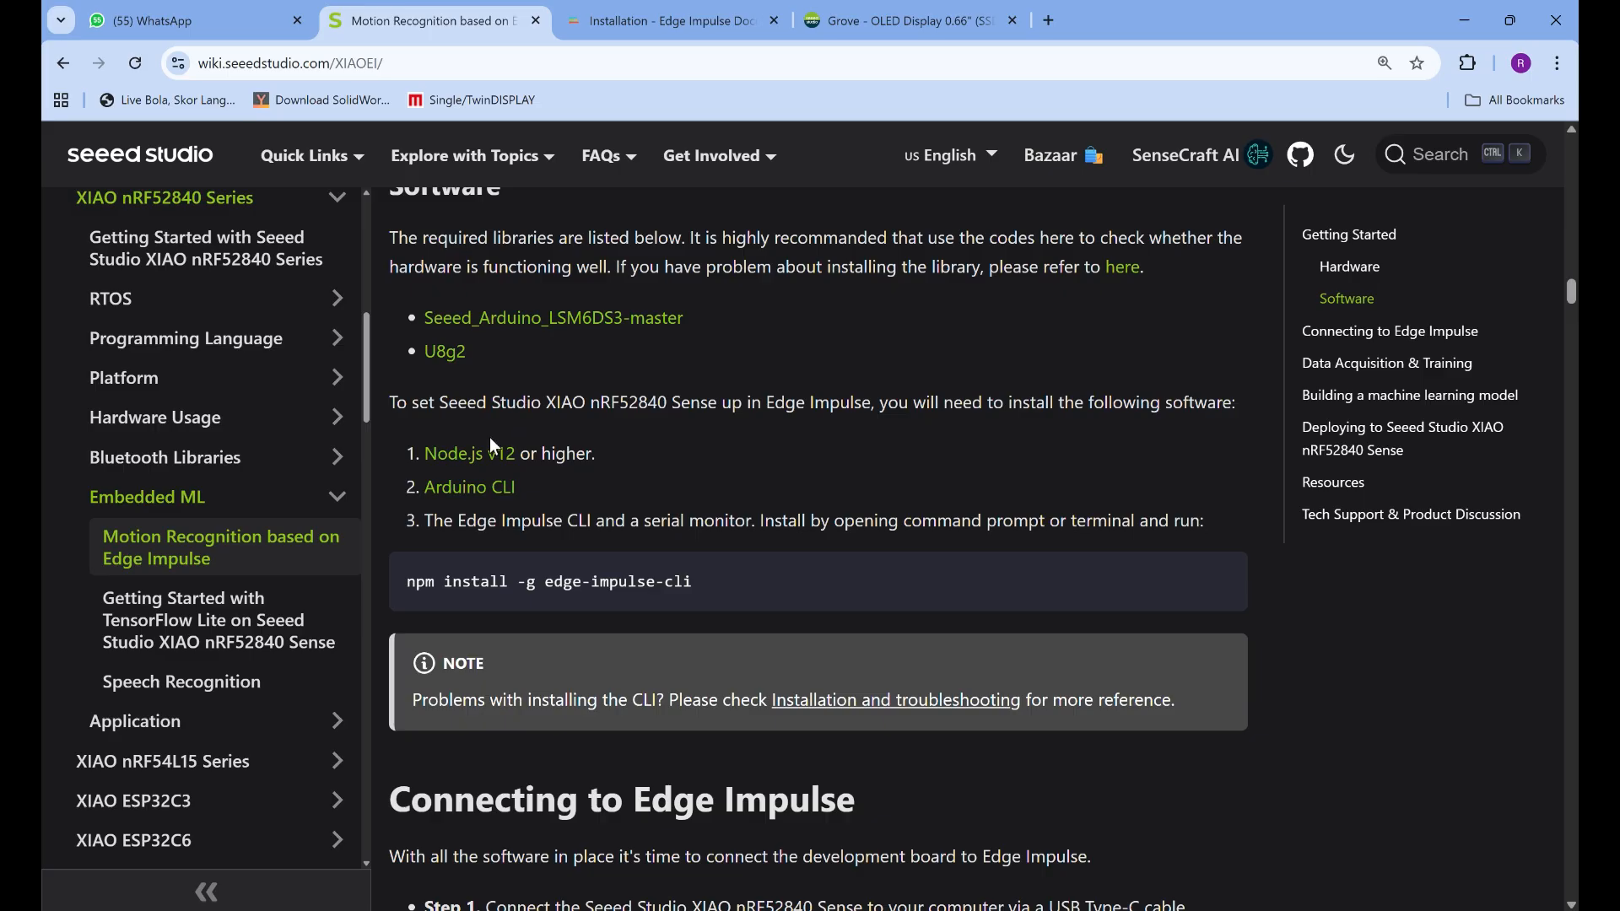
pyautogui.scroll(-1, 489, 438)
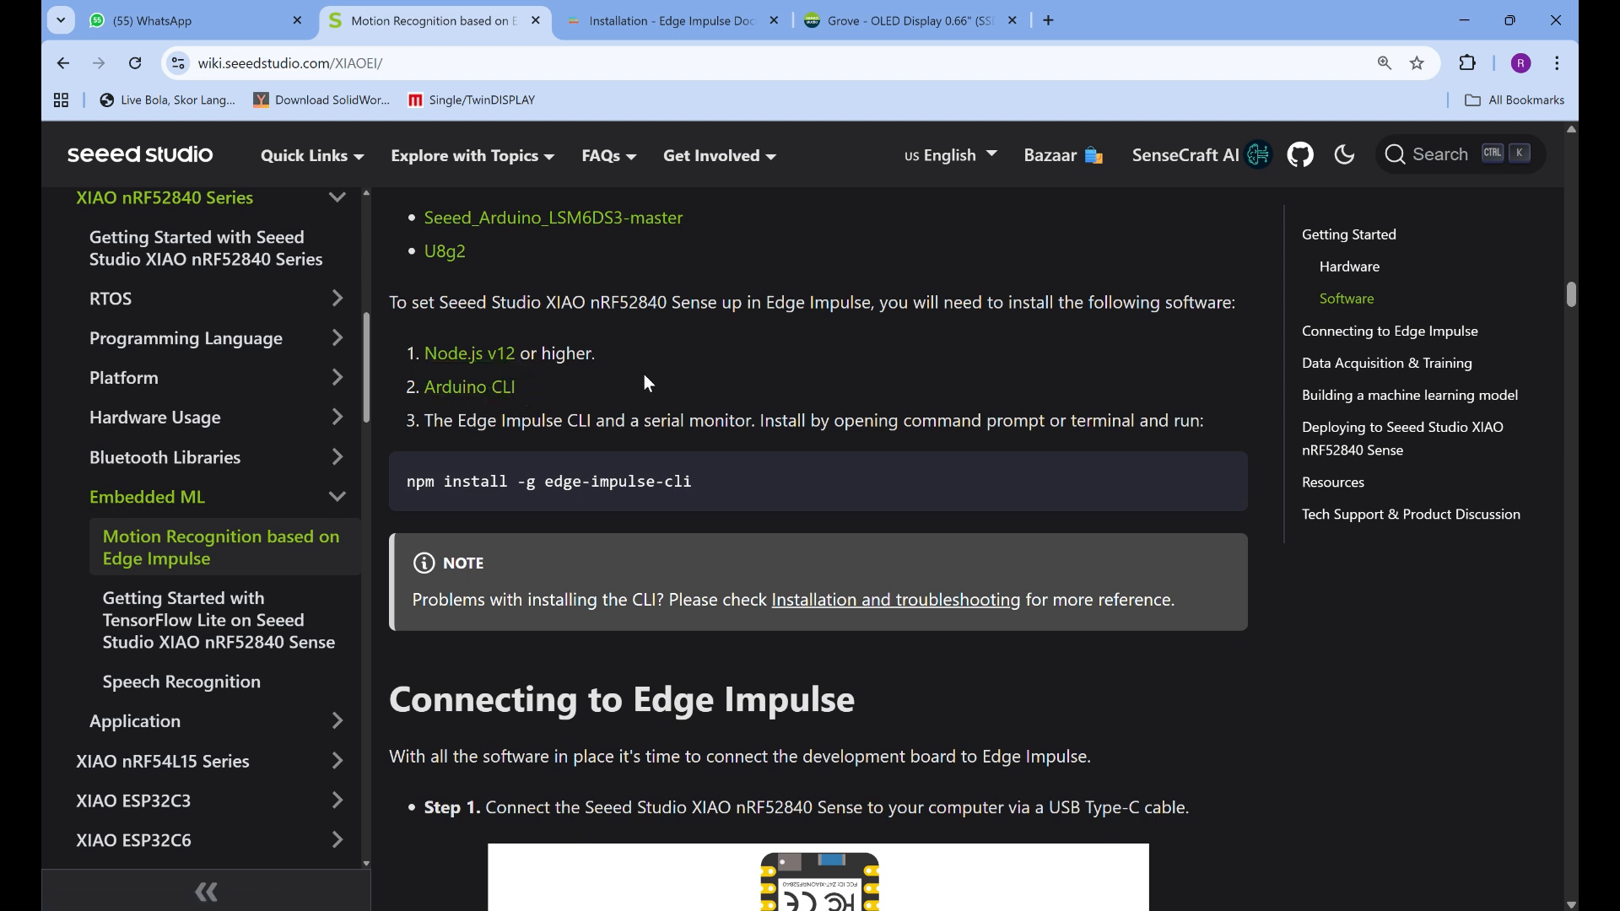
# Search the computer's installed apps for "node" and open the Edge Impulse CLI Installation page
pyautogui.click(653, 910)
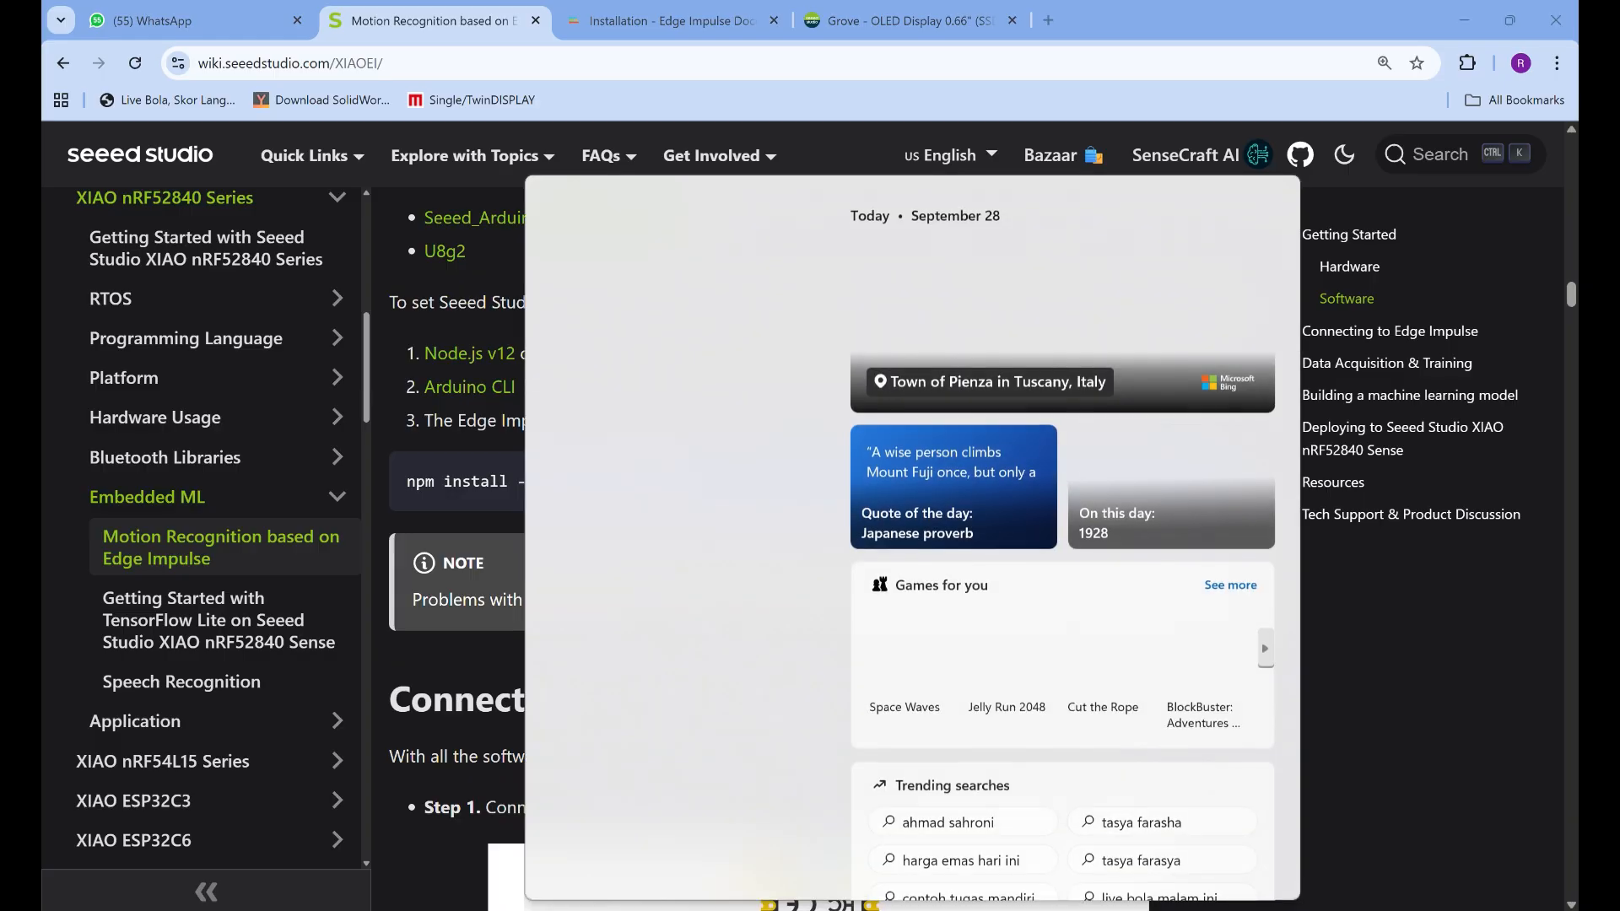
pyautogui.write('node')
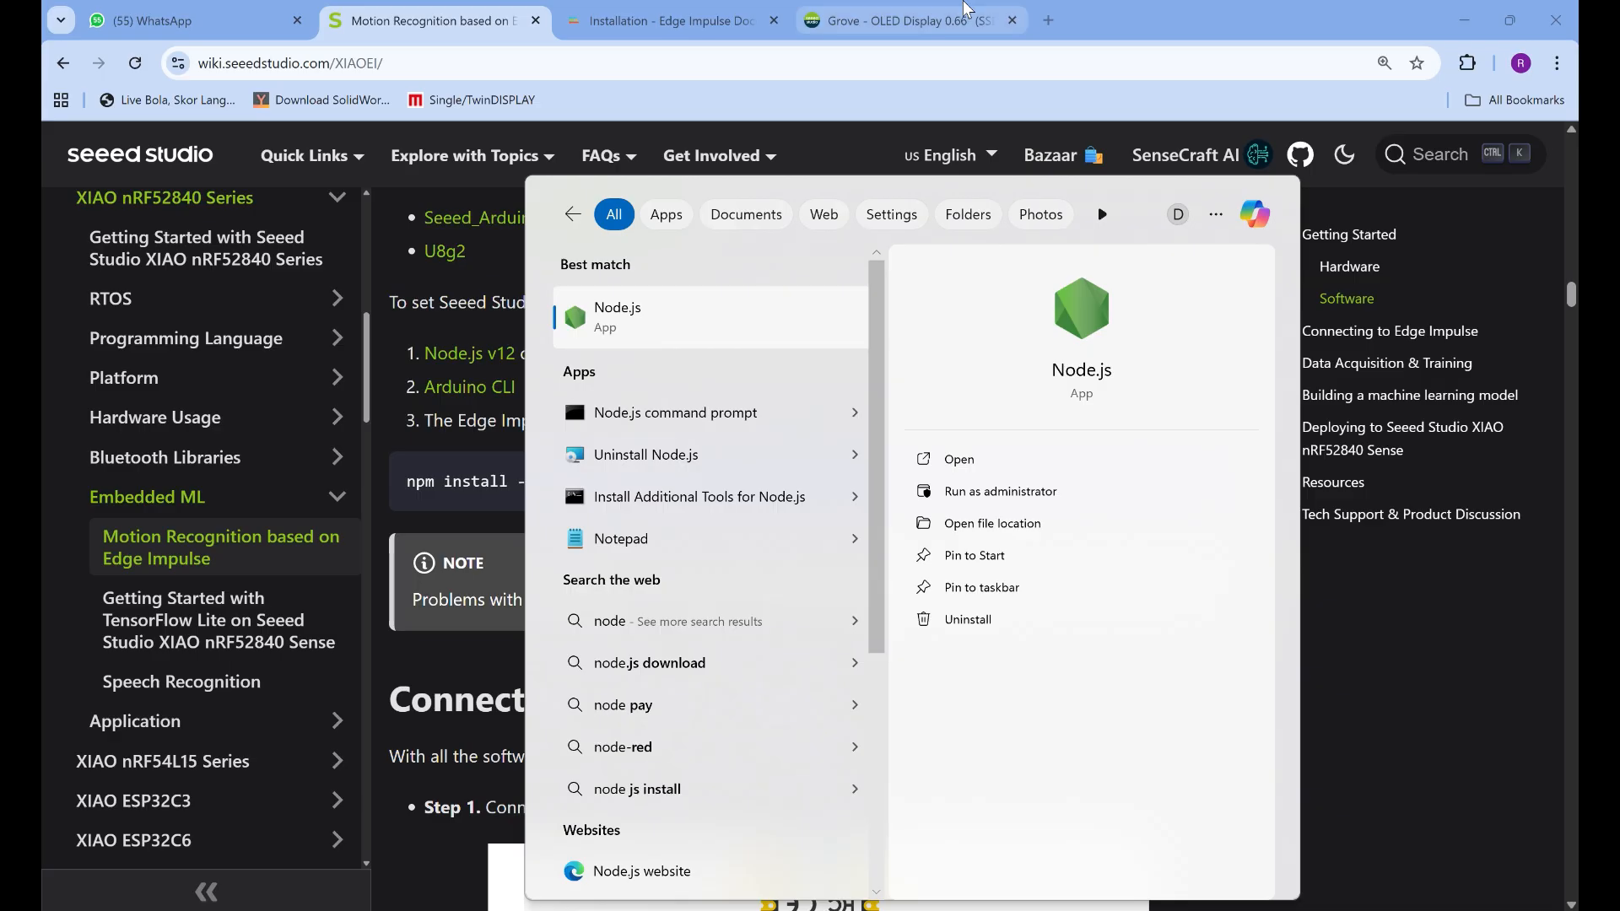
pyautogui.click(594, 21)
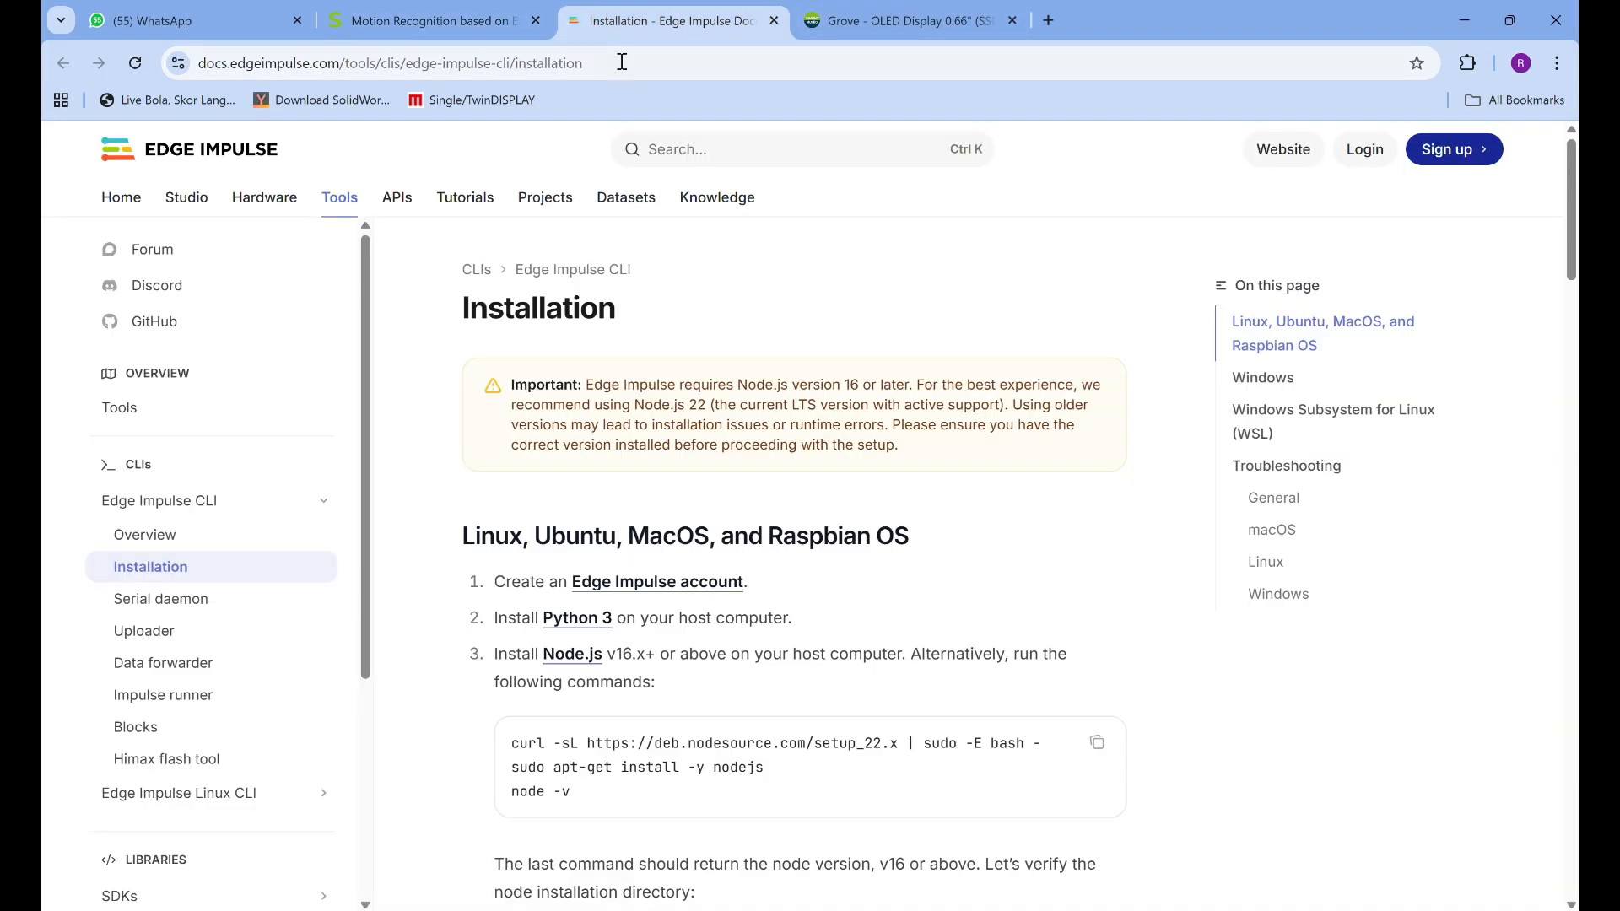
# Search the web for "node js" and open the official Node.js website
pyautogui.click(975, 22)
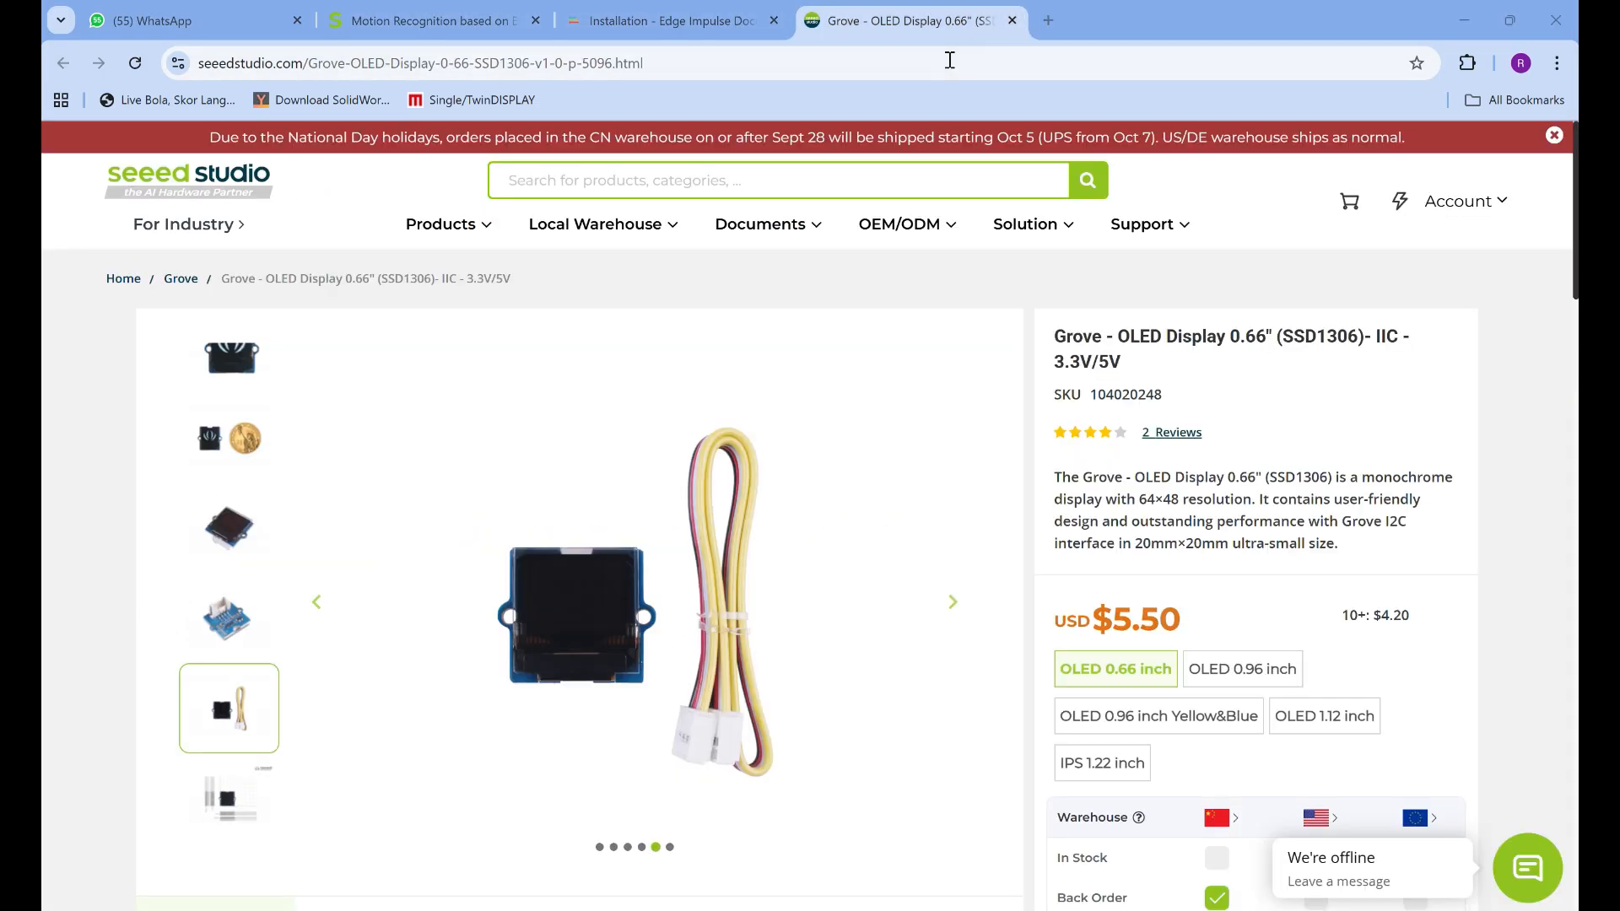
pyautogui.click(949, 60)
pyautogui.write('node')
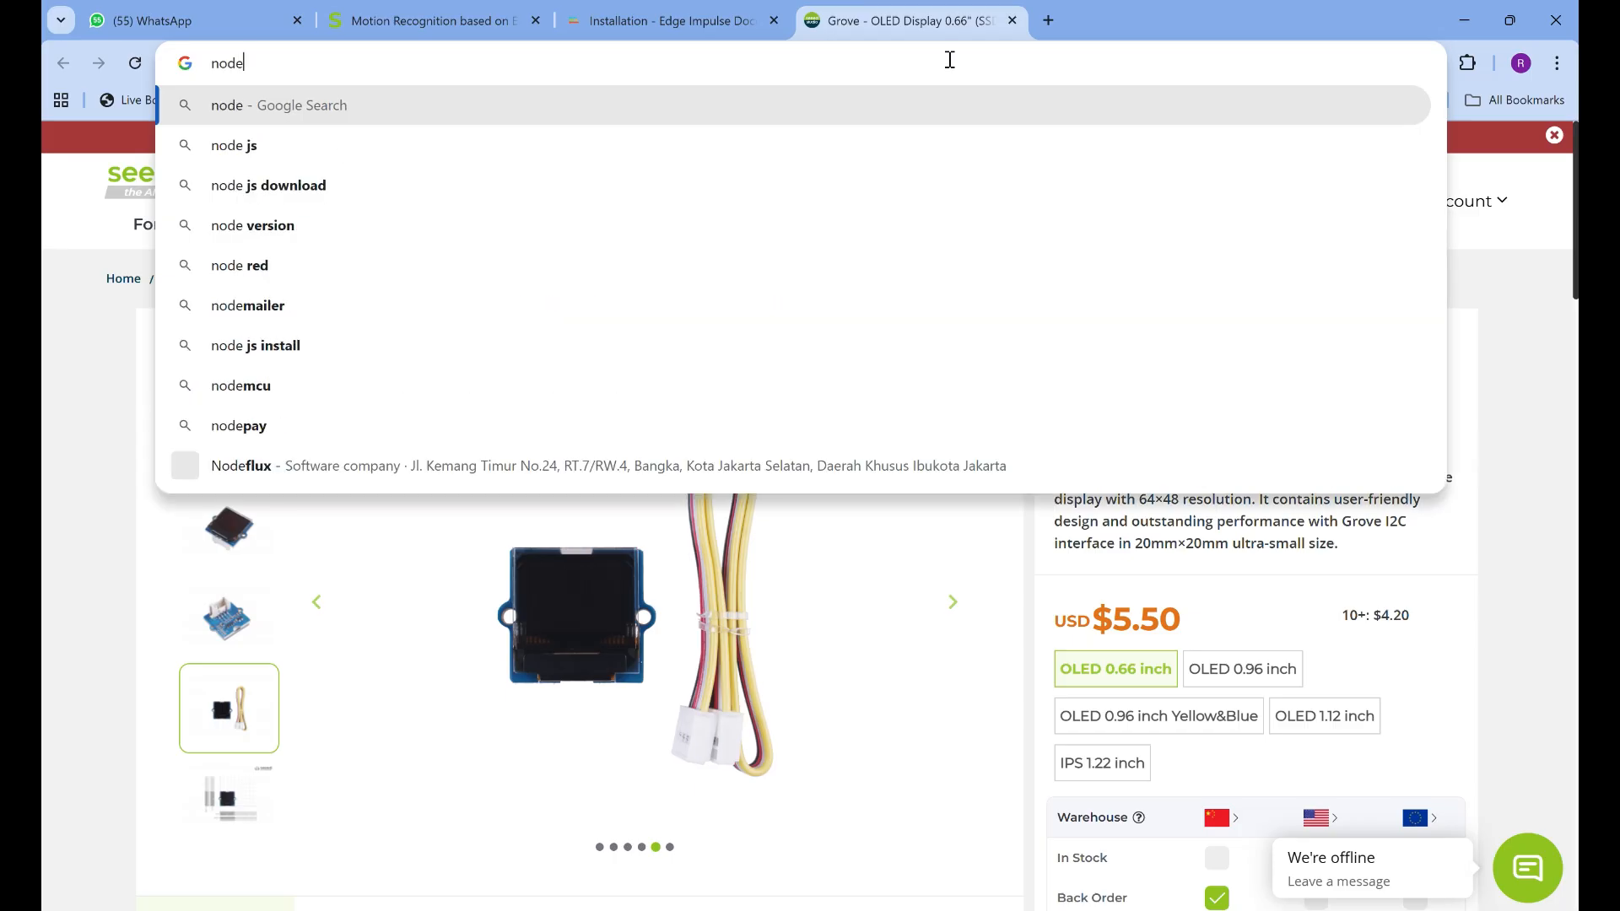
pyautogui.write(' js')
pyautogui.press('Return')
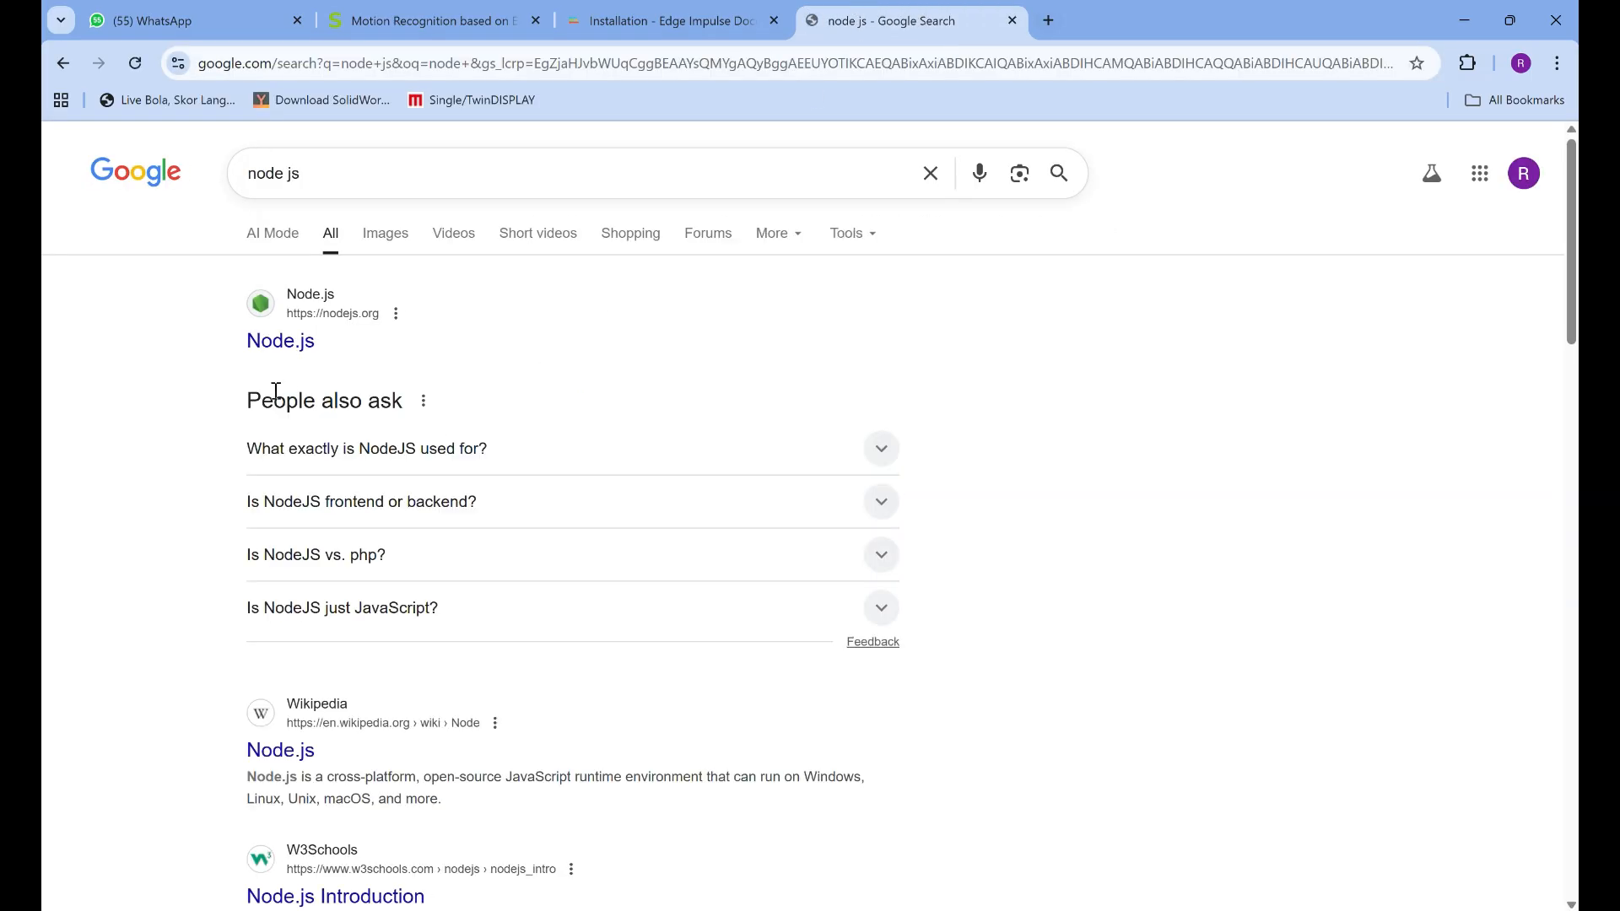
pyautogui.click(260, 348)
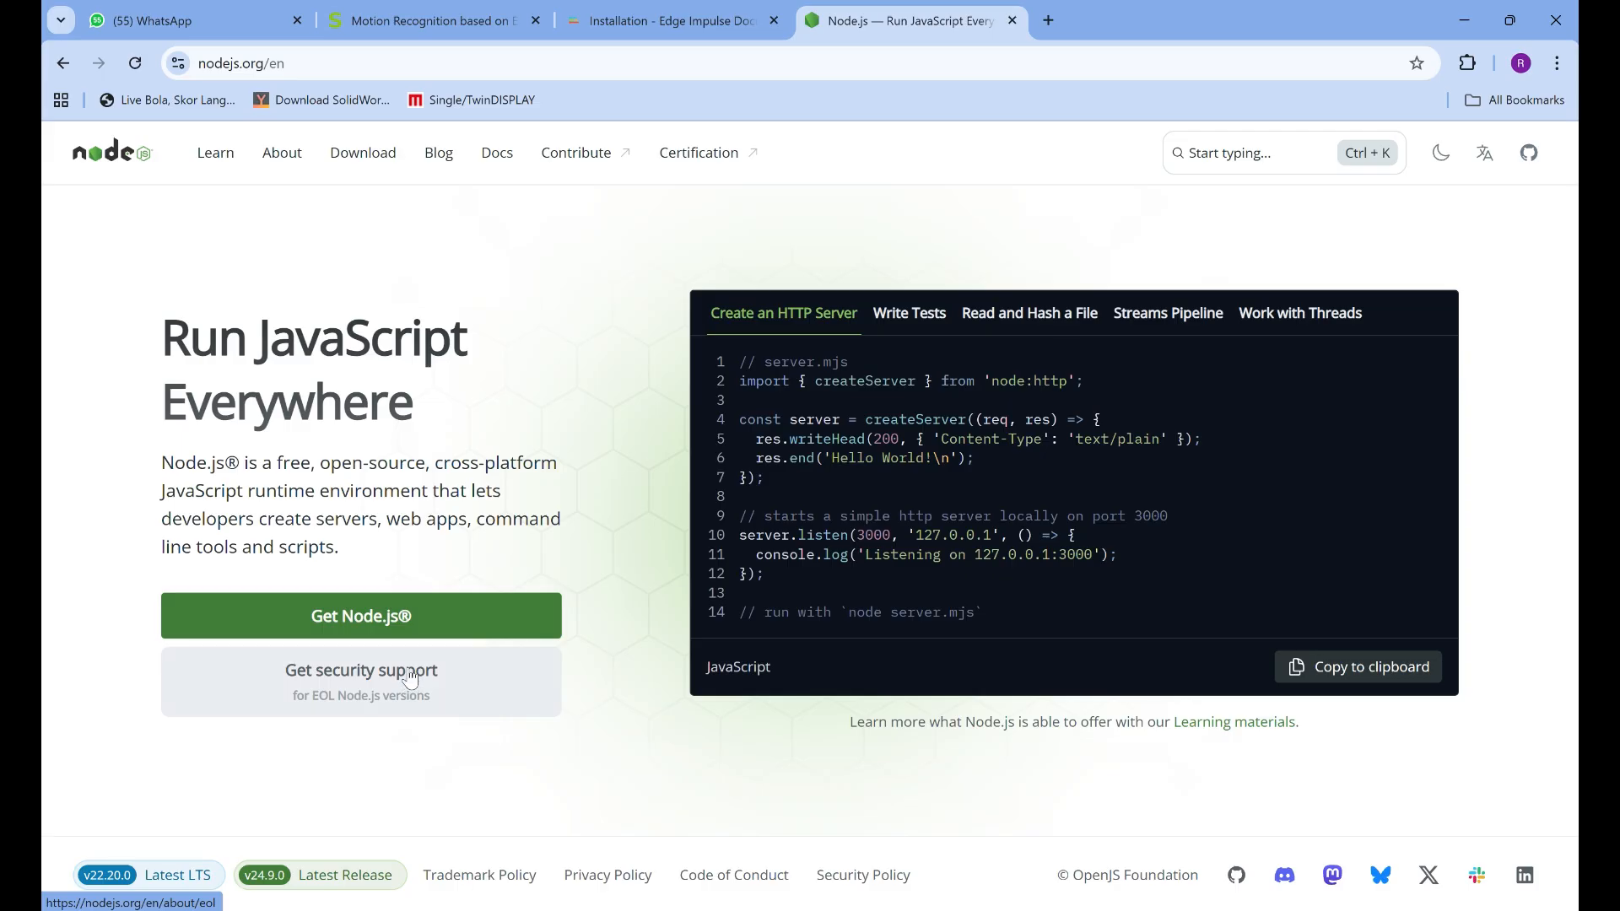
# Close the Node.js page and review the Edge Impulse CLI installation command in the Motion Recognition guide
pyautogui.click(1012, 20)
pyautogui.click(439, 20)
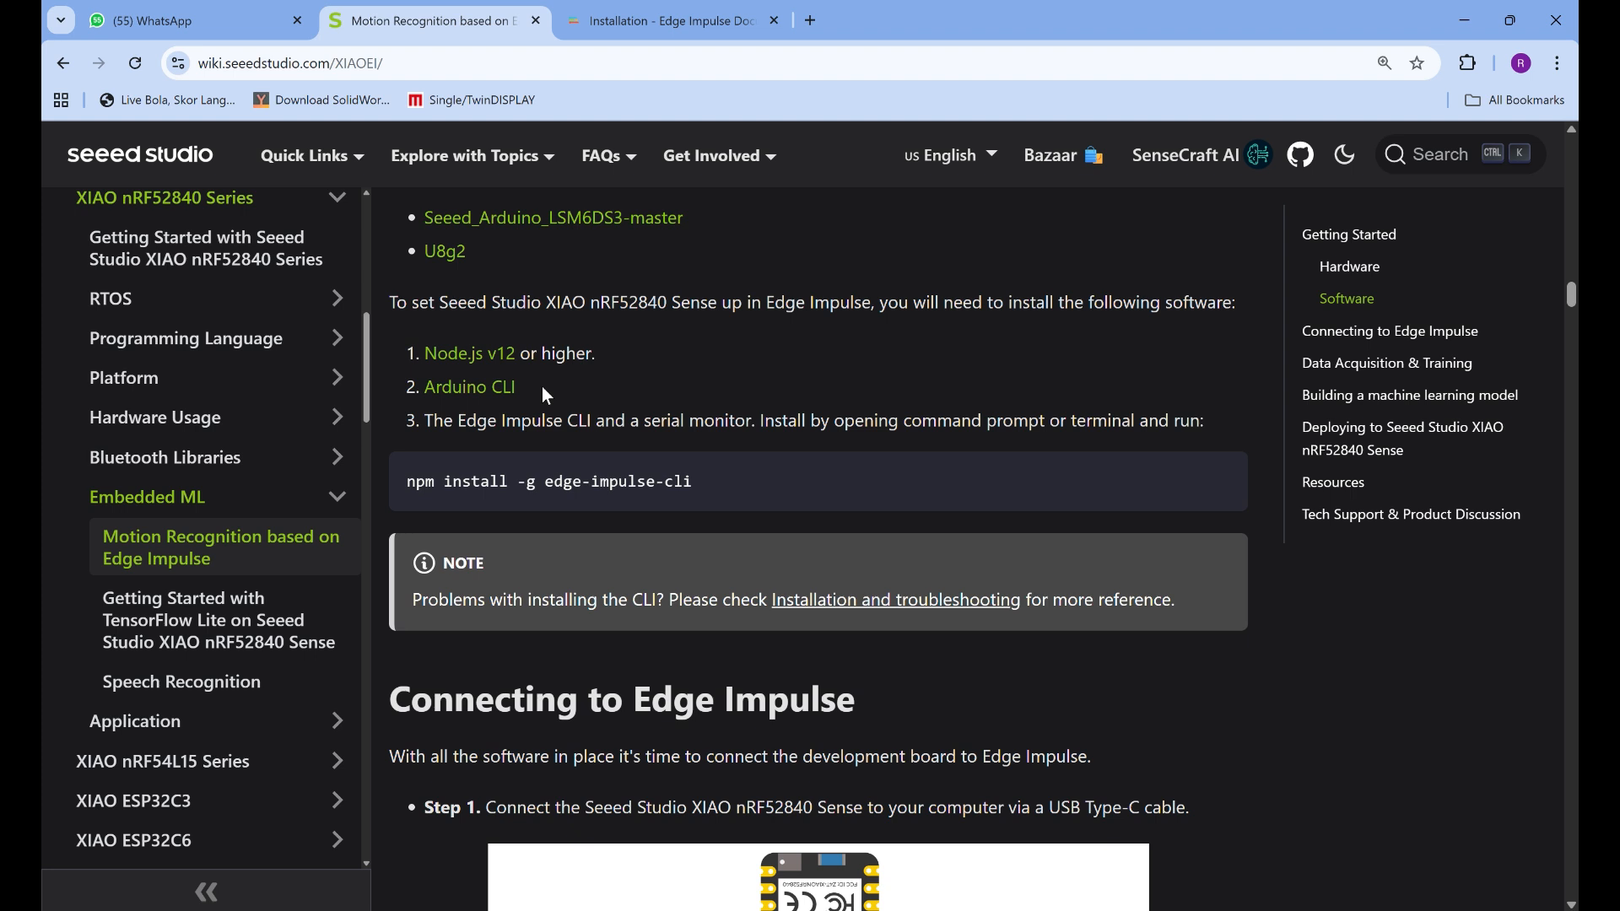
pyautogui.scroll(-1, 541, 389)
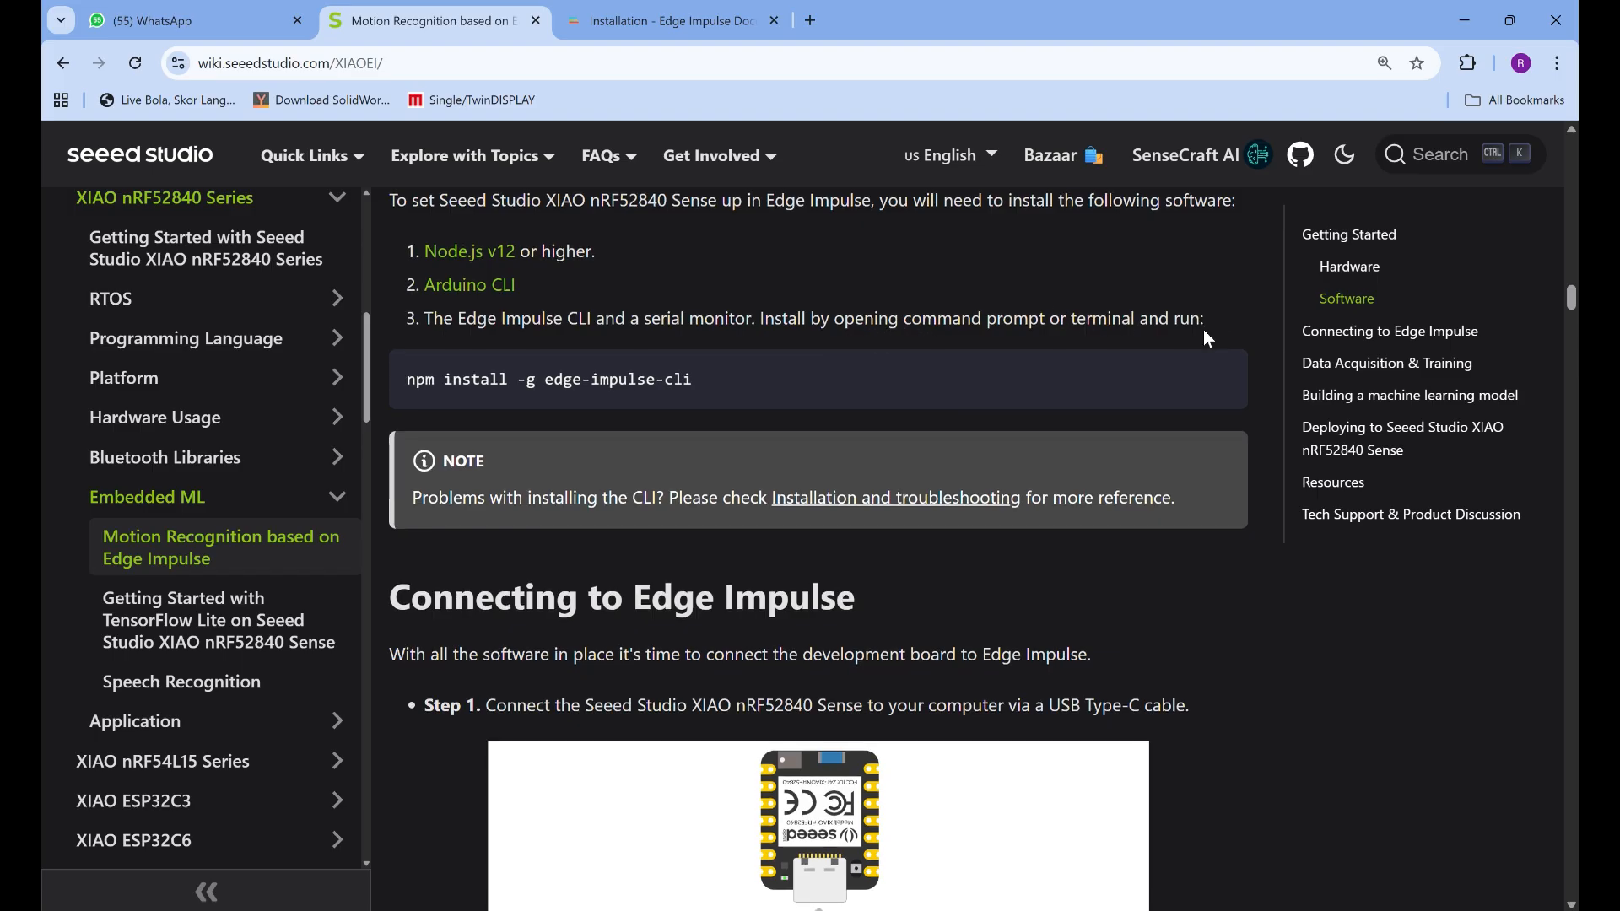
pyautogui.scroll(-1, 1203, 329)
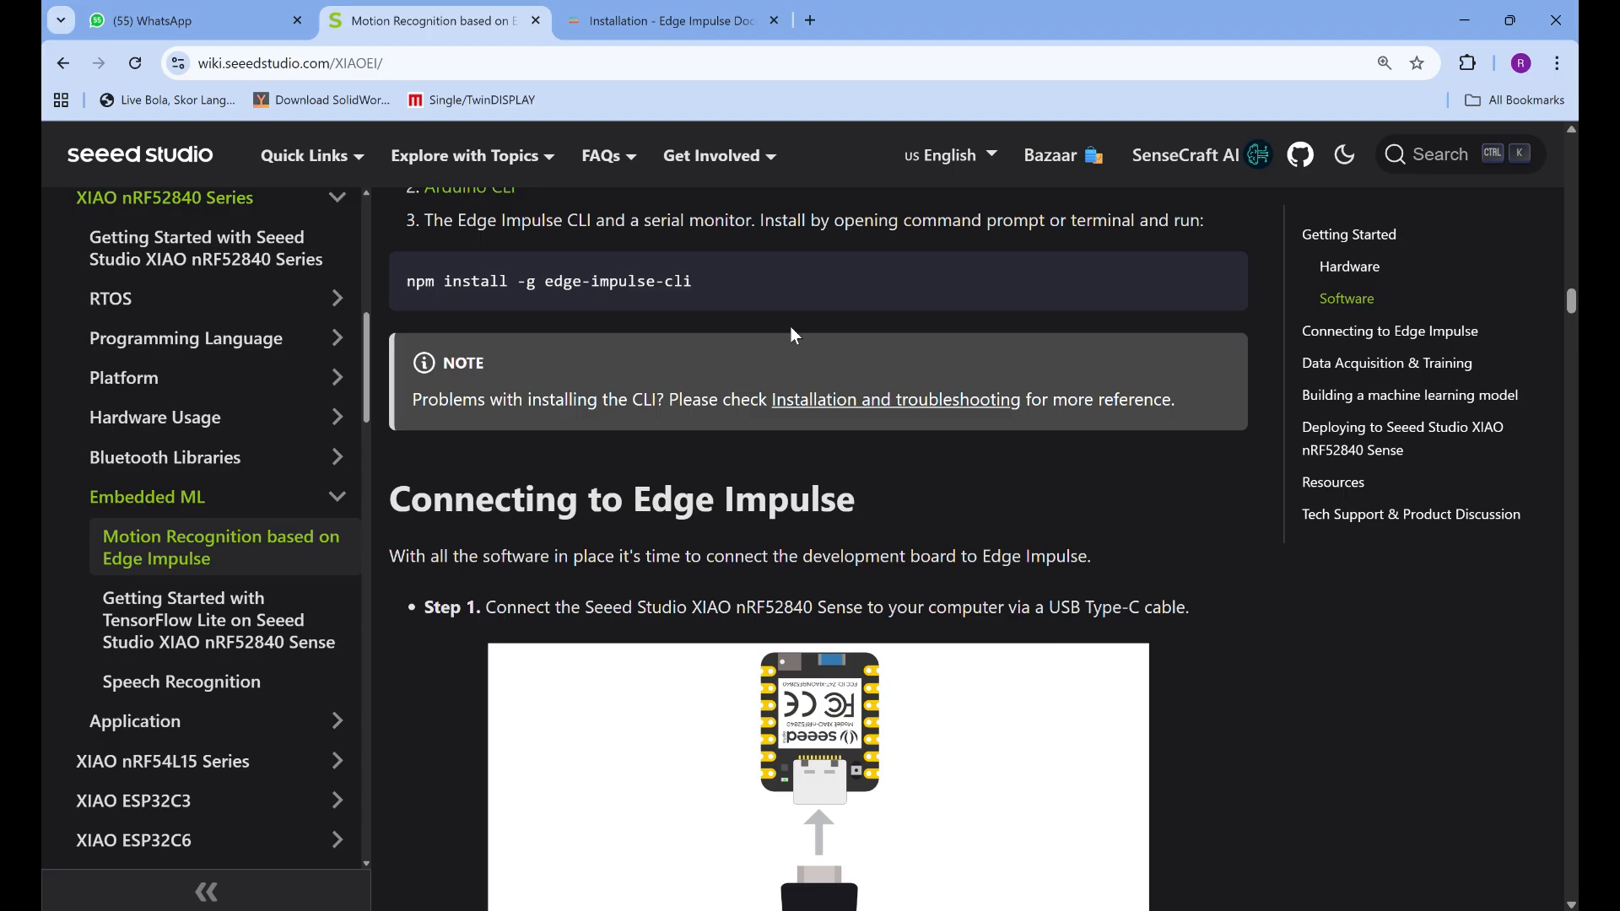
pyautogui.moveTo(826, 306)
pyautogui.press('super+s')
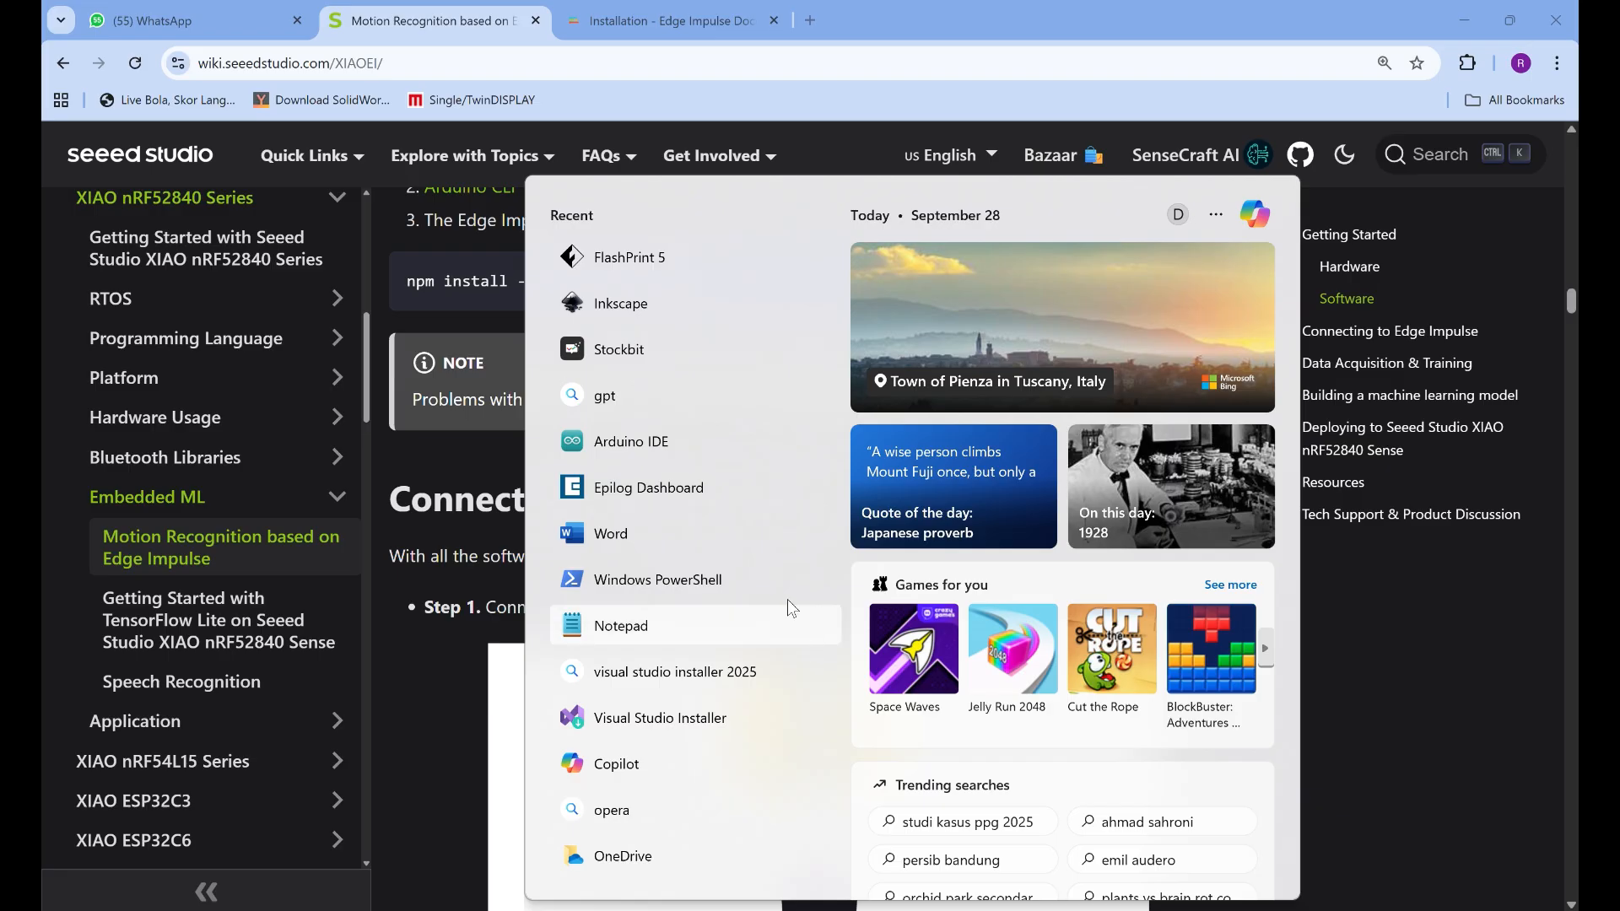
pyautogui.click(758, 577)
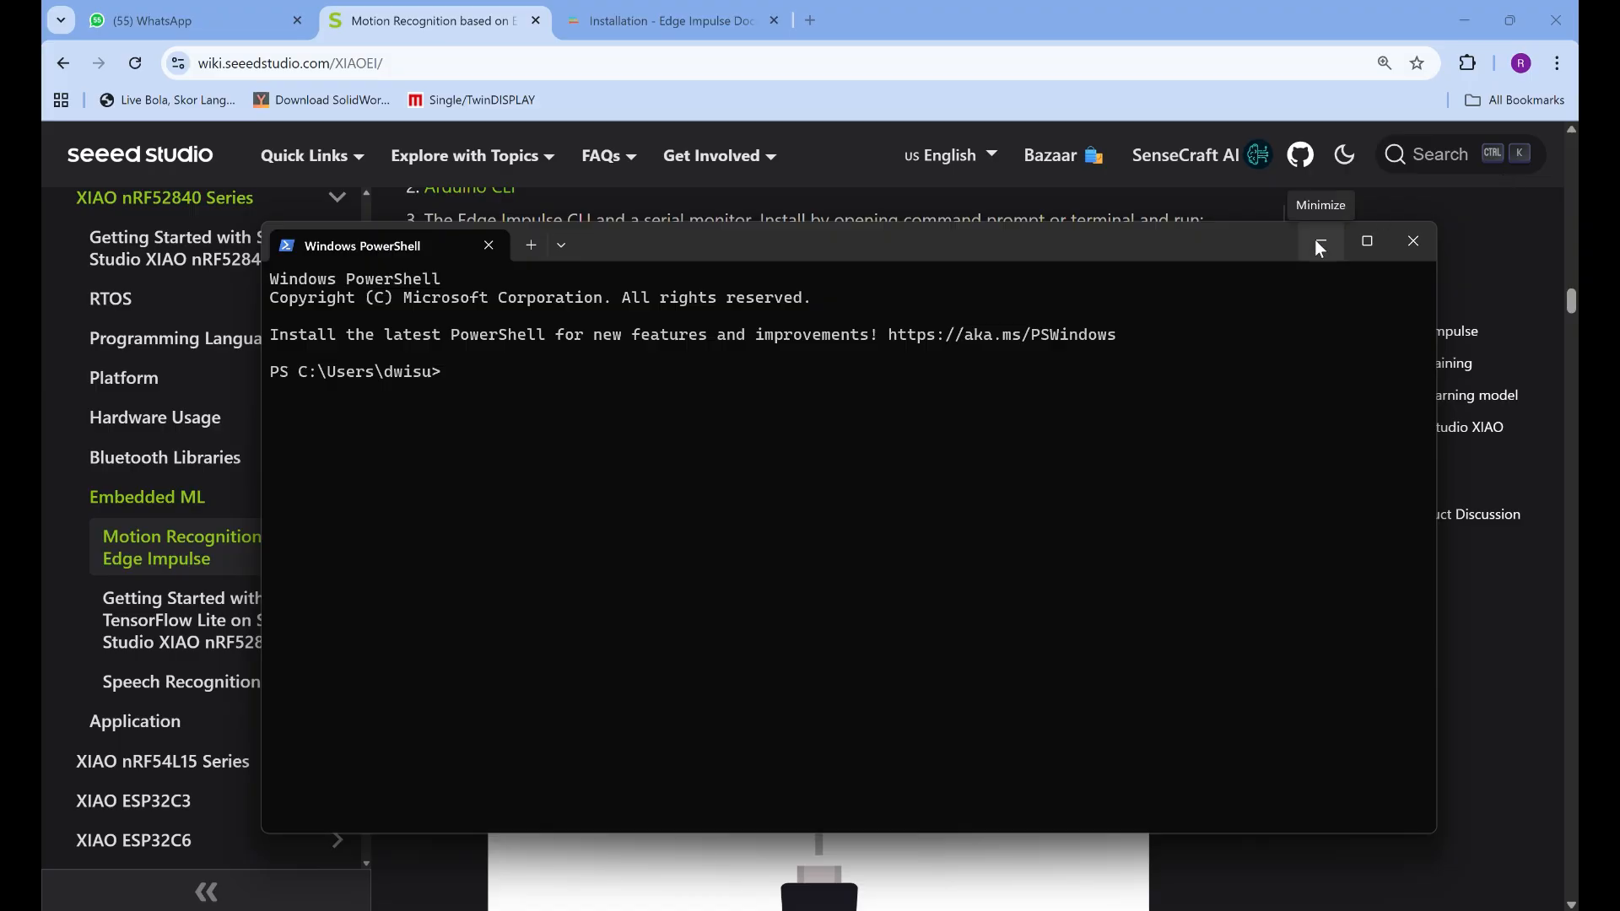
pyautogui.click(1417, 239)
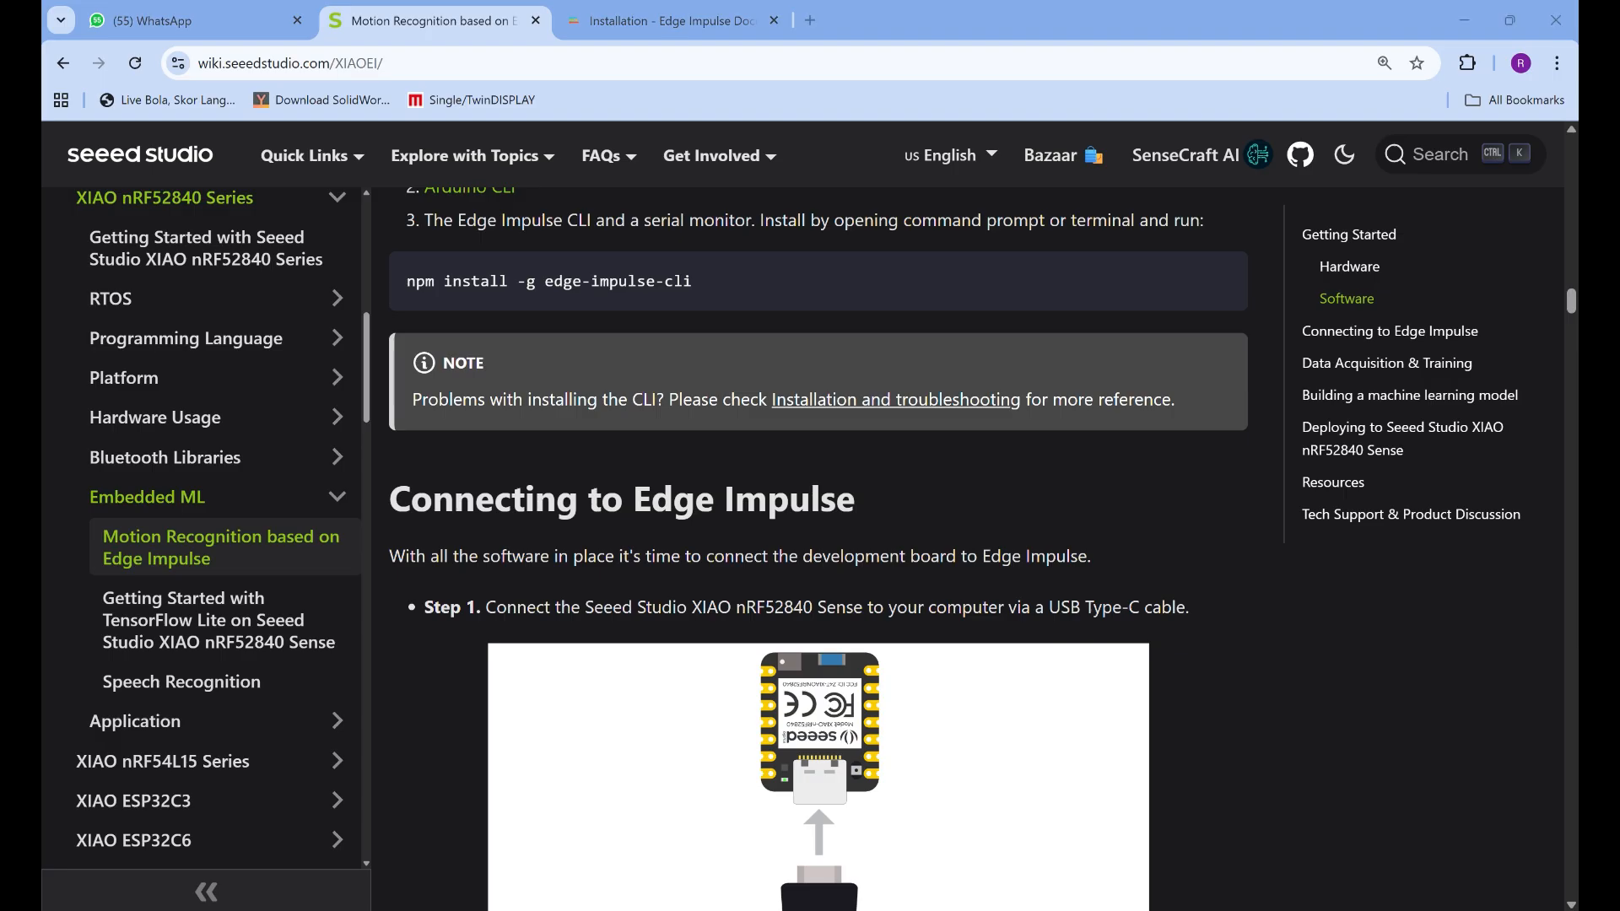
# Open Windows PowerShell as administrator and place its window so the guide's Edge Impulse CLI installation command stays readable
pyautogui.press('super')
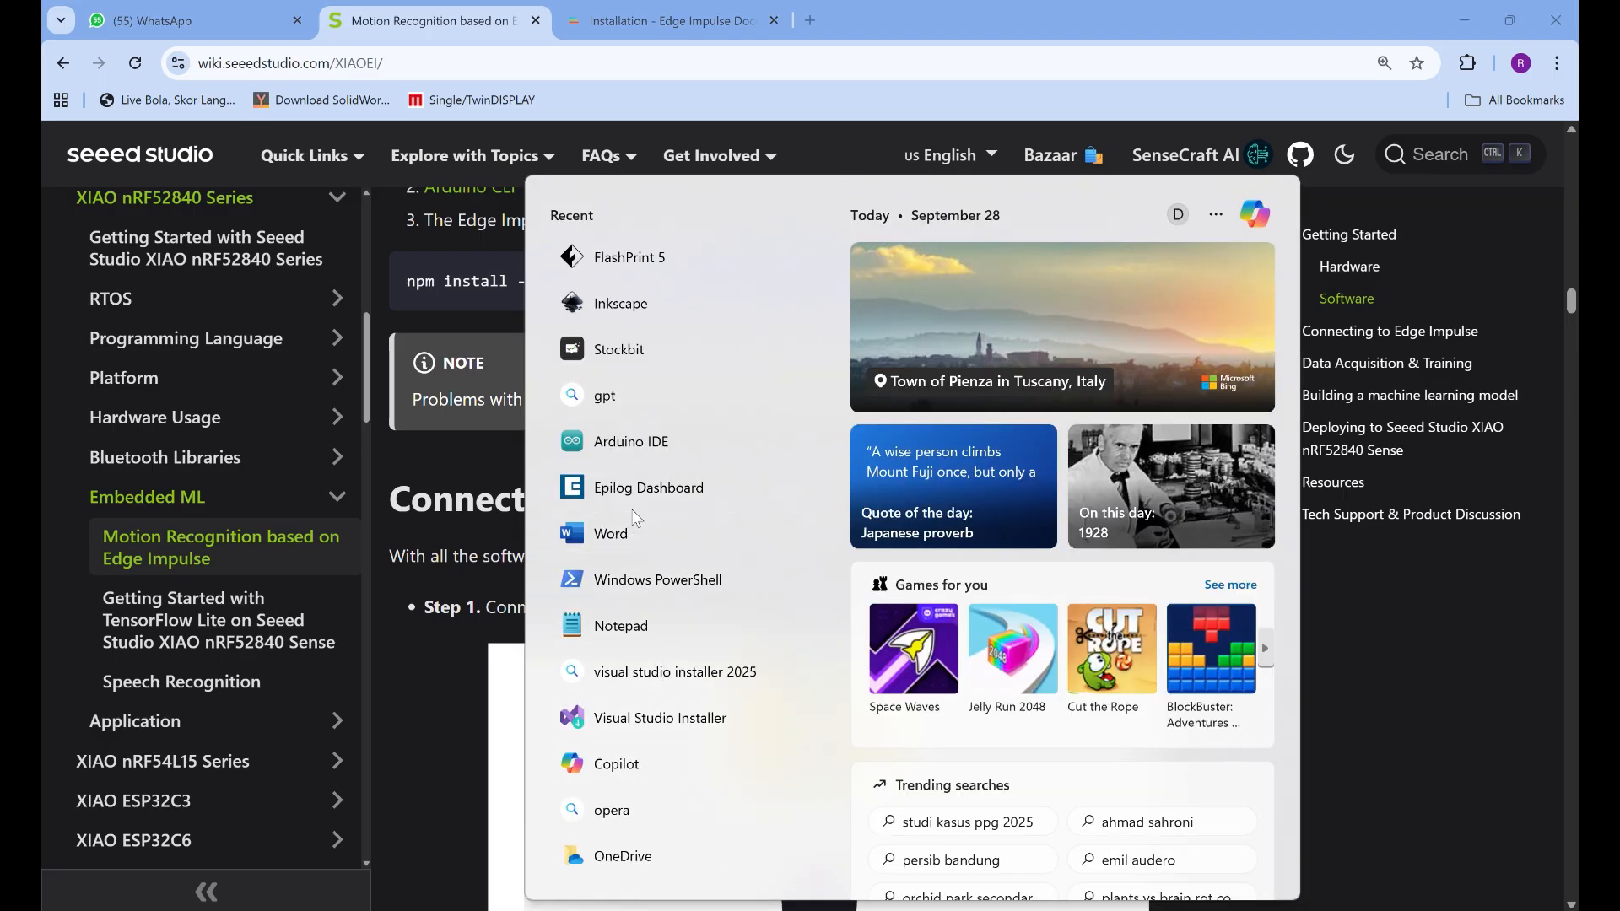
pyautogui.rightClick(648, 580)
pyautogui.click(738, 609)
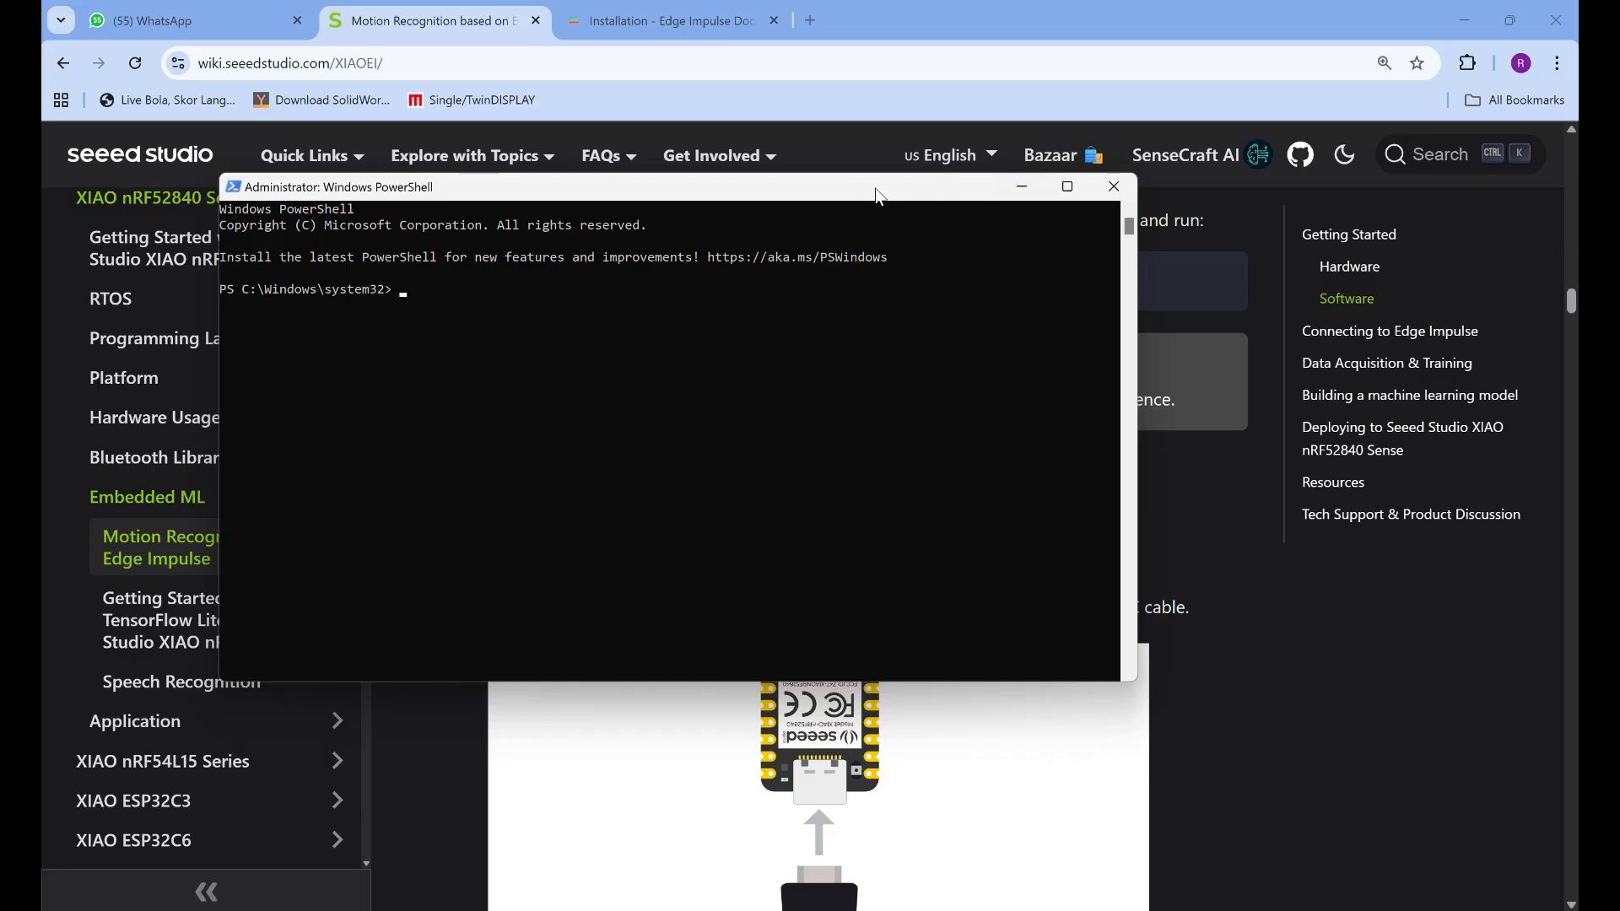
pyautogui.moveTo(878, 196); pyautogui.dragTo(1249, 190)
pyautogui.scroll(3, 488, 464)
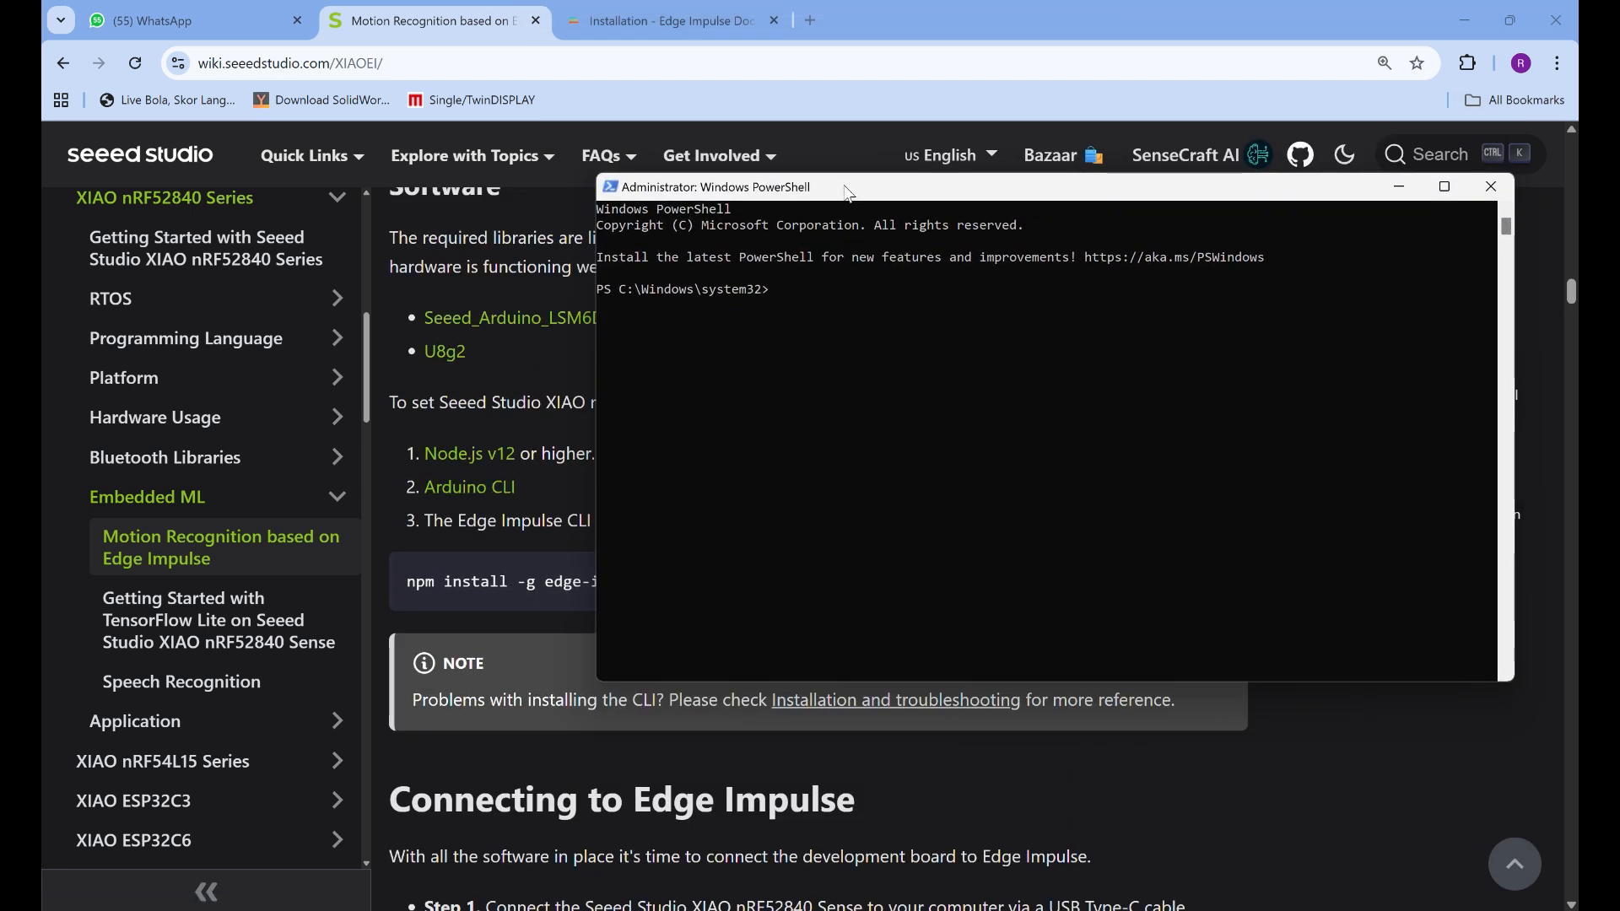
pyautogui.moveTo(846, 187); pyautogui.dragTo(808, 62)
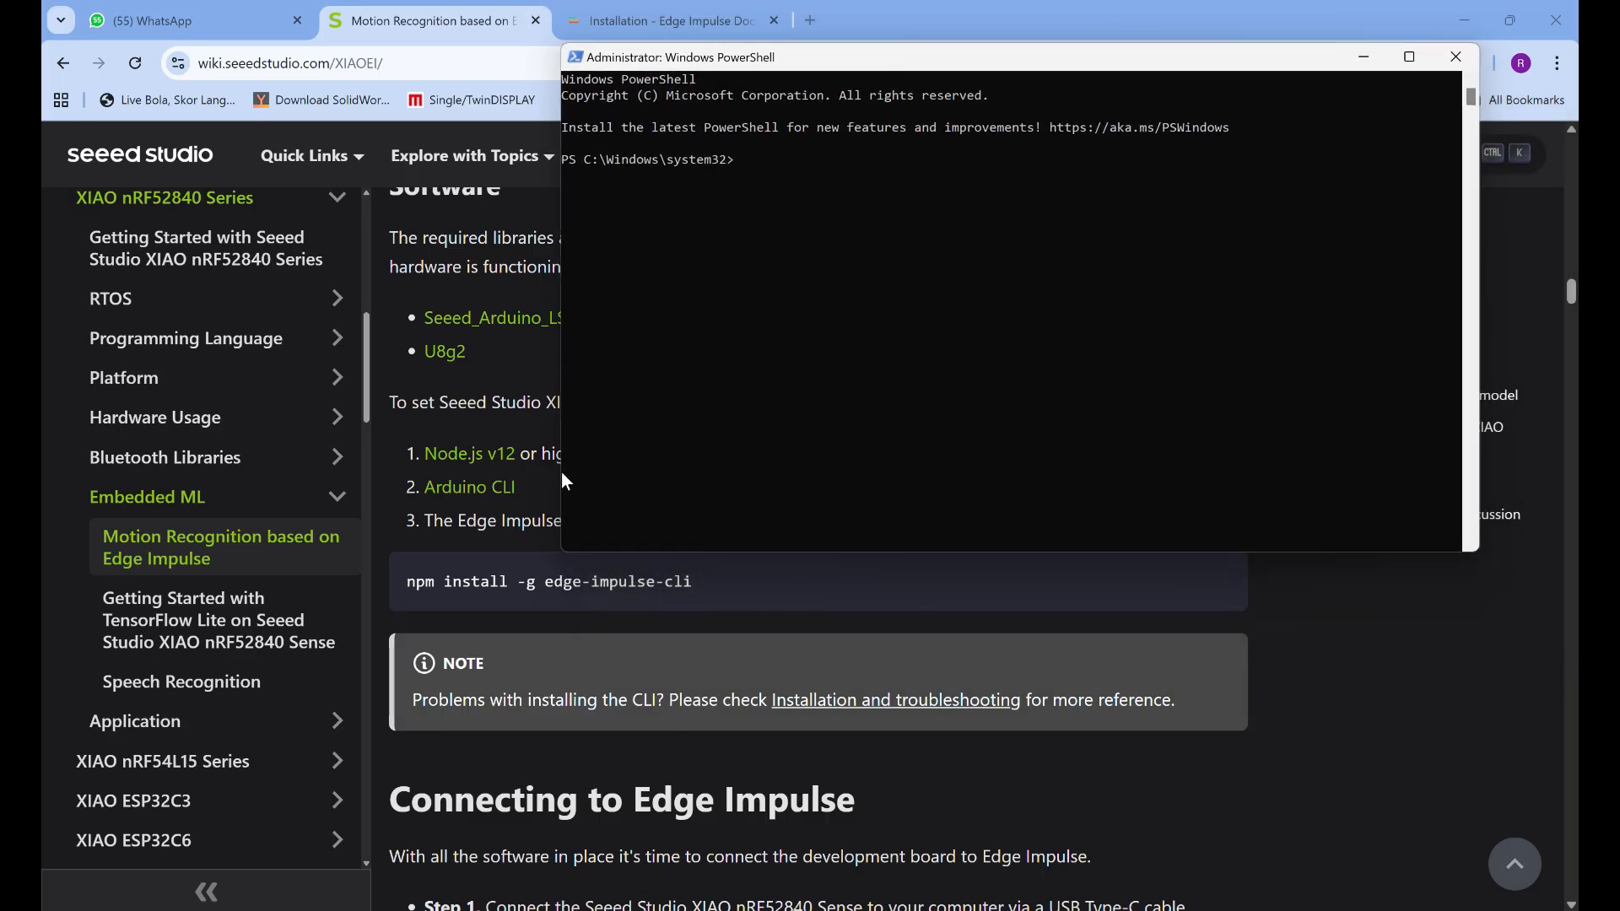
pyautogui.scroll(1, 556, 701)
pyautogui.scroll(-3, 514, 731)
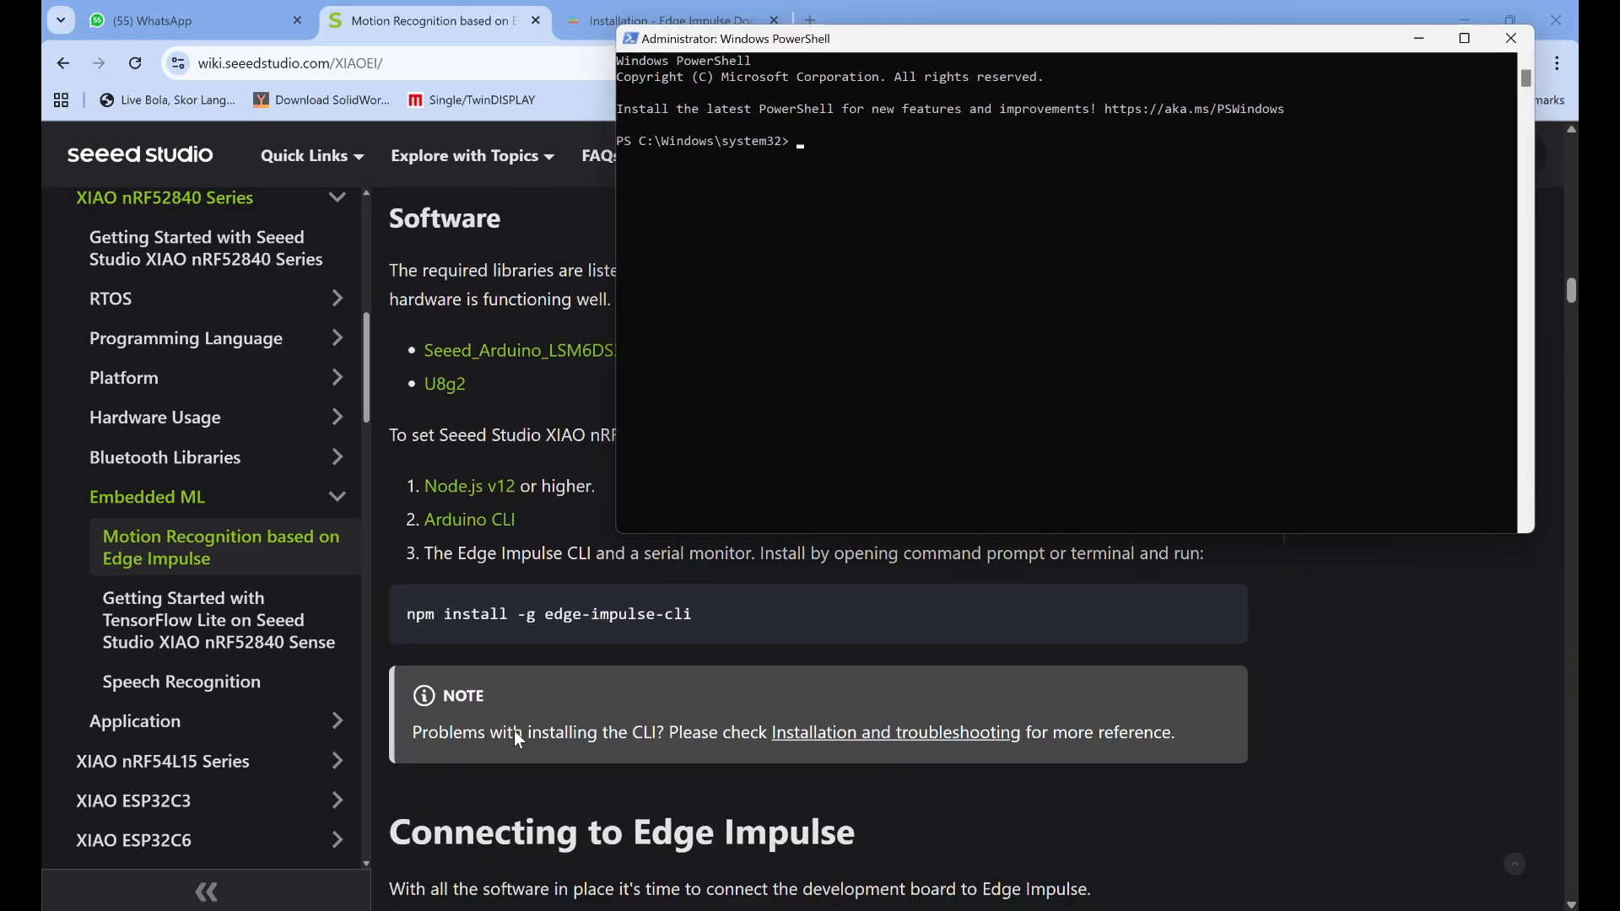
# Skim the guide's Connecting to Edge Impulse instructions, from connecting the board by USB to creating a project
pyautogui.scroll(-5, 514, 649)
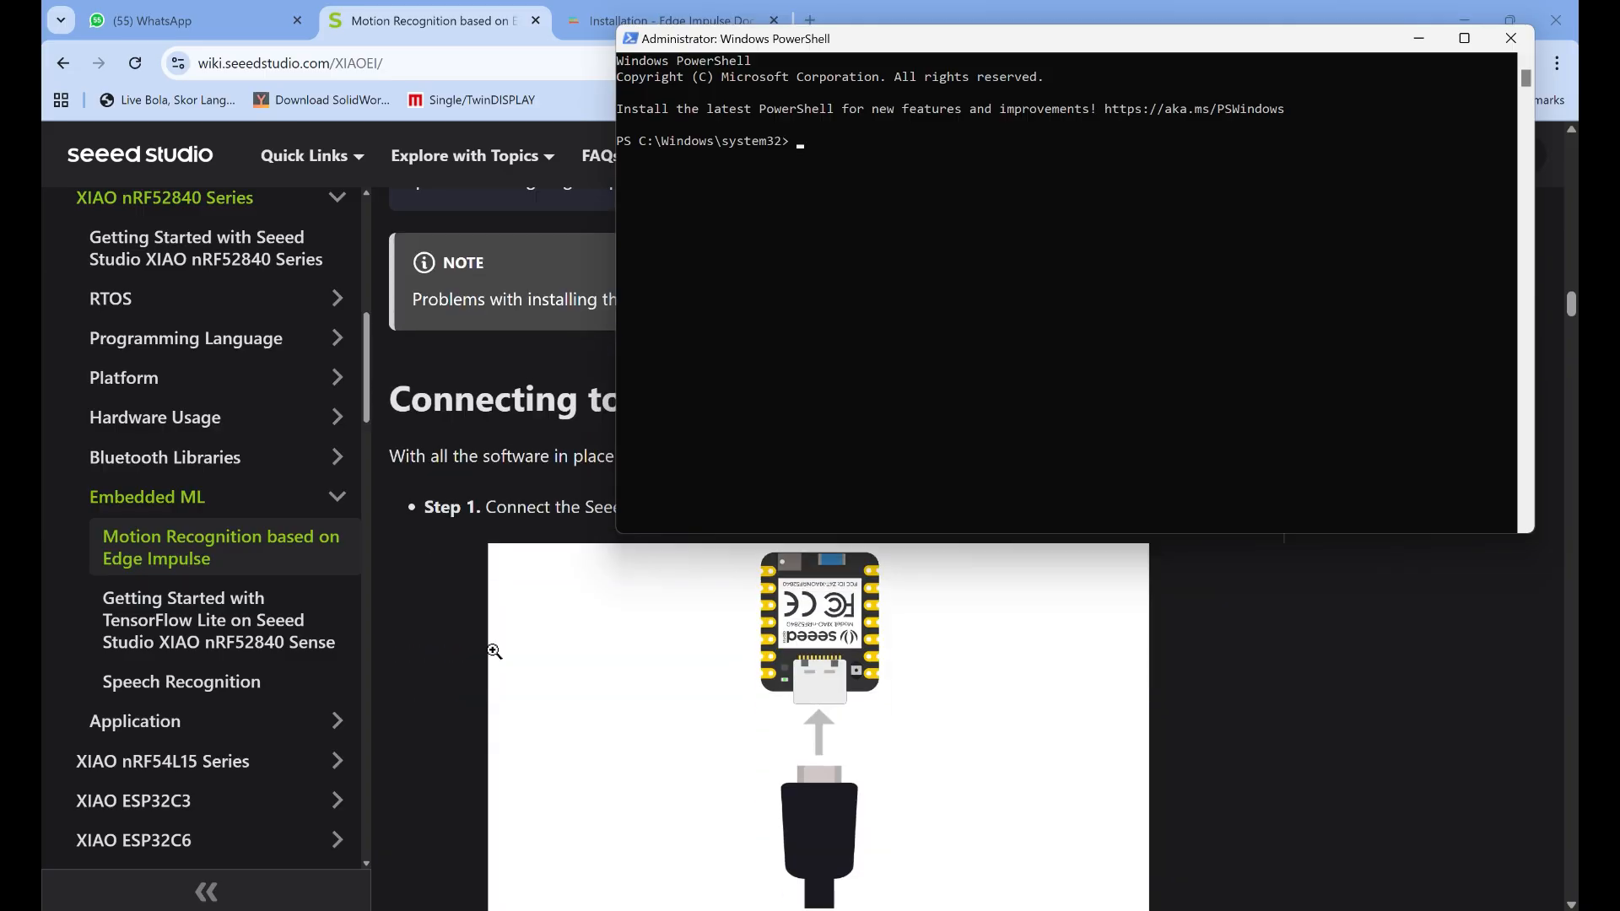
pyautogui.scroll(-5, 493, 650)
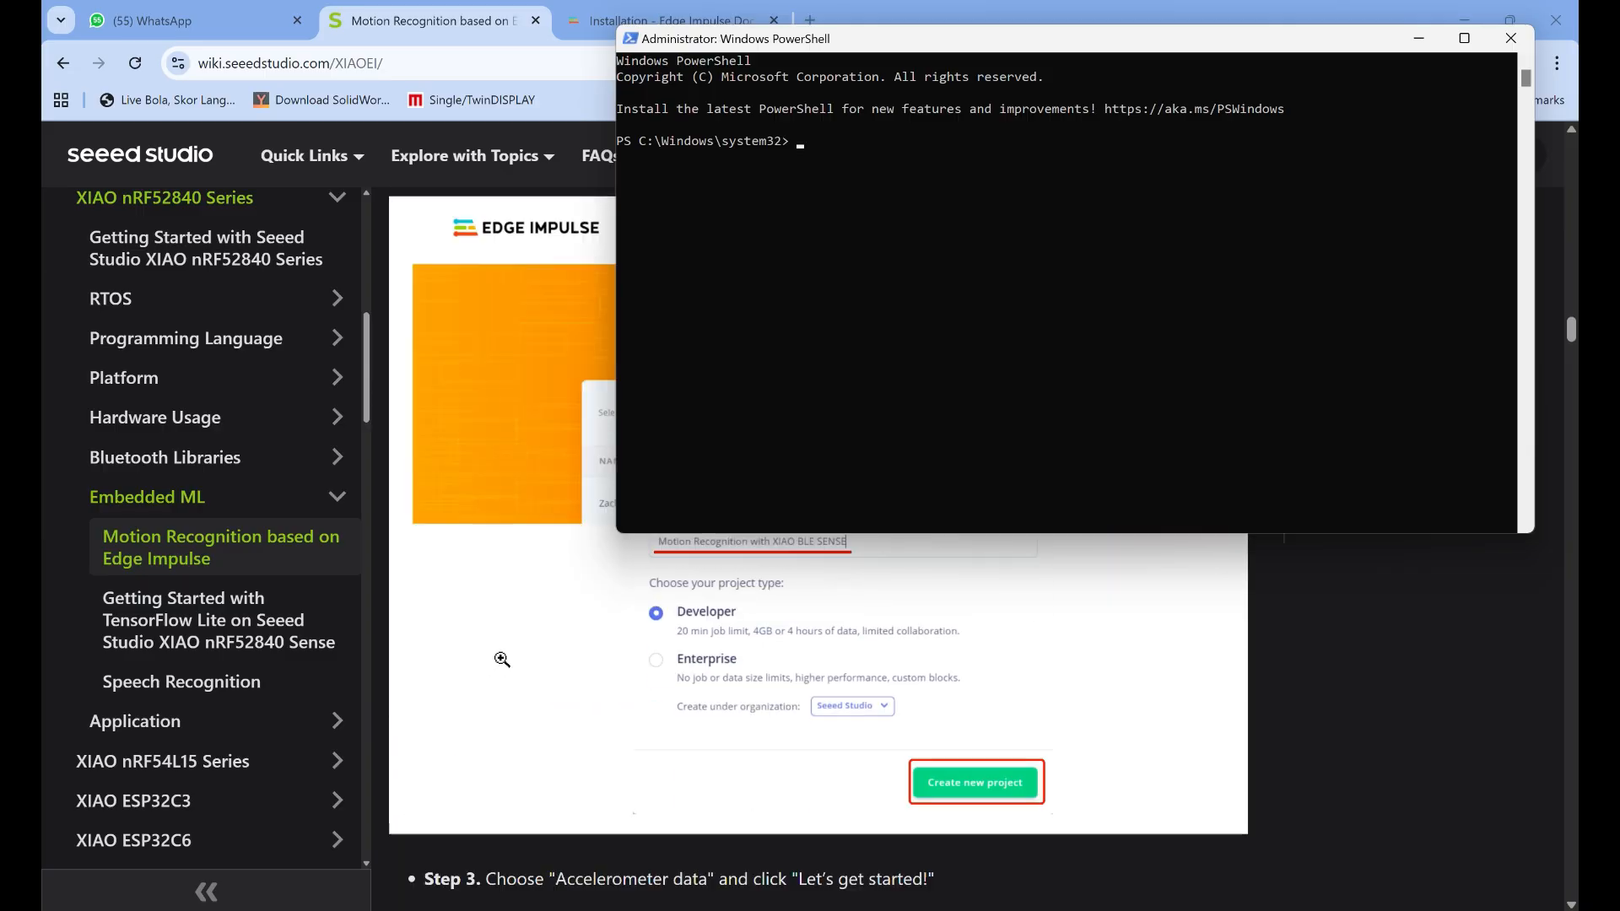
pyautogui.scroll(5, 498, 656)
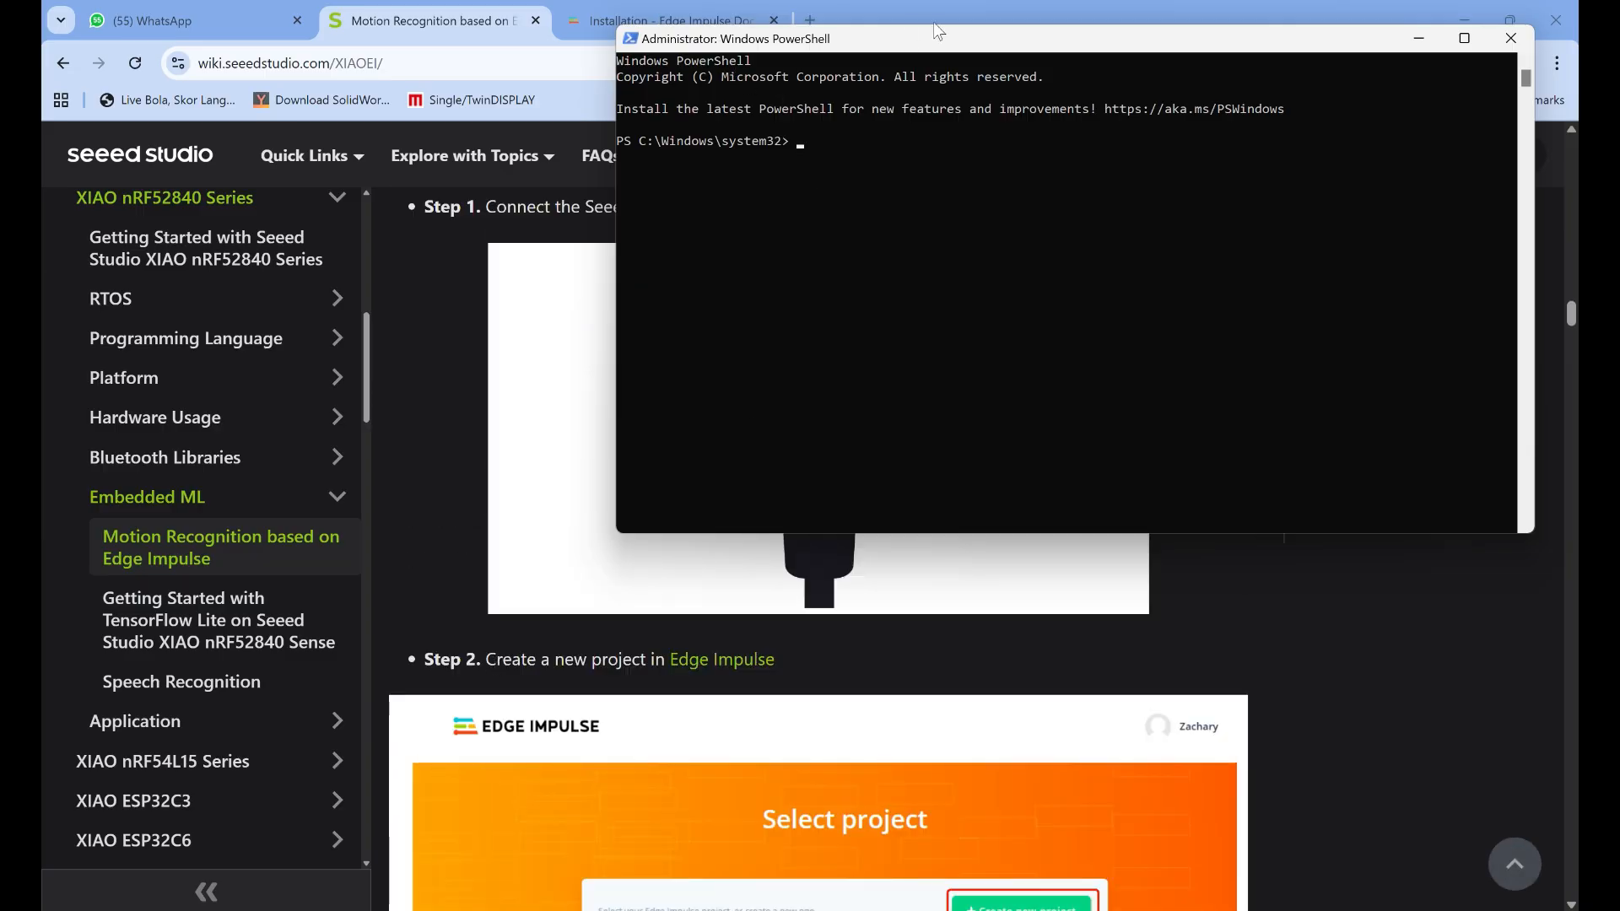
# Log in to Edge Impulse with a Google account from its documentation site and show the profile's Projects page
pyautogui.moveTo(936, 32); pyautogui.dragTo(944, 180)
pyautogui.click(614, 34)
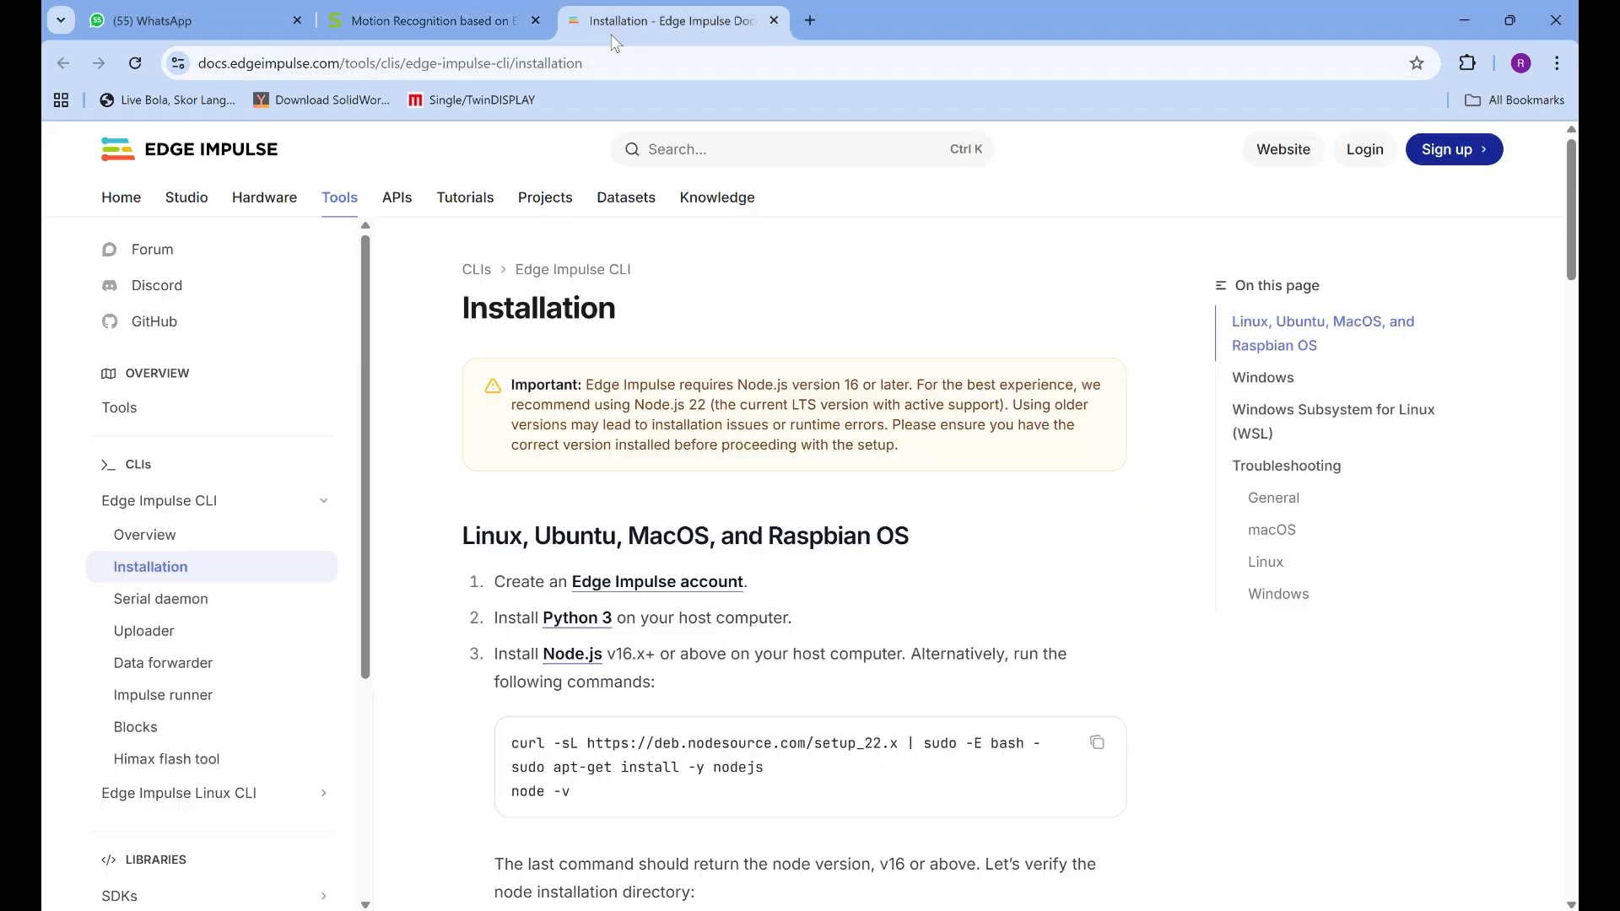
pyautogui.click(782, 20)
pyautogui.click(1364, 149)
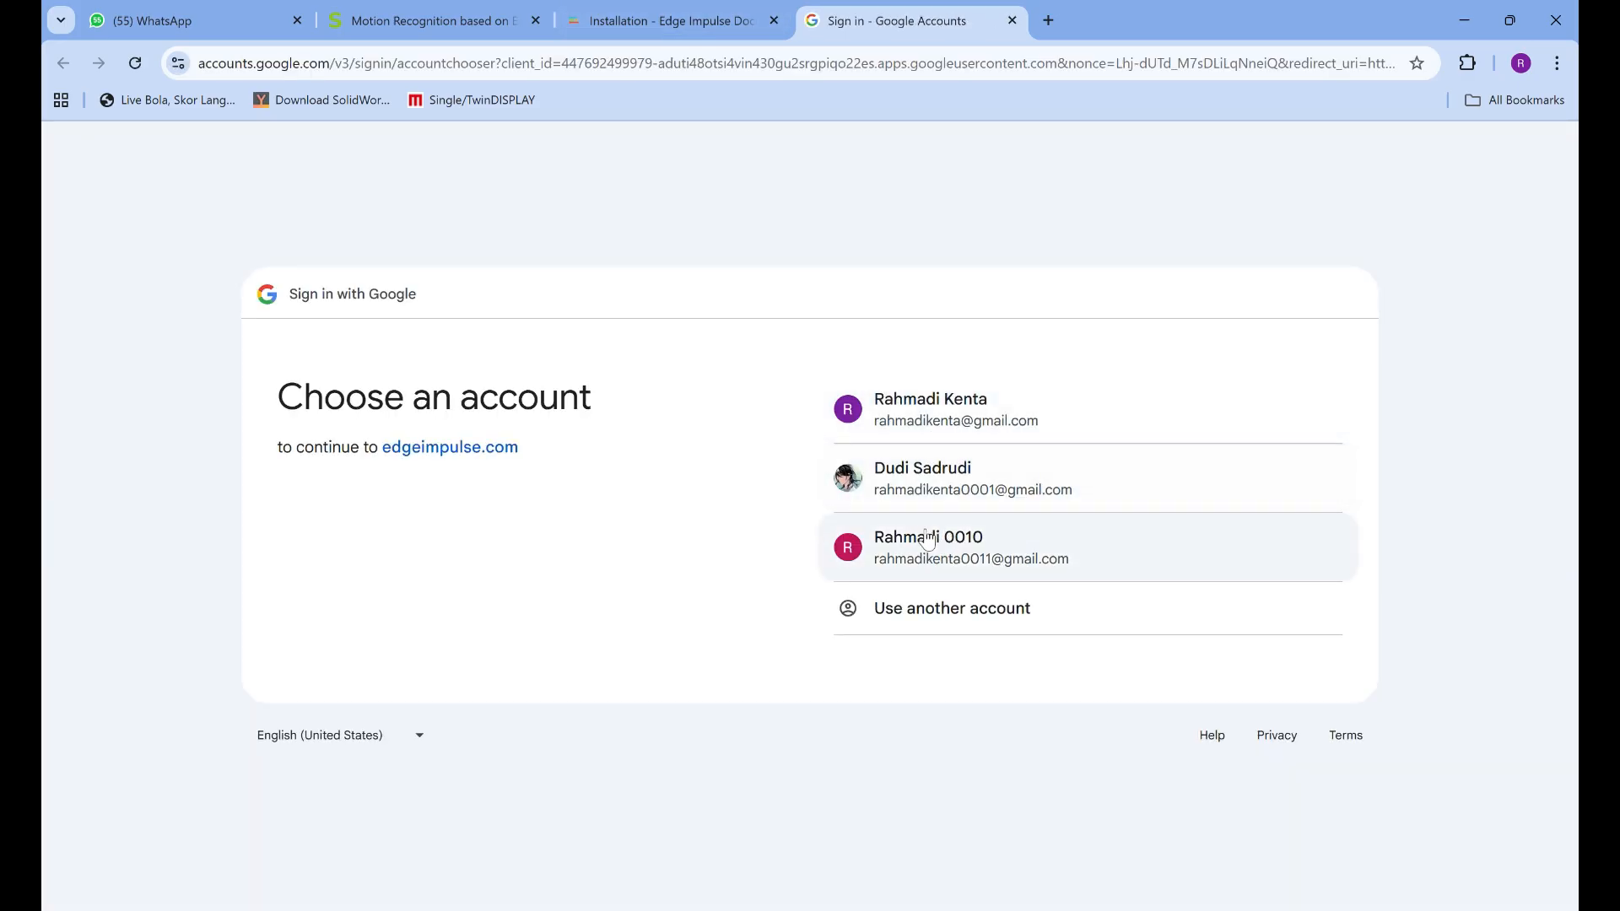
pyautogui.click(940, 477)
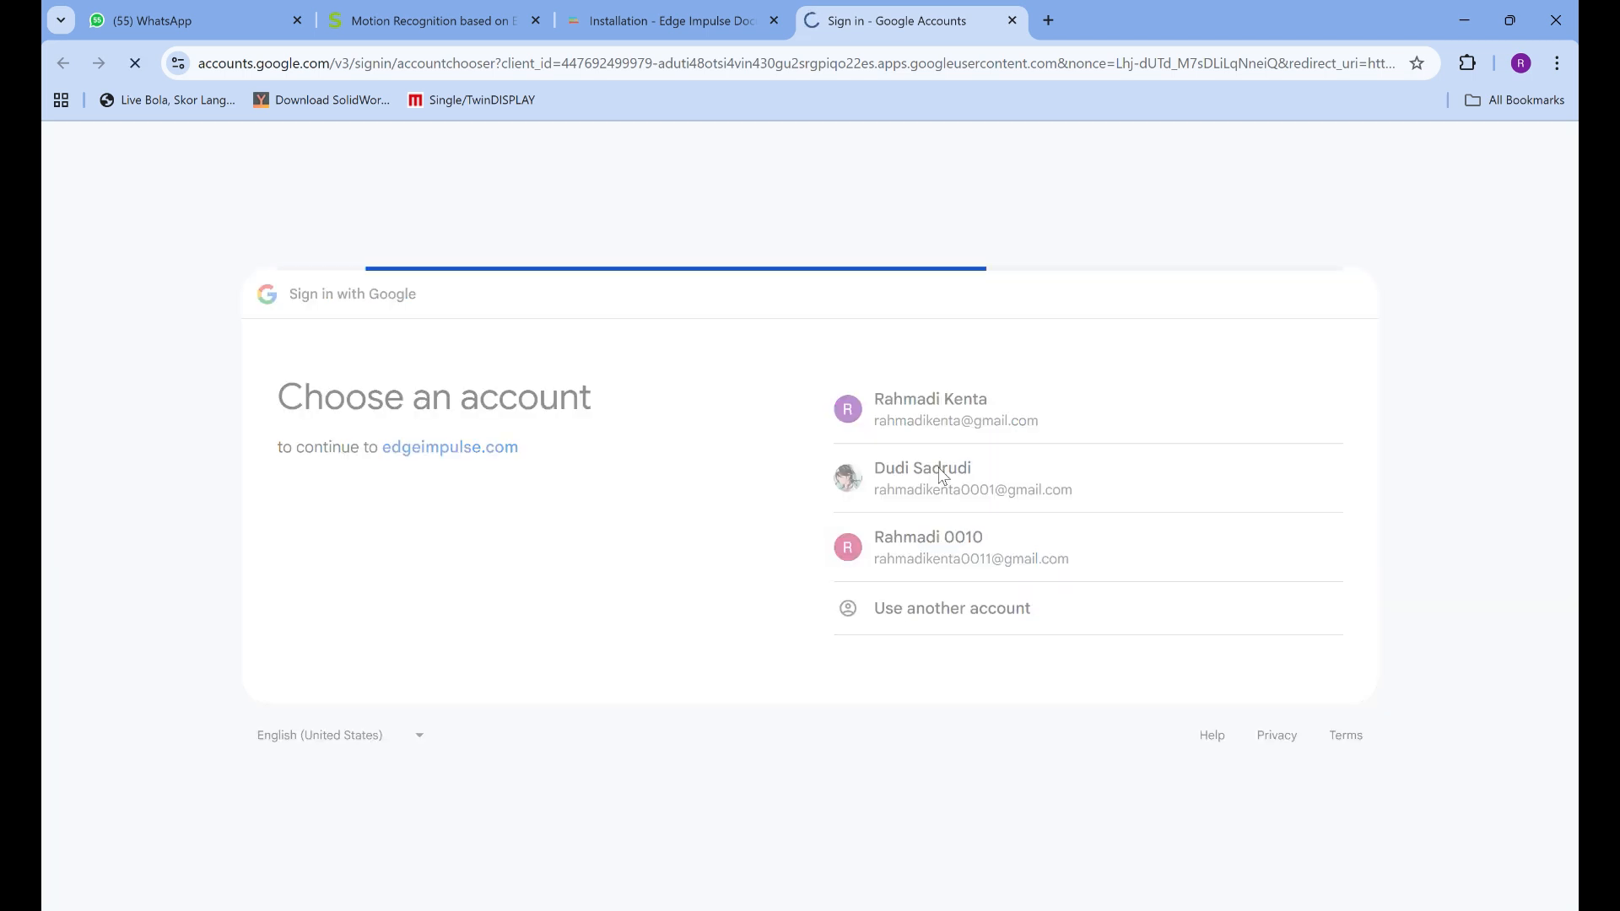
pyautogui.click(641, 21)
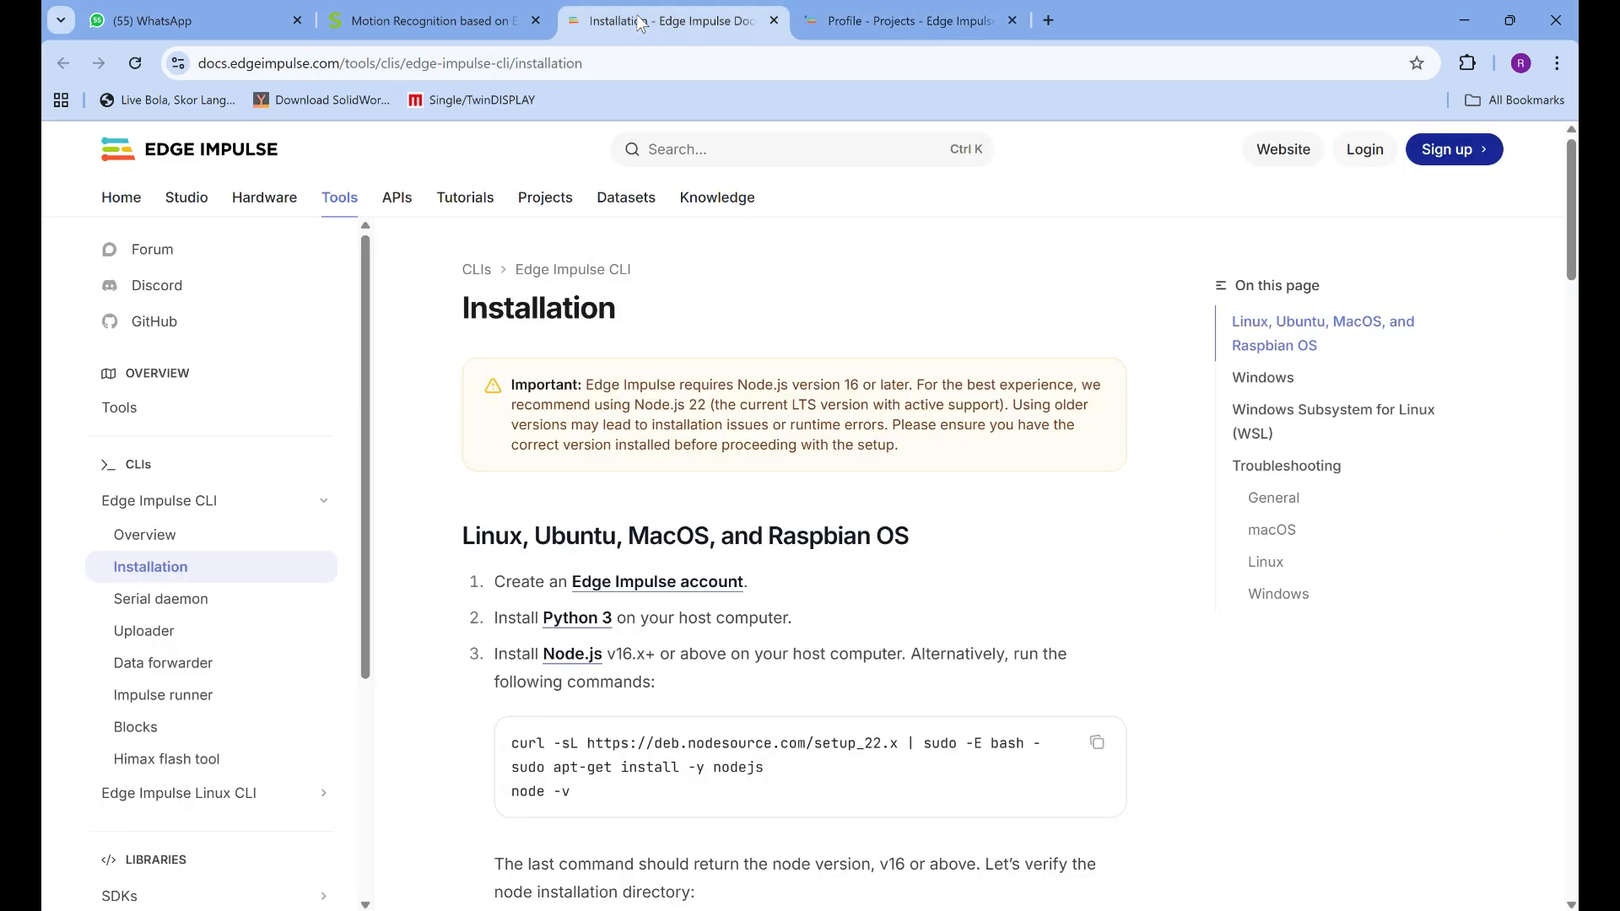
pyautogui.click(993, 24)
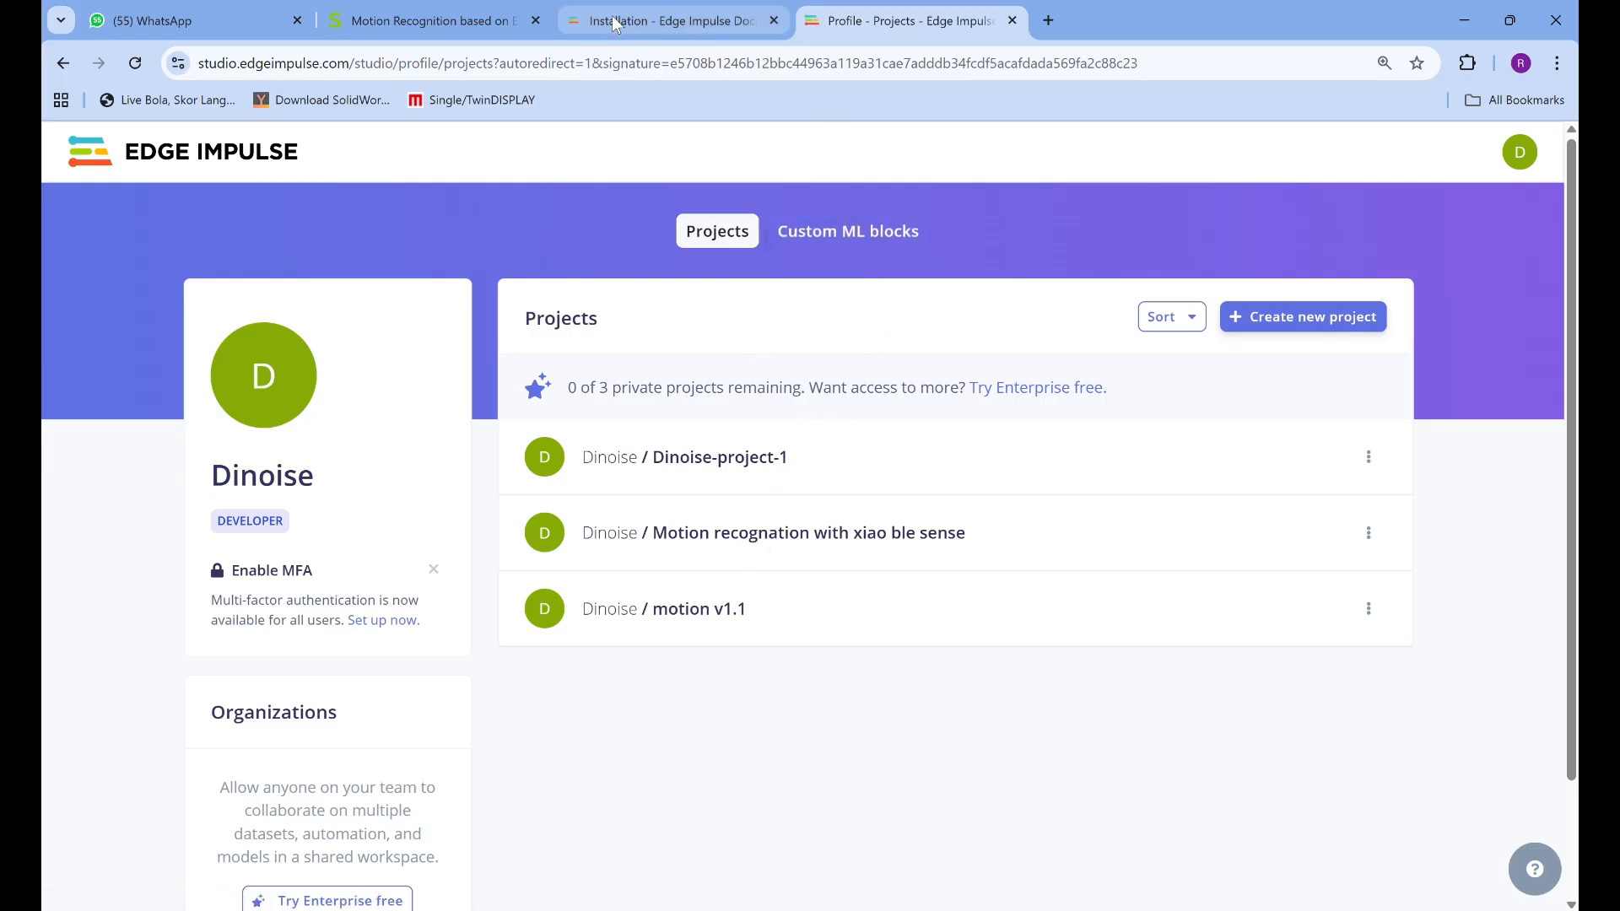
# Review the guide's Step 2 on creating a new Edge Impulse project, including its example project settings
pyautogui.click(426, 20)
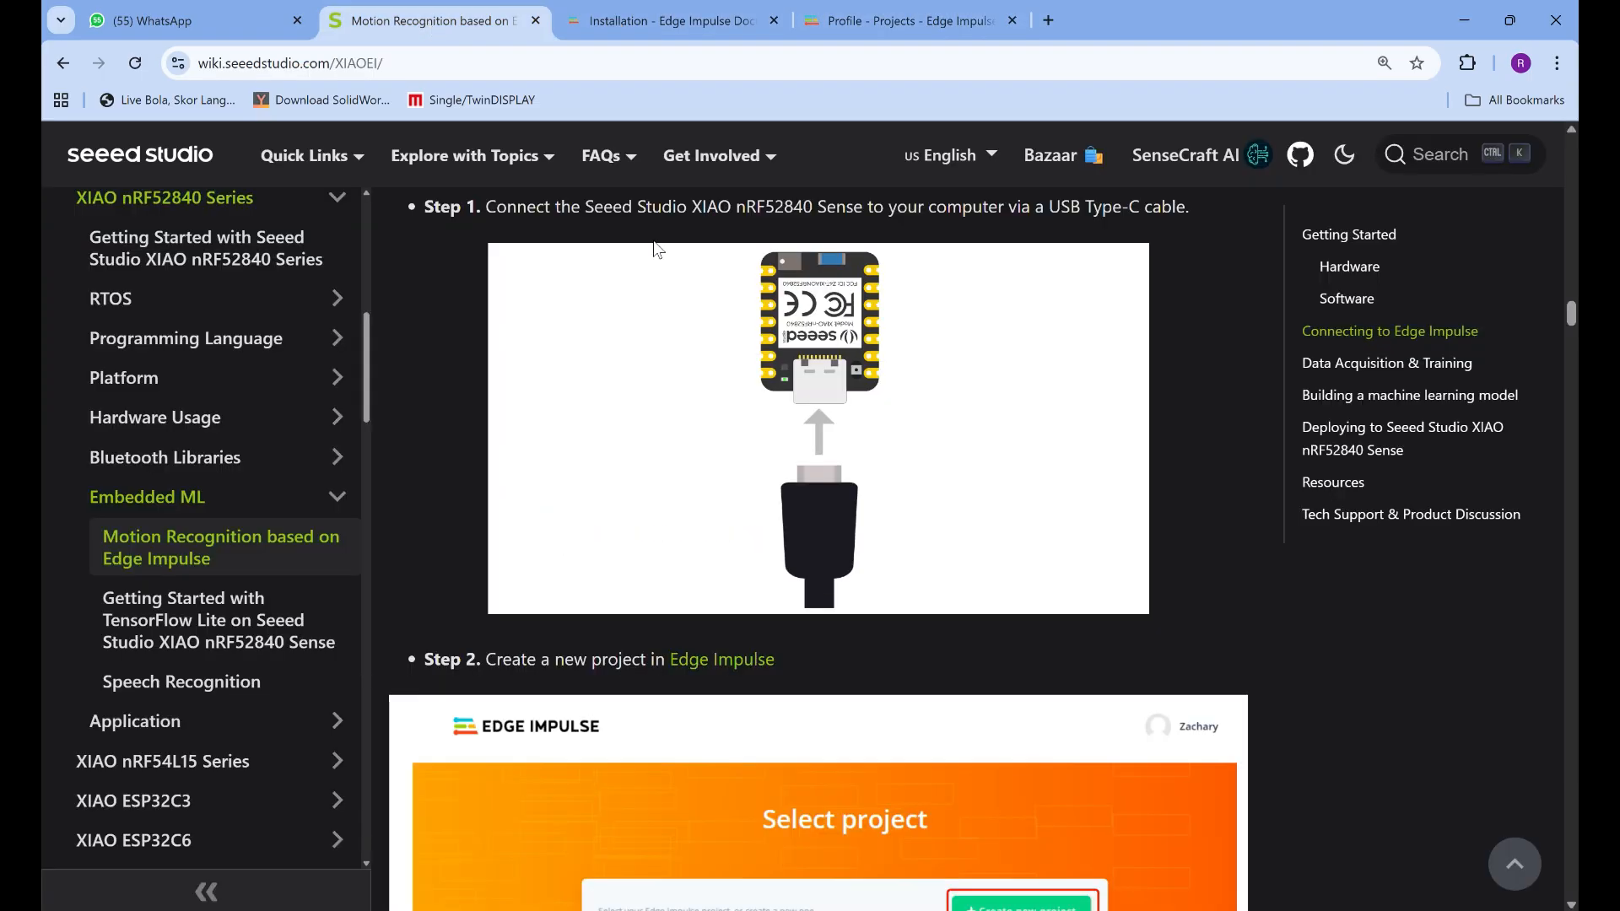
pyautogui.scroll(2, 826, 596)
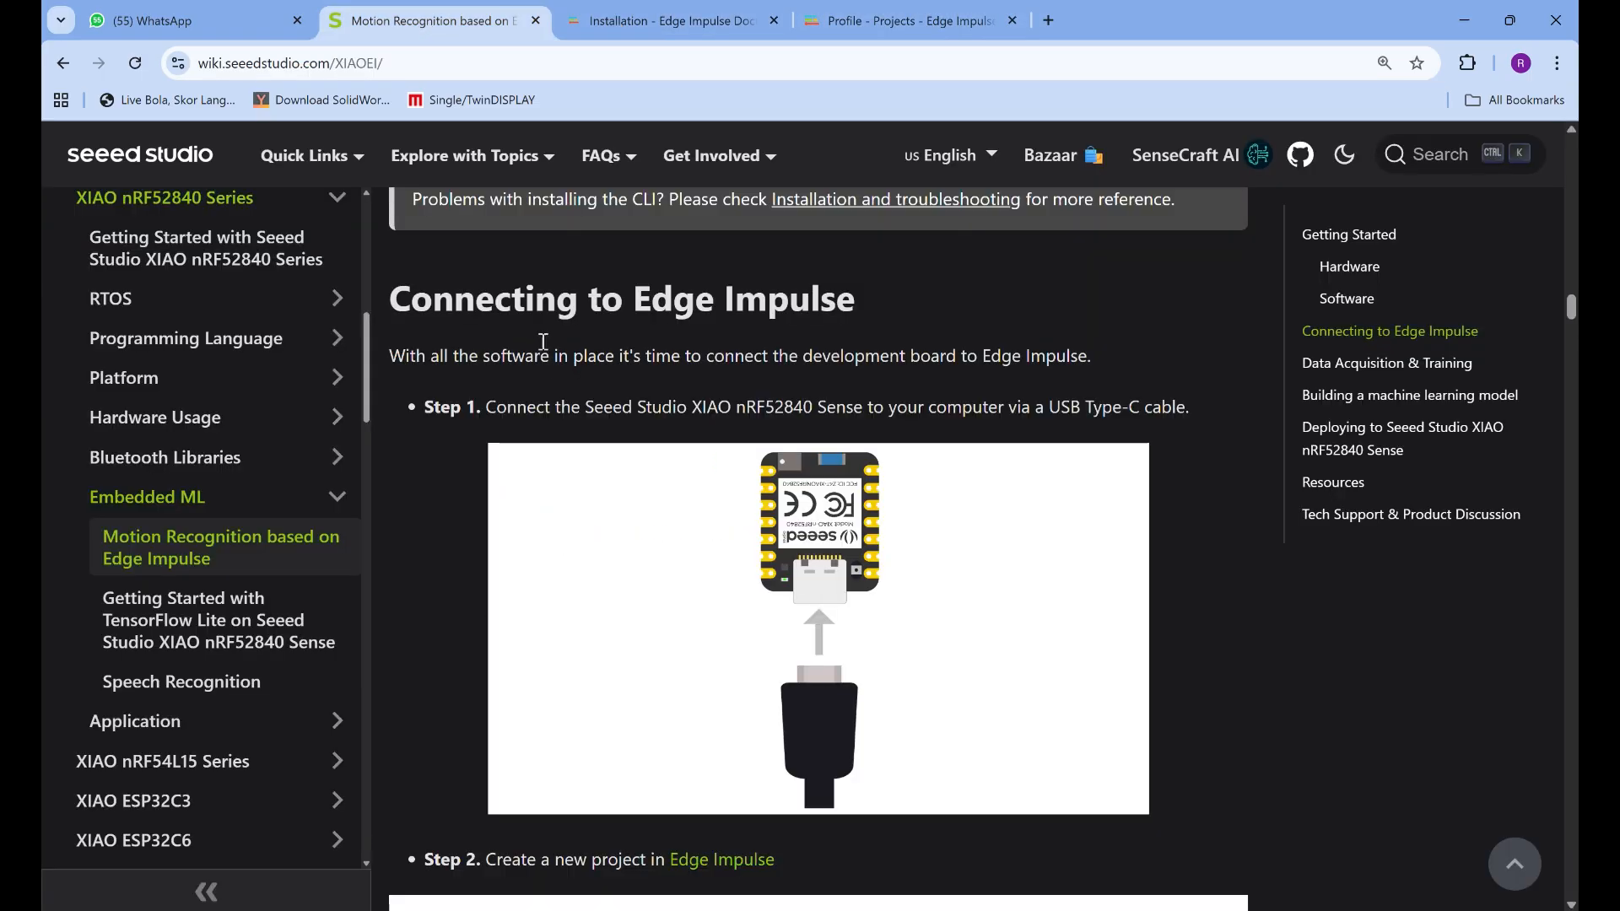
pyautogui.scroll(-5, 786, 469)
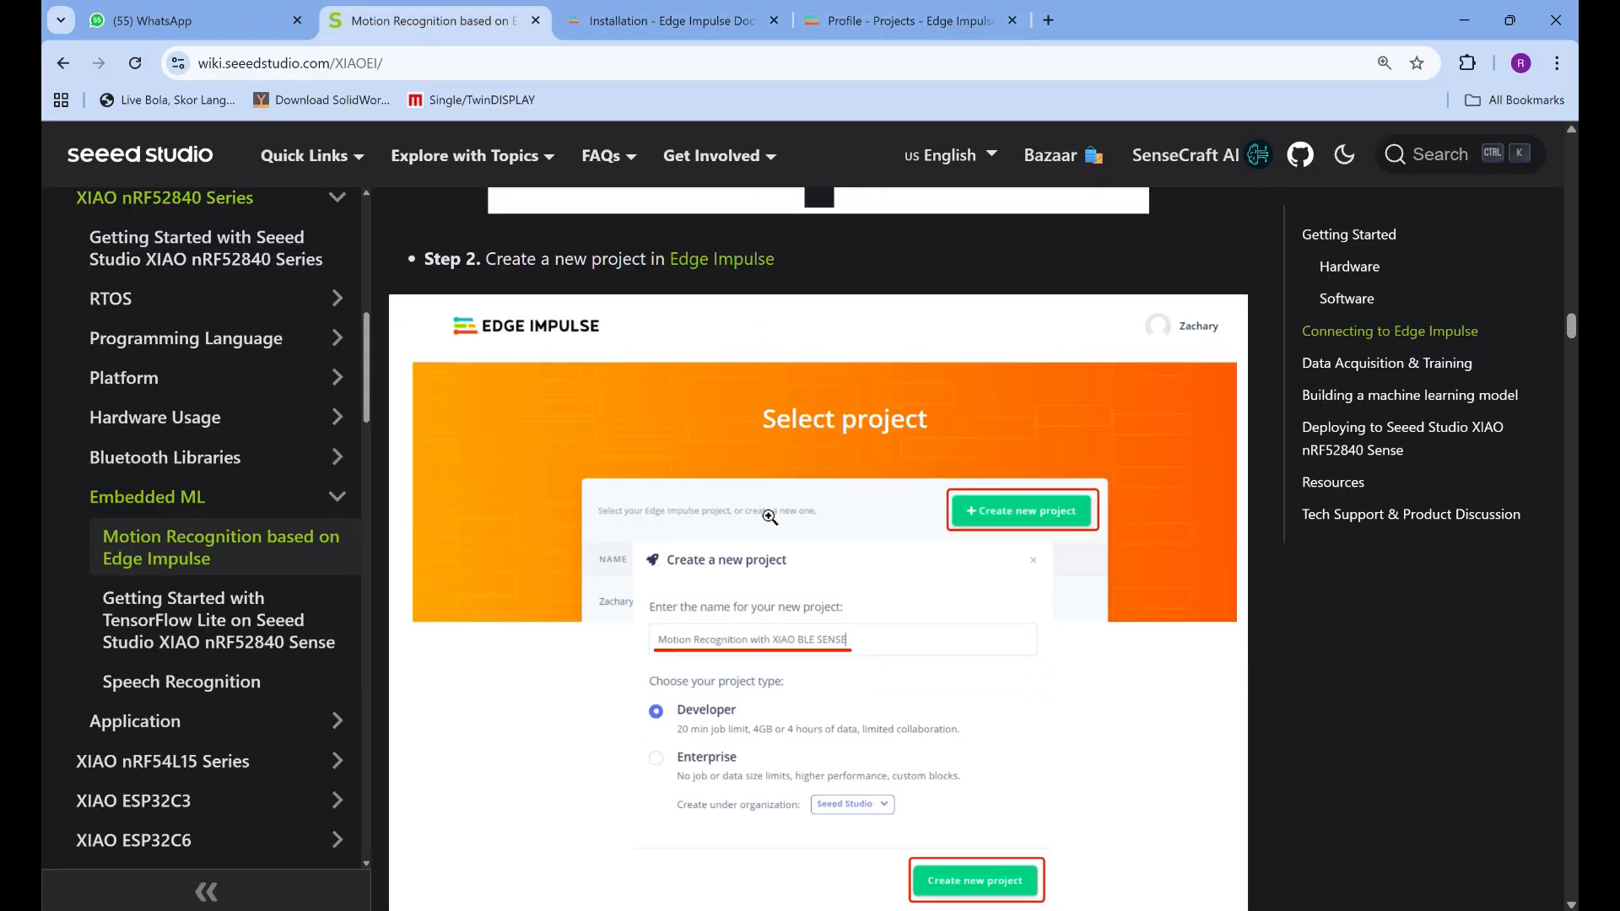
pyautogui.scroll(-2, 770, 517)
pyautogui.scroll(1, 675, 396)
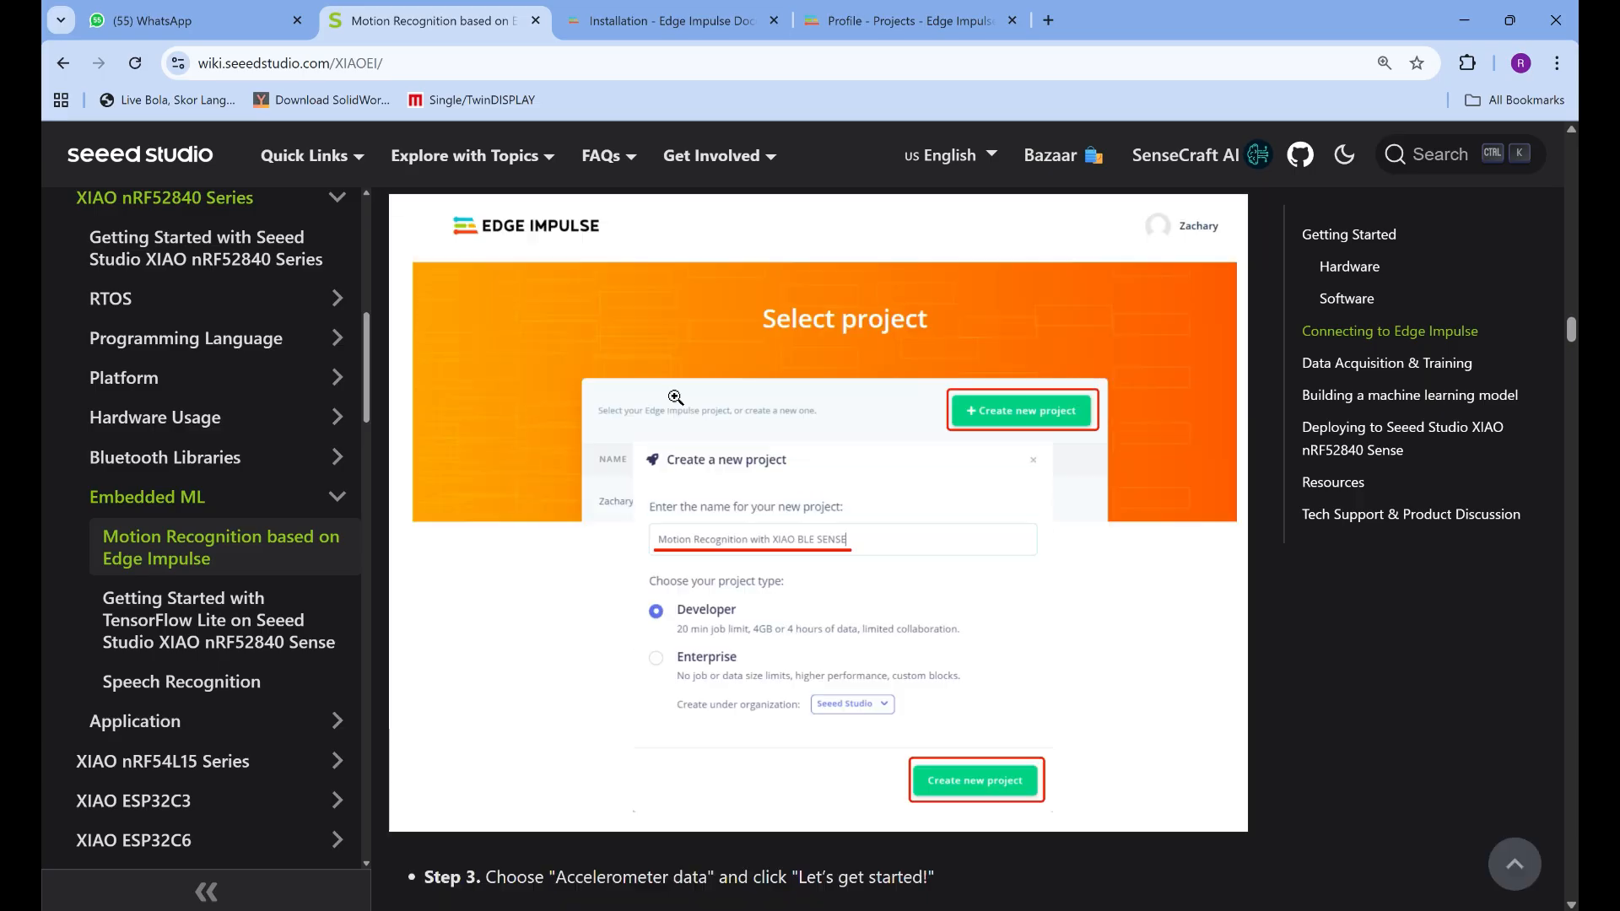
# Start a new Edge Impulse project from the profile's Projects page and name it motion v2.0
pyautogui.click(593, 13)
pyautogui.click(989, 23)
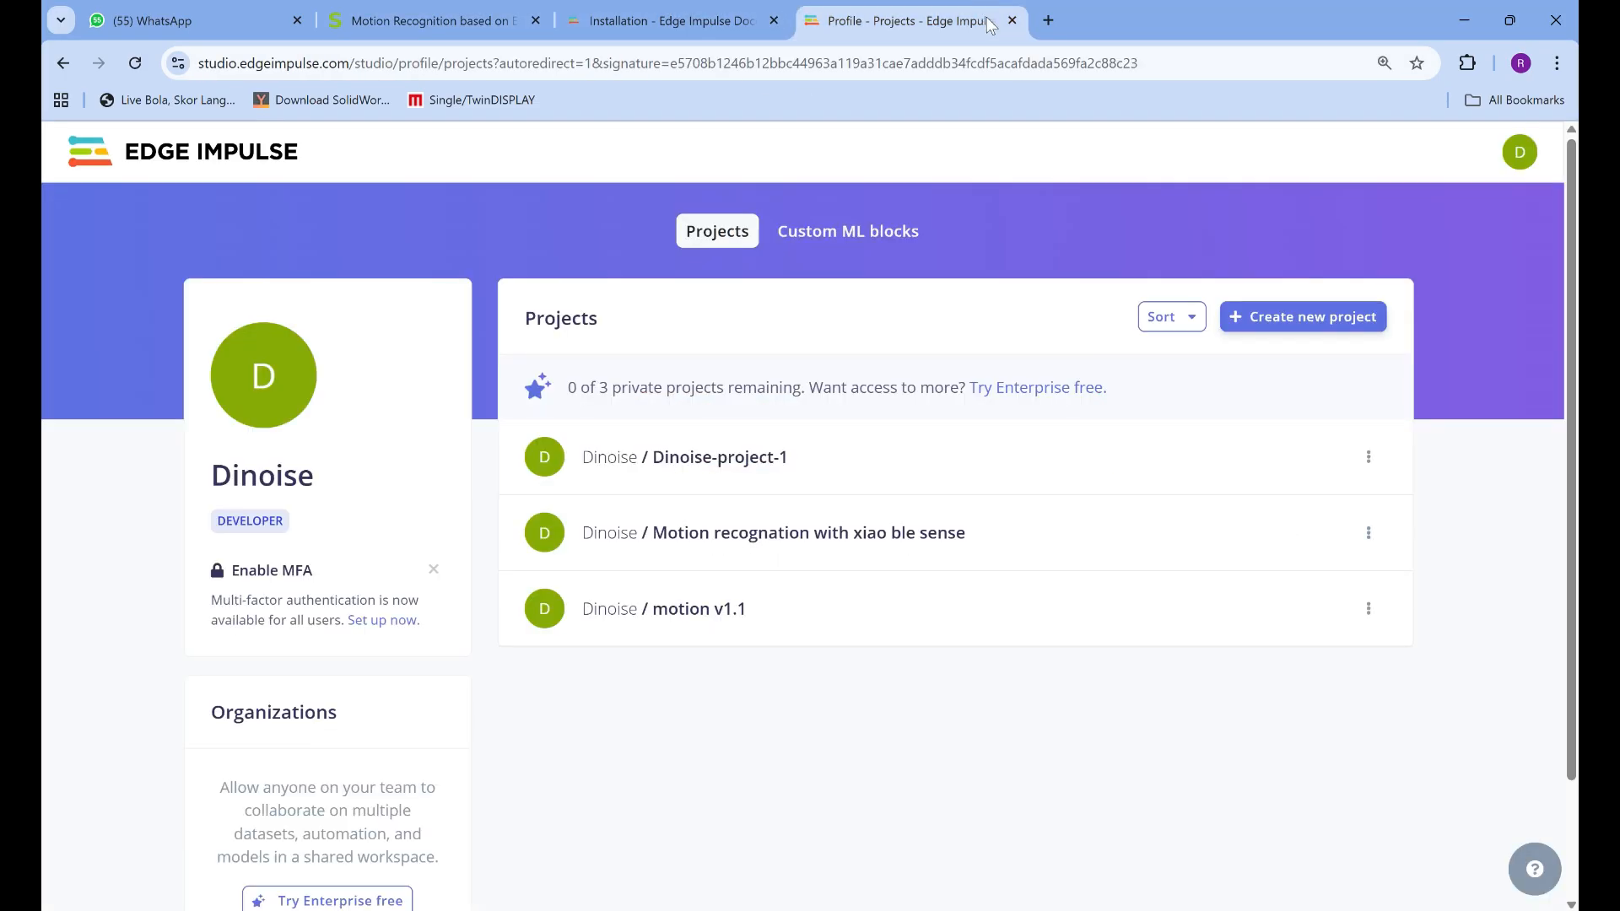
pyautogui.click(1304, 324)
pyautogui.click(739, 321)
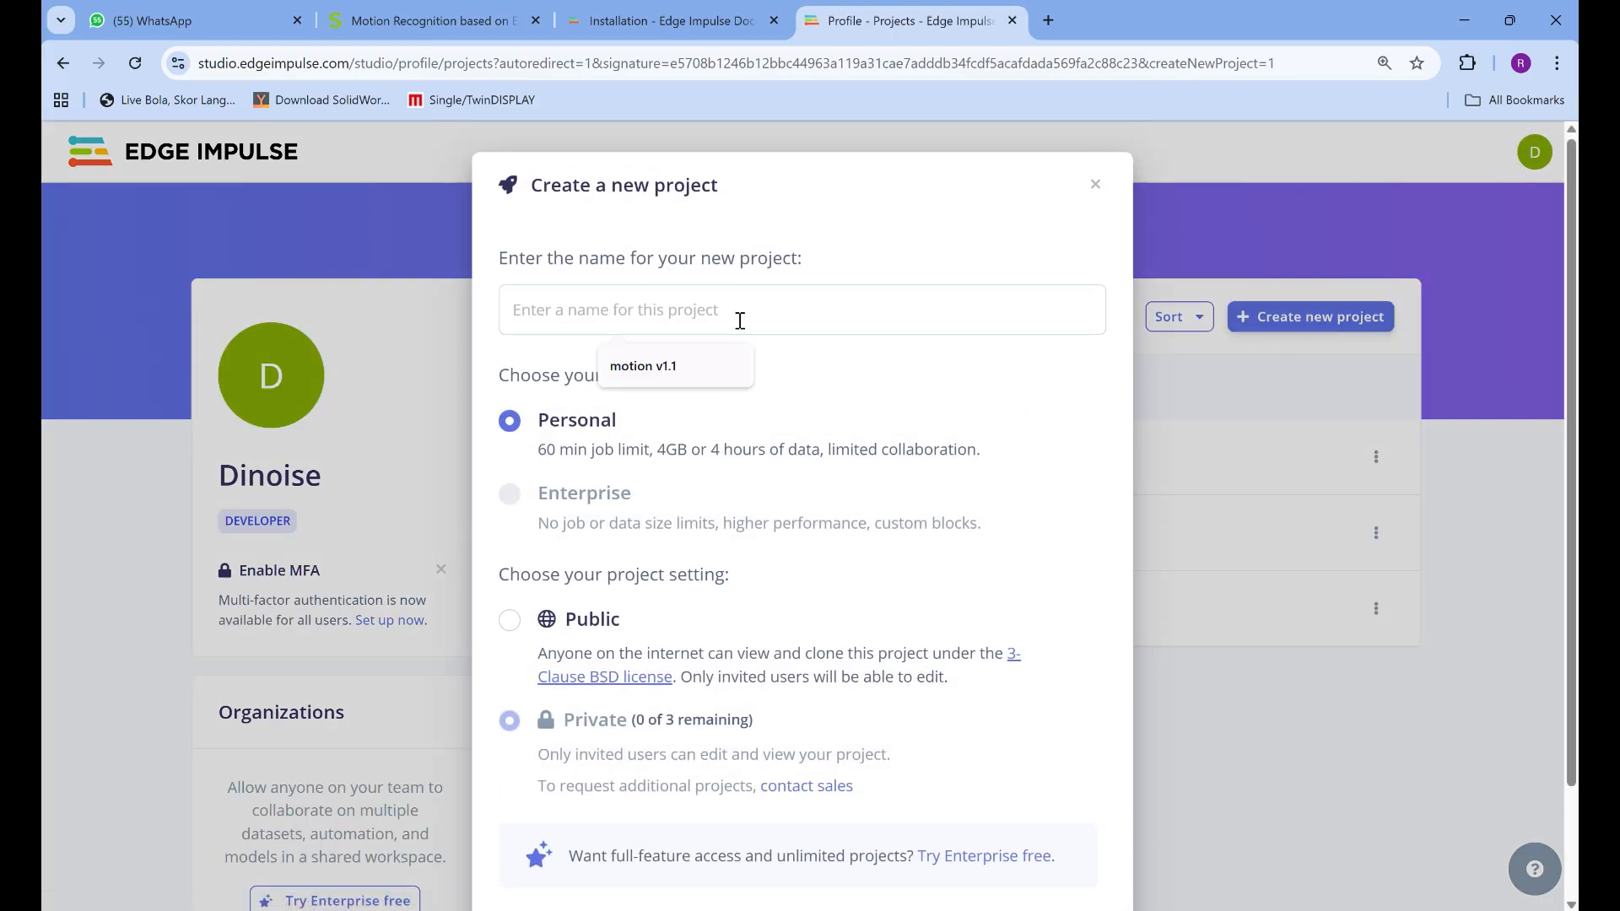
pyautogui.write('motion')
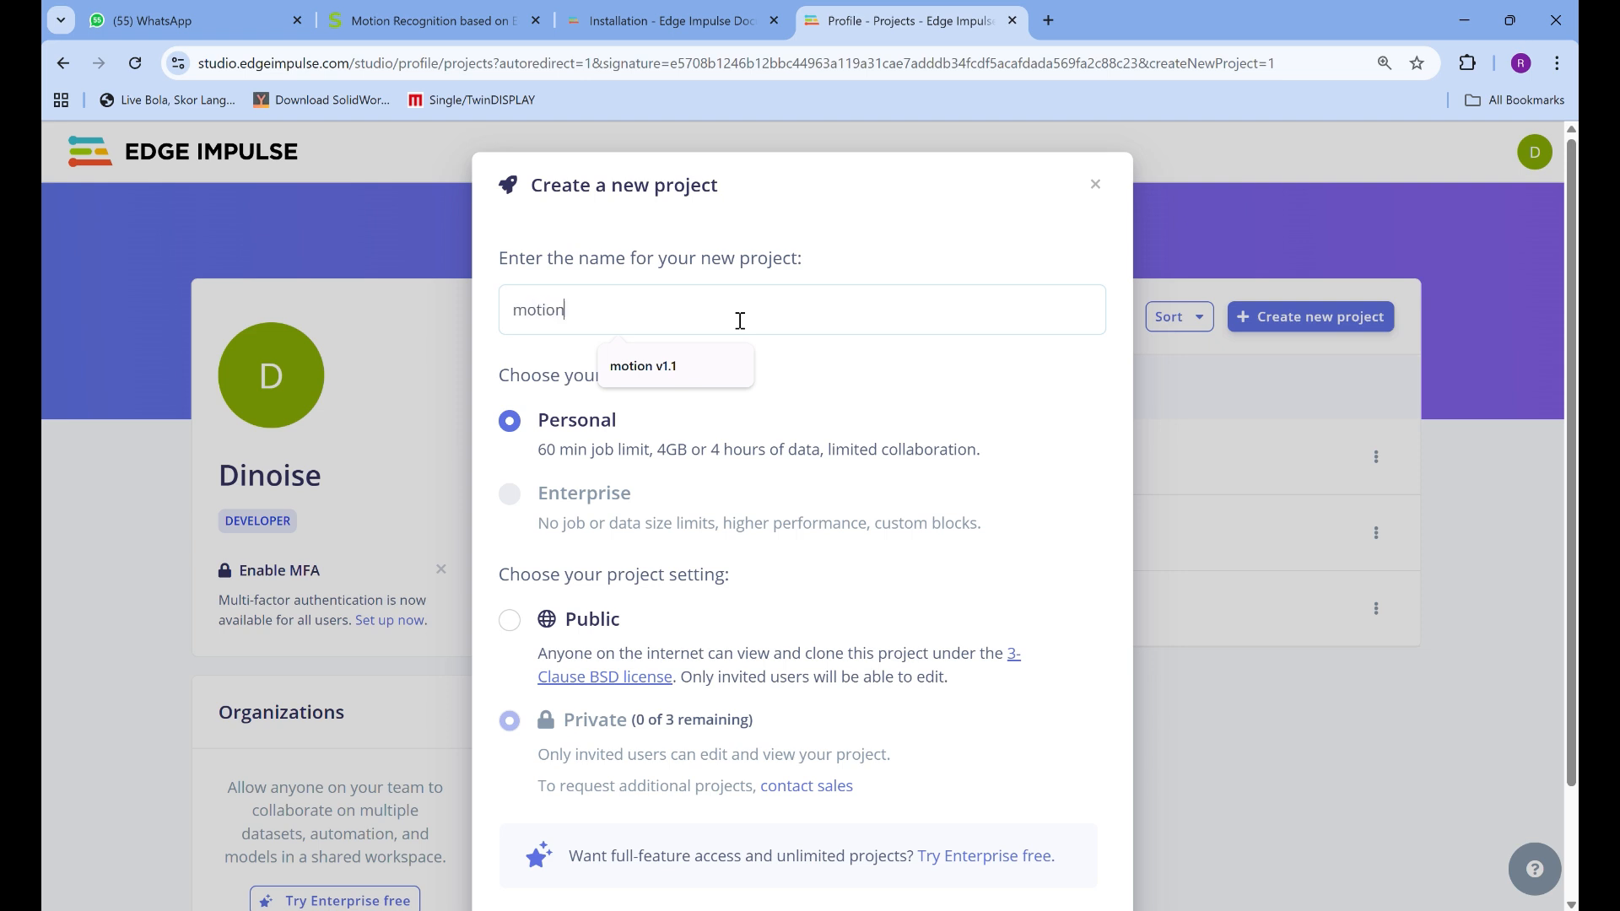
pyautogui.write(' v2')
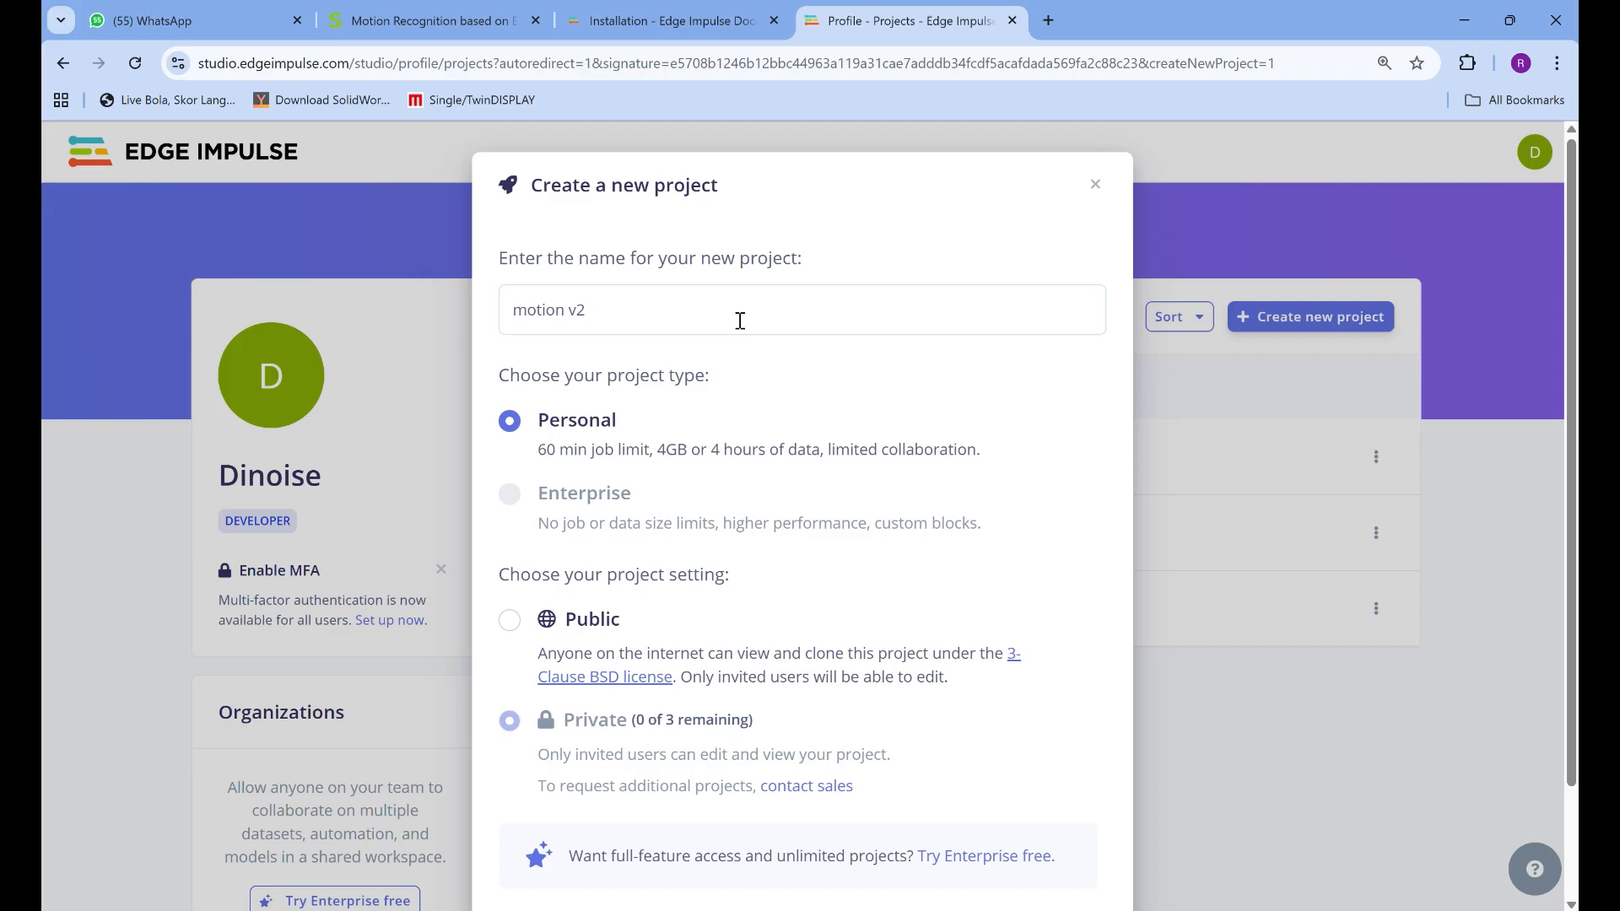
pyautogui.write('.0')
# Keep the Personal project type, set the project to Public and create it
pyautogui.scroll(-2, 739, 320)
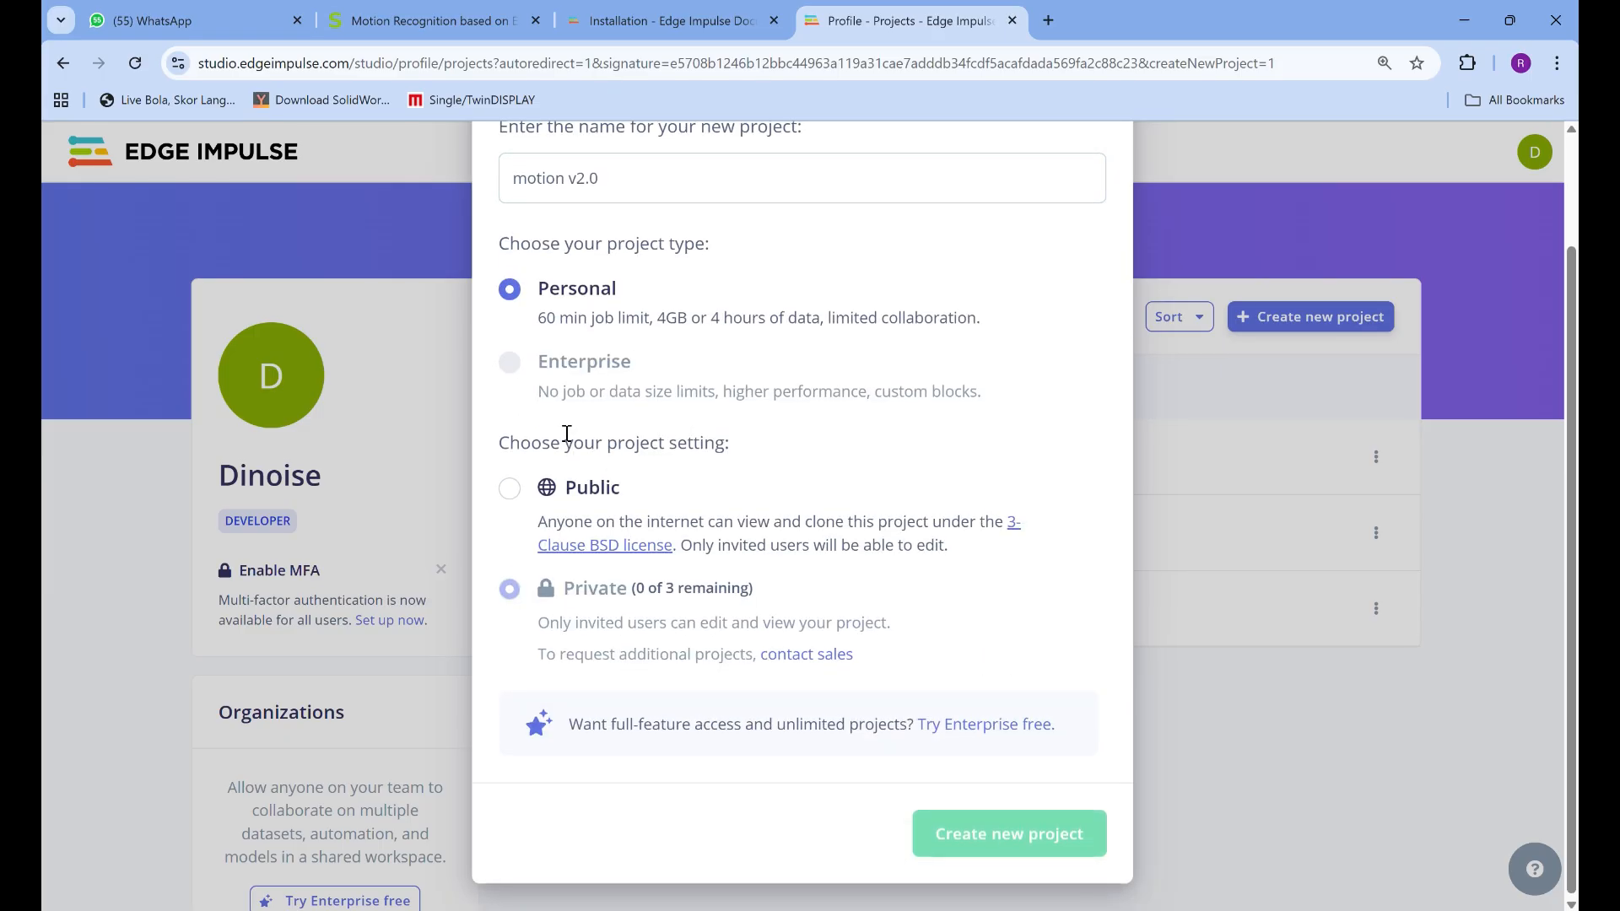
pyautogui.scroll(2, 574, 463)
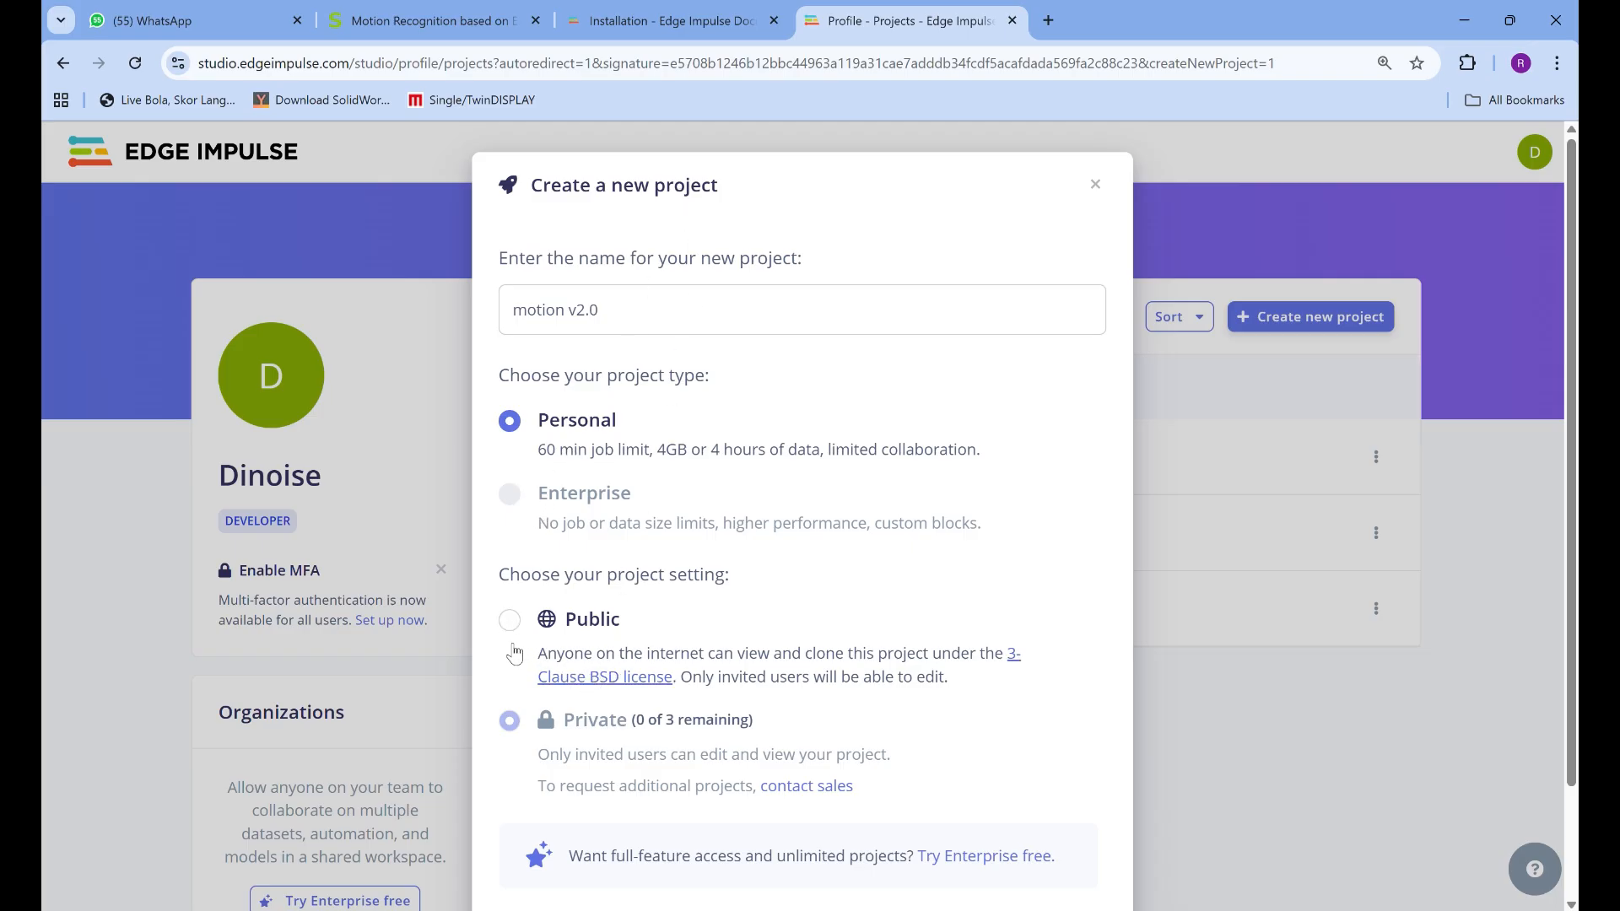
pyautogui.scroll(-2, 817, 770)
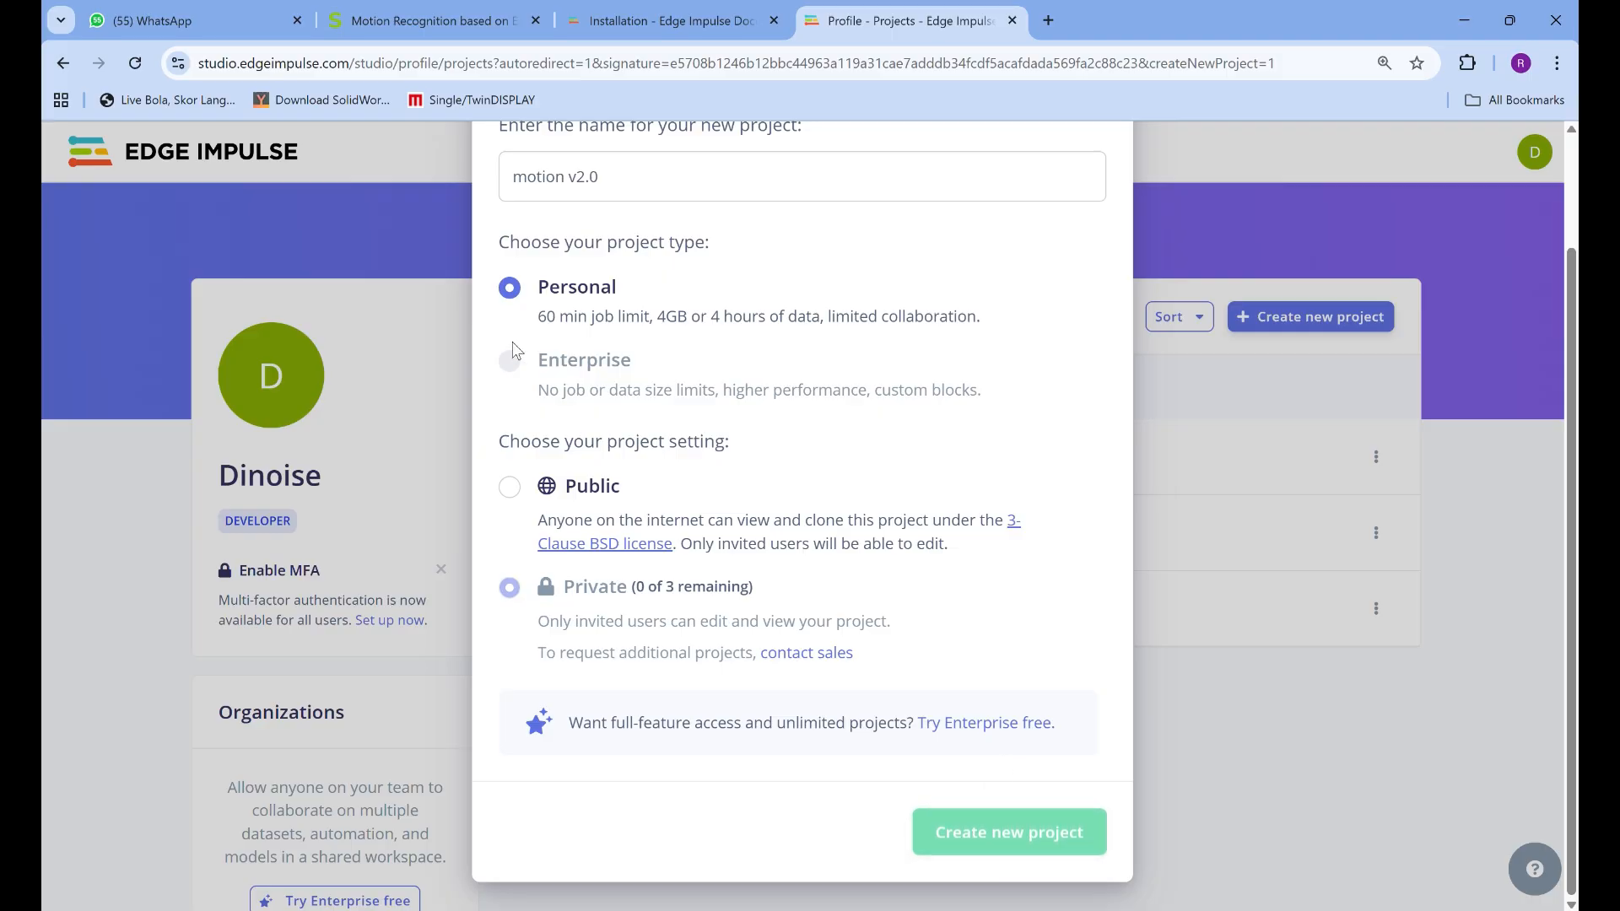
pyautogui.scroll(2, 514, 397)
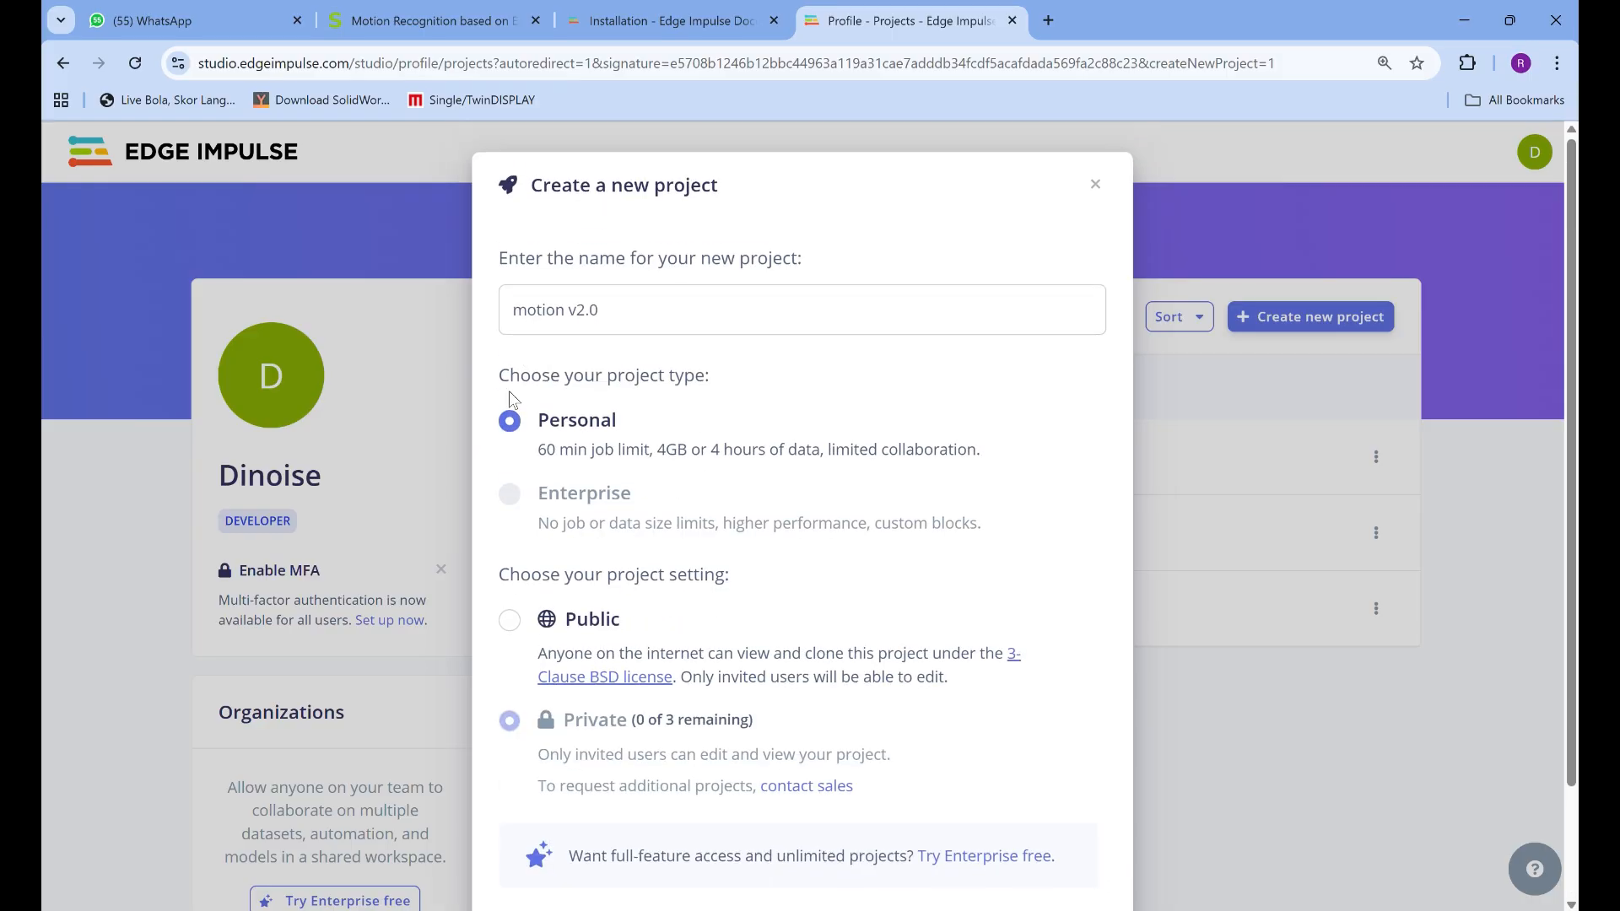
pyautogui.scroll(-2, 518, 519)
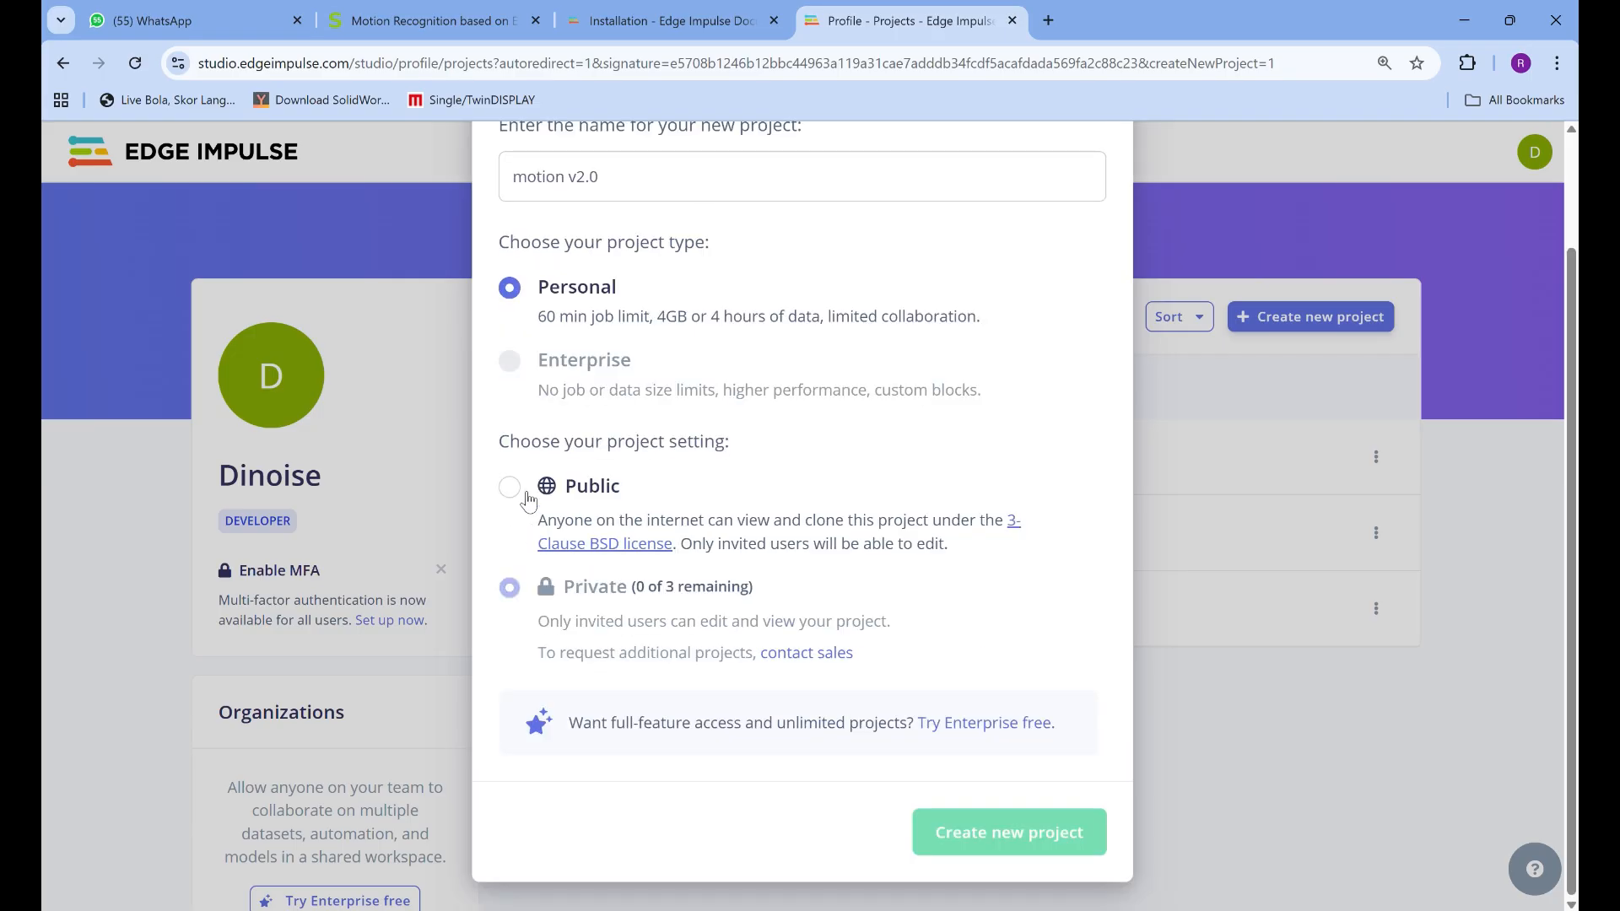
pyautogui.click(509, 488)
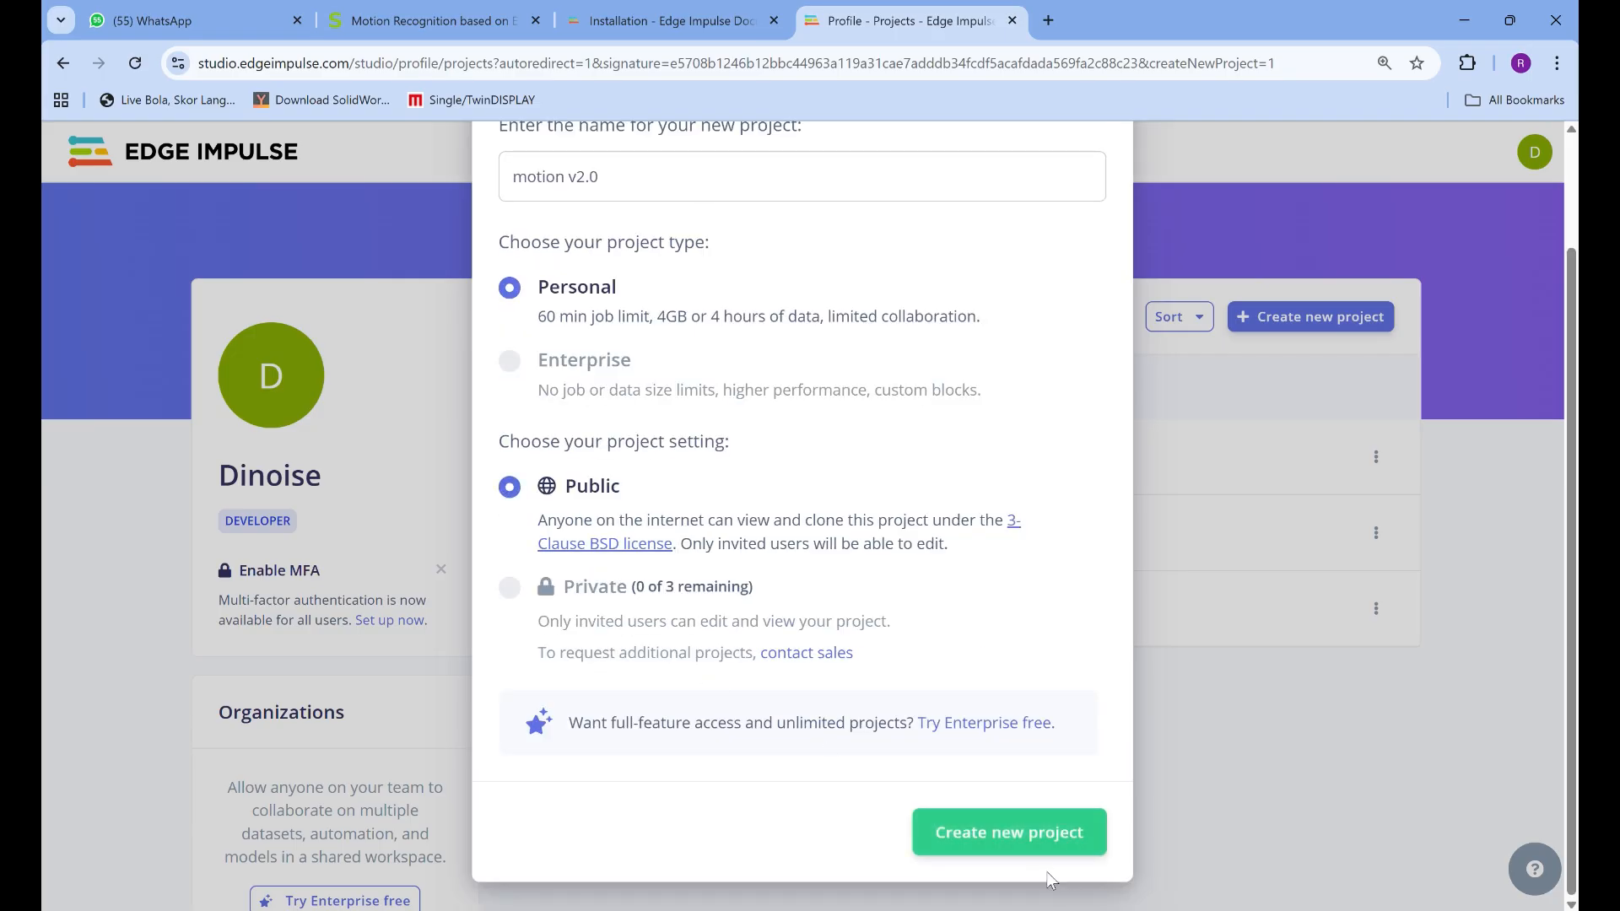
pyautogui.click(1020, 846)
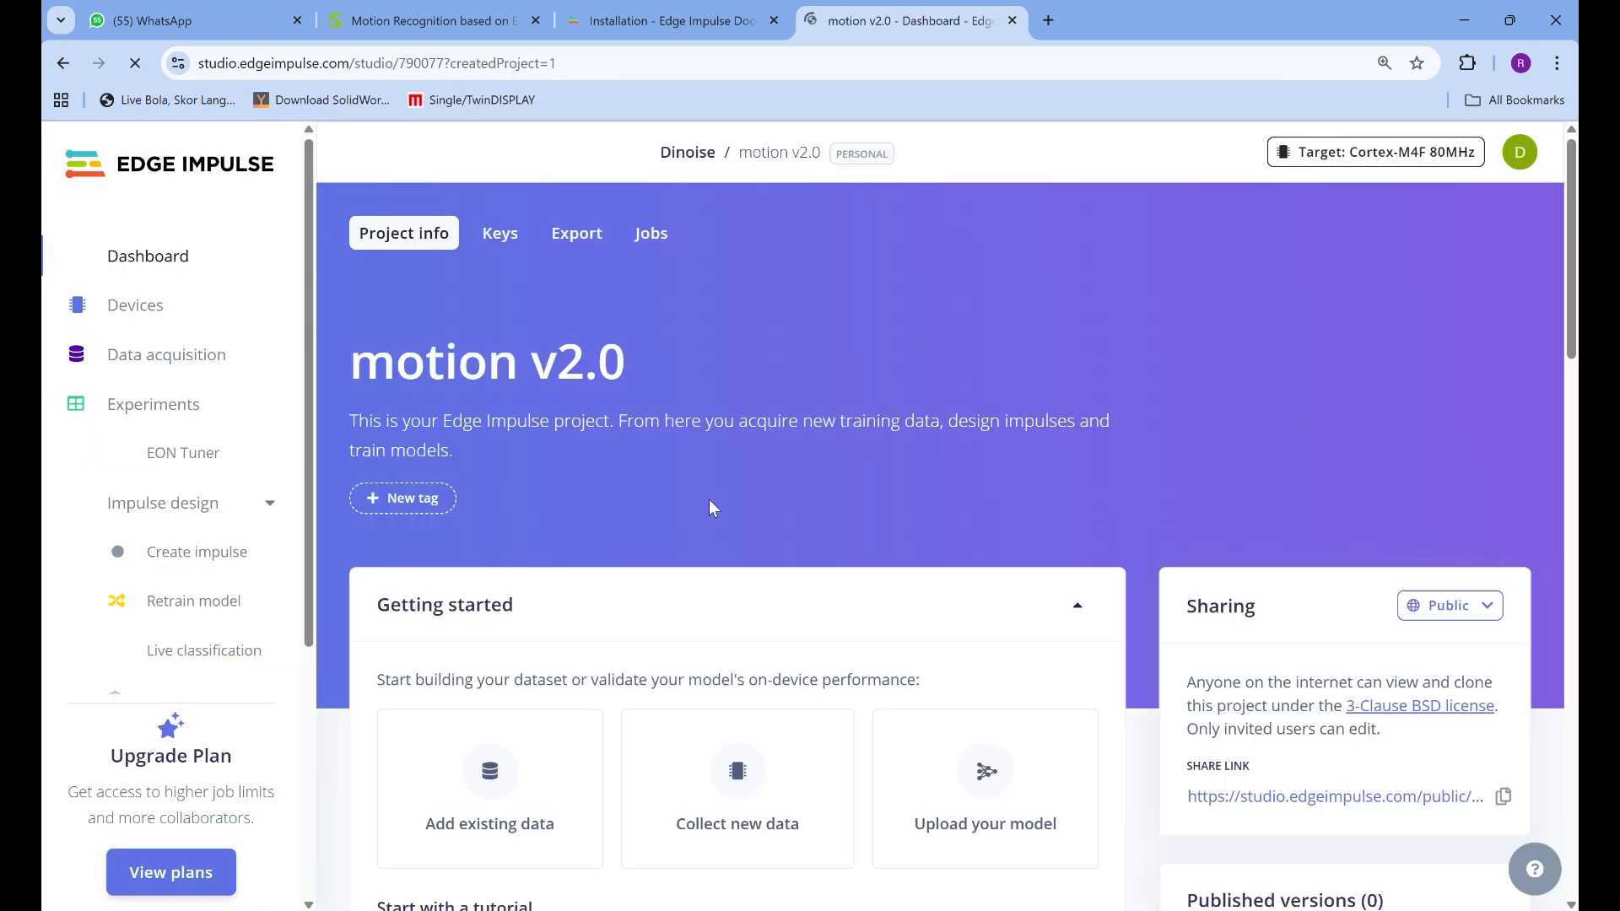
# Look over the data collection, model upload and tutorial options in the new project dashboard's Getting started section
pyautogui.scroll(-2, 635, 515)
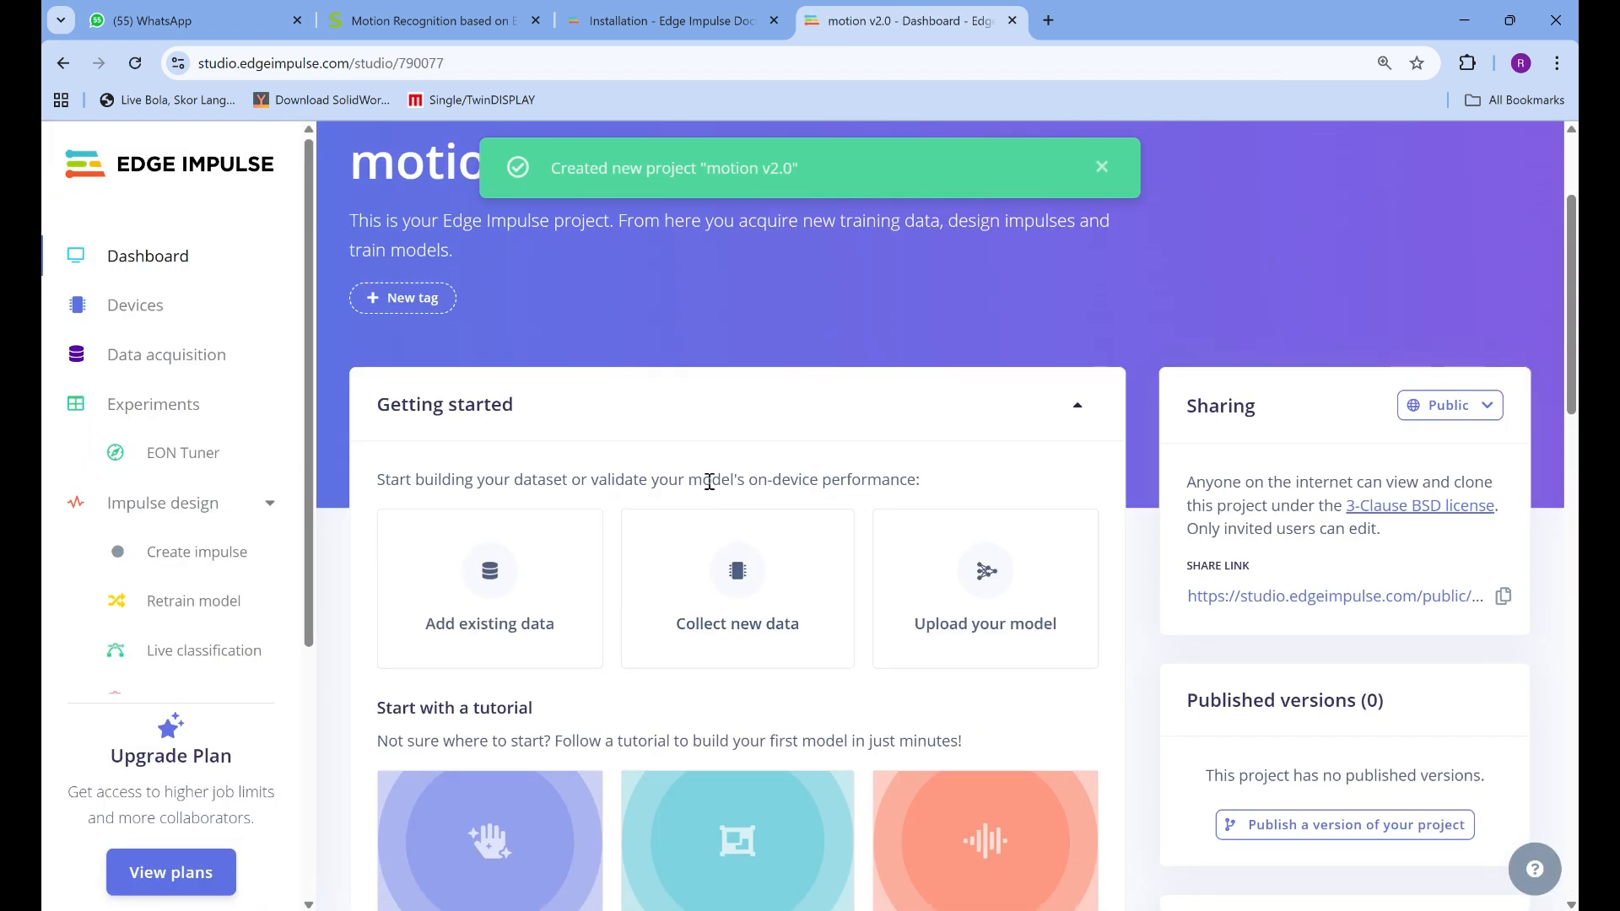
pyautogui.scroll(-1, 843, 341)
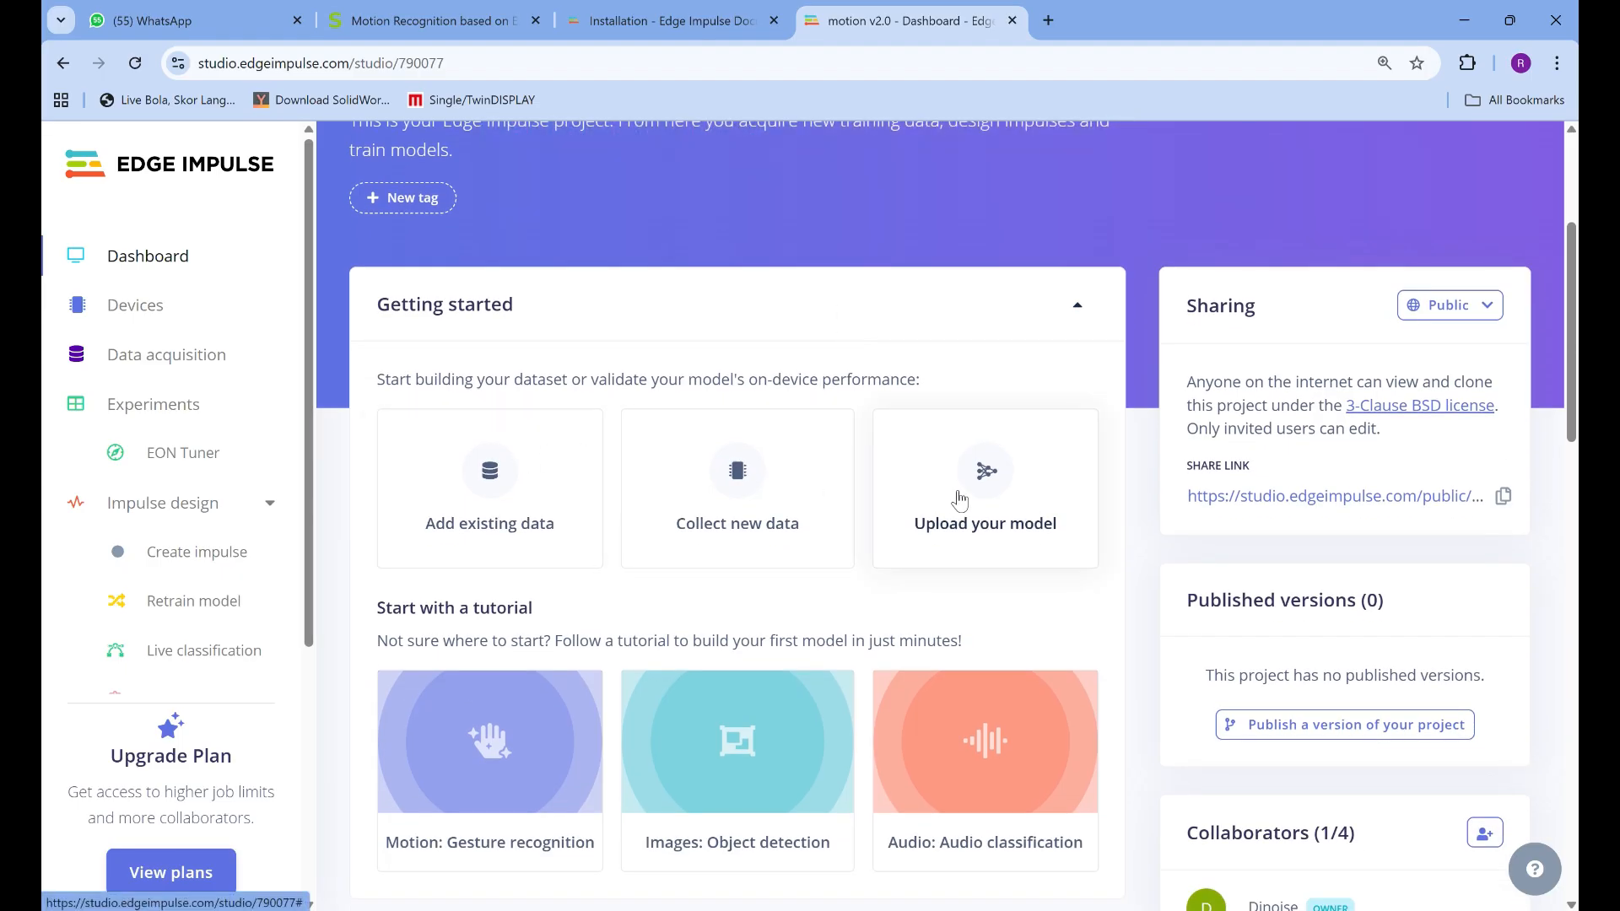
pyautogui.scroll(-2, 995, 529)
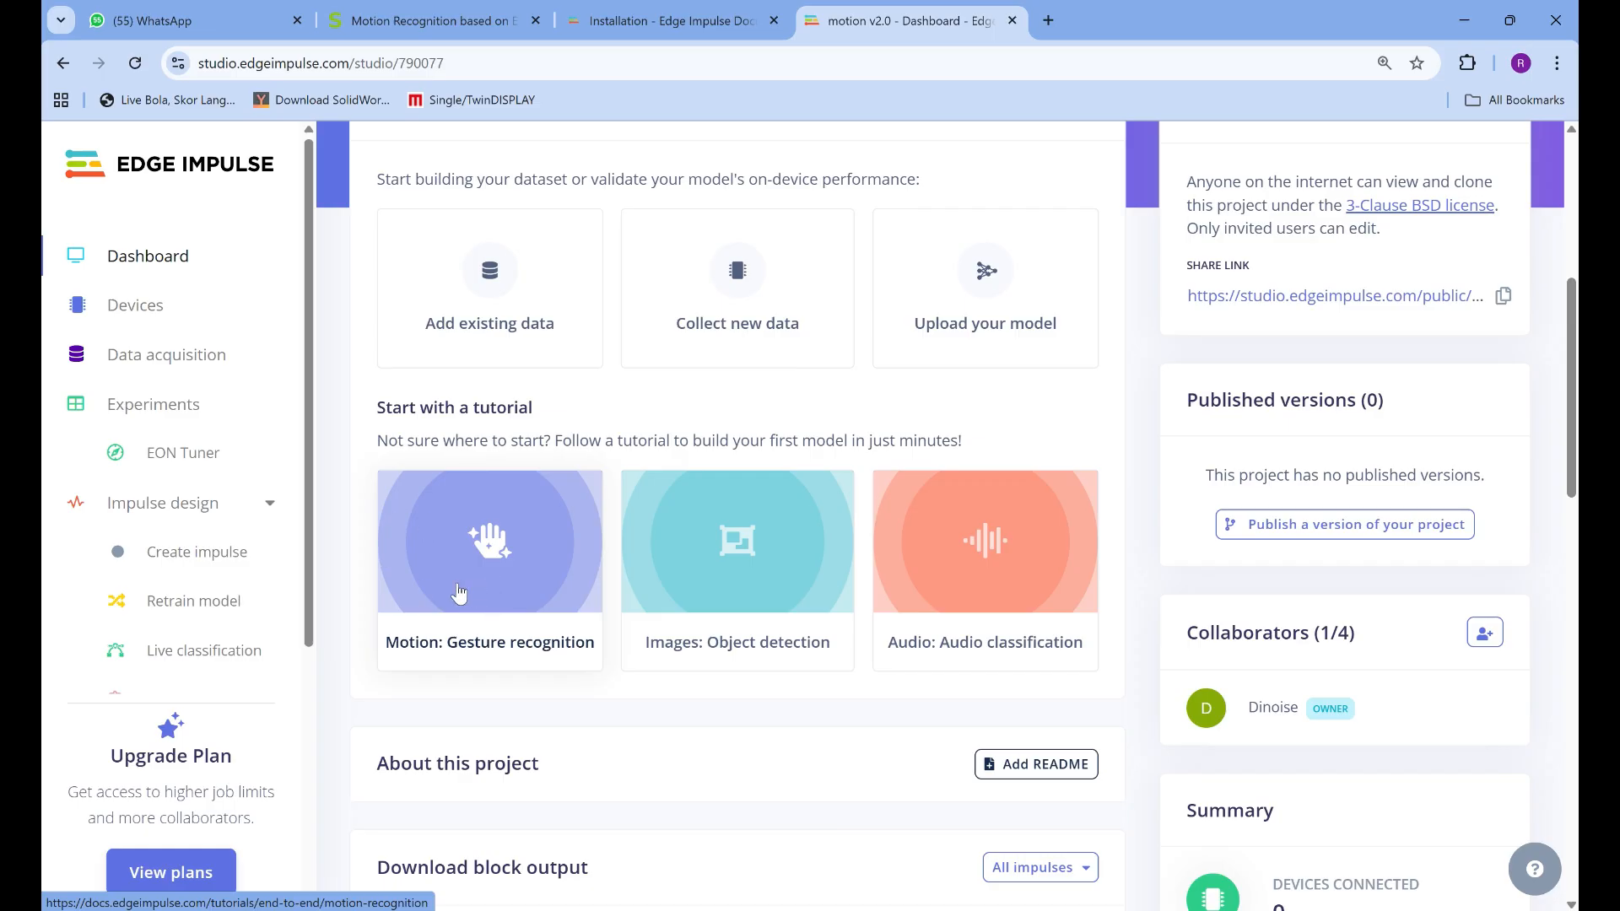
# Review the guide's Step 3 on choosing accelerometer data and Step 4 on downloading and adding the Seeed_Arduino_LSM6DS3 library
pyautogui.click(456, 10)
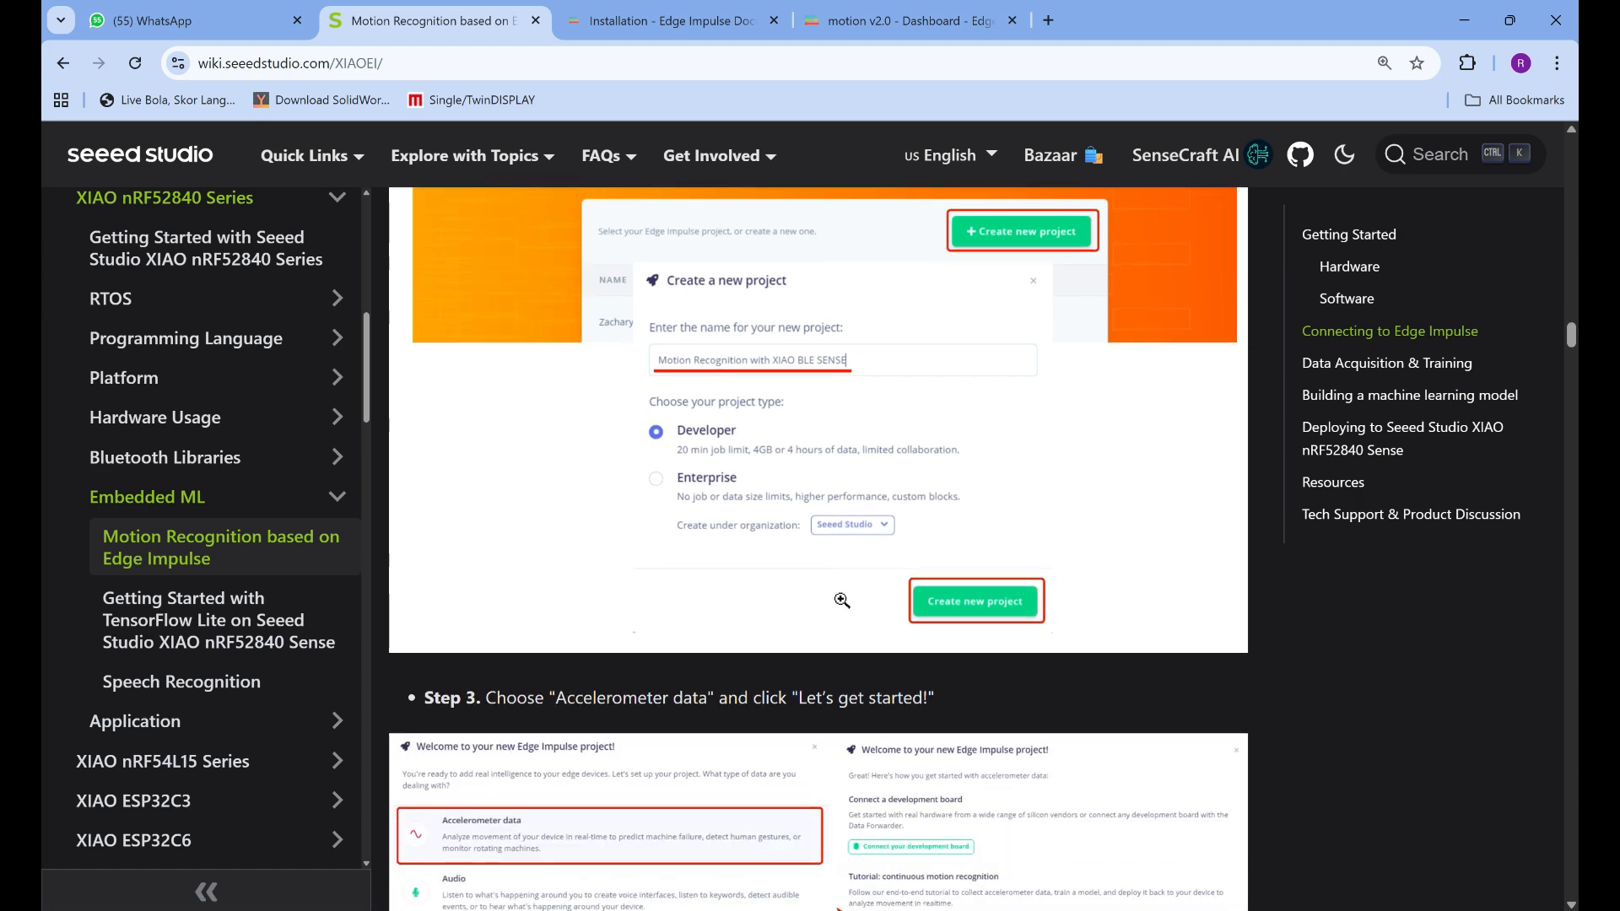
pyautogui.scroll(-6, 833, 607)
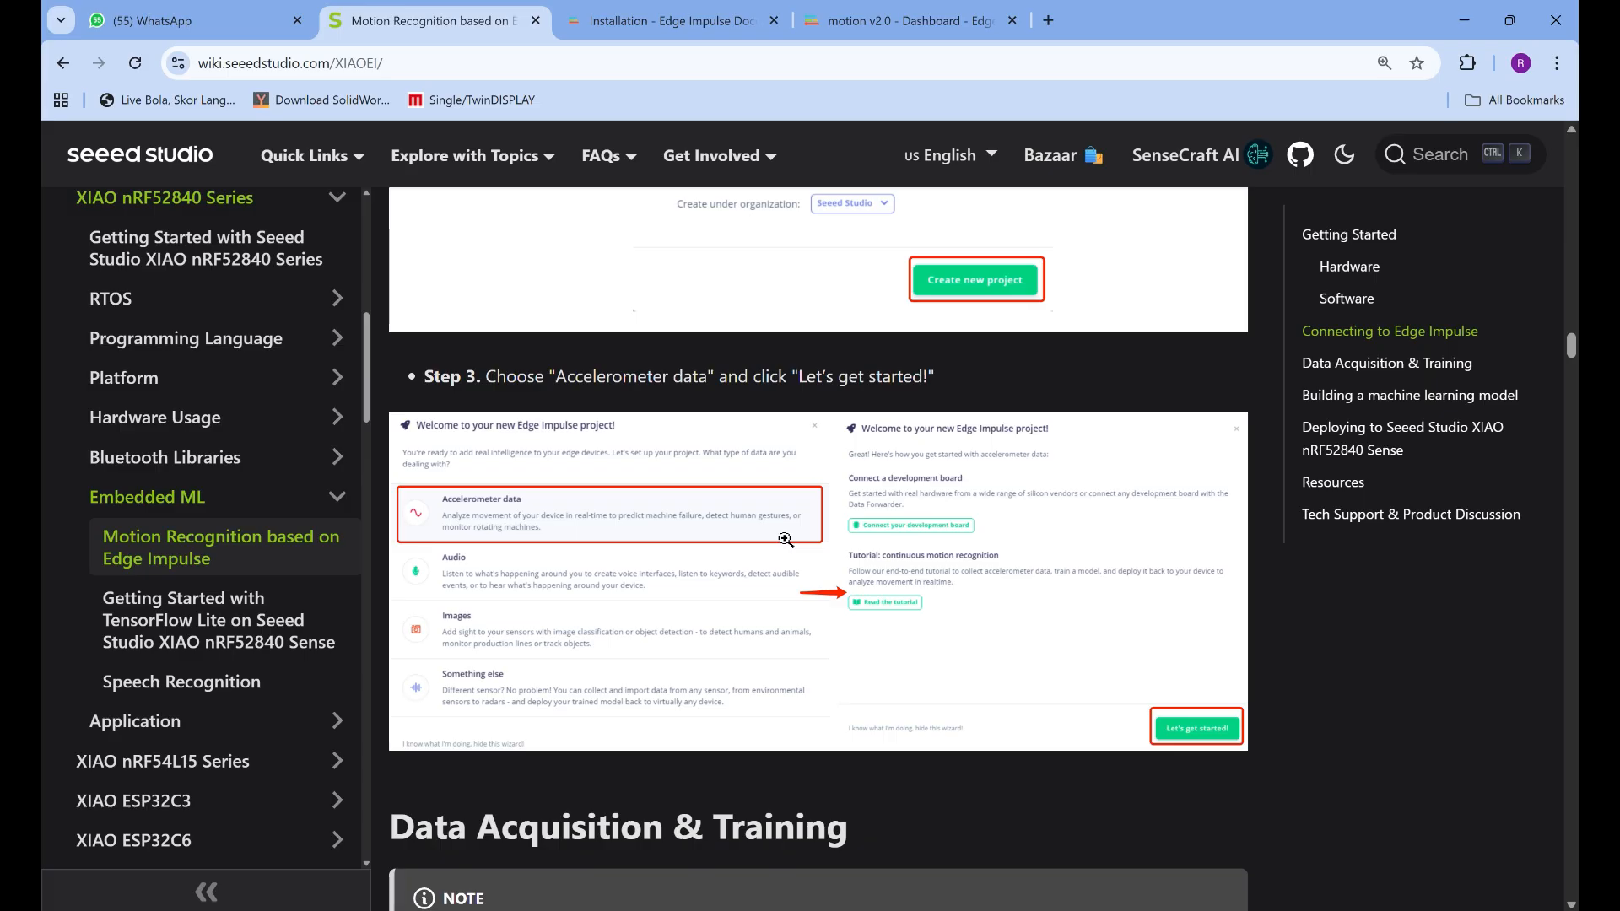
pyautogui.scroll(-5, 746, 601)
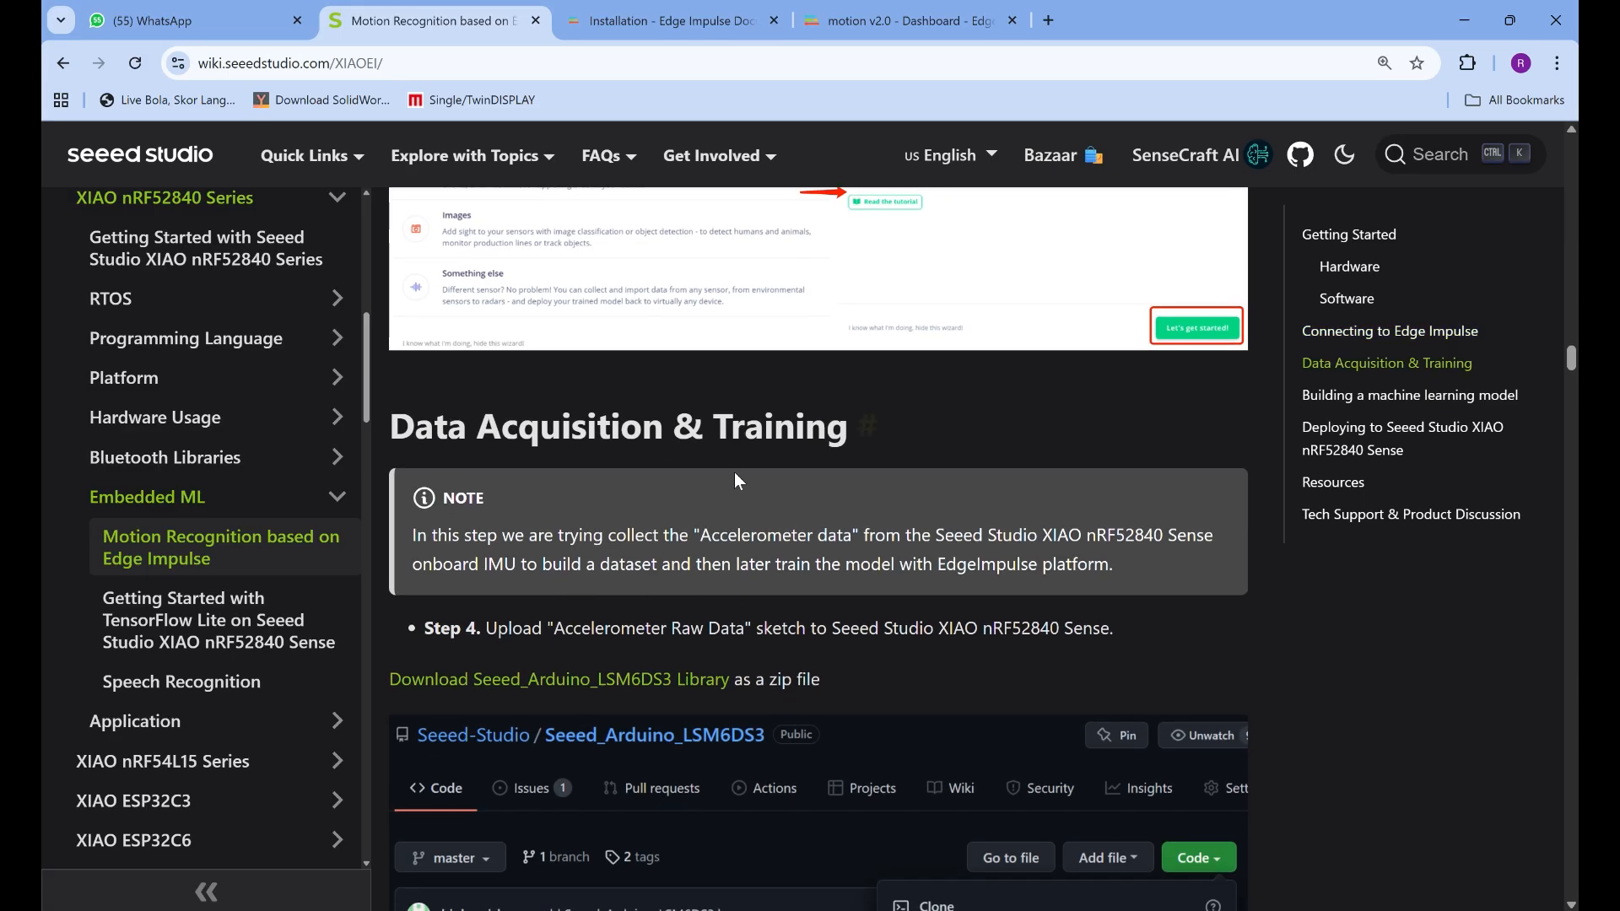
pyautogui.scroll(-4, 784, 531)
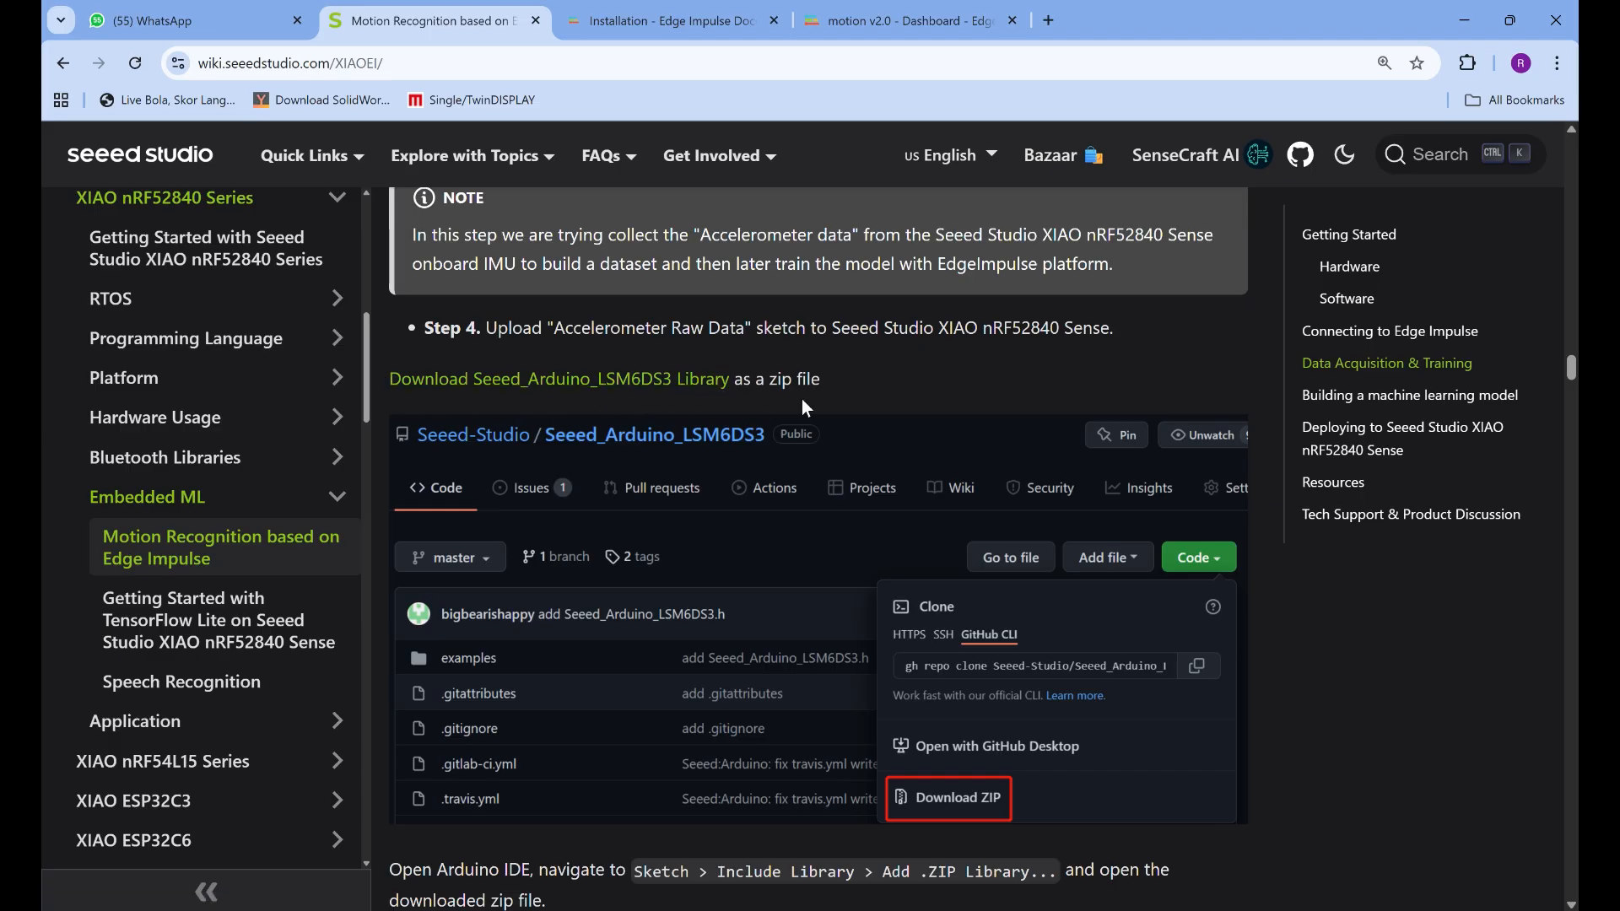
pyautogui.scroll(-2, 675, 516)
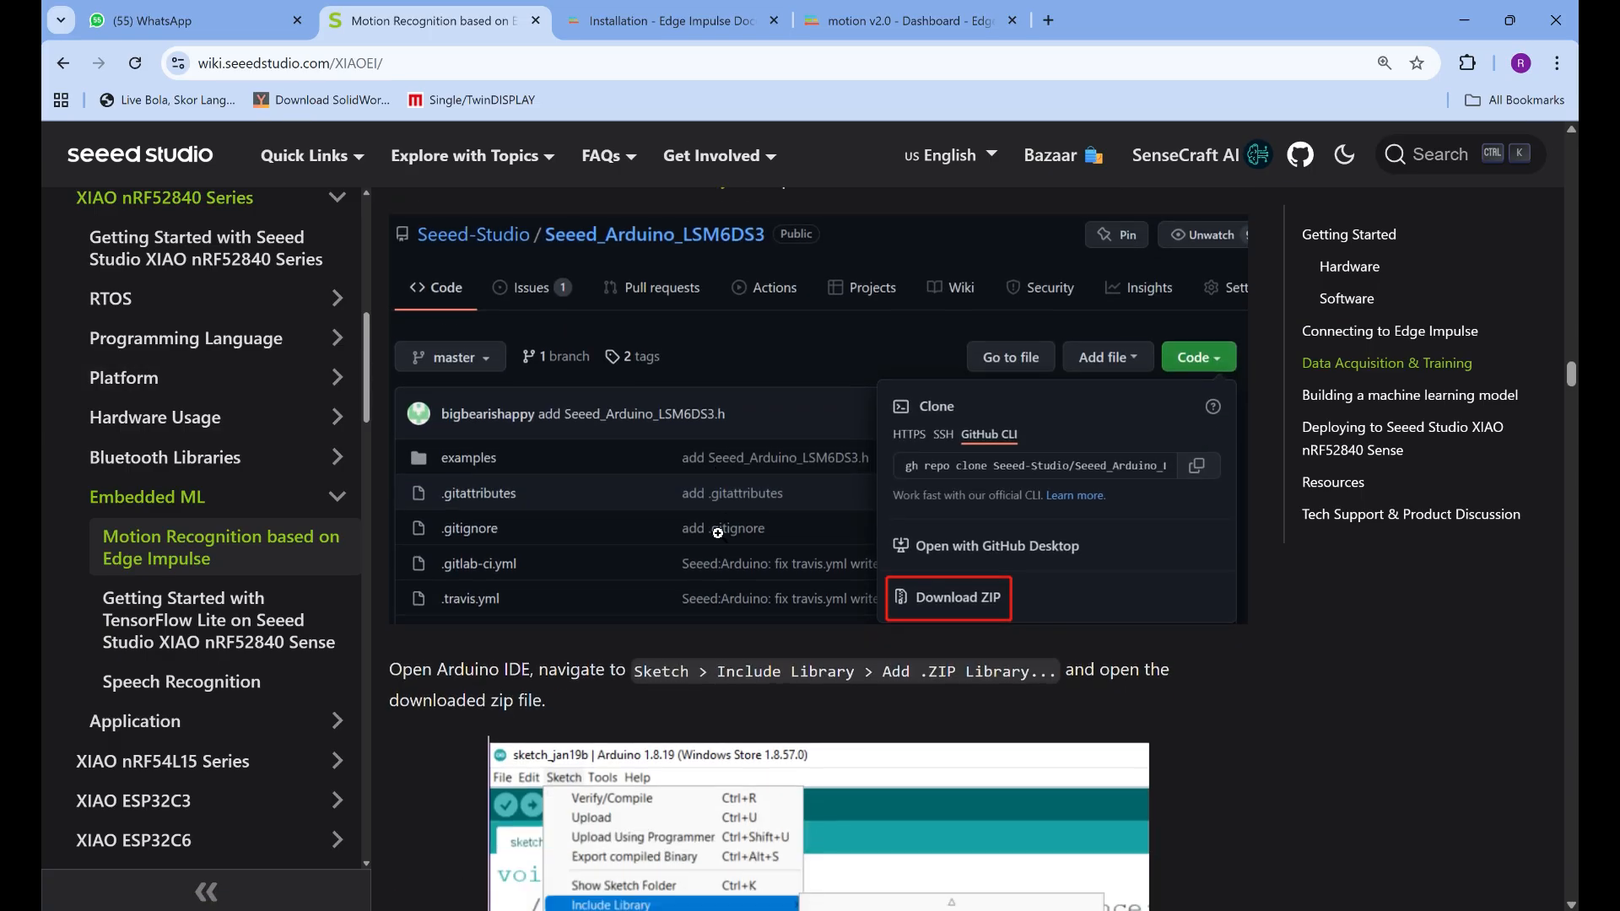
pyautogui.scroll(-2, 718, 533)
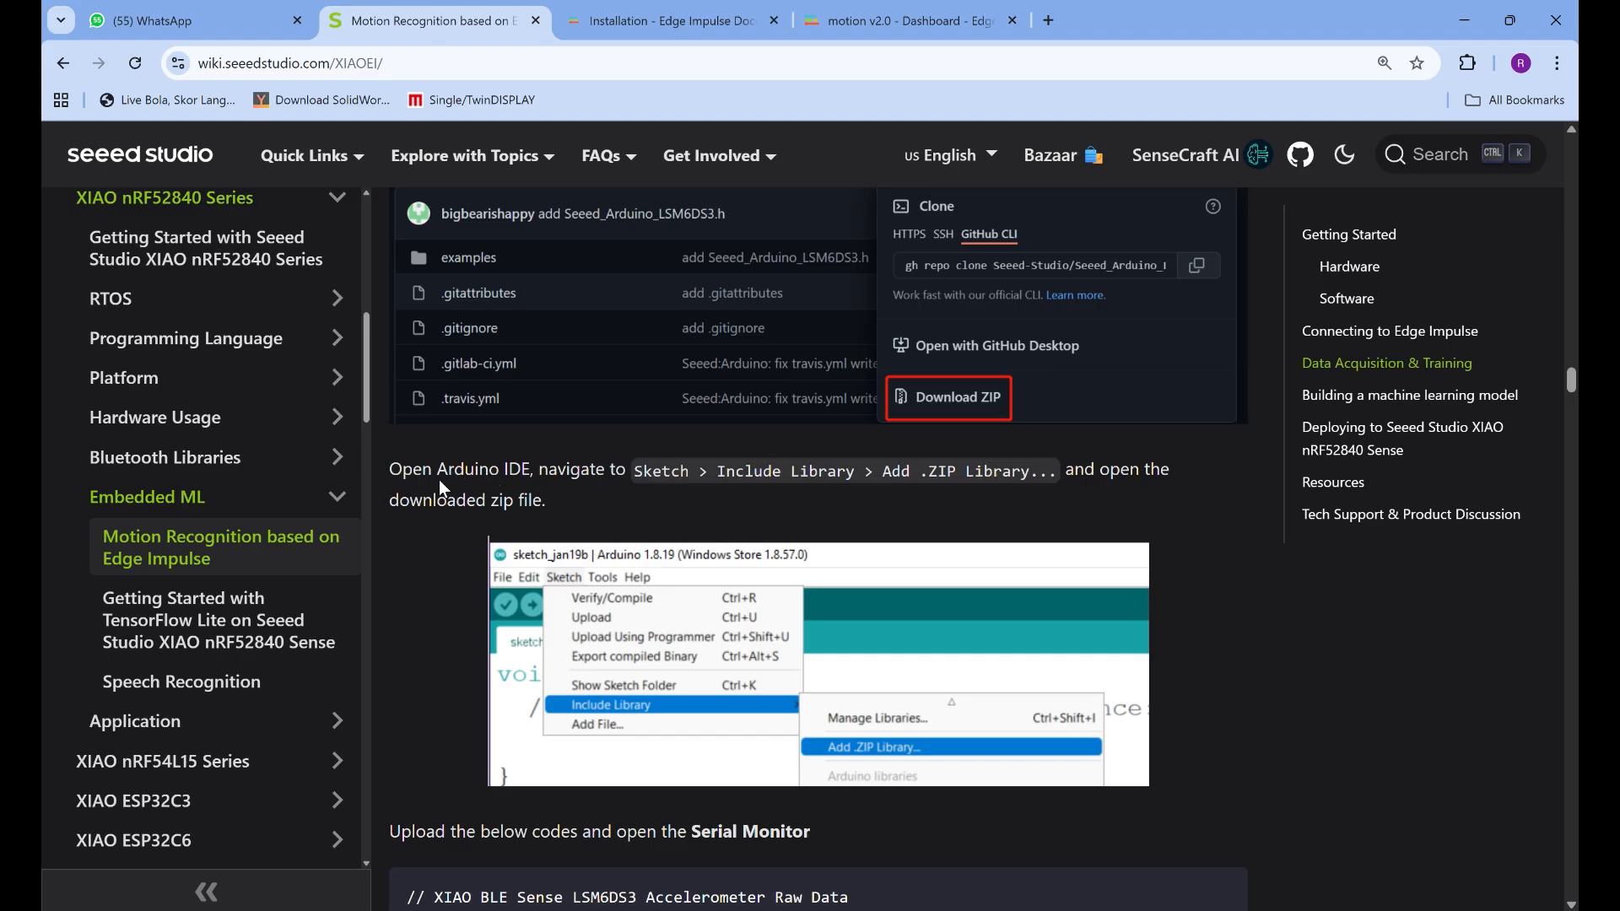
pyautogui.scroll(4, 517, 406)
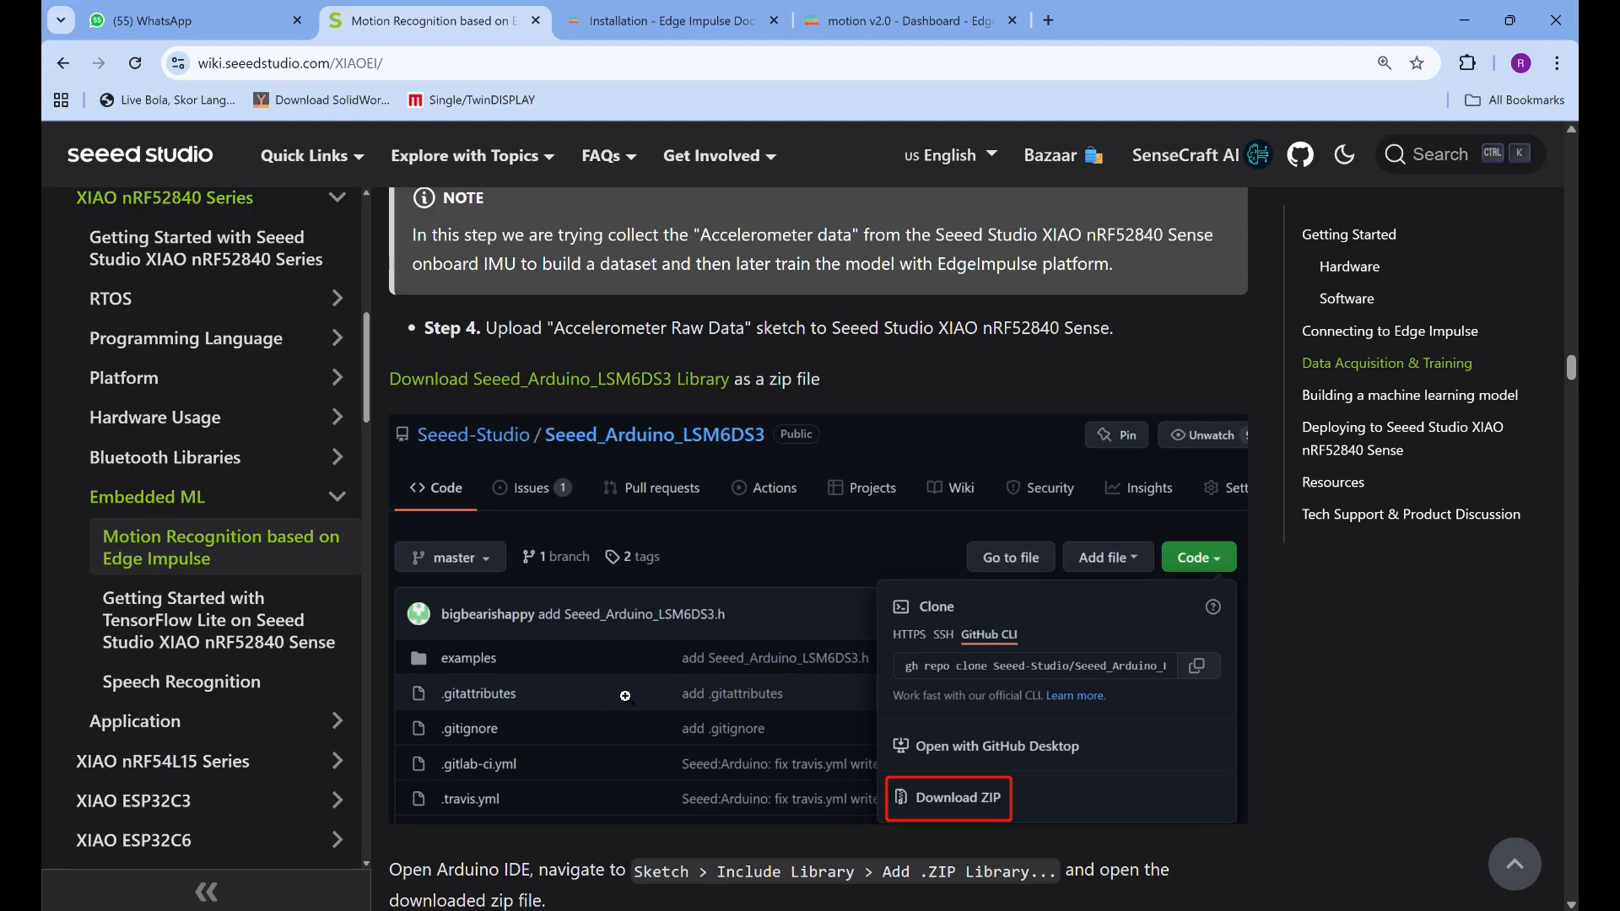
pyautogui.scroll(-3, 625, 695)
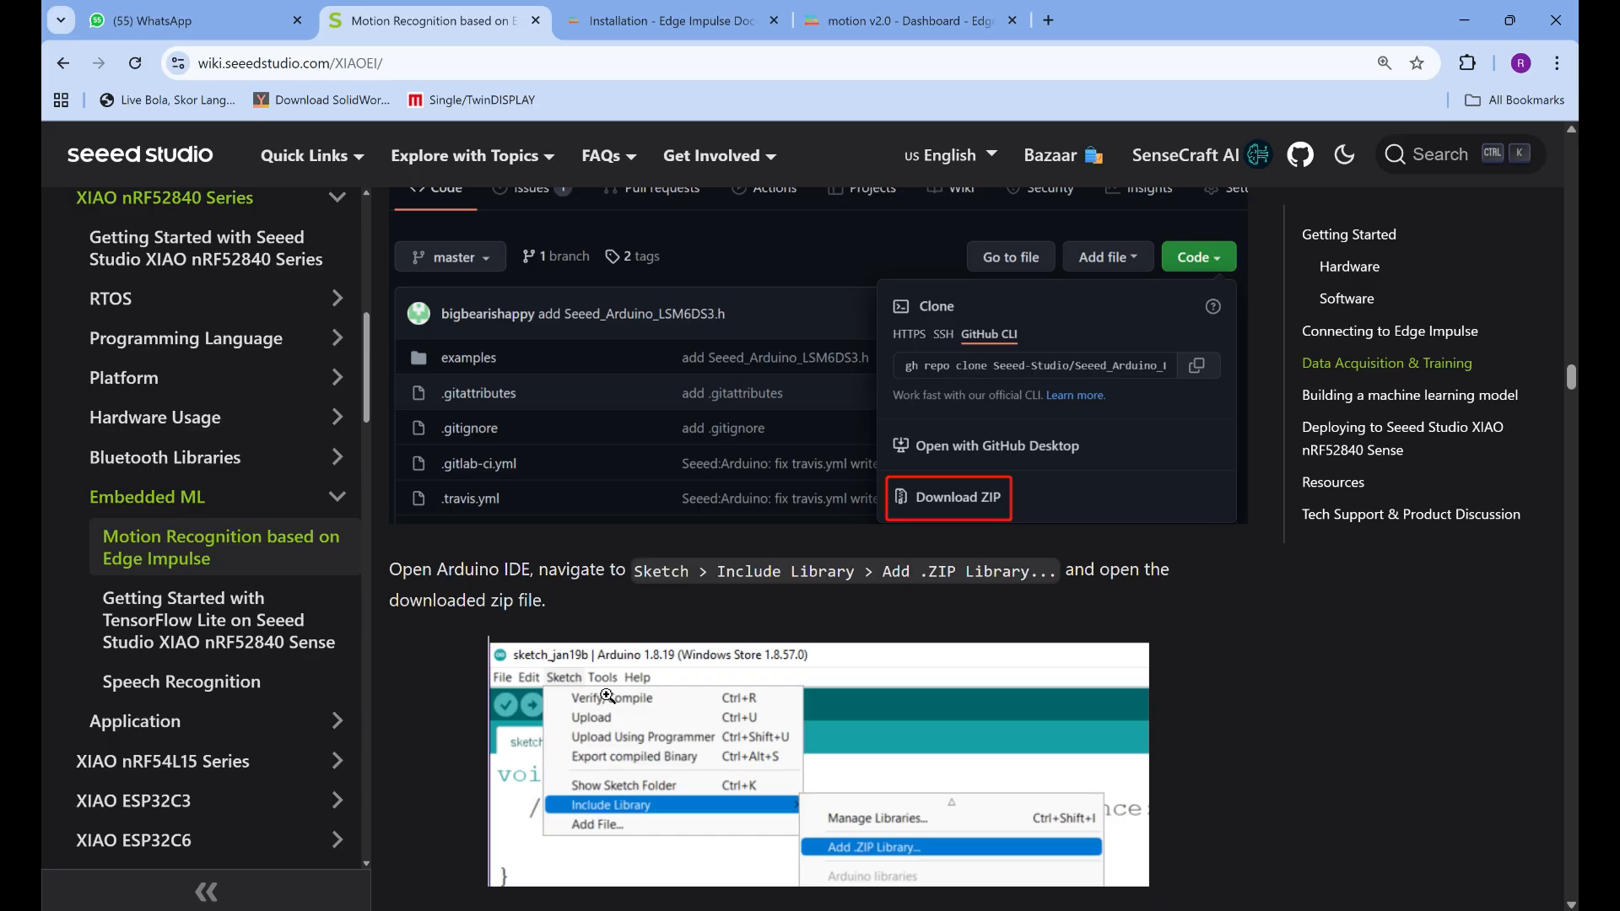
pyautogui.scroll(-1, 507, 624)
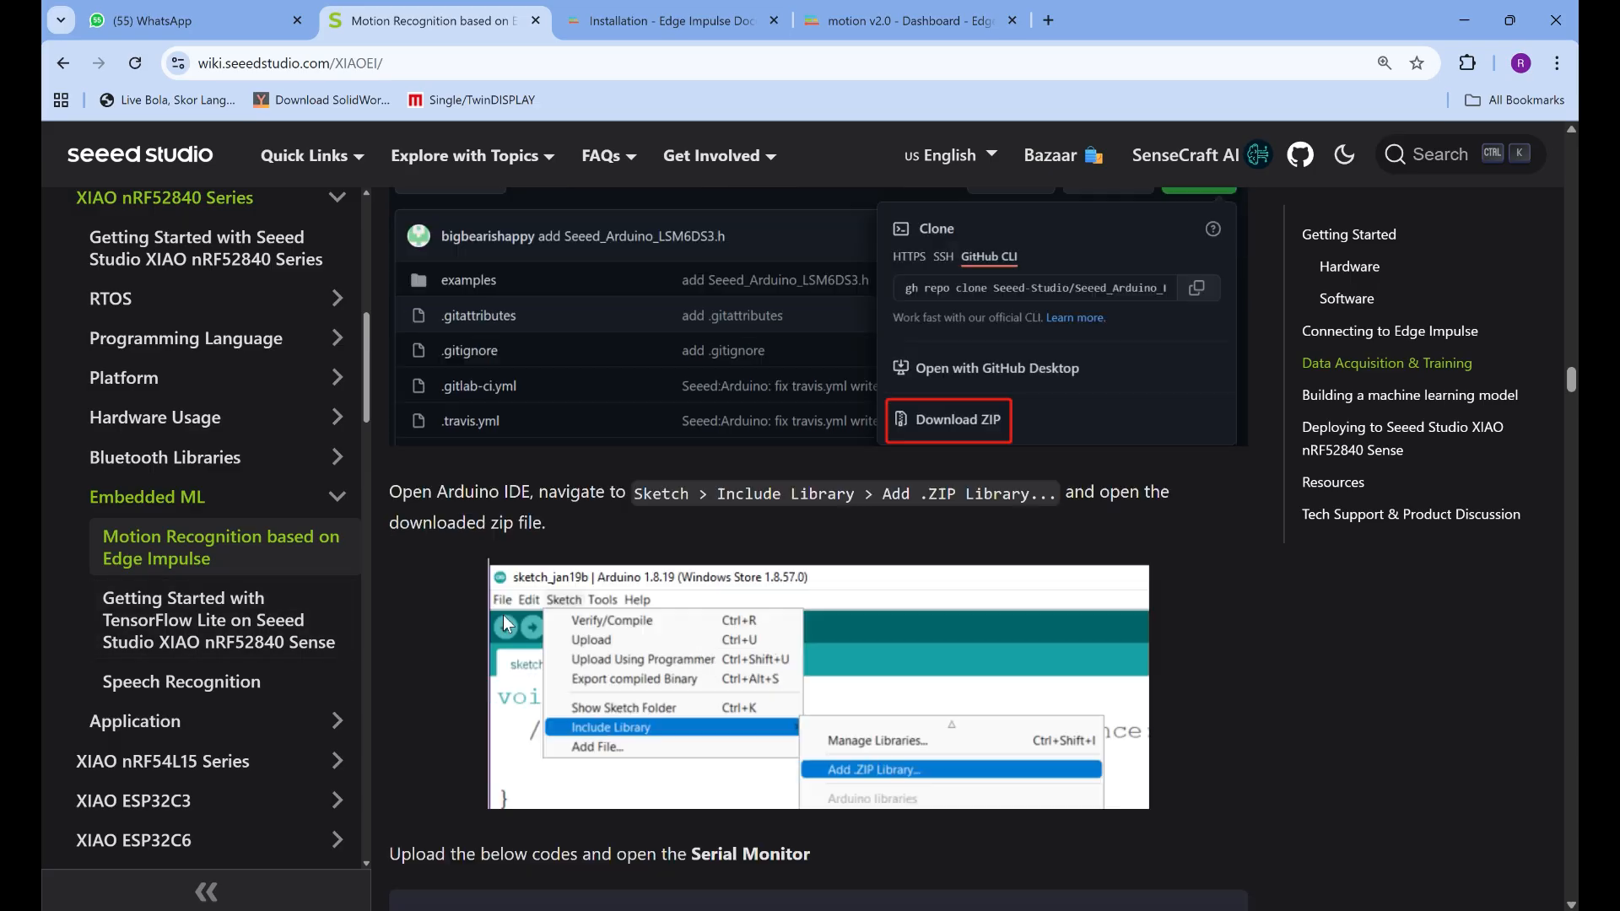
# Launch Arduino IDE and bring its new sketch window to the front
pyautogui.press('super')
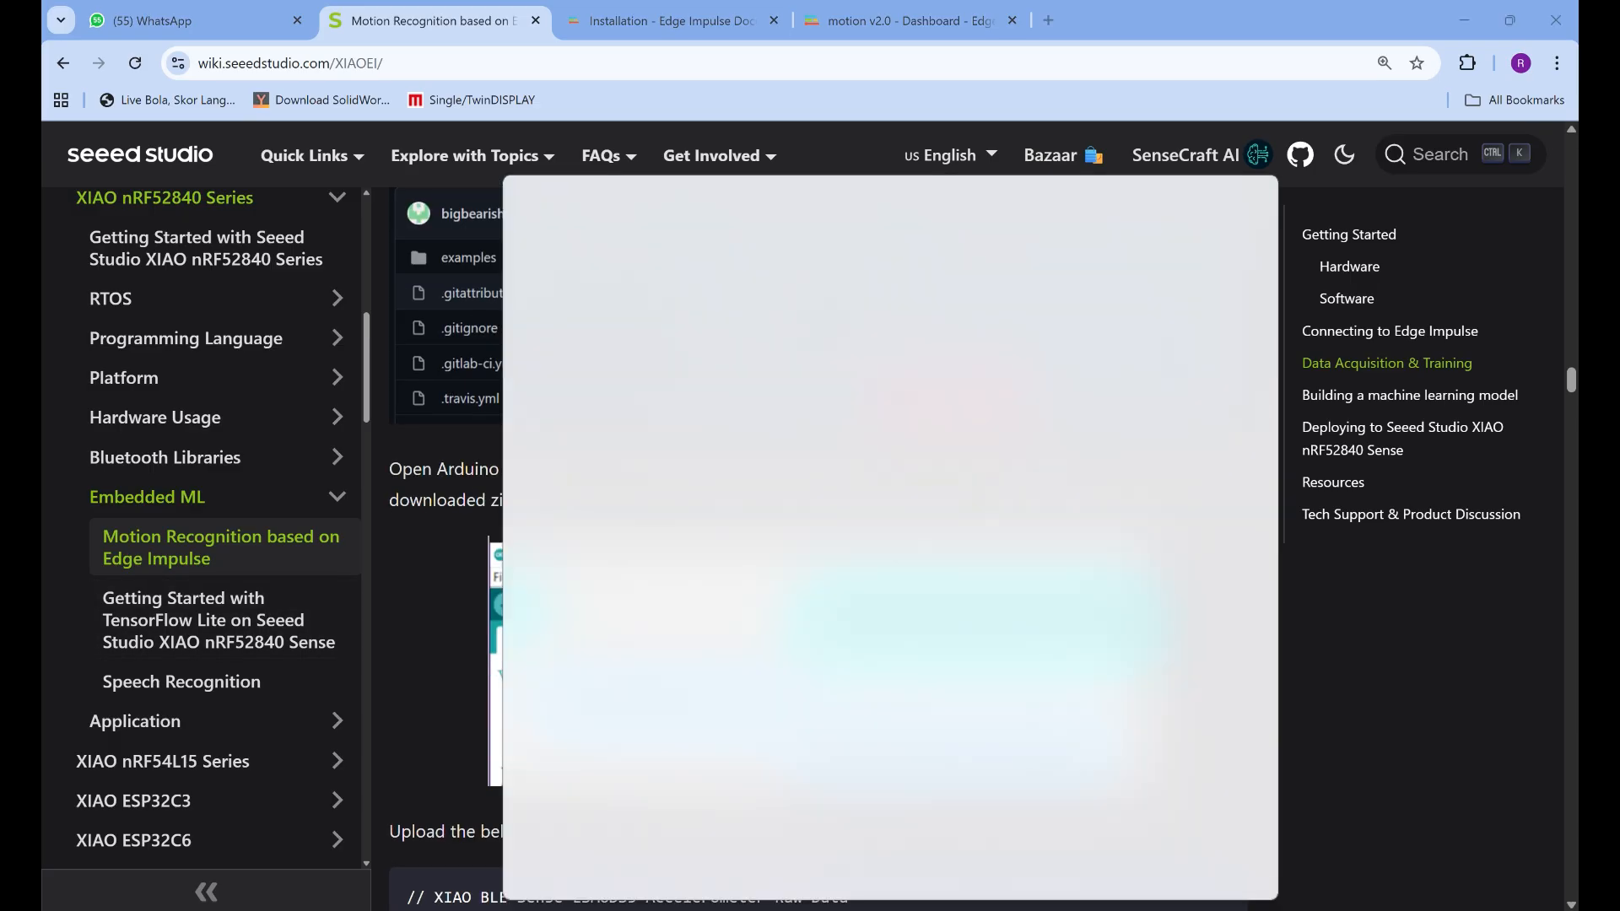
pyautogui.write('arduin')
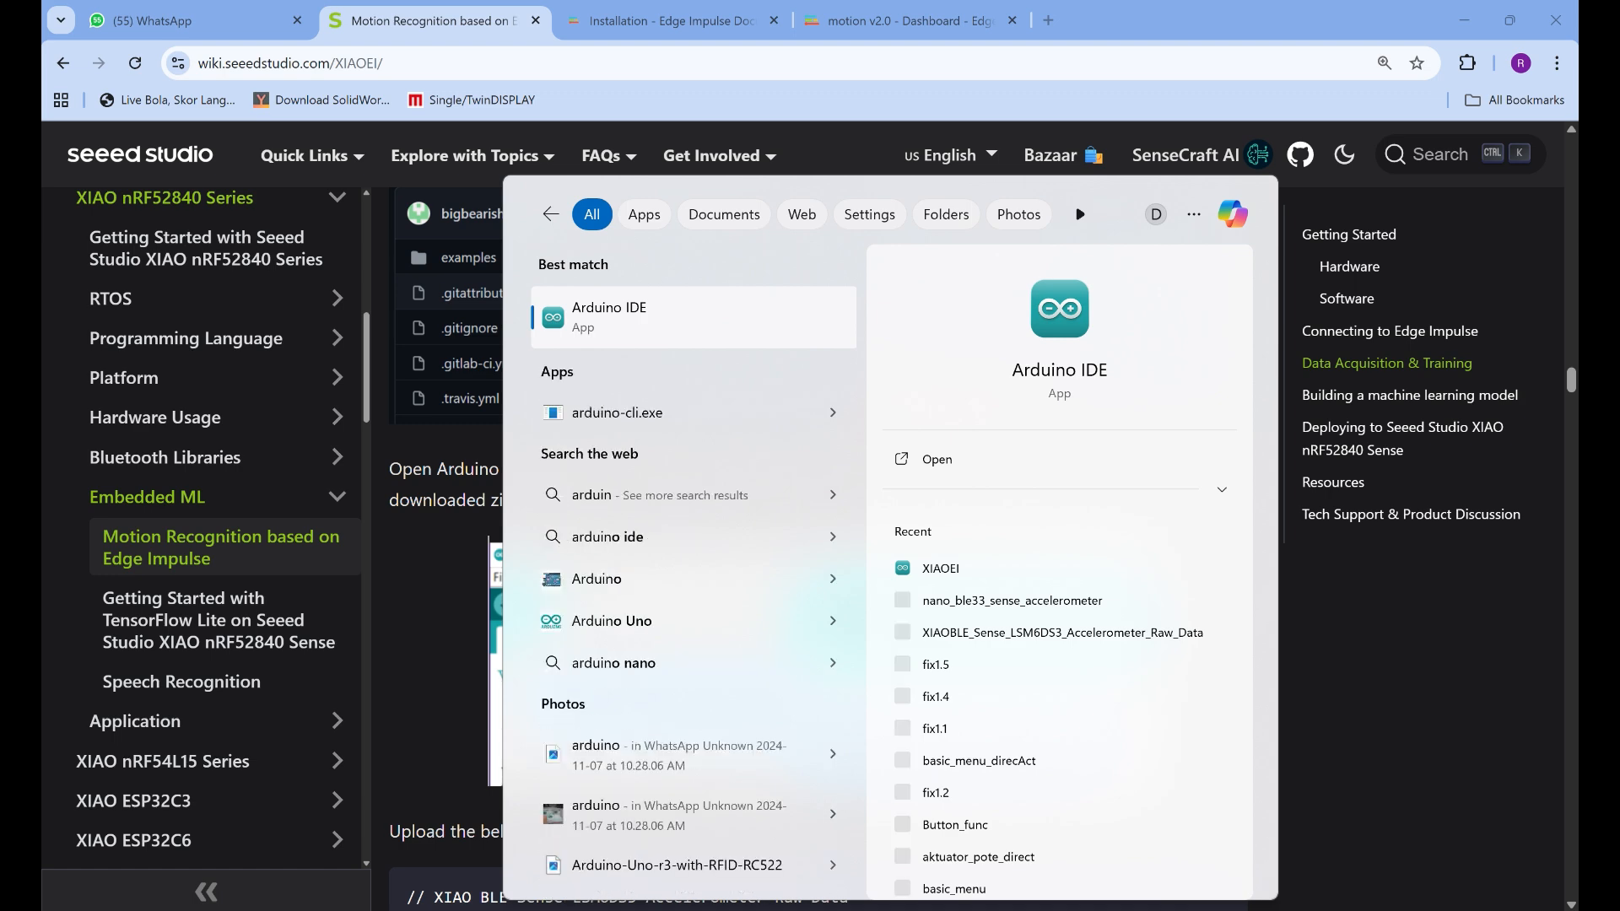
pyautogui.press('Return')
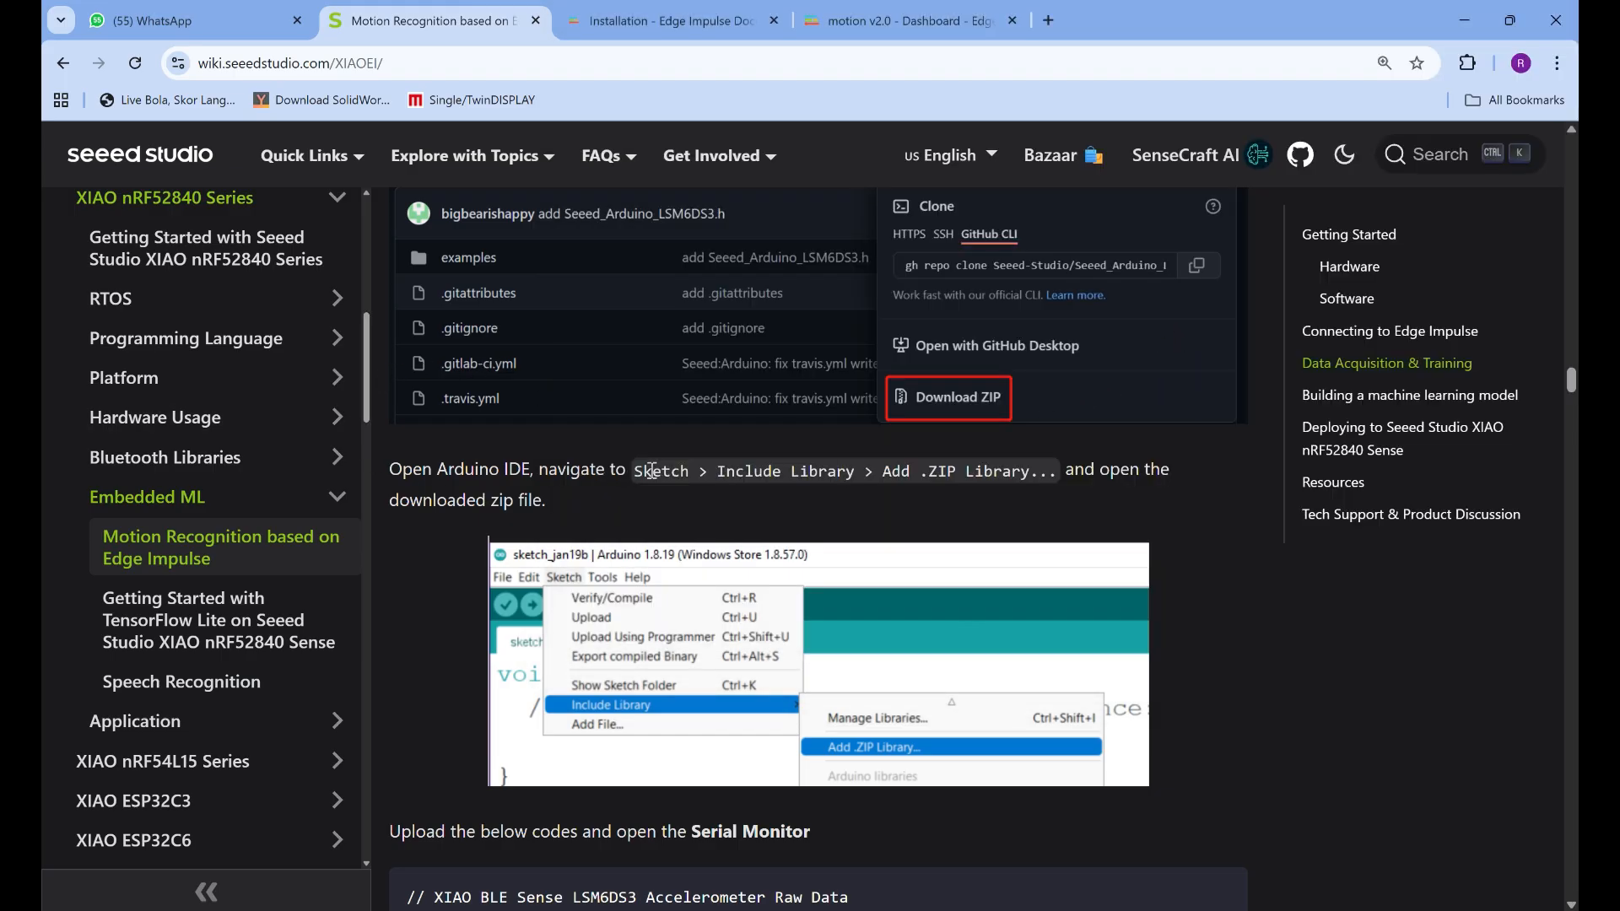
pyautogui.scroll(-1, 652, 471)
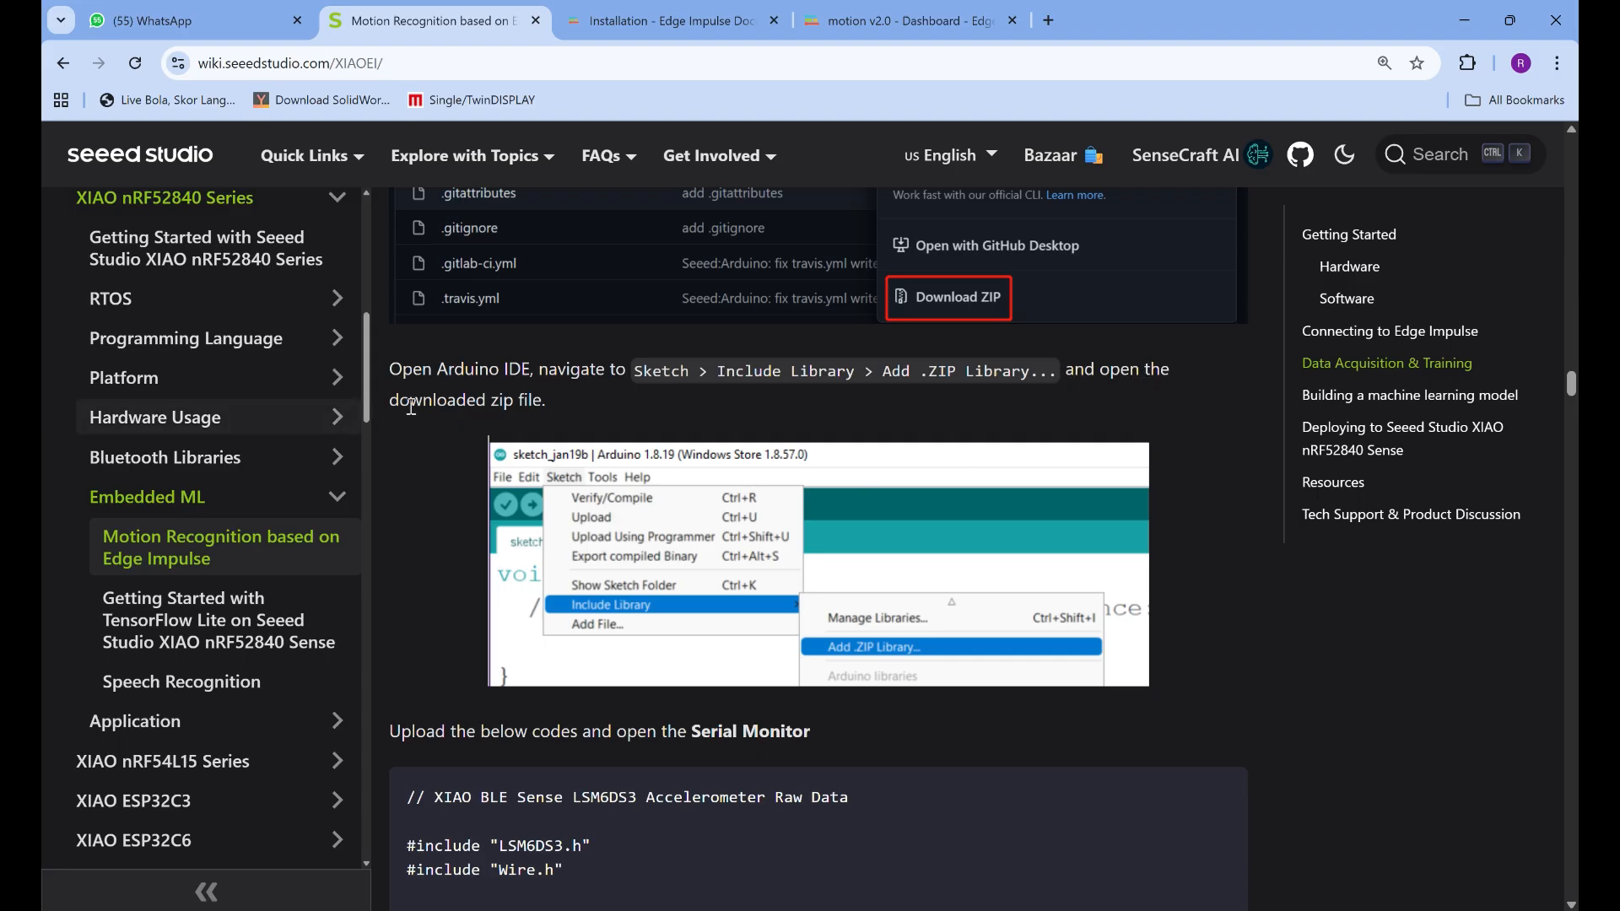
pyautogui.scroll(-2, 750, 488)
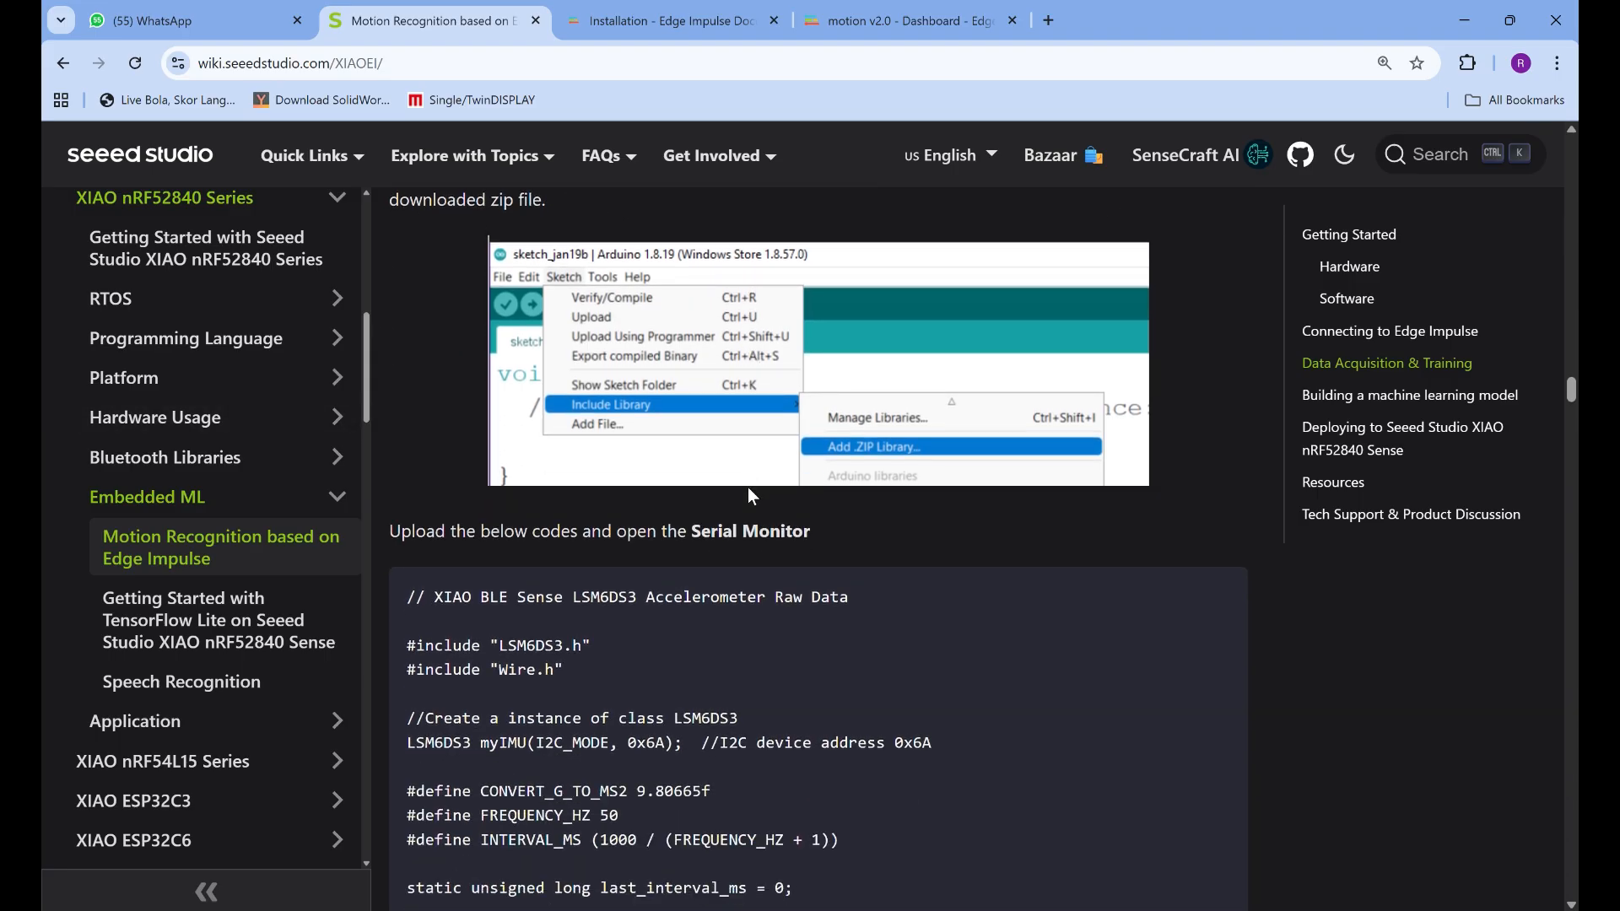
pyautogui.scroll(1, 750, 494)
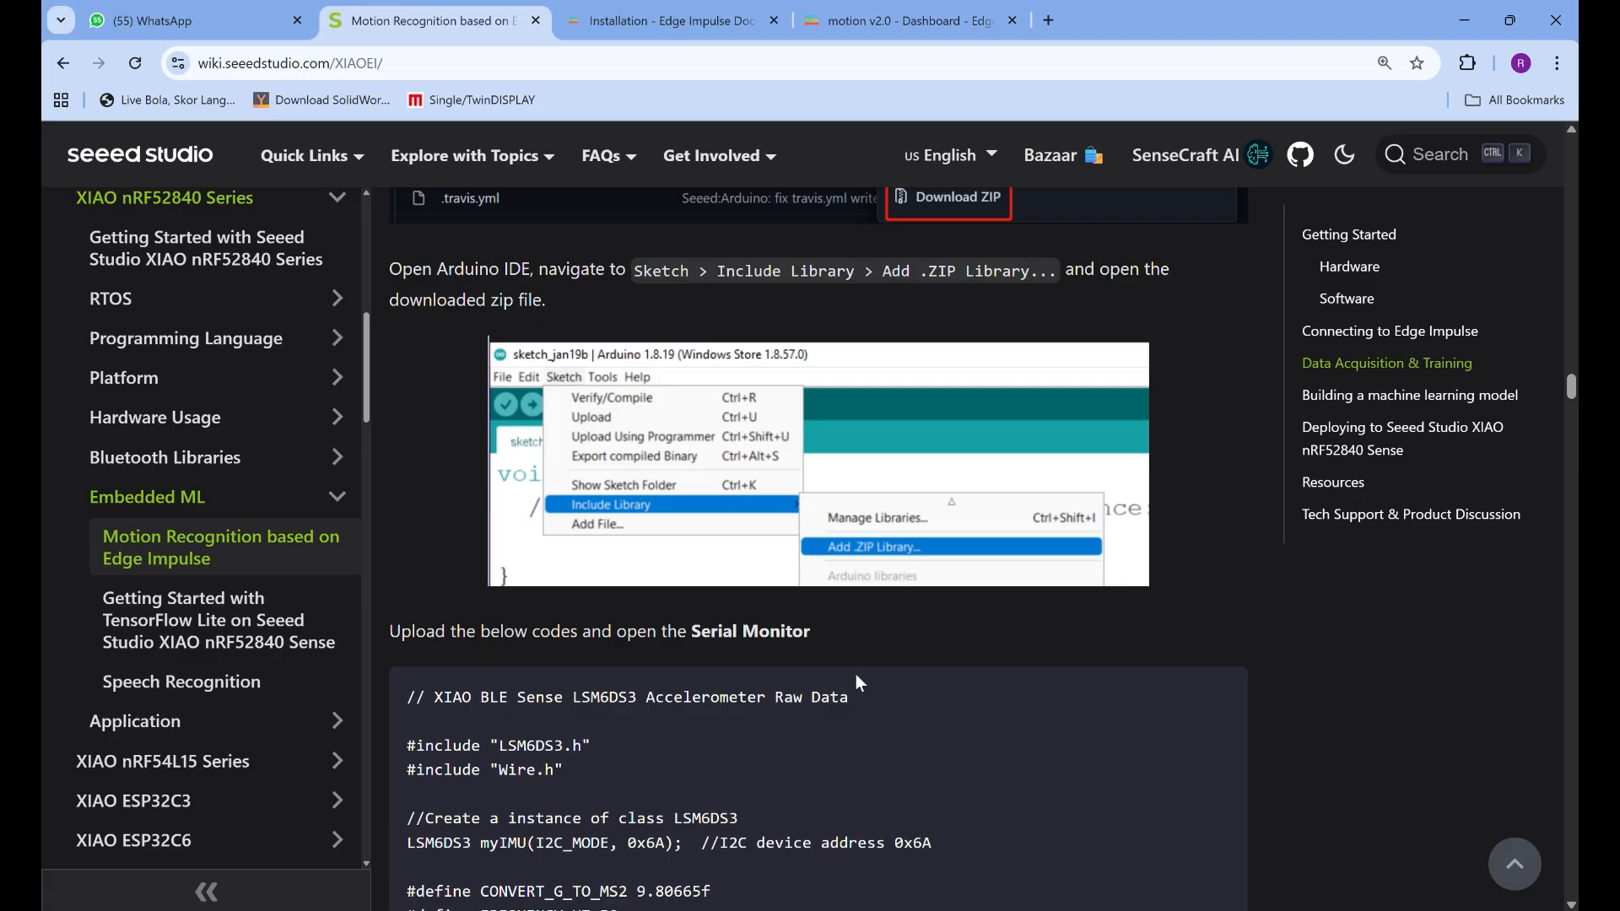
pyautogui.click(1079, 908)
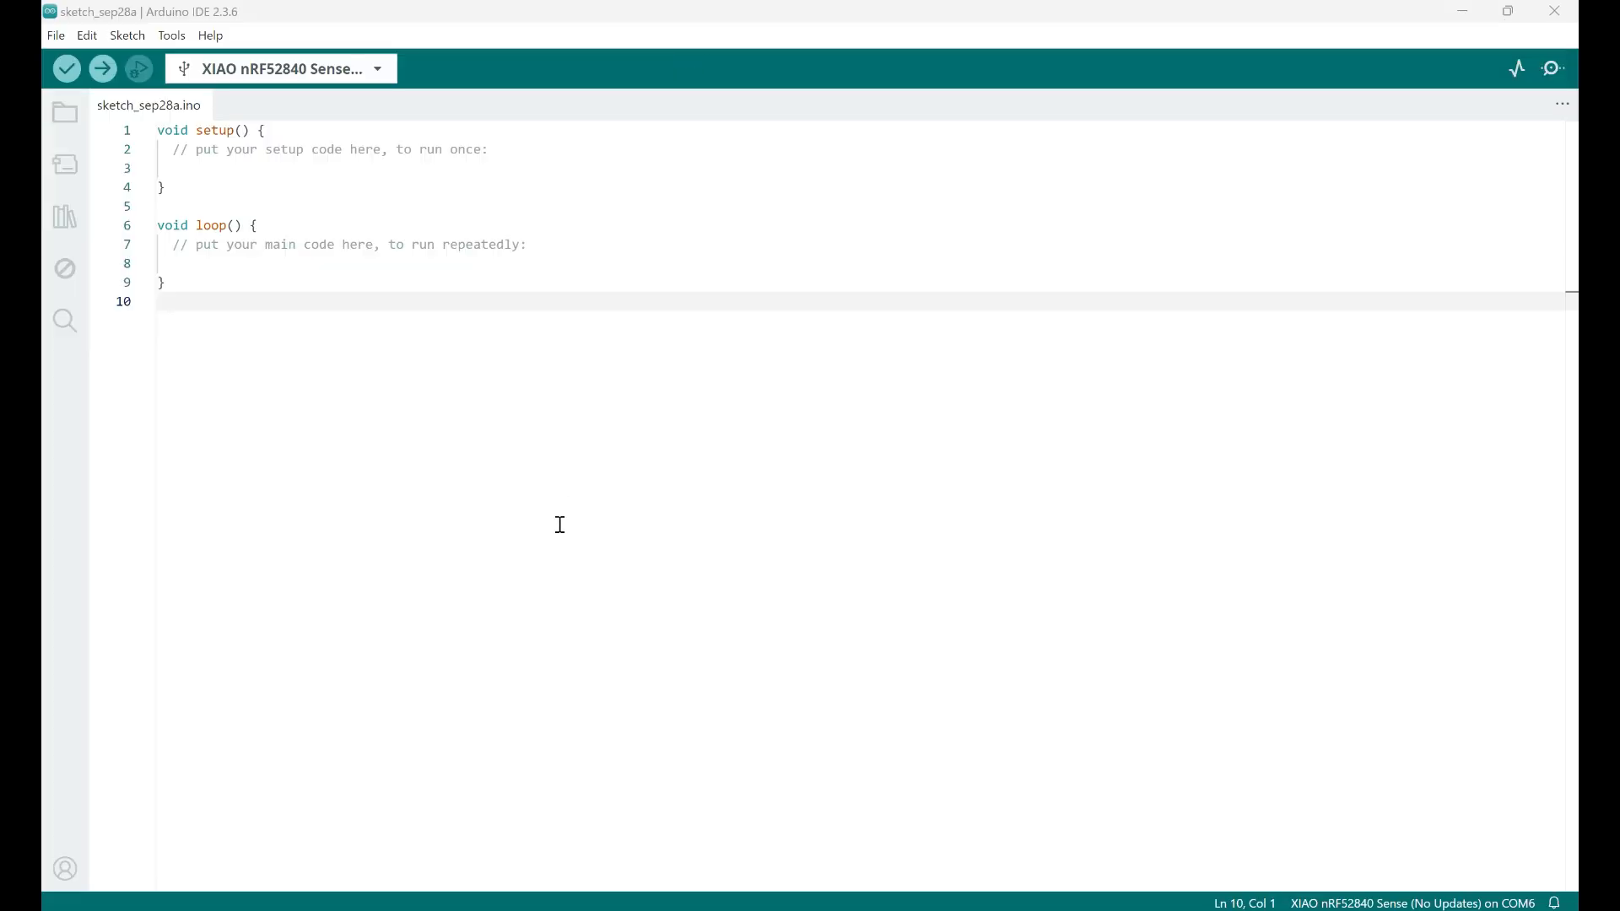
# Locate the Add .ZIP Library command in Arduino IDE without adding a library
pyautogui.click(129, 38)
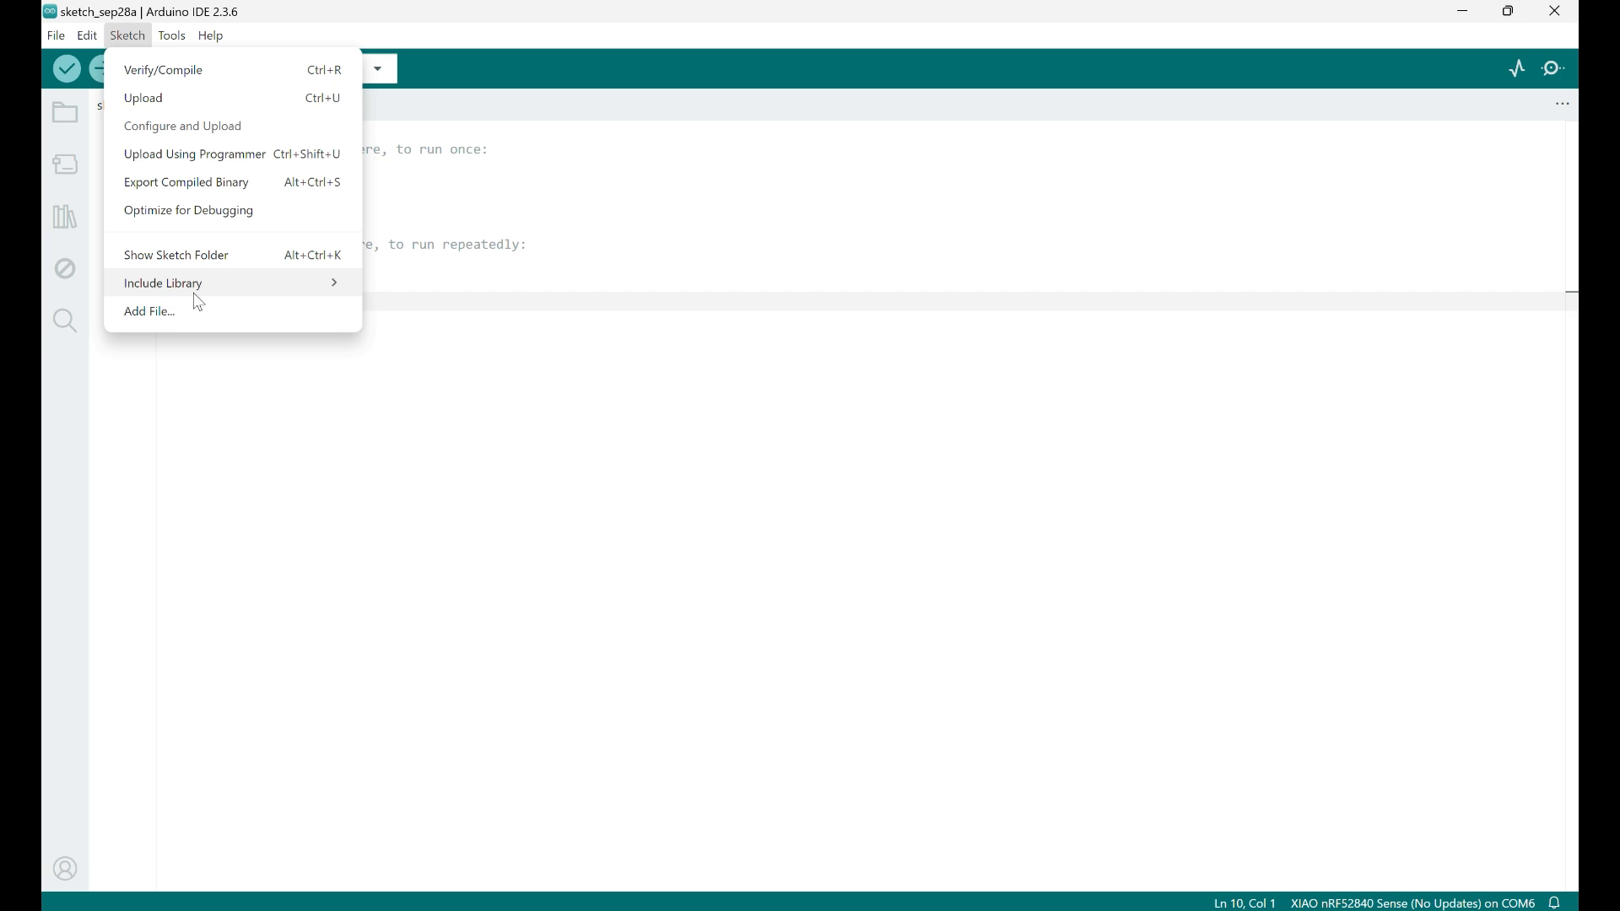
pyautogui.moveTo(195, 297)
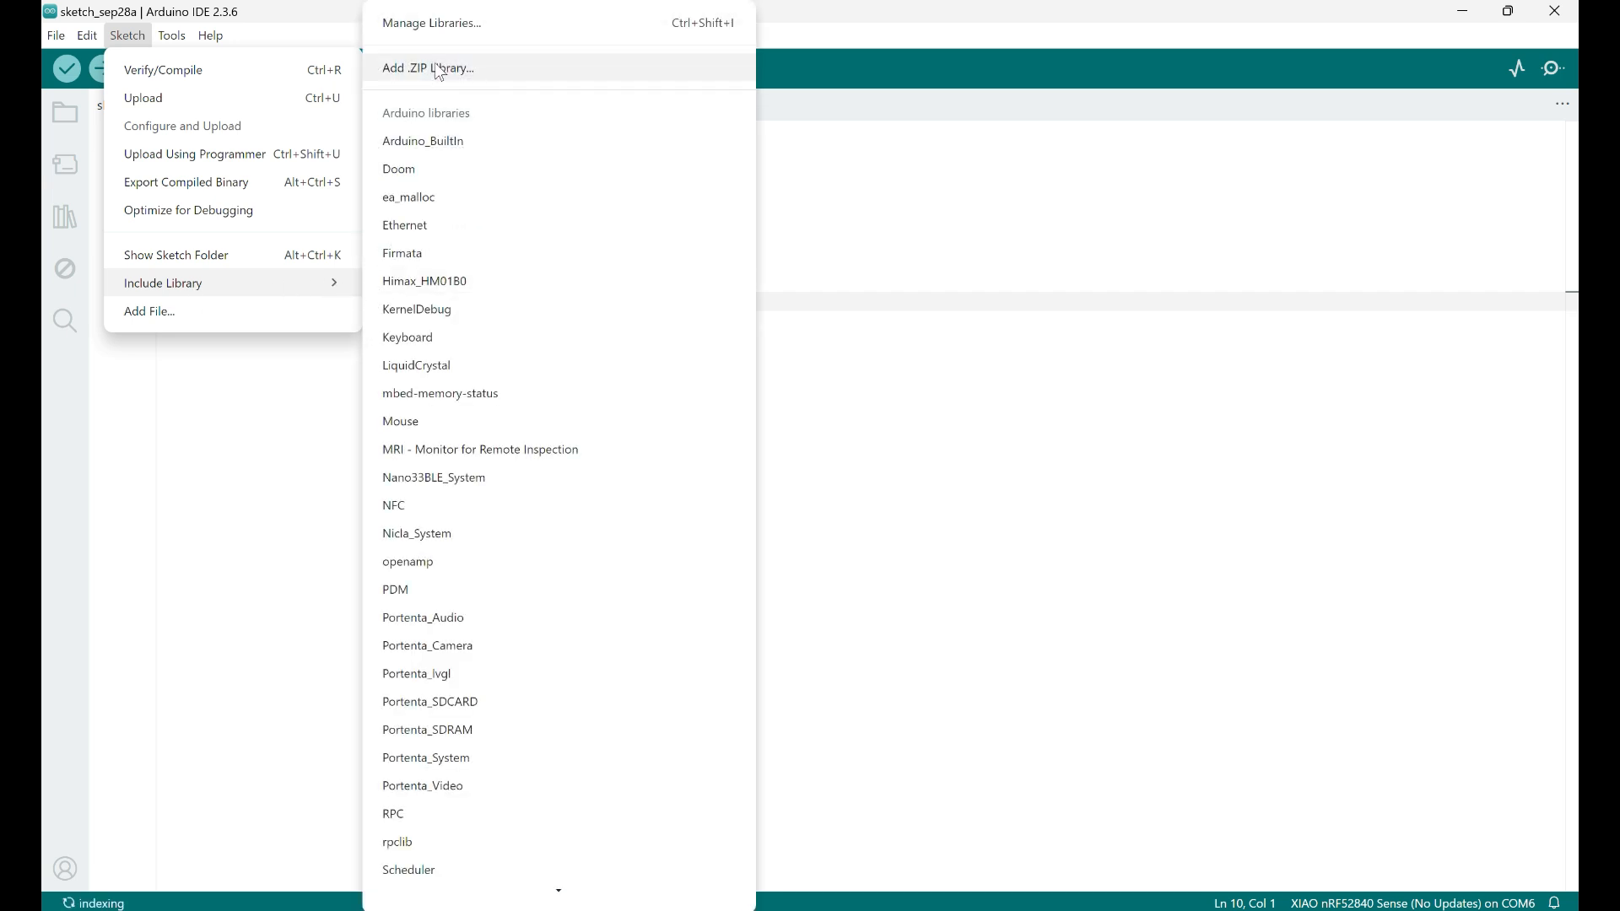
pyautogui.click(294, 471)
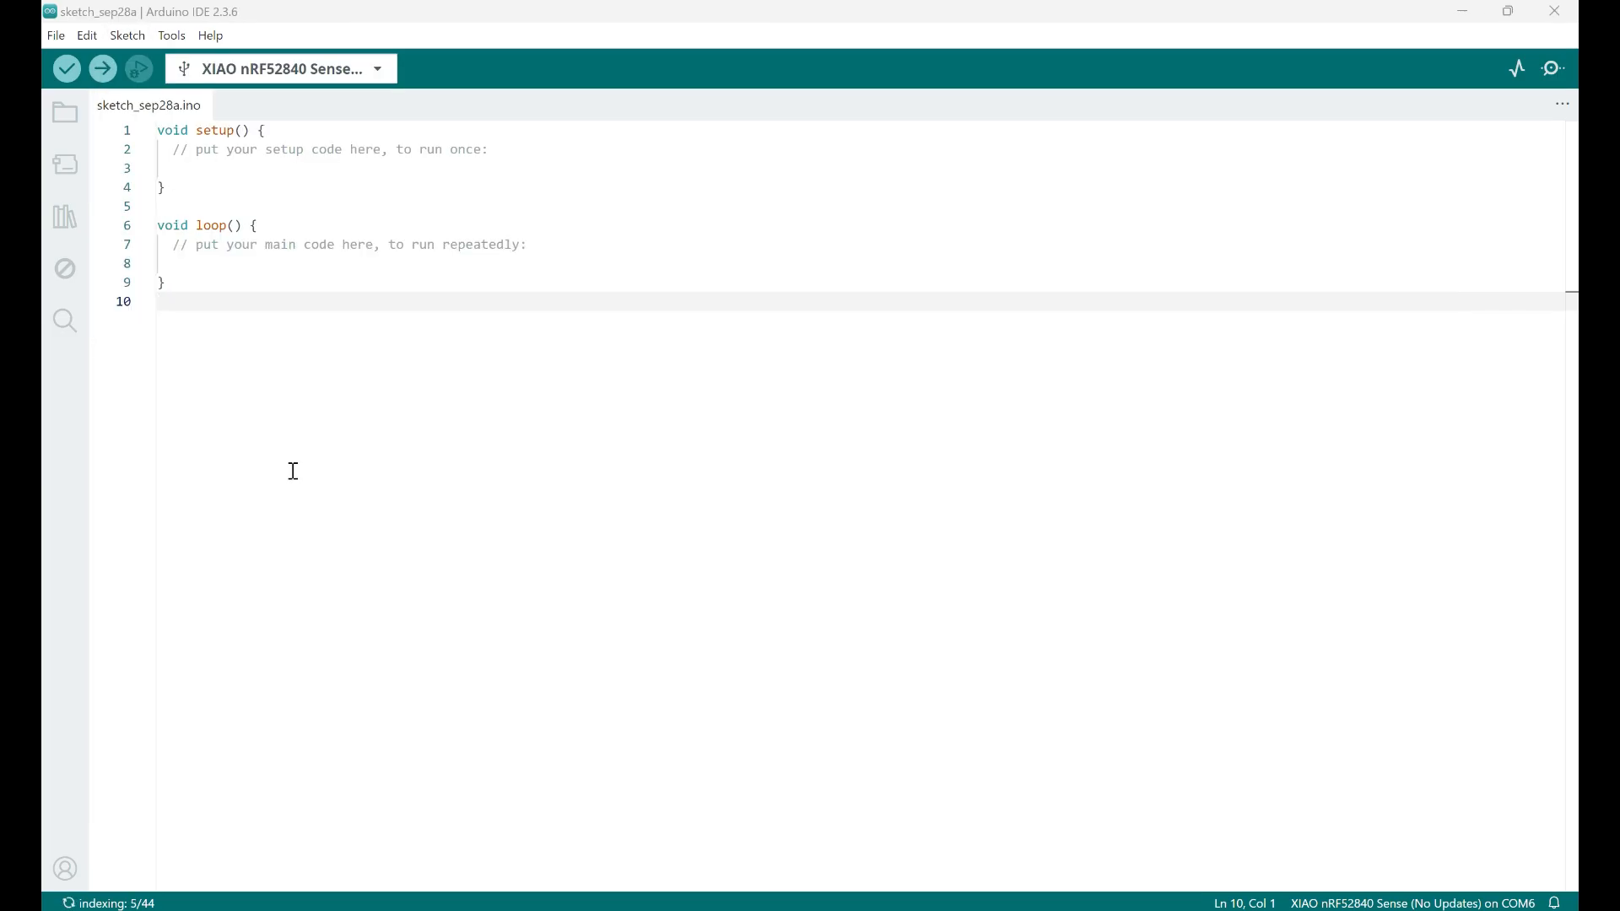
# Switch to the Seeed Studio guide in the browser and copy the LSM6DS3 accelerometer raw data code
pyautogui.hotkey('alt', 'Tab')
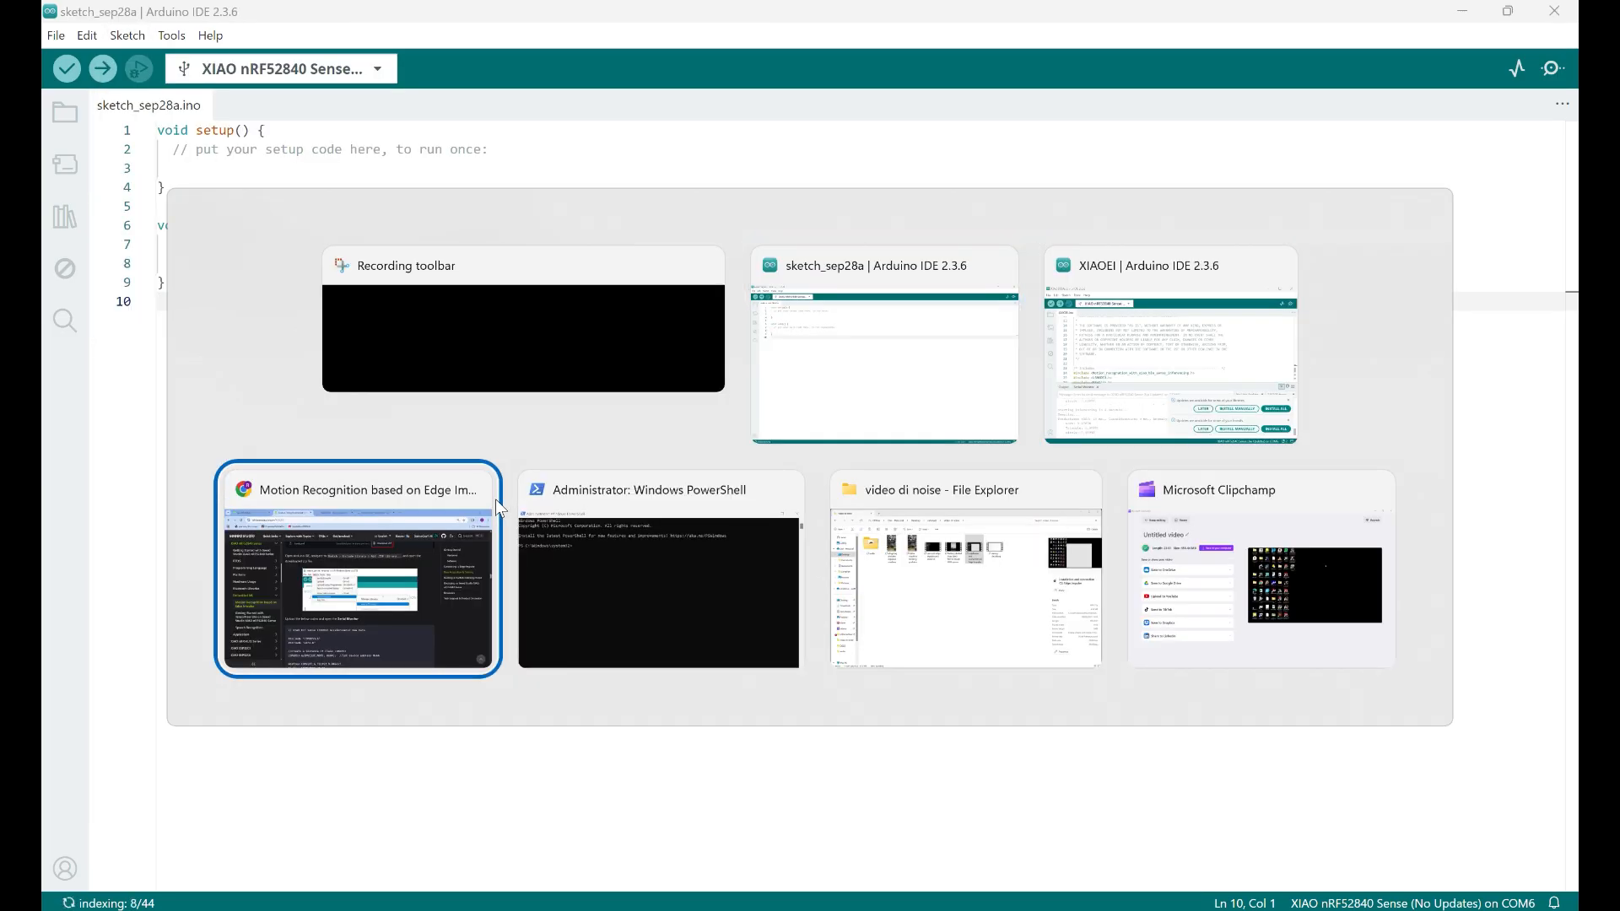
pyautogui.click(494, 498)
pyautogui.scroll(-3, 646, 553)
pyautogui.scroll(-2, 578, 571)
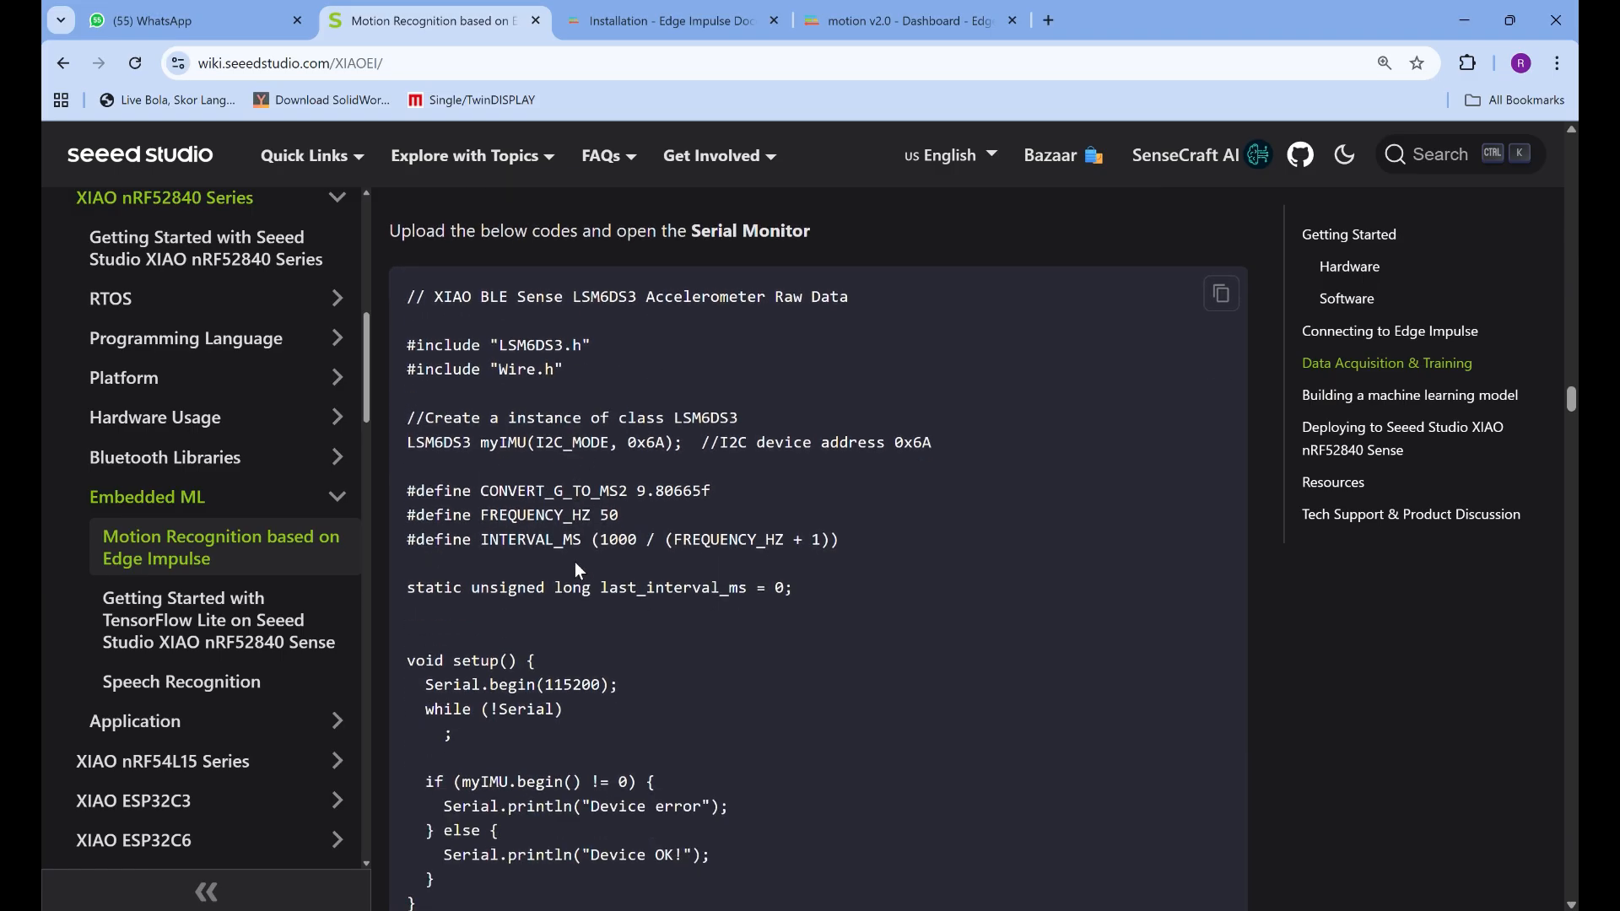
pyautogui.click(1223, 305)
pyautogui.scroll(-6, 977, 595)
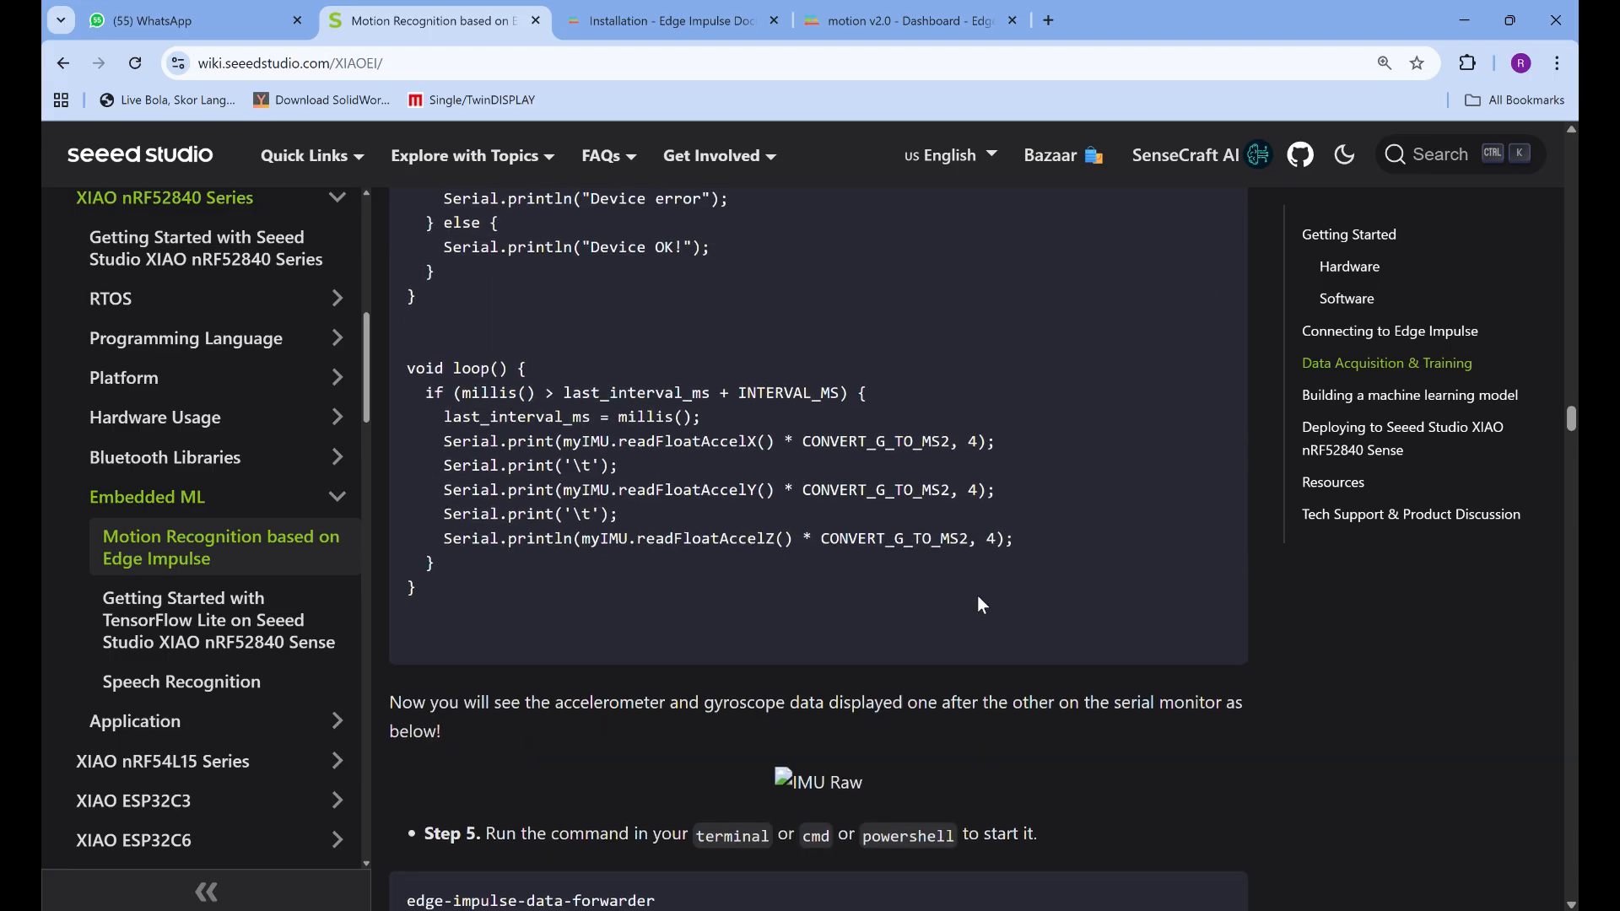
pyautogui.scroll(2, 976, 595)
pyautogui.scroll(4, 977, 595)
# Switch to sketch_sep28a in Arduino IDE and paste the accelerometer code below the default code
pyautogui.hotkey('alt', 'Tab')
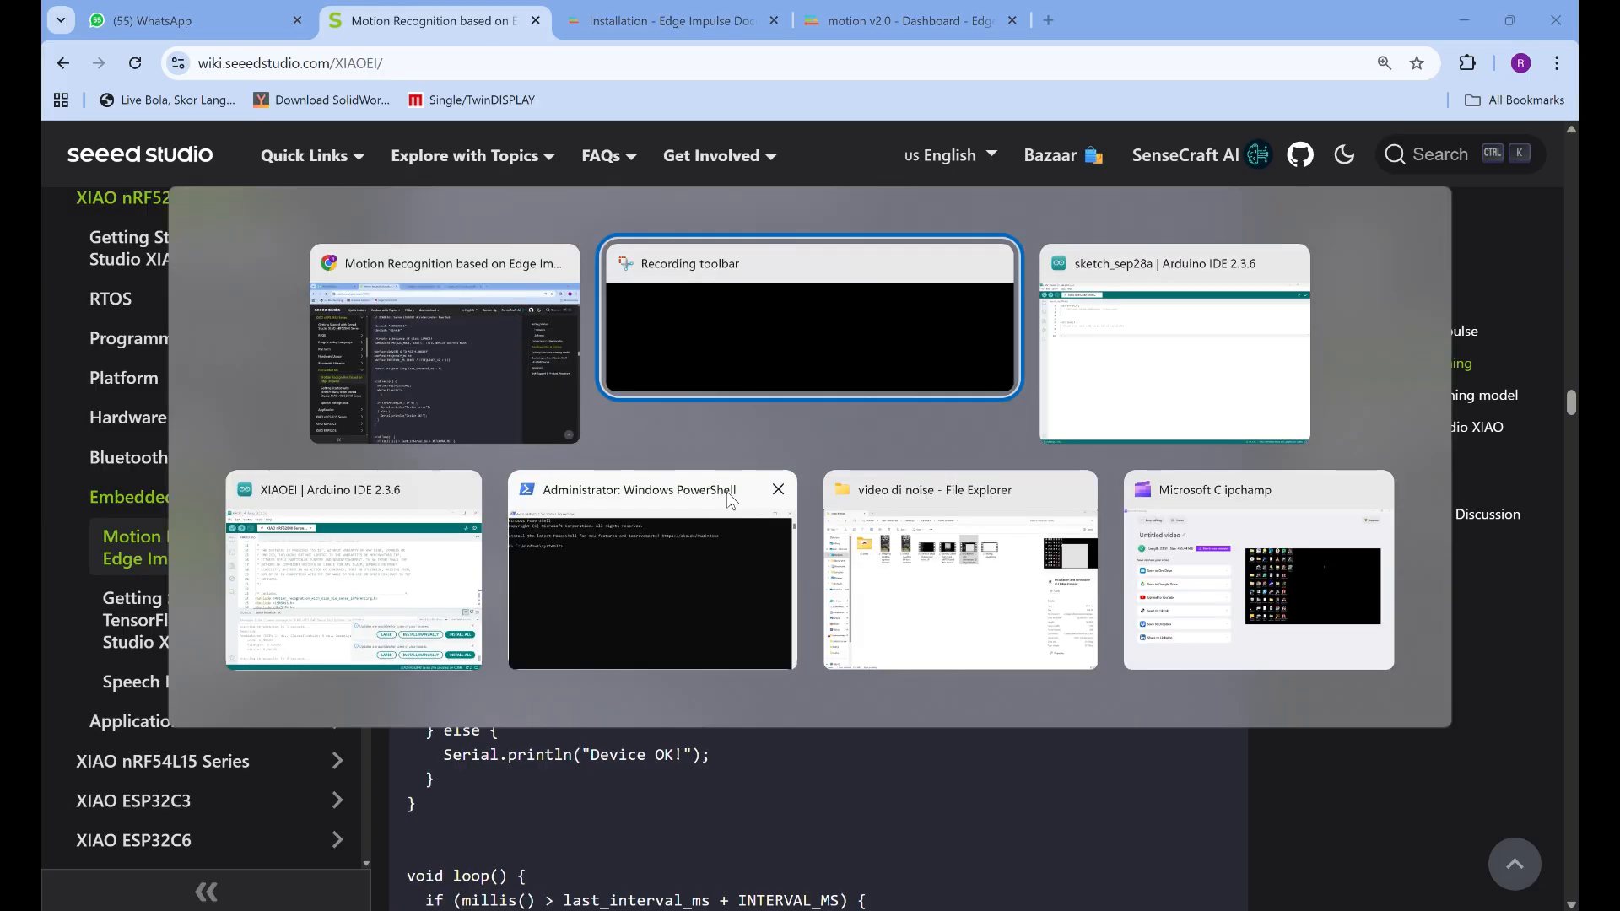
pyautogui.hotkey('alt', 'Tab')
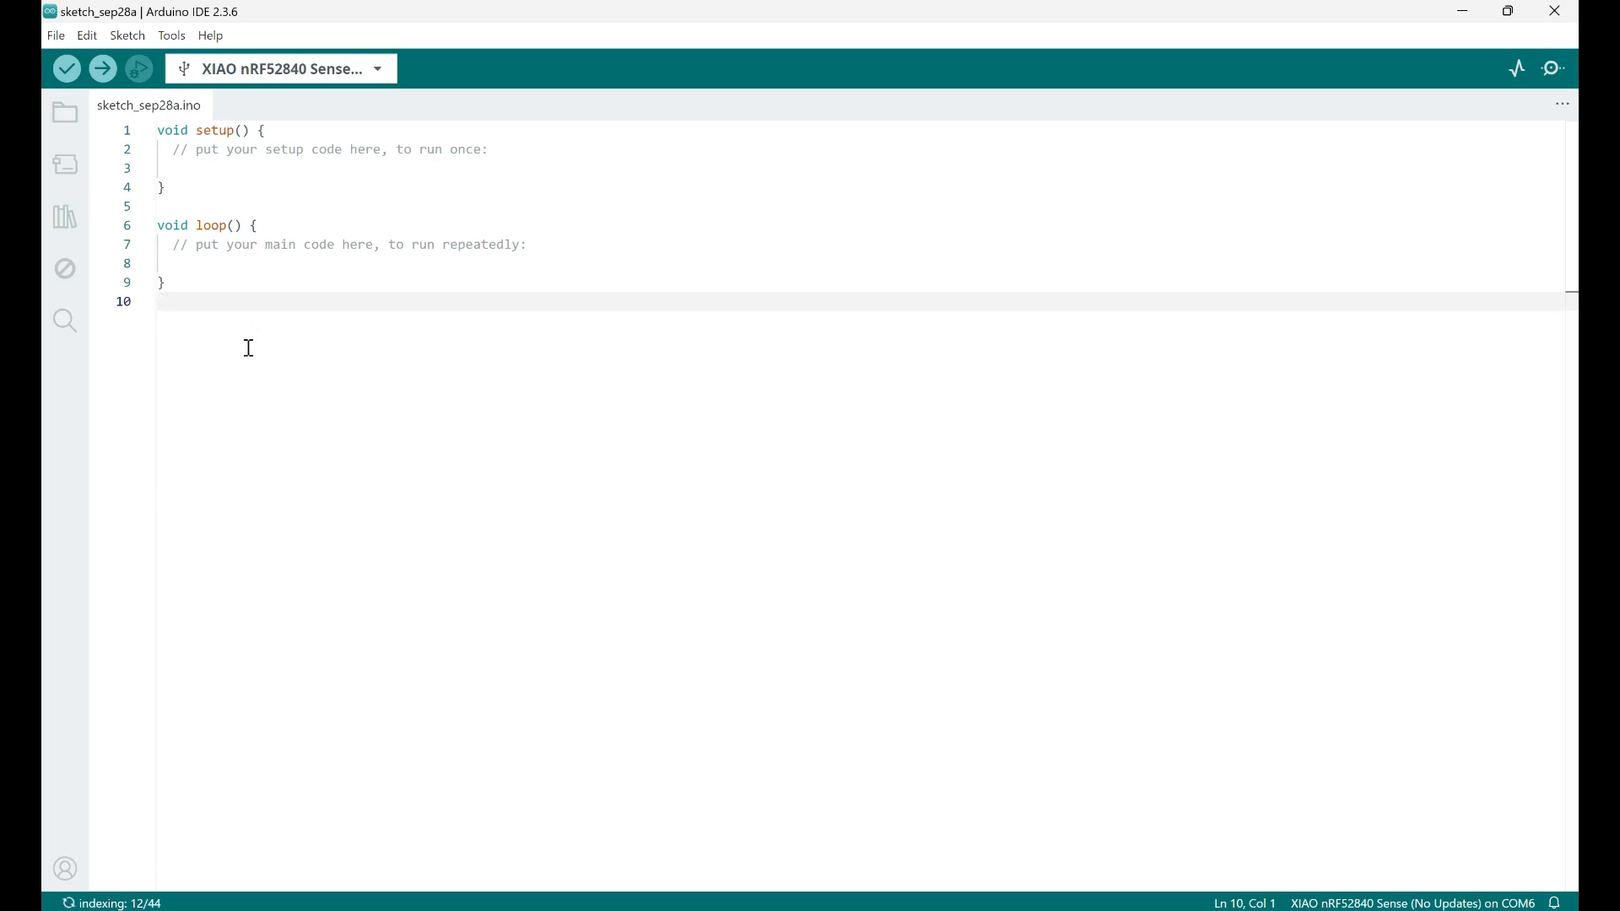
pyautogui.hotkey('ctrl', 'v')
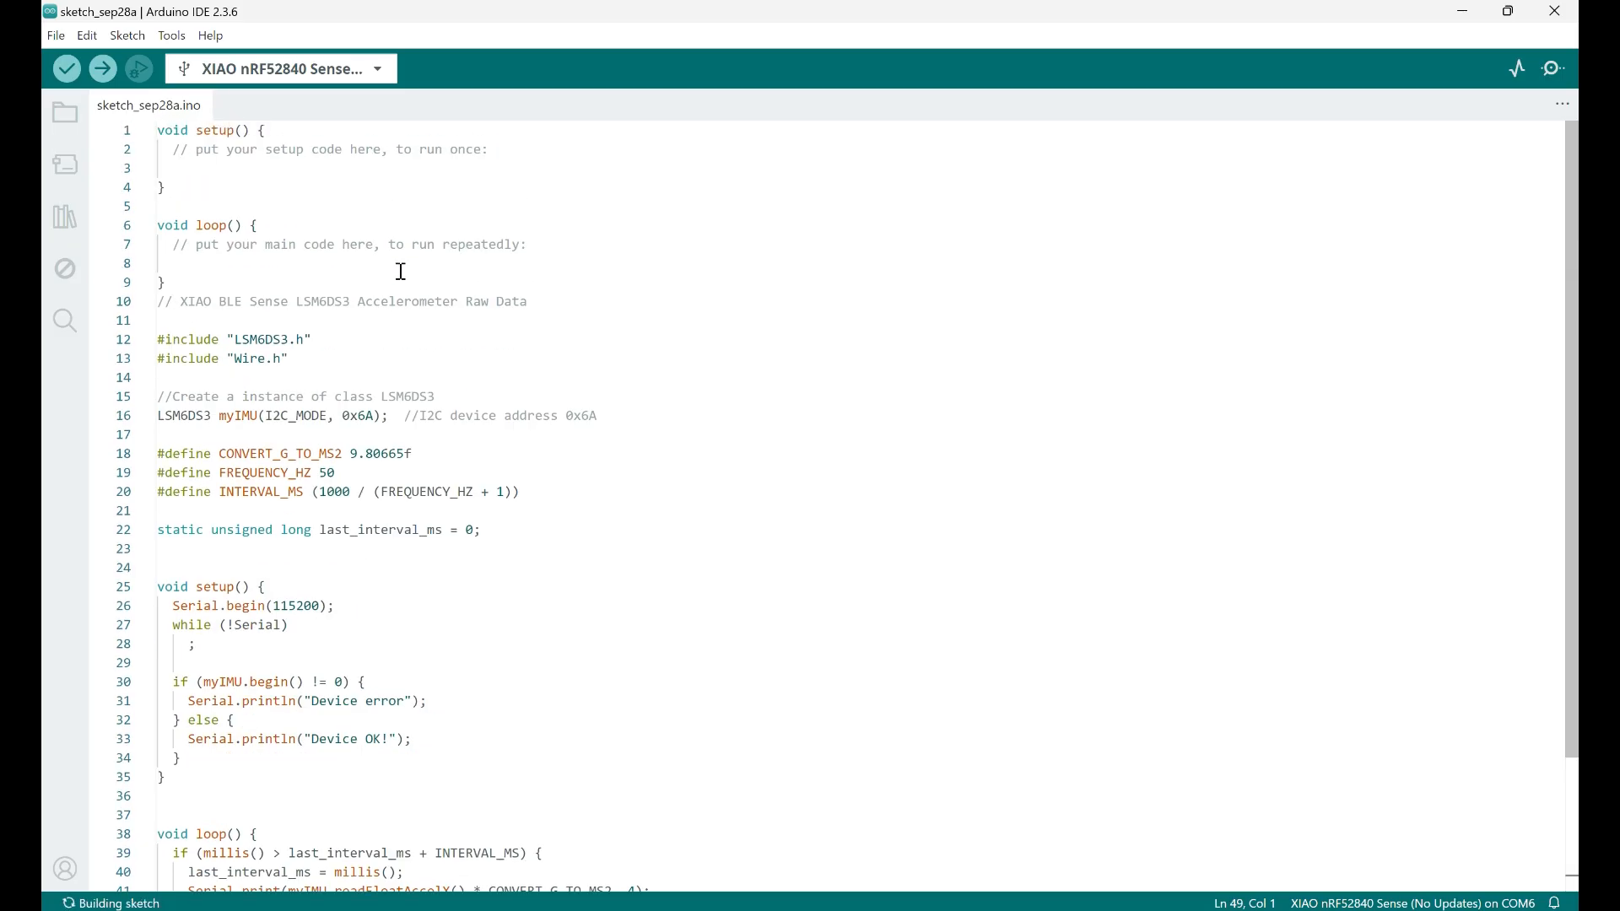
# Bring up the XIAOEI sketch window at full size and review its includes, constants and setup function
pyautogui.hotkey('alt', 'Tab')
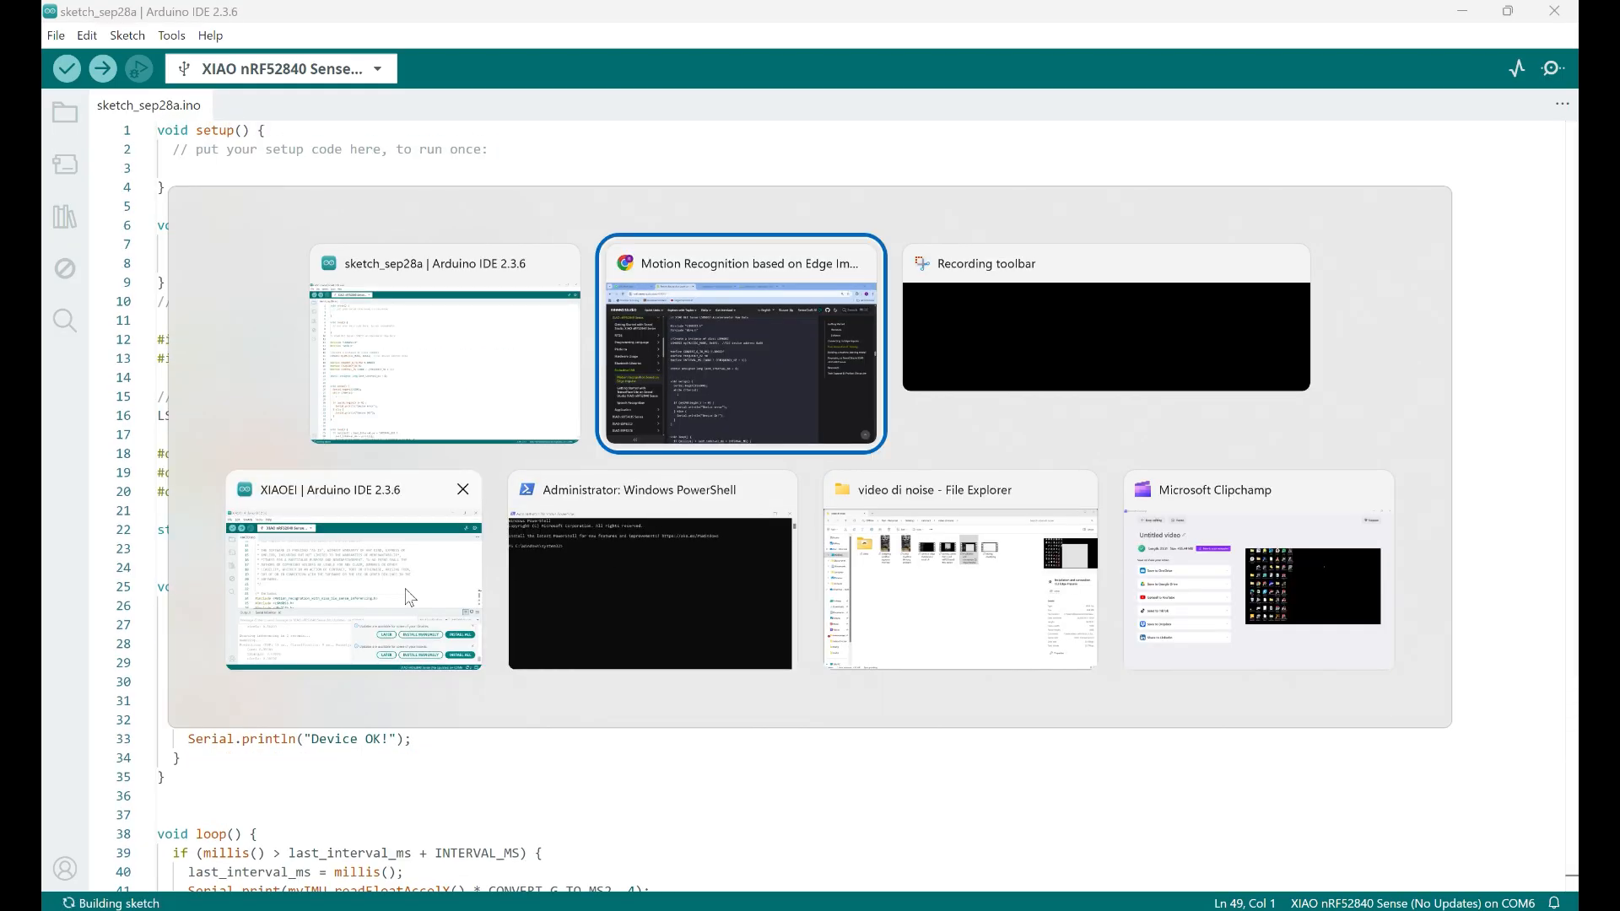
pyautogui.click(404, 596)
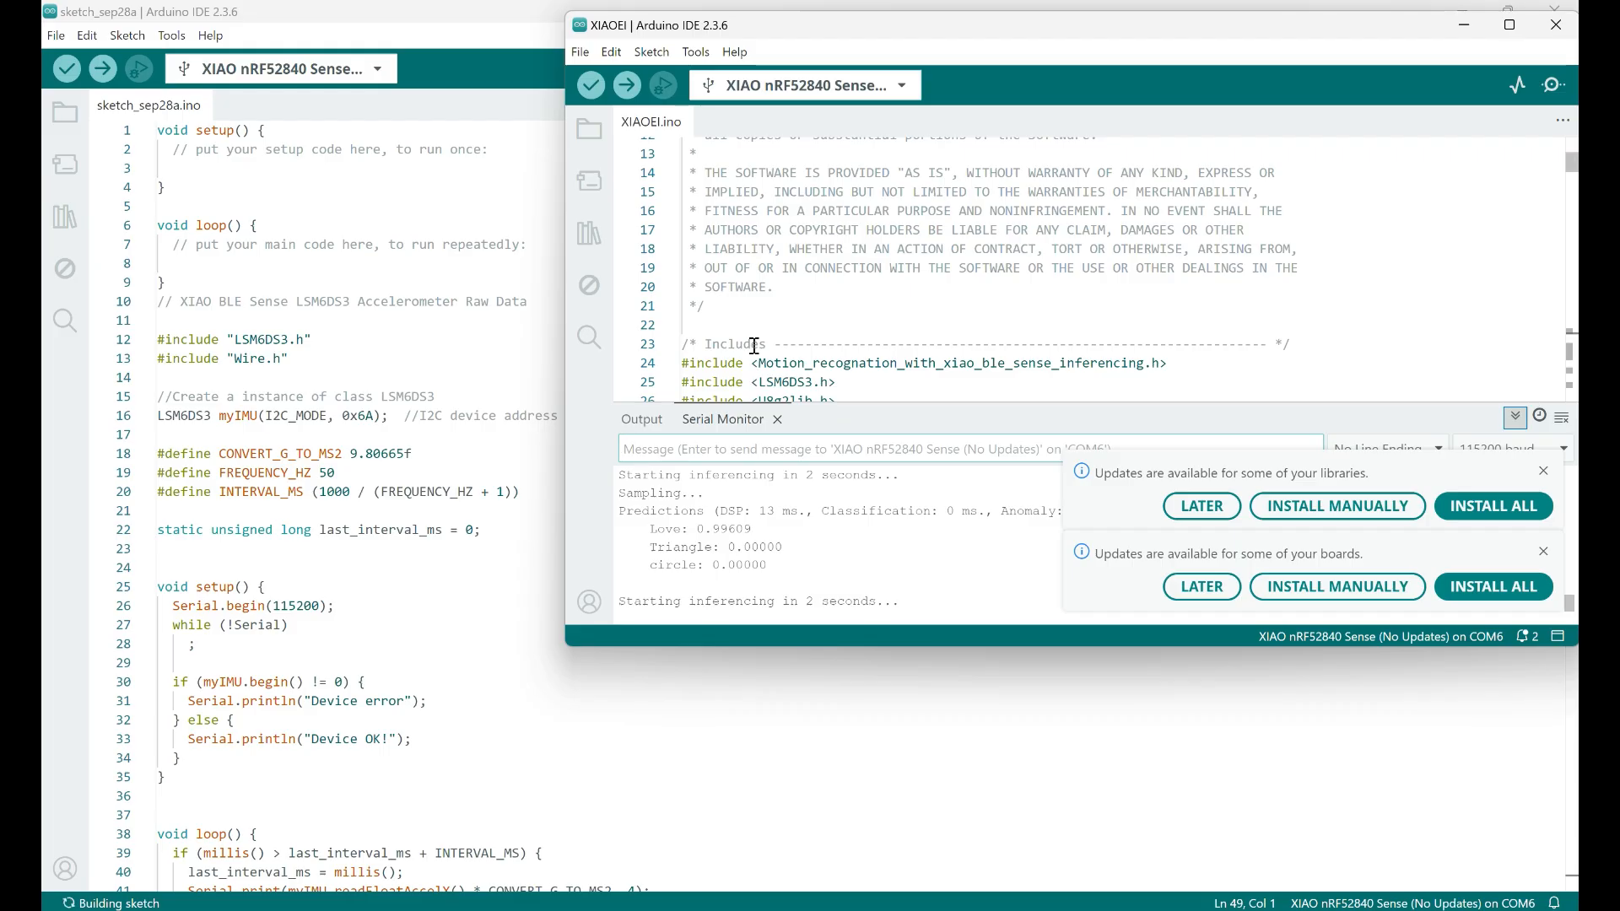
pyautogui.scroll(5, 754, 346)
pyautogui.scroll(-6, 759, 335)
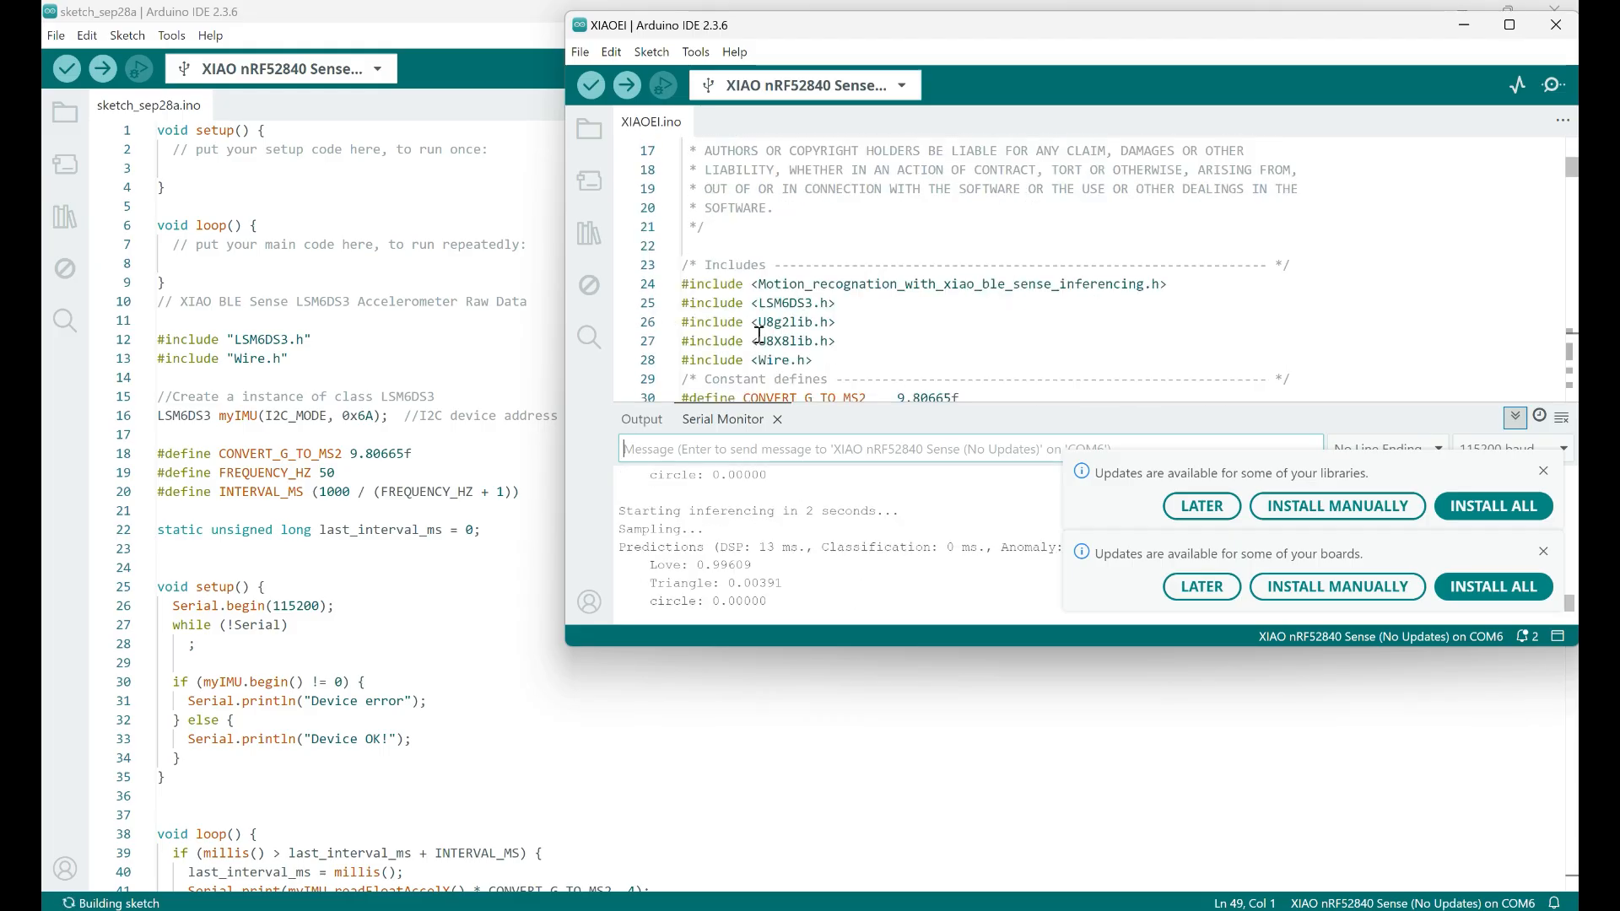
pyautogui.scroll(-3, 759, 334)
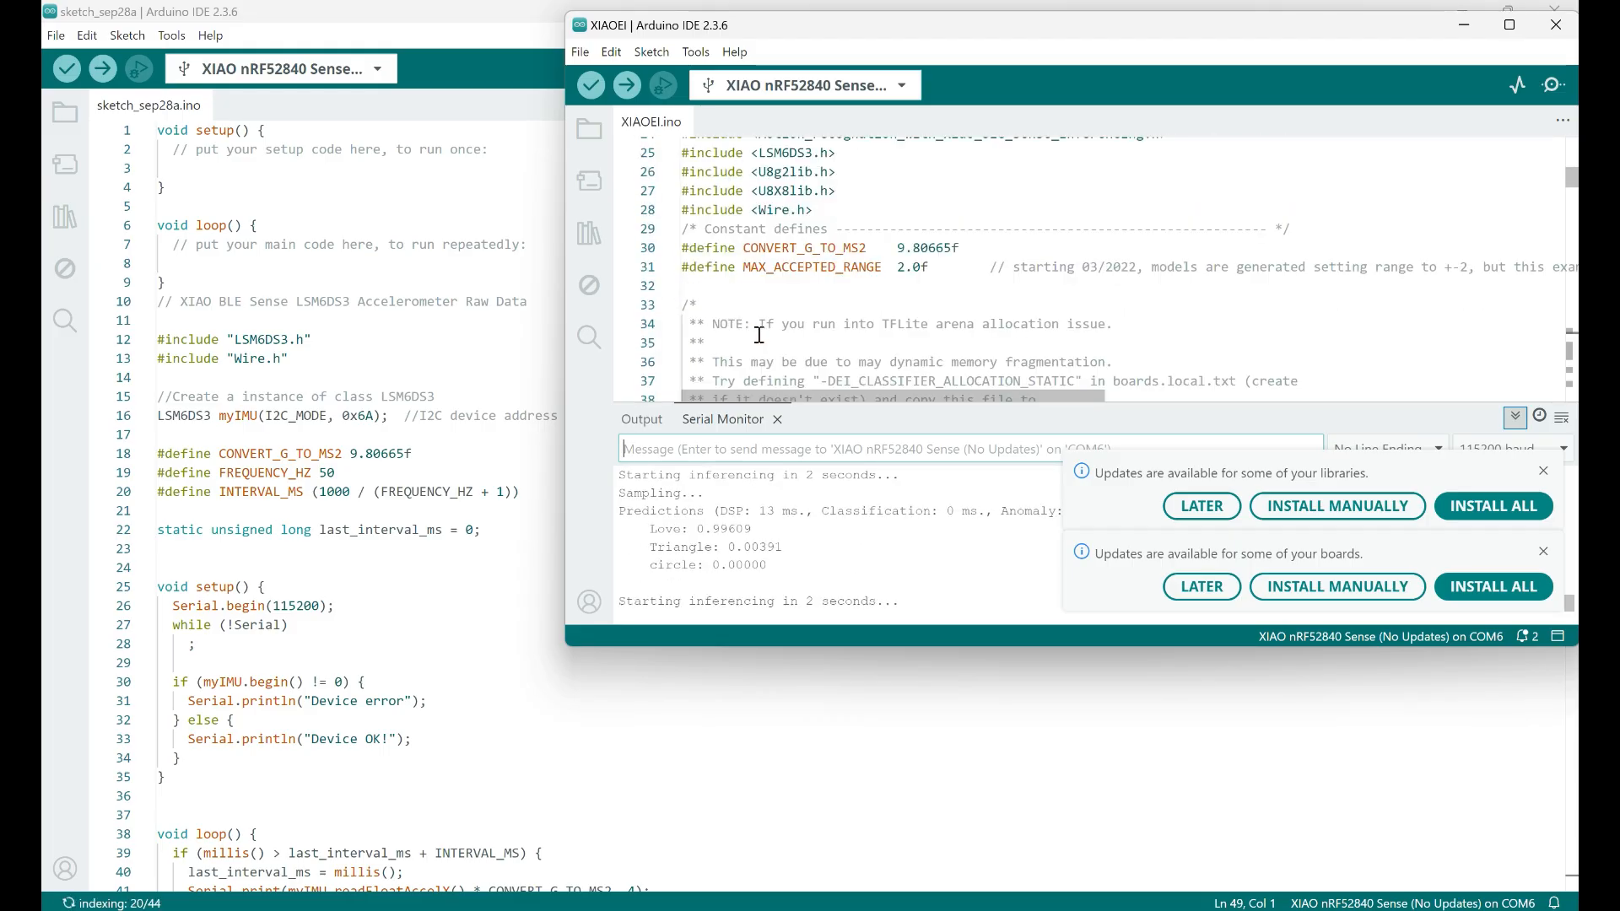
pyautogui.scroll(-2, 759, 335)
pyautogui.click(1509, 25)
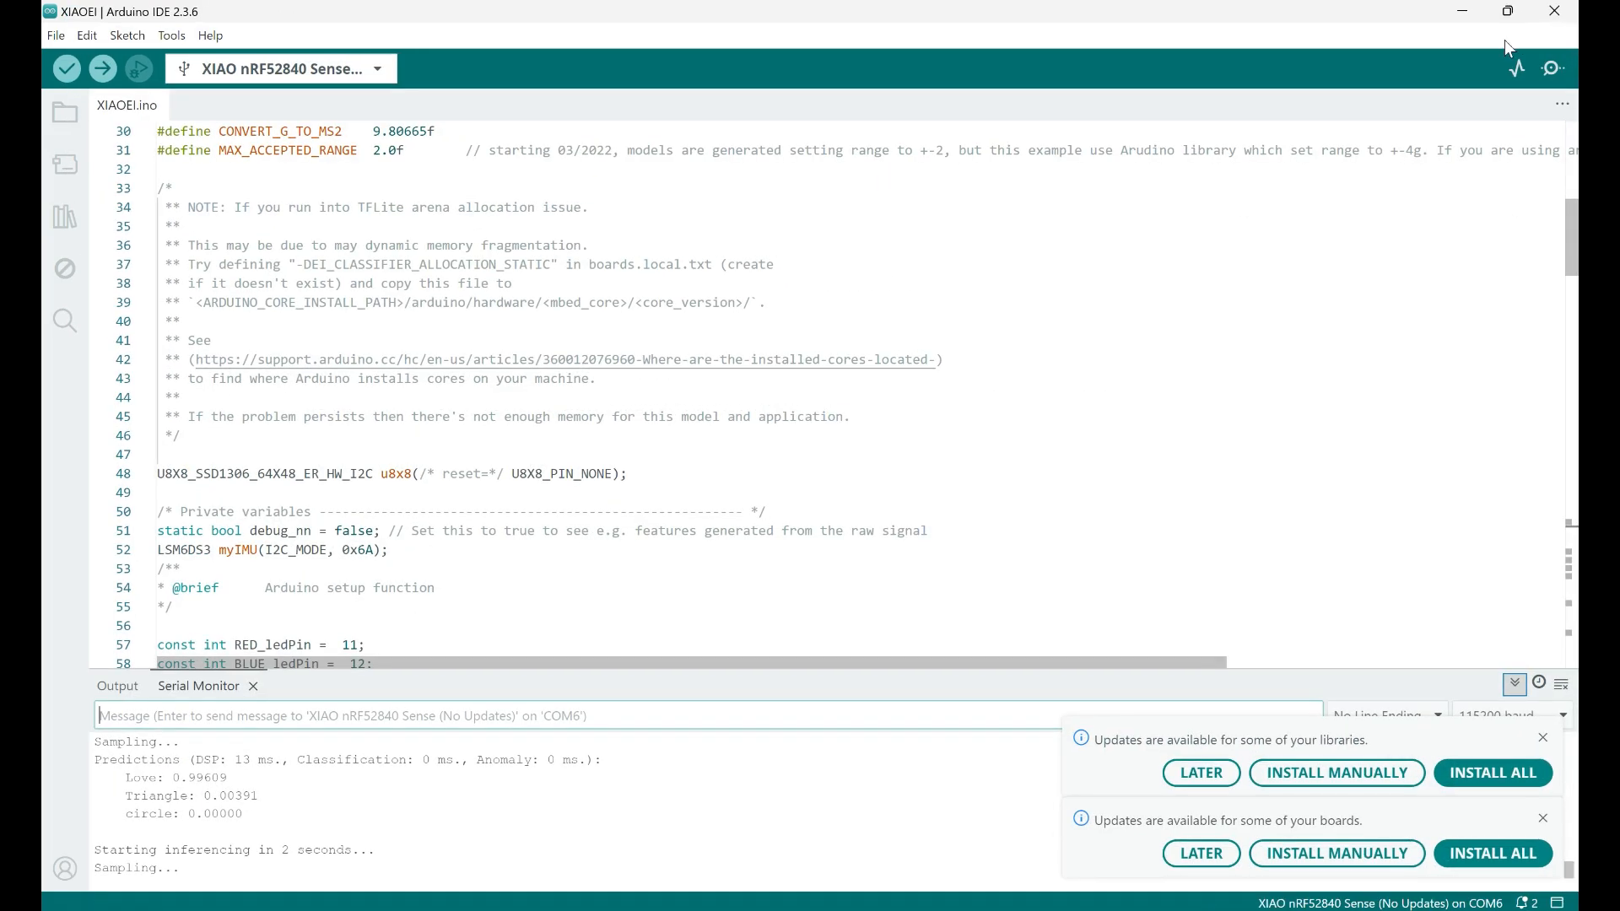
pyautogui.scroll(-4, 774, 597)
pyautogui.scroll(-4, 633, 586)
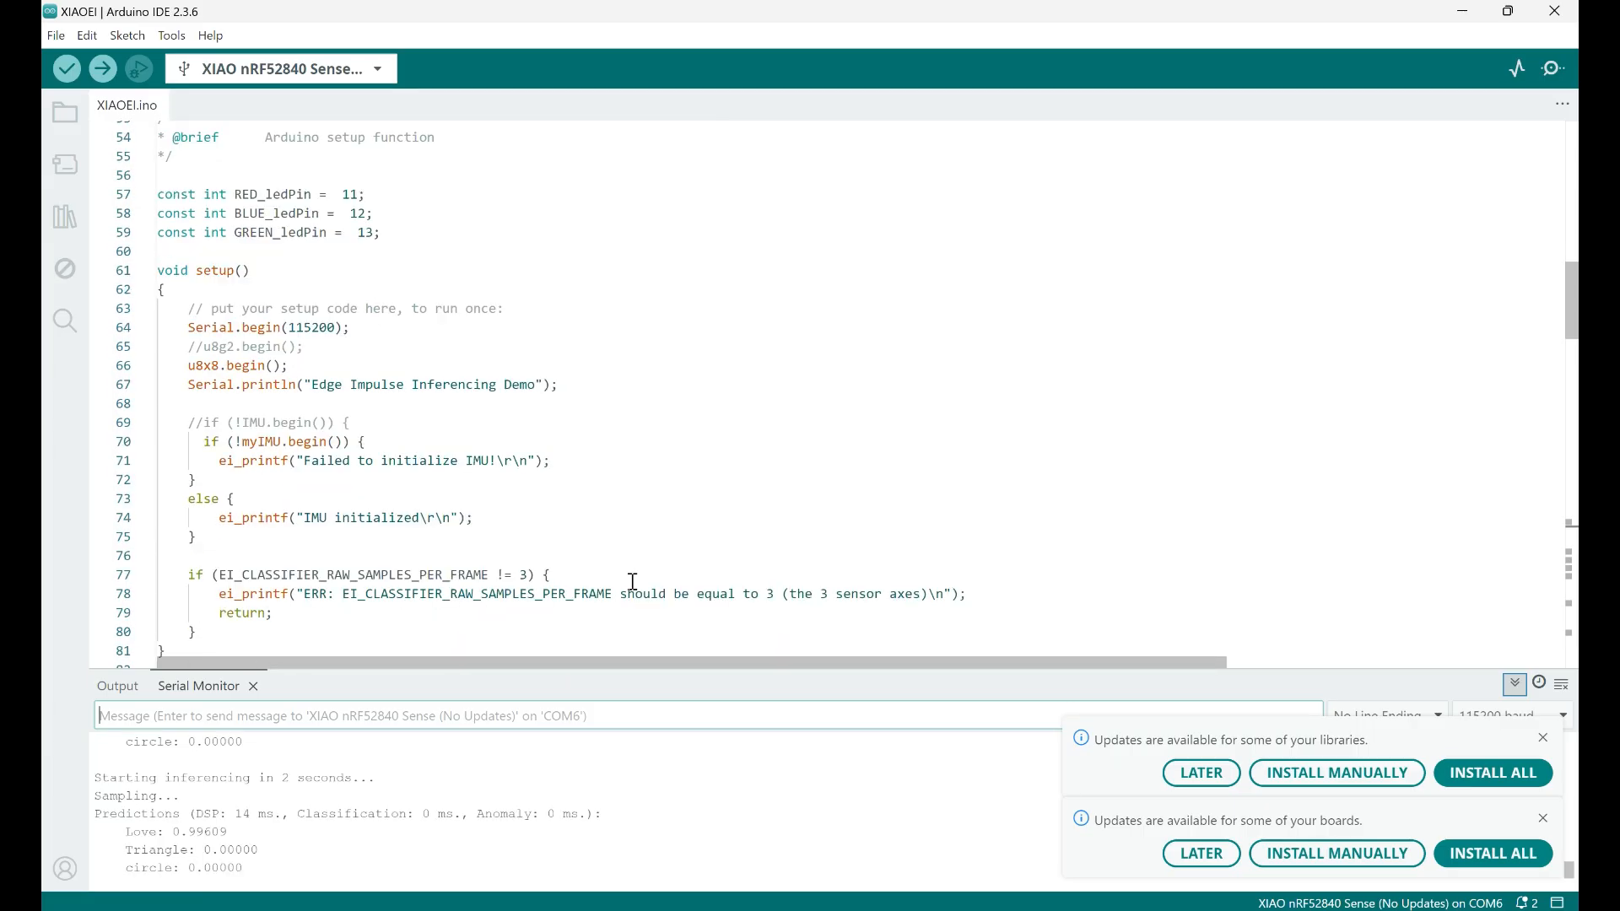
pyautogui.scroll(-3, 633, 581)
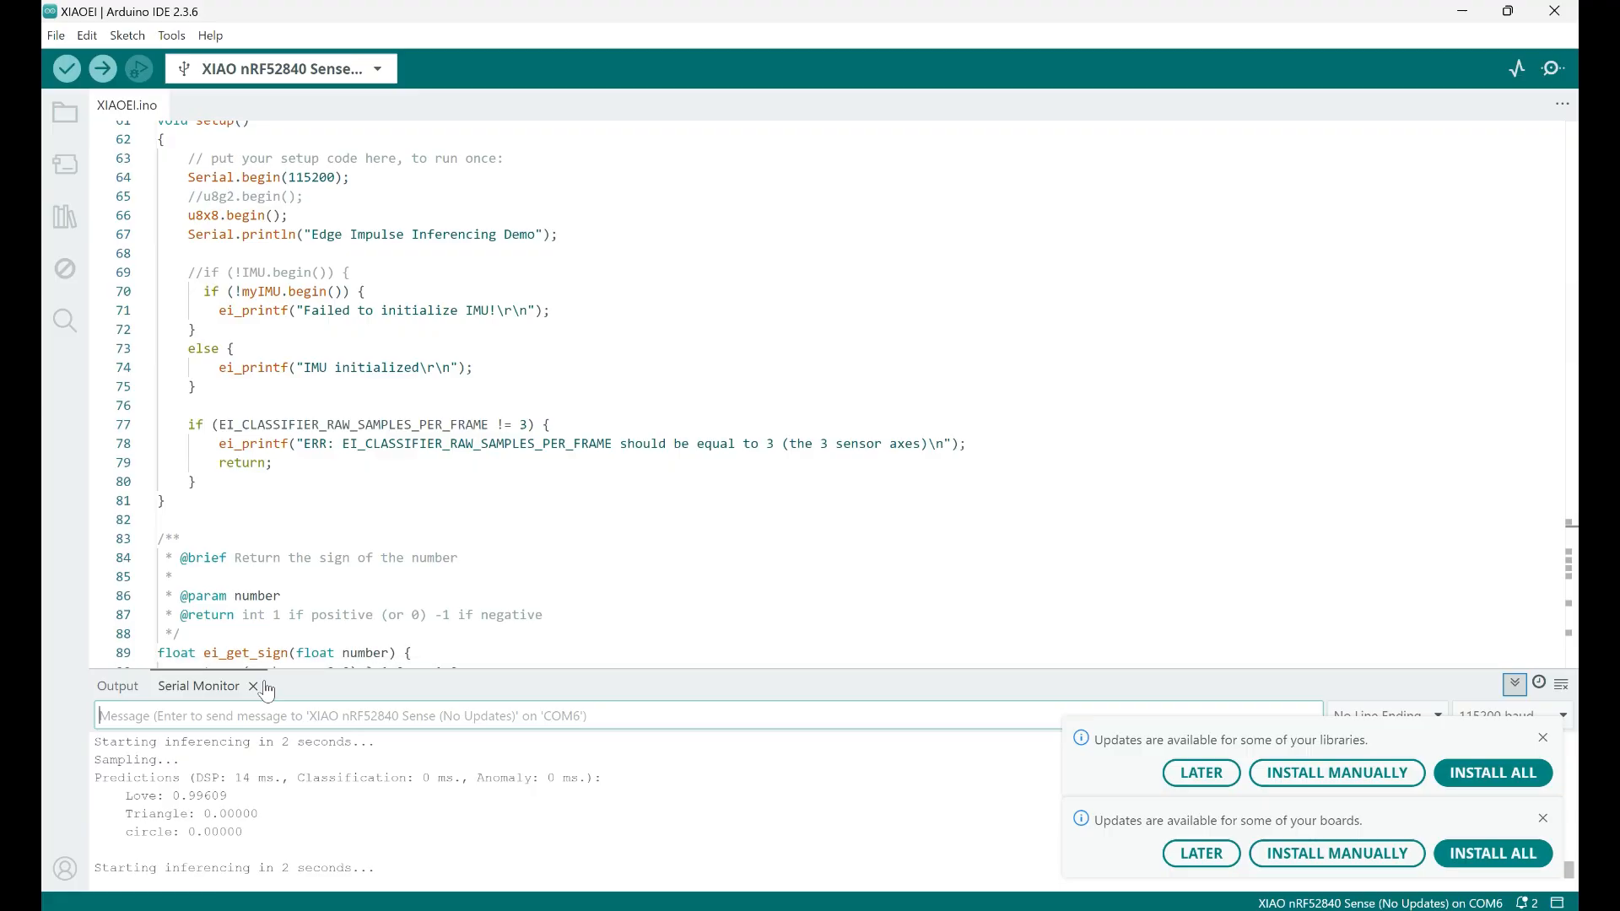
# Close the Serial Monitor of the XIAOEI sketch and review the start of its loop function
pyautogui.click(254, 686)
pyautogui.scroll(-5, 398, 577)
pyautogui.scroll(-4, 398, 577)
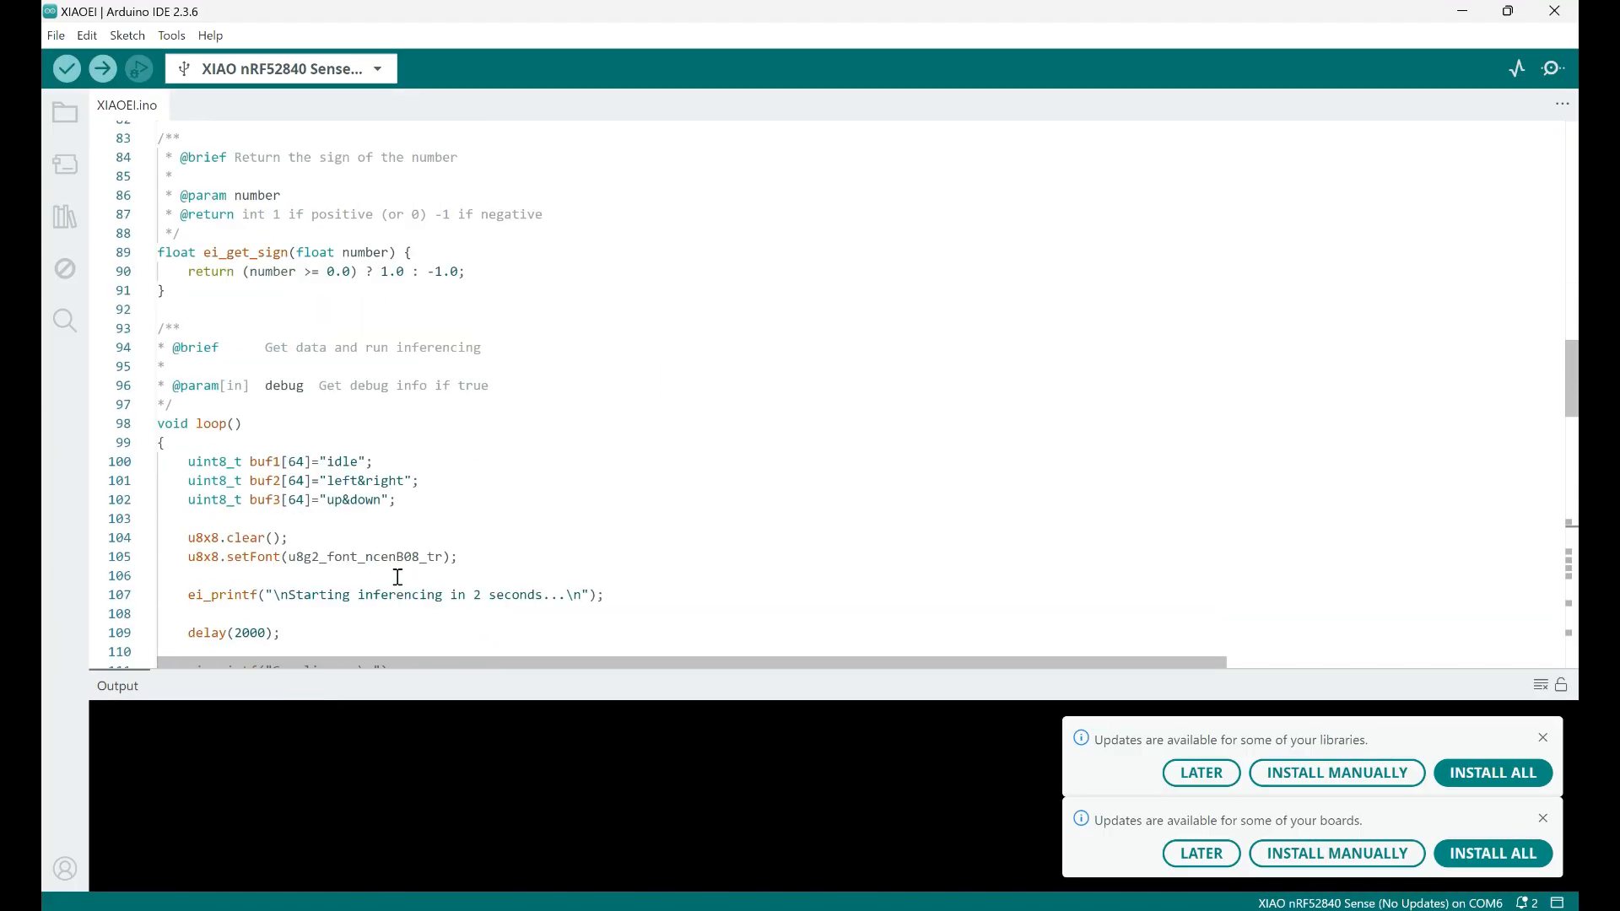
# Try to upload sketch_sep28a to the XIAO nRF52840 Sense board, and close the XIAO-SENSE drive window
pyautogui.hotkey('alt', 'Tab')
pyautogui.scroll(-4, 397, 577)
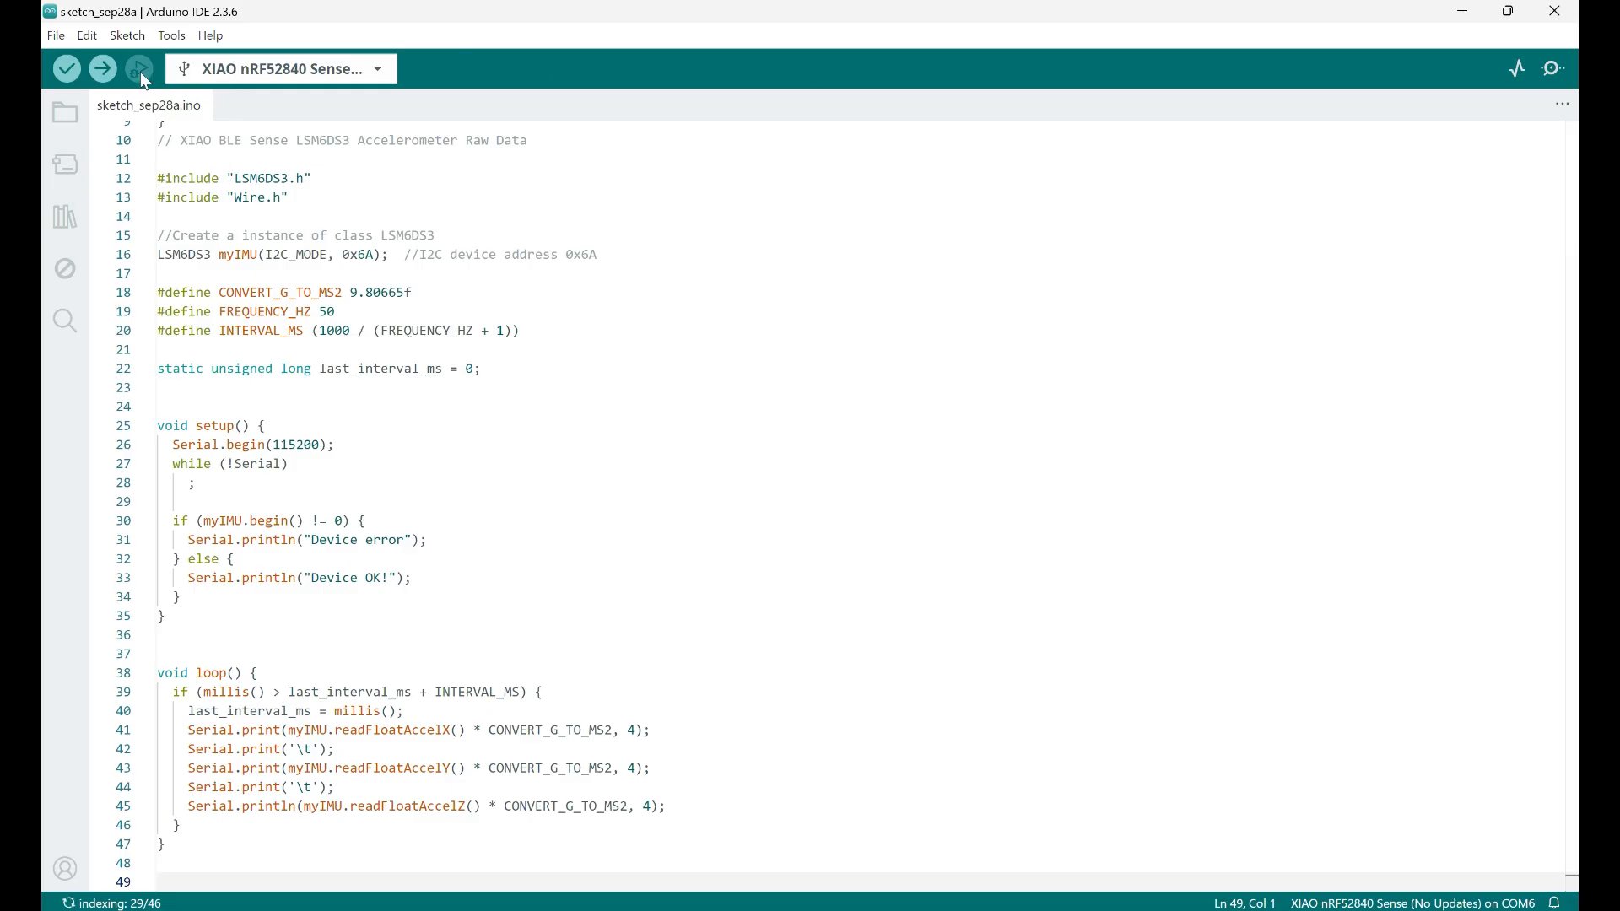
pyautogui.click(103, 68)
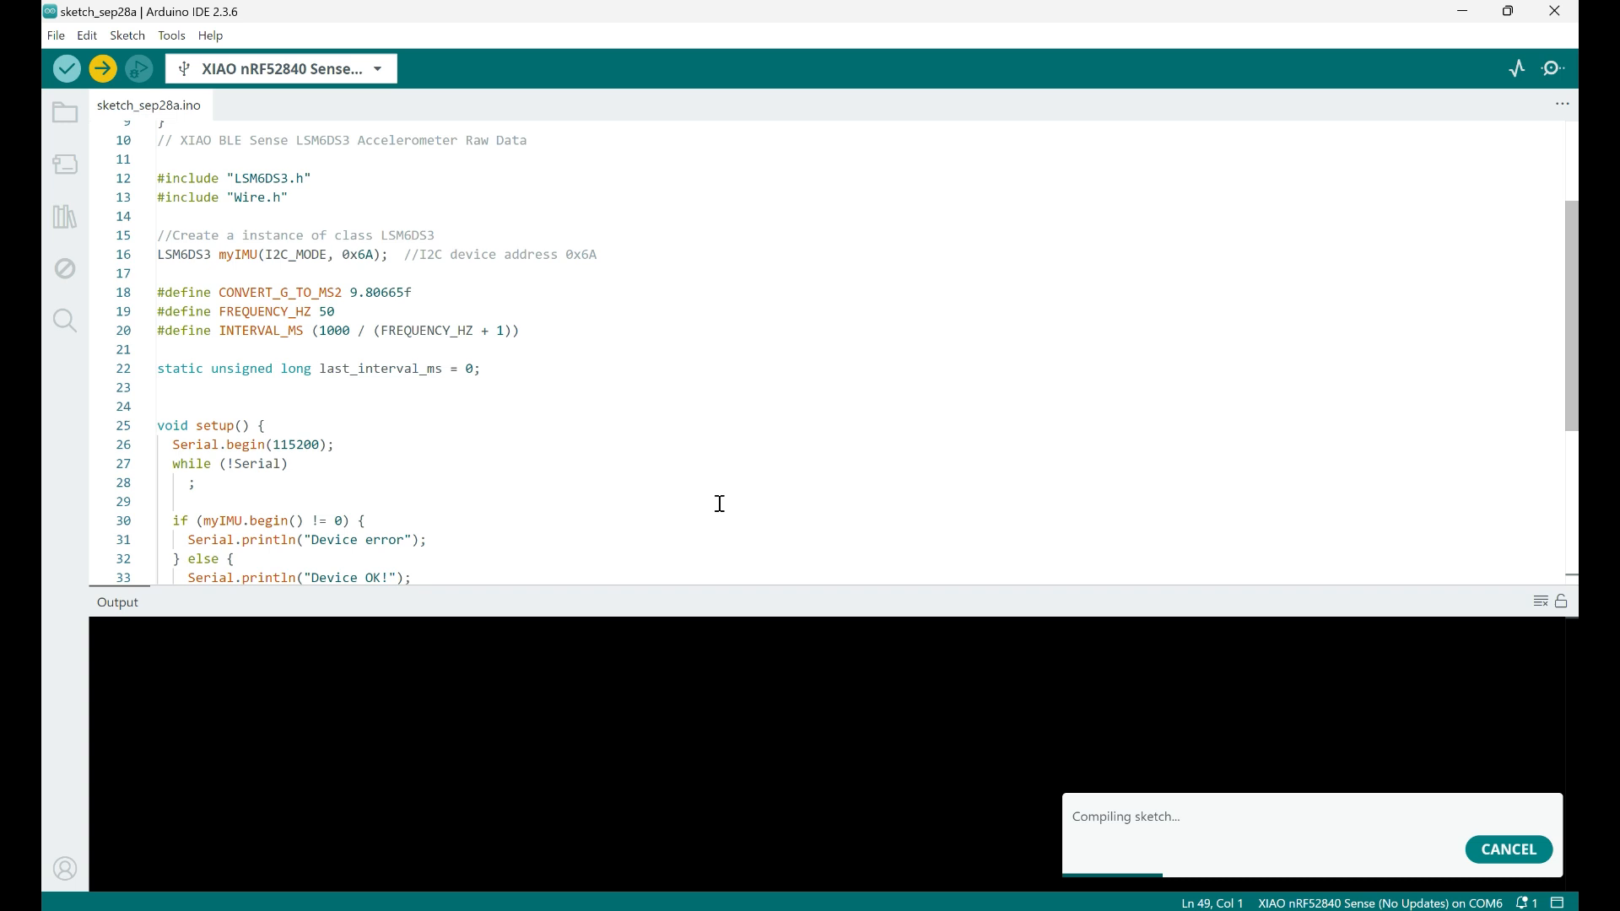
pyautogui.click(720, 504)
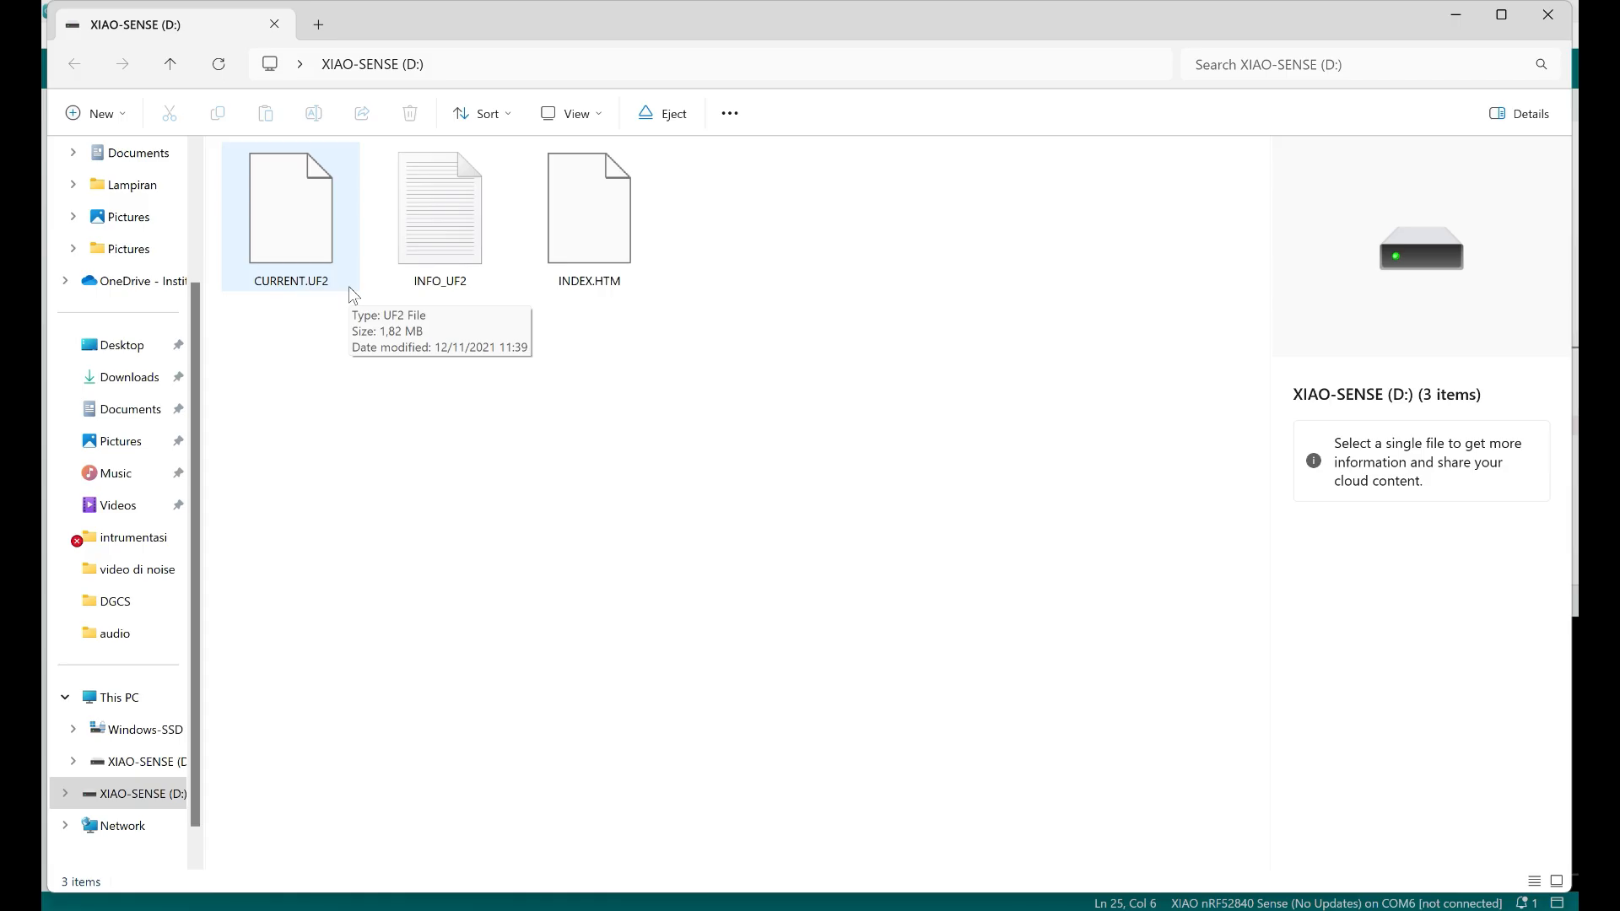
pyautogui.press('Tab')
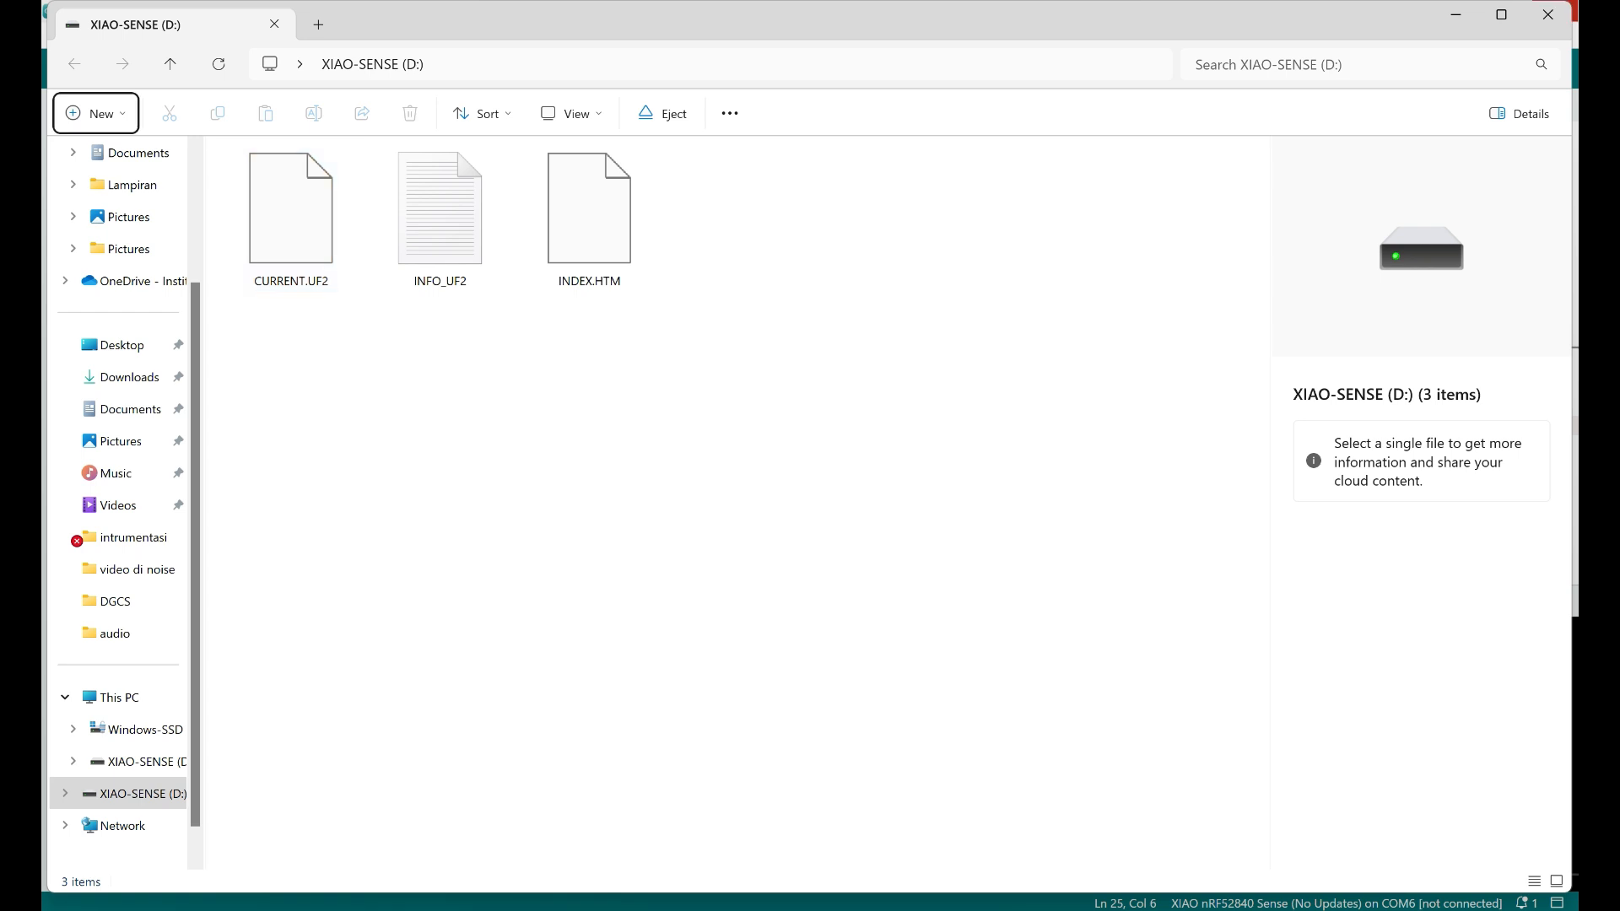
pyautogui.click(1554, 19)
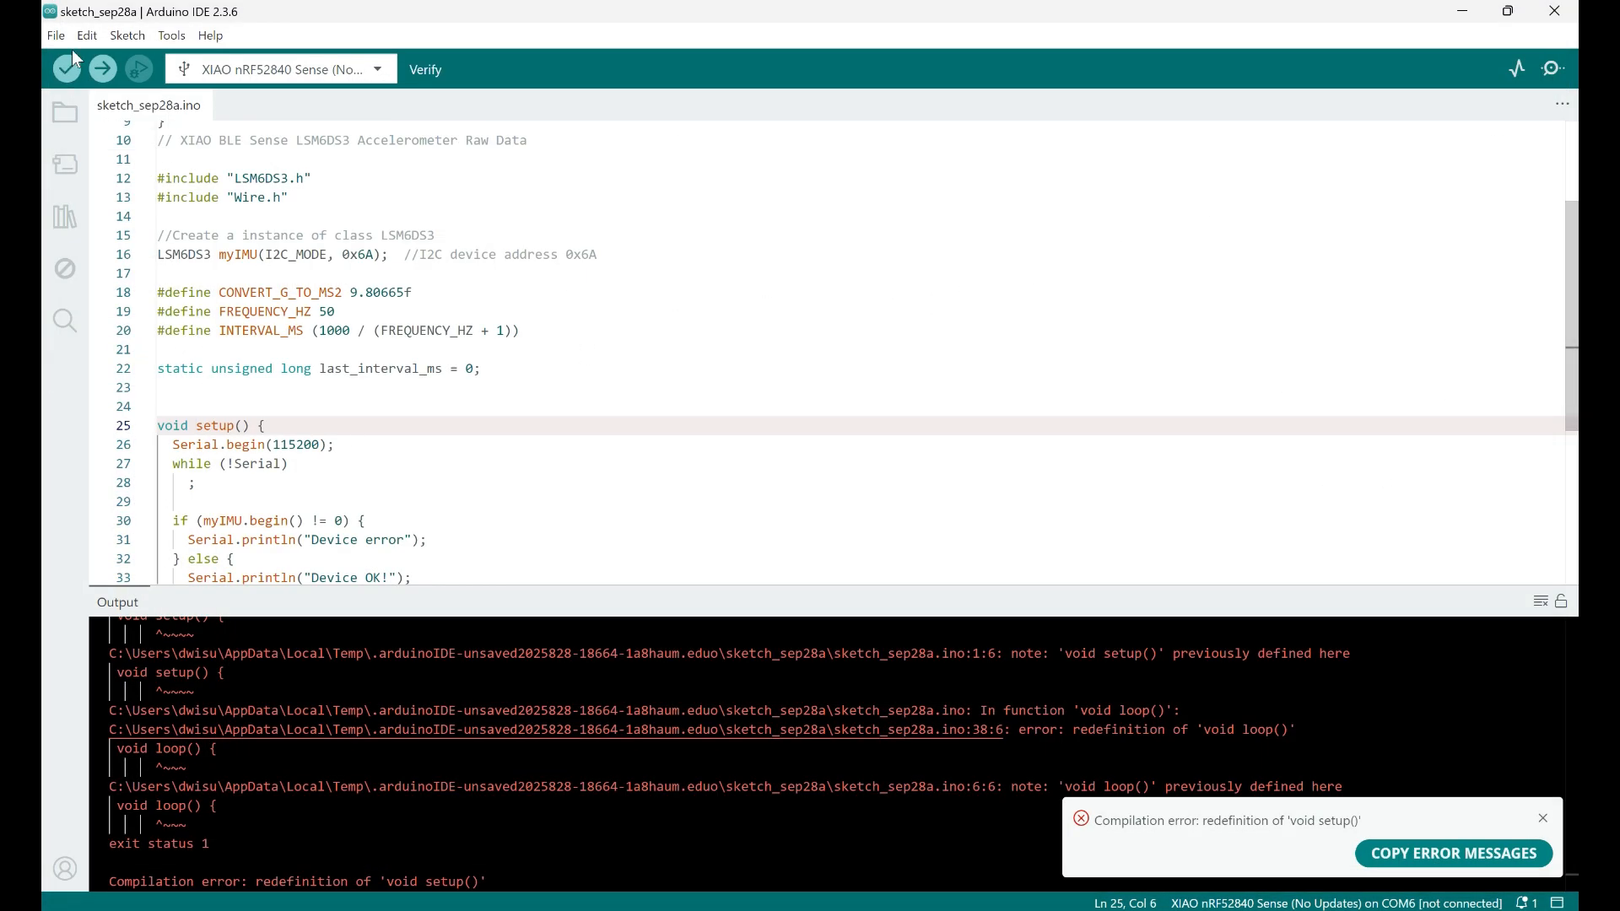
# Upload sketch_sep28a with only the accelerometer code to the board and open the Serial Monitor
pyautogui.click(105, 78)
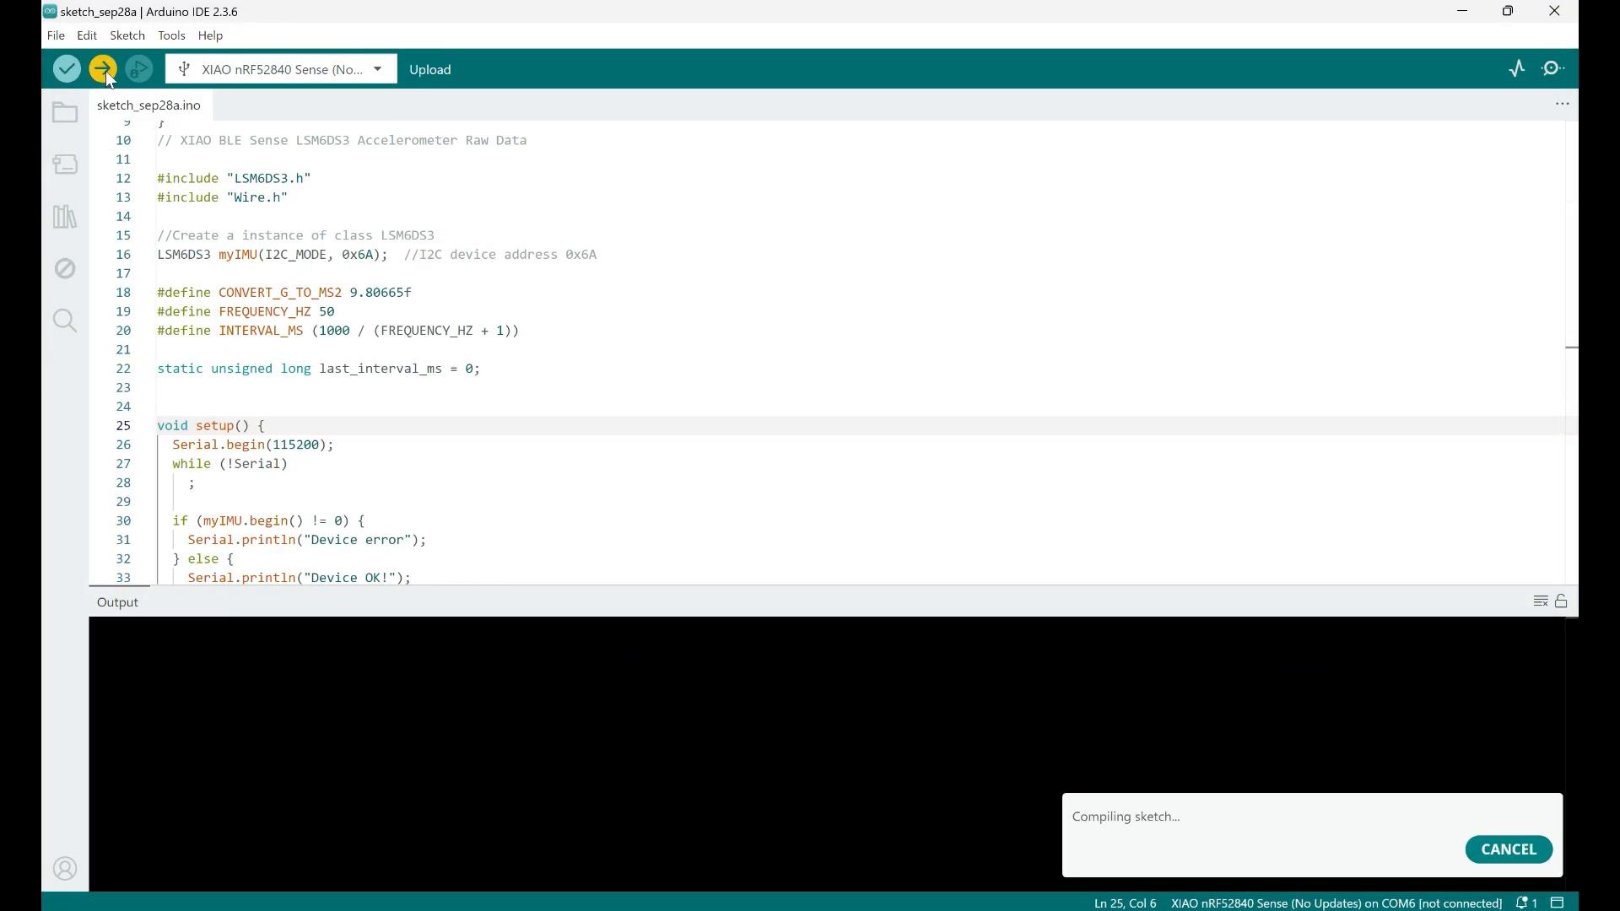
pyautogui.scroll(-5, 996, 135)
pyautogui.click(1555, 68)
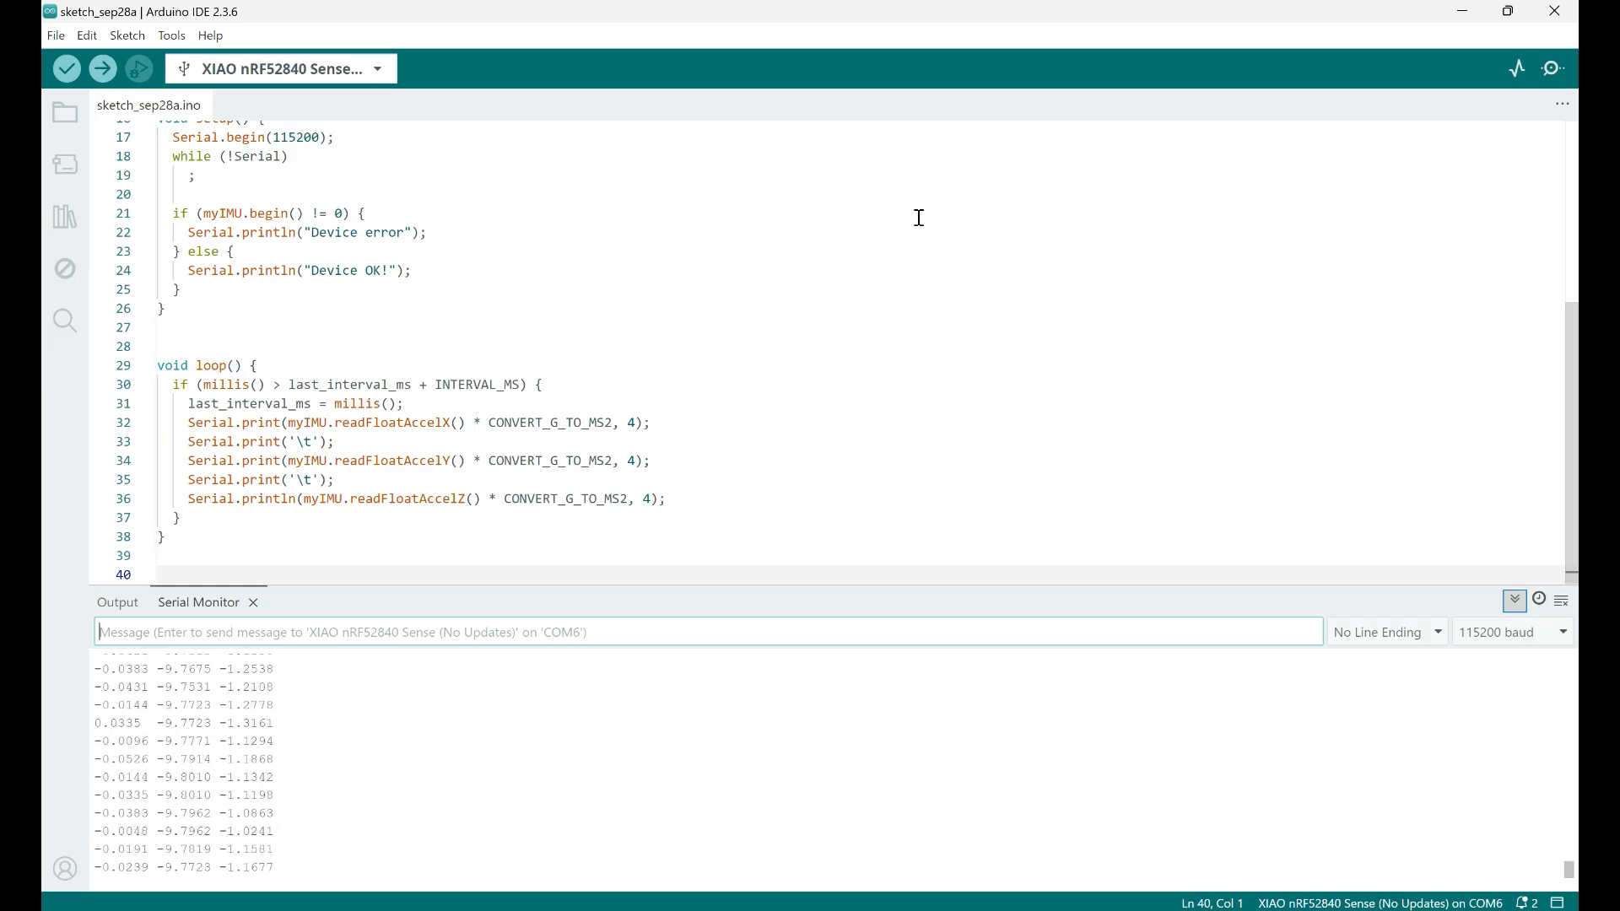
# Return to the Seeed Studio guide in the browser and copy the edge-impulse-data-forwarder command from Step 5
pyautogui.click(958, 325)
pyautogui.hotkey('alt', 'Tab')
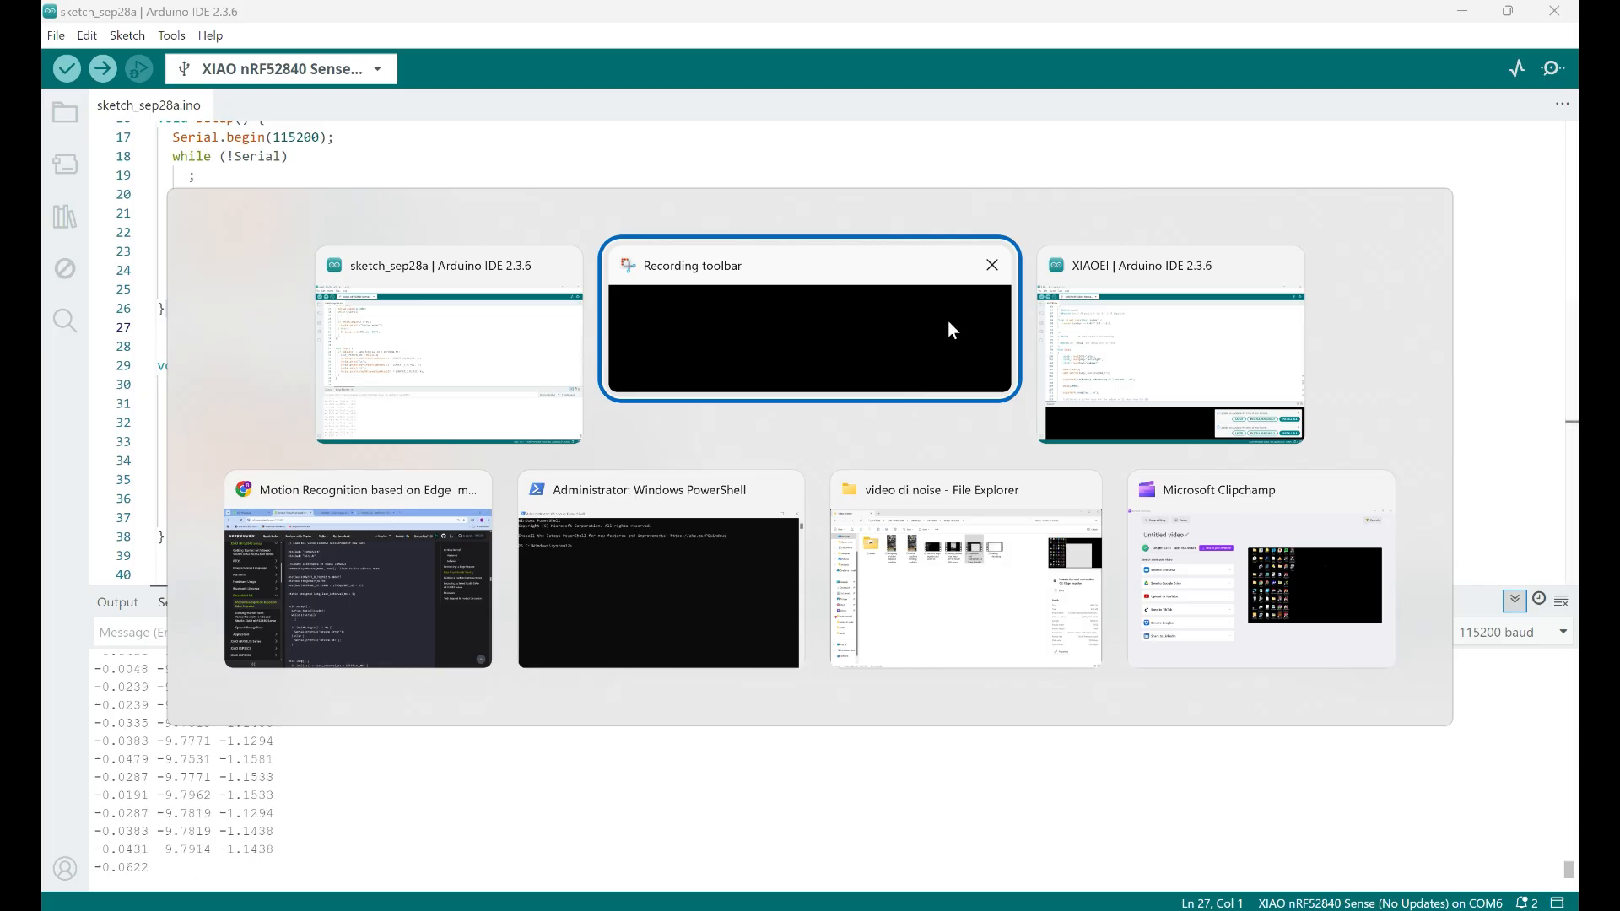
pyautogui.hotkey('alt', 'Tab')
pyautogui.hotkey('alt', 'Tab')
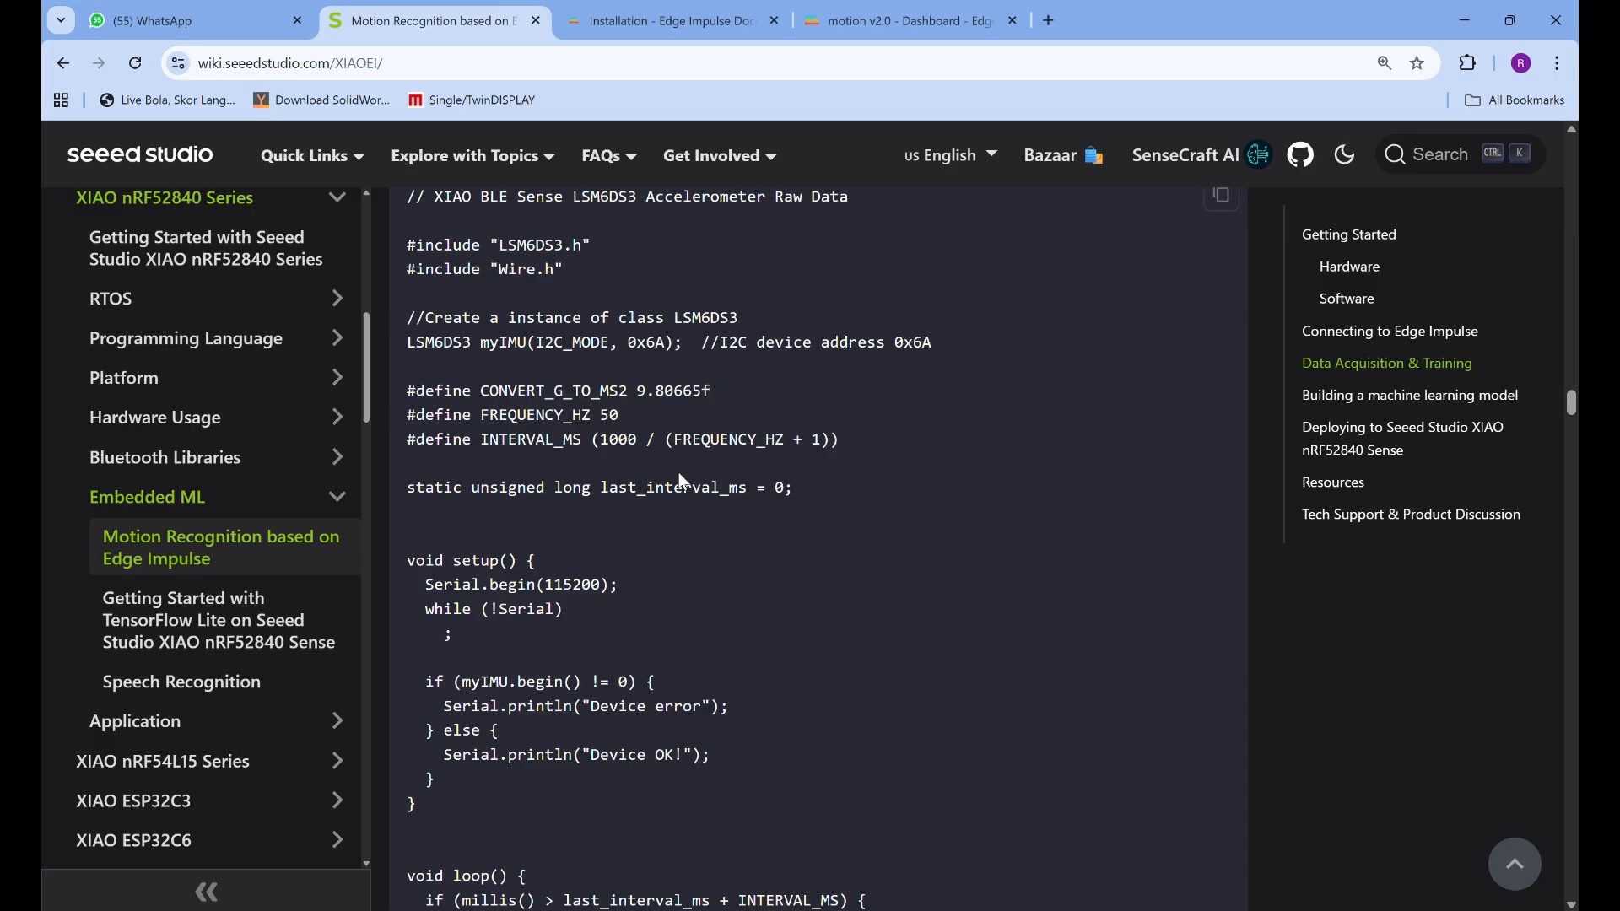
pyautogui.scroll(-10, 756, 397)
pyautogui.scroll(-3, 754, 412)
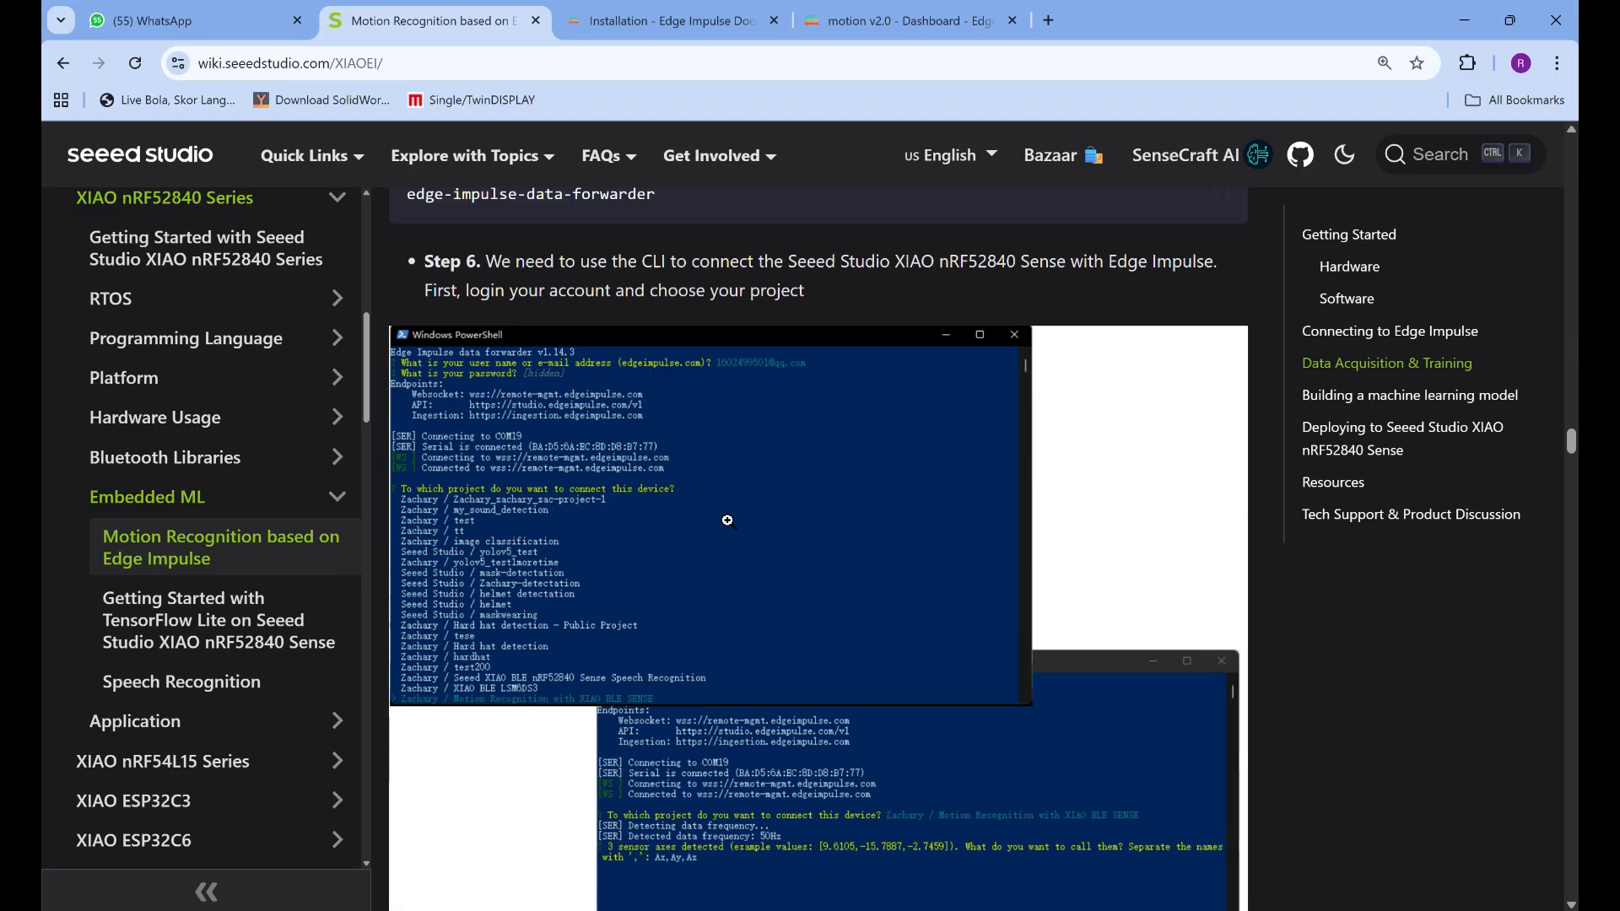
pyautogui.scroll(3, 726, 519)
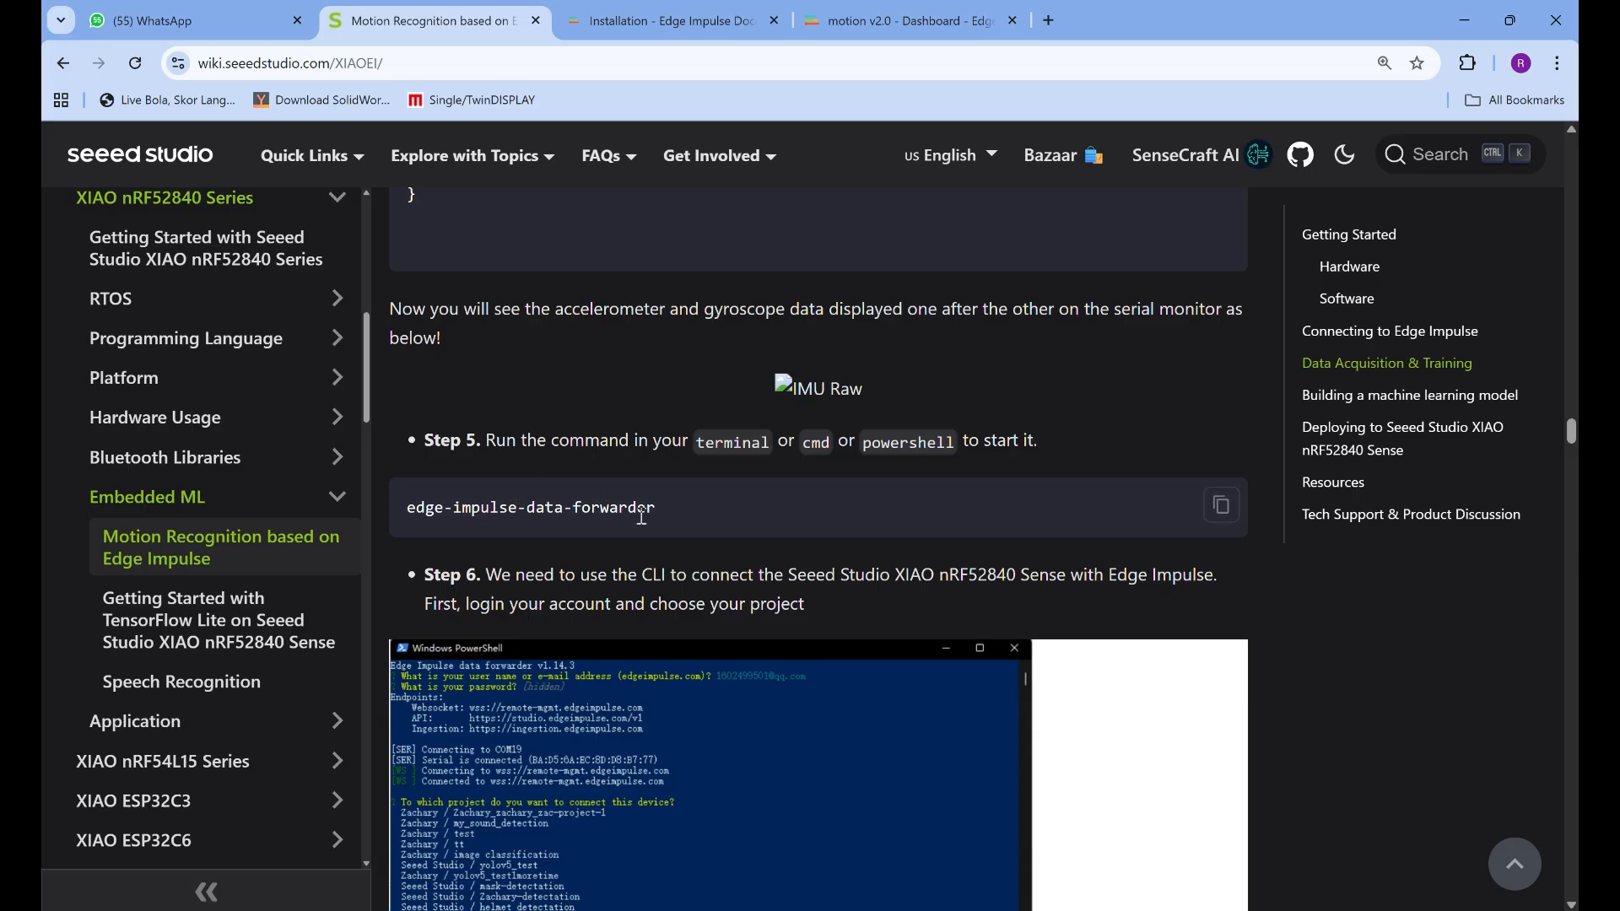
pyautogui.click(1219, 519)
# Switch to the Administrator PowerShell window and run edge-impulse-data-forwarder
pyautogui.hotkey('alt', 'Tab')
pyautogui.hotkey('alt', 'Tab')
pyautogui.hotkey('alt', 'Tab')
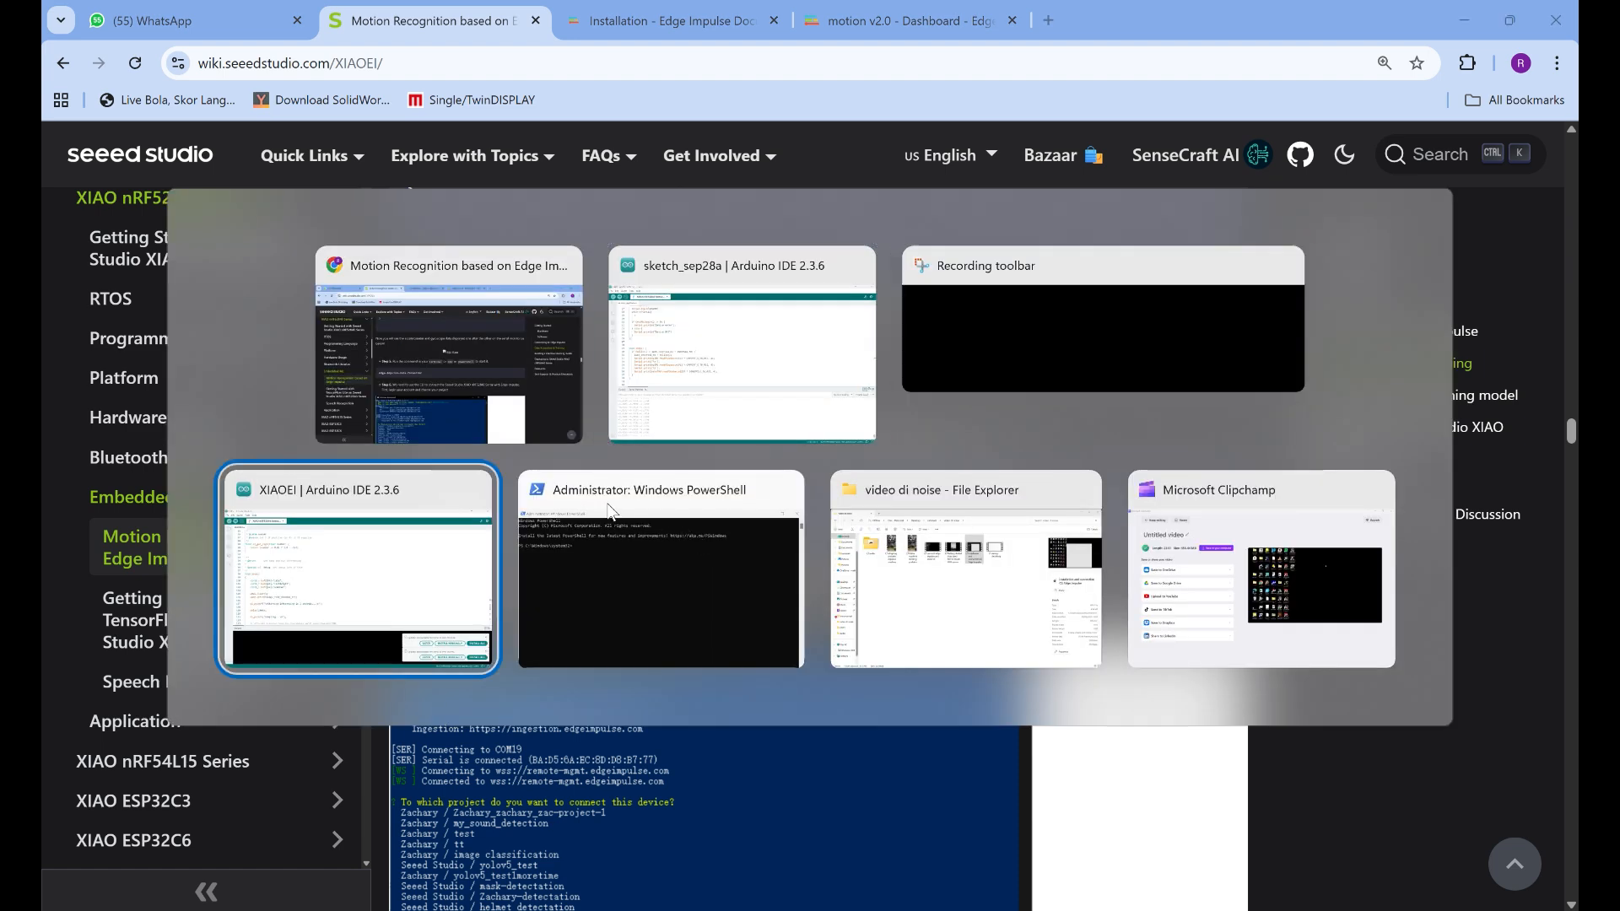
pyautogui.click(606, 504)
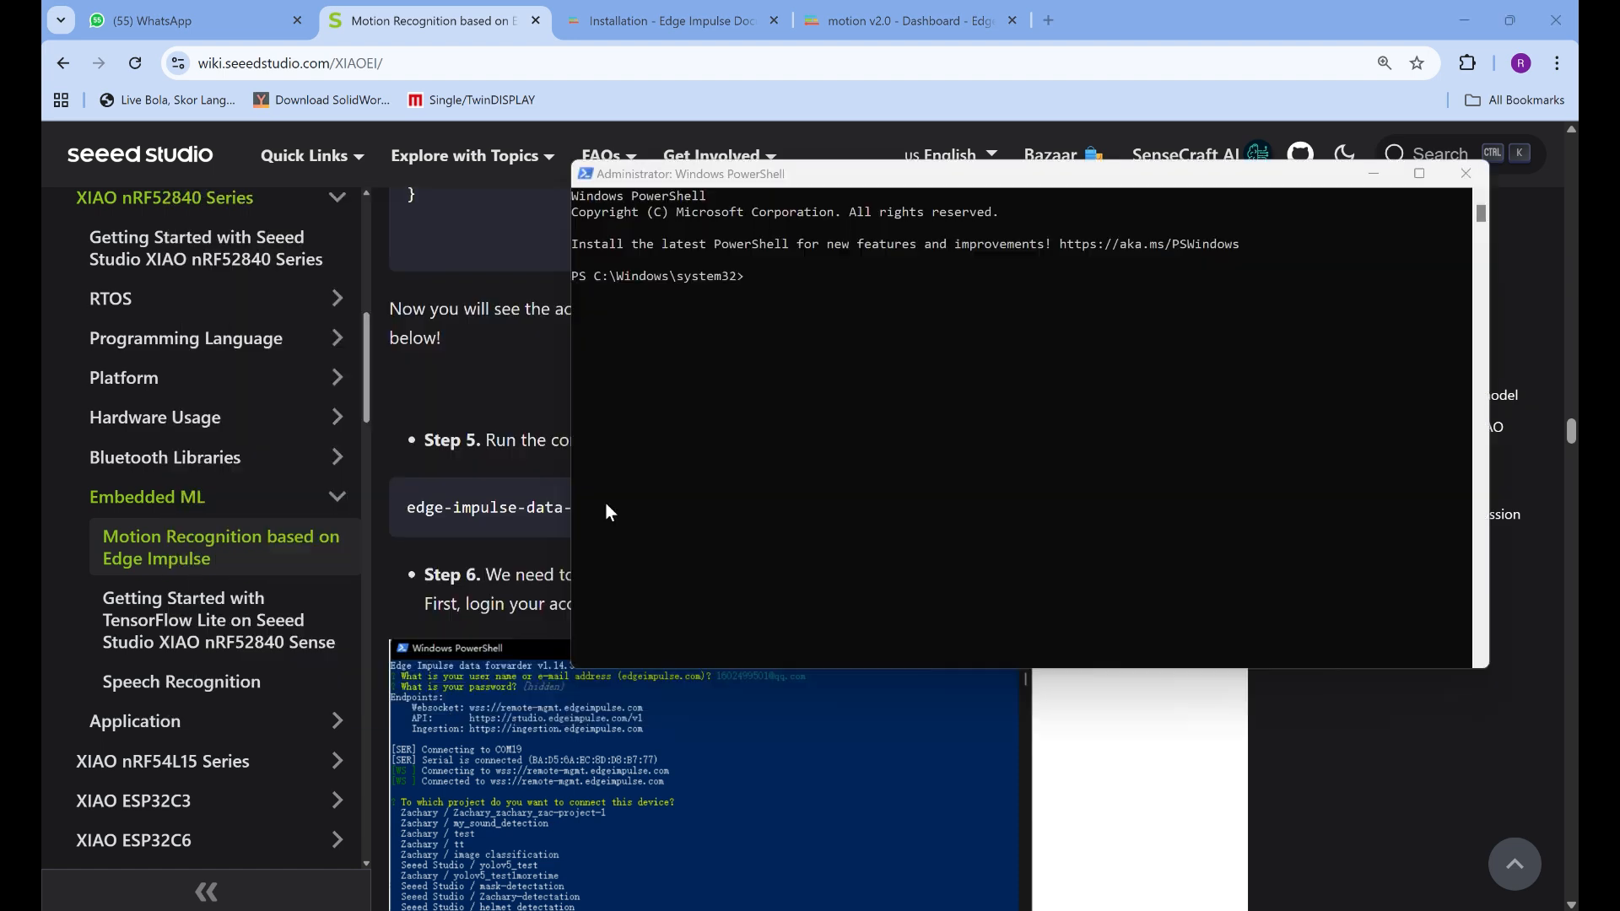
pyautogui.rightClick(786, 306)
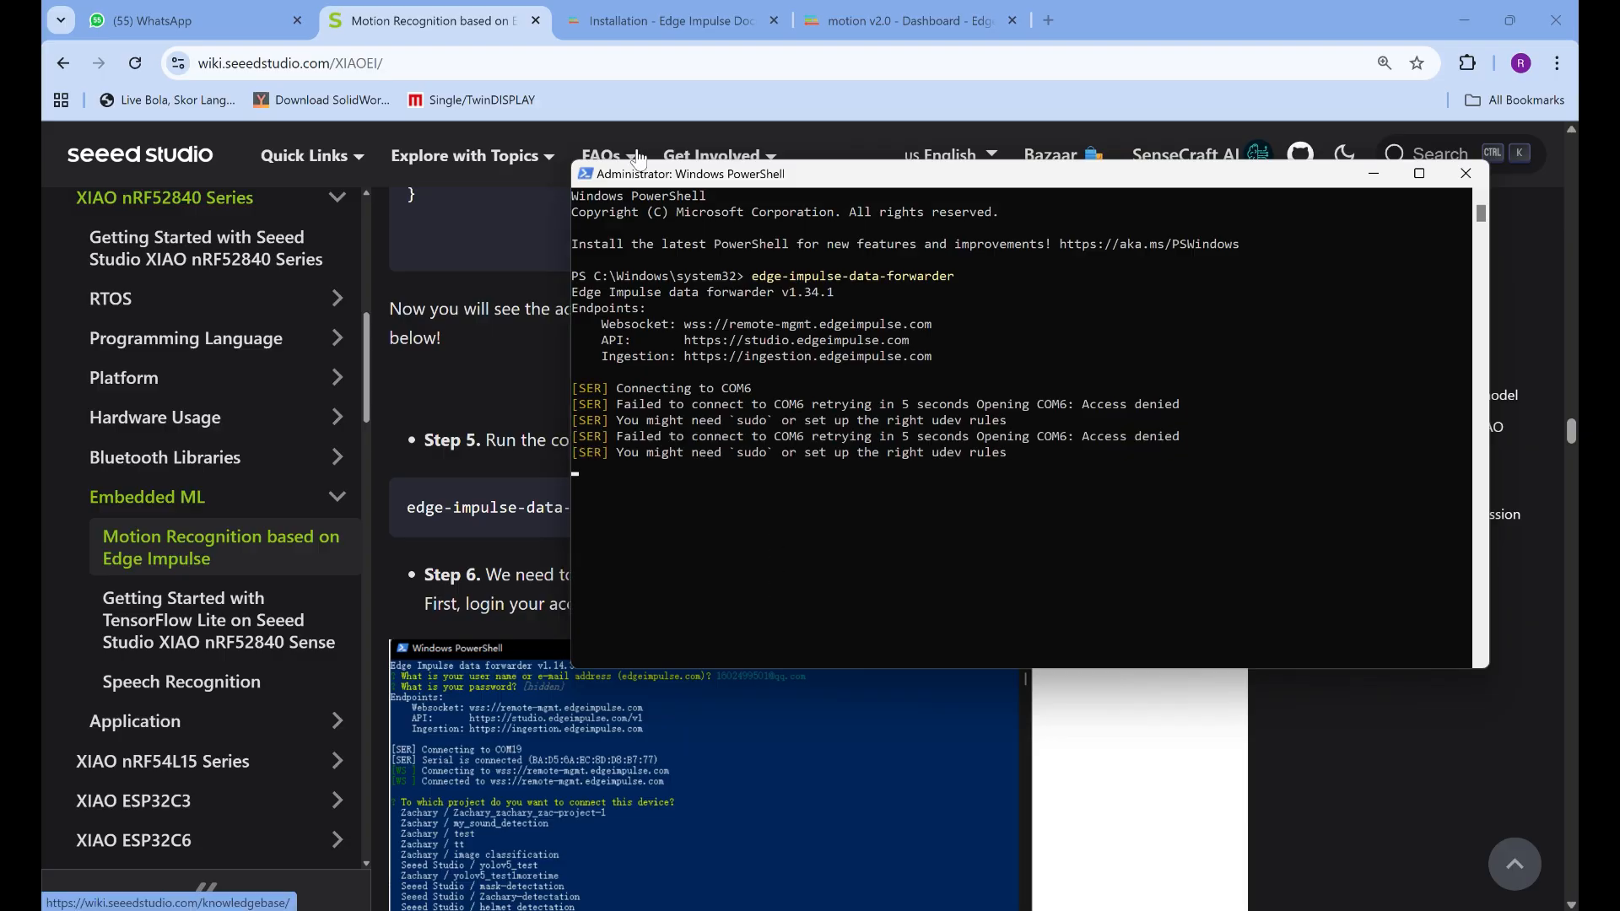
# Close the Serial Monitor of sketch_sep28a in Arduino IDE to free COM6, and return to PowerShell
pyautogui.moveTo(1113, 909)
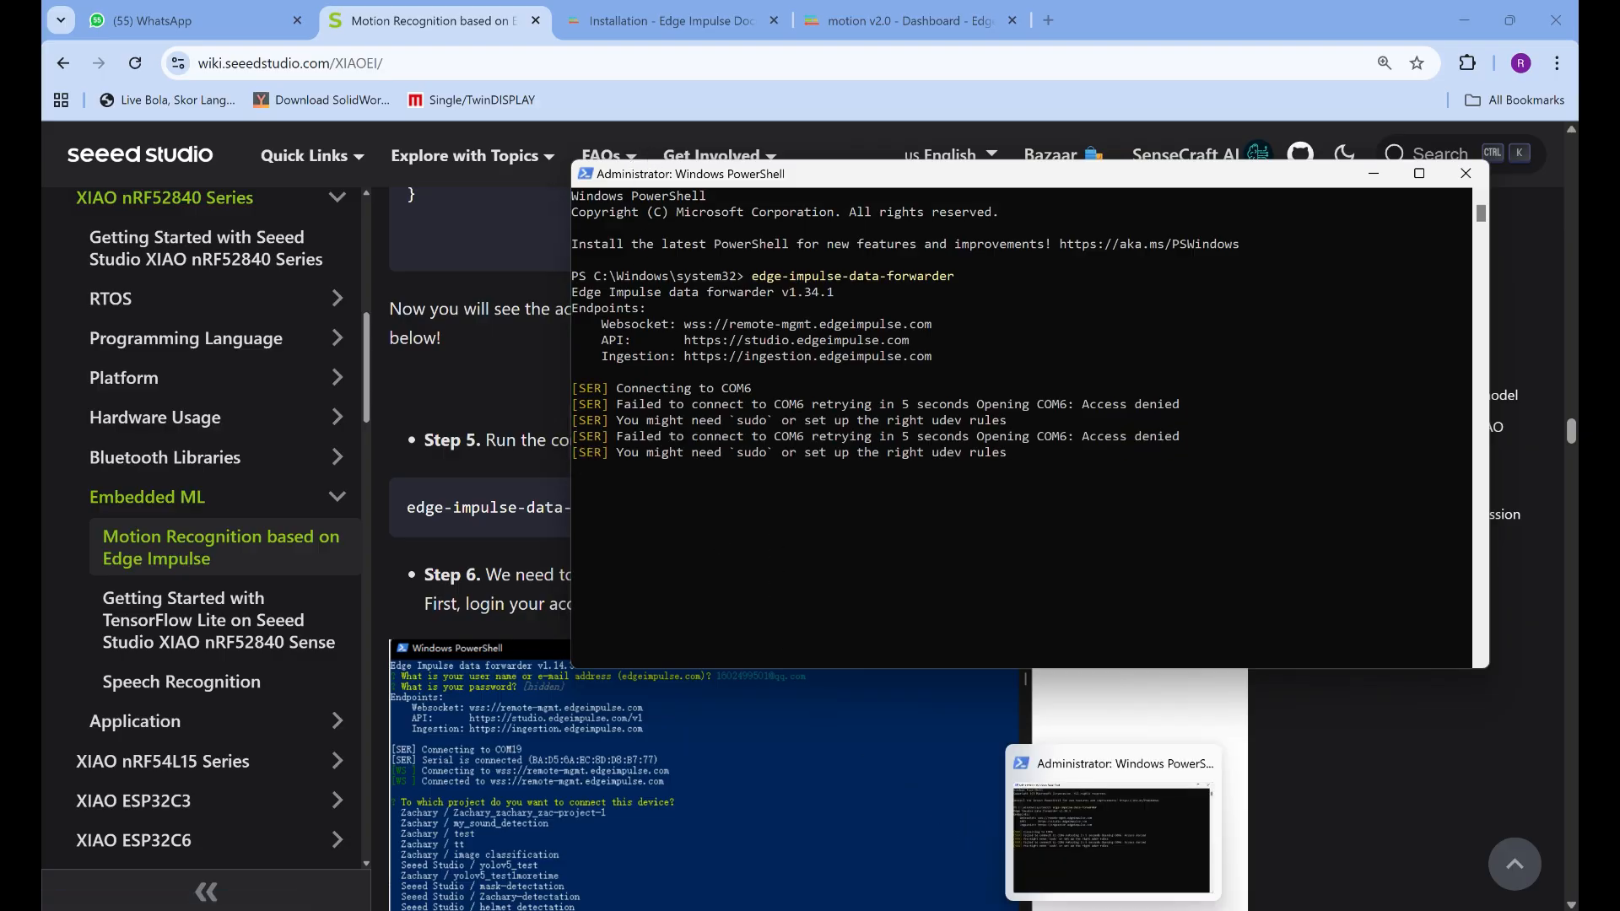
pyautogui.click(1221, 846)
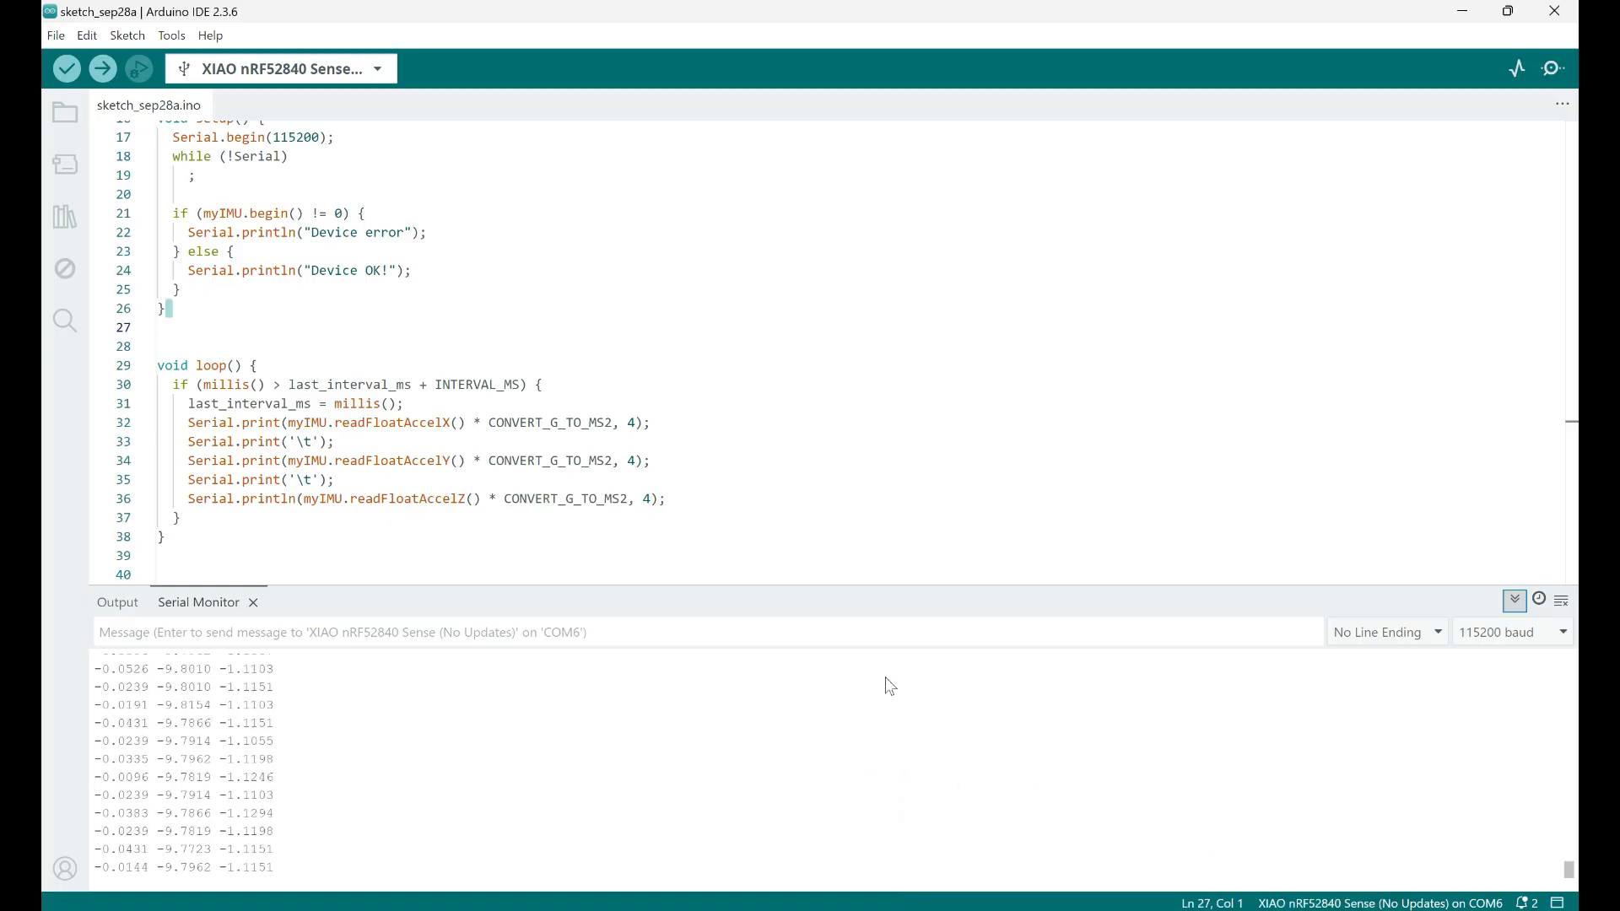
pyautogui.click(253, 602)
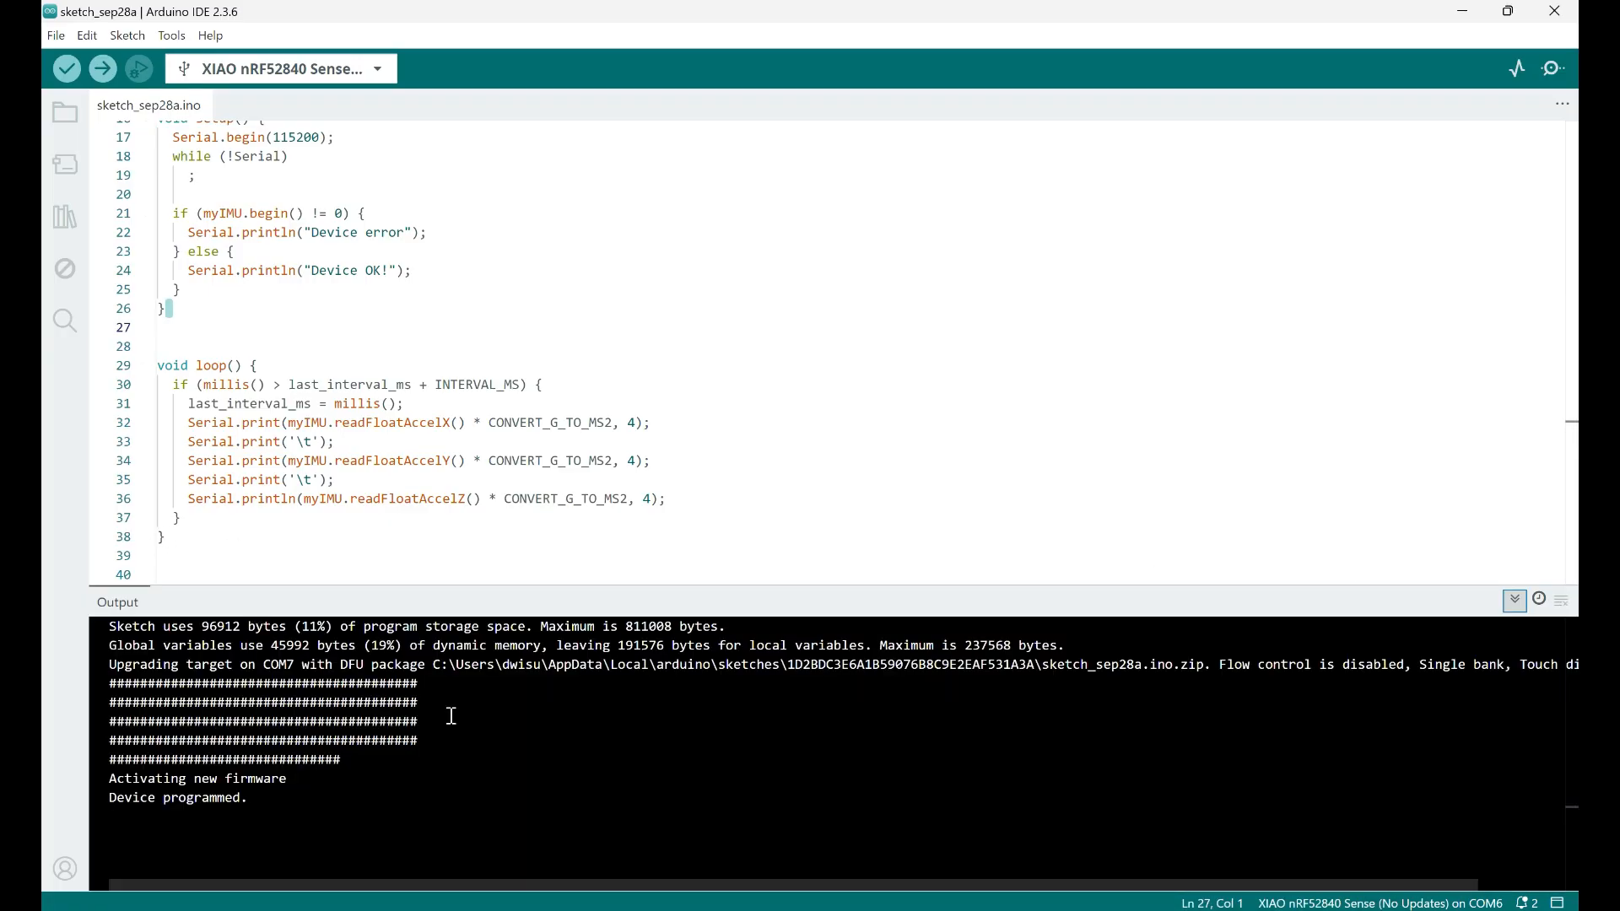
pyautogui.hotkey('alt', 'Tab')
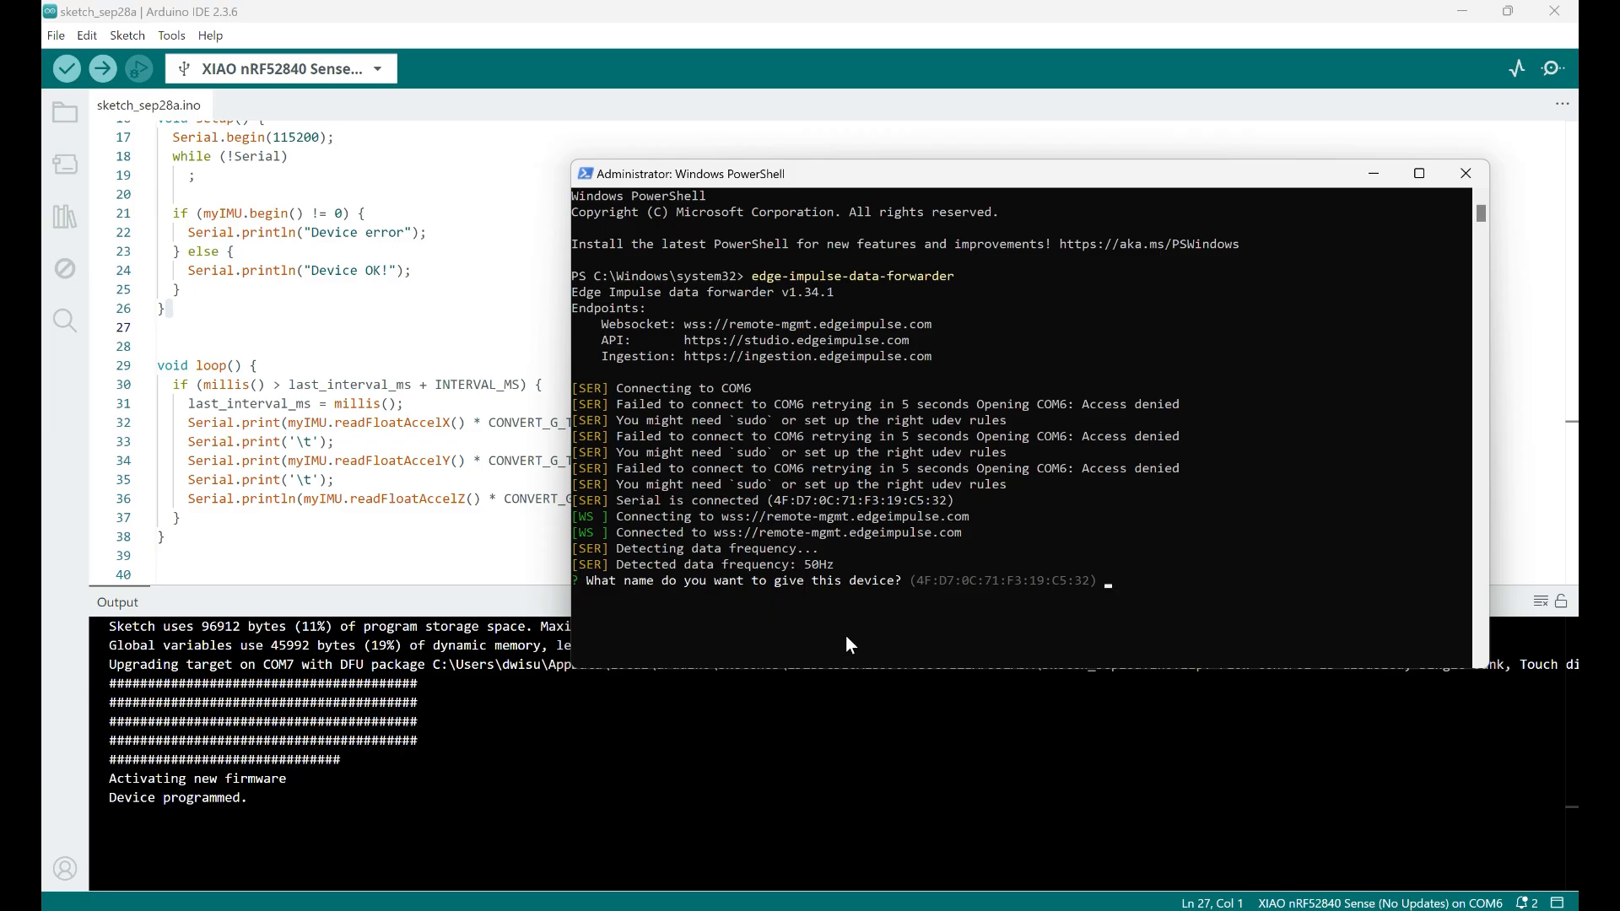
# Name the connected device "Xiao seeed nrf" in the data forwarder and maximize the PowerShell window
pyautogui.write('Xiao seeed nrf')
pyautogui.press('Return')
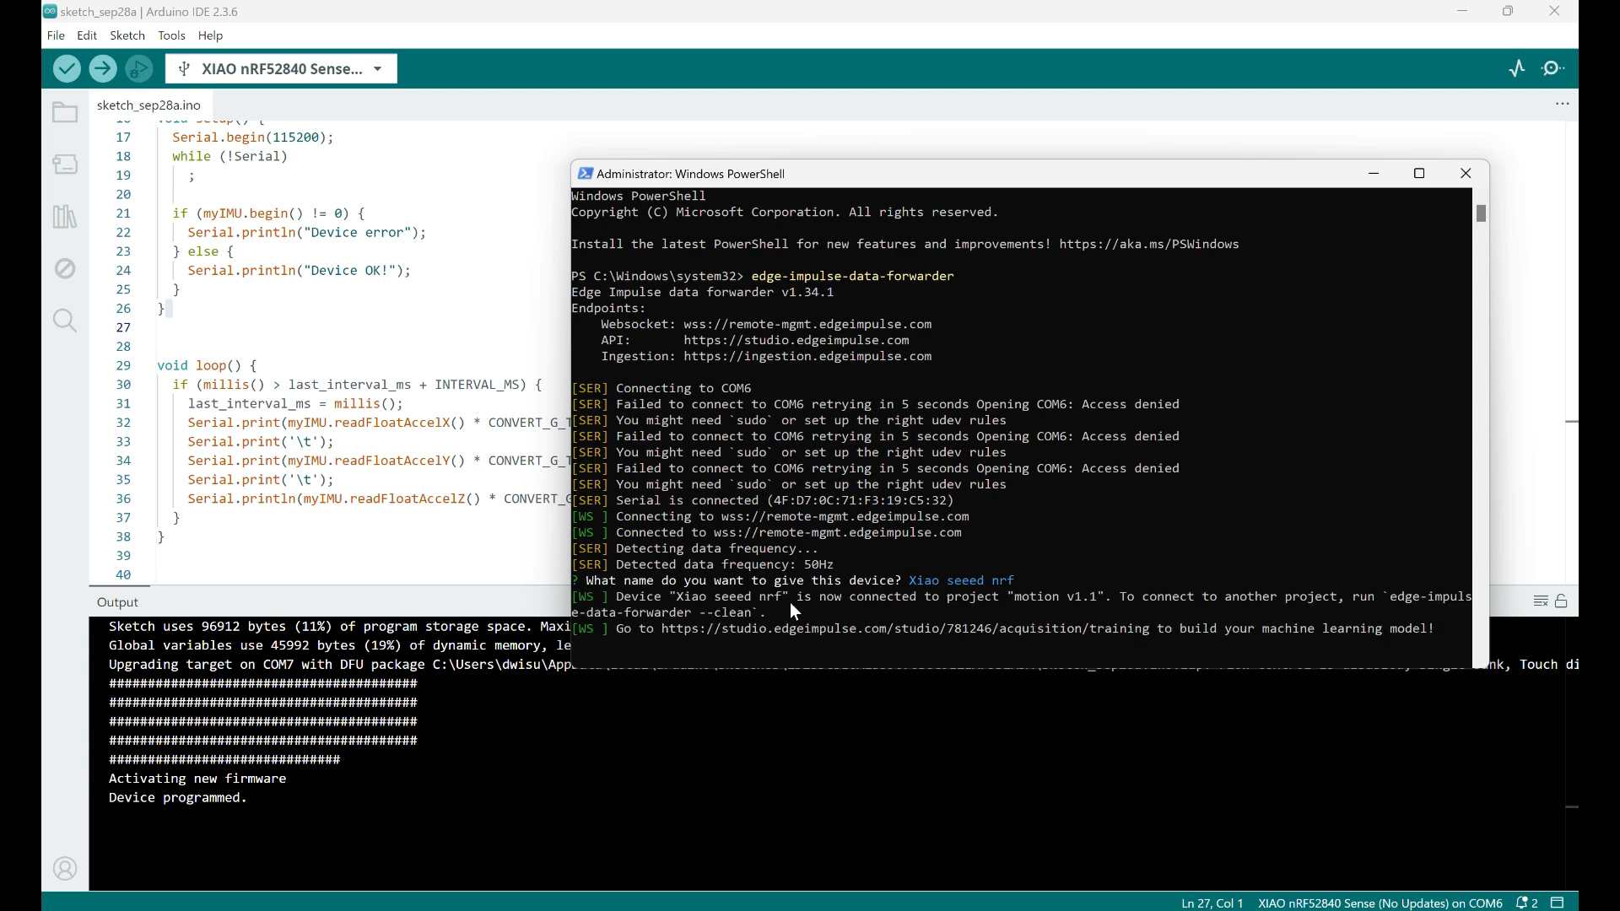
pyautogui.scroll(-2, 793, 601)
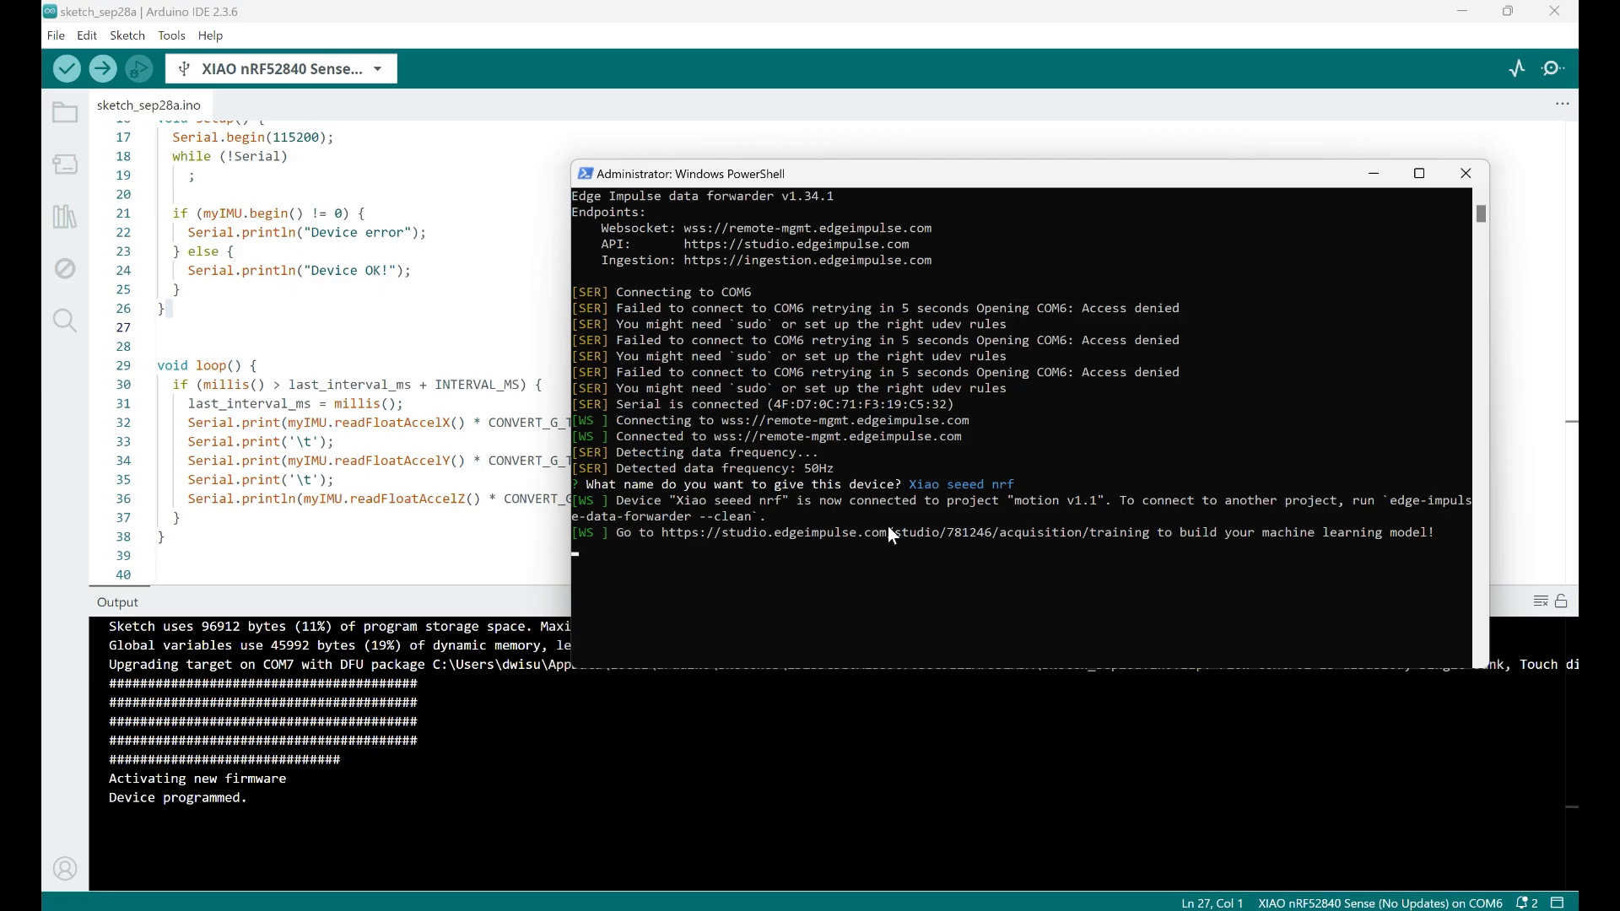
pyautogui.click(1419, 173)
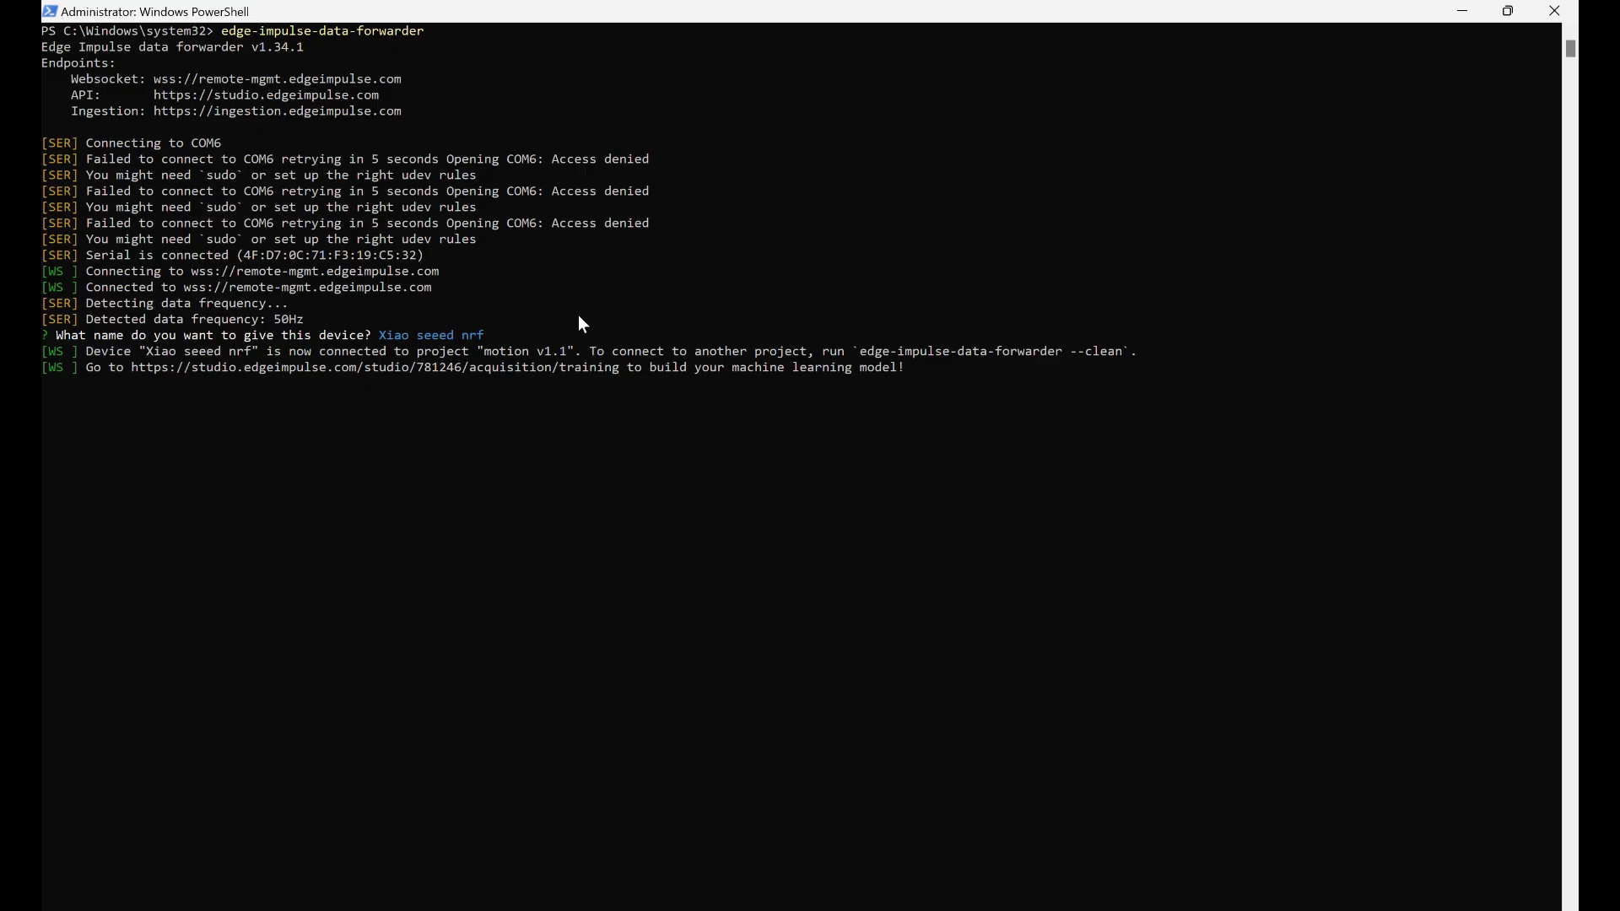
# Switch to the motion v2.0 dashboard in Edge Impulse Studio in the browser and open the account's project list
pyautogui.press('capslock')
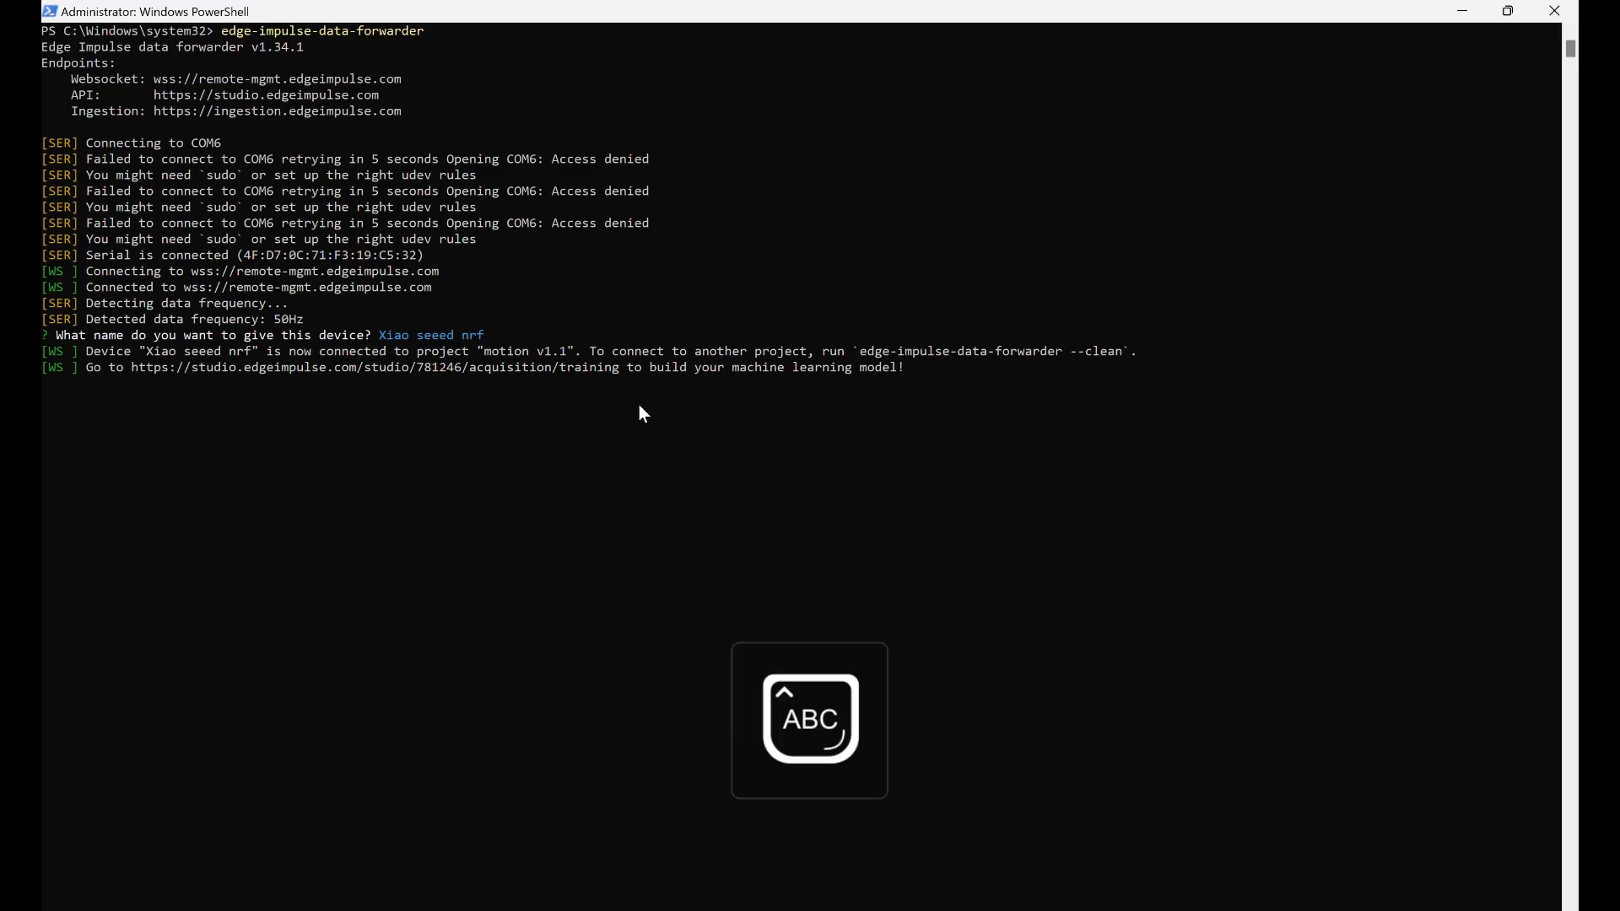
pyautogui.hotkey('alt', 'Tab')
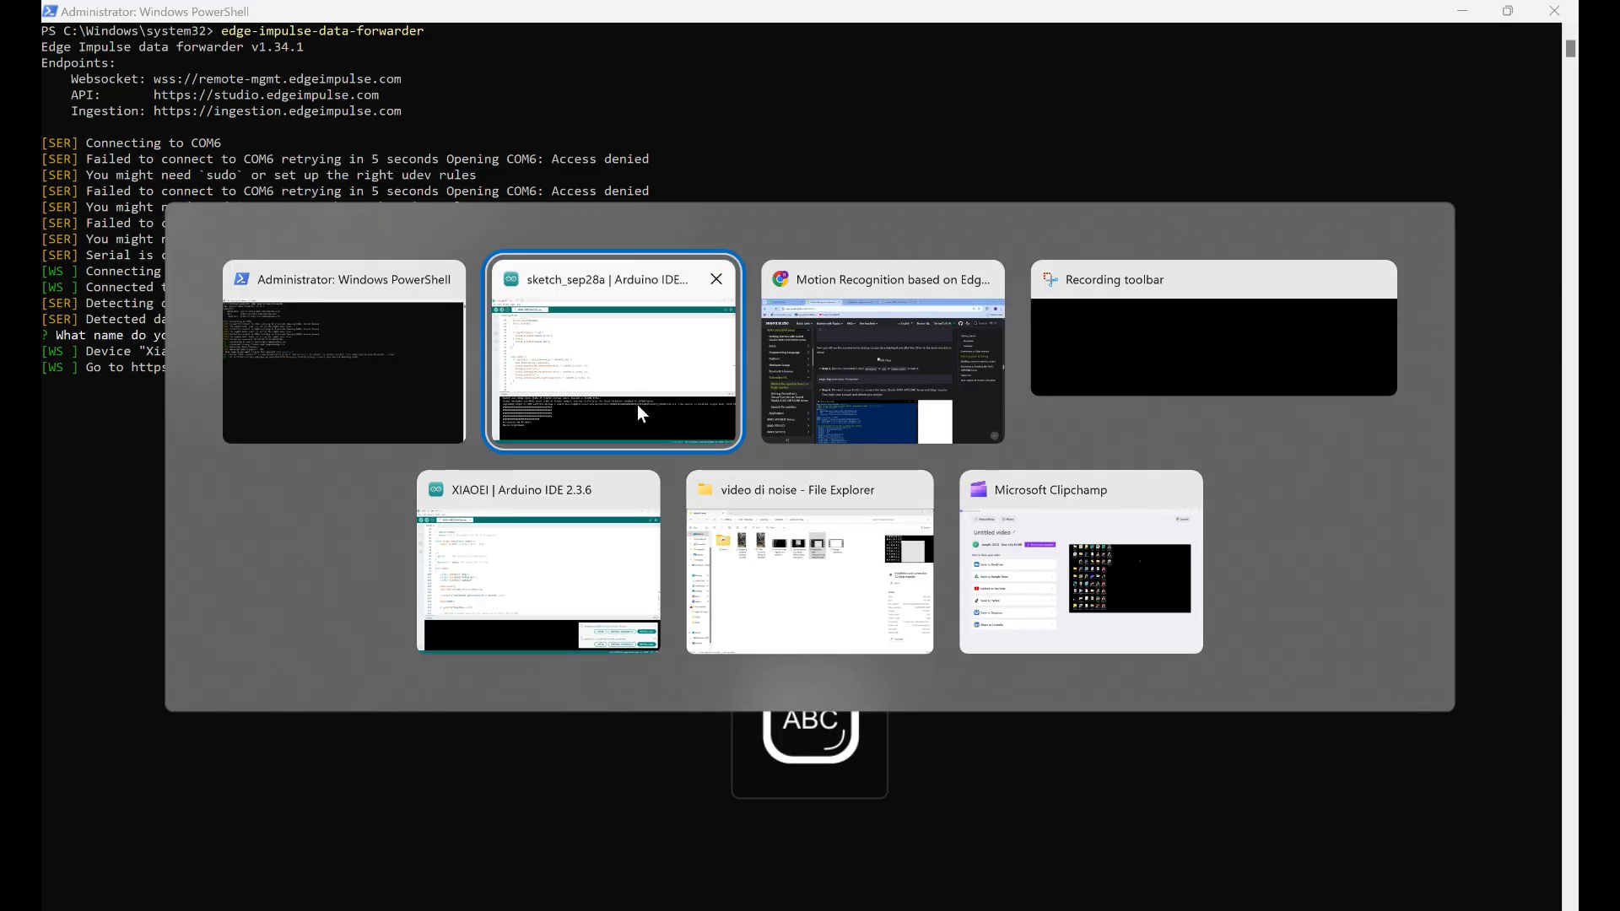
pyautogui.hotkey('alt', 'Tab')
pyautogui.hotkey('ctrl', 'Tab')
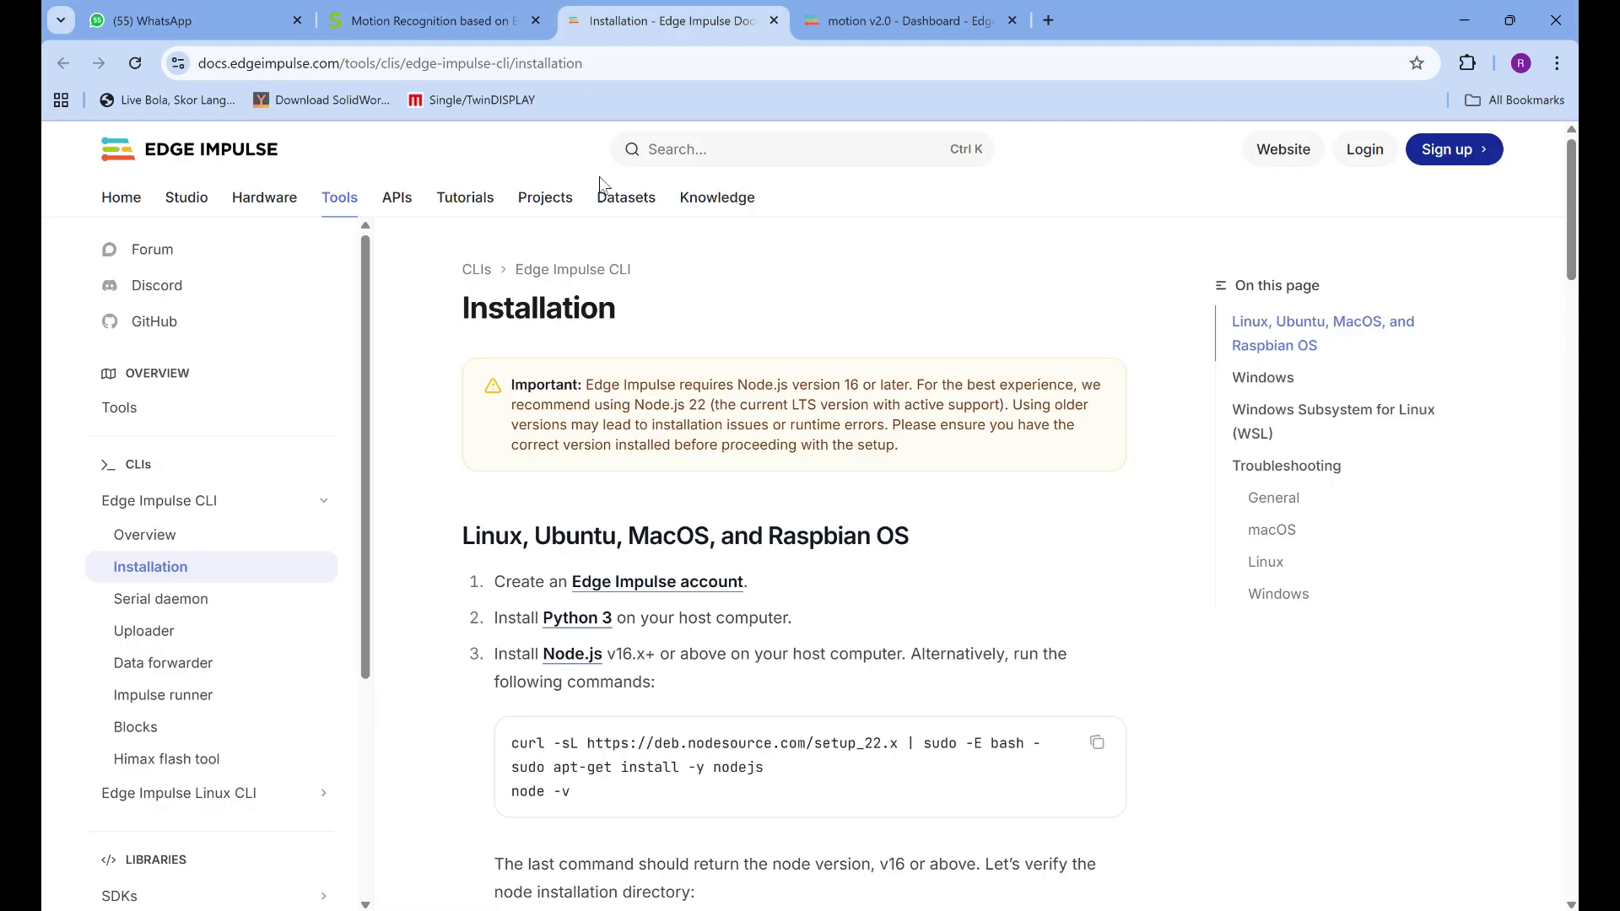
pyautogui.click(916, 26)
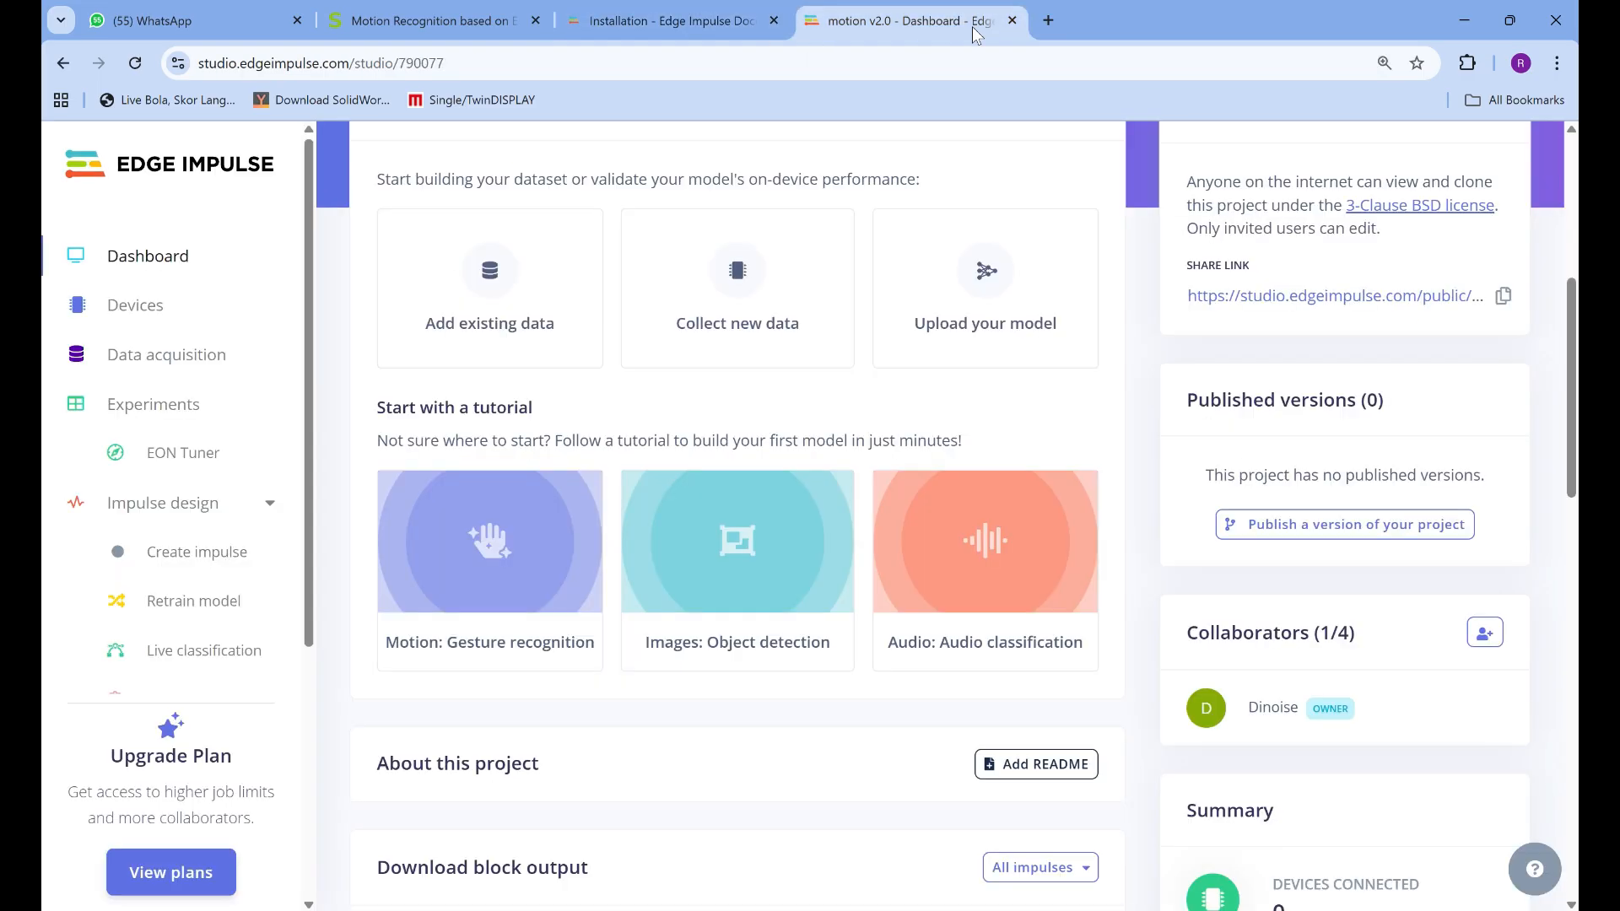
pyautogui.scroll(6, 859, 403)
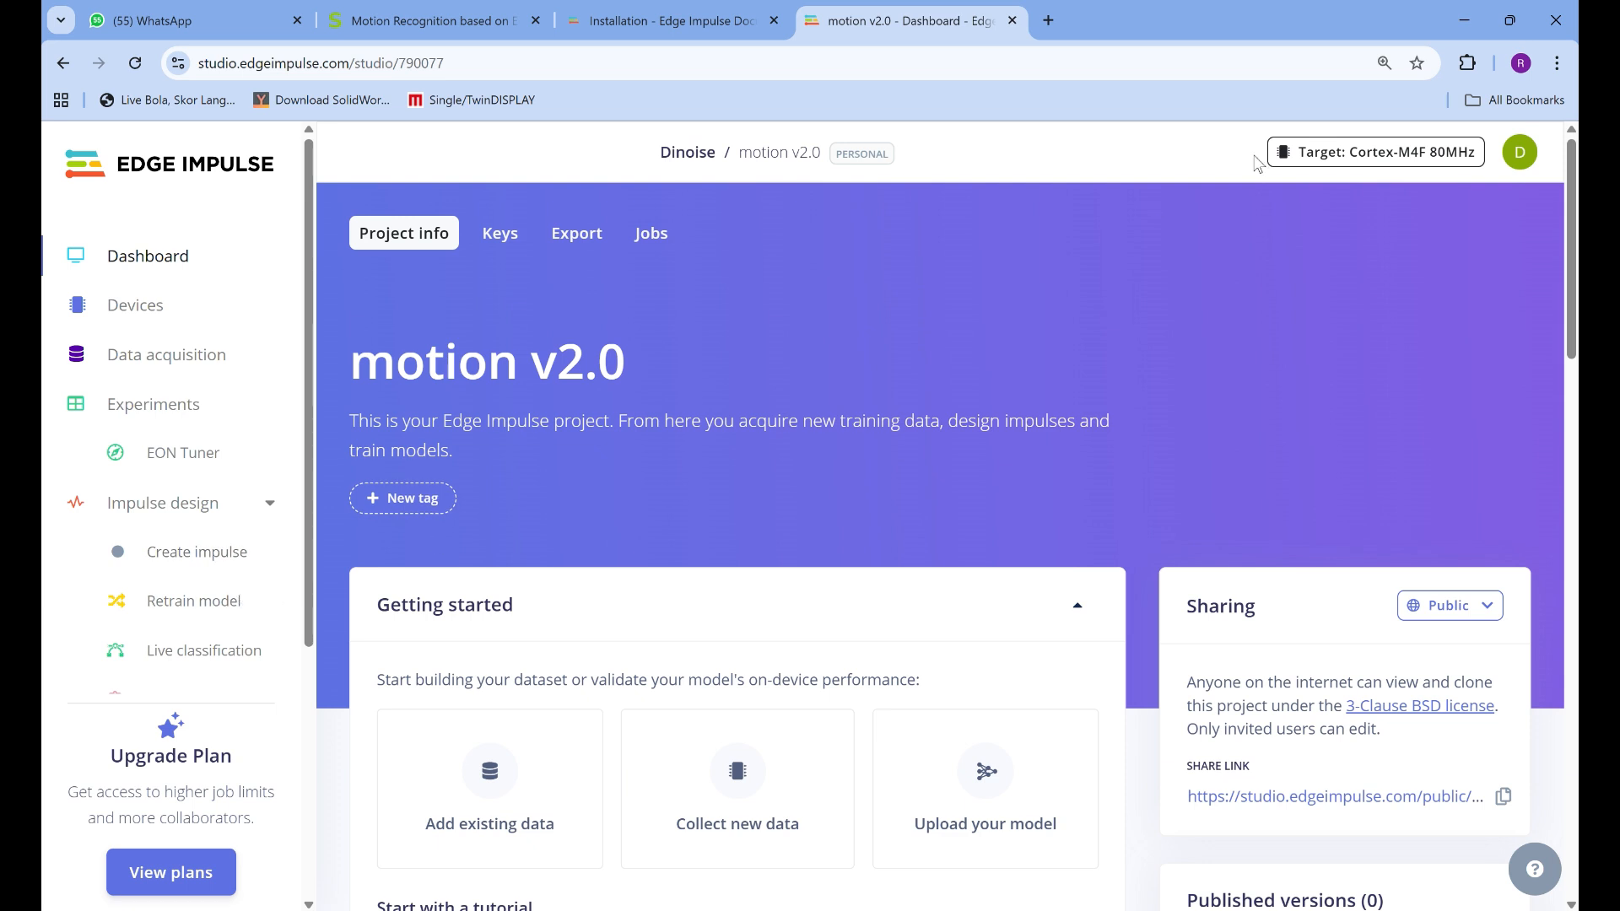
pyautogui.click(1524, 161)
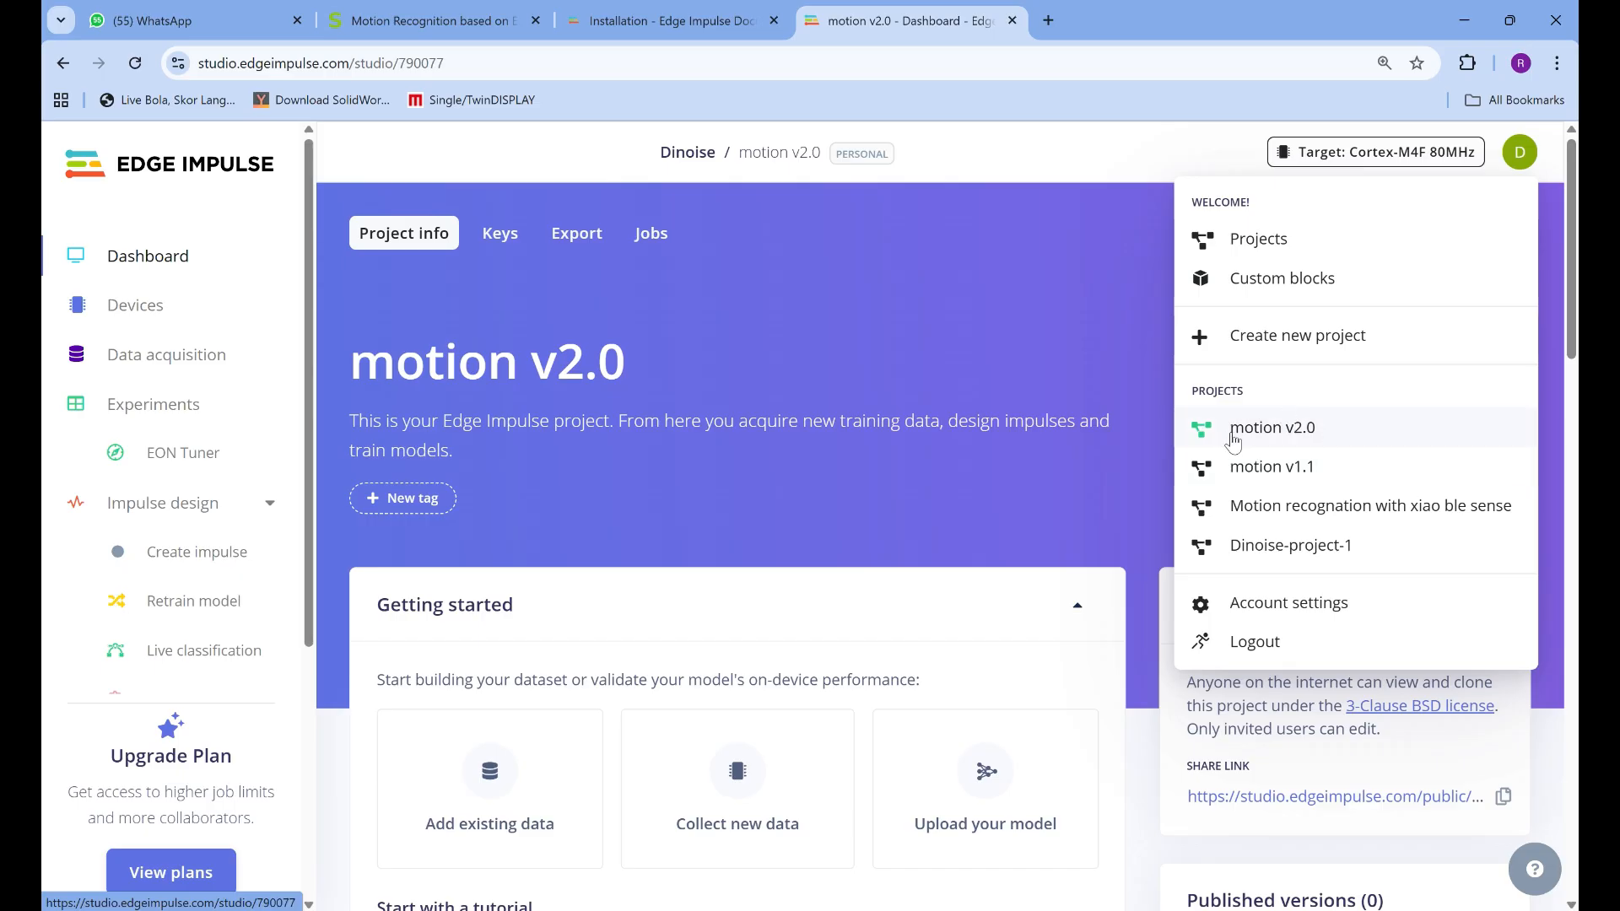
# Look through the Edge Impulse CLI documentation, reading the Installation page and the Uploader page
pyautogui.click(589, 26)
pyautogui.scroll(-5, 683, 405)
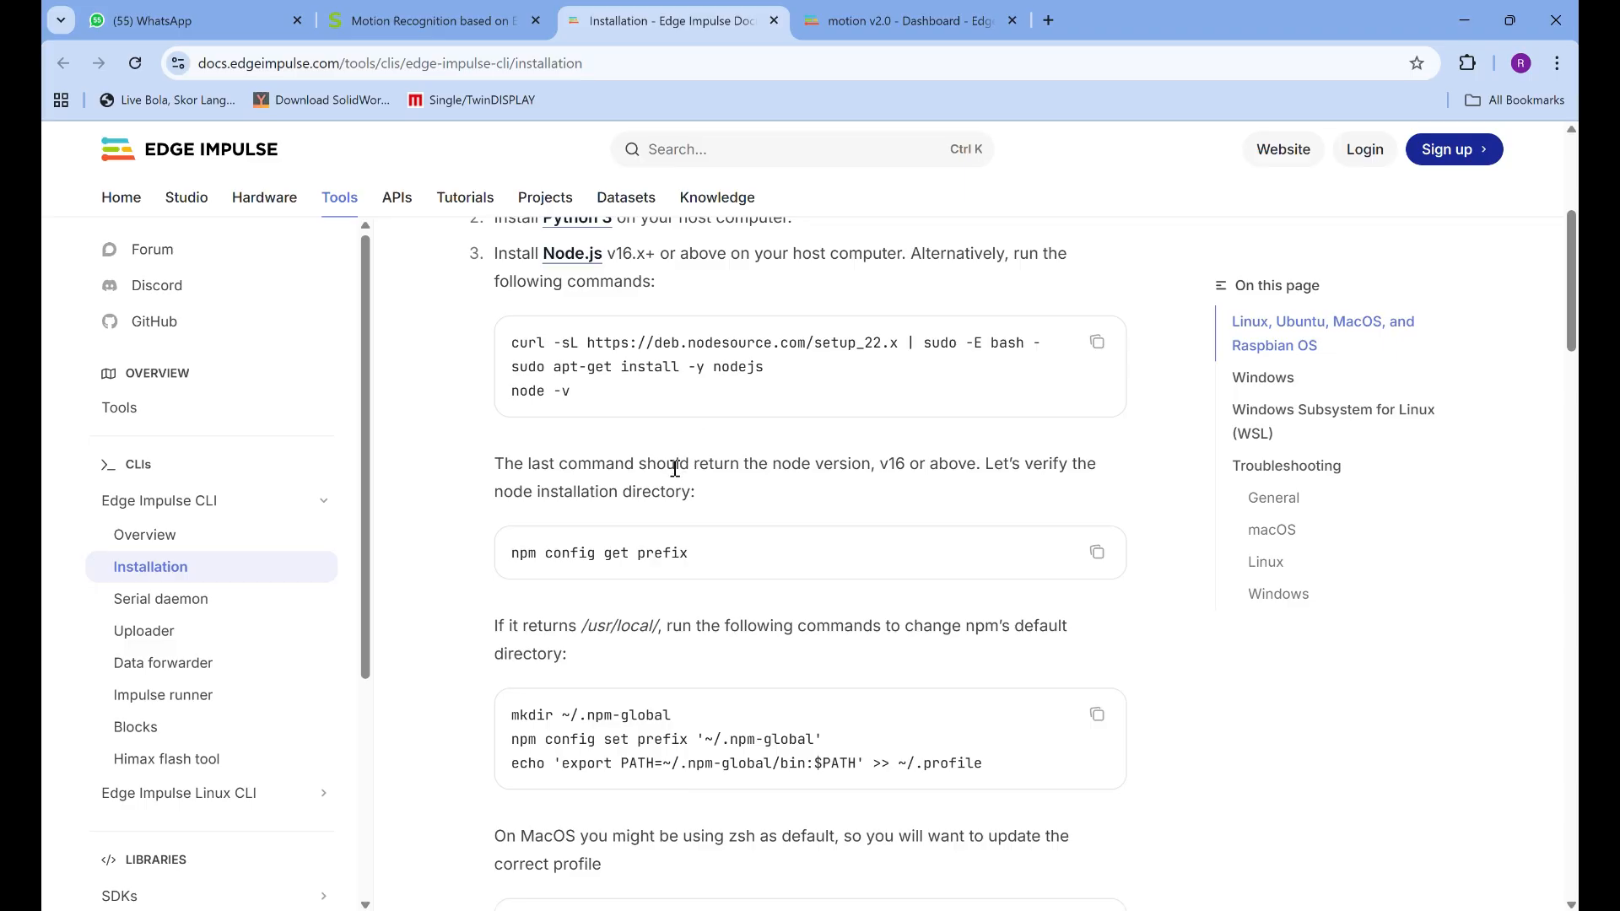
pyautogui.scroll(1, 674, 468)
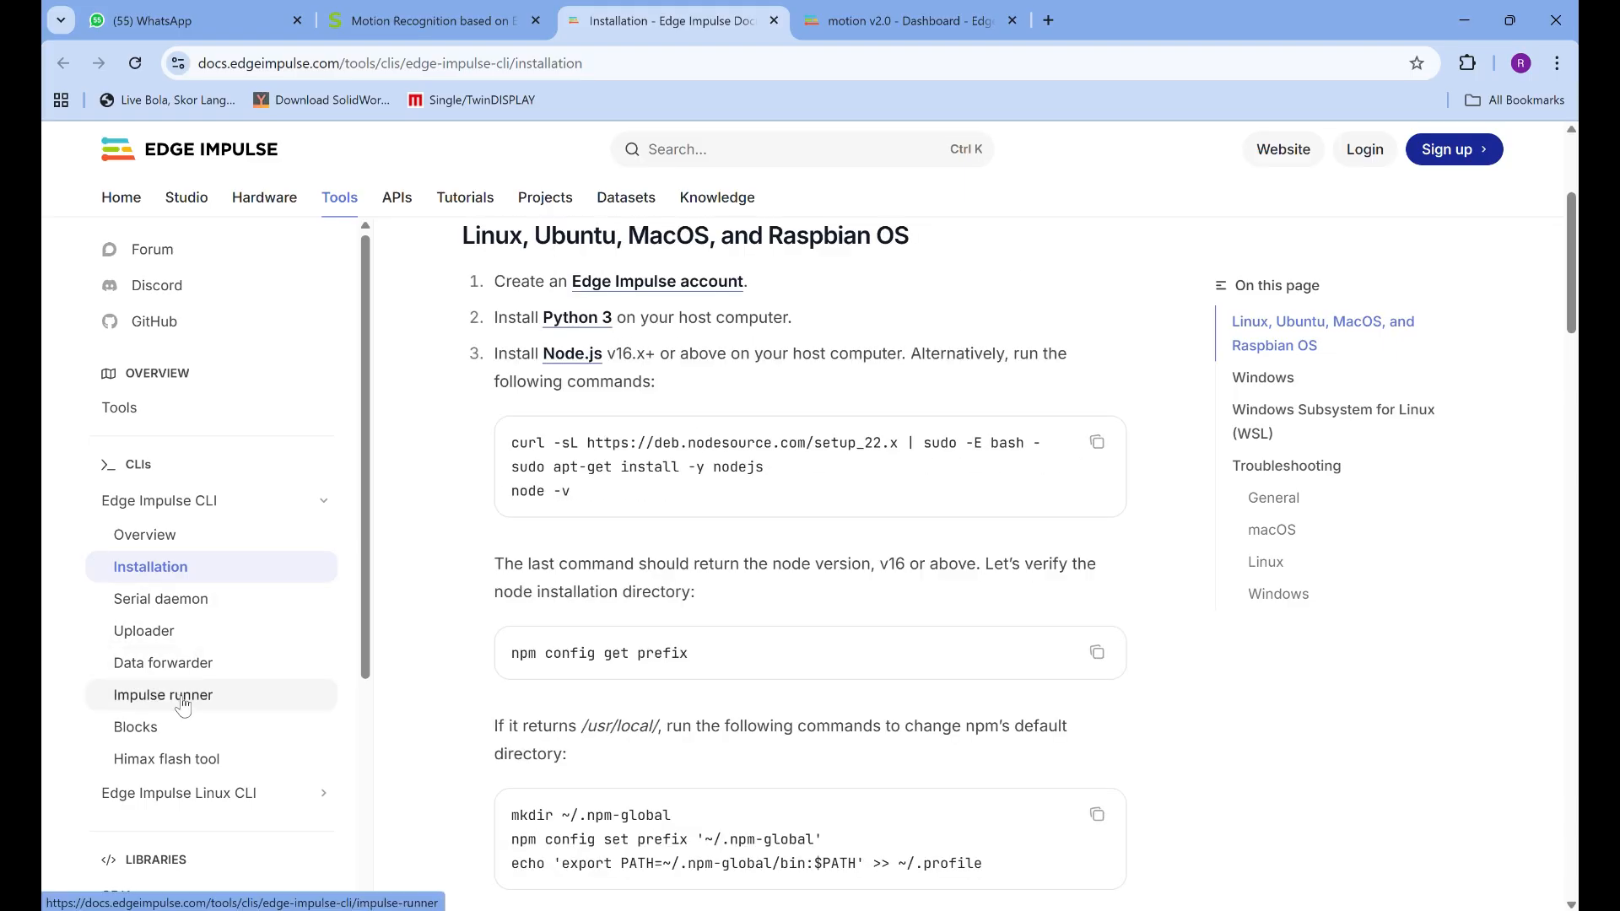
pyautogui.click(181, 635)
pyautogui.scroll(-14, 757, 666)
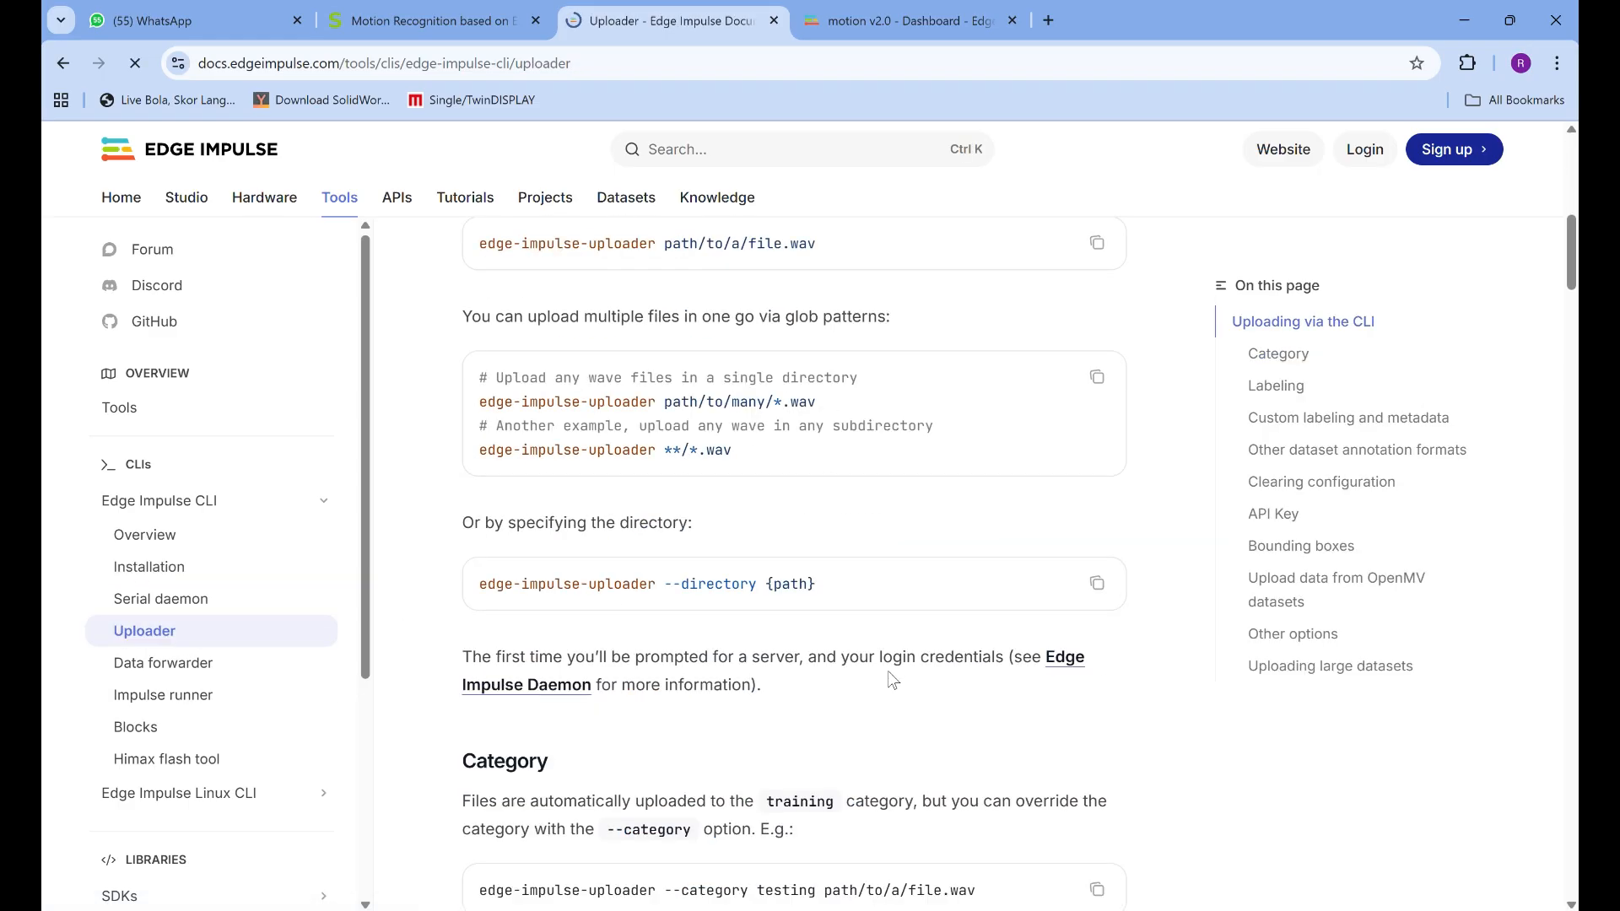
pyautogui.scroll(-5, 884, 685)
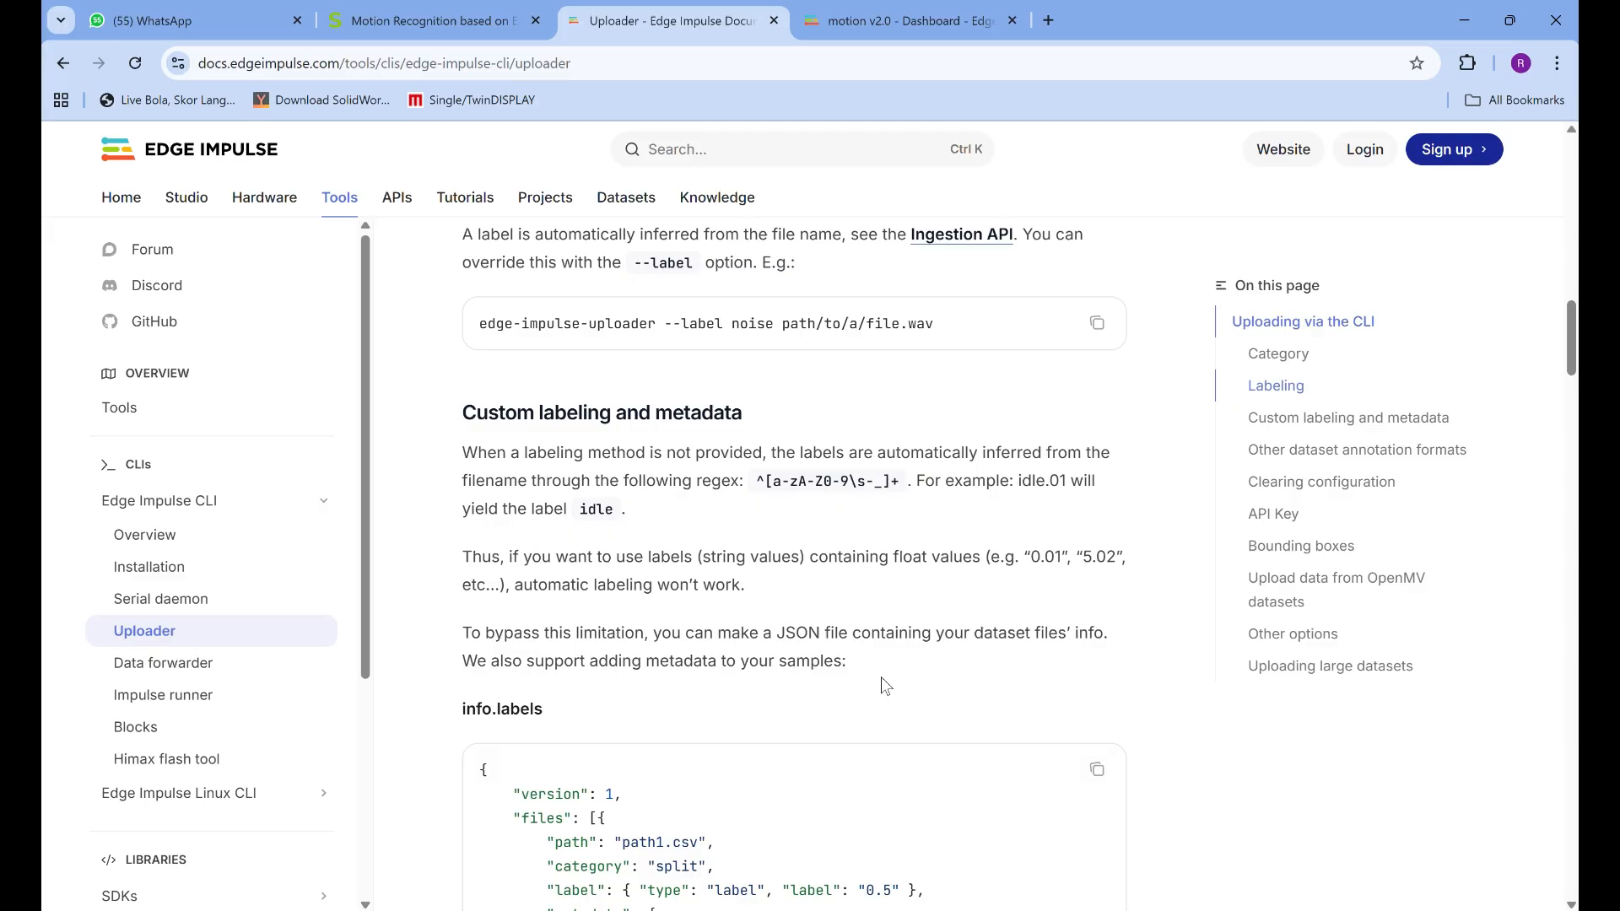
pyautogui.scroll(8, 881, 685)
pyautogui.scroll(8, 879, 685)
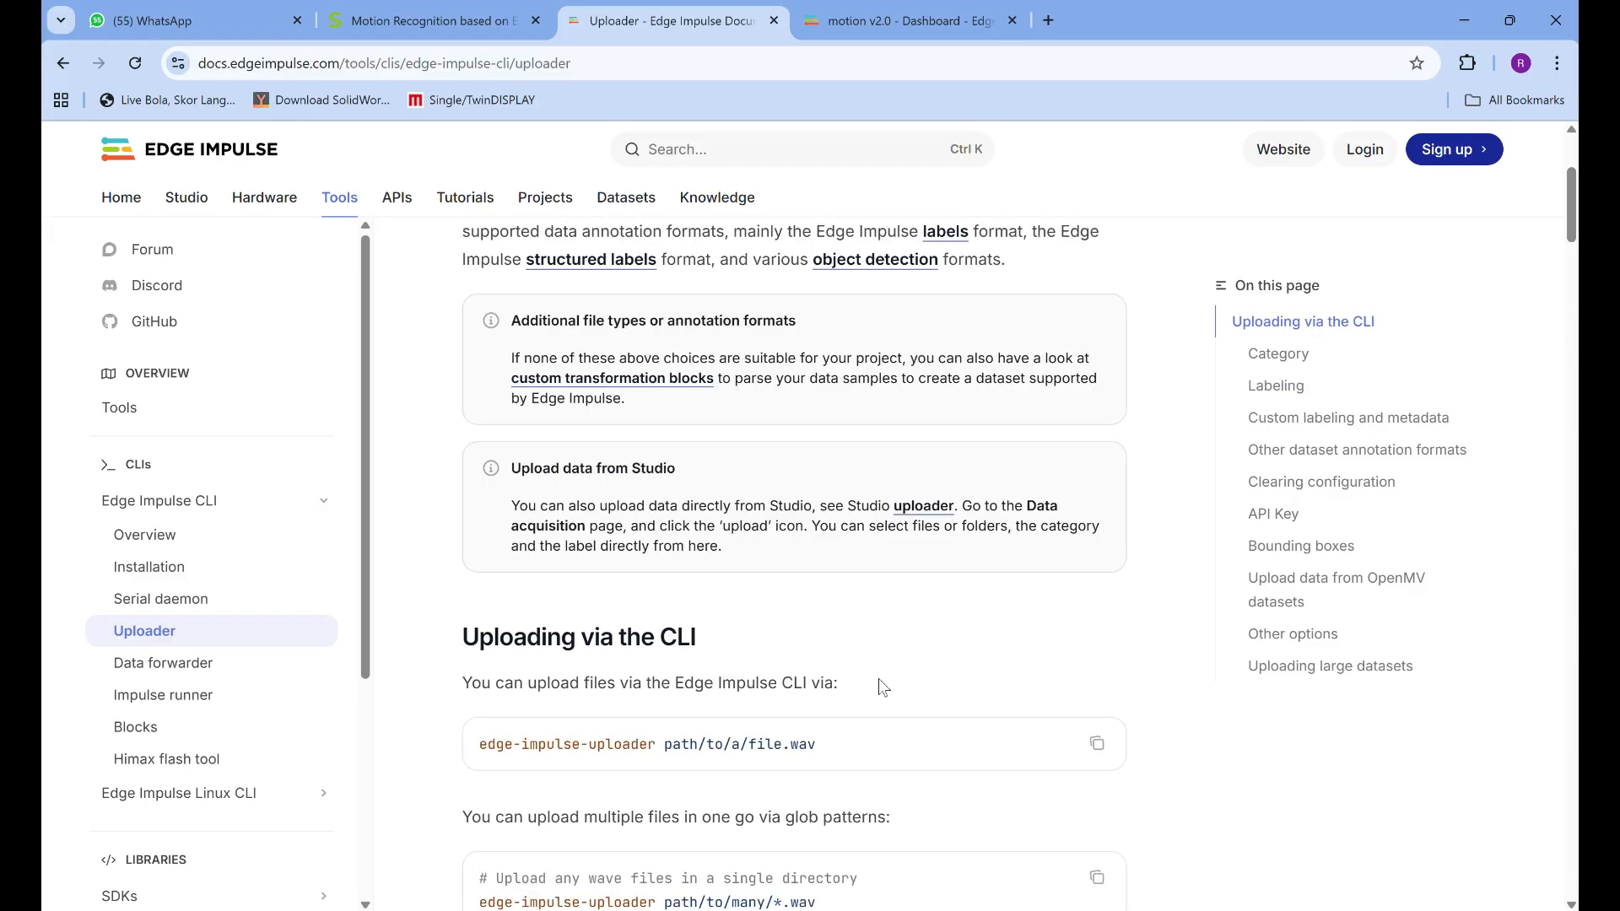
pyautogui.scroll(3, 882, 687)
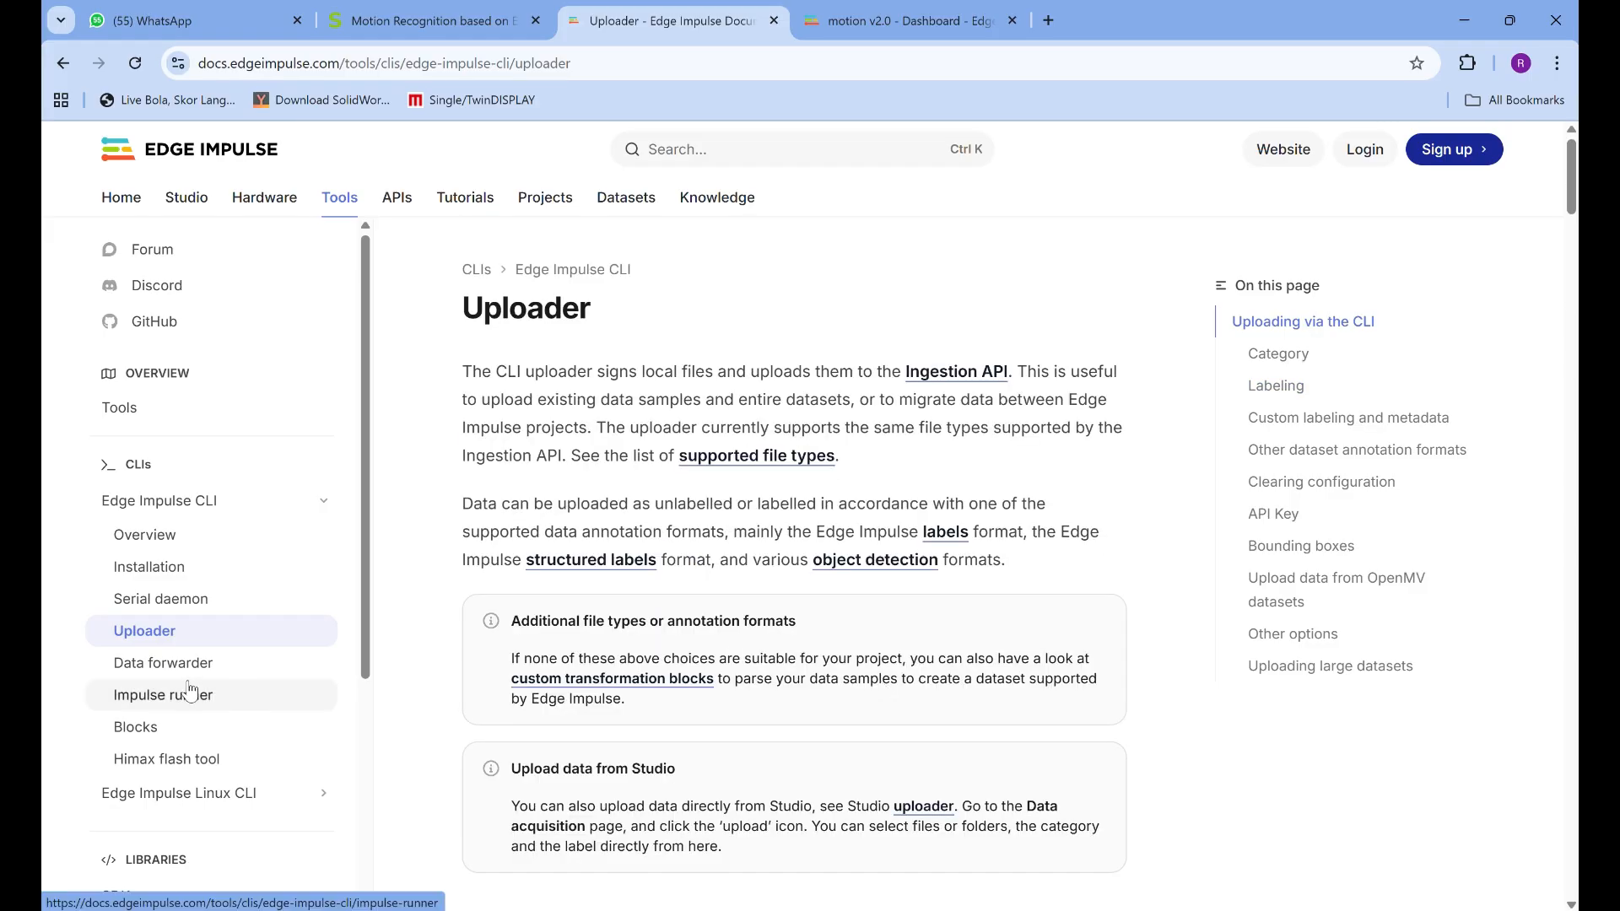
# Switch to the Administrator PowerShell window and copy the edge-impulse-data-forwarder --clean command from the forwarder output
pyautogui.hotkey('alt', 'Tab')
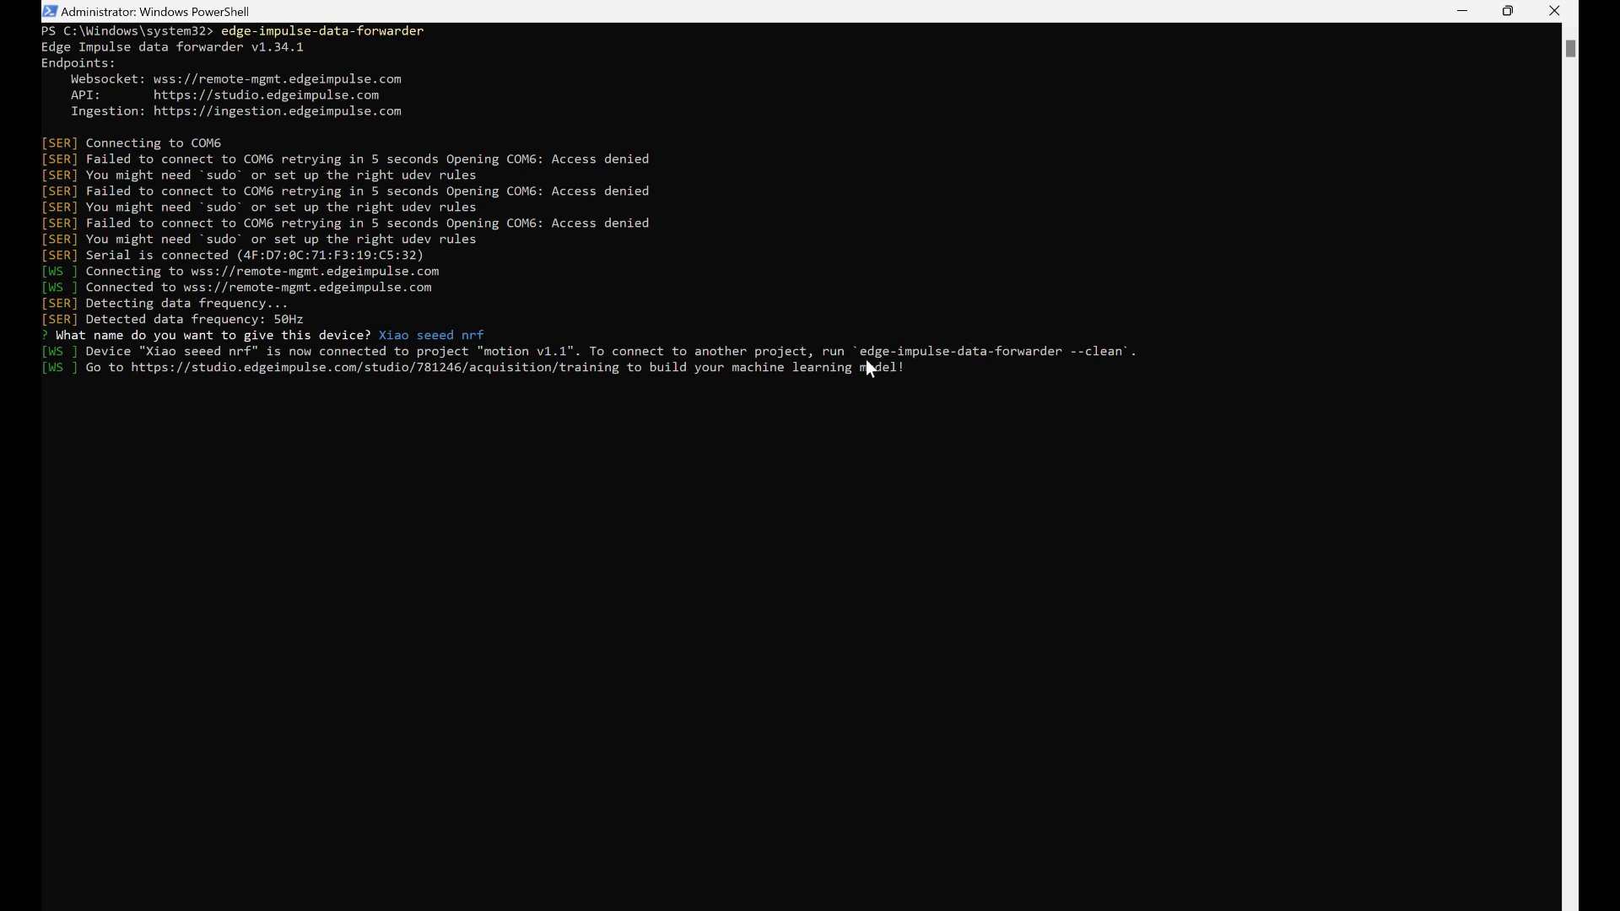
pyautogui.moveTo(861, 351); pyautogui.dragTo(1122, 355)
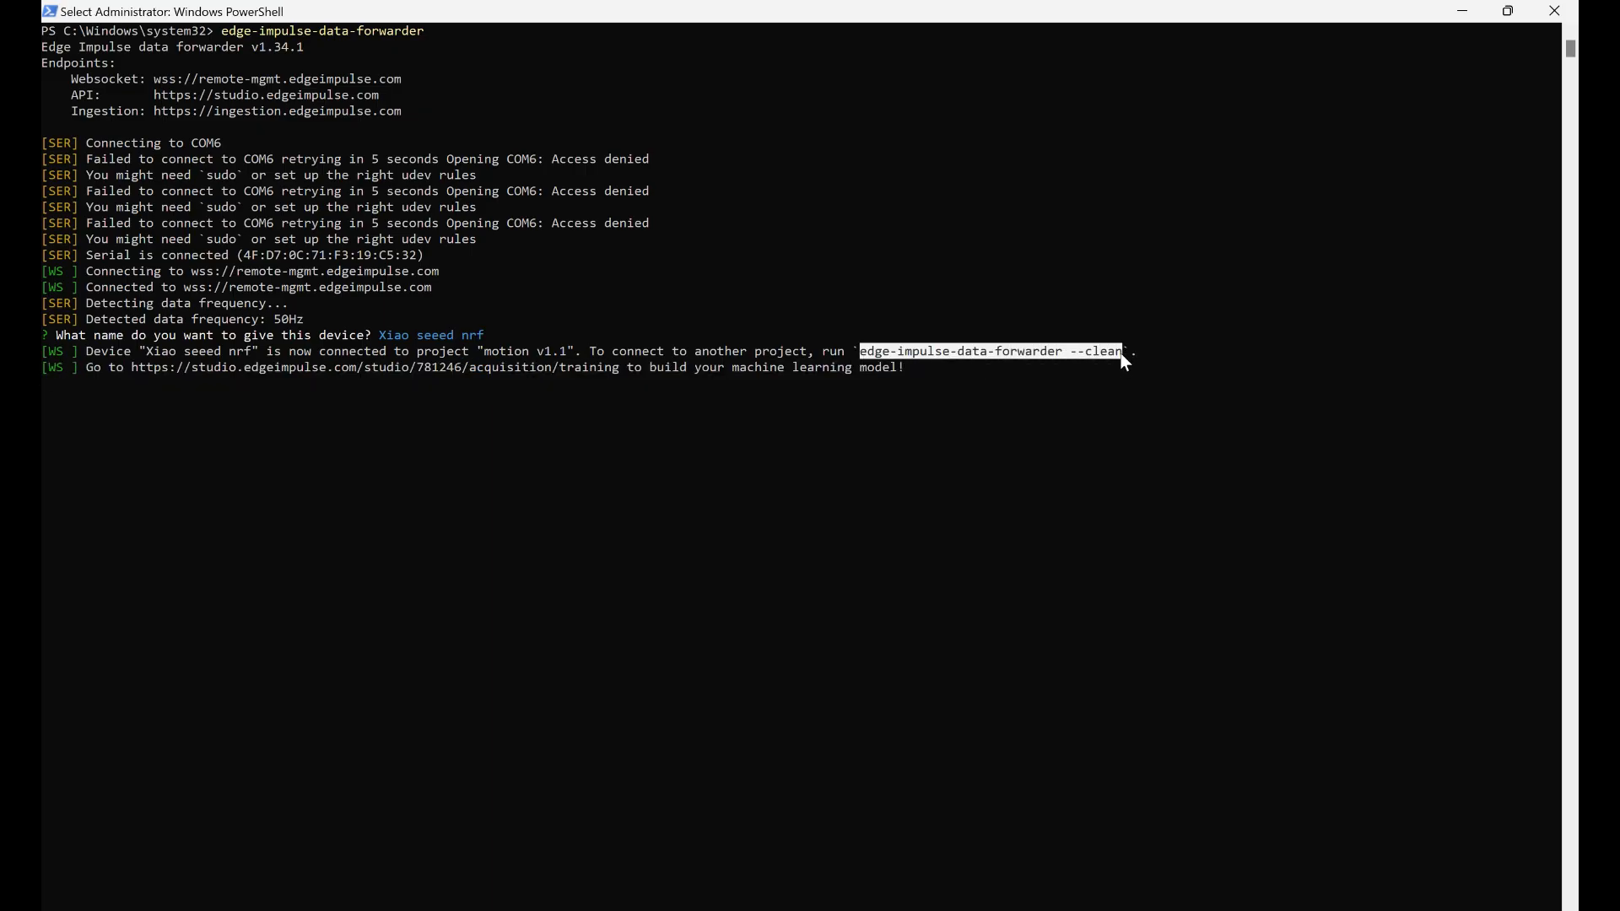
pyautogui.rightClick(1071, 430)
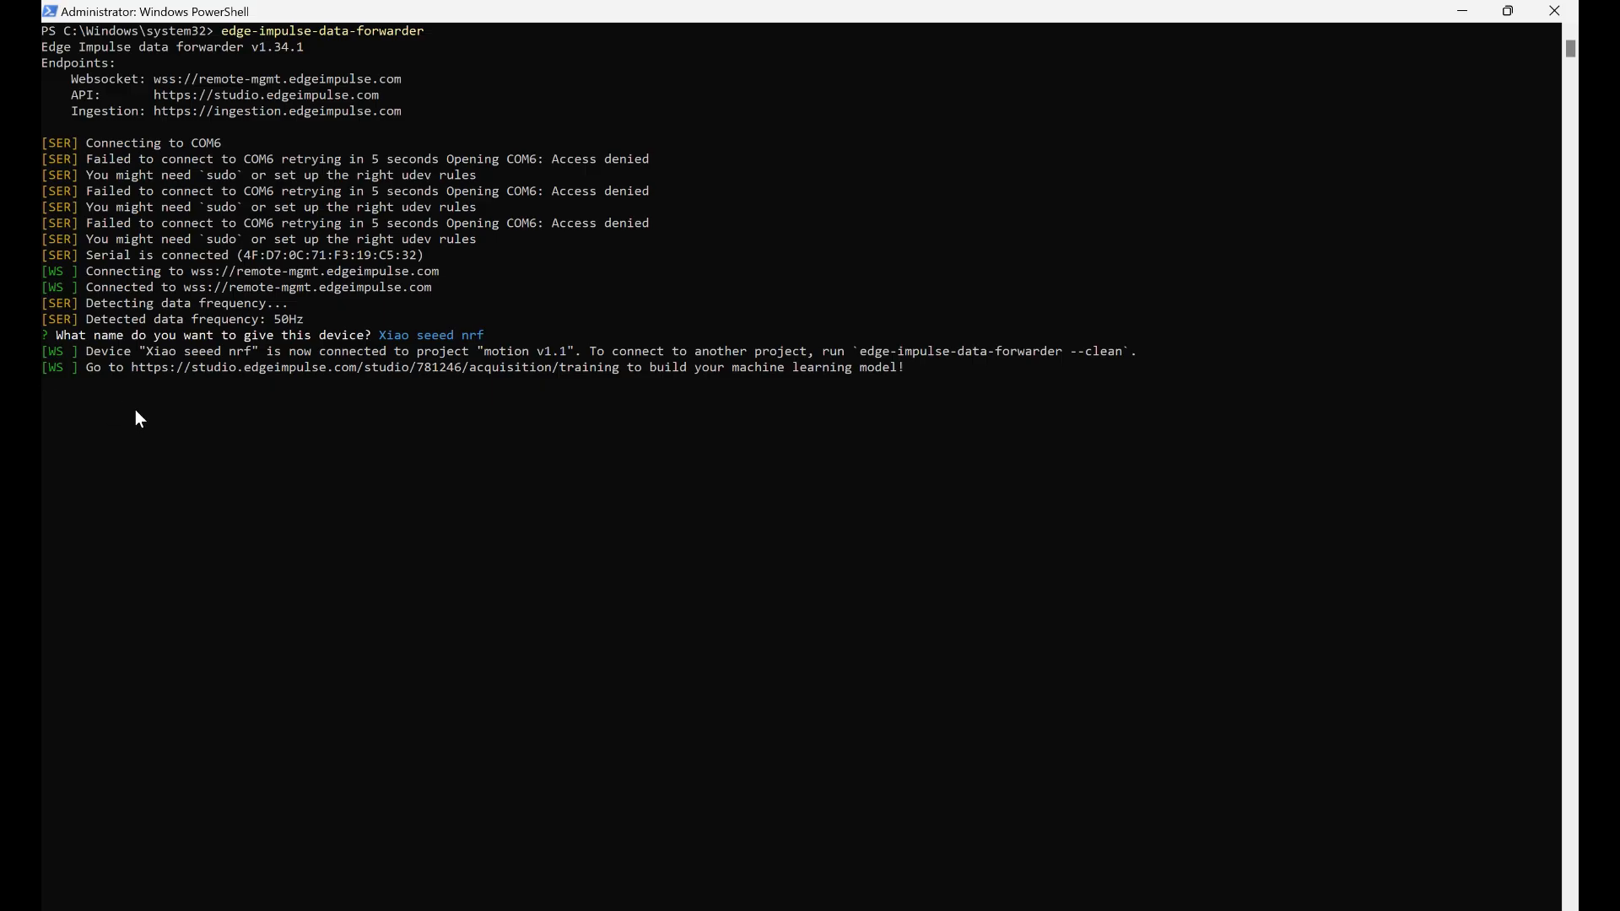
pyautogui.click(62, 402)
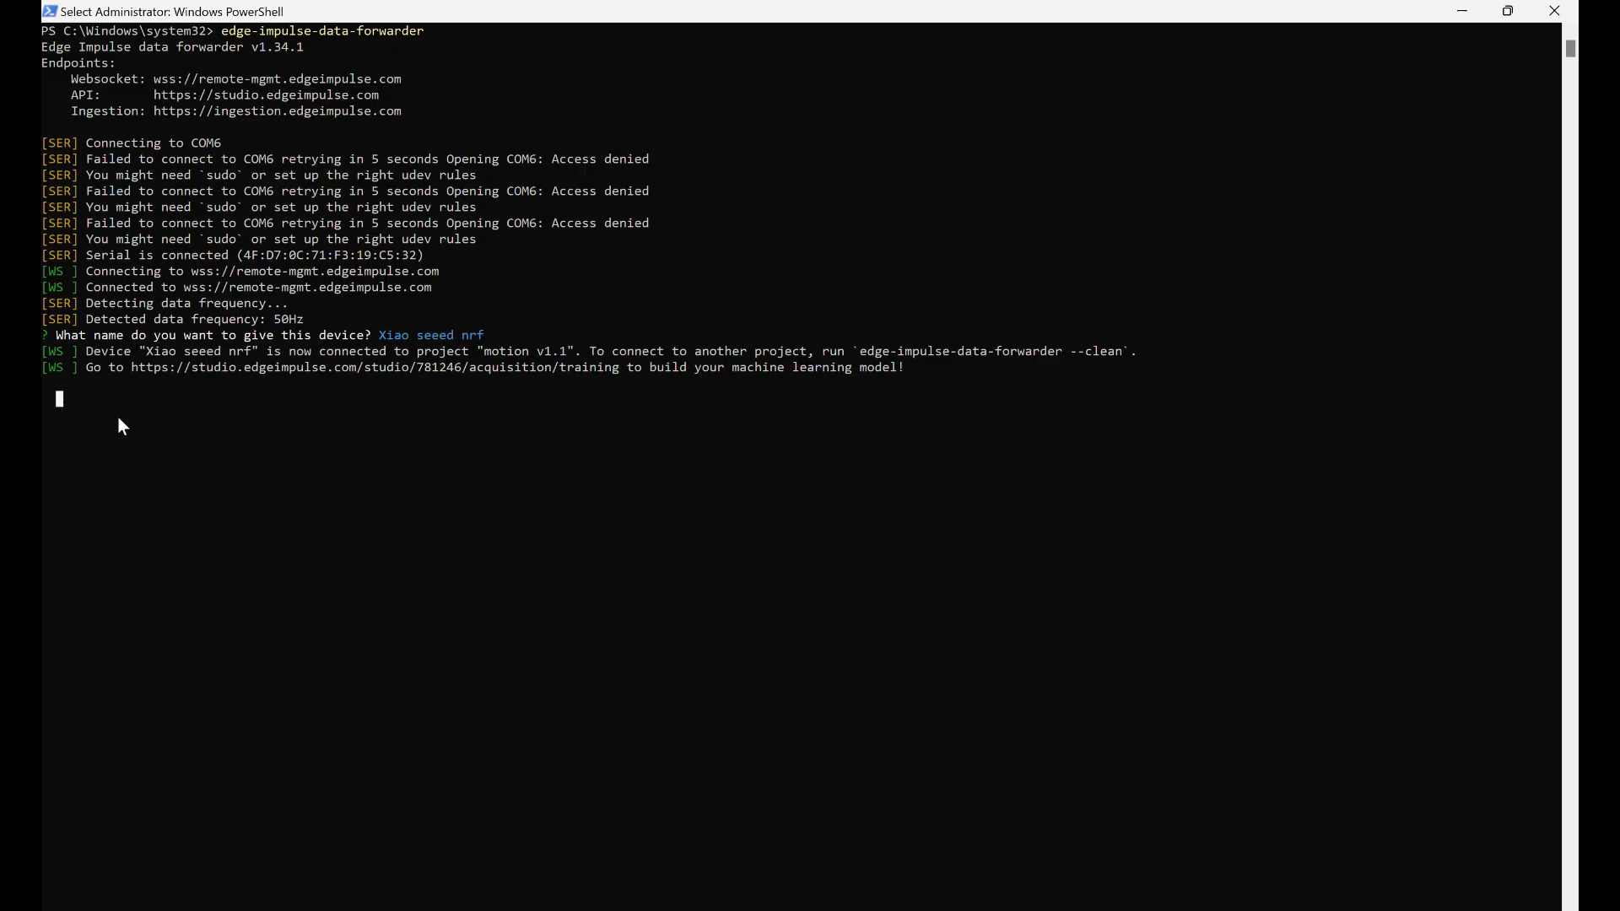
# Return to the motion v2.0 project in Edge Impulse Studio and review its target device and application budget settings
pyautogui.hotkey('alt', 'Tab')
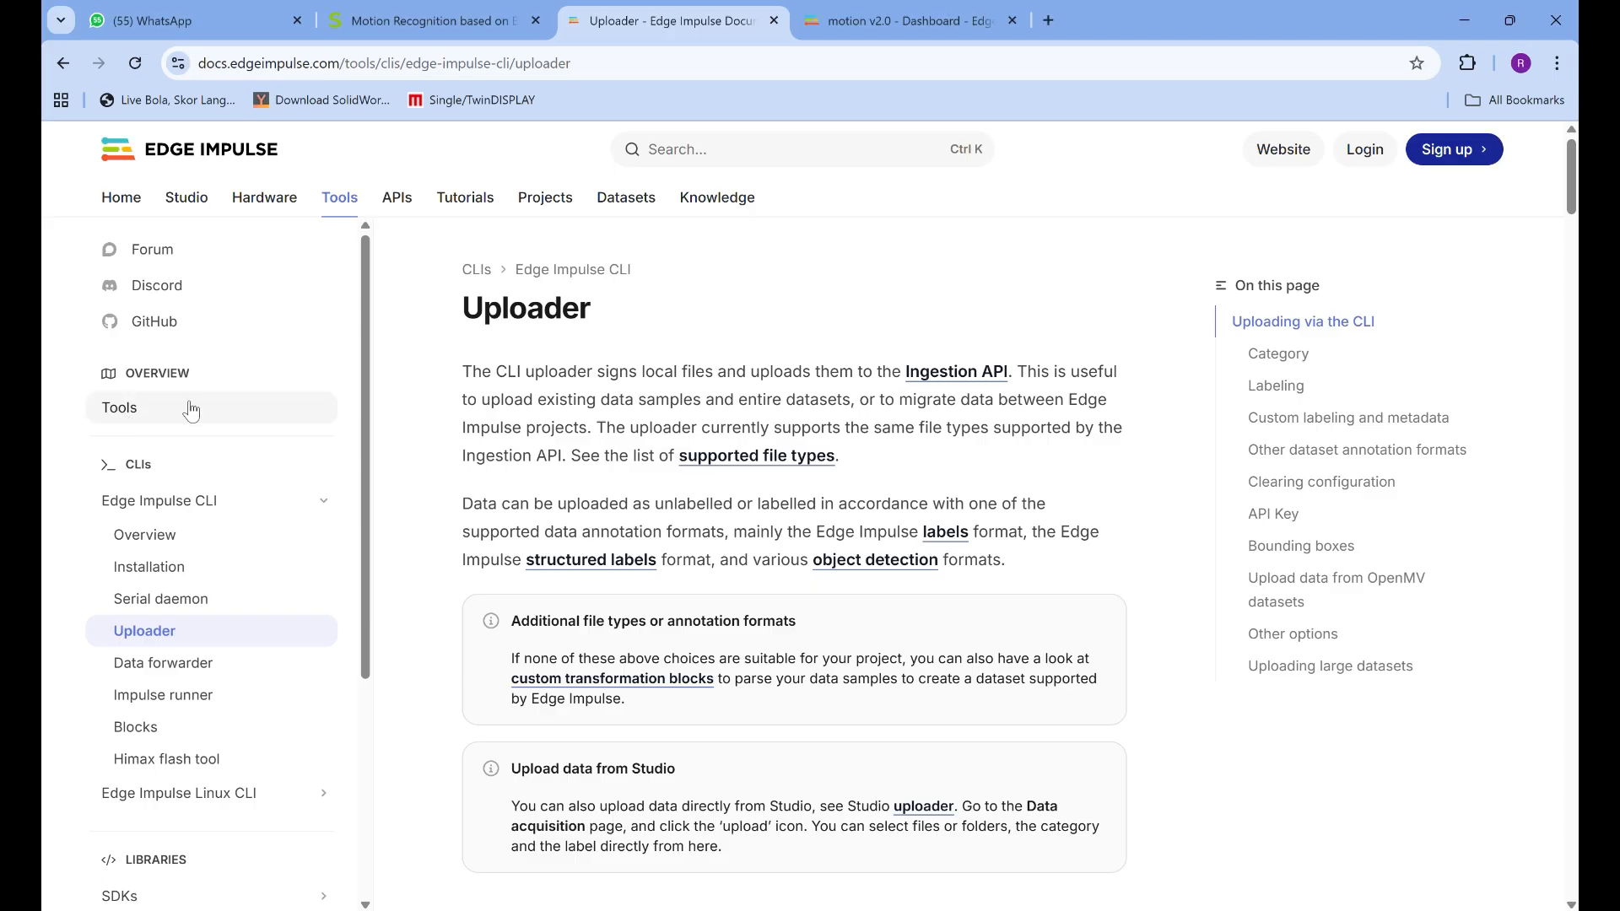
pyautogui.click(991, 9)
pyautogui.click(815, 346)
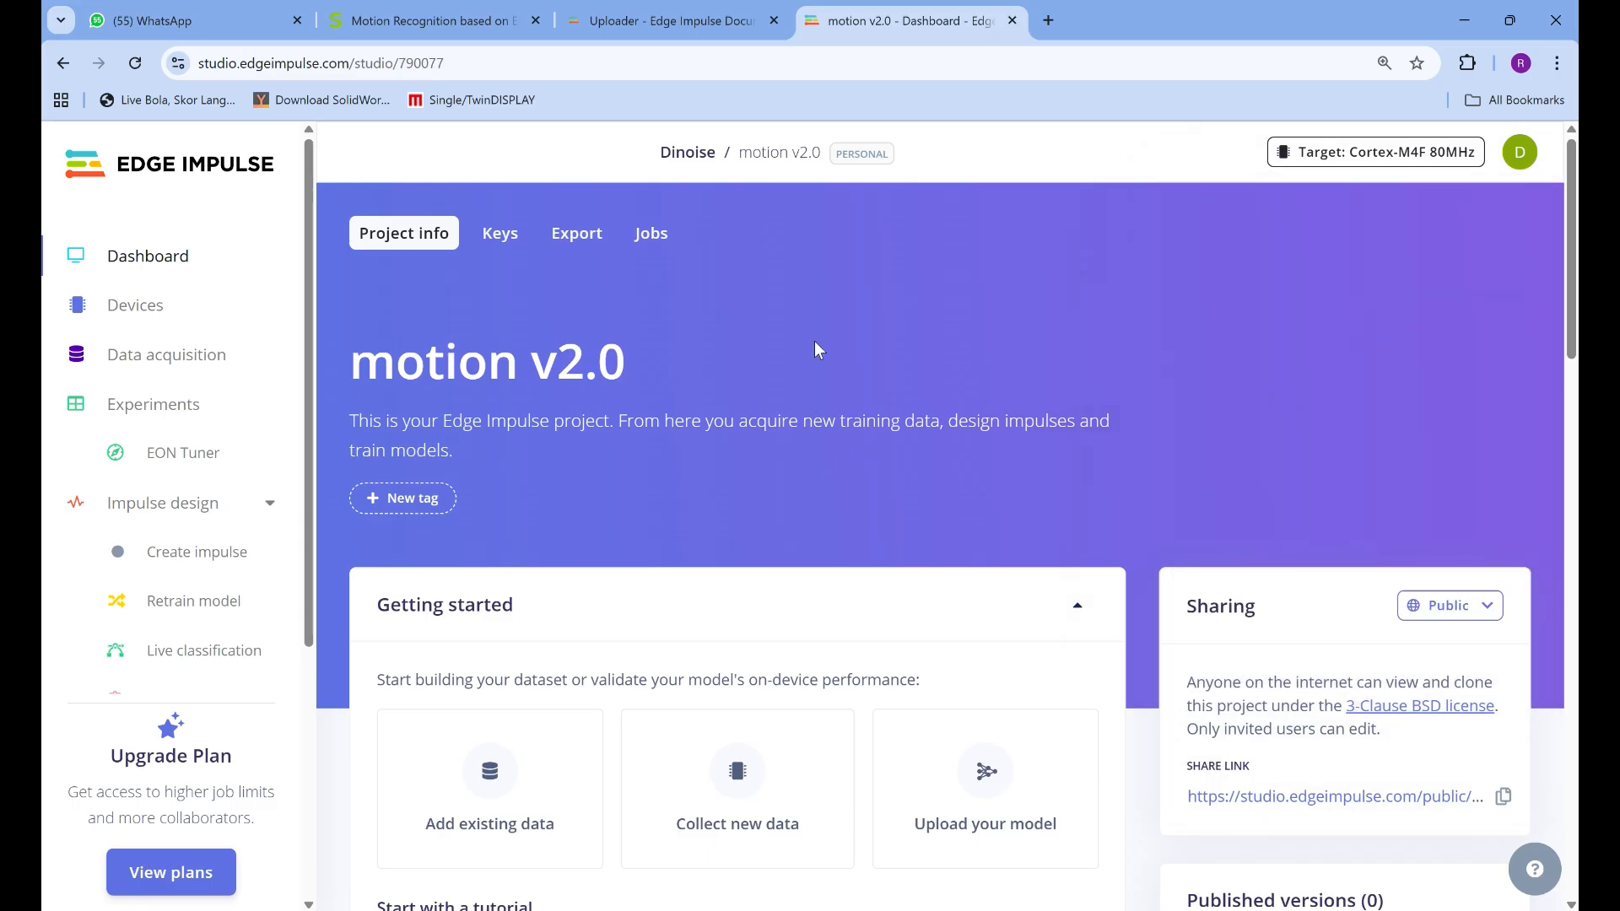
pyautogui.scroll(-2, 900, 473)
pyautogui.scroll(2, 900, 474)
pyautogui.click(1451, 150)
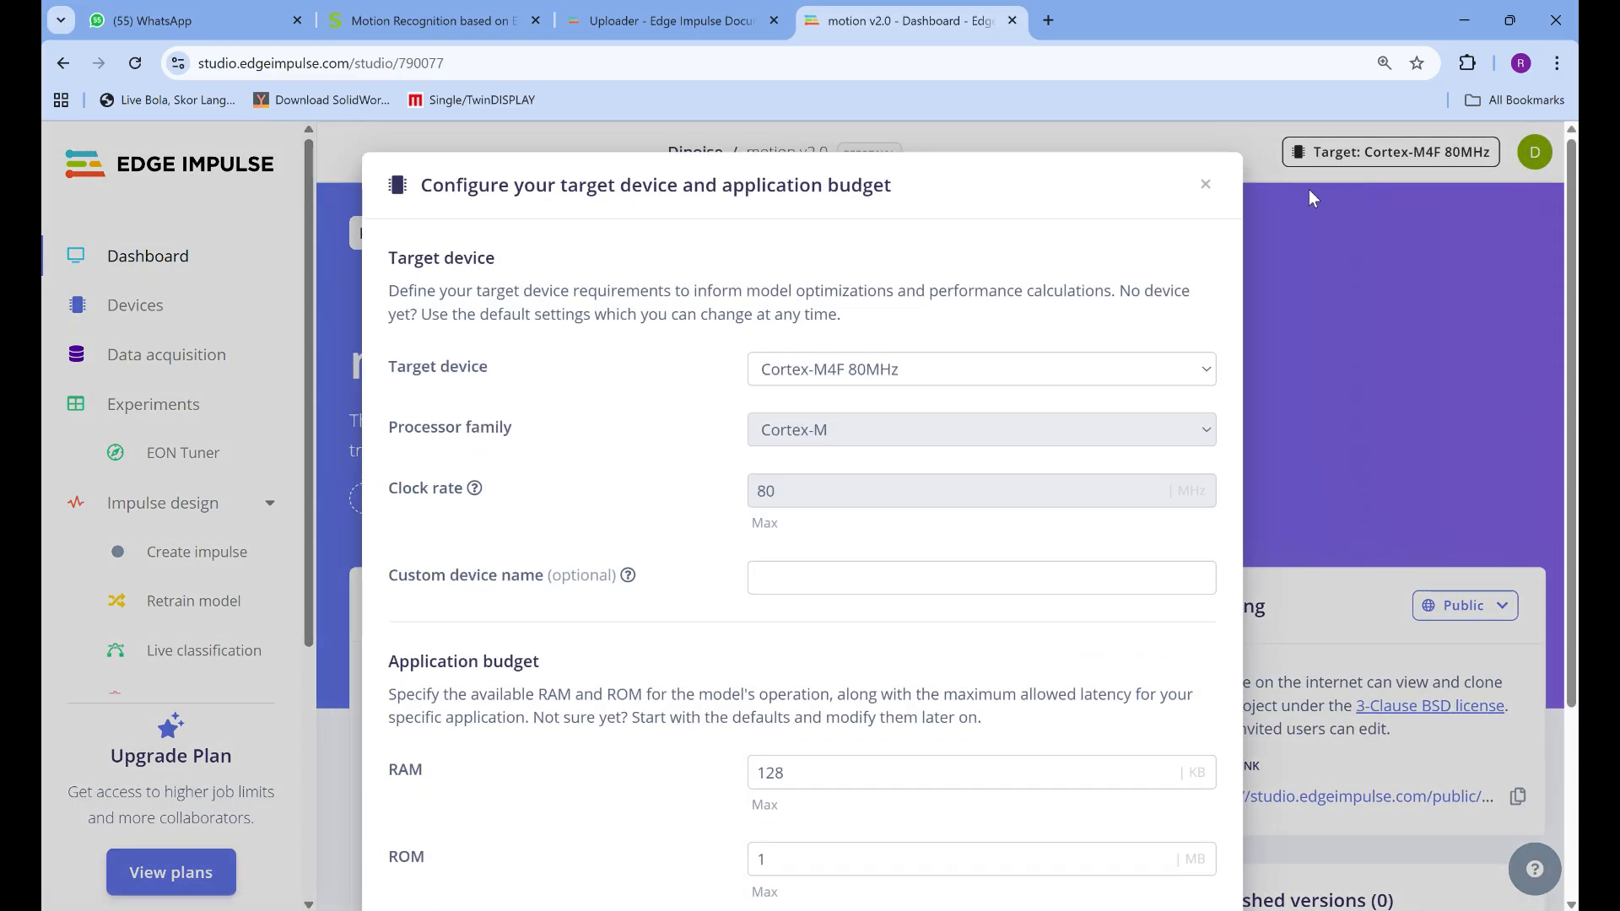
pyautogui.scroll(-3, 954, 422)
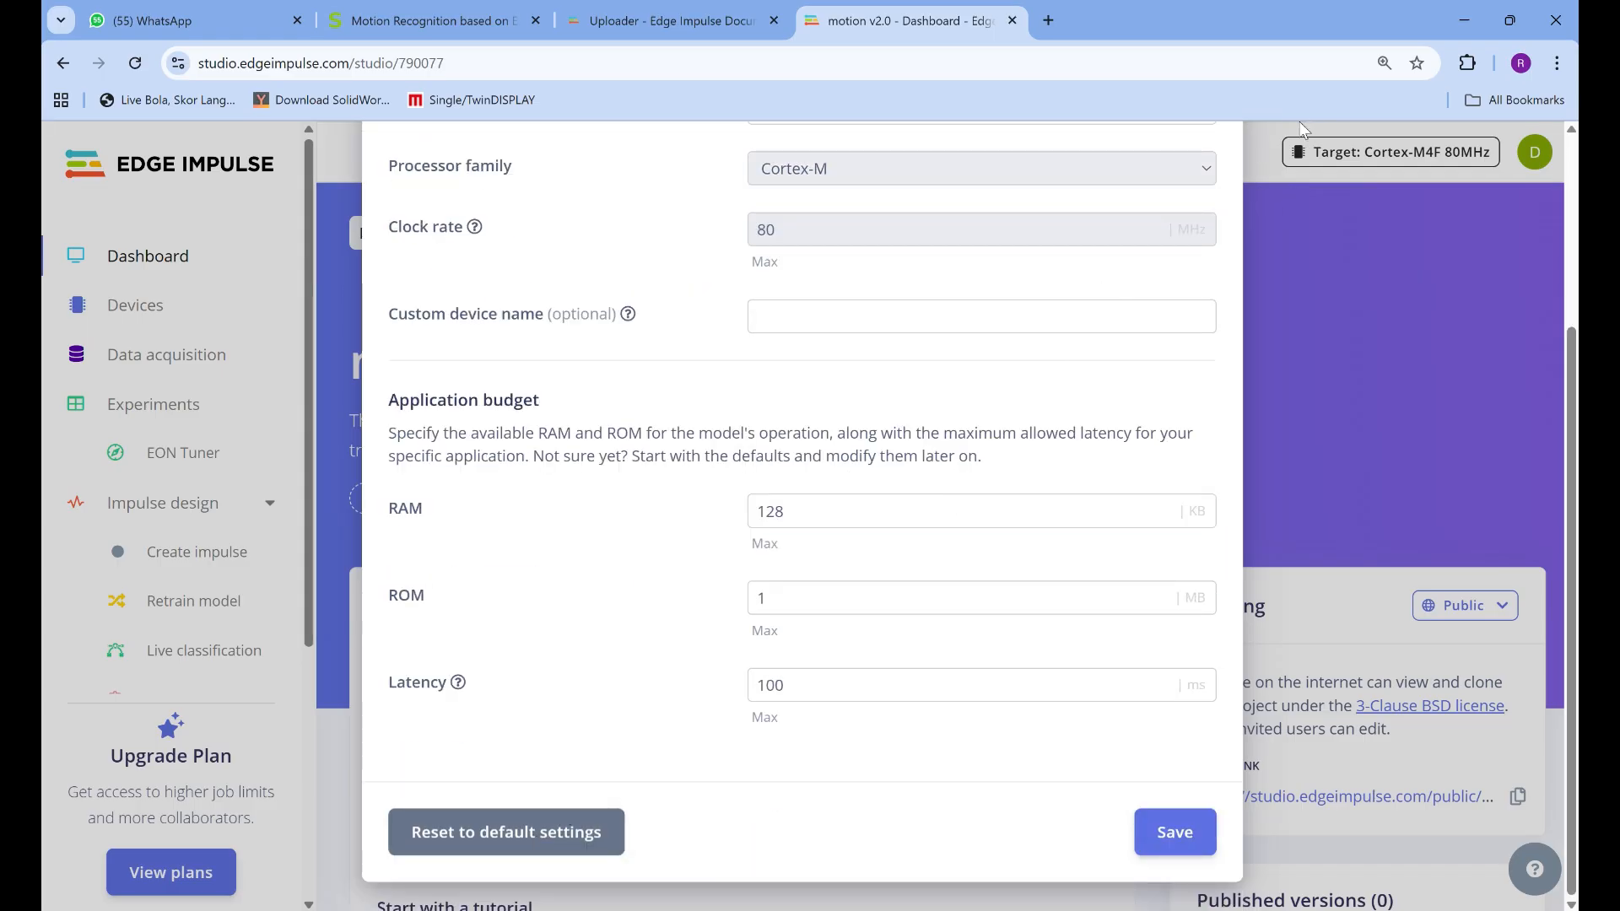
pyautogui.scroll(3, 1206, 265)
pyautogui.click(1204, 188)
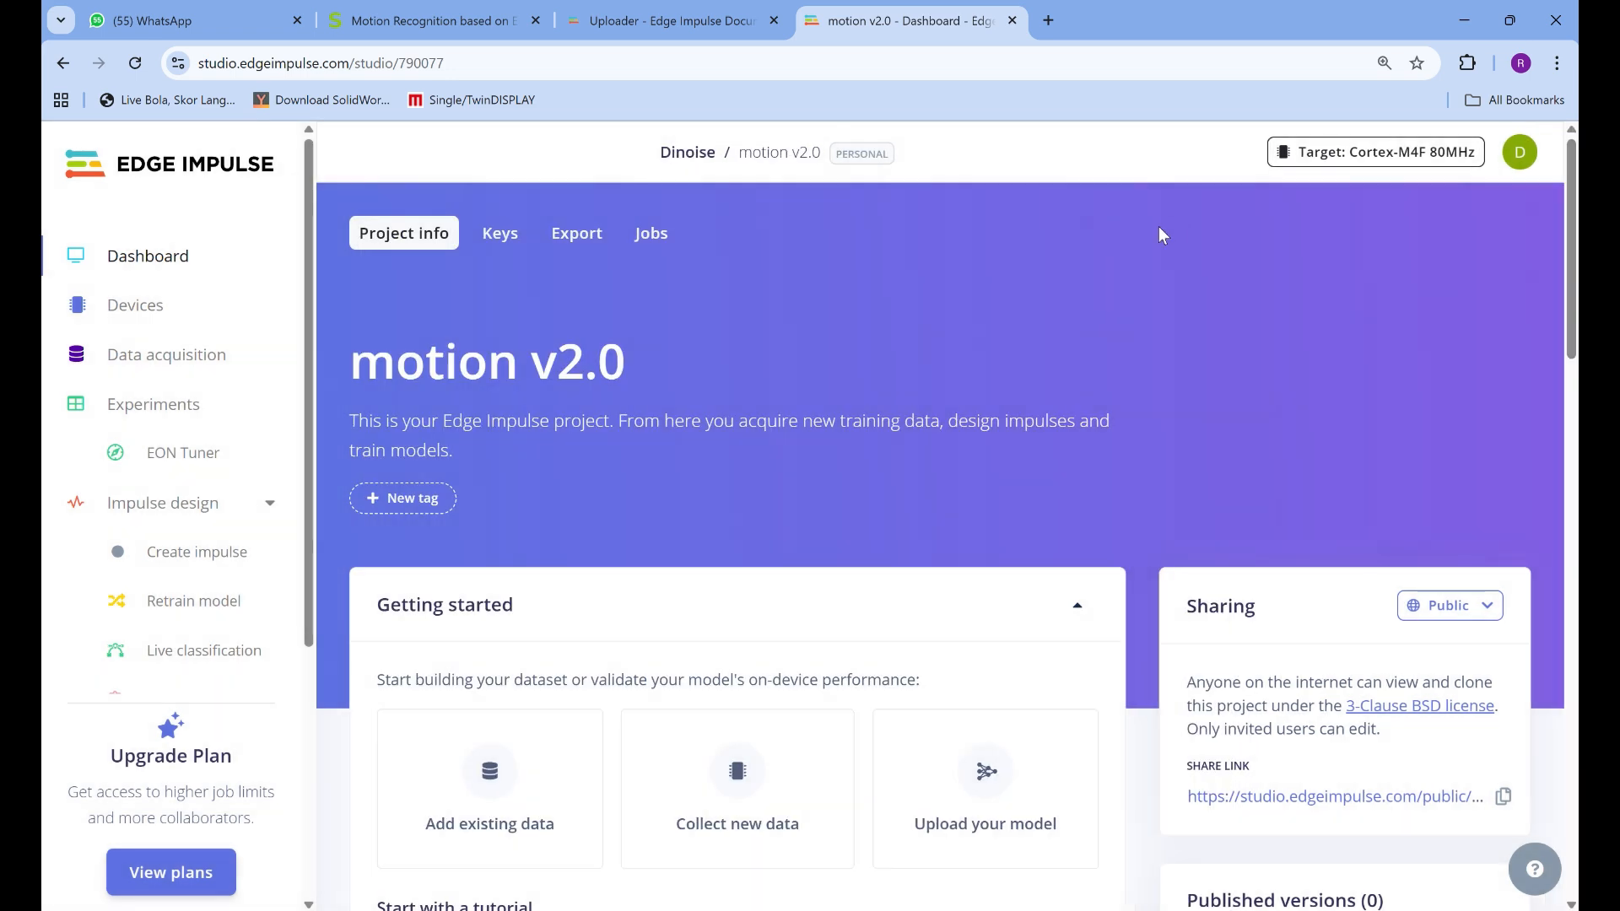
# Open the target device configuration of motion v2.0 and save it with Cortex-M4F 80MHz as the target
pyautogui.click(1321, 154)
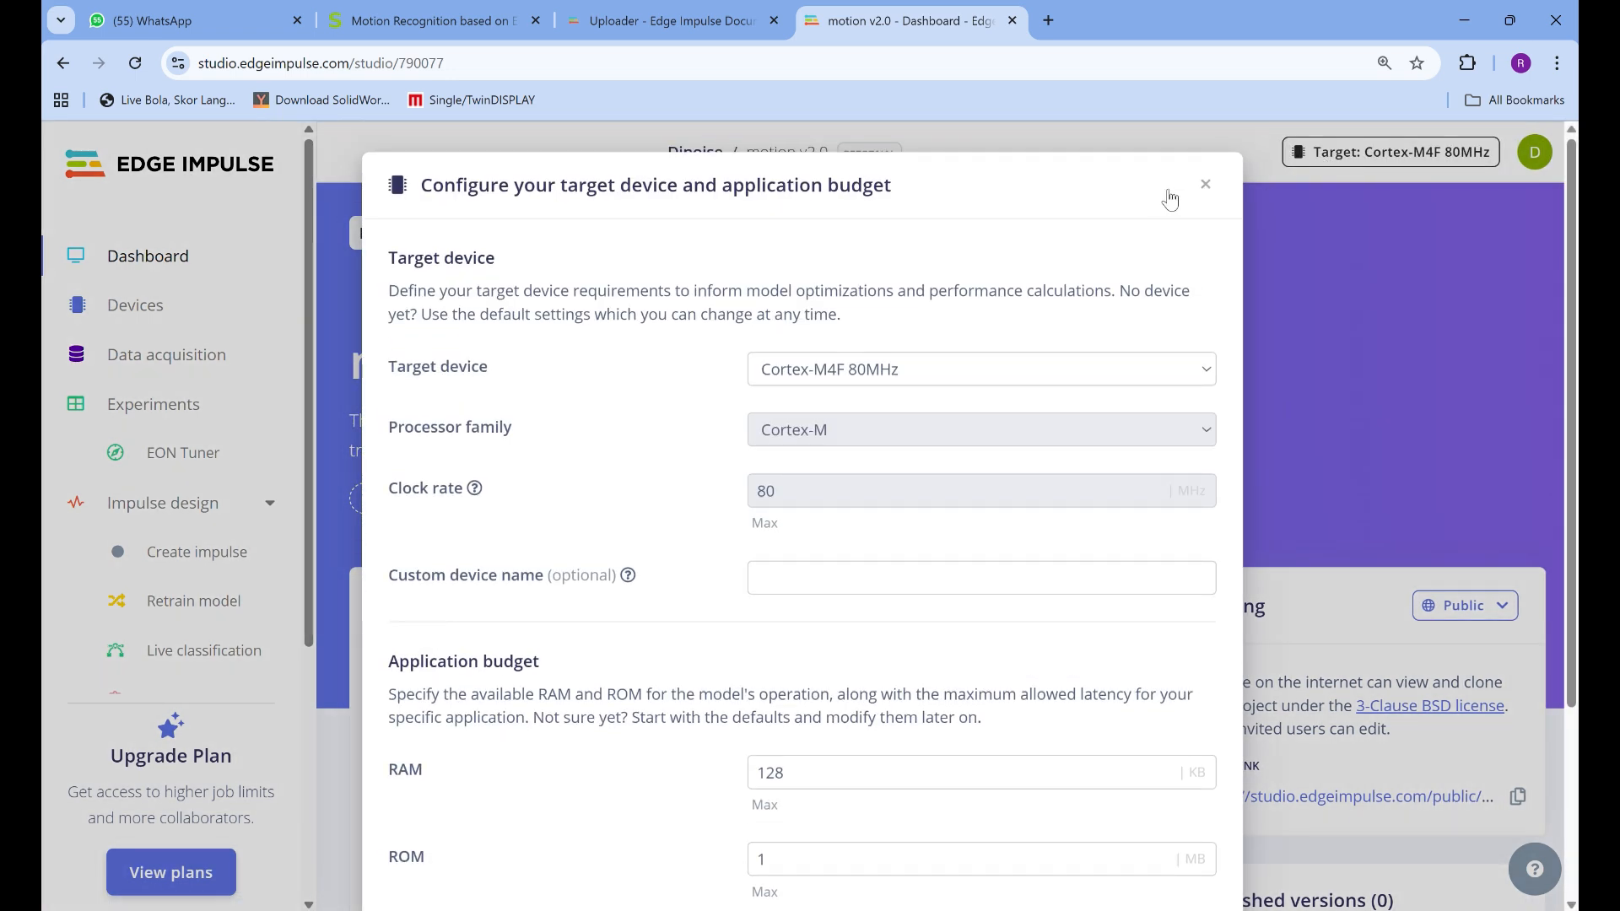
pyautogui.scroll(-3, 1105, 375)
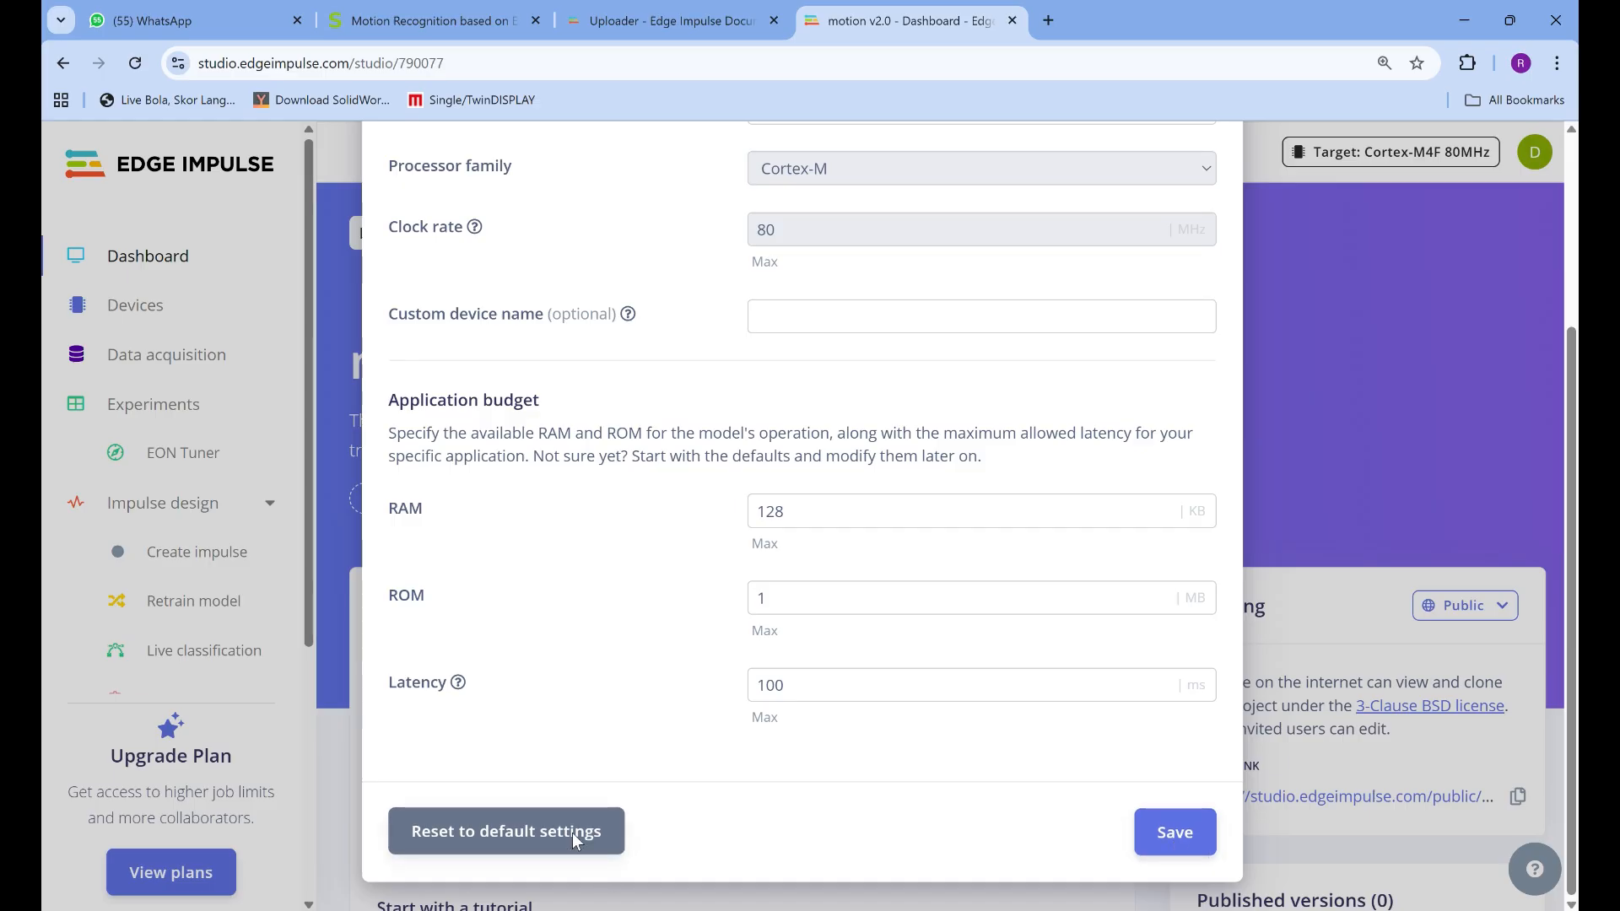
pyautogui.click(1159, 834)
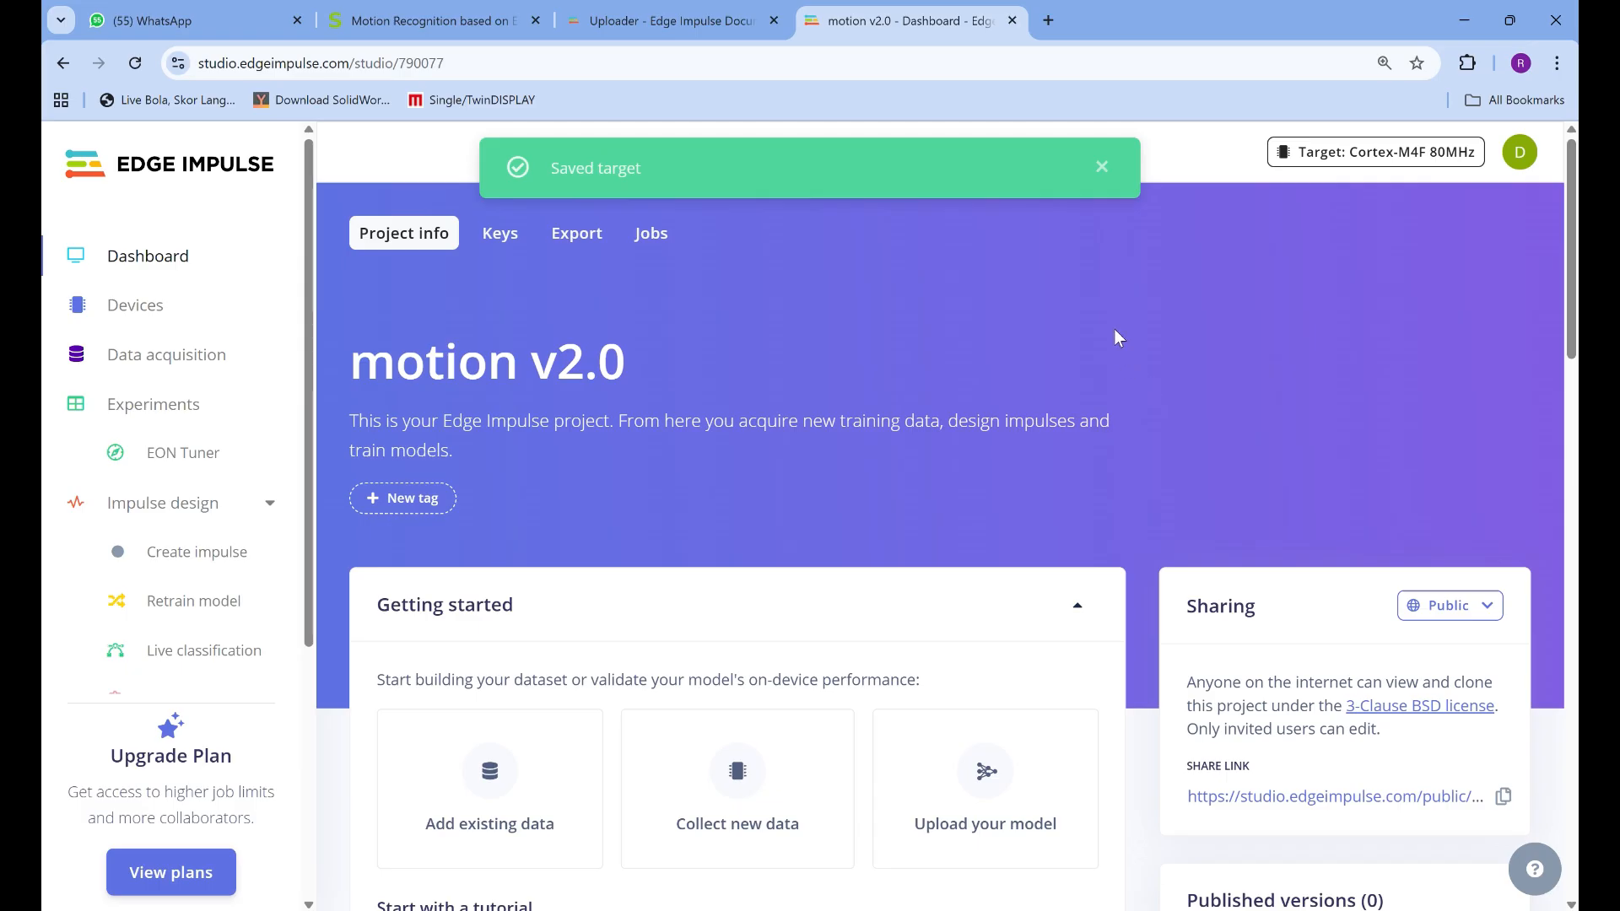
# Check the Seeed Studio guide, then switch to the Administrator PowerShell window and close it to end the running data forwarder
pyautogui.click(472, 17)
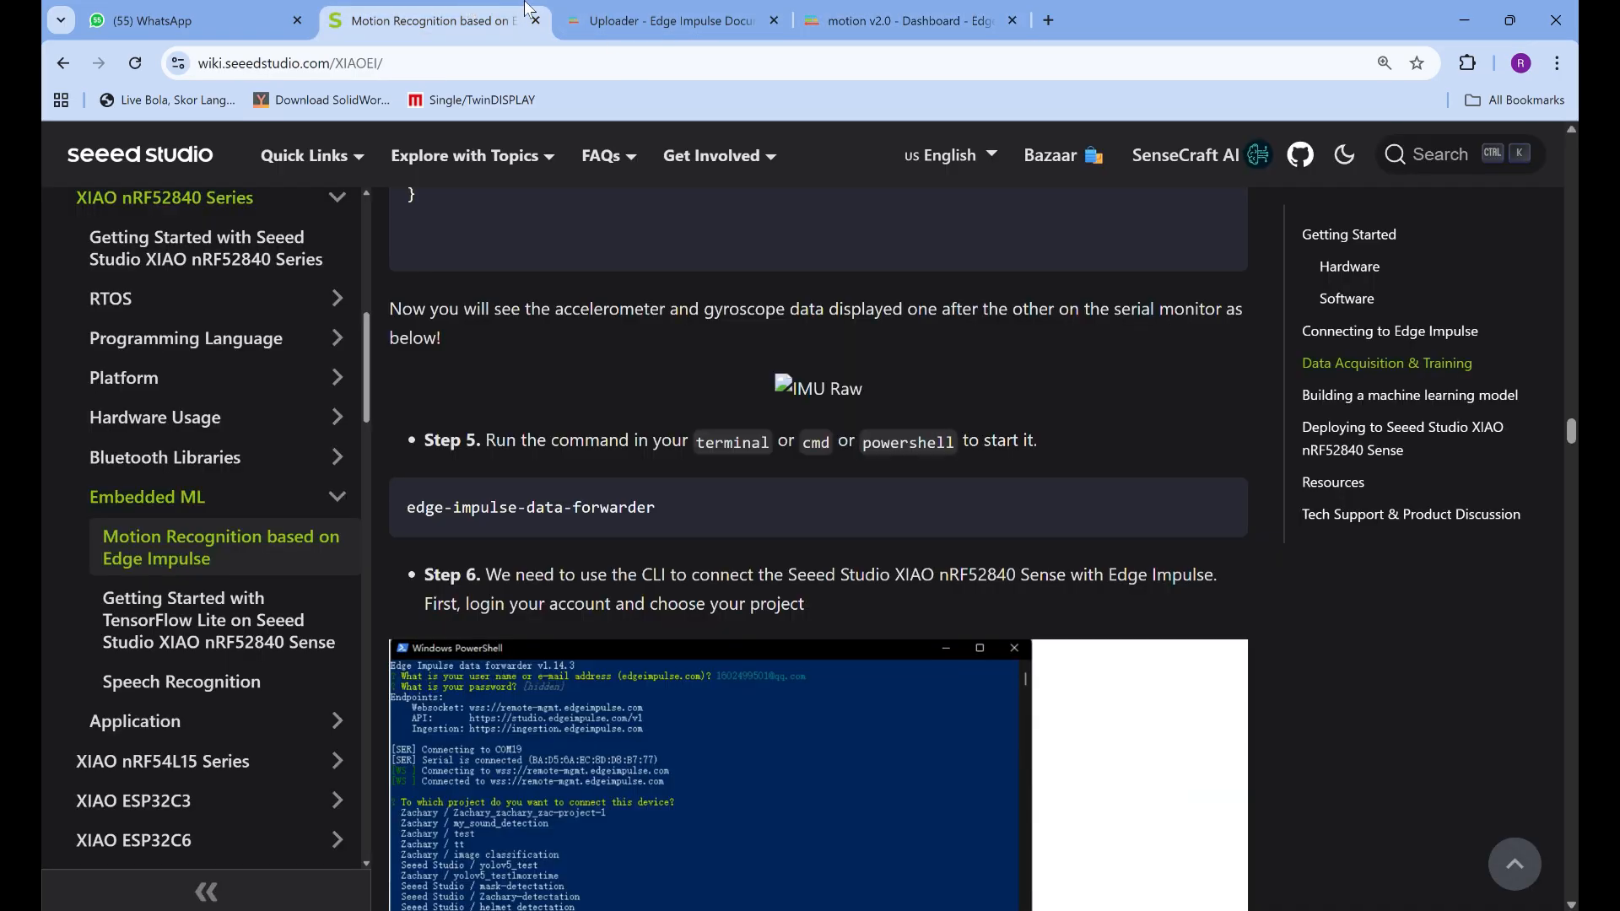
pyautogui.click(569, 11)
pyautogui.hotkey('alt', 'Tab')
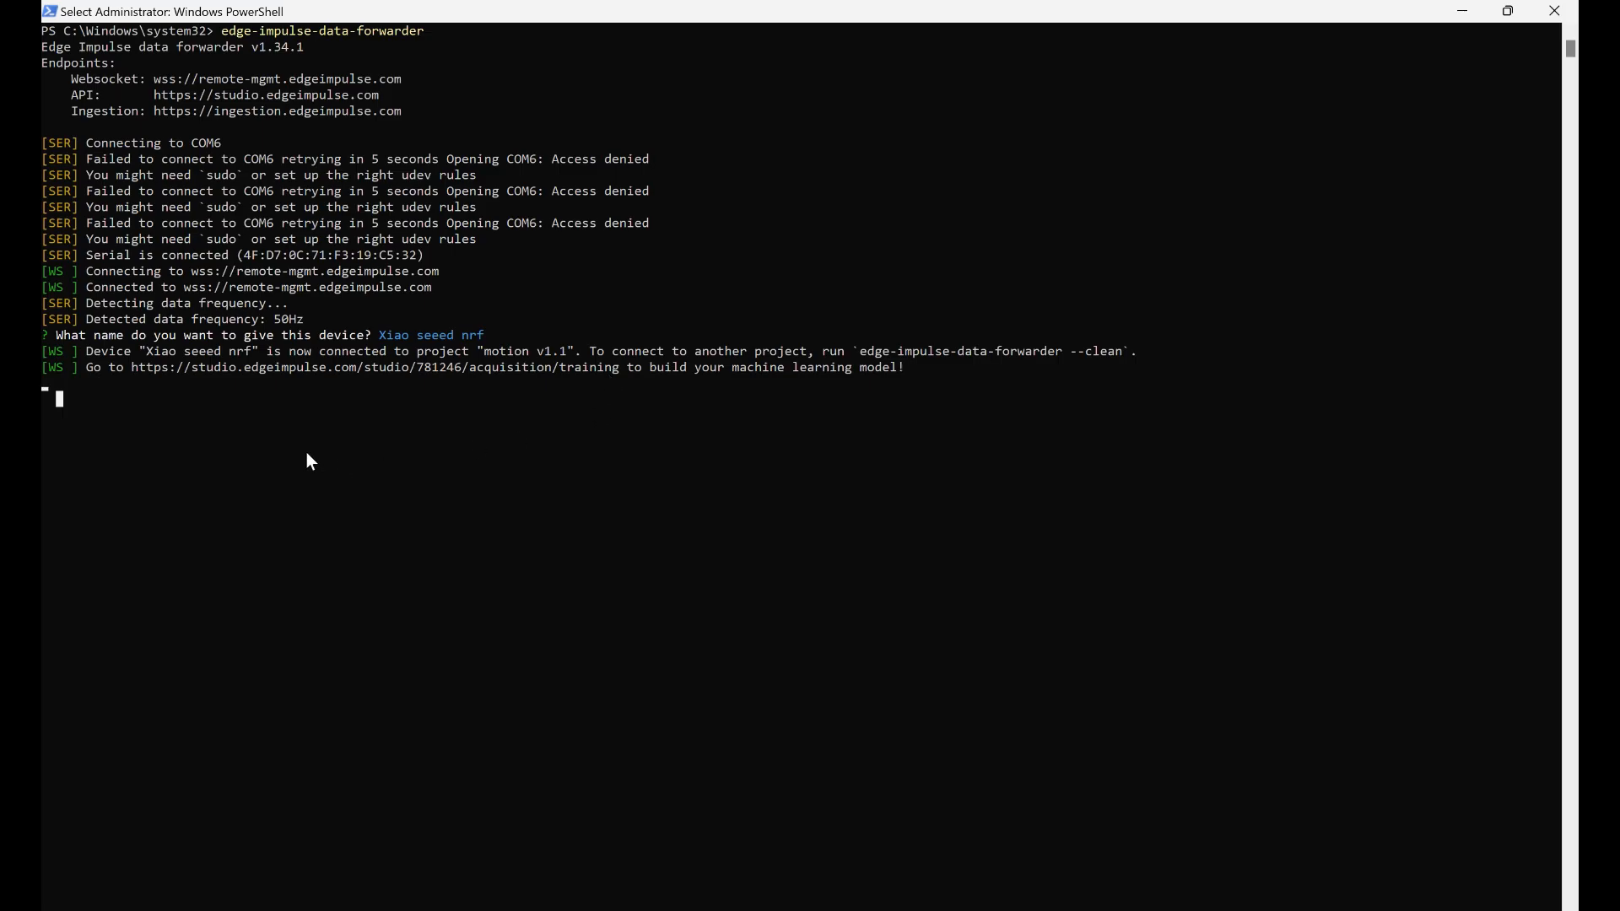
pyautogui.scroll(2, 49, 390)
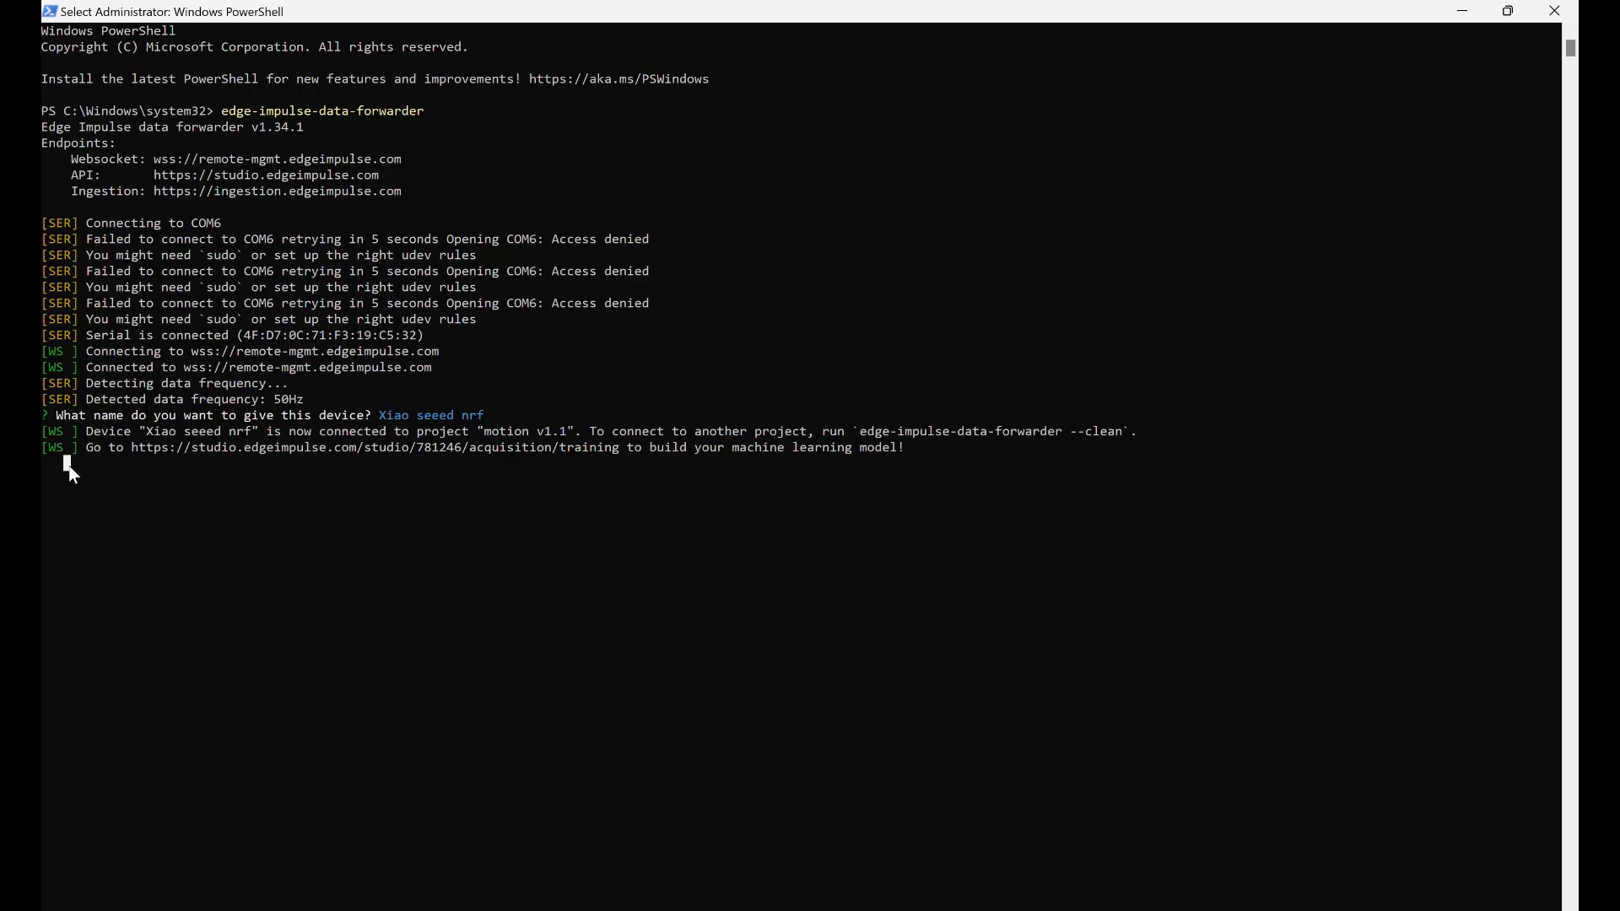
pyautogui.click(699, 32)
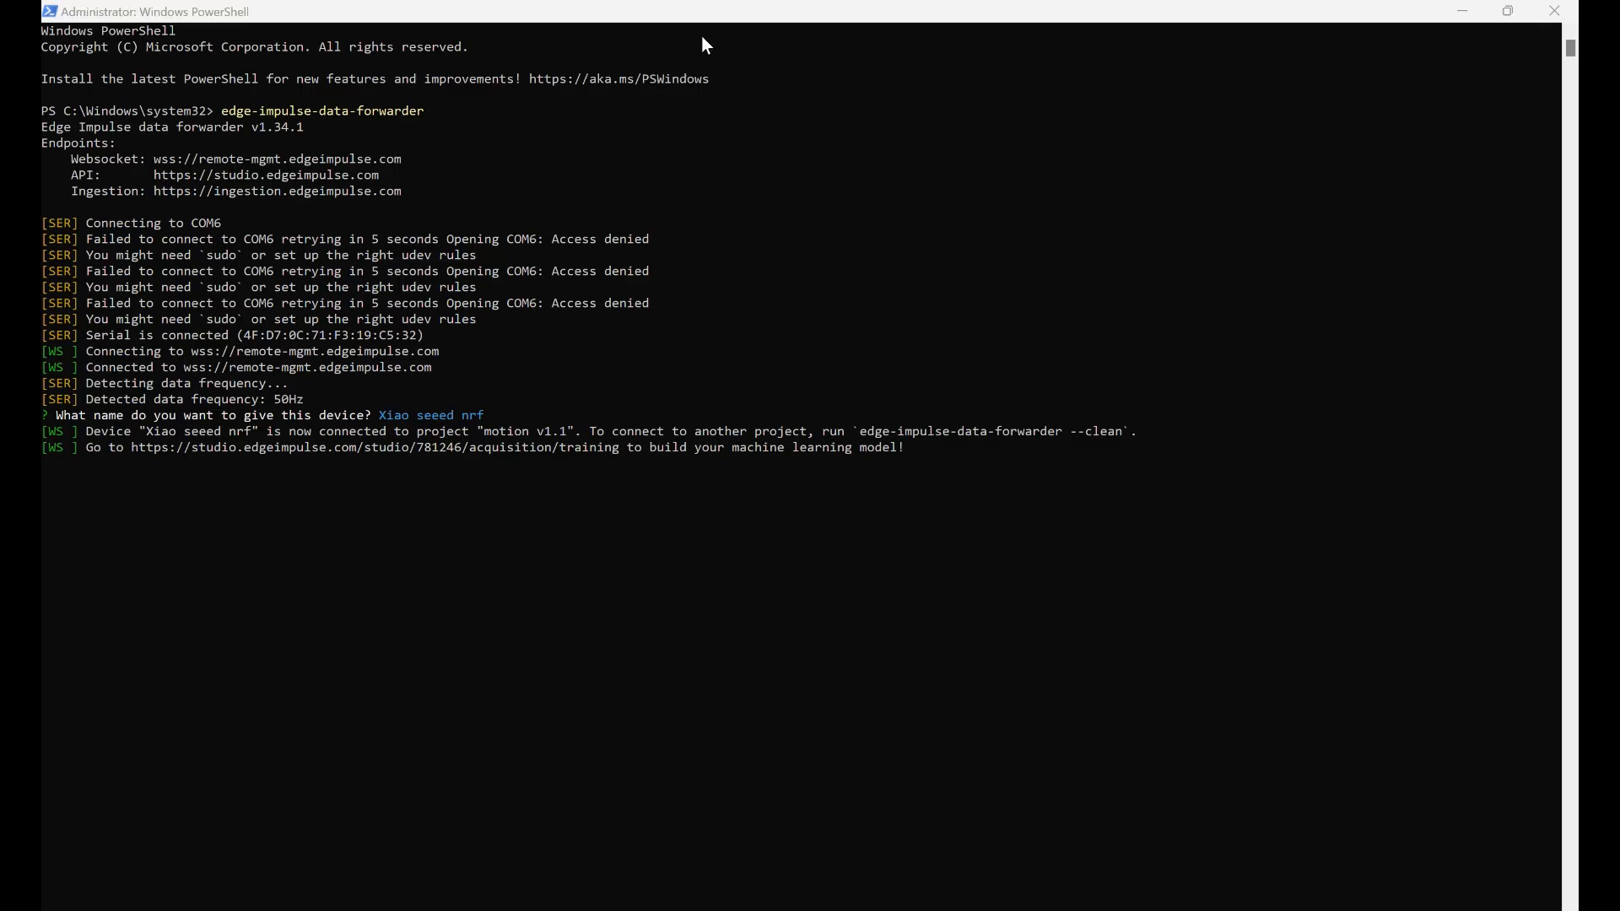
pyautogui.click(1557, 10)
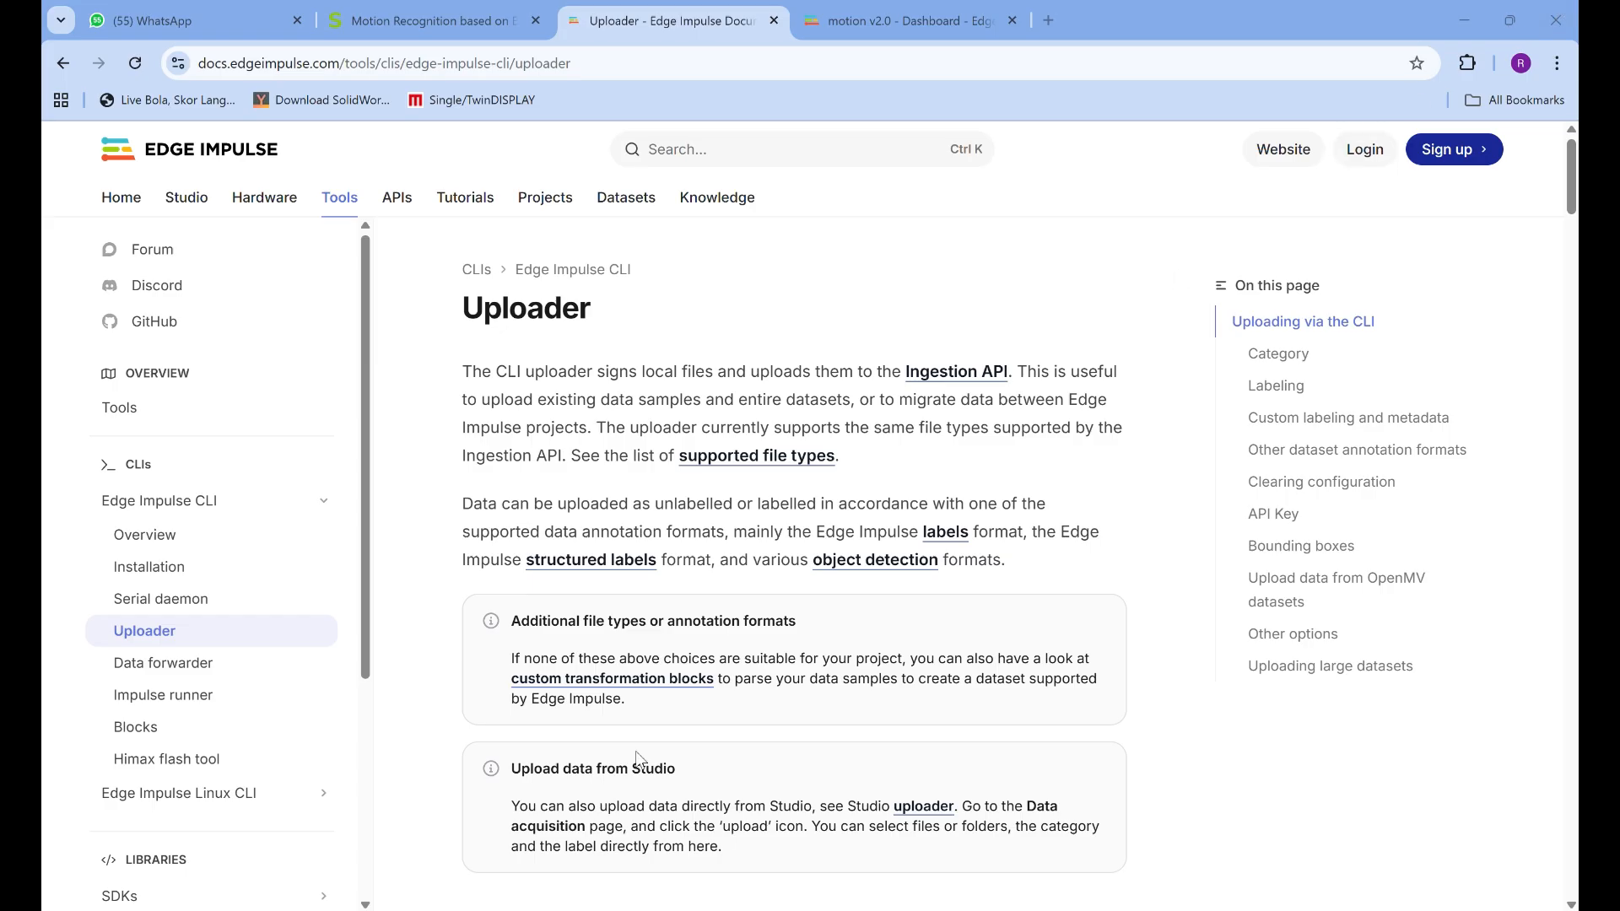
pyautogui.press('super')
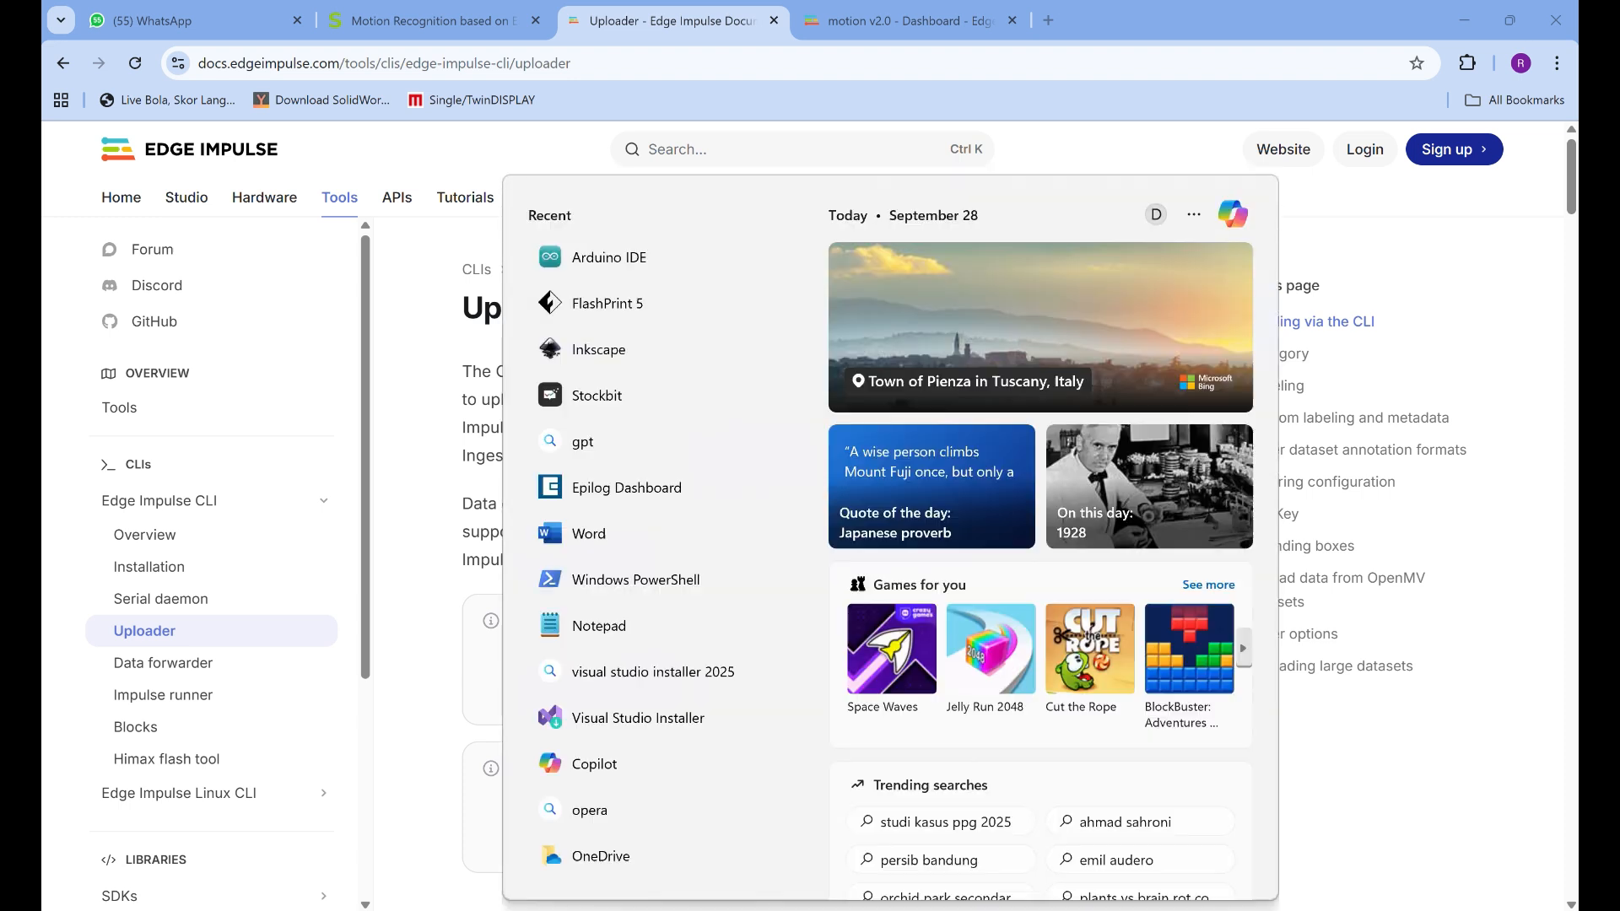
pyautogui.write('PO')
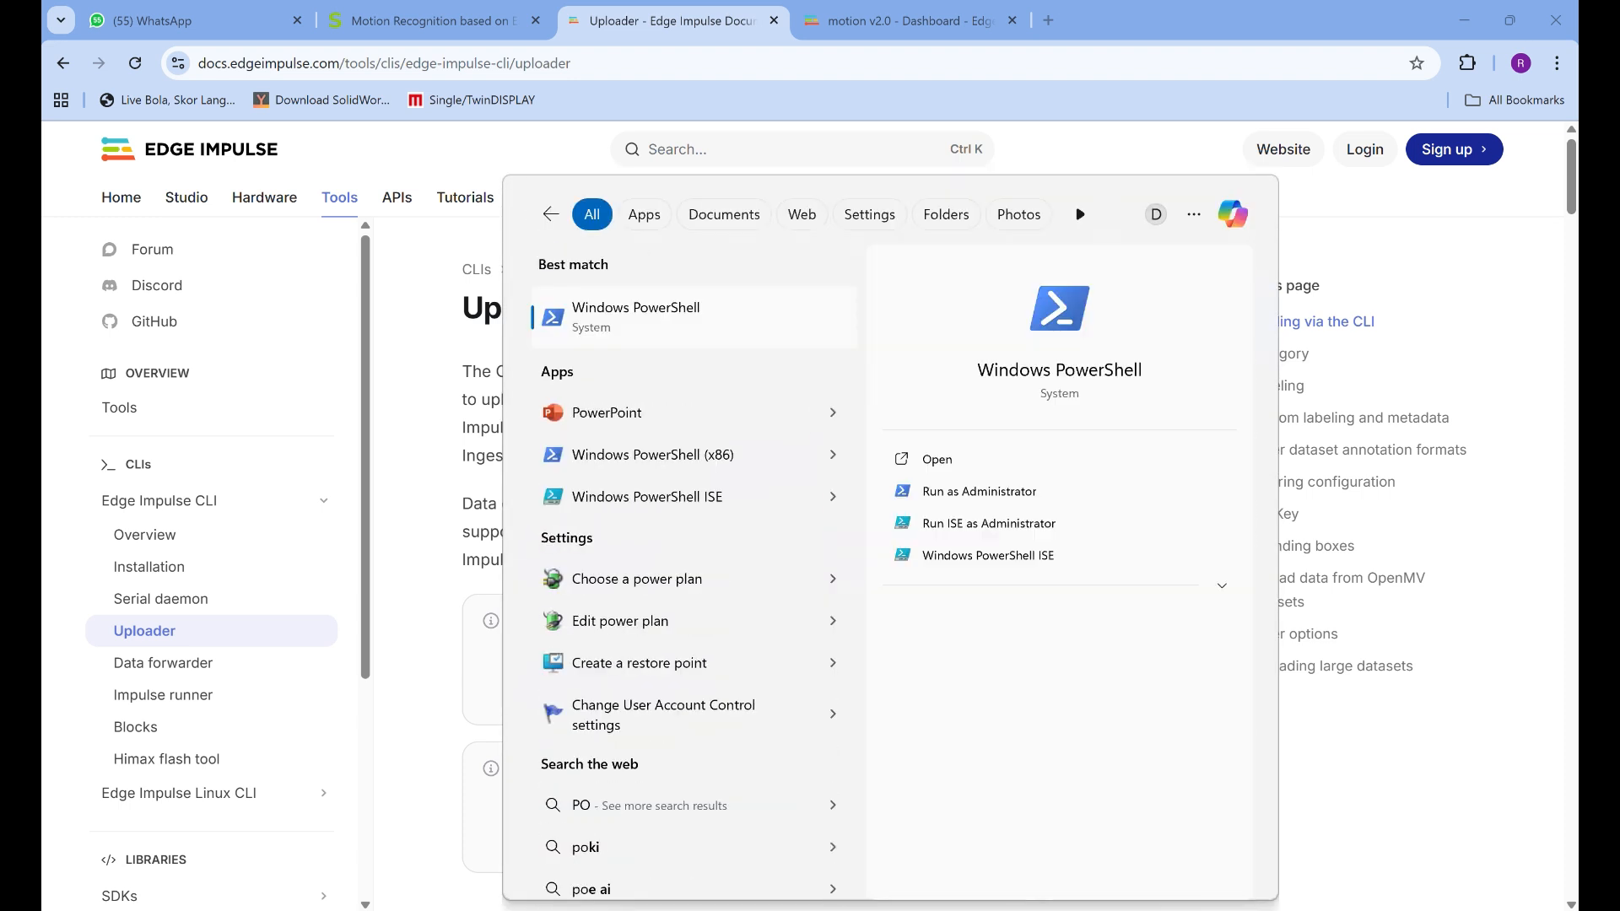
pyautogui.write('WE')
pyautogui.press('Return')
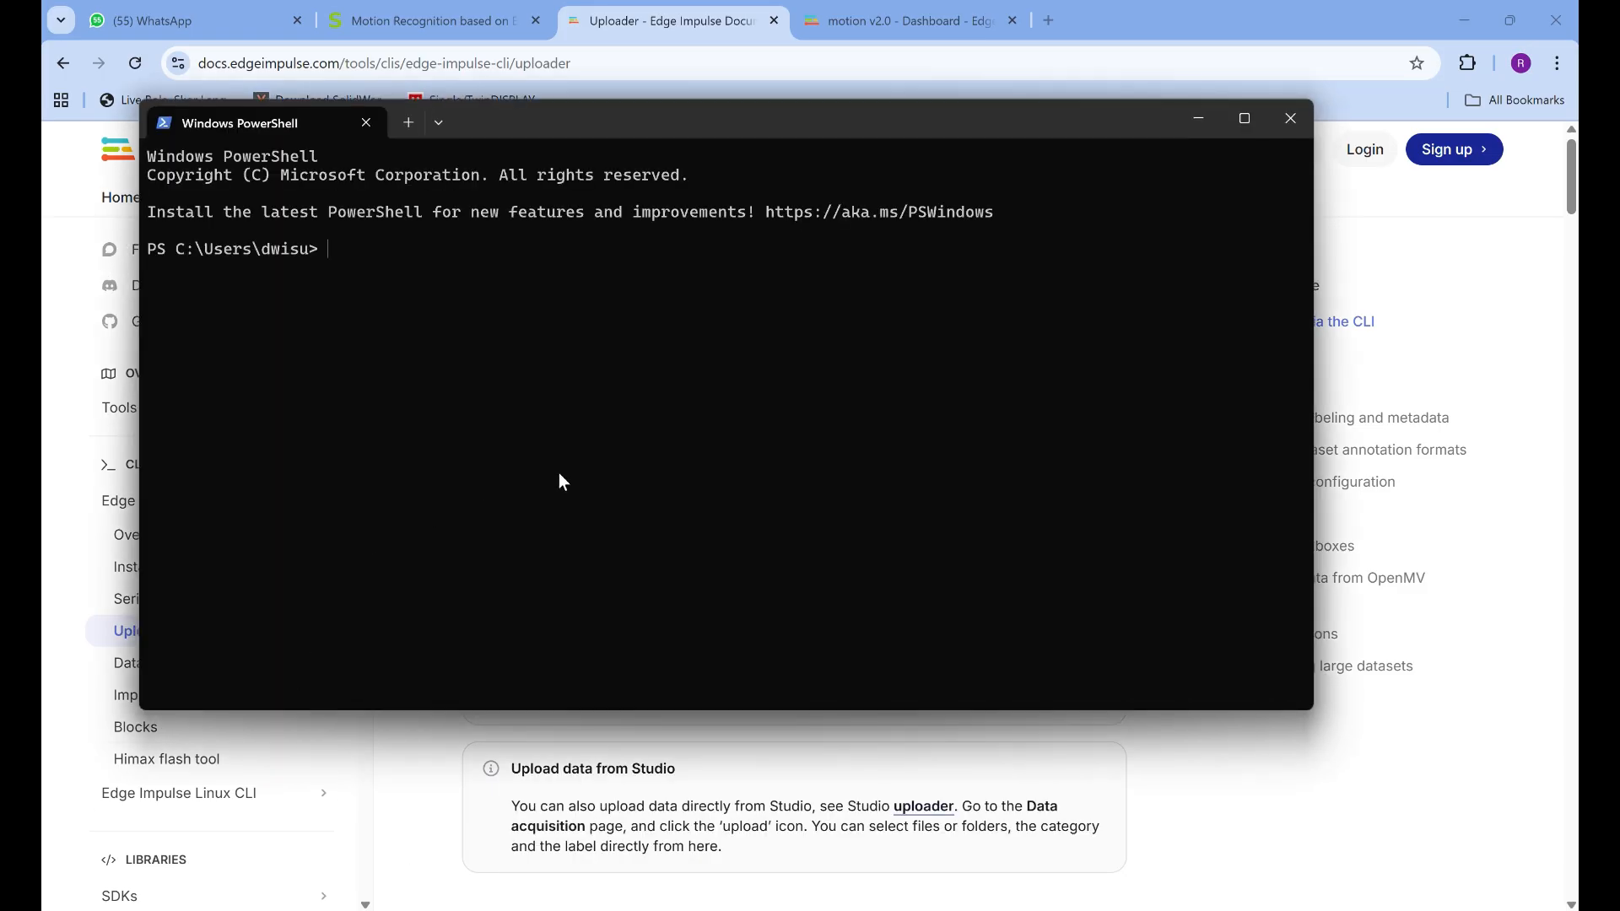
pyautogui.click(1245, 119)
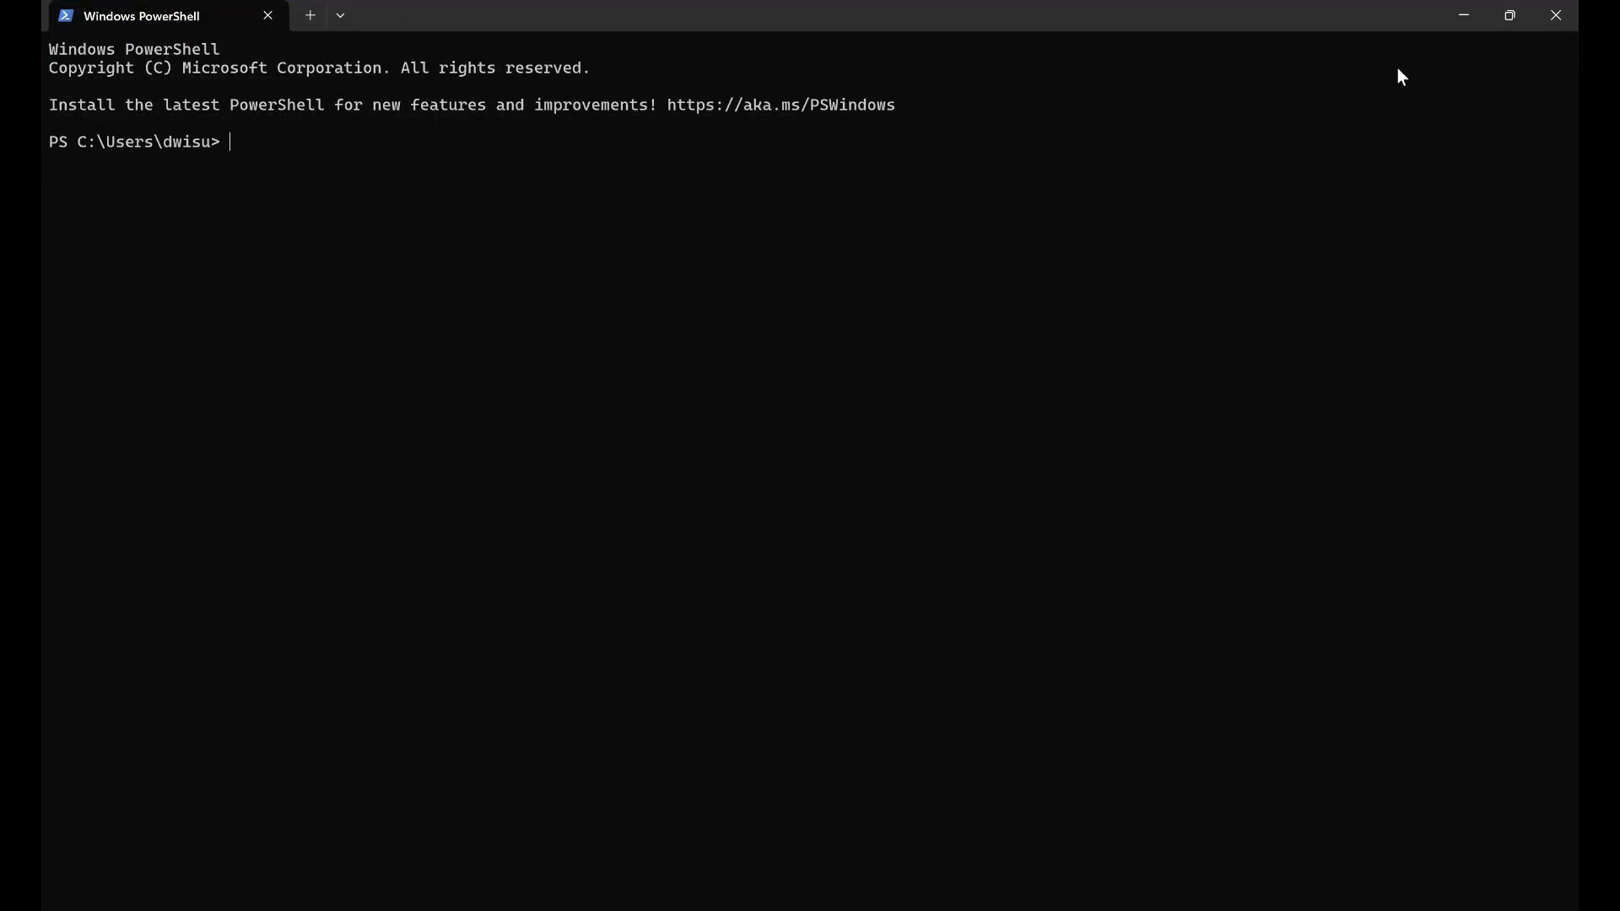
pyautogui.click(1560, 14)
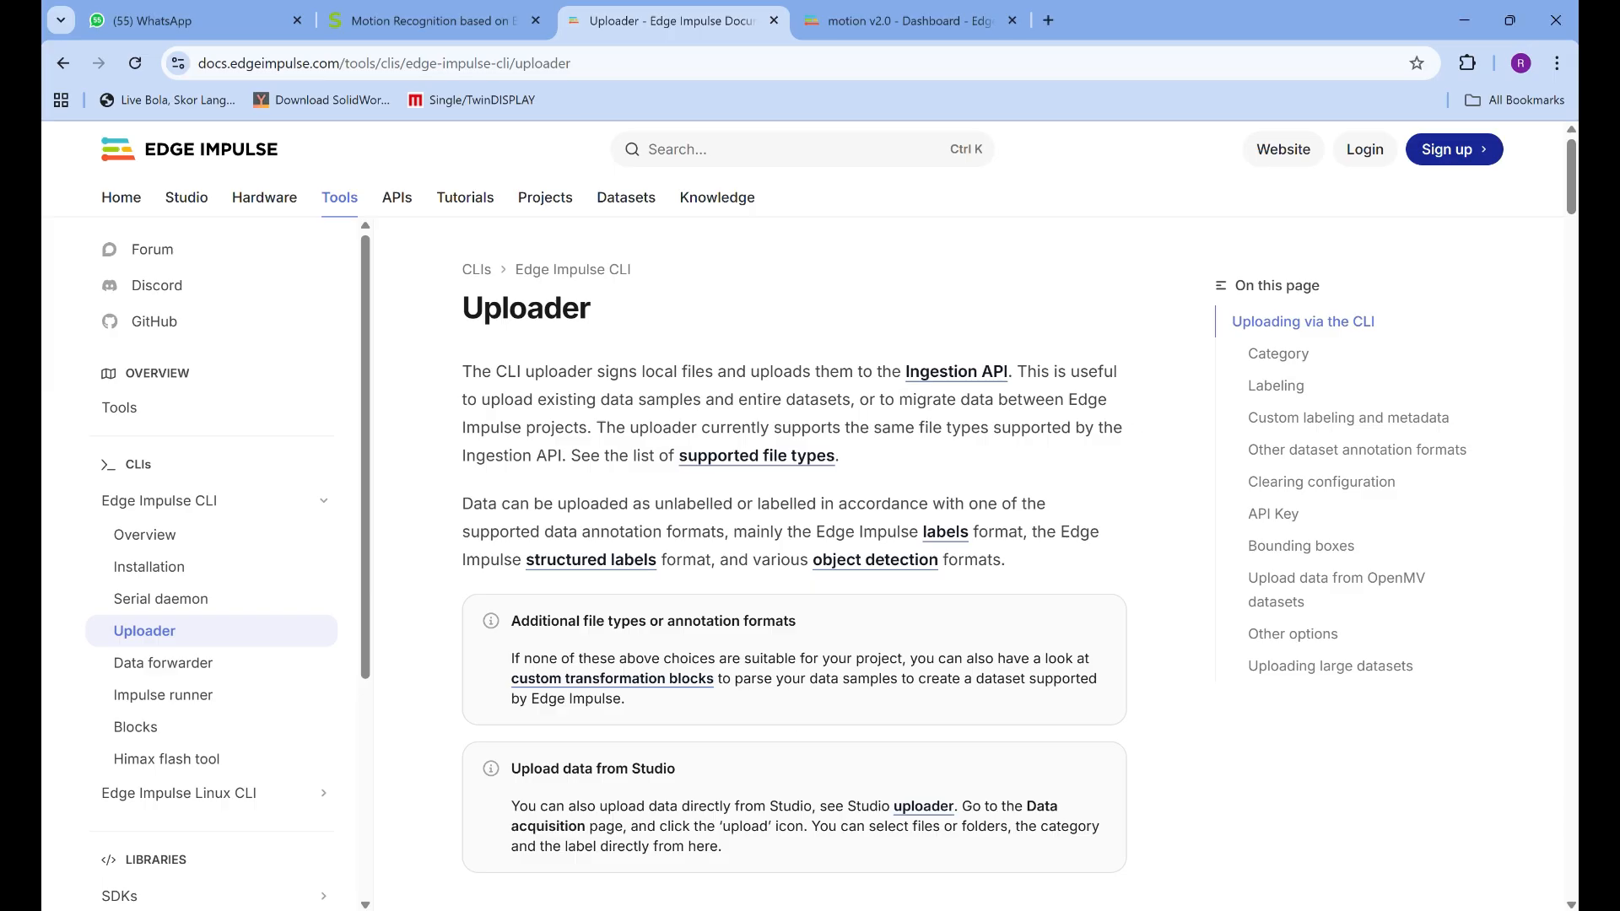
# Open Windows PowerShell as administrator in a maximized window and check the Edge Impulse CLI uploader documentation before returning to it
pyautogui.press('super')
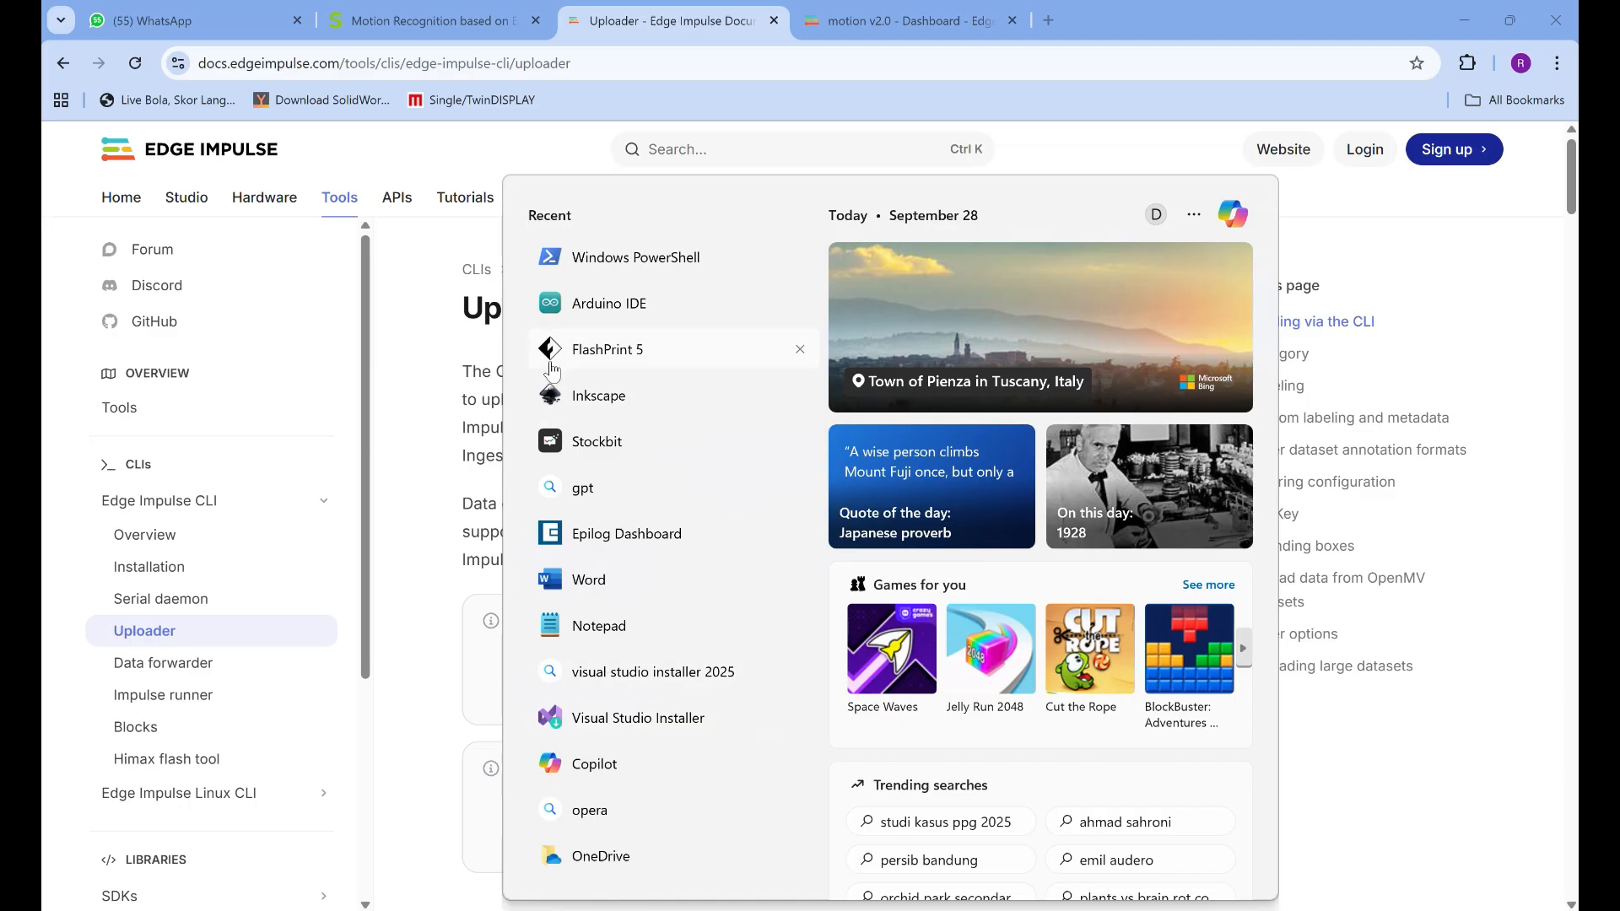
pyautogui.rightClick(586, 268)
pyautogui.click(662, 312)
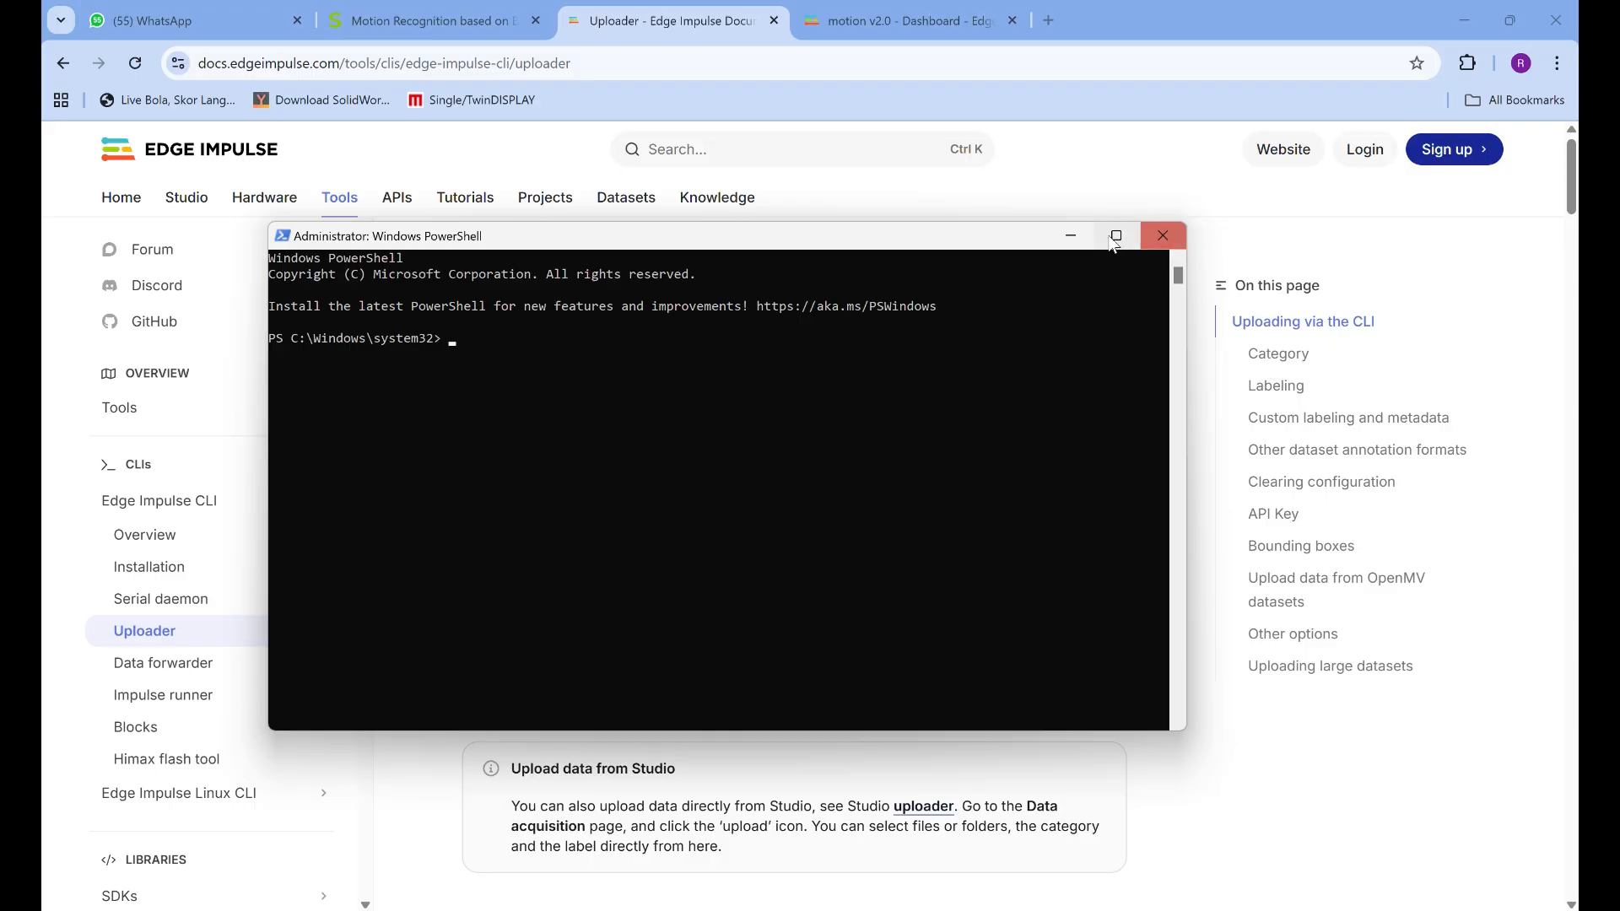
pyautogui.click(1115, 236)
pyautogui.hotkey('alt', 'Tab')
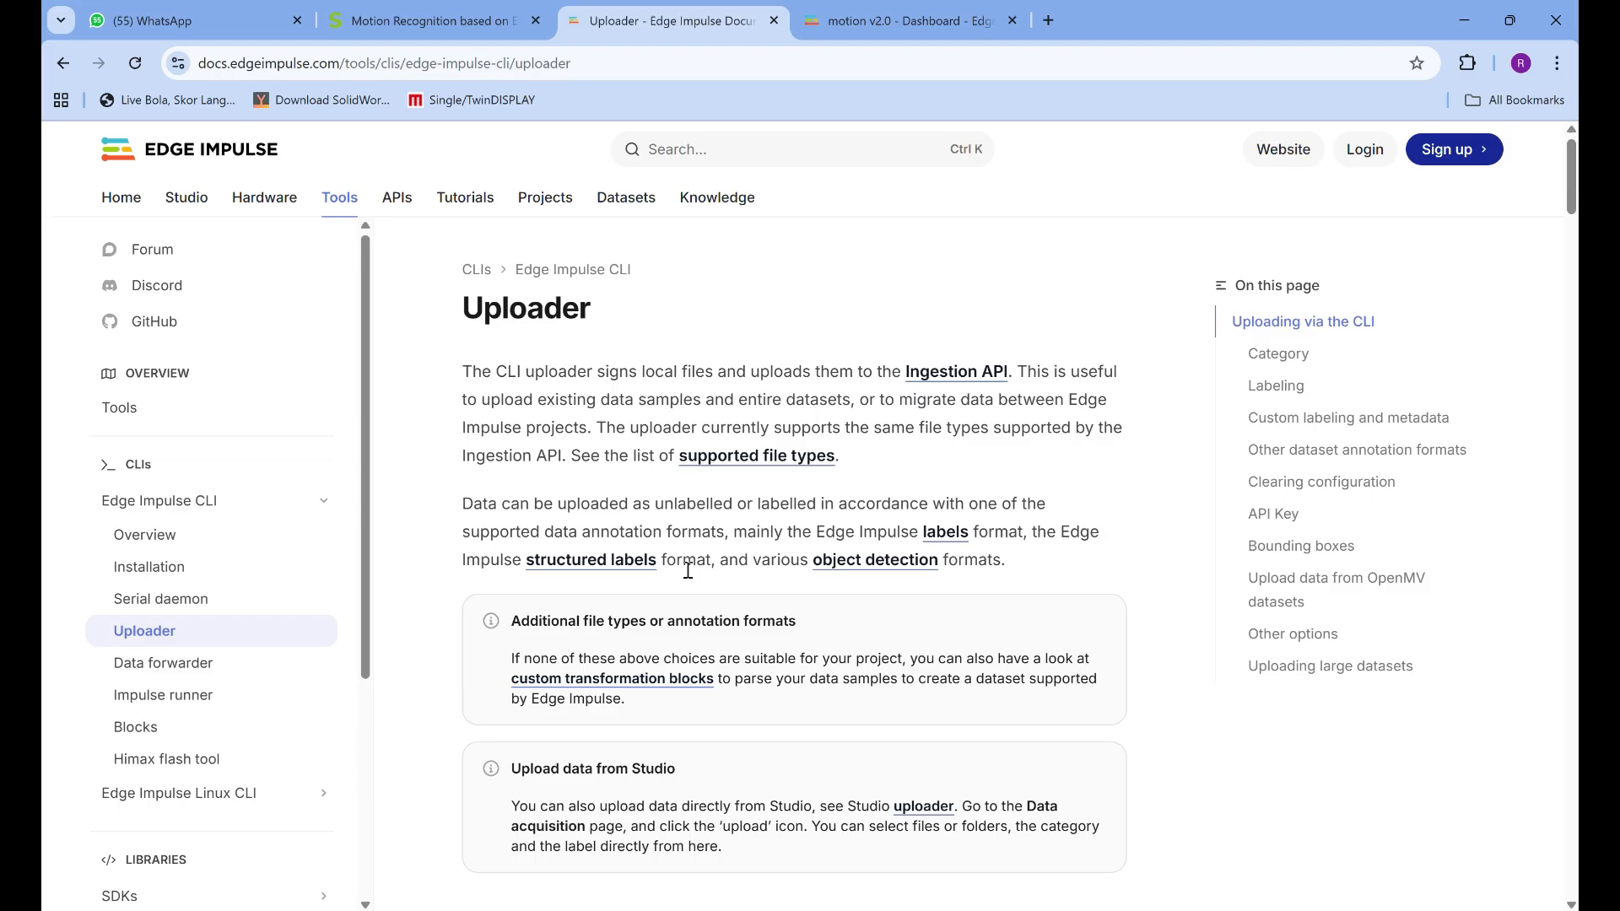
pyautogui.scroll(-5, 659, 531)
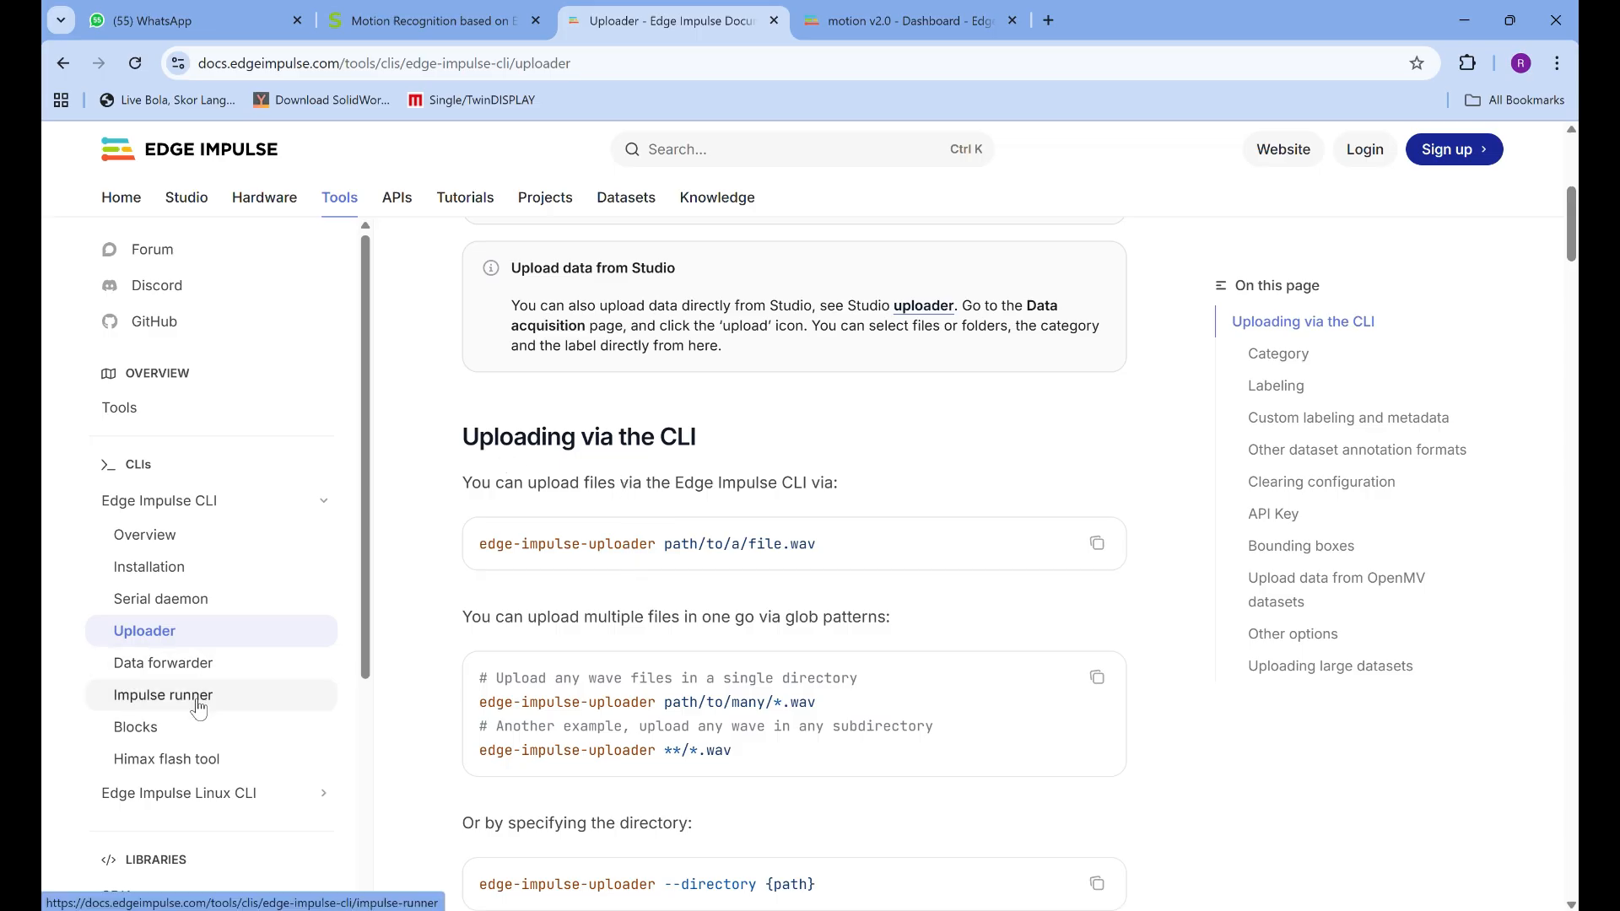
pyautogui.hotkey('alt', 'Tab')
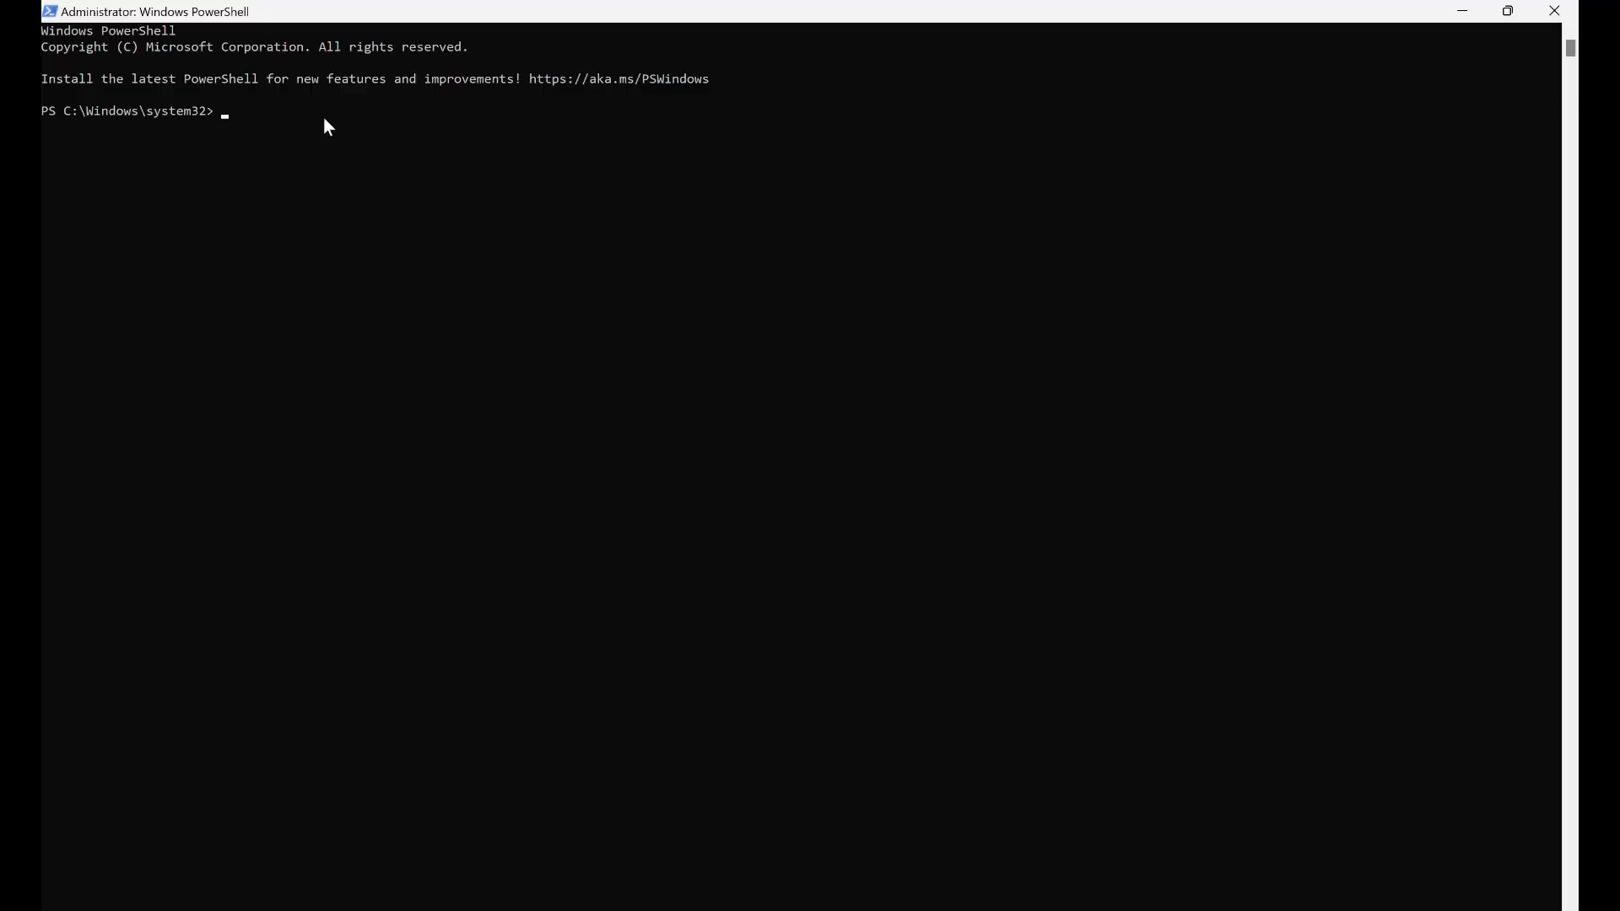
# Try to run the data forwarder as edge-impulse-data-forwardeR-clean in the Administrator PowerShell window
pyautogui.write('edge-impulse-data-forwarder')
pyautogui.click(442, 112)
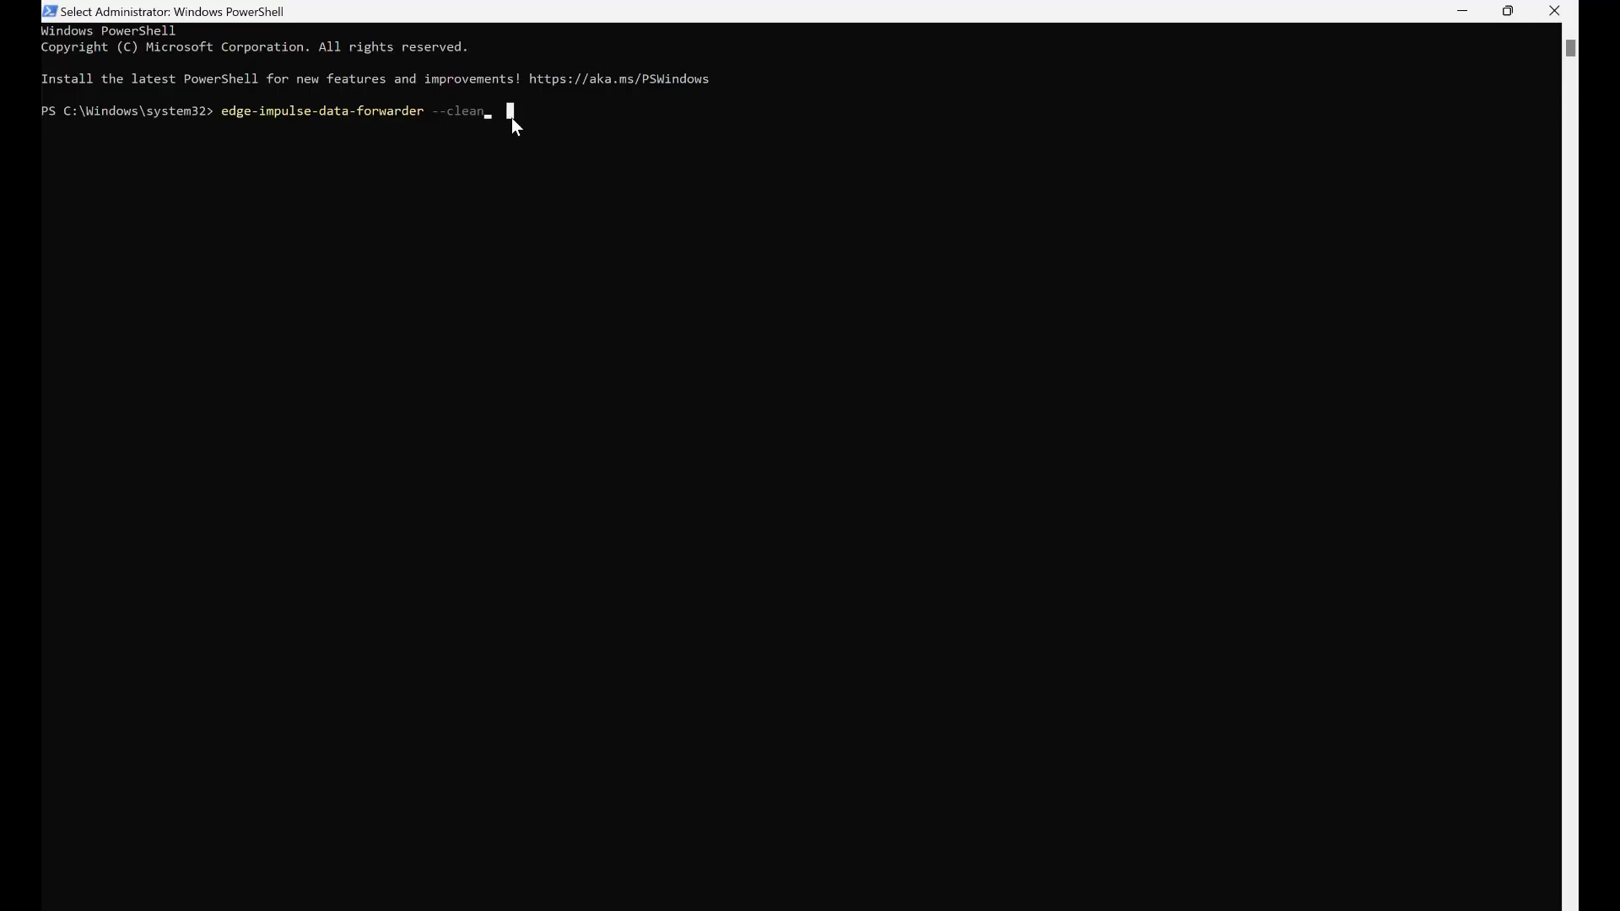
pyautogui.click(443, 113)
pyautogui.press('BackSpace')
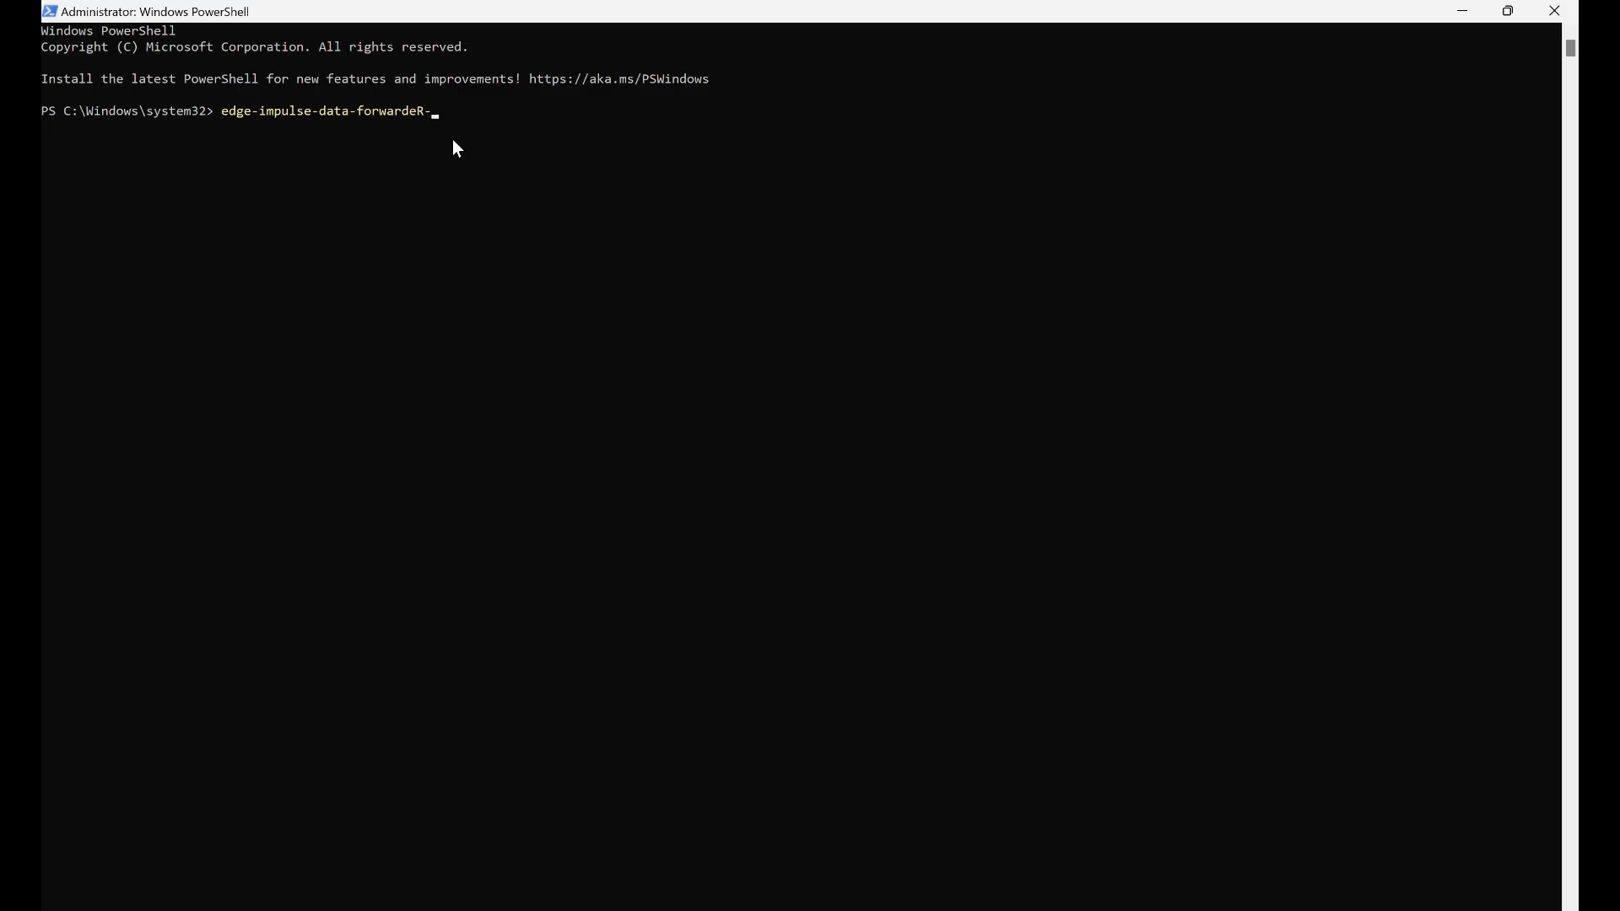
pyautogui.press('capslock')
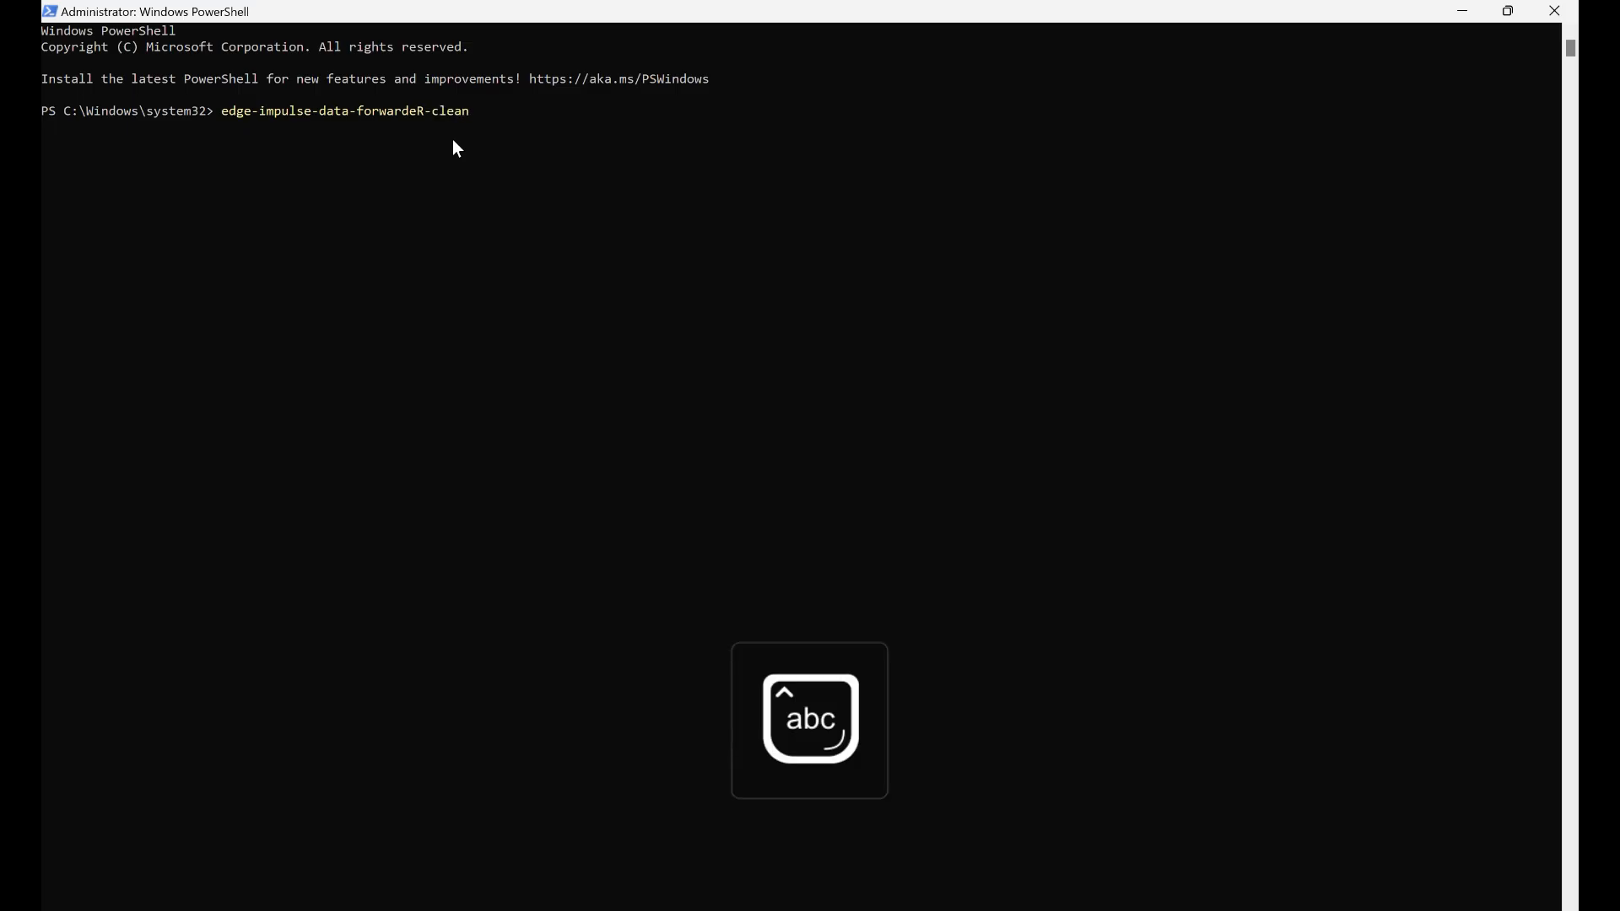
pyautogui.press('Return')
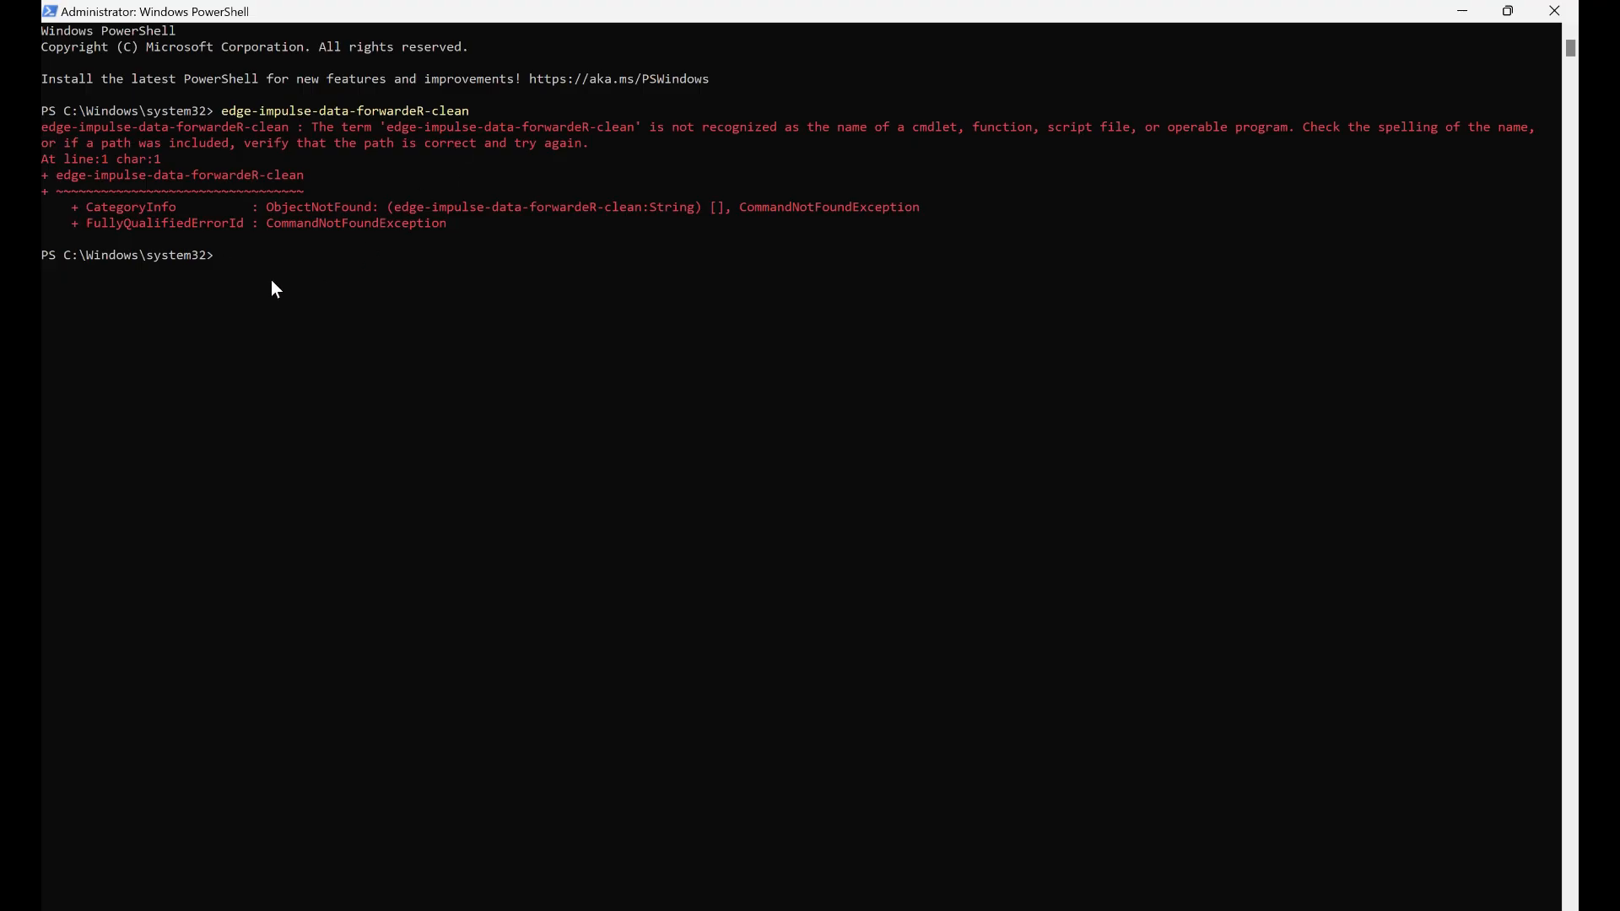
# Run edge-impulse-data-forwarder --clean and try the account user name in lowercase, checking the profile menu of Edge Impulse Studio
pyautogui.write('edge-impulse-data-forwarder --clean')
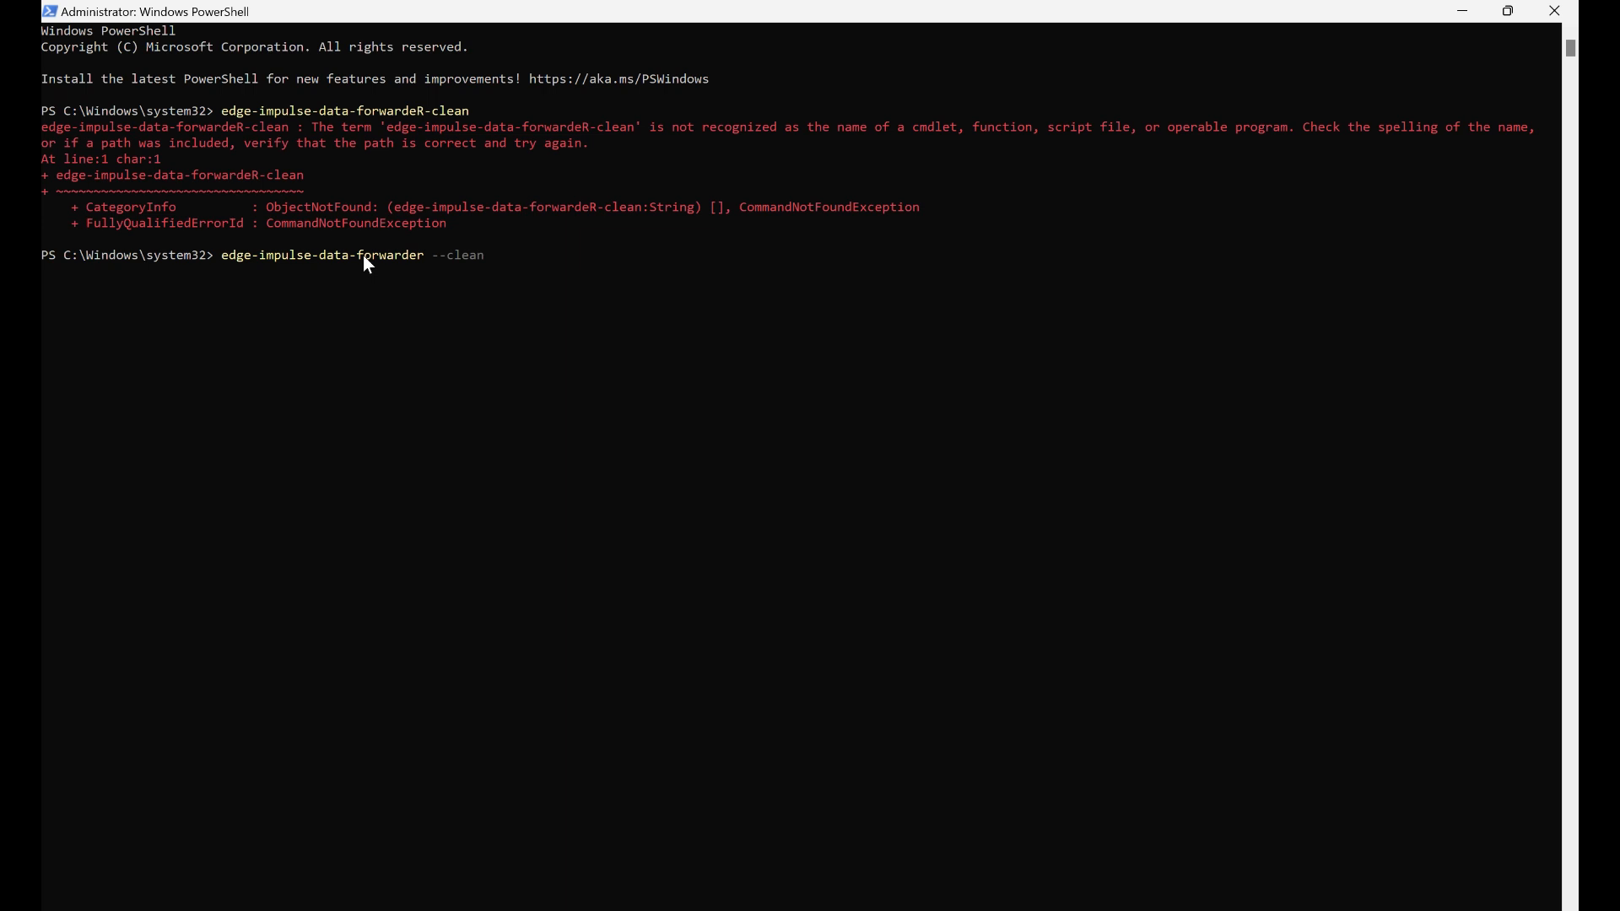
pyautogui.press('Return')
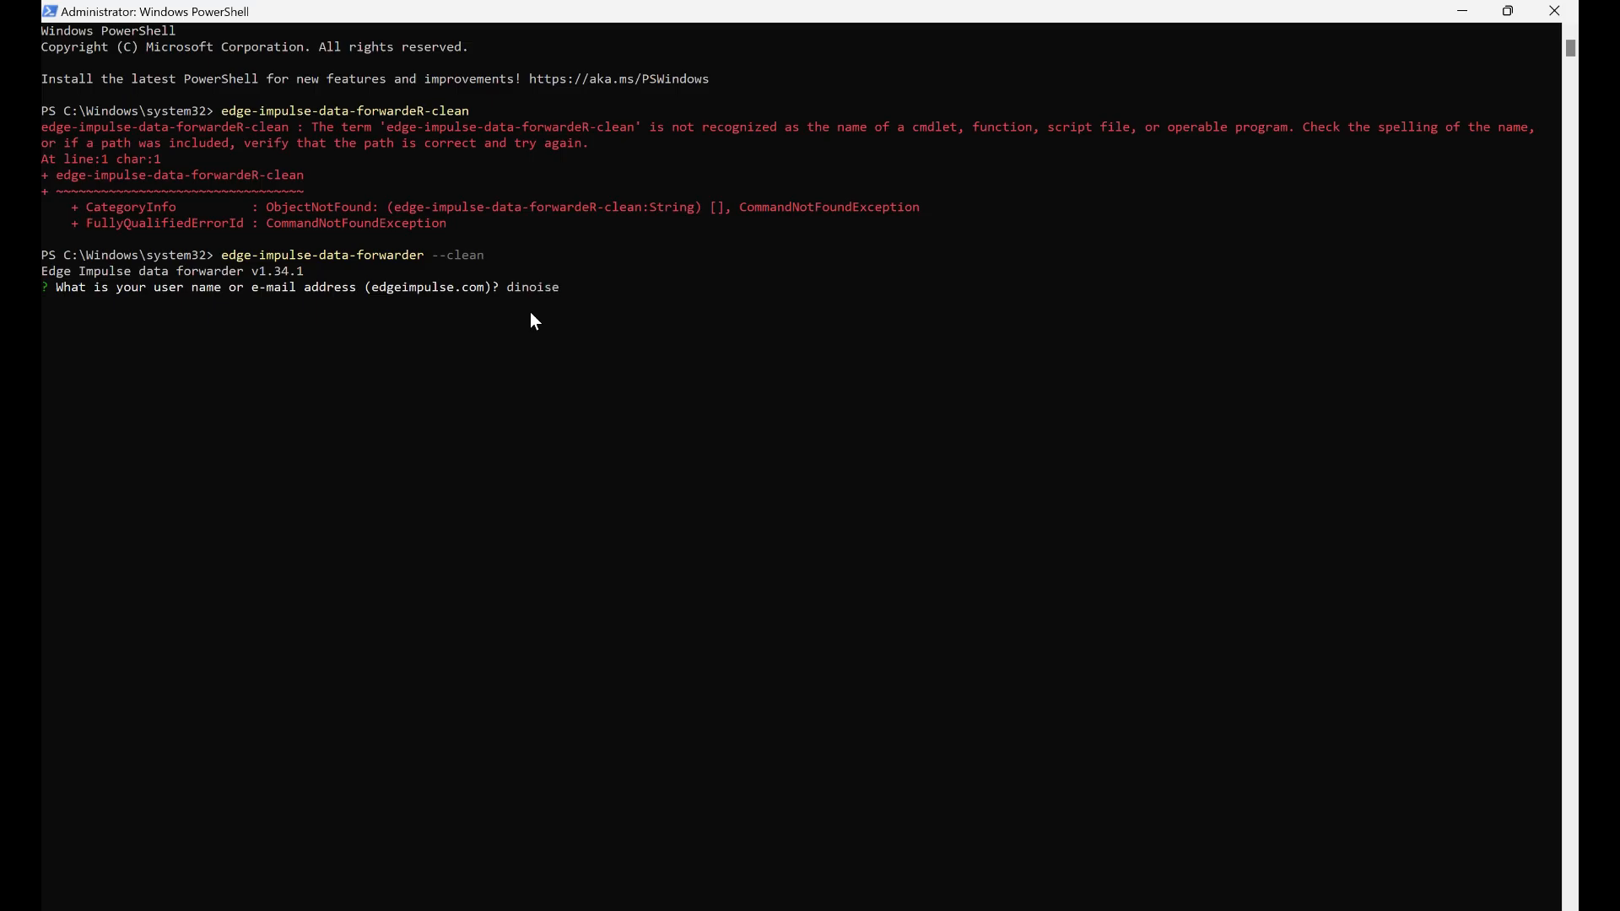
pyautogui.hotkey('alt', 'Tab')
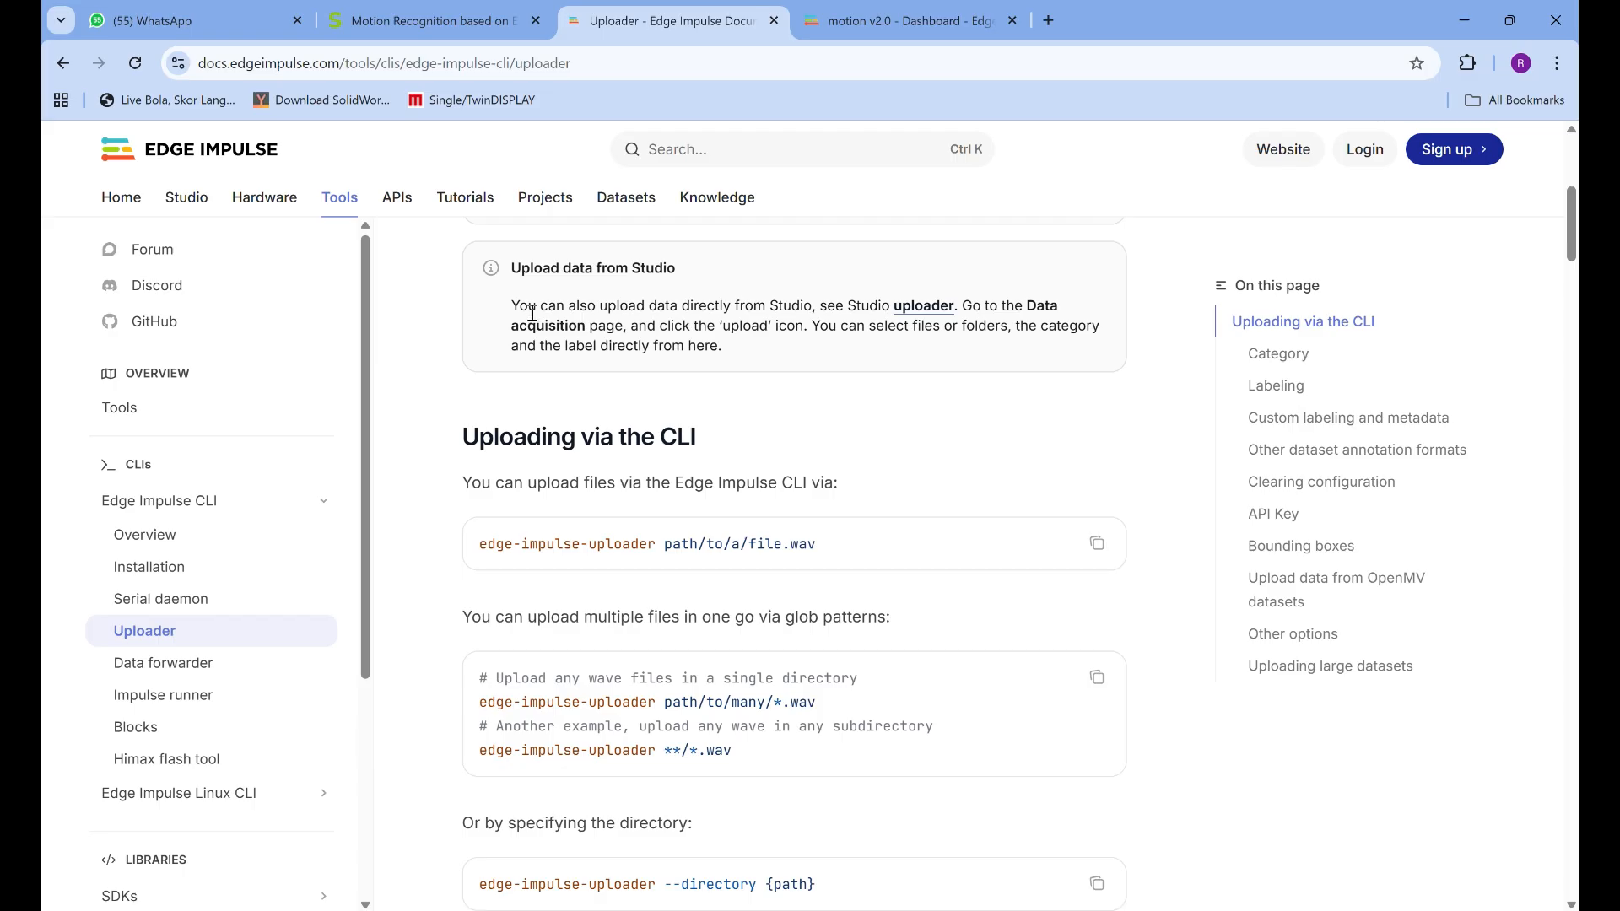
pyautogui.hotkey('ctrl', 'Tab')
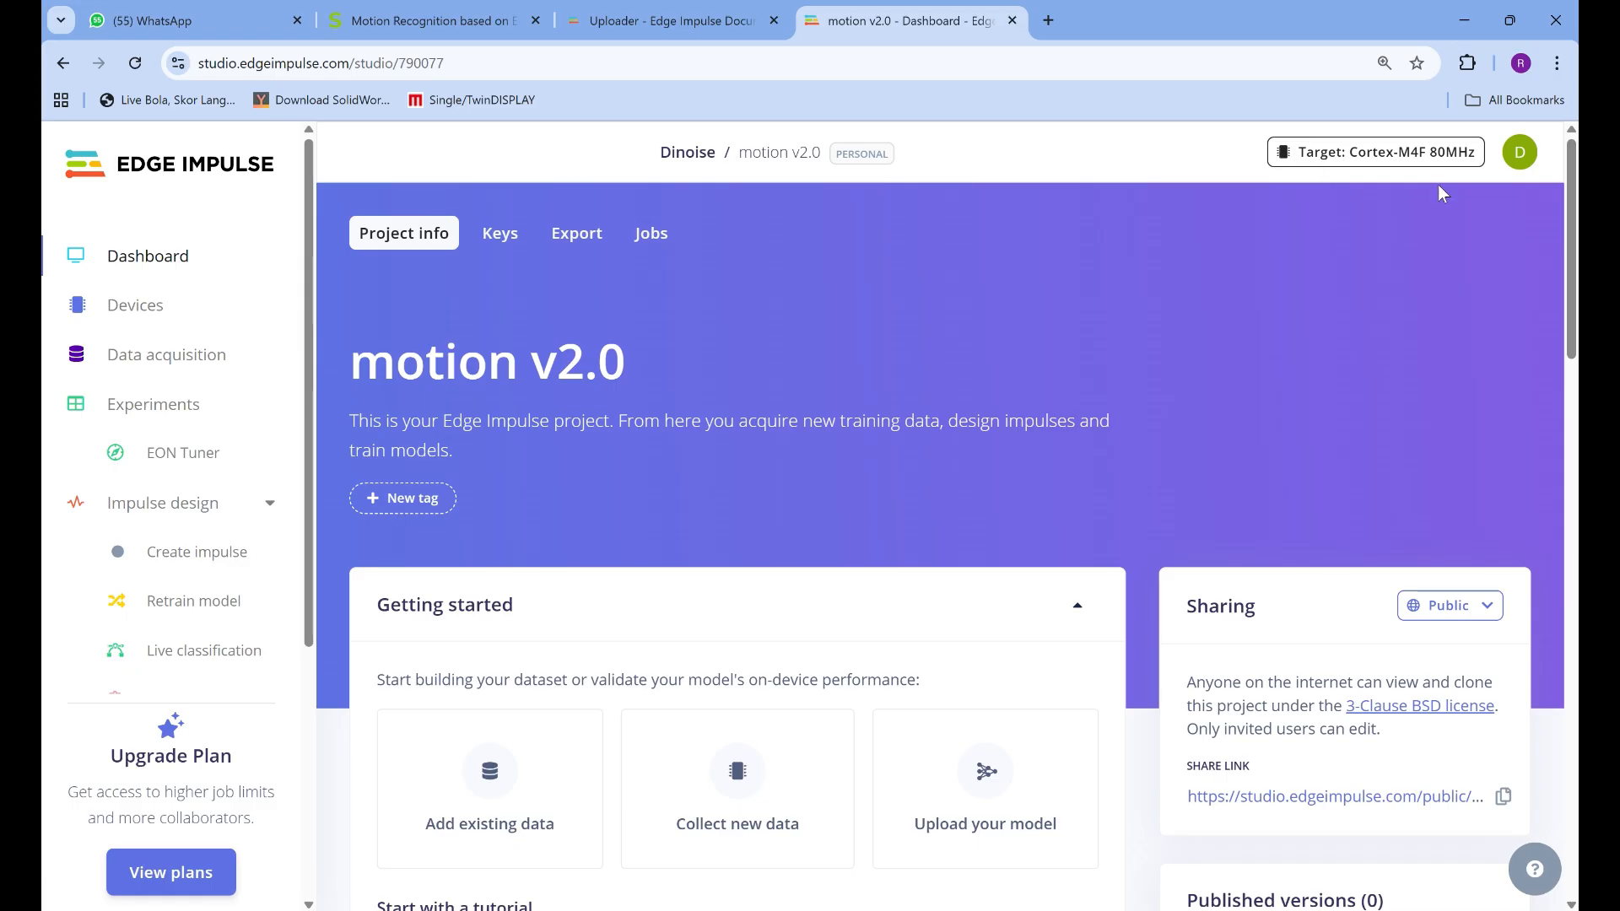
pyautogui.click(1520, 154)
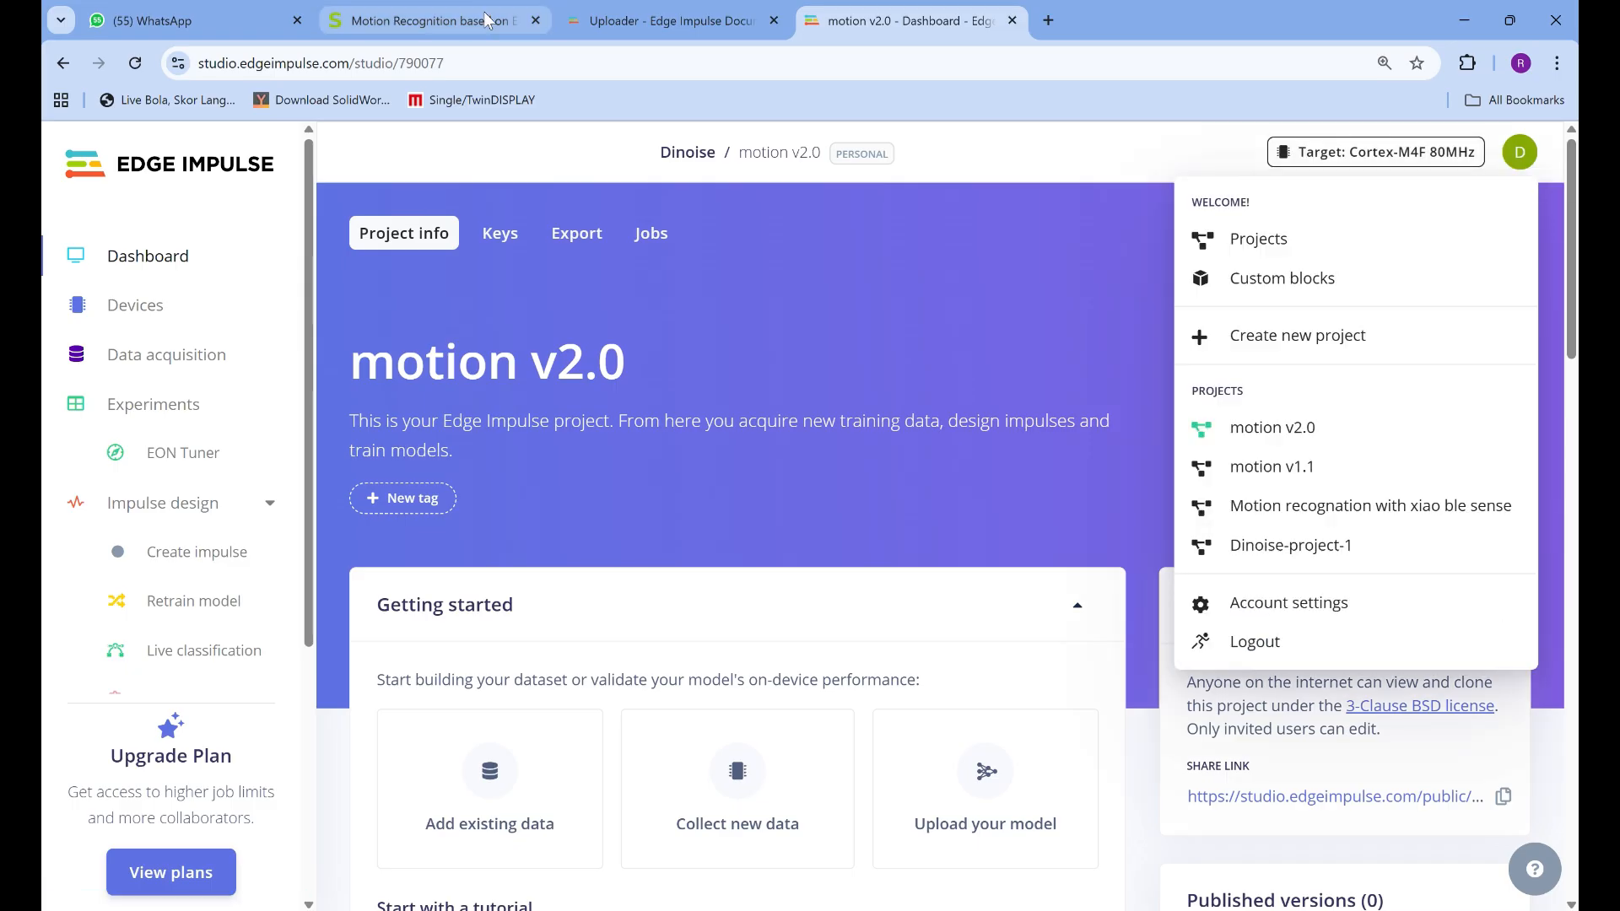
pyautogui.hotkey('alt', 'Tab')
pyautogui.write('dinoise')
pyautogui.press('Return')
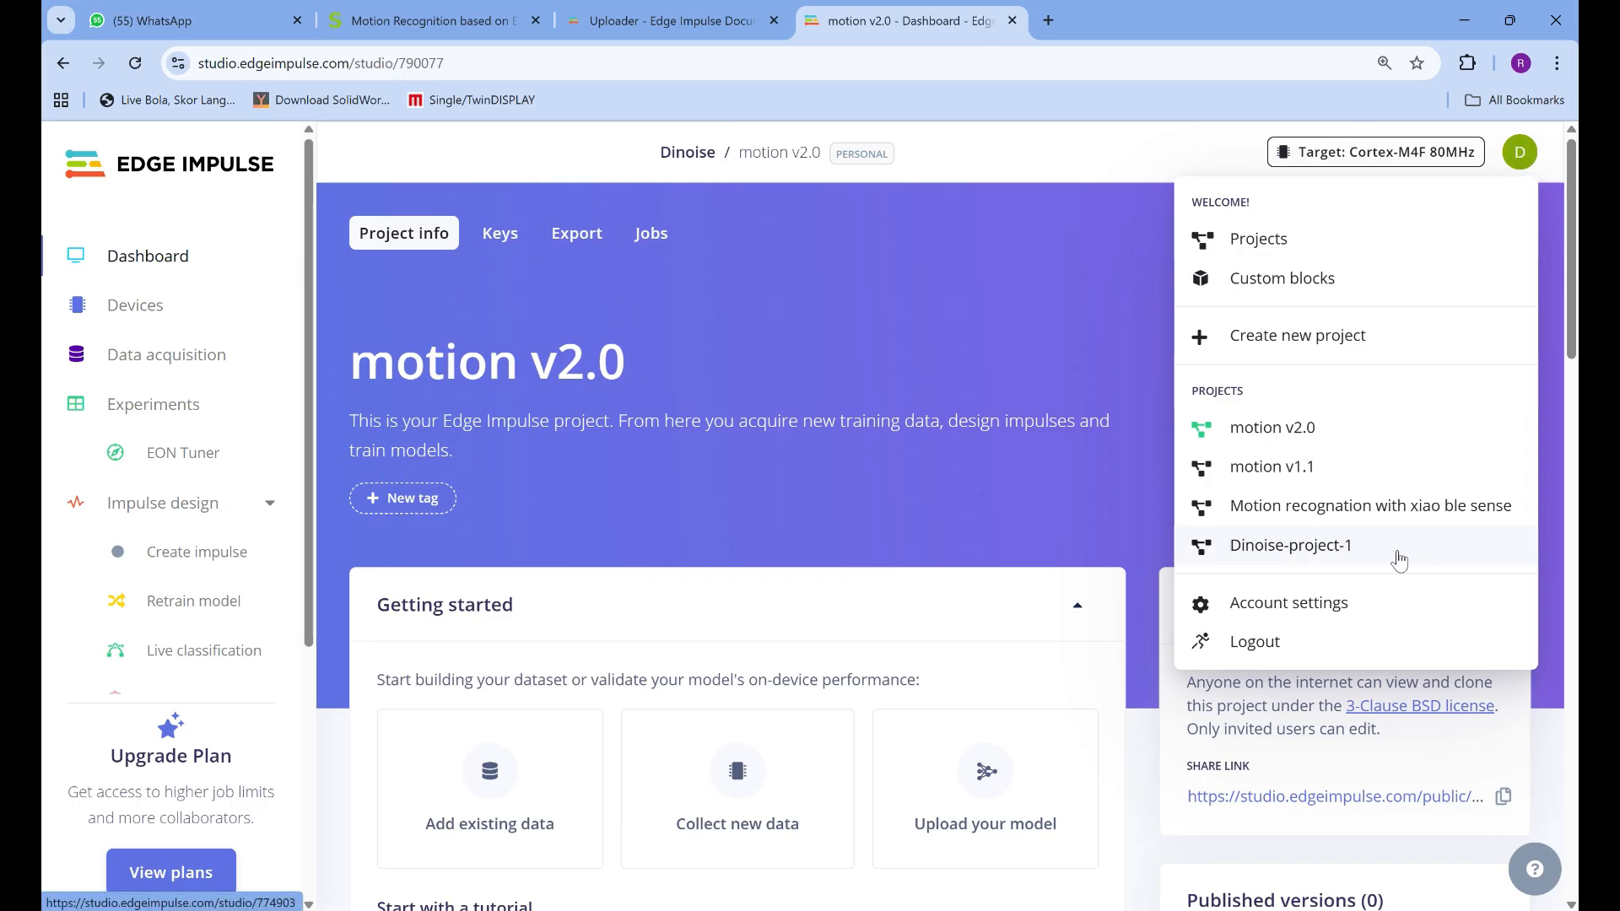
# Open the Edge Impulse account settings in the browser and check the exact spelling of the account's name and e-mail
pyautogui.click(1349, 601)
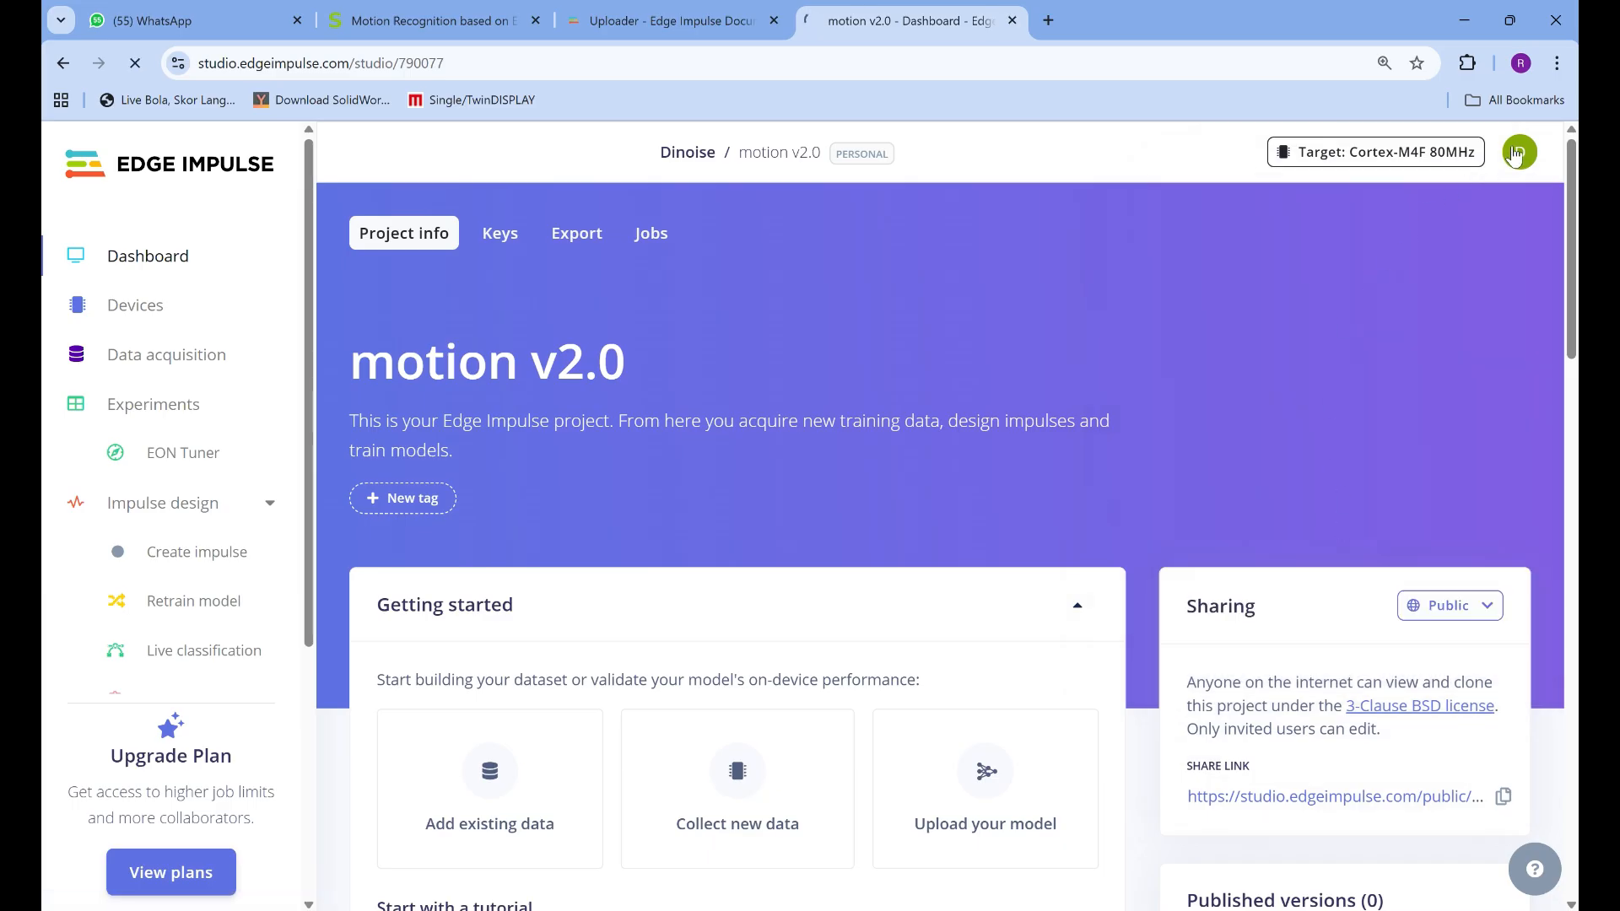
pyautogui.click(1518, 151)
pyautogui.click(763, 463)
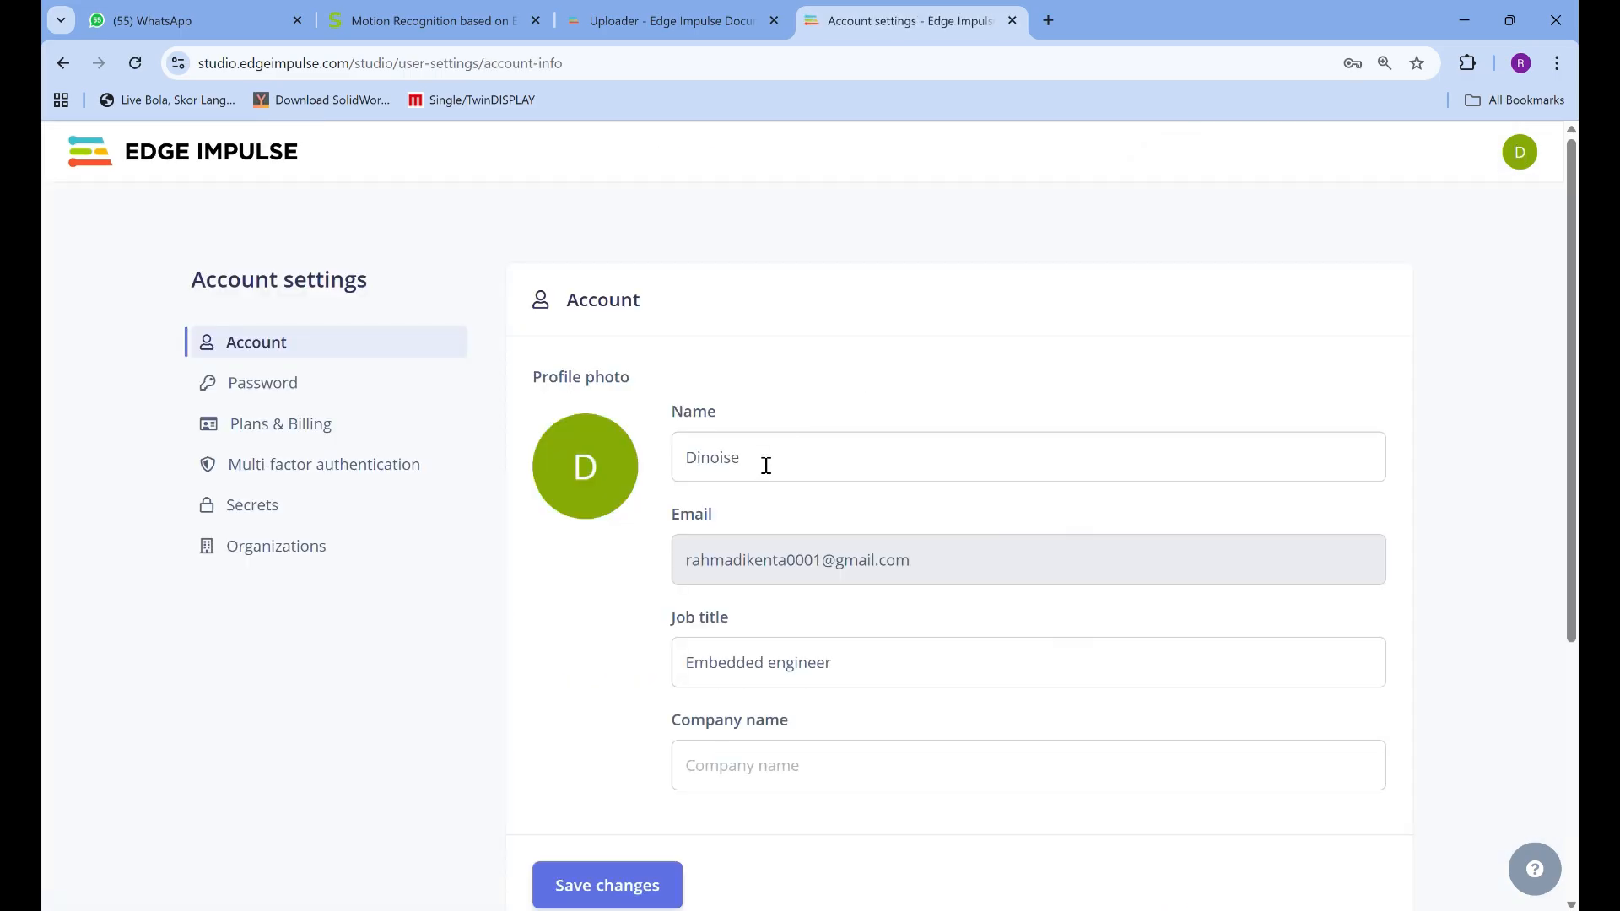
pyautogui.moveTo(759, 463); pyautogui.dragTo(686, 473)
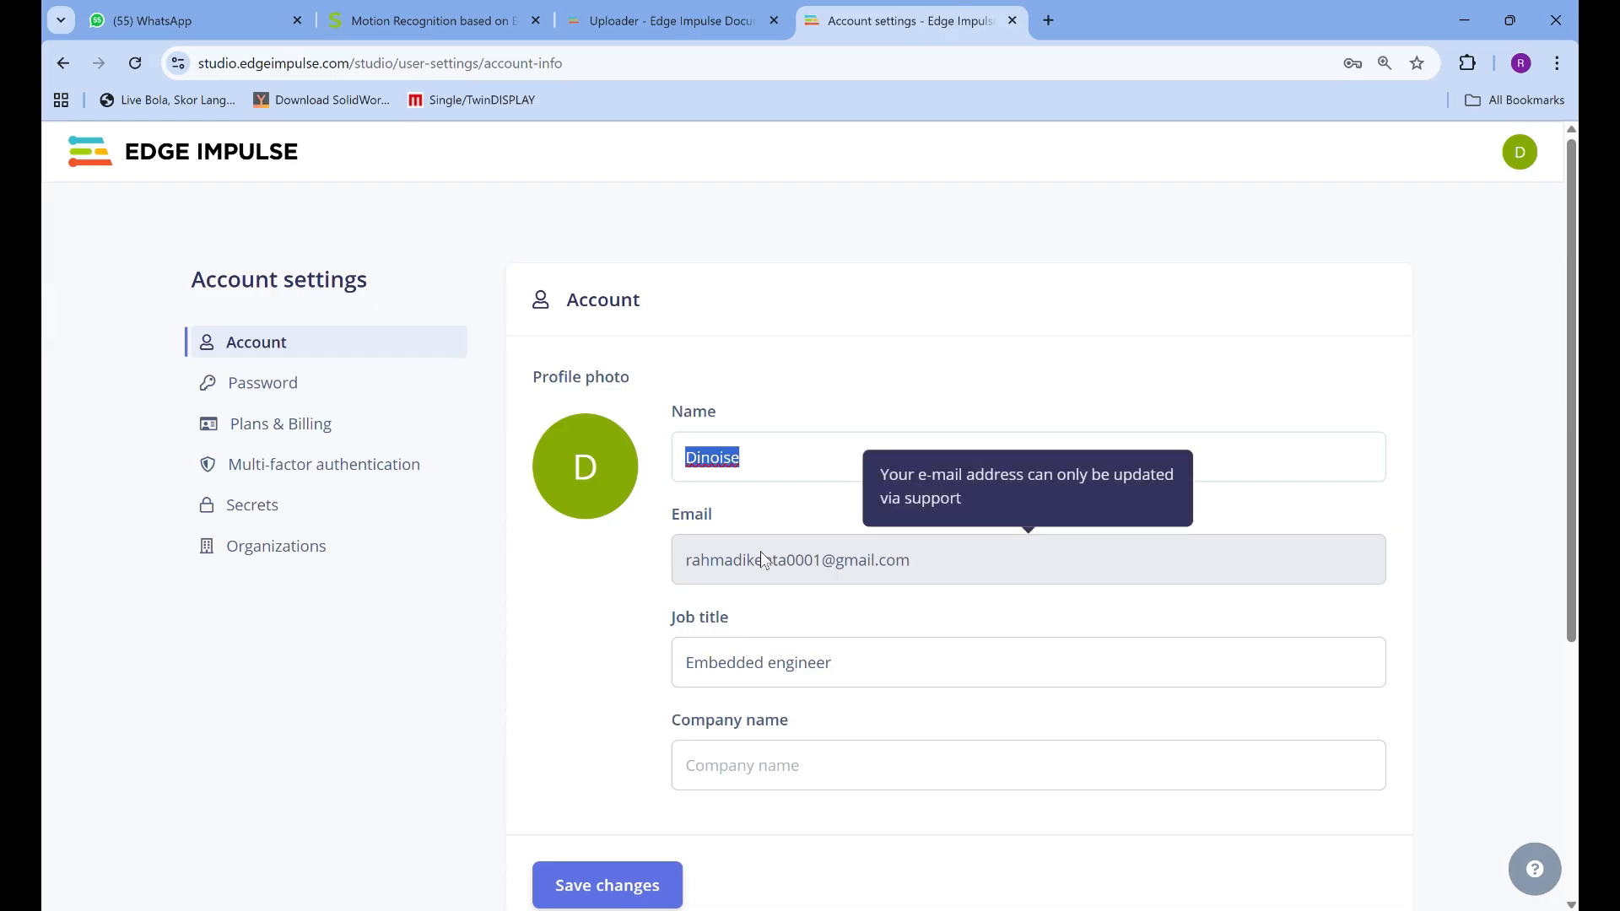
pyautogui.moveTo(920, 558); pyautogui.dragTo(652, 618)
pyautogui.click(759, 459)
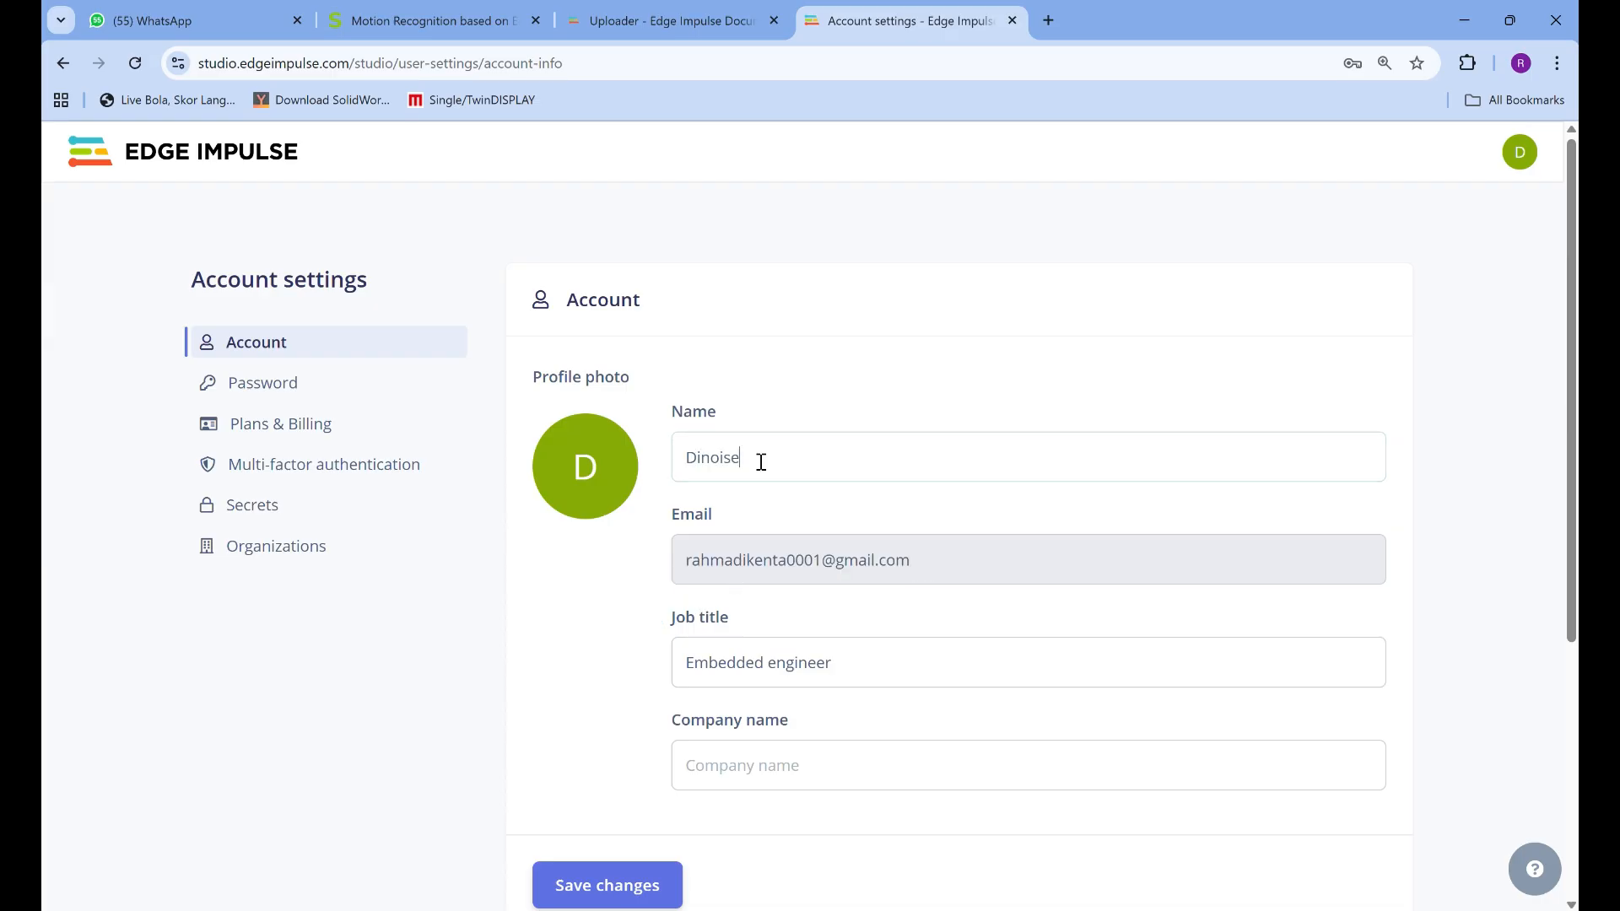
pyautogui.moveTo(759, 459); pyautogui.dragTo(680, 466)
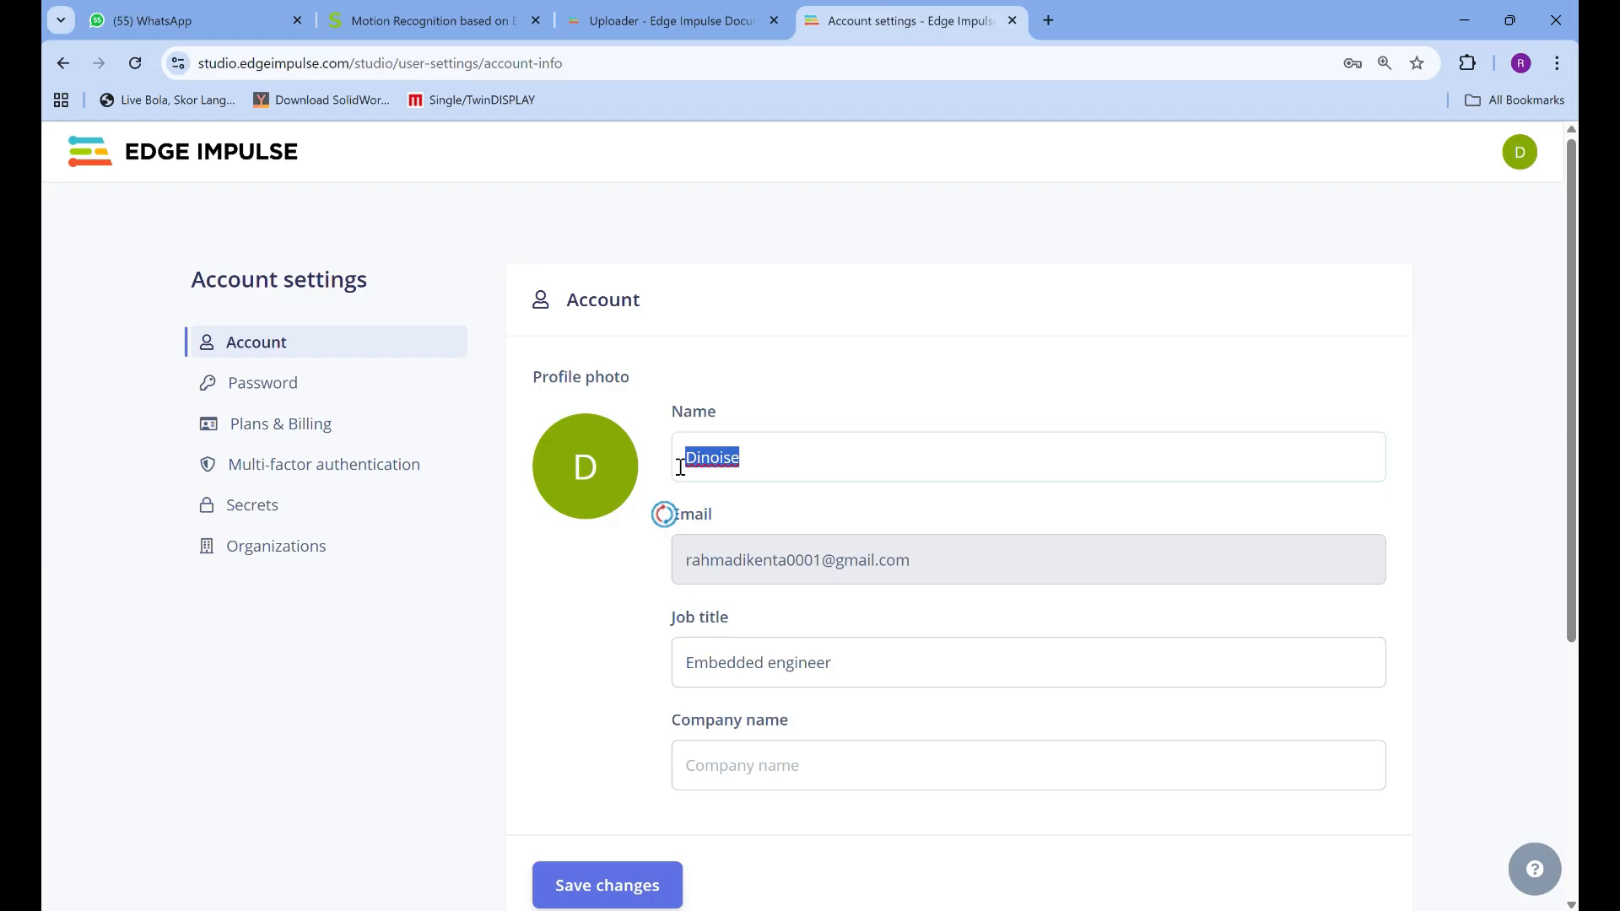
# Switch to PowerShell and log in to the data forwarder with the capitalized account user name and the account password
pyautogui.hotkey('alt', 'Tab')
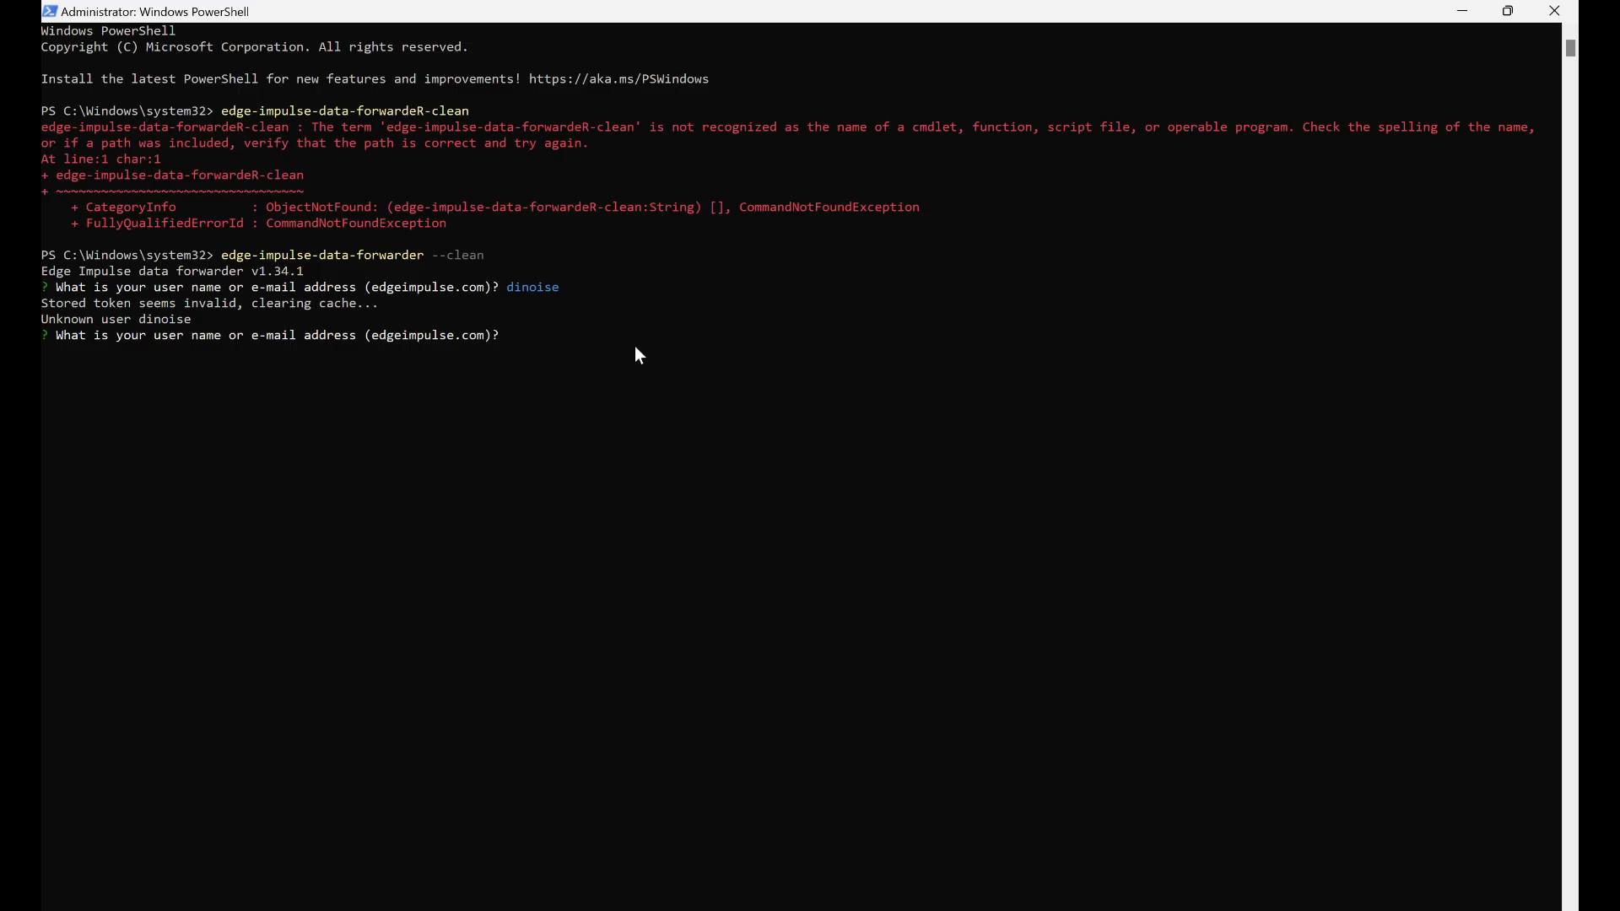
pyautogui.write('Dinoise')
pyautogui.press('Return')
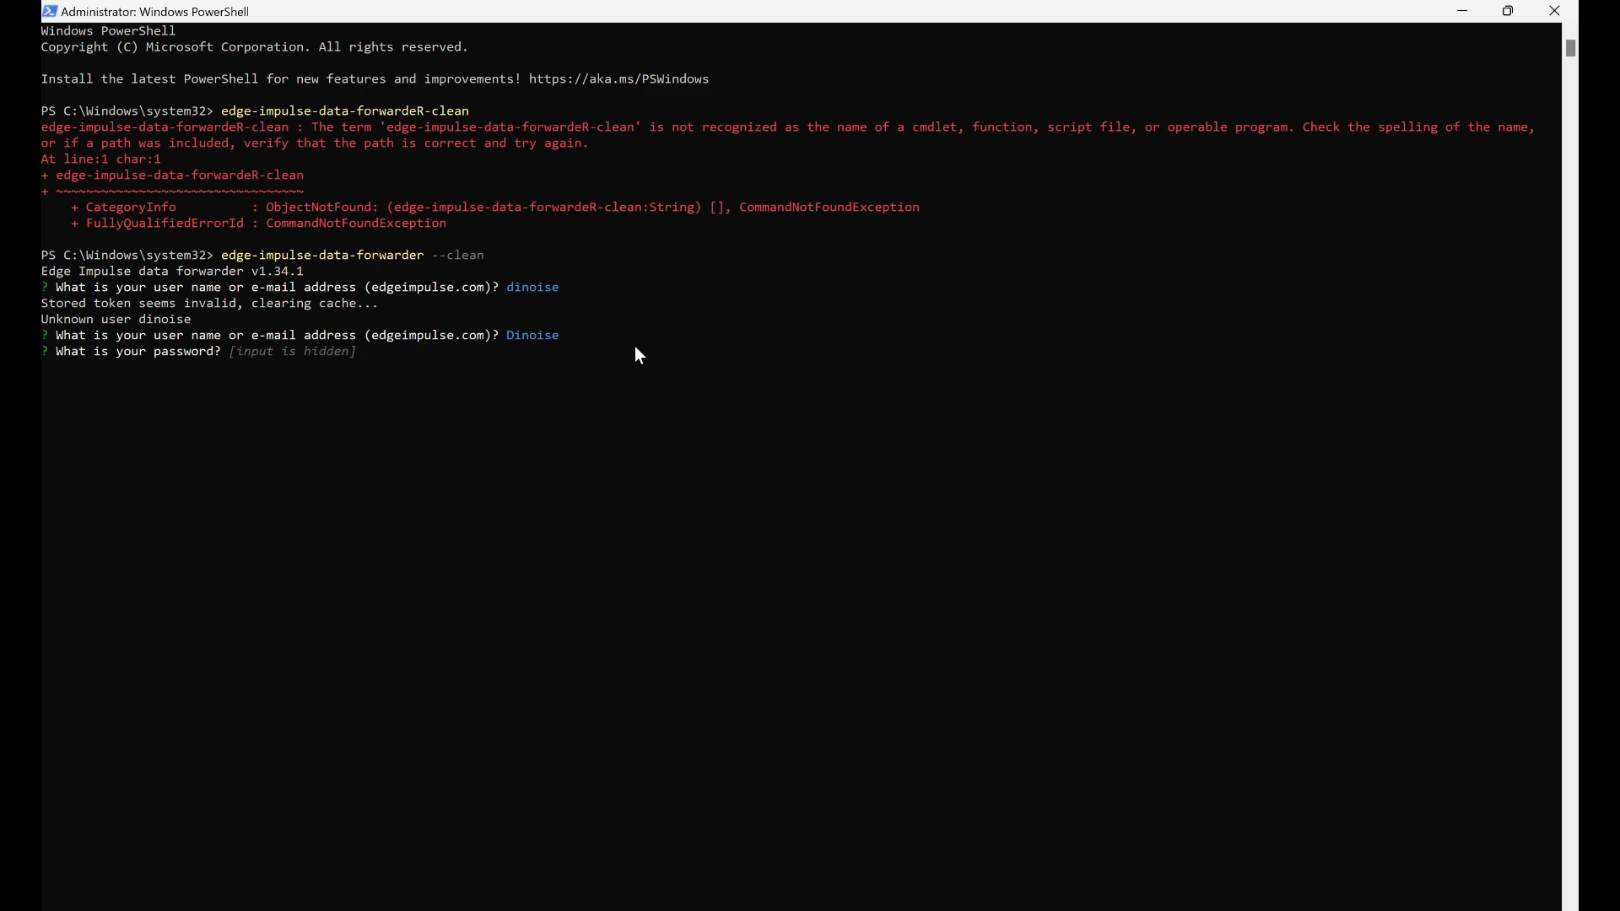
pyautogui.hotkey('alt', 'Tab')
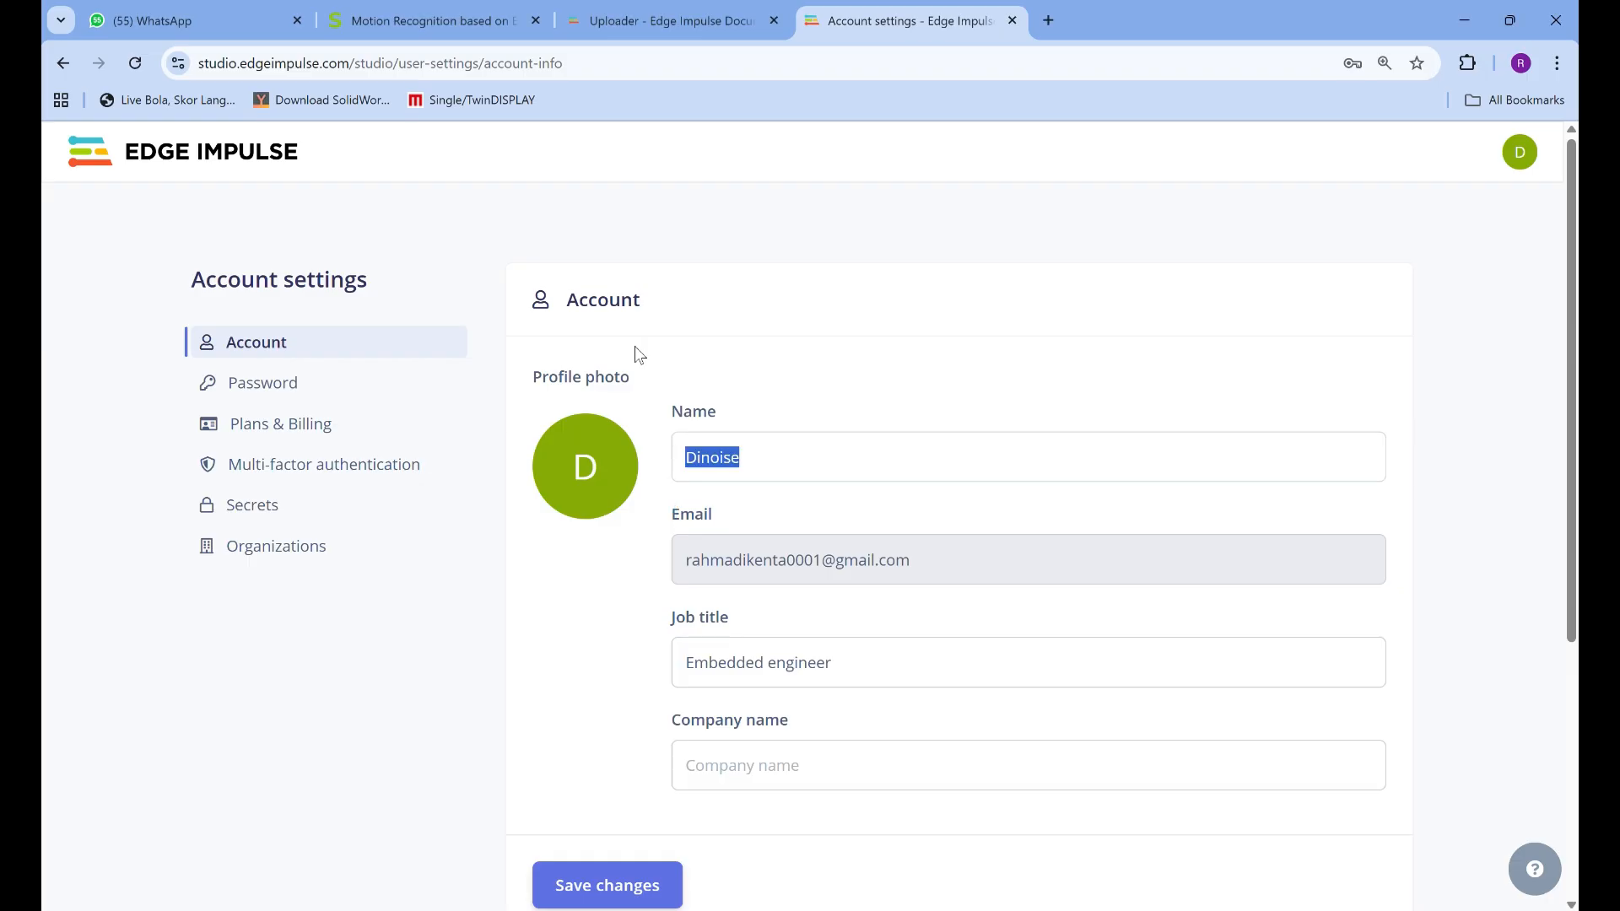
pyautogui.scroll(-5, 696, 601)
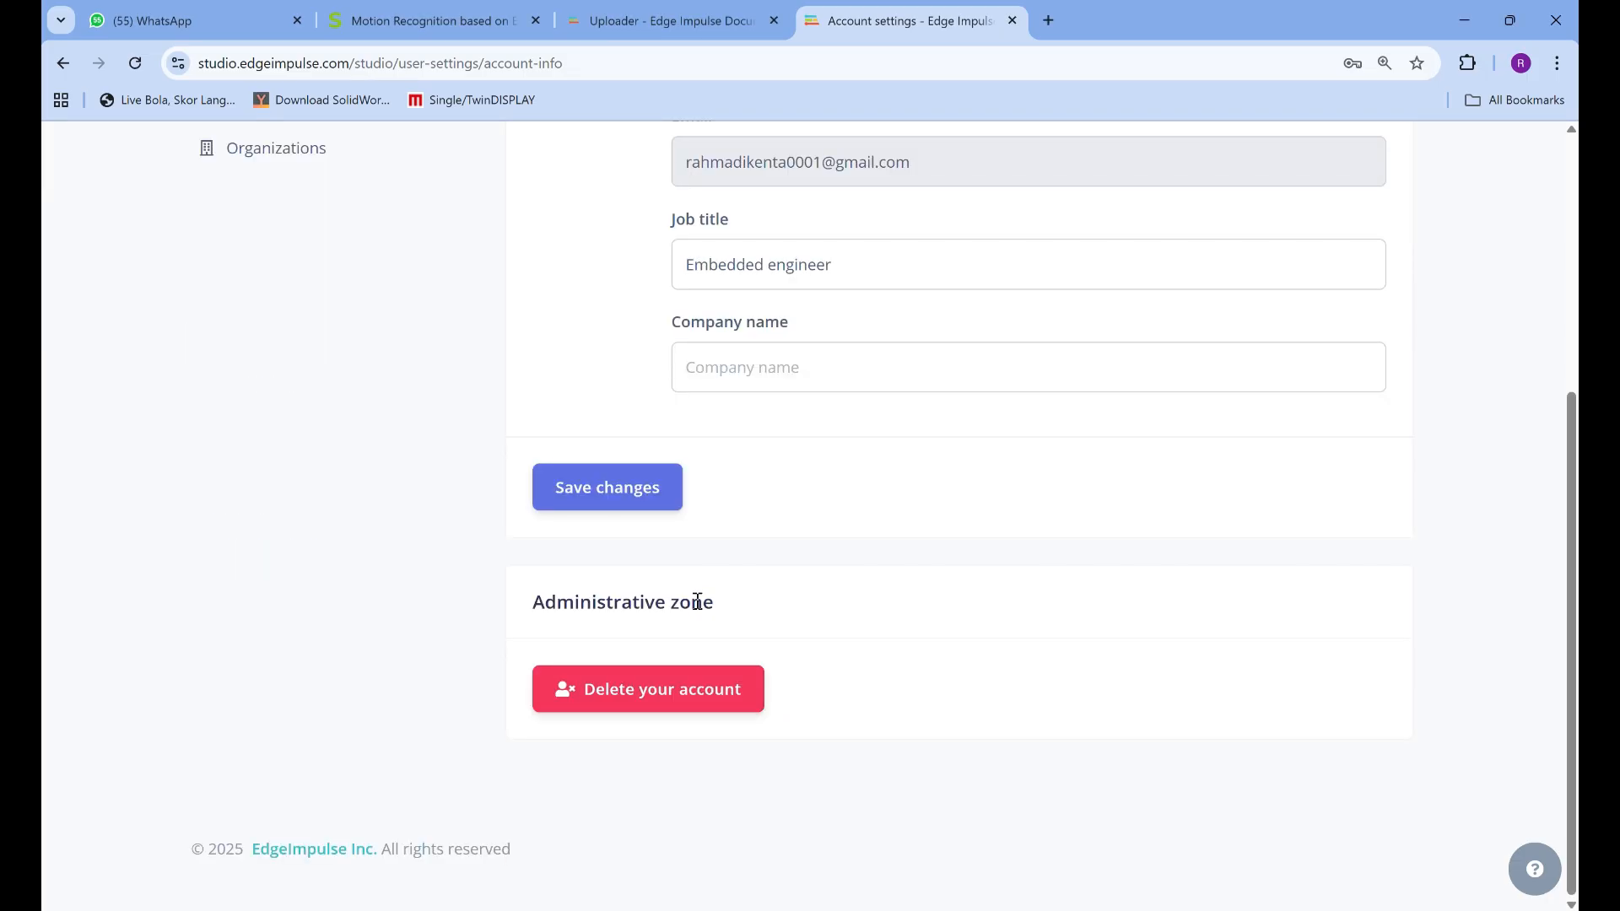
pyautogui.hotkey('alt', 'Tab')
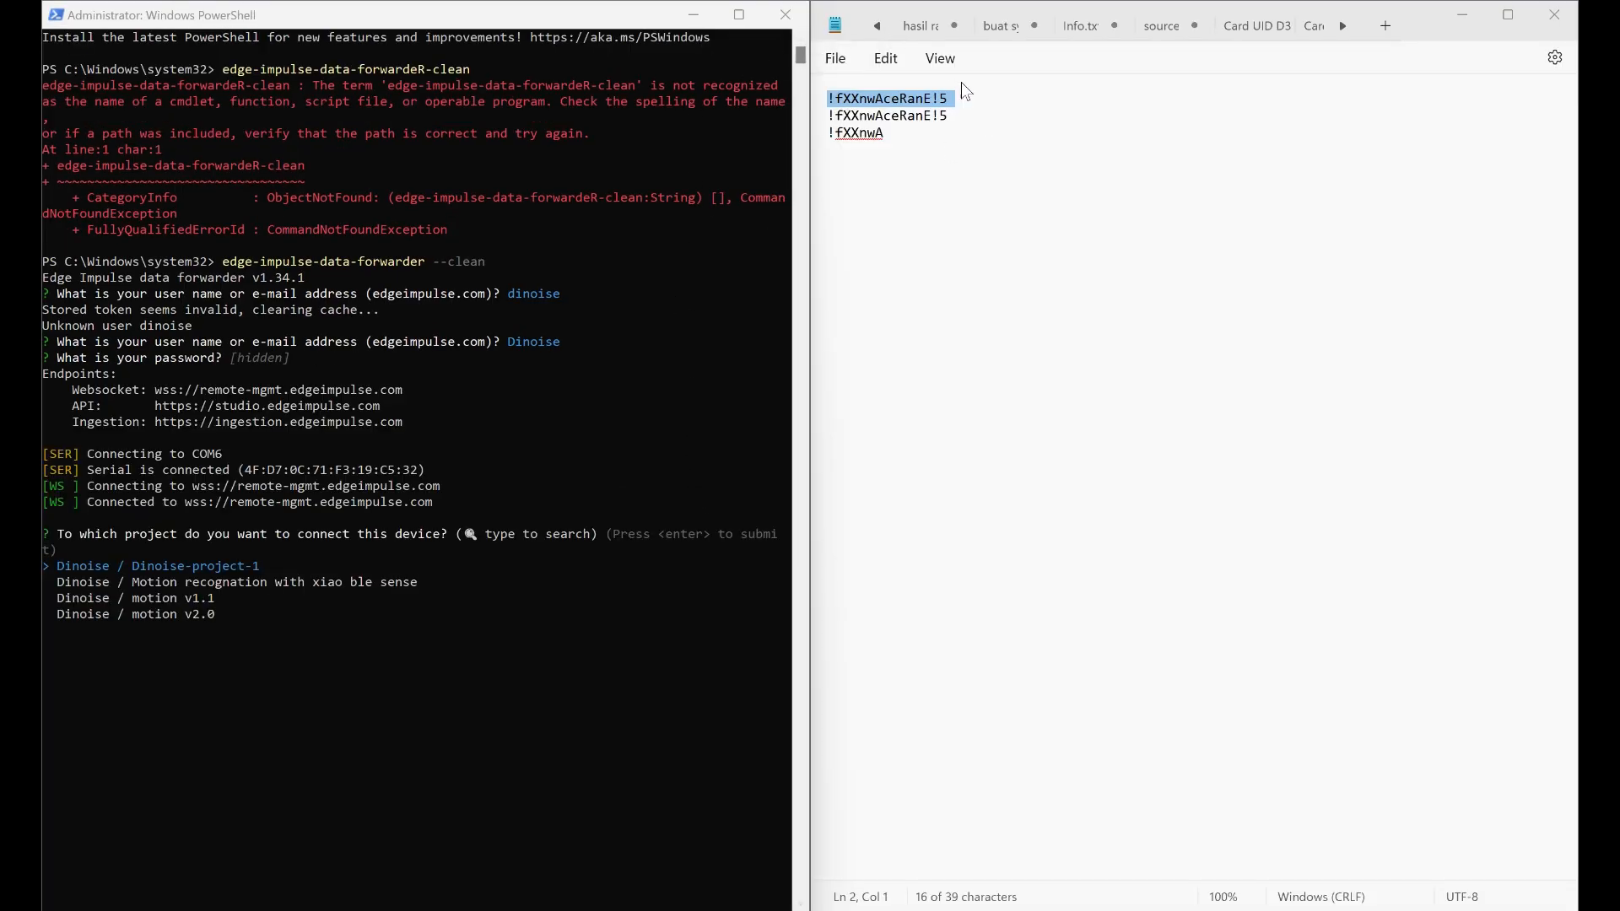
# Close Notepad, maximize PowerShell, and connect the device to the motion v2.0 project with sensor axes named X,Y,Z
pyautogui.click(1554, 15)
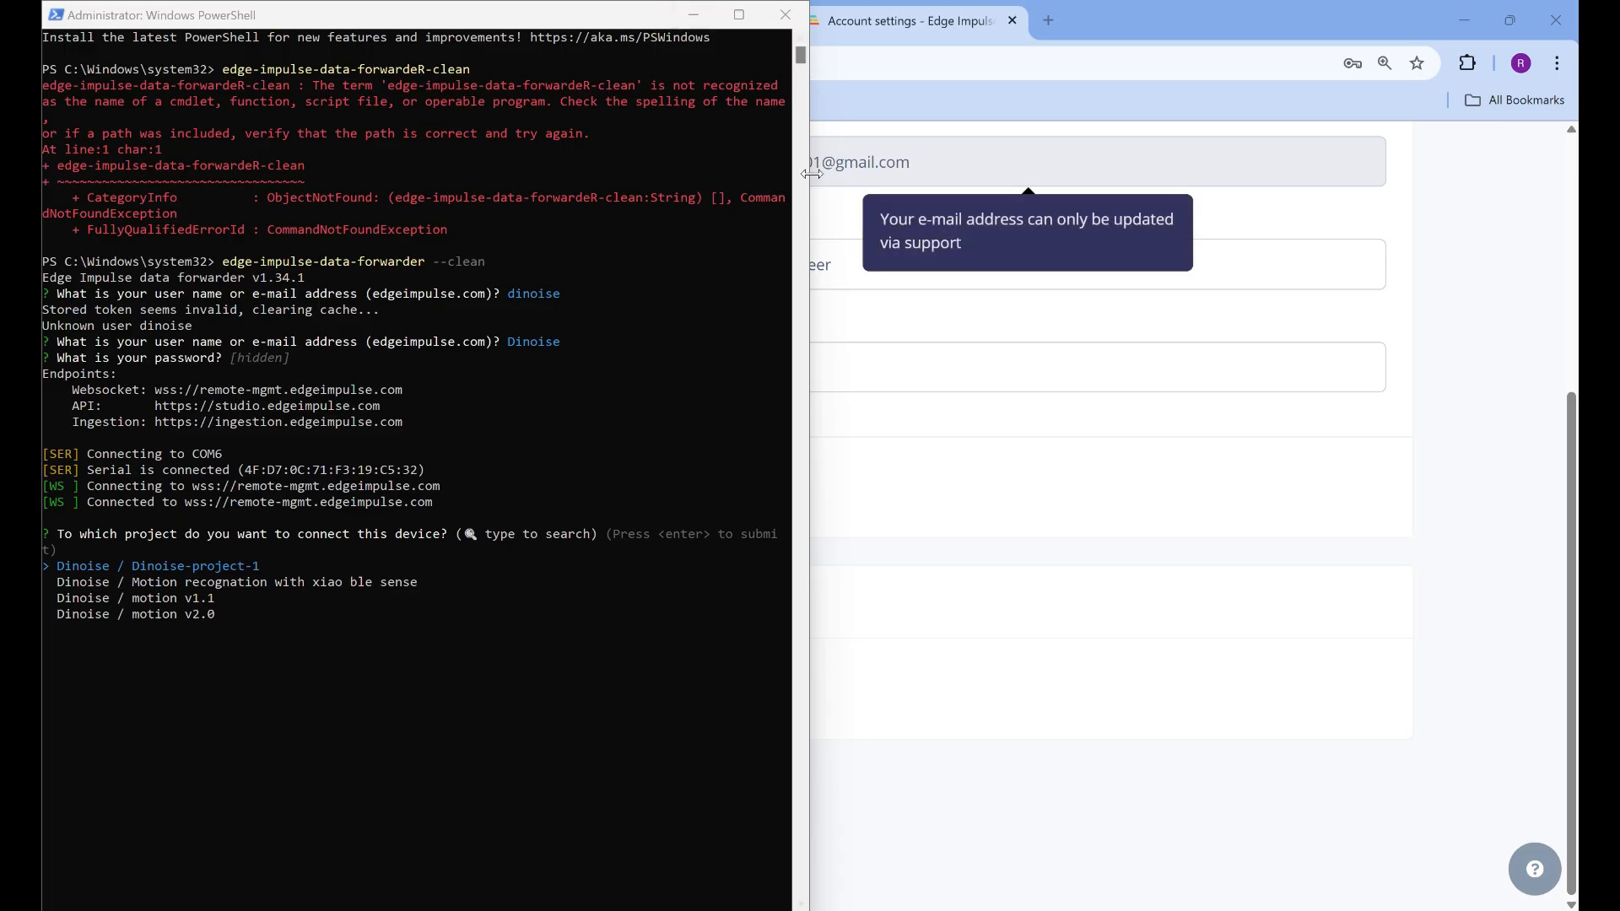
pyautogui.moveTo(644, 27); pyautogui.dragTo(731, 2)
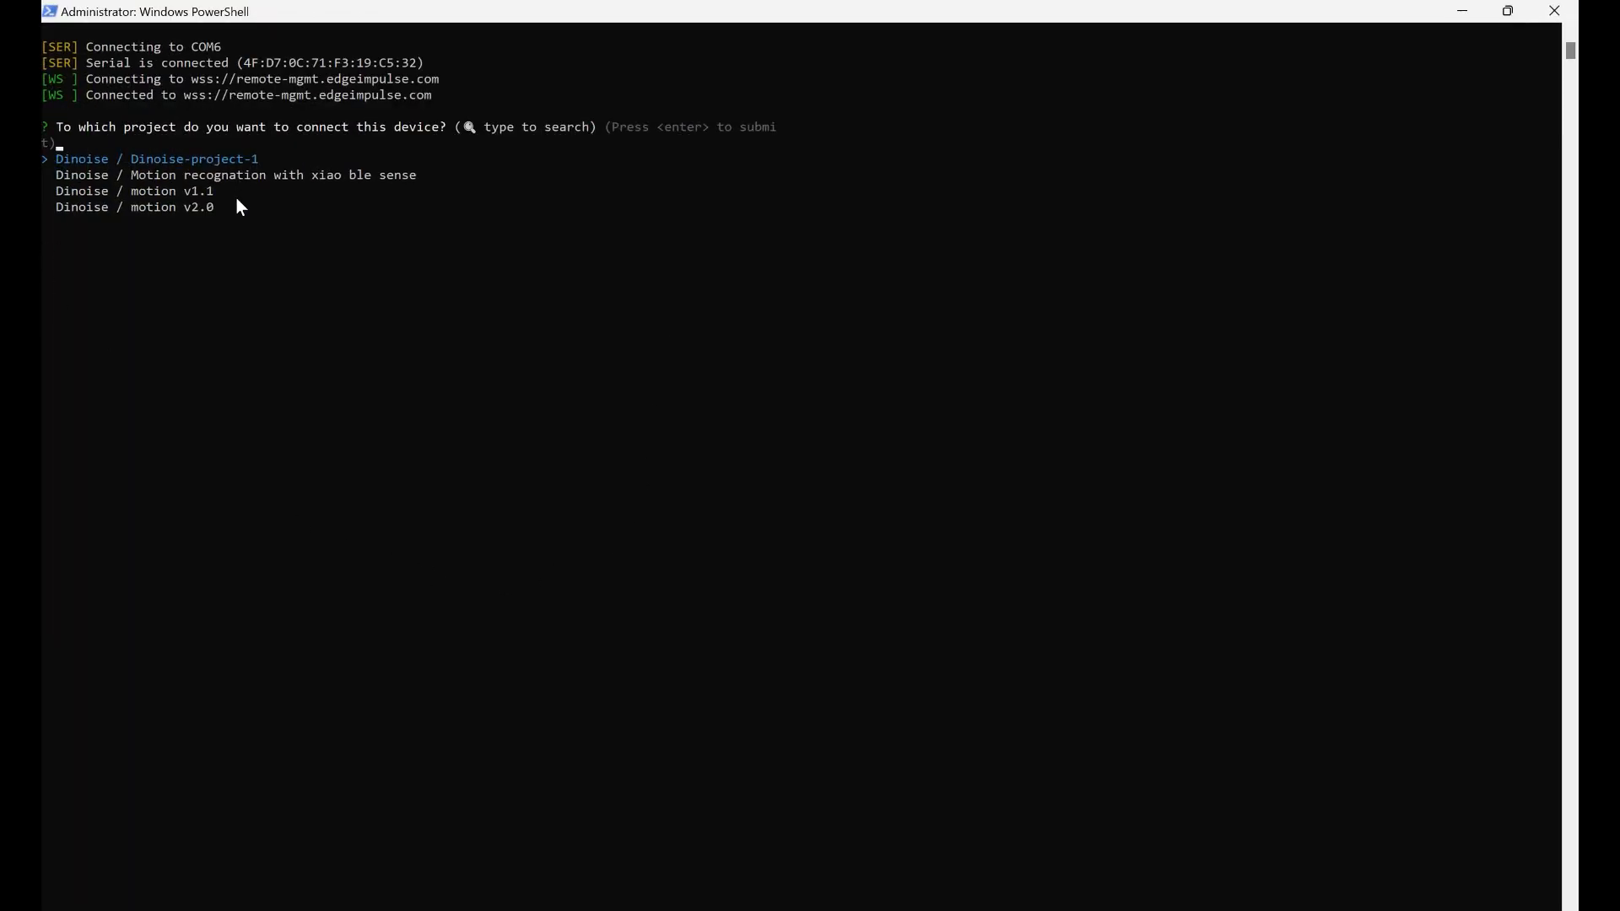
pyautogui.press('Down')
pyautogui.press('Down')
pyautogui.press('Down')
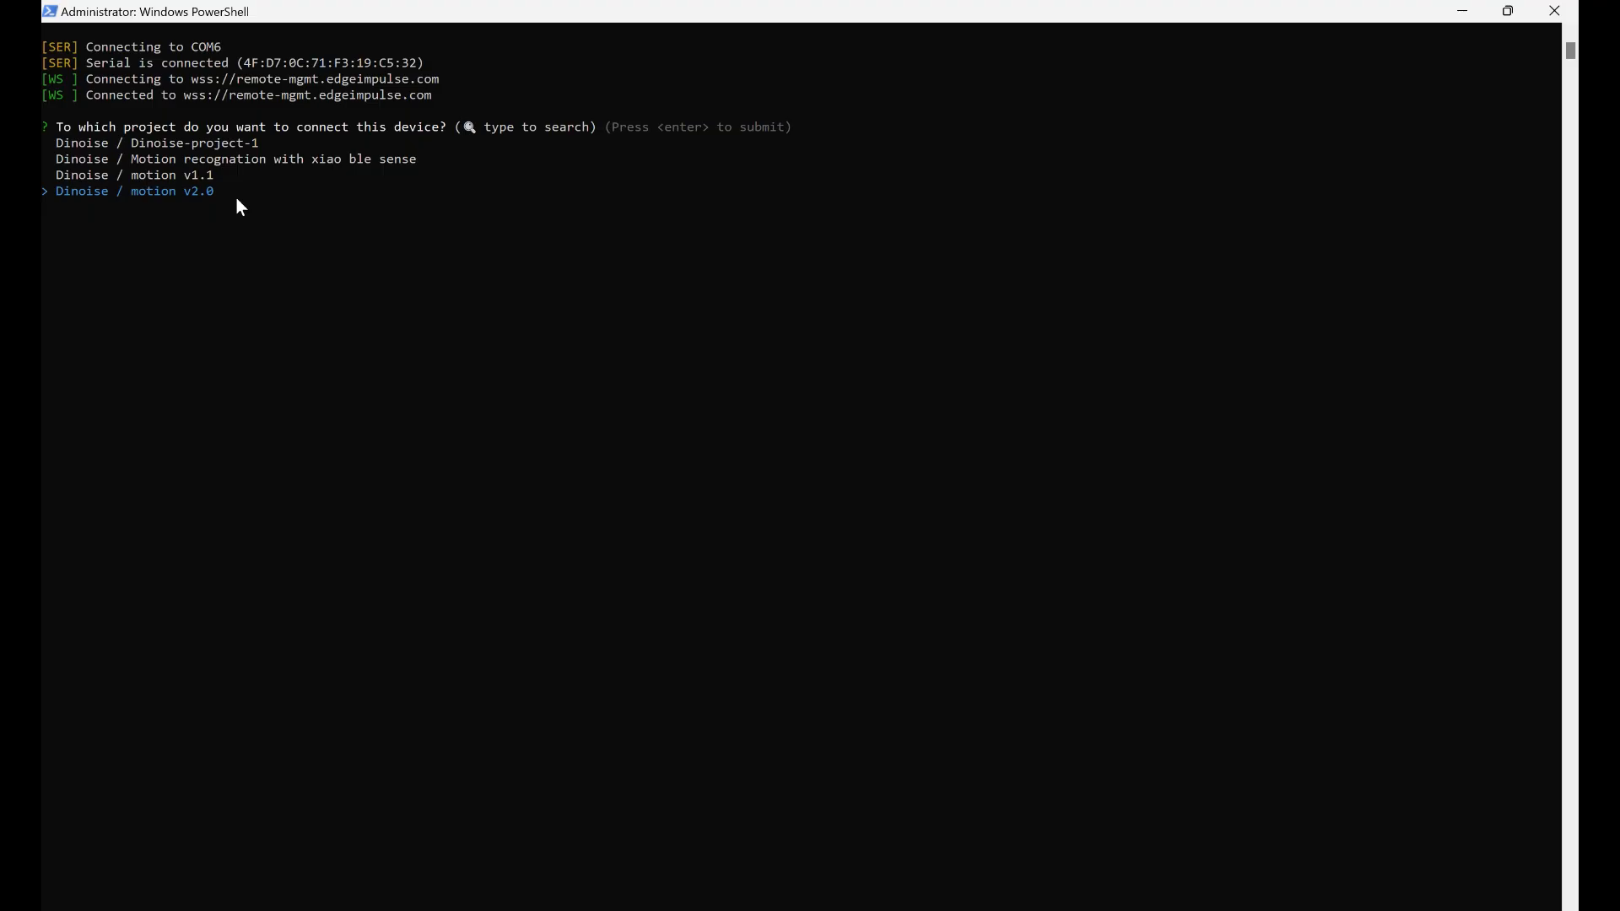
pyautogui.press('Return')
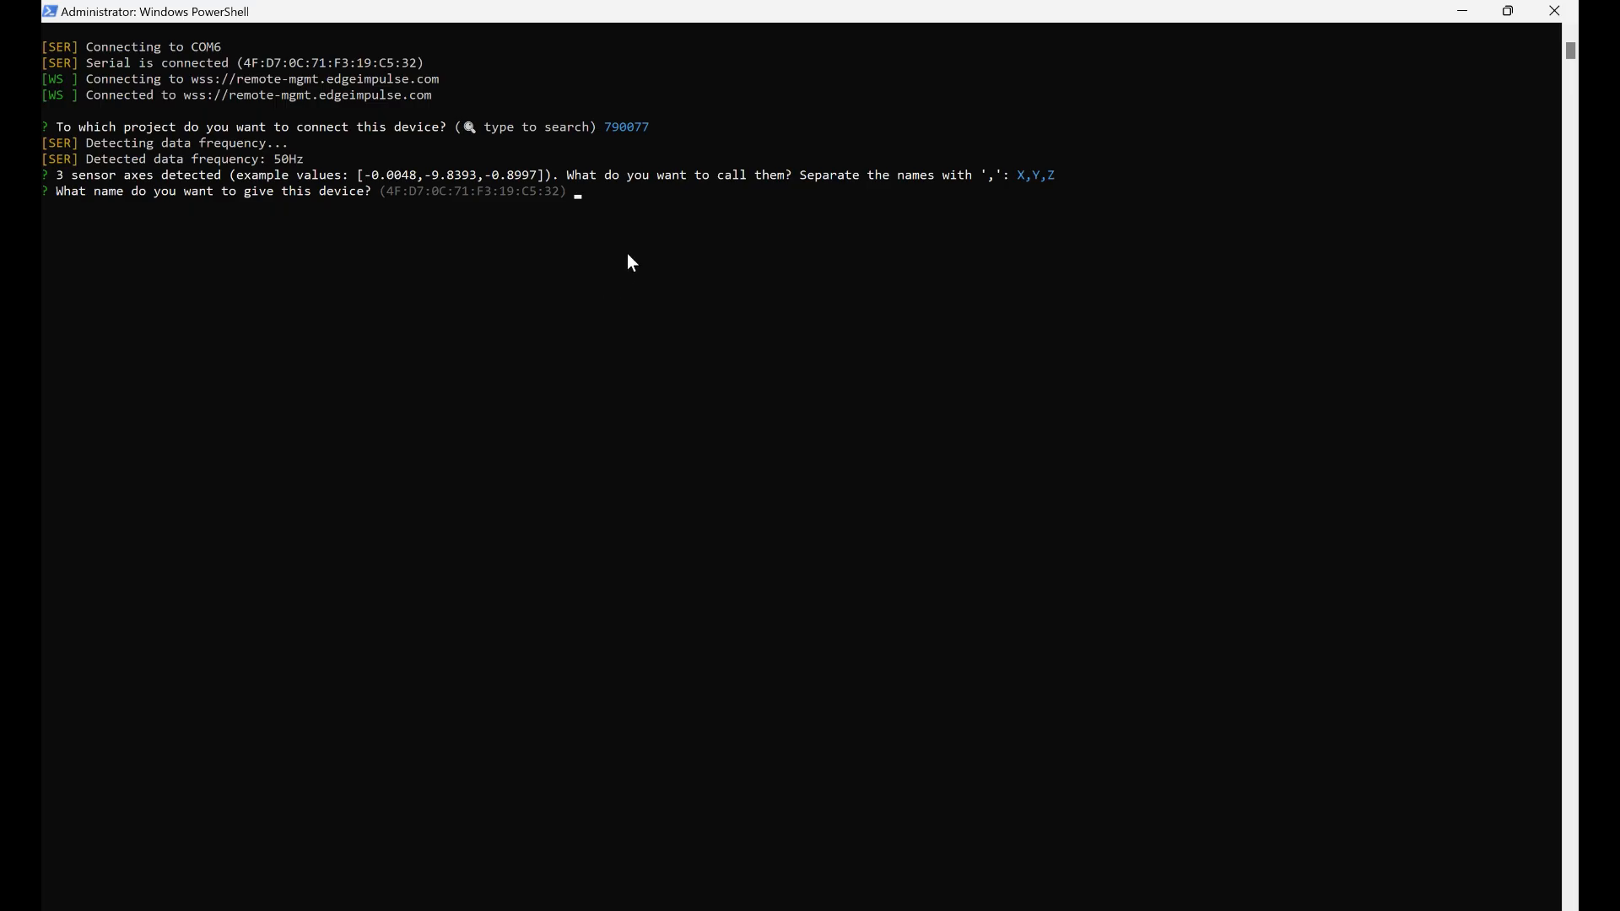
# Enter My Xiaoseeed nrf as the device name in the data forwarder
pyautogui.write('My Xiaoseeed nrf')
# Switch to the Seeed Studio guide in the browser, review Steps 5 and 6, and copy the edge-impulse-data-forwarder command
pyautogui.hotkey('alt', 'Tab')
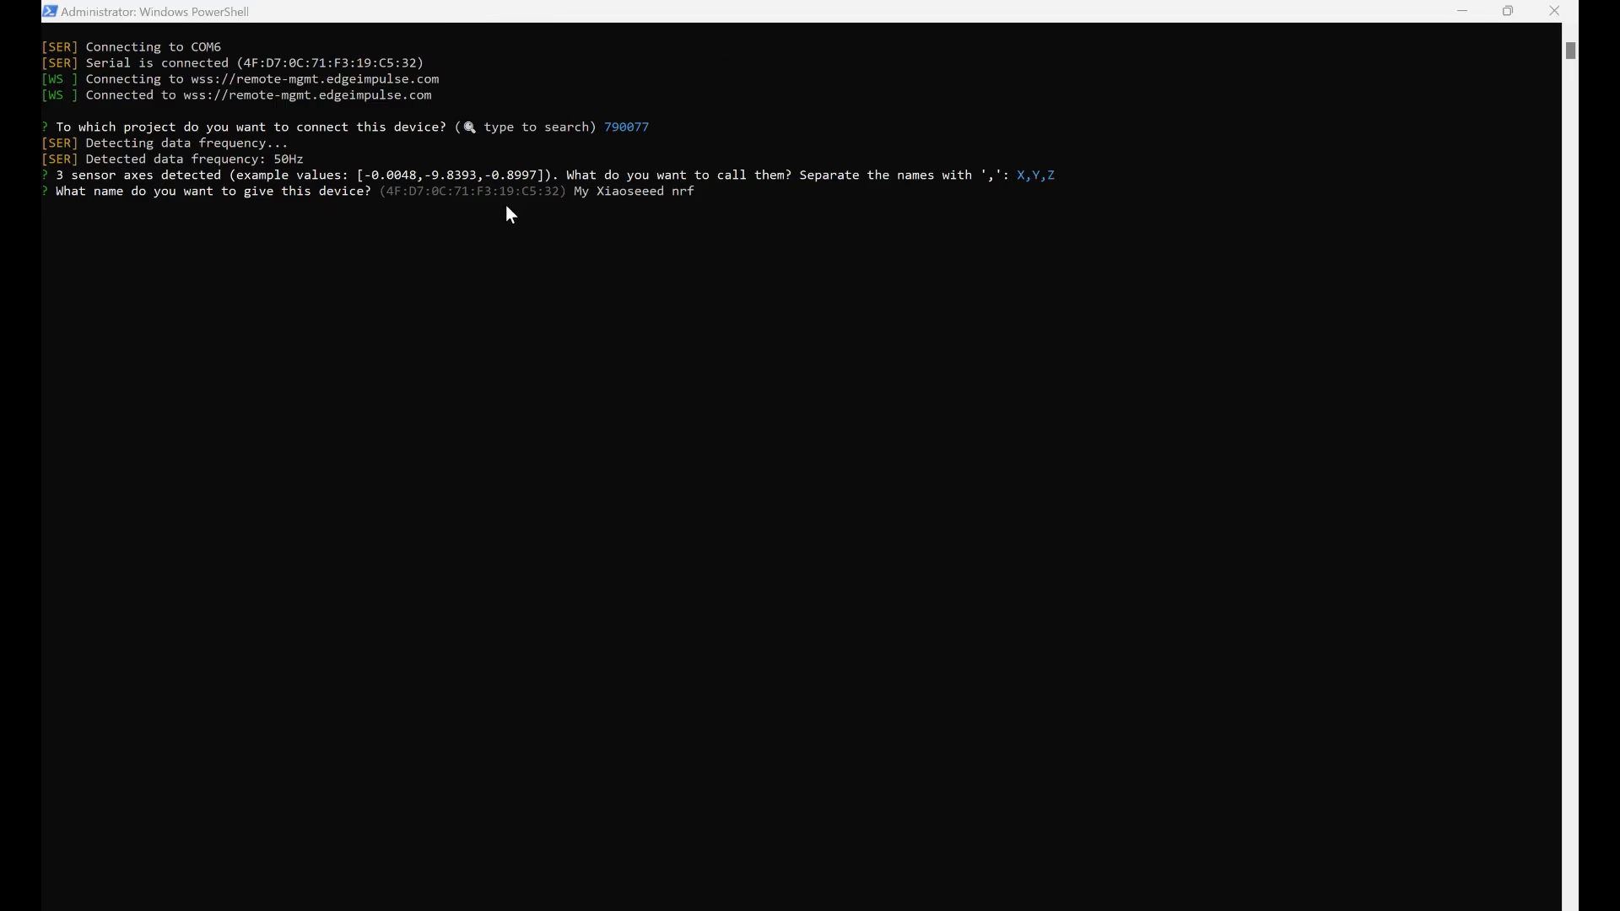
pyautogui.click(89, 187)
pyautogui.hotkey('alt', 'Tab')
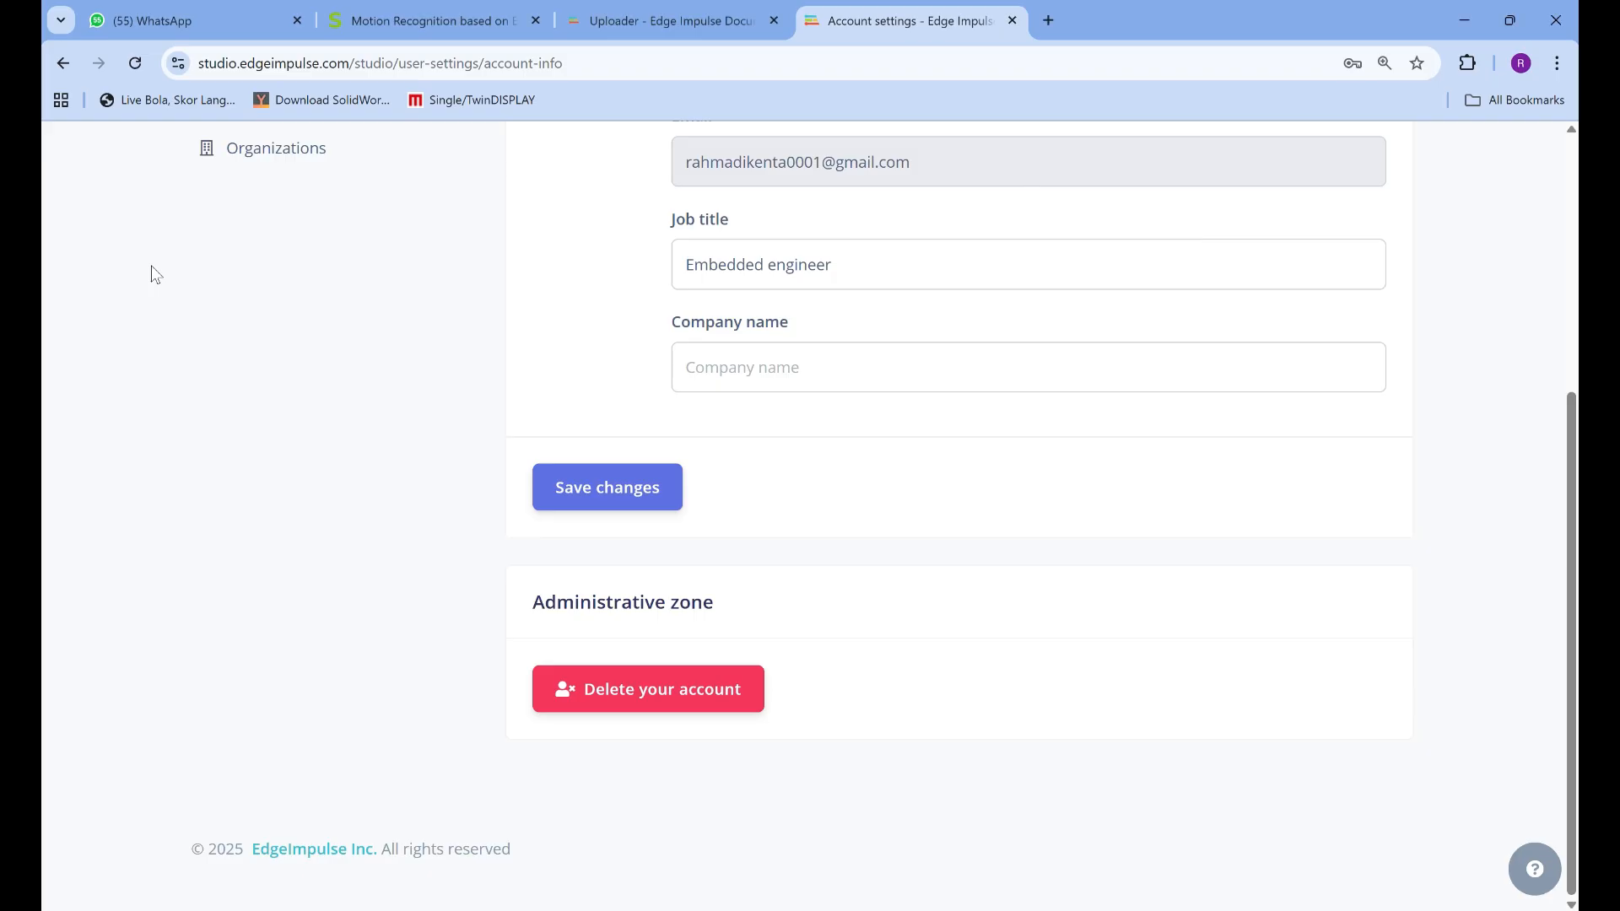
pyautogui.hotkey('alt', 'Tab')
pyautogui.press('Tab')
pyautogui.press('Tab')
pyautogui.press('Tab')
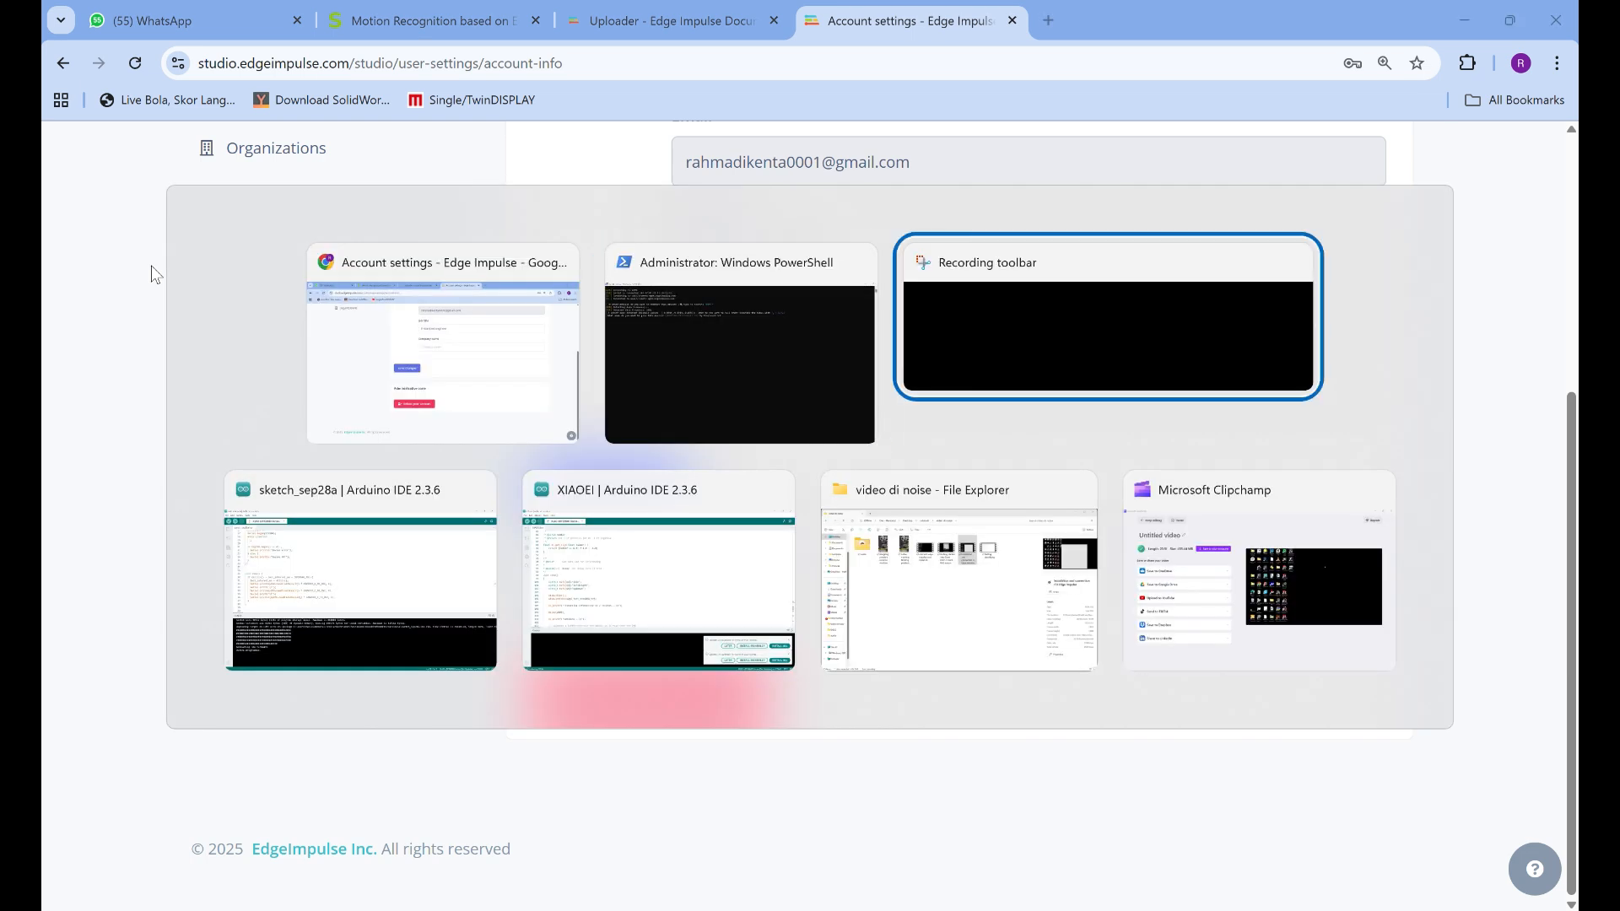
pyautogui.click(375, 333)
pyautogui.click(456, 25)
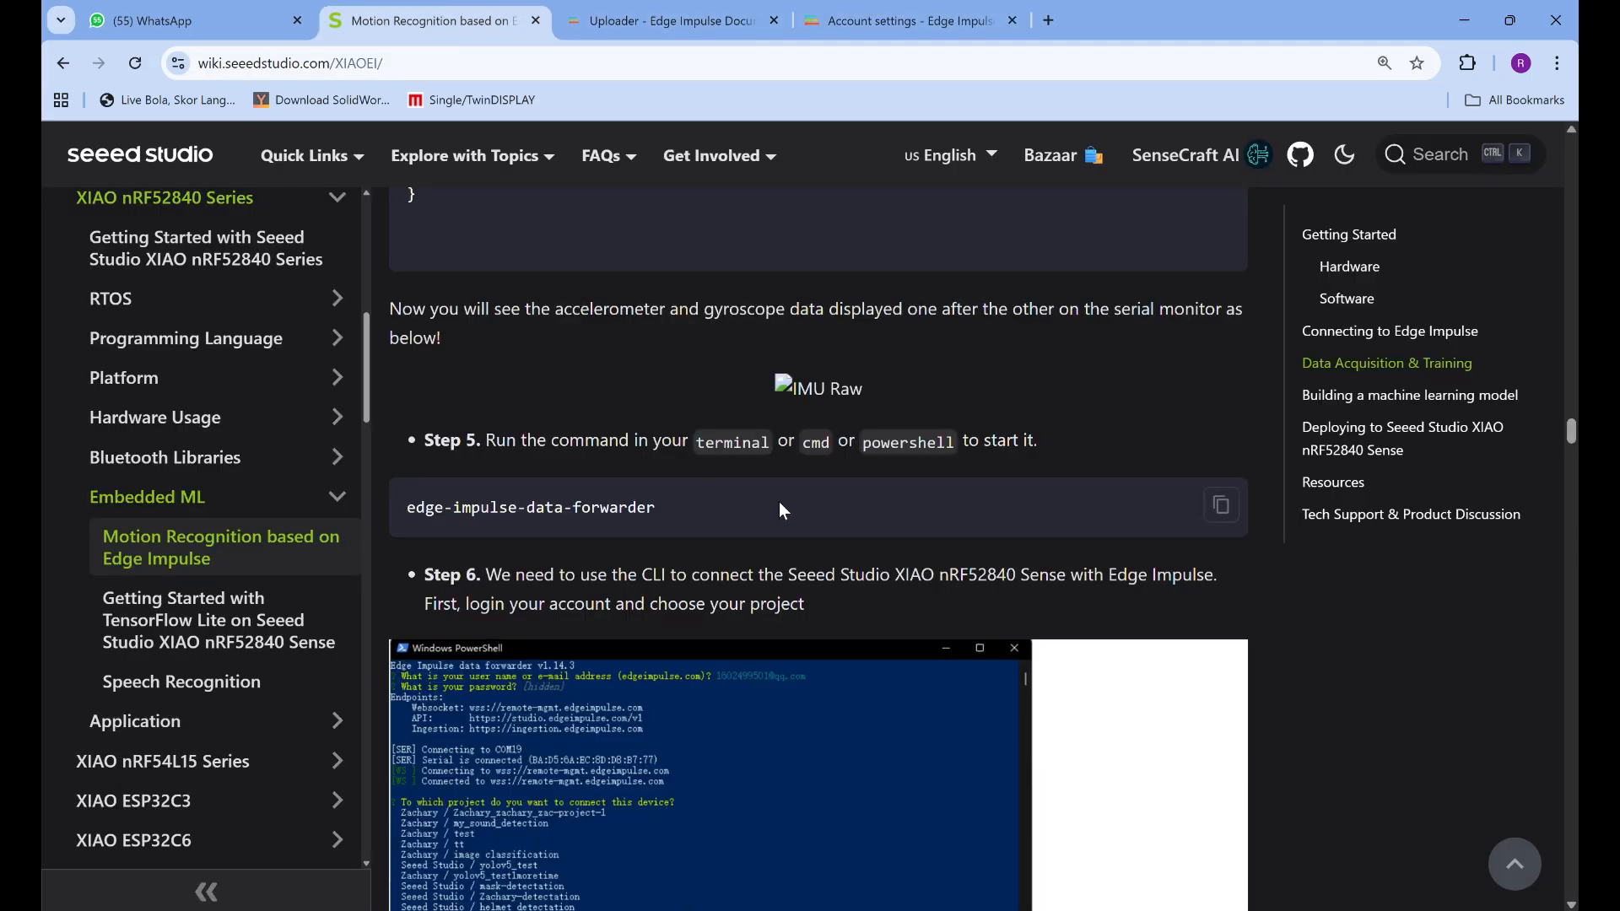
pyautogui.scroll(-6, 783, 498)
pyautogui.scroll(2, 783, 491)
pyautogui.scroll(3, 783, 492)
pyautogui.scroll(-2, 670, 511)
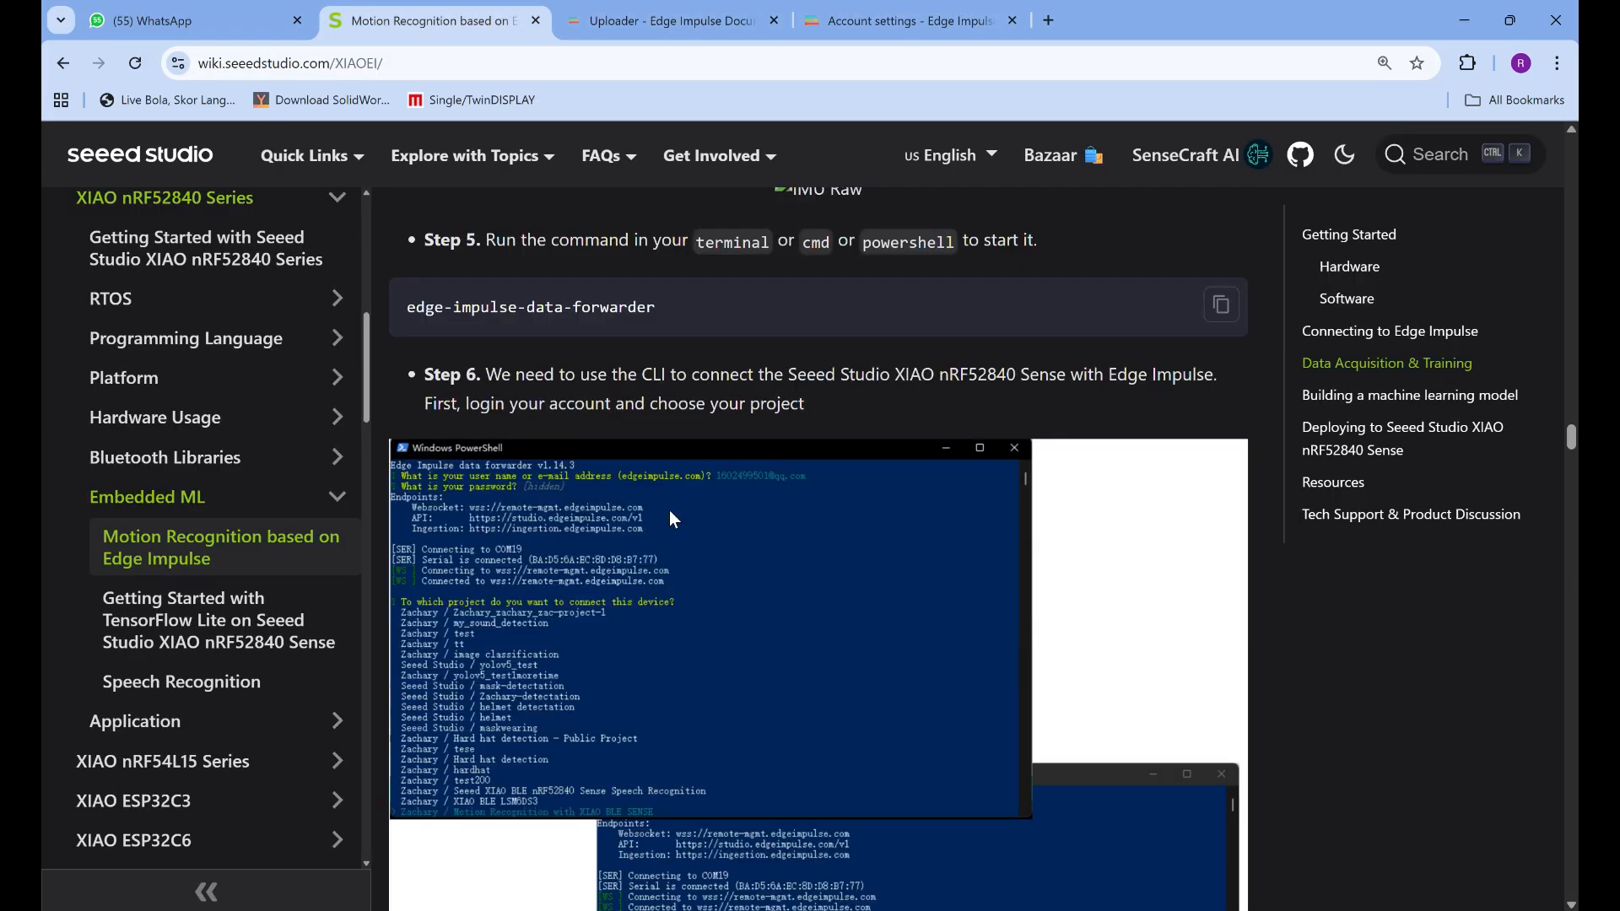
pyautogui.click(1221, 305)
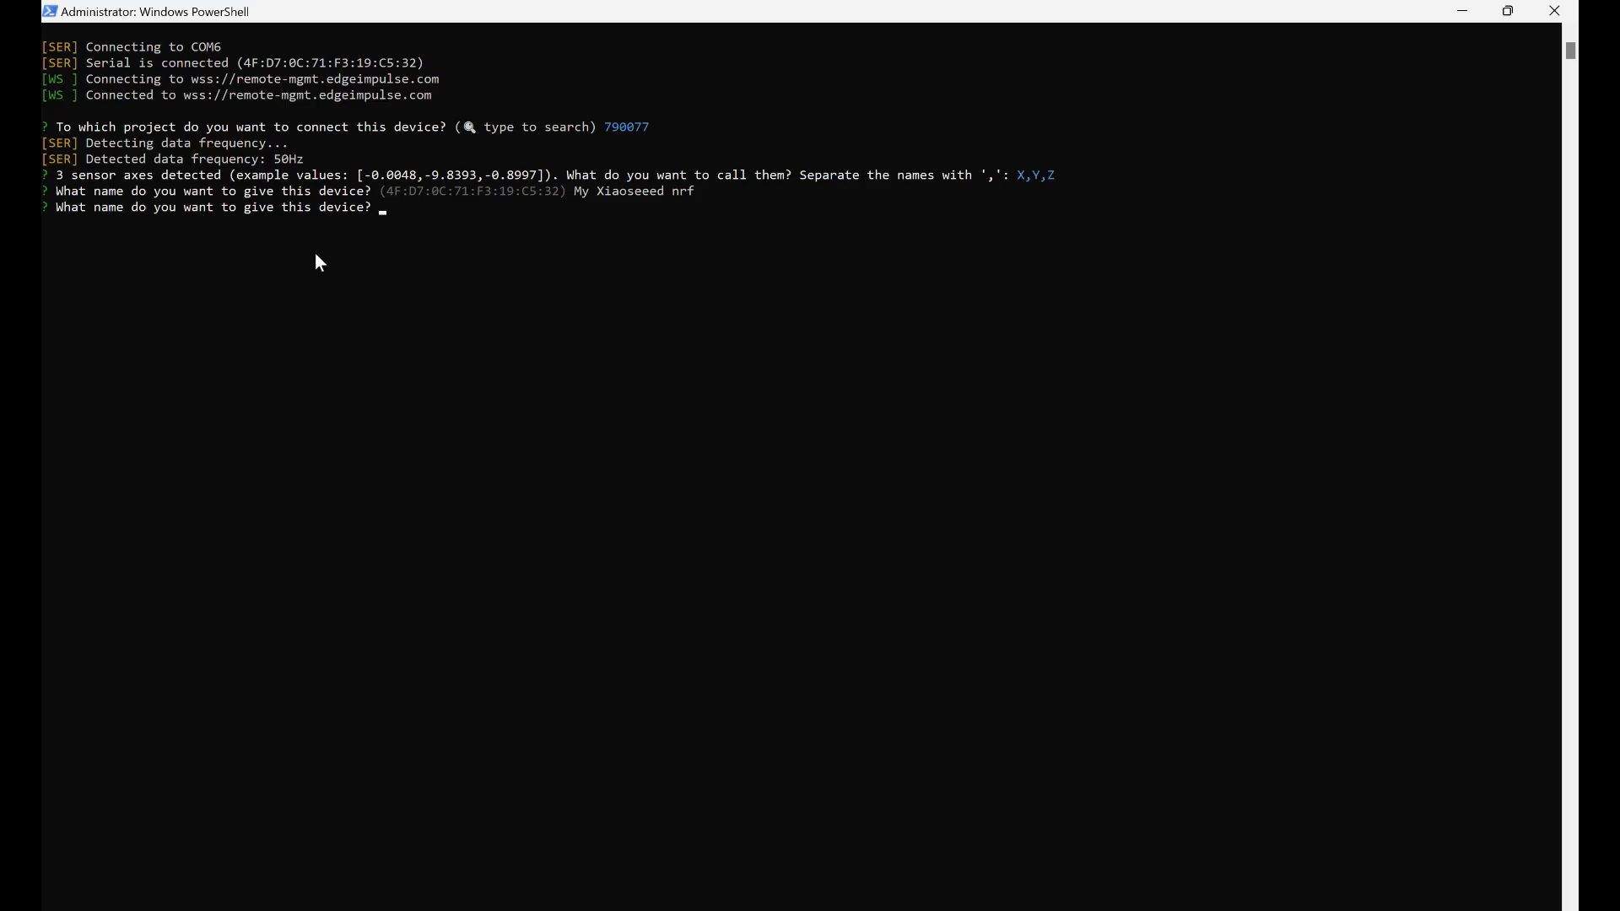
# Enter xiao seeed nrf as the device name in the data forwarder
pyautogui.write('xiao seeed nrf')
pyautogui.press('Return')
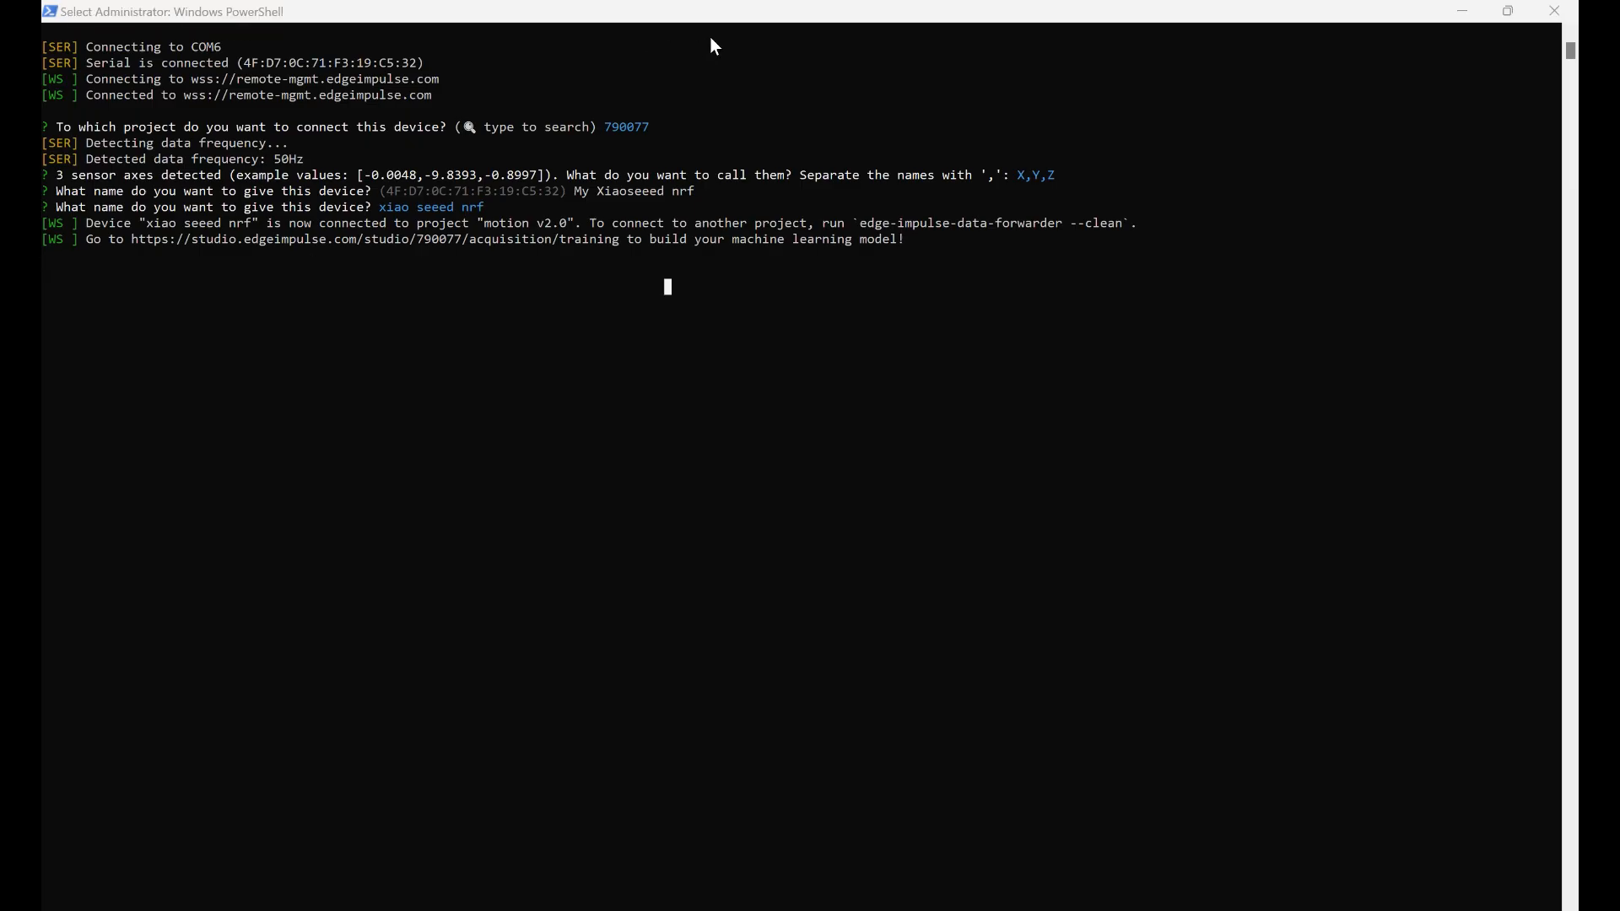
# Switch to the Seeed Studio guide in the browser and review Step 6 on choosing the project and naming the accelerometer and device
pyautogui.hotkey('alt', 'Tab')
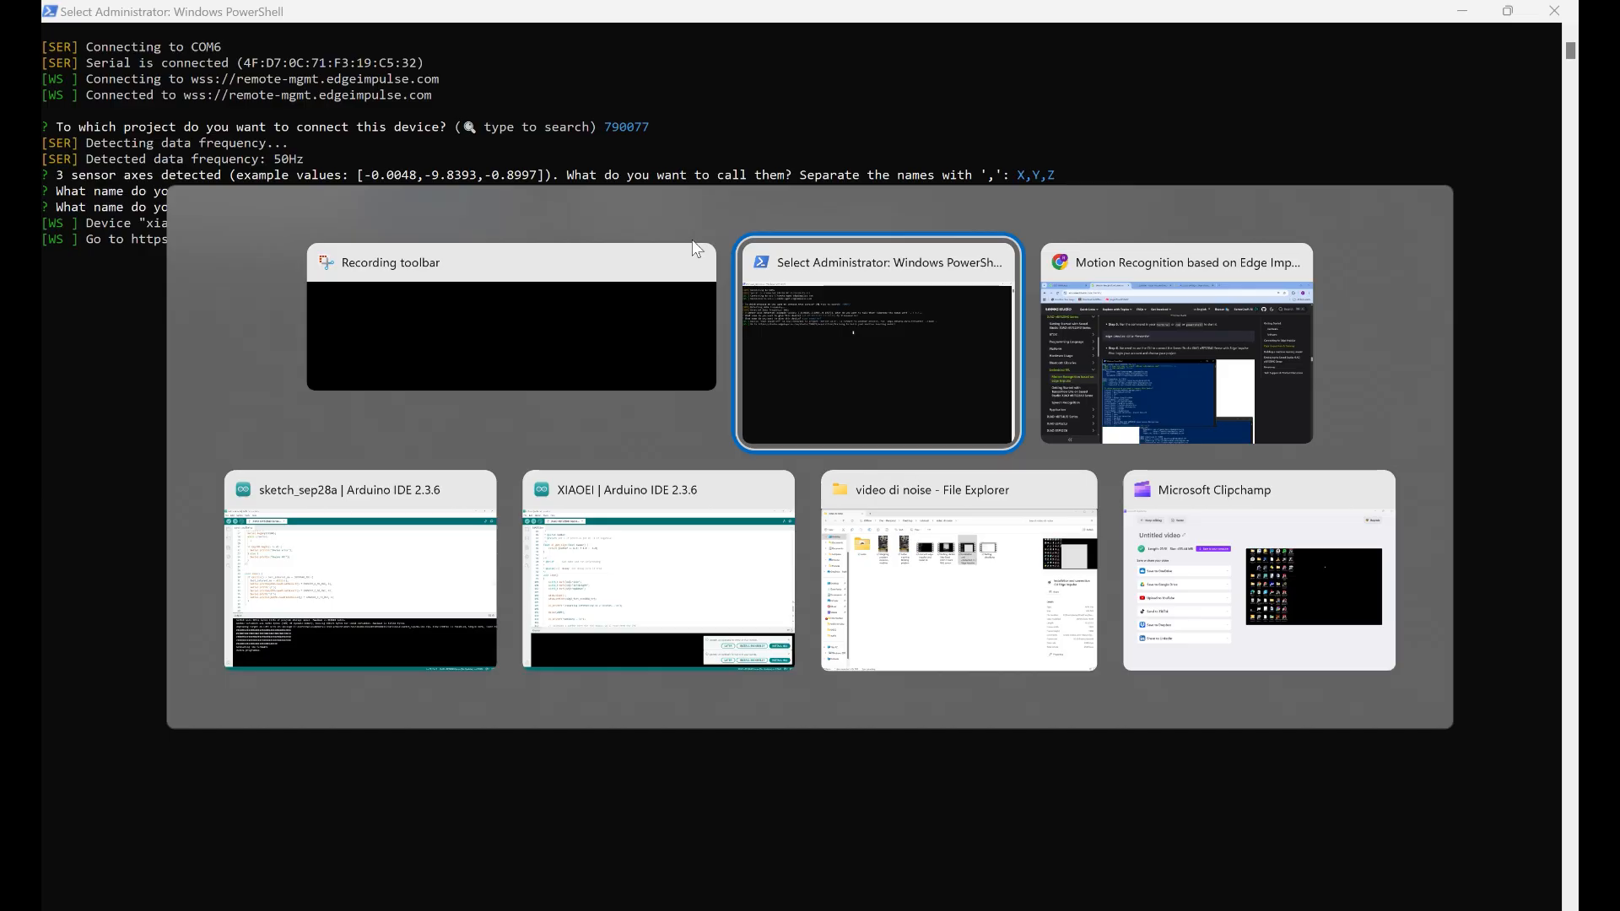
pyautogui.hotkey('alt', 'Tab')
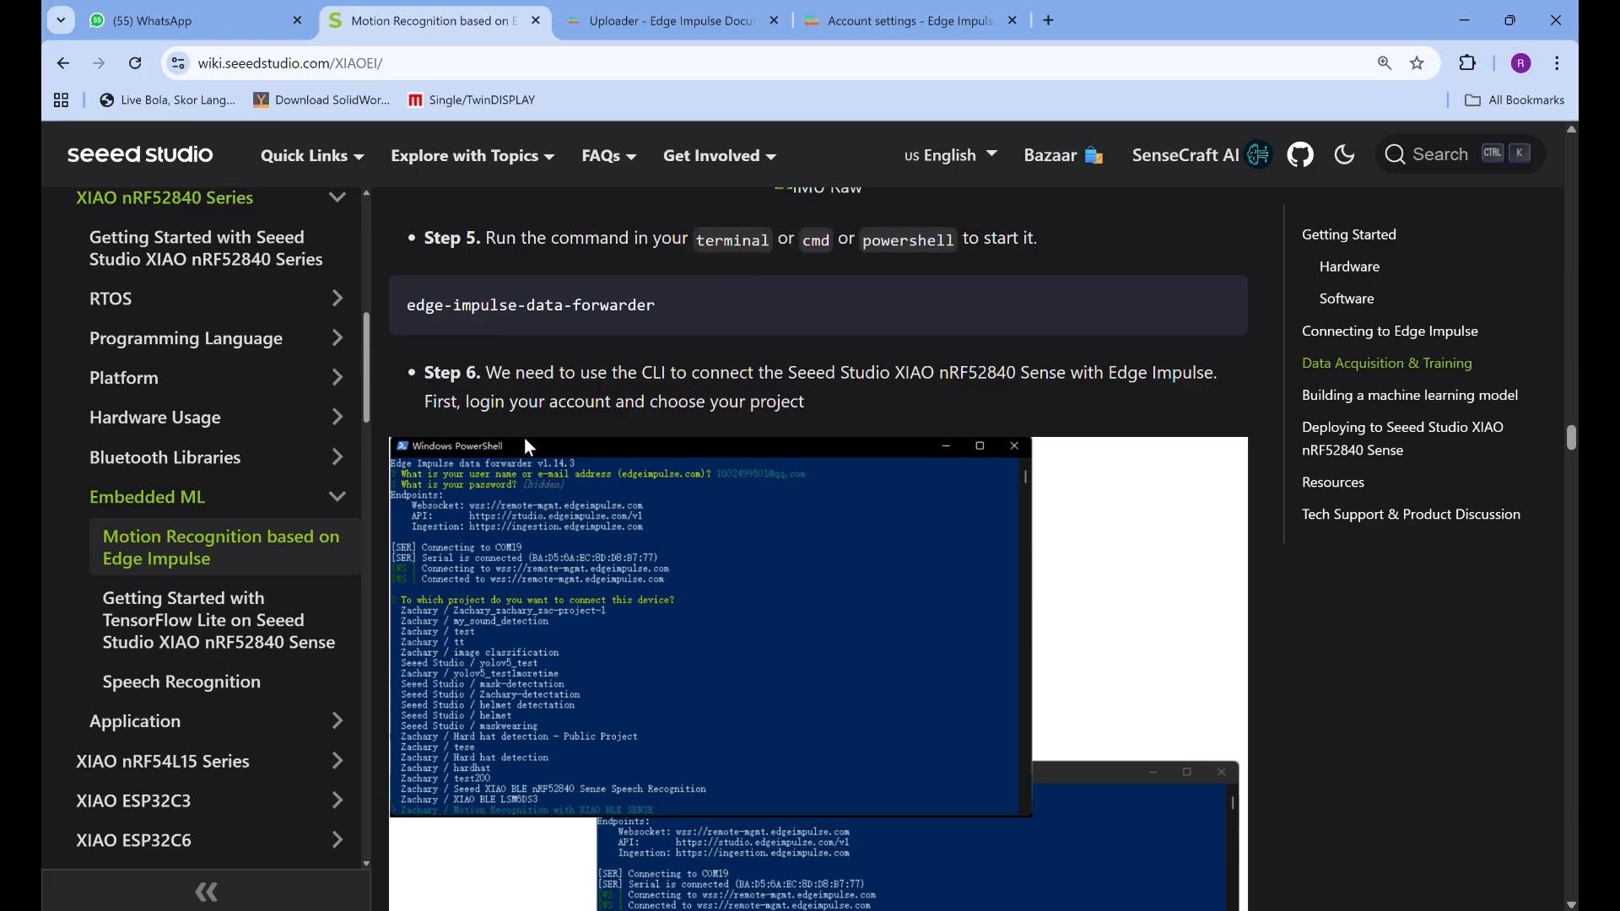
pyautogui.scroll(1, 524, 437)
pyautogui.scroll(-5, 523, 437)
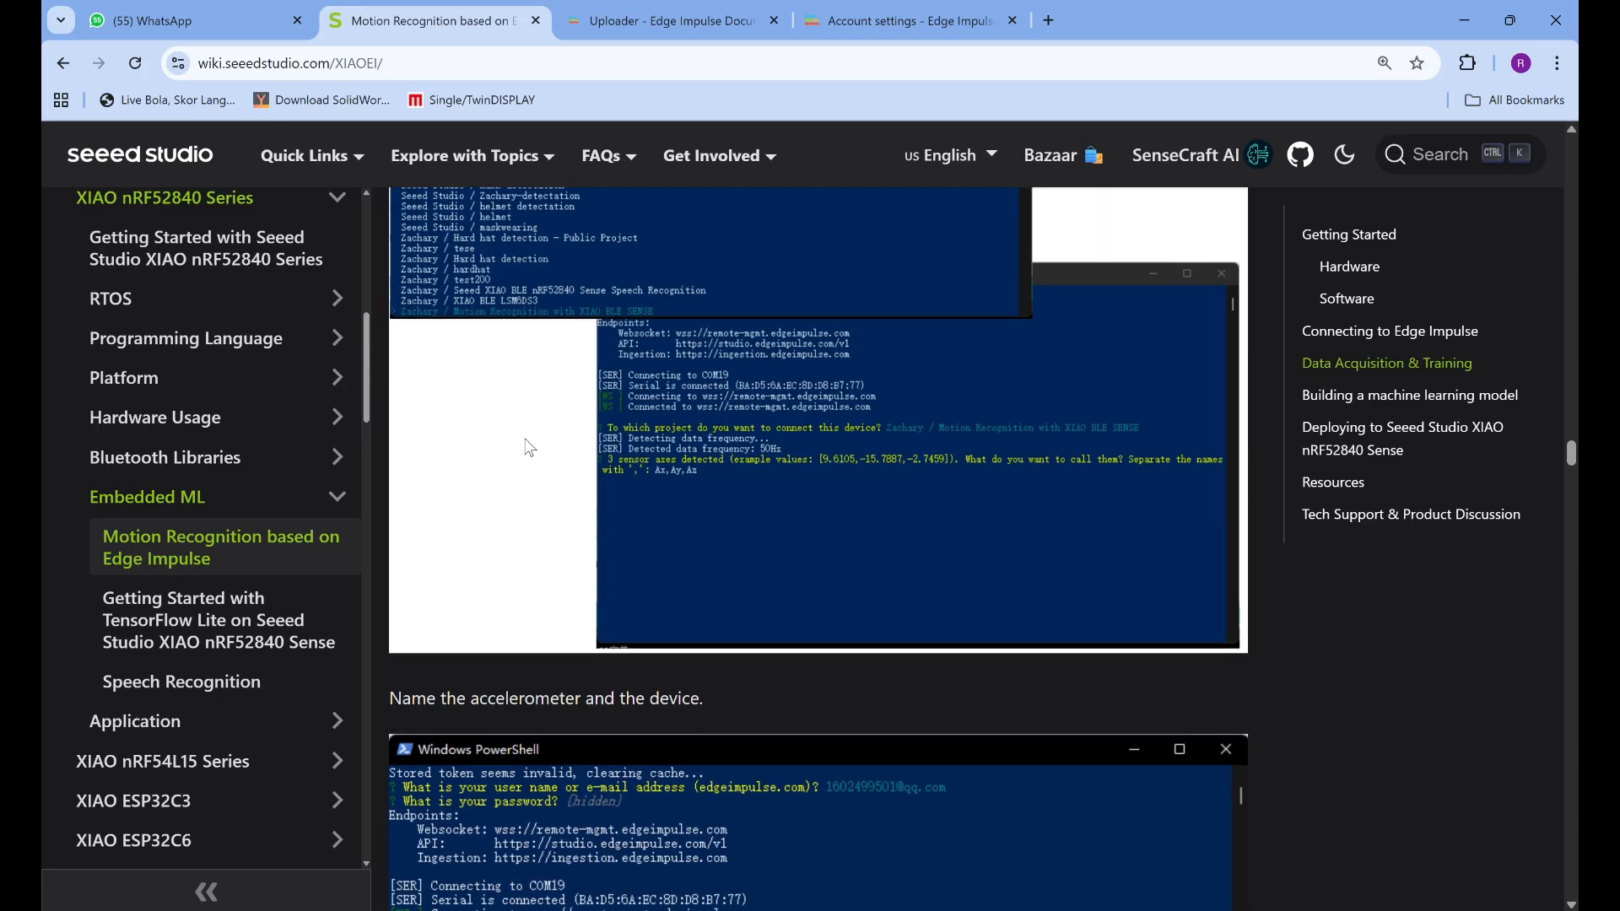
pyautogui.scroll(-3, 524, 437)
pyautogui.scroll(-3, 615, 421)
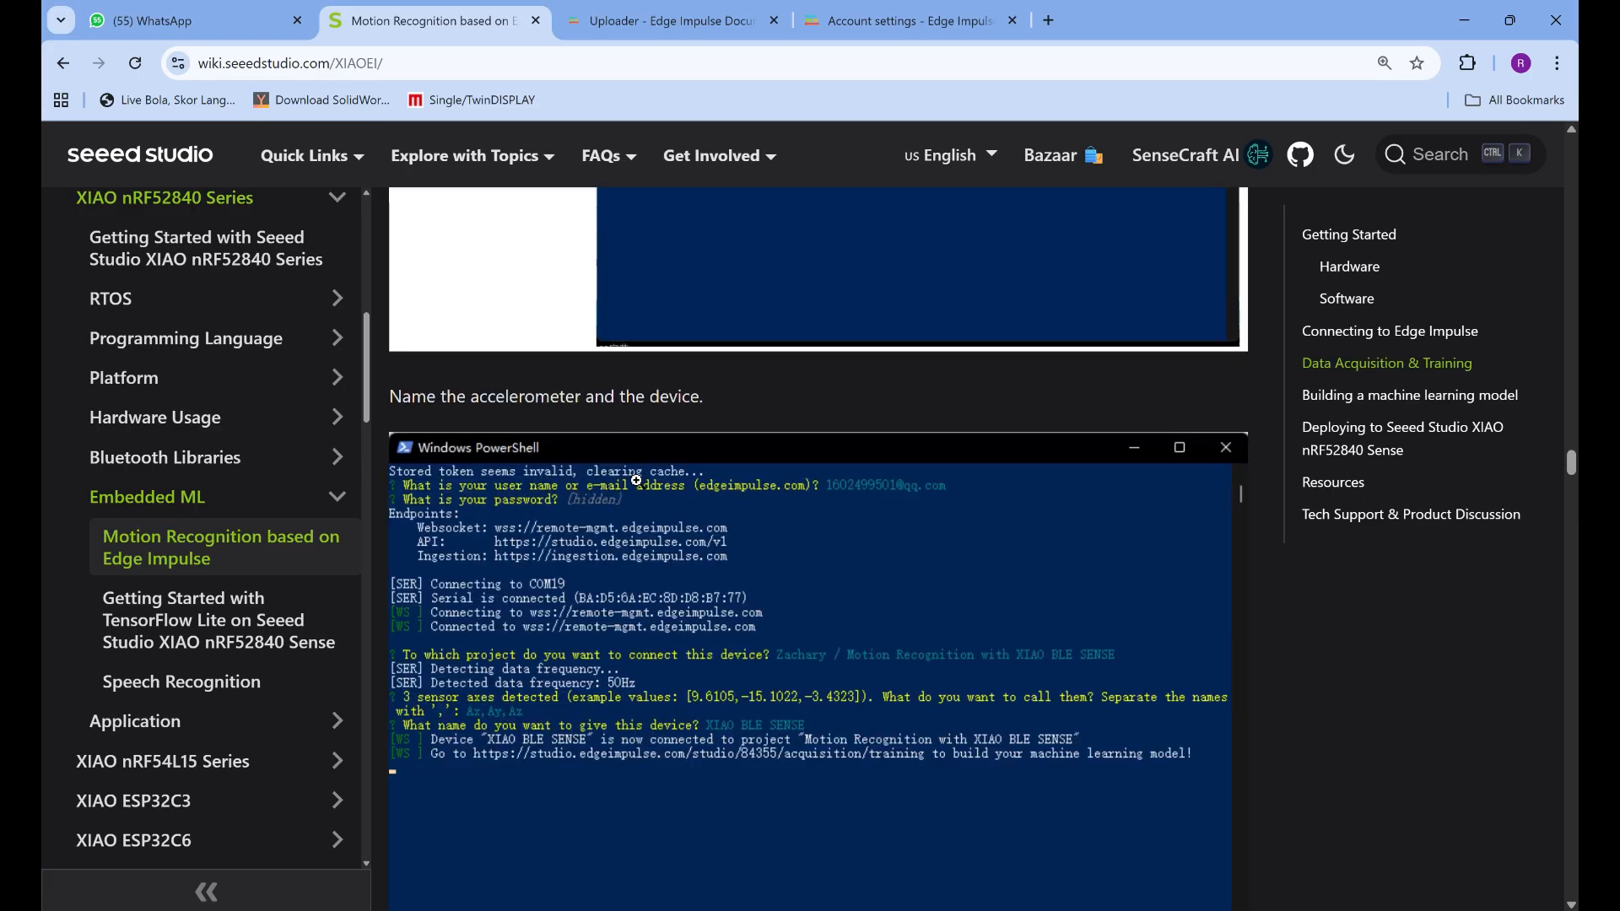
pyautogui.scroll(2, 561, 707)
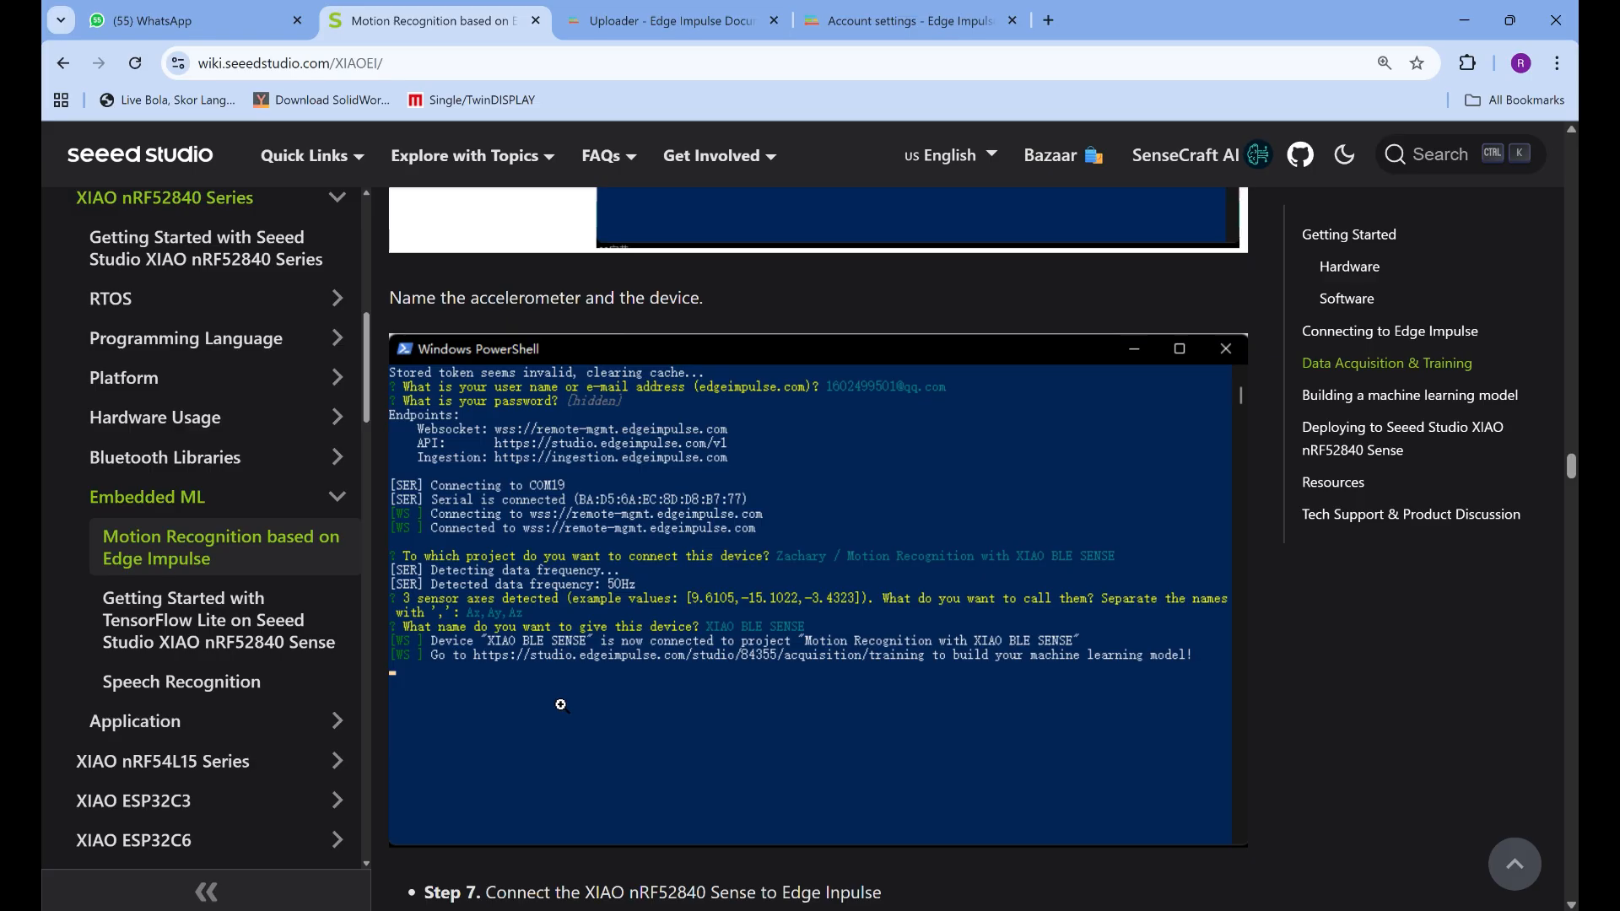
pyautogui.scroll(4, 537, 487)
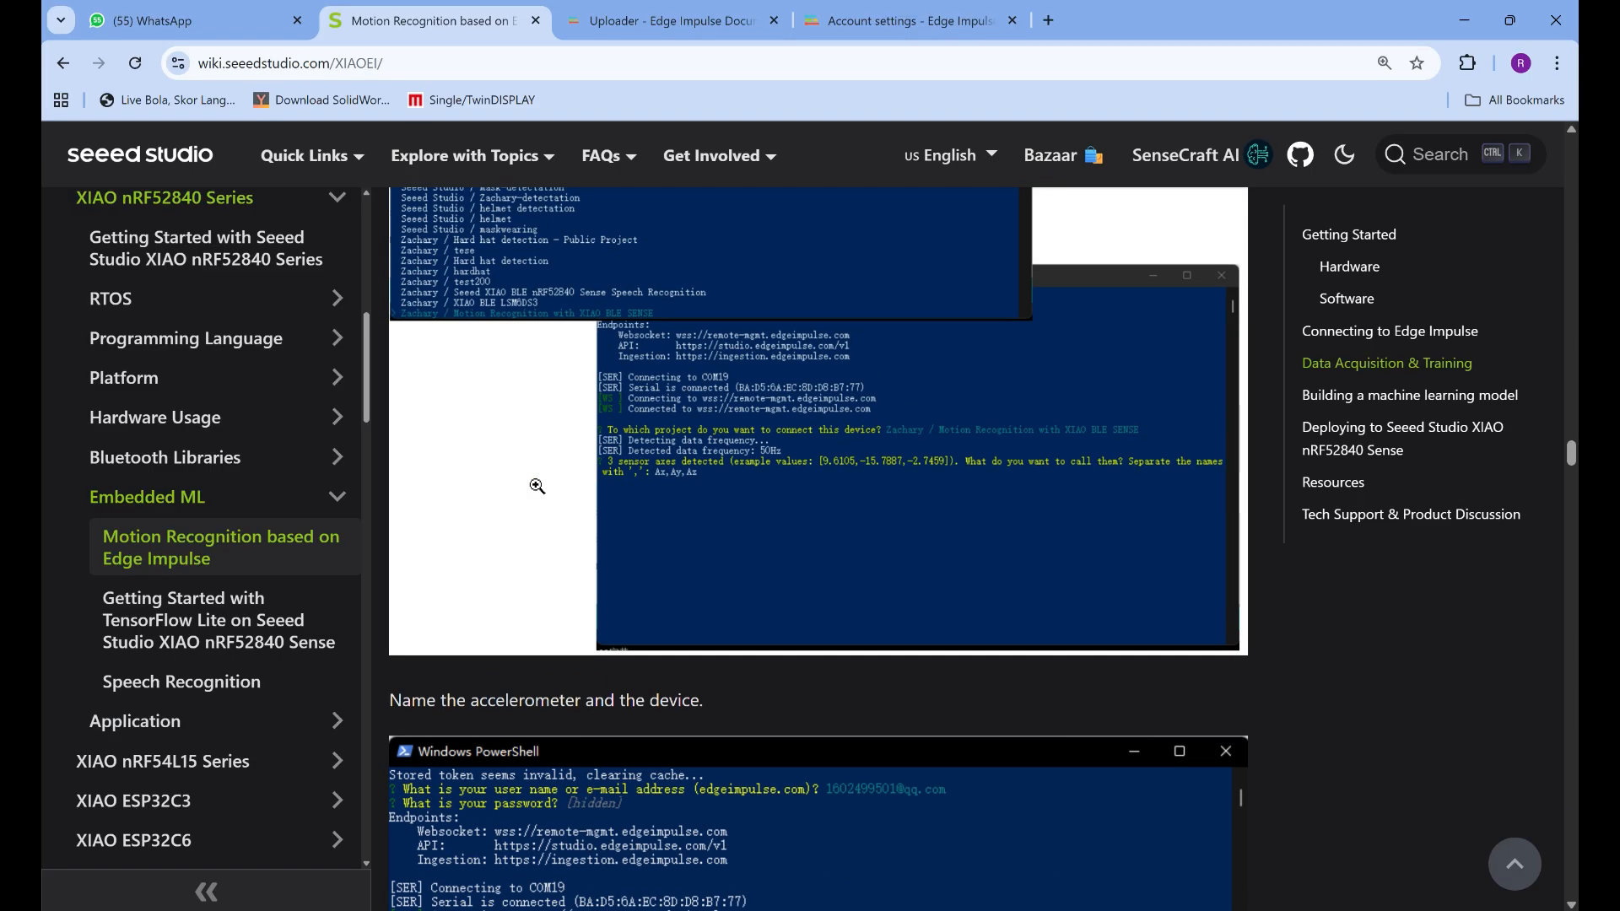
pyautogui.scroll(4, 537, 487)
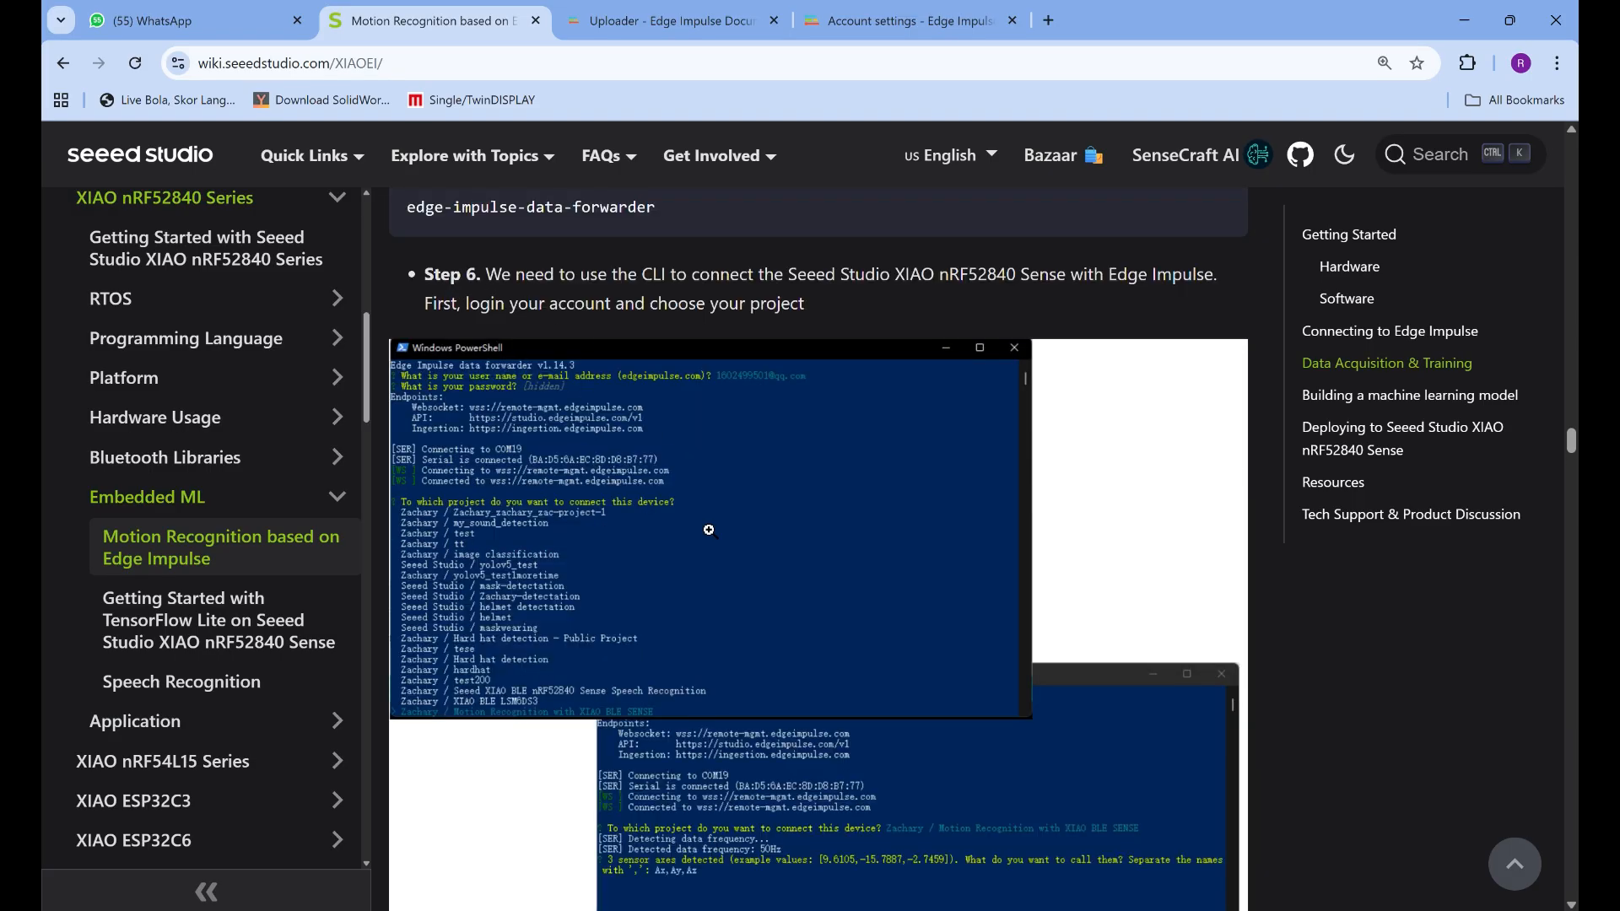
pyautogui.scroll(-8, 715, 565)
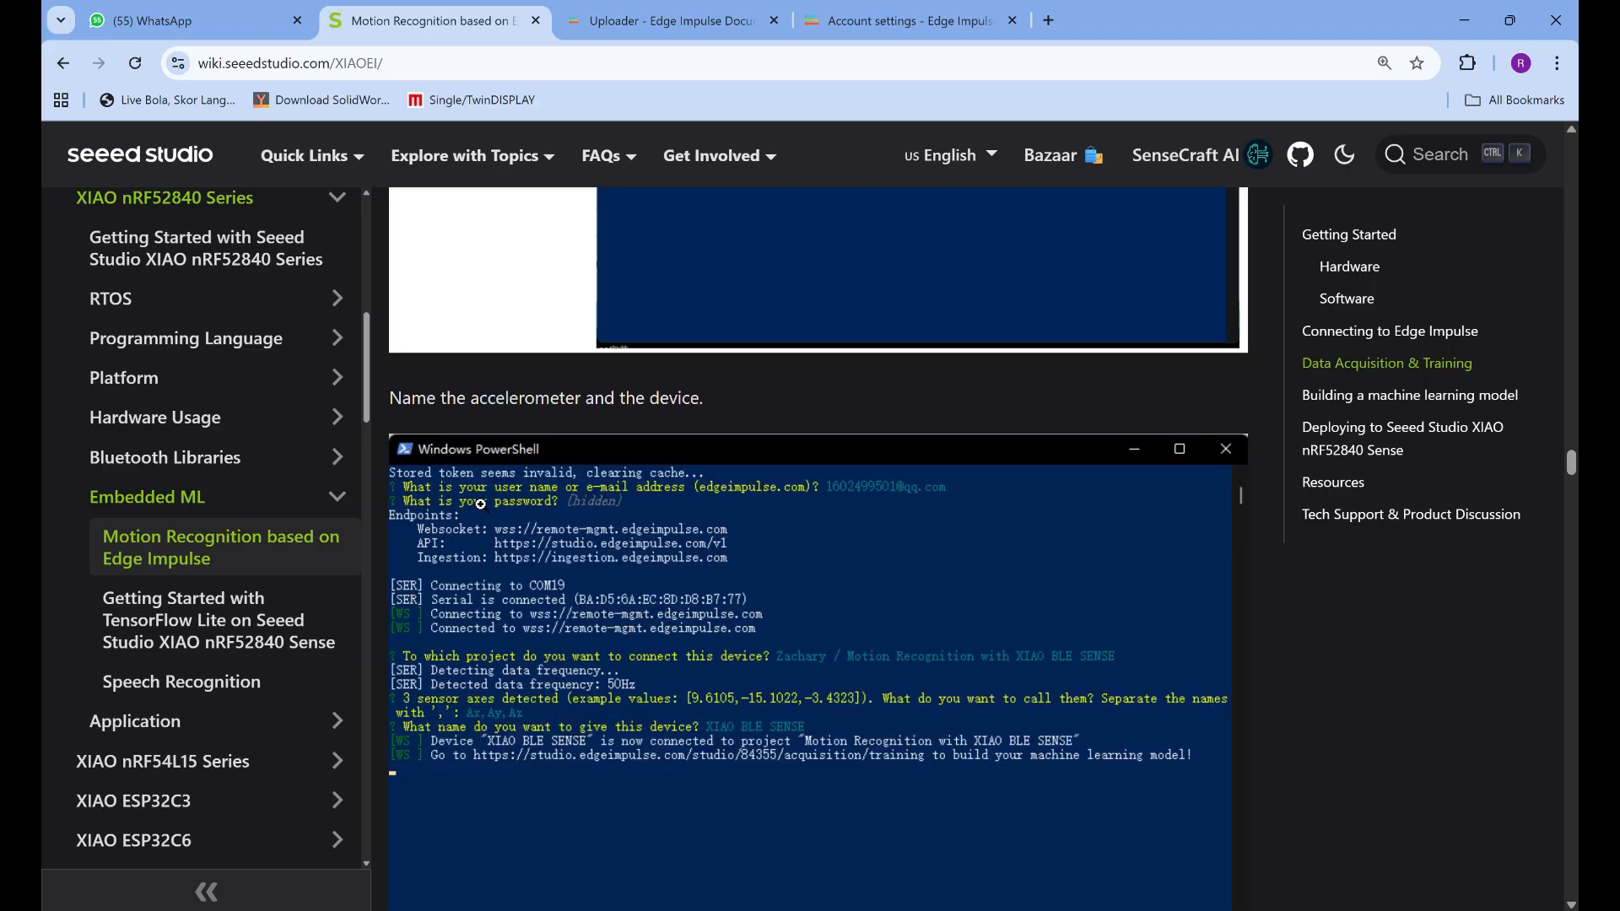
# Read Step 7 on the Edge Impulse Data acquisition page and Step 8 on the label, sensor and sample length settings
pyautogui.scroll(-3, 765, 603)
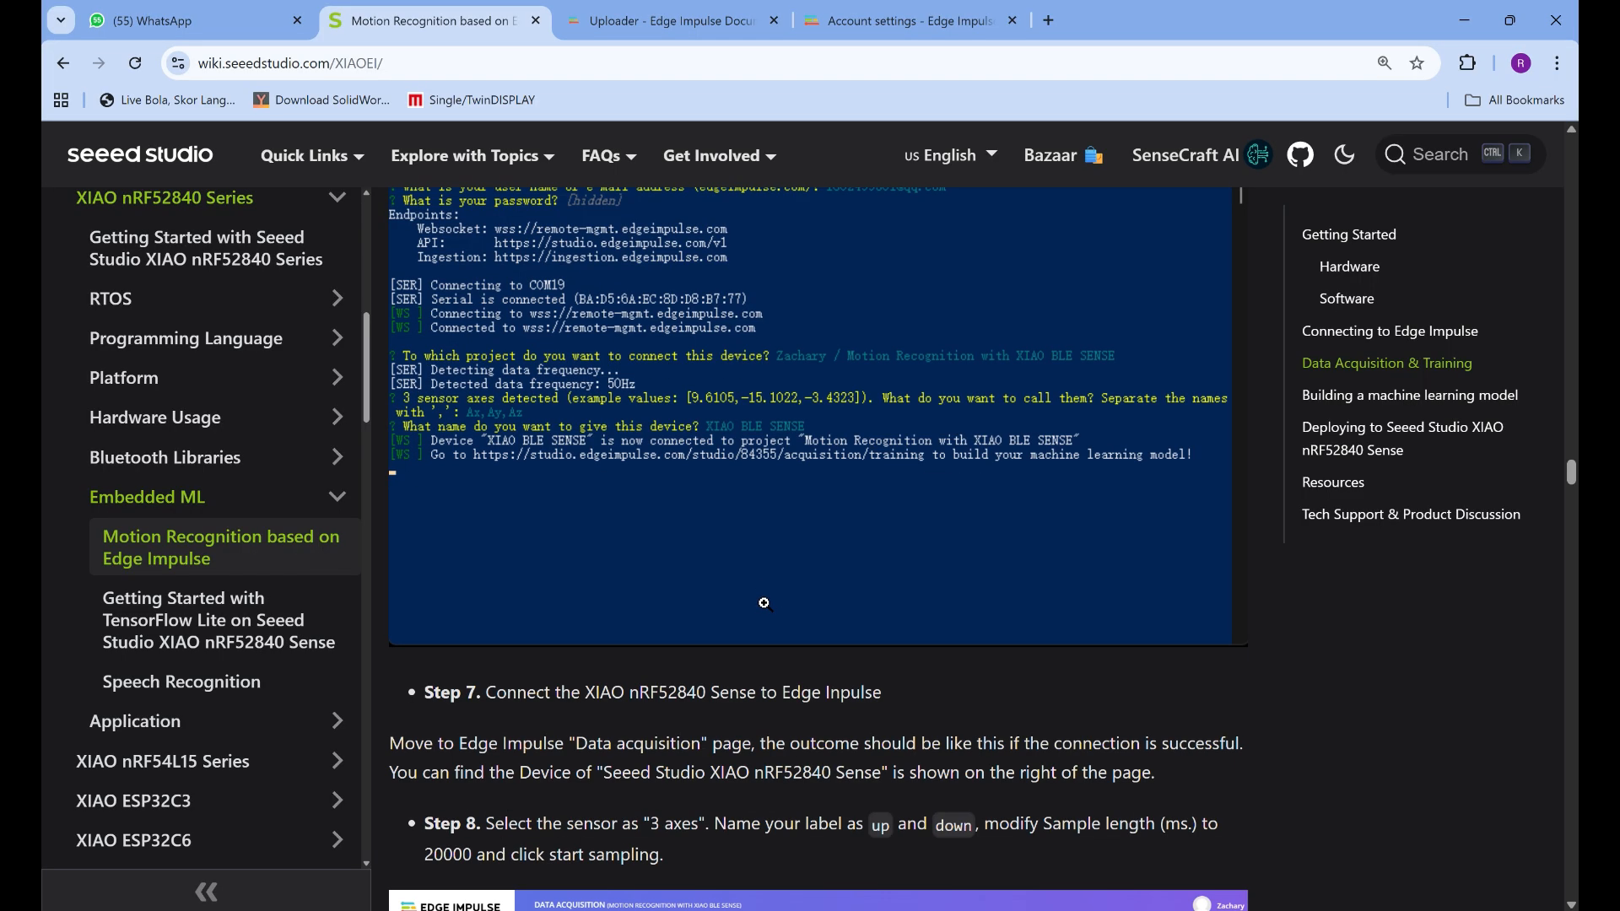
pyautogui.scroll(-2, 764, 603)
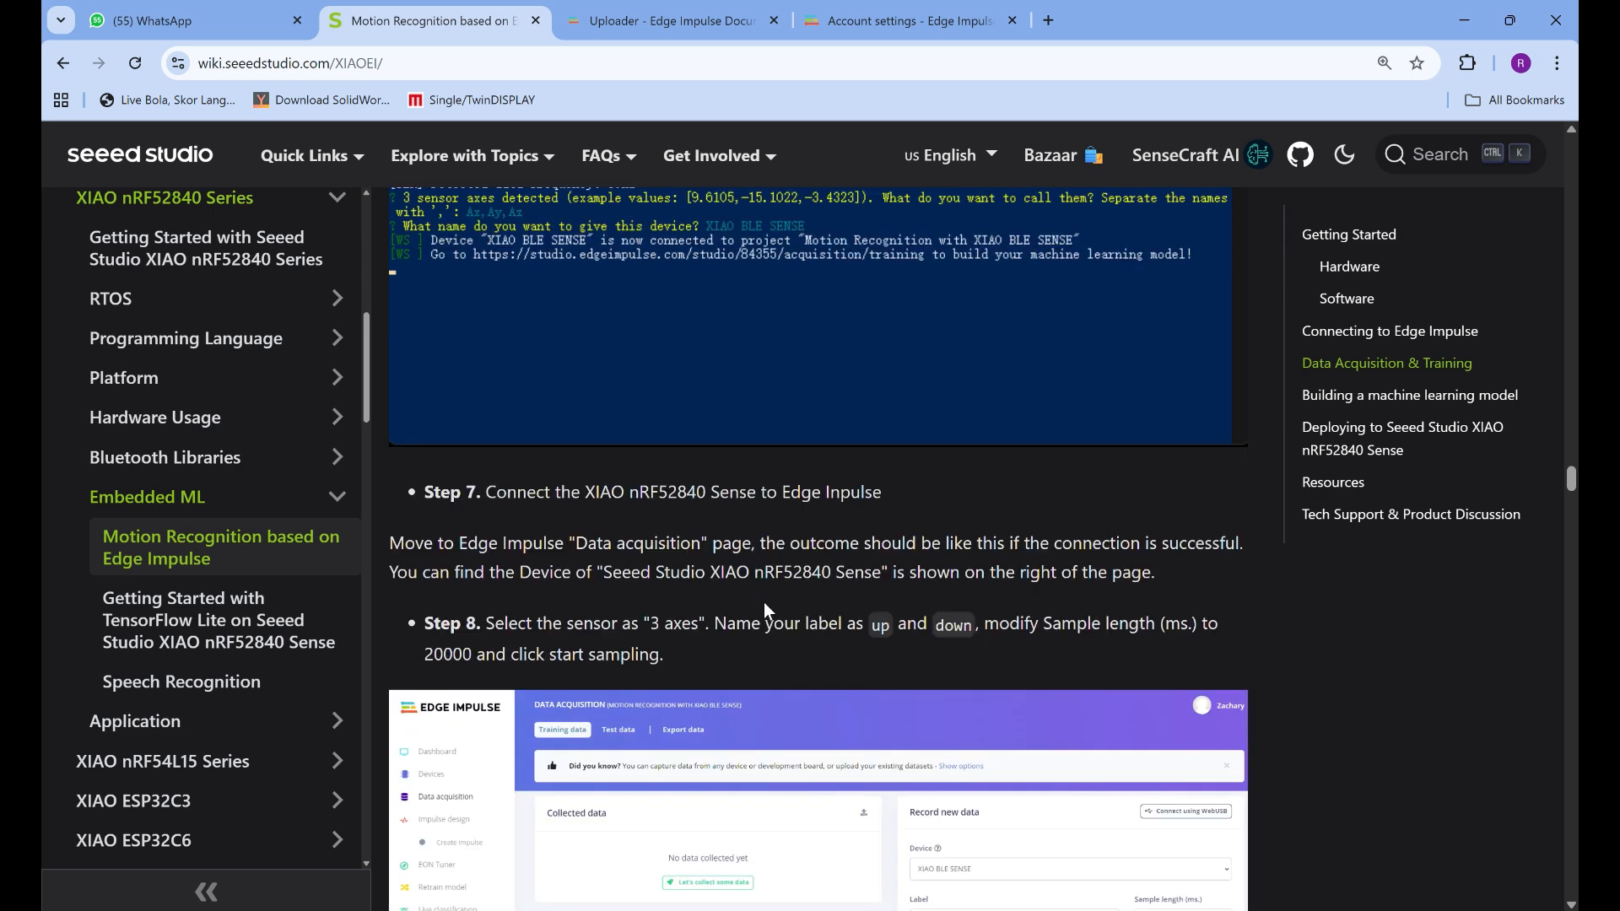
pyautogui.scroll(-3, 765, 606)
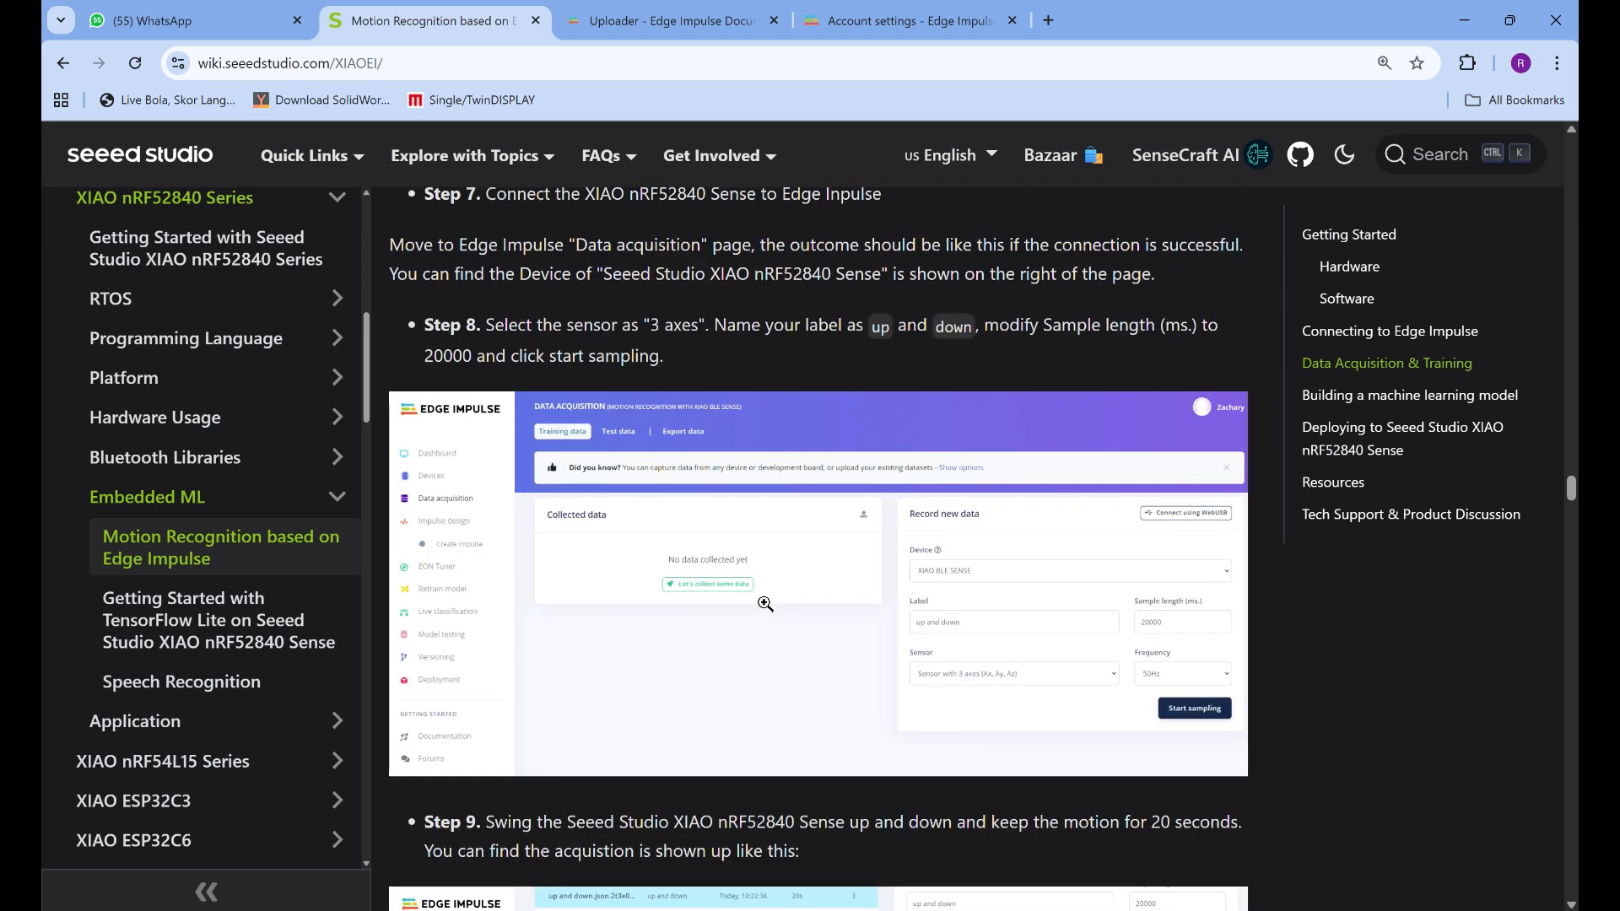
pyautogui.scroll(1, 764, 603)
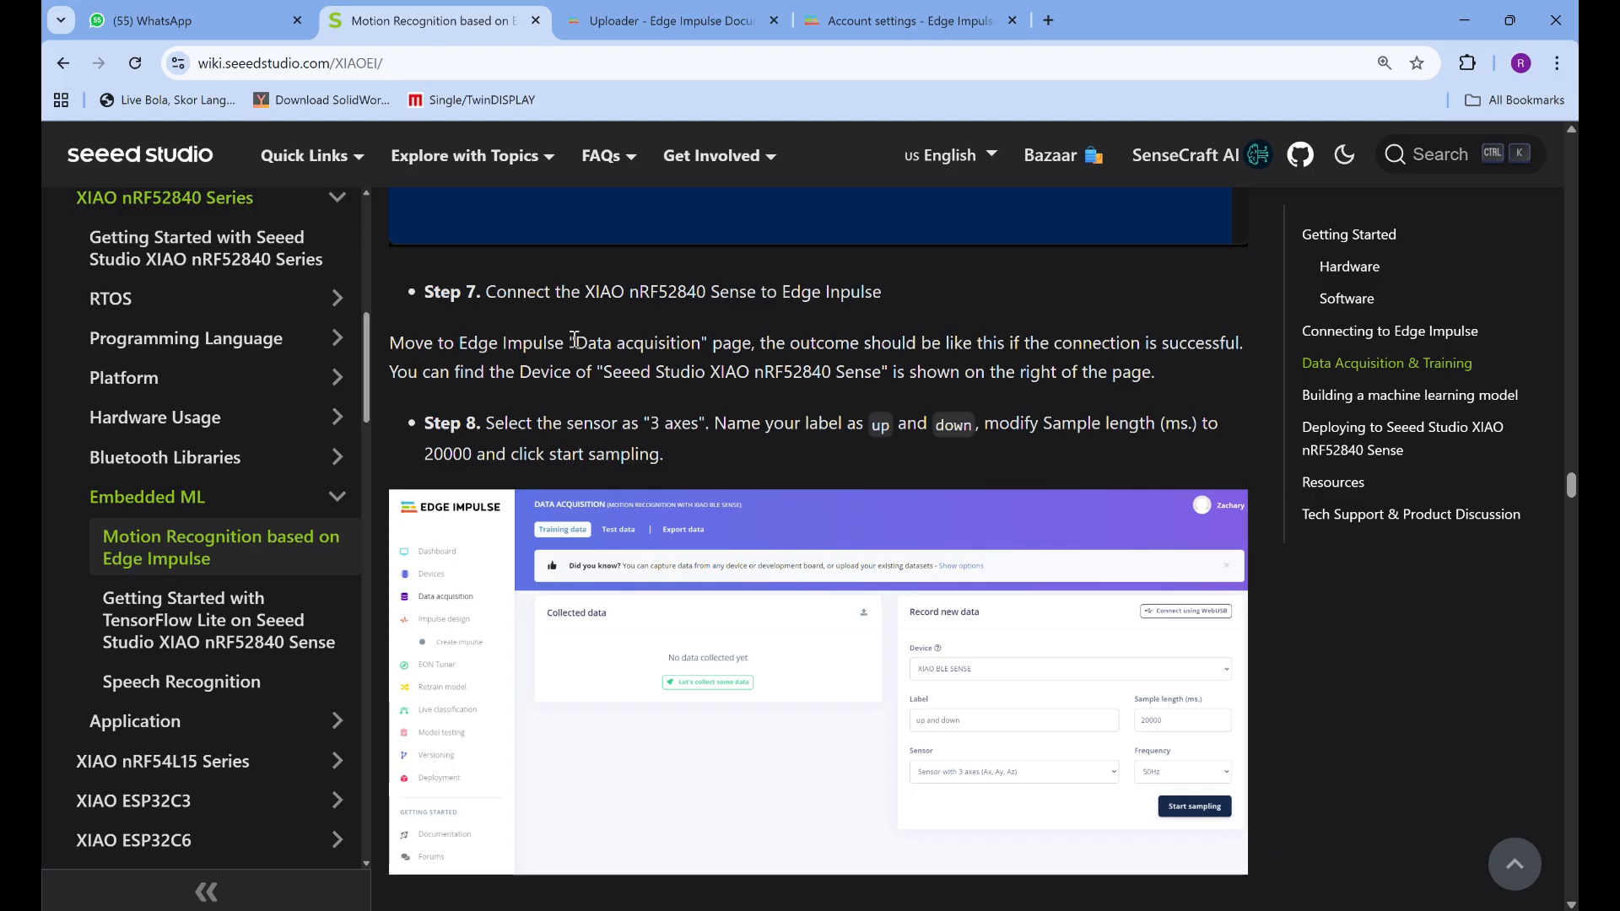
pyautogui.moveTo(574, 339); pyautogui.dragTo(712, 357)
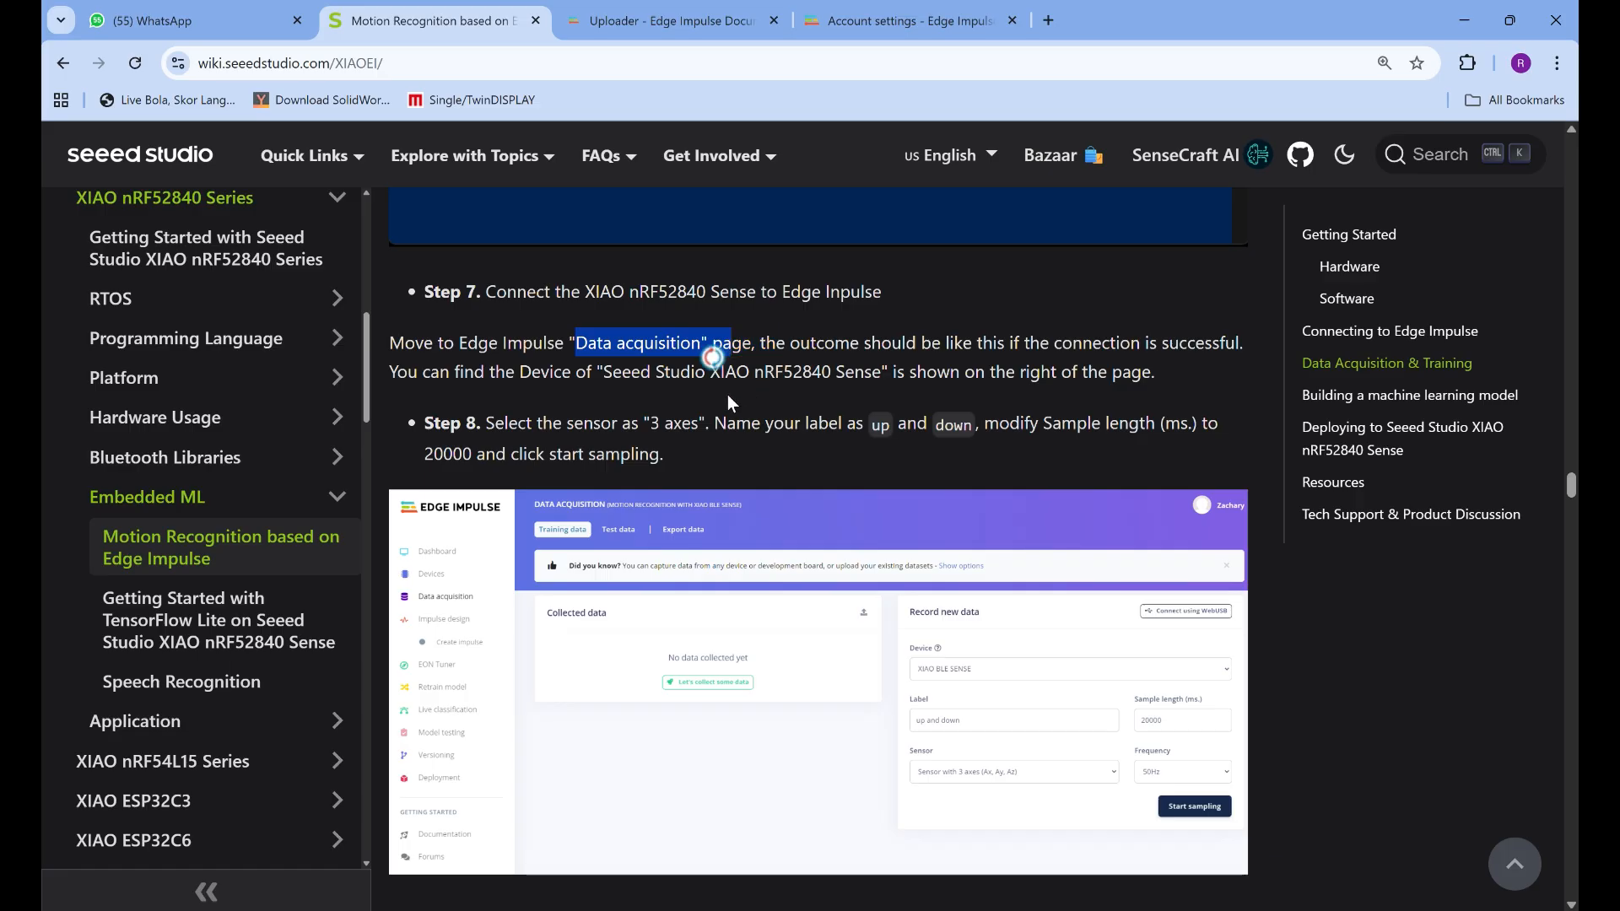
pyautogui.click(453, 405)
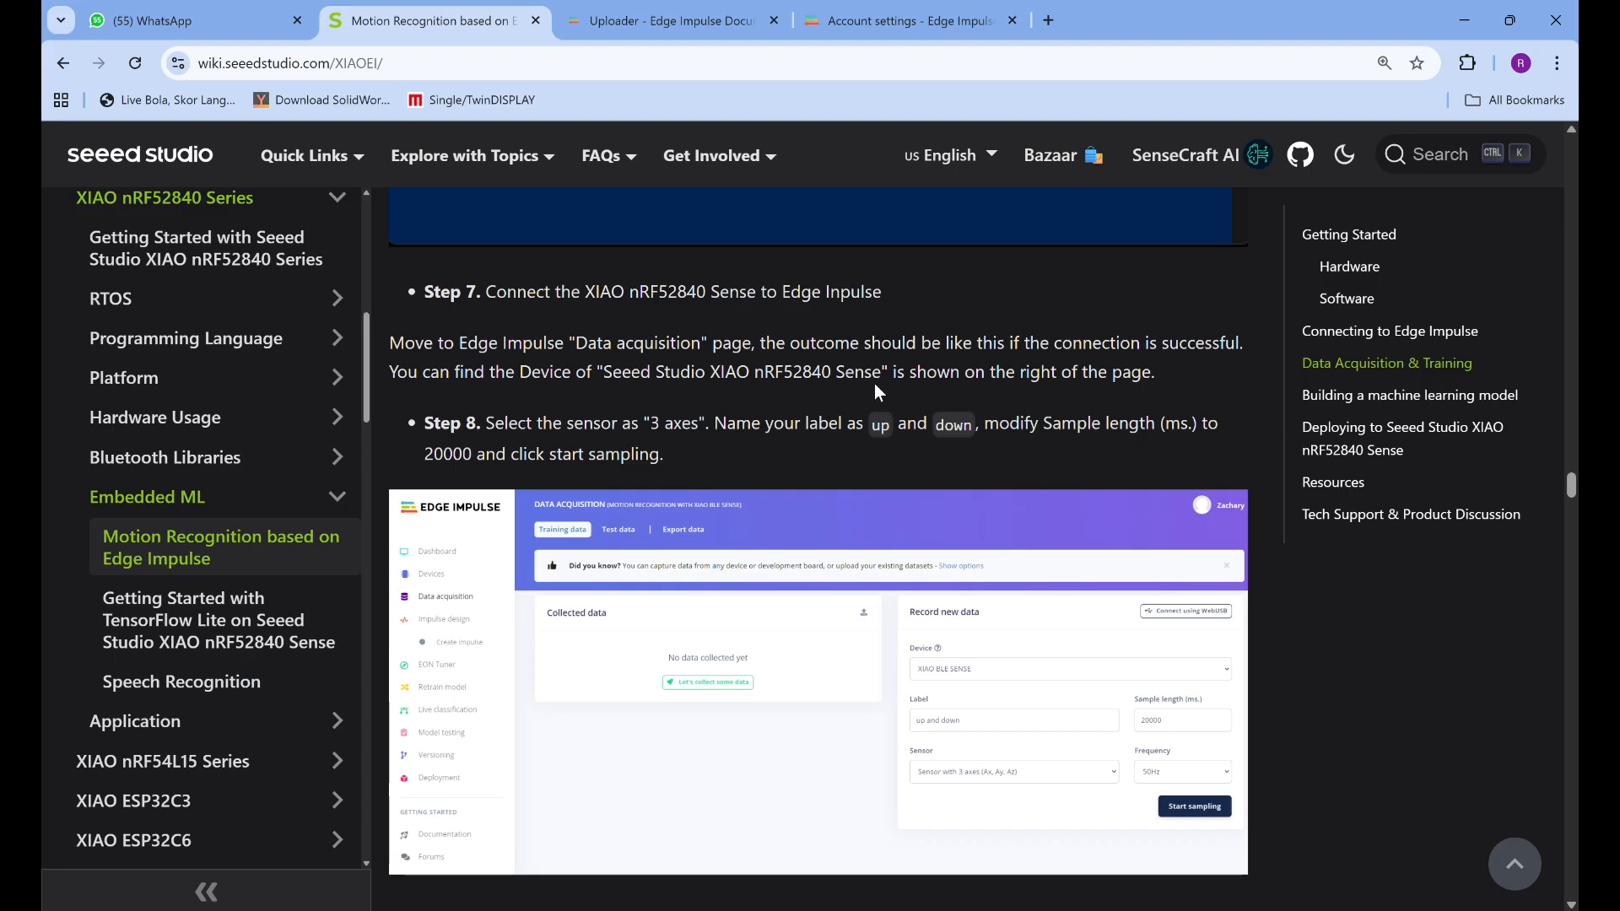
pyautogui.scroll(-1, 837, 491)
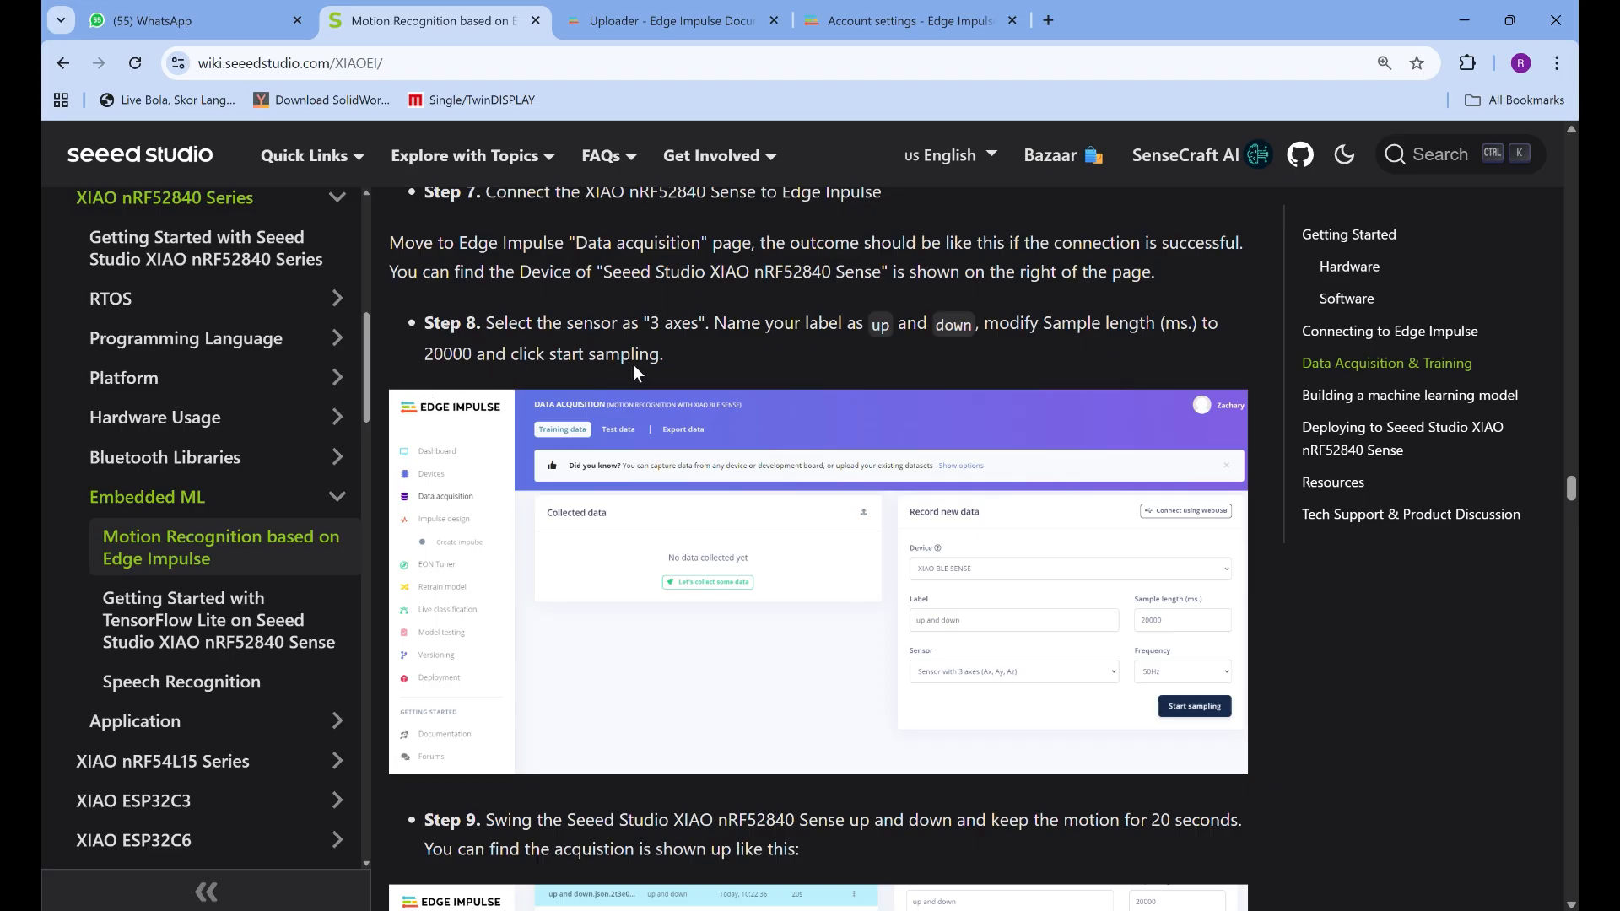
pyautogui.scroll(-2, 827, 416)
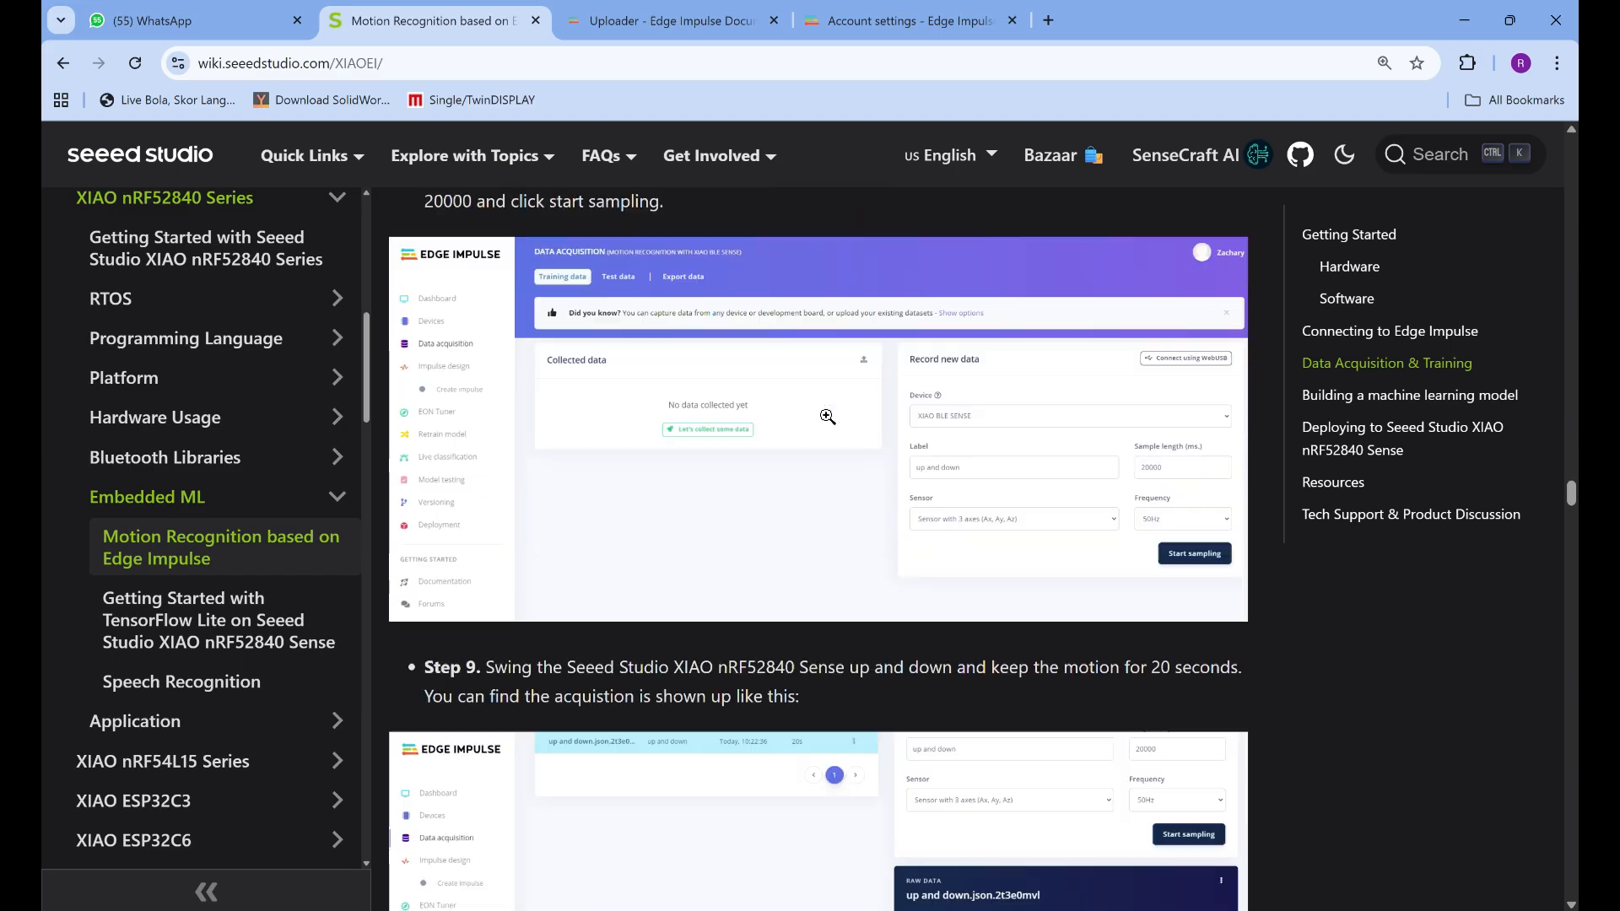
pyautogui.scroll(1, 827, 416)
# Bring up the Edge Impulse account settings page and place its browser tab directly after the Seeed Studio guide
pyautogui.hotkey('alt', 'Tab')
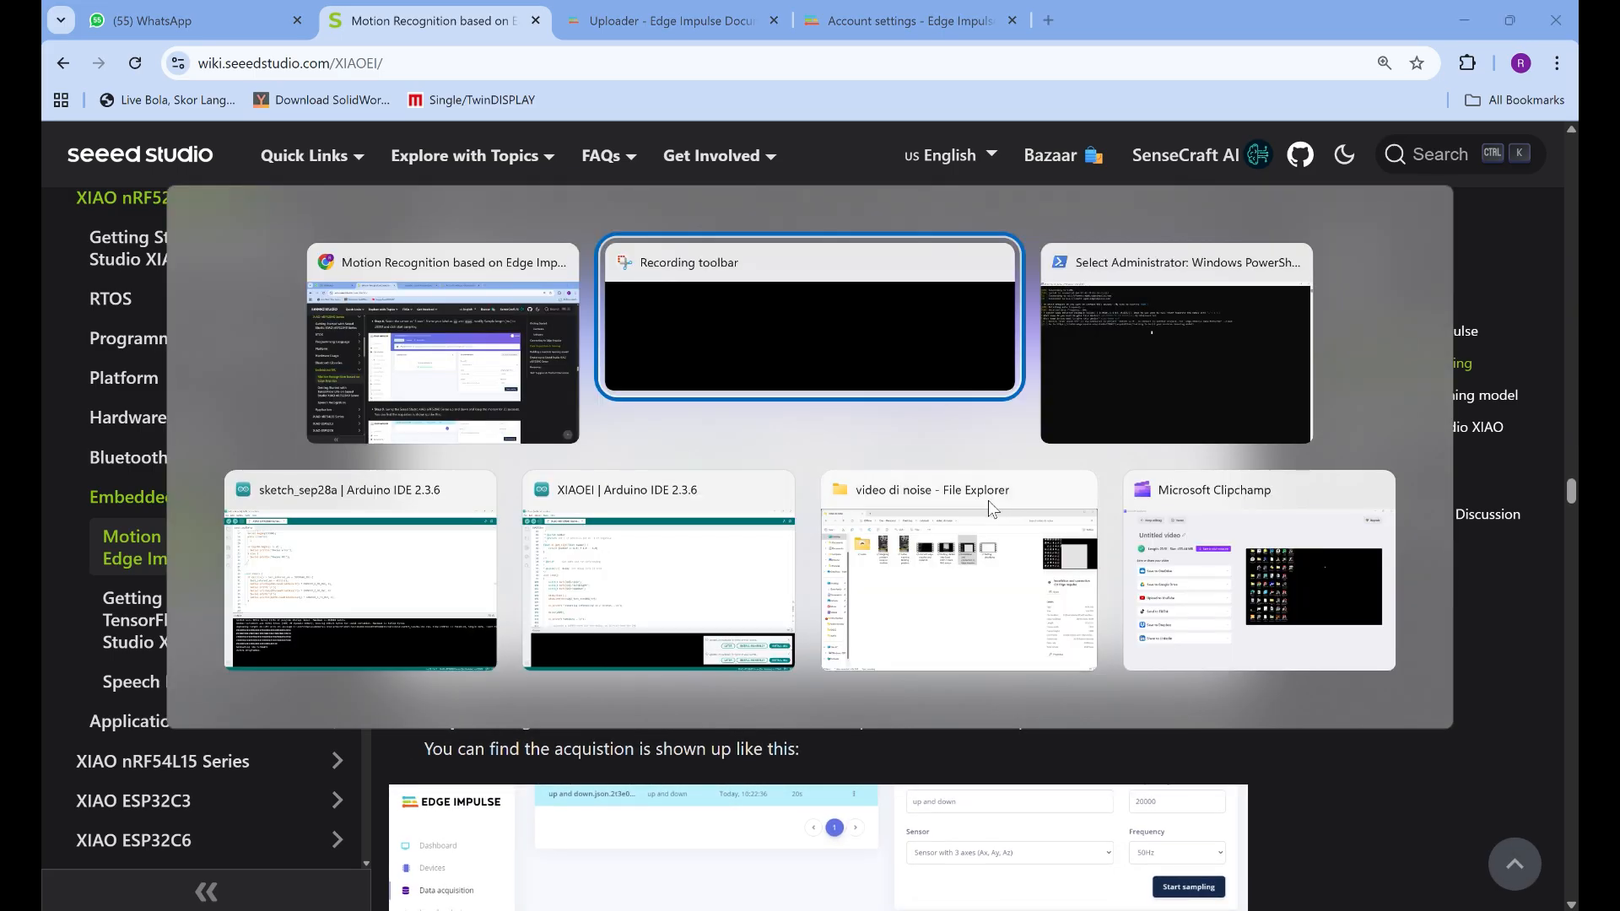
pyautogui.click(448, 400)
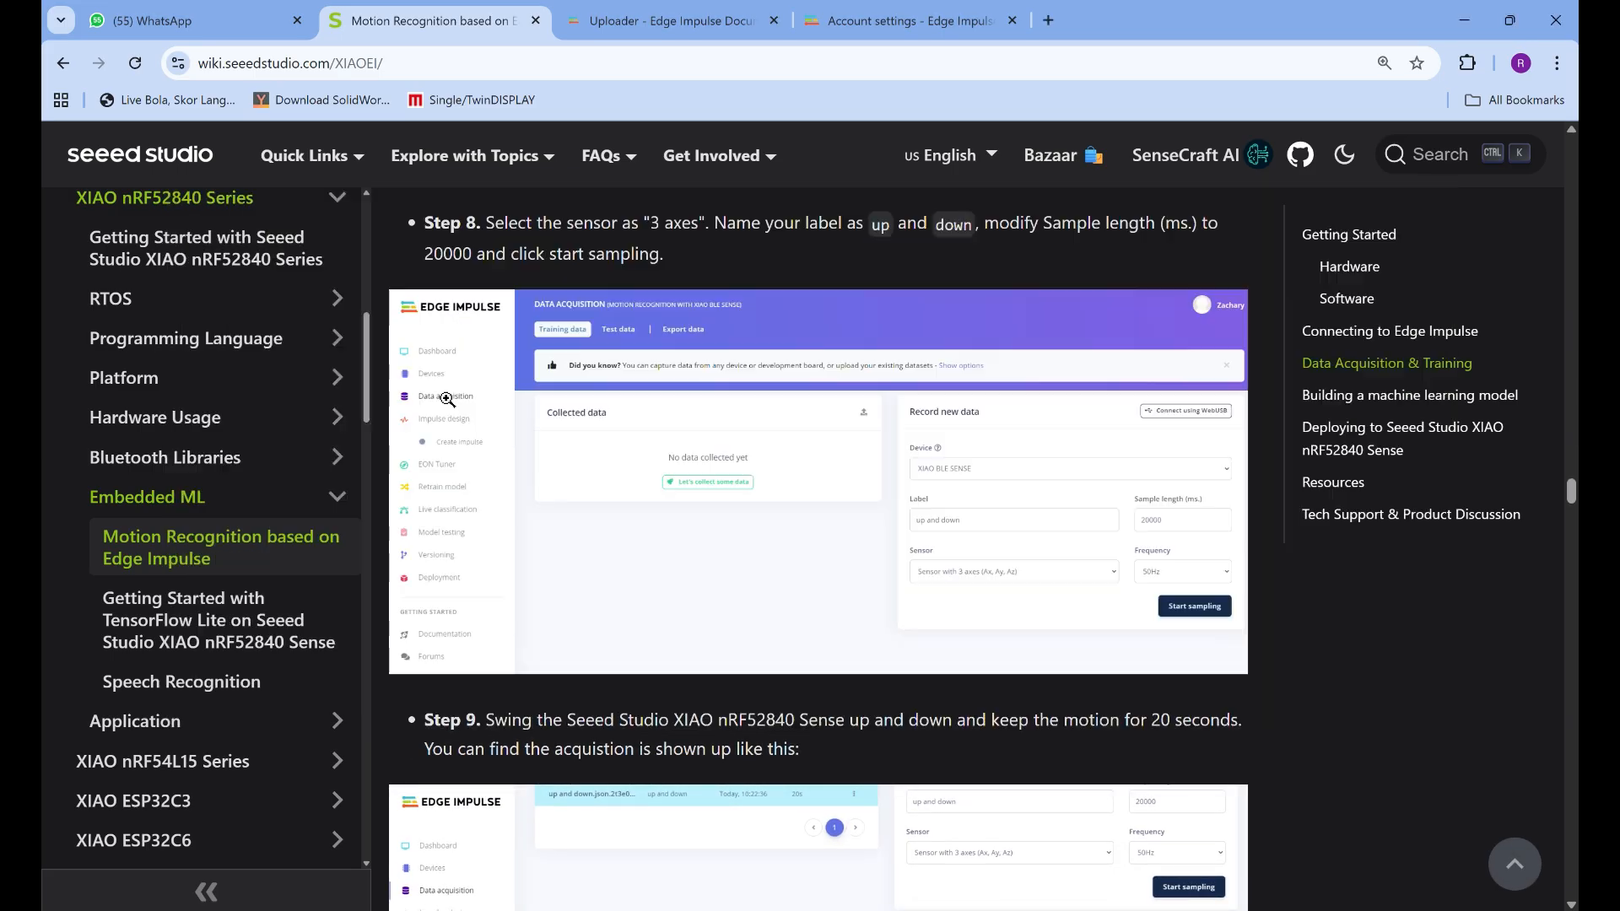
pyautogui.click(587, 8)
pyautogui.click(907, 21)
pyautogui.moveTo(907, 20); pyautogui.dragTo(776, 24)
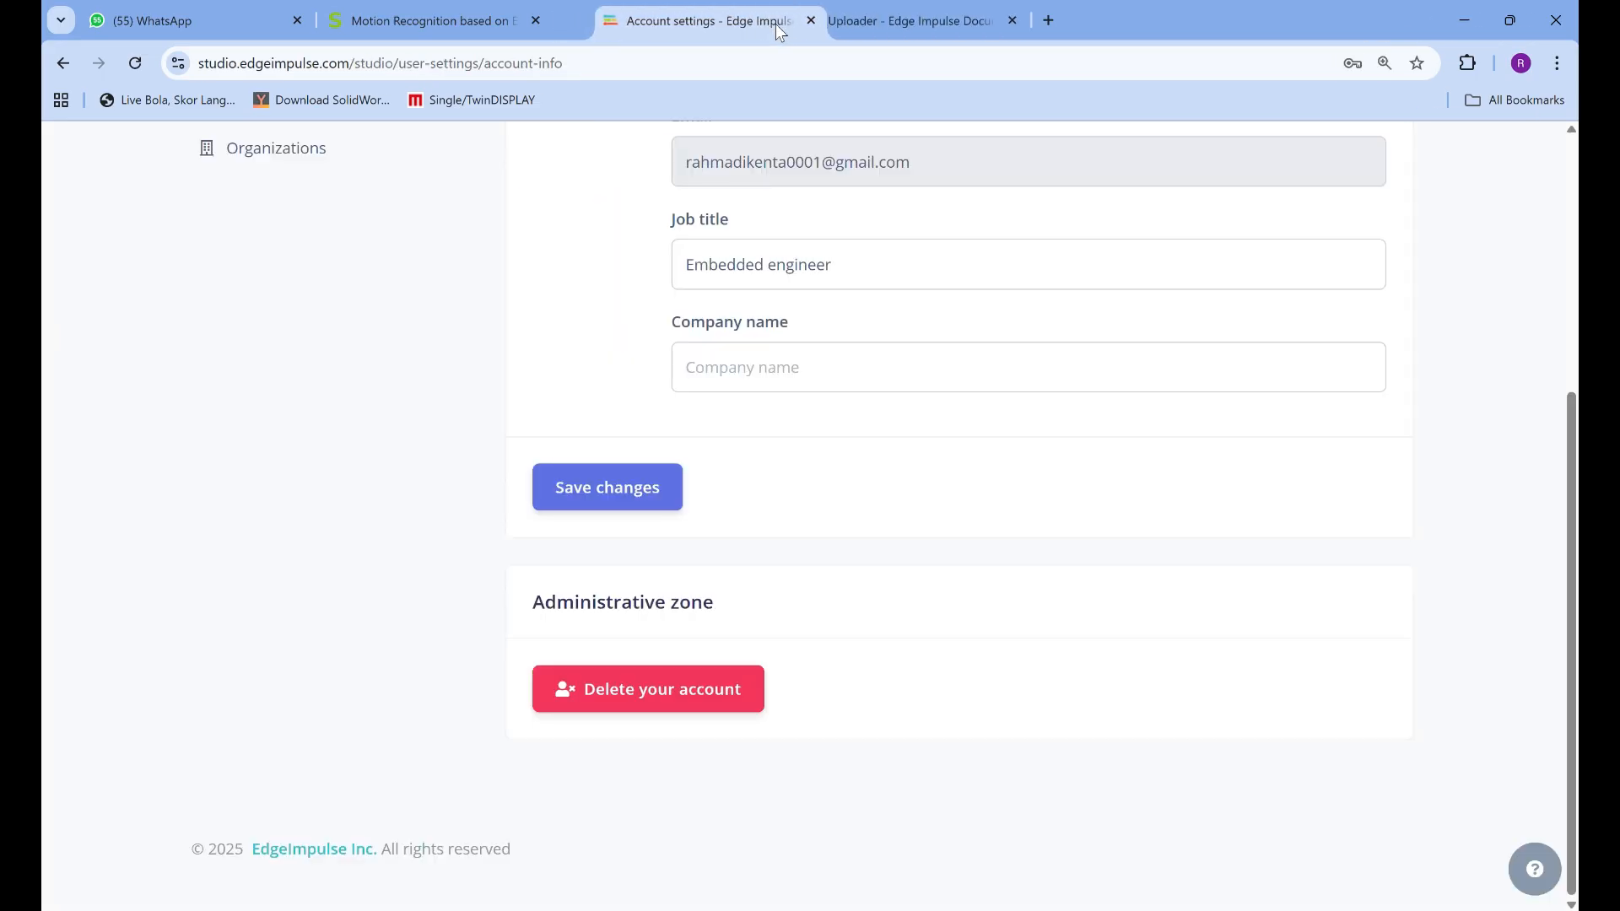
# Open the motion v2.0 project from the Edge Impulse account page
pyautogui.scroll(5, 685, 428)
pyautogui.click(426, 586)
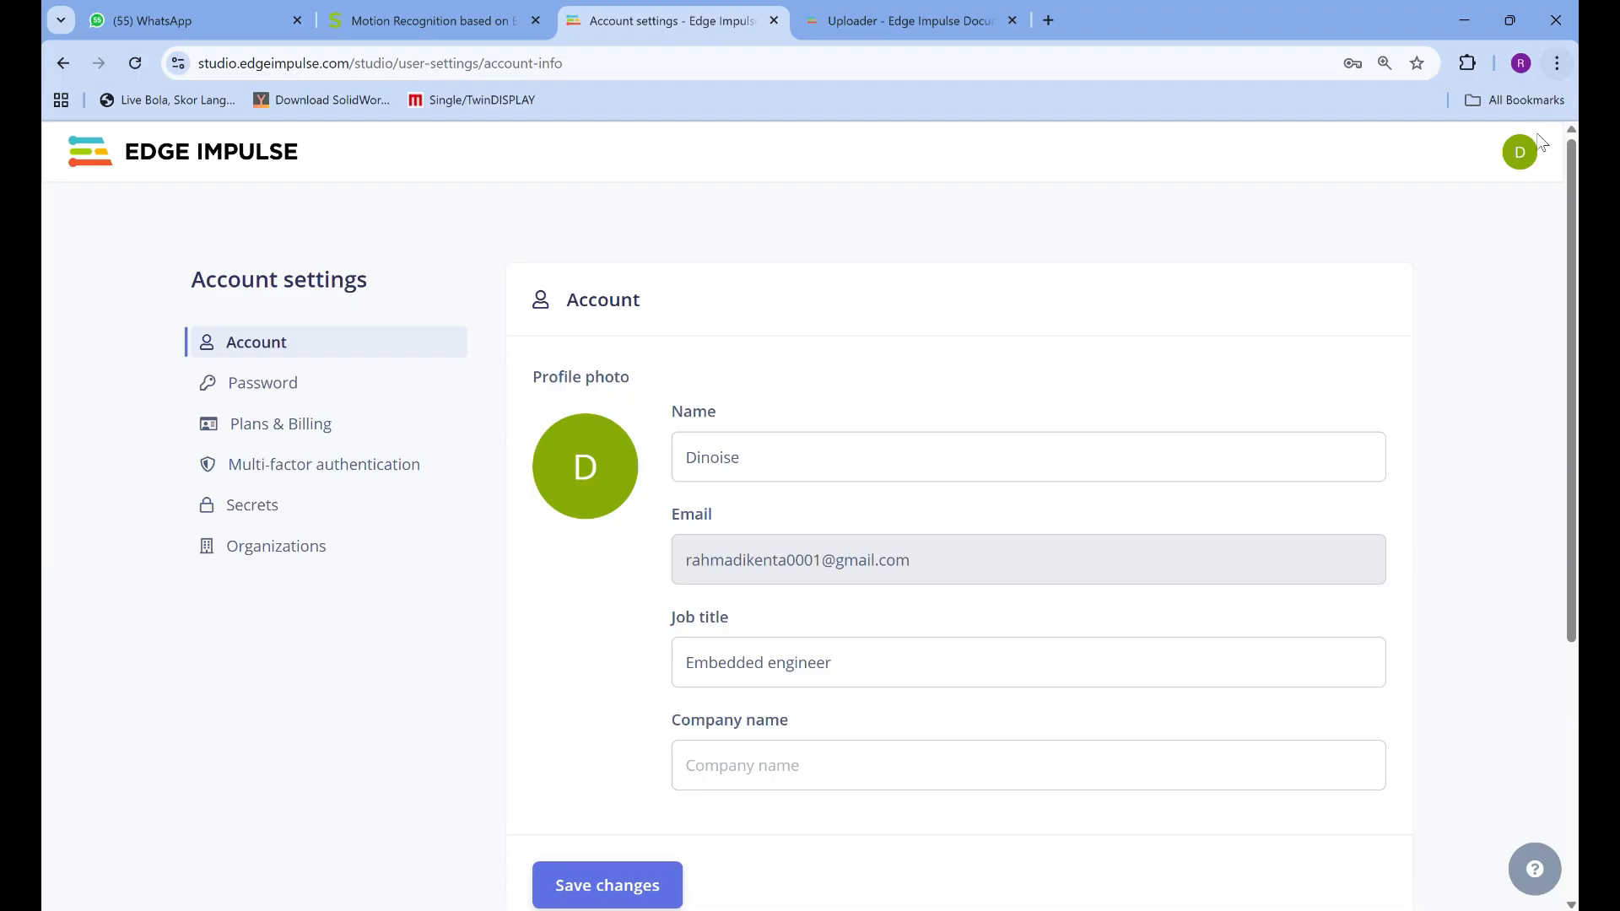
pyautogui.click(1522, 160)
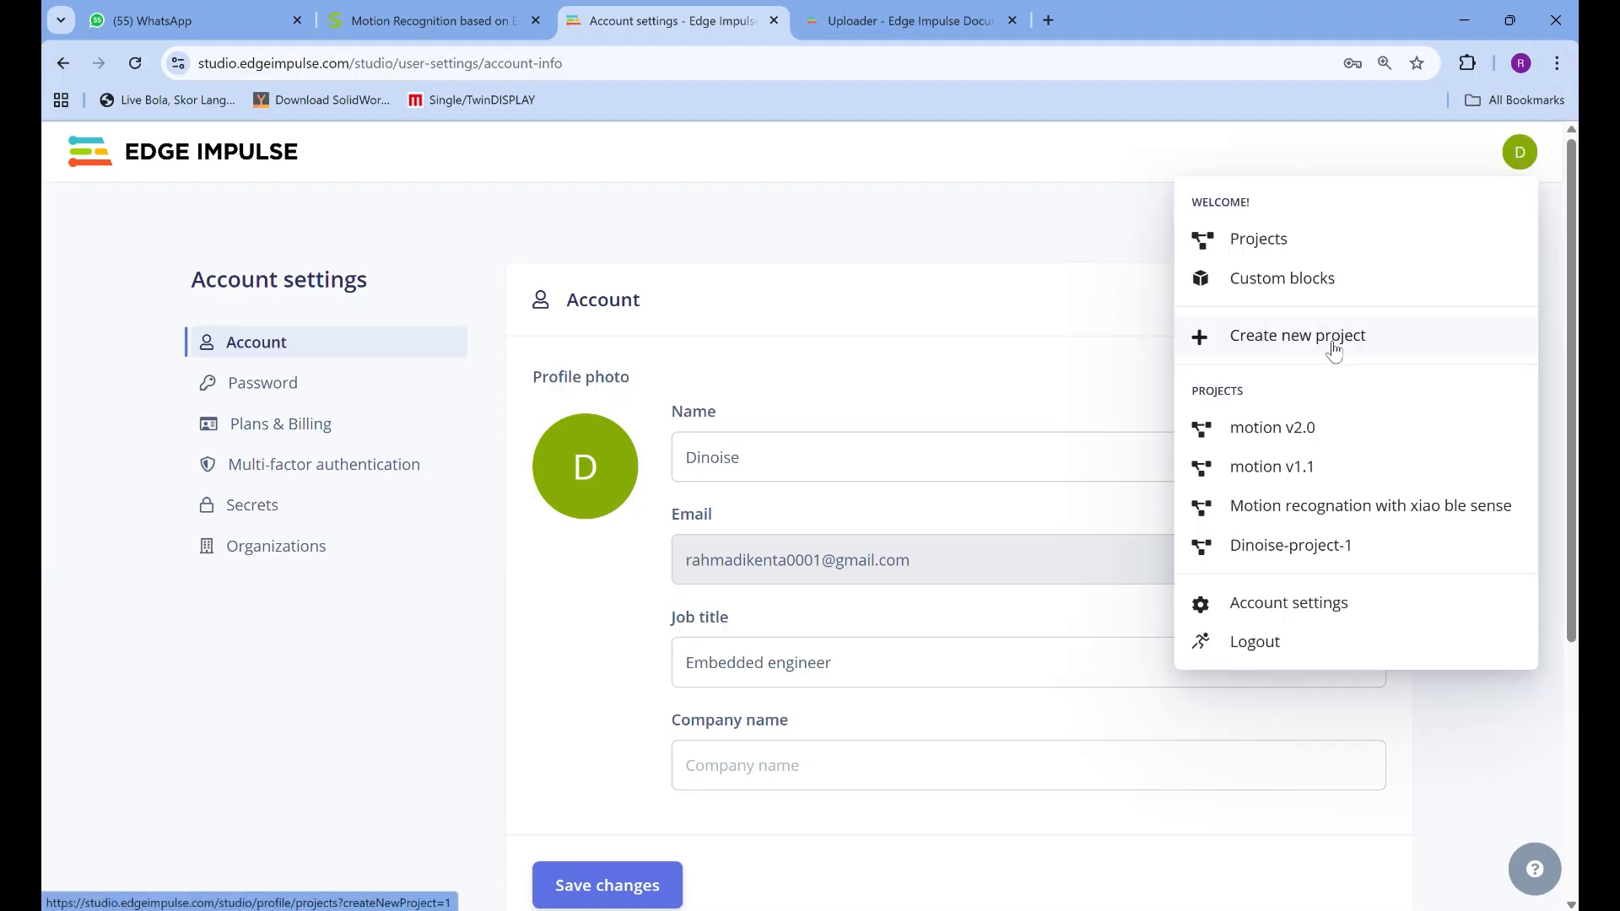
pyautogui.click(1261, 430)
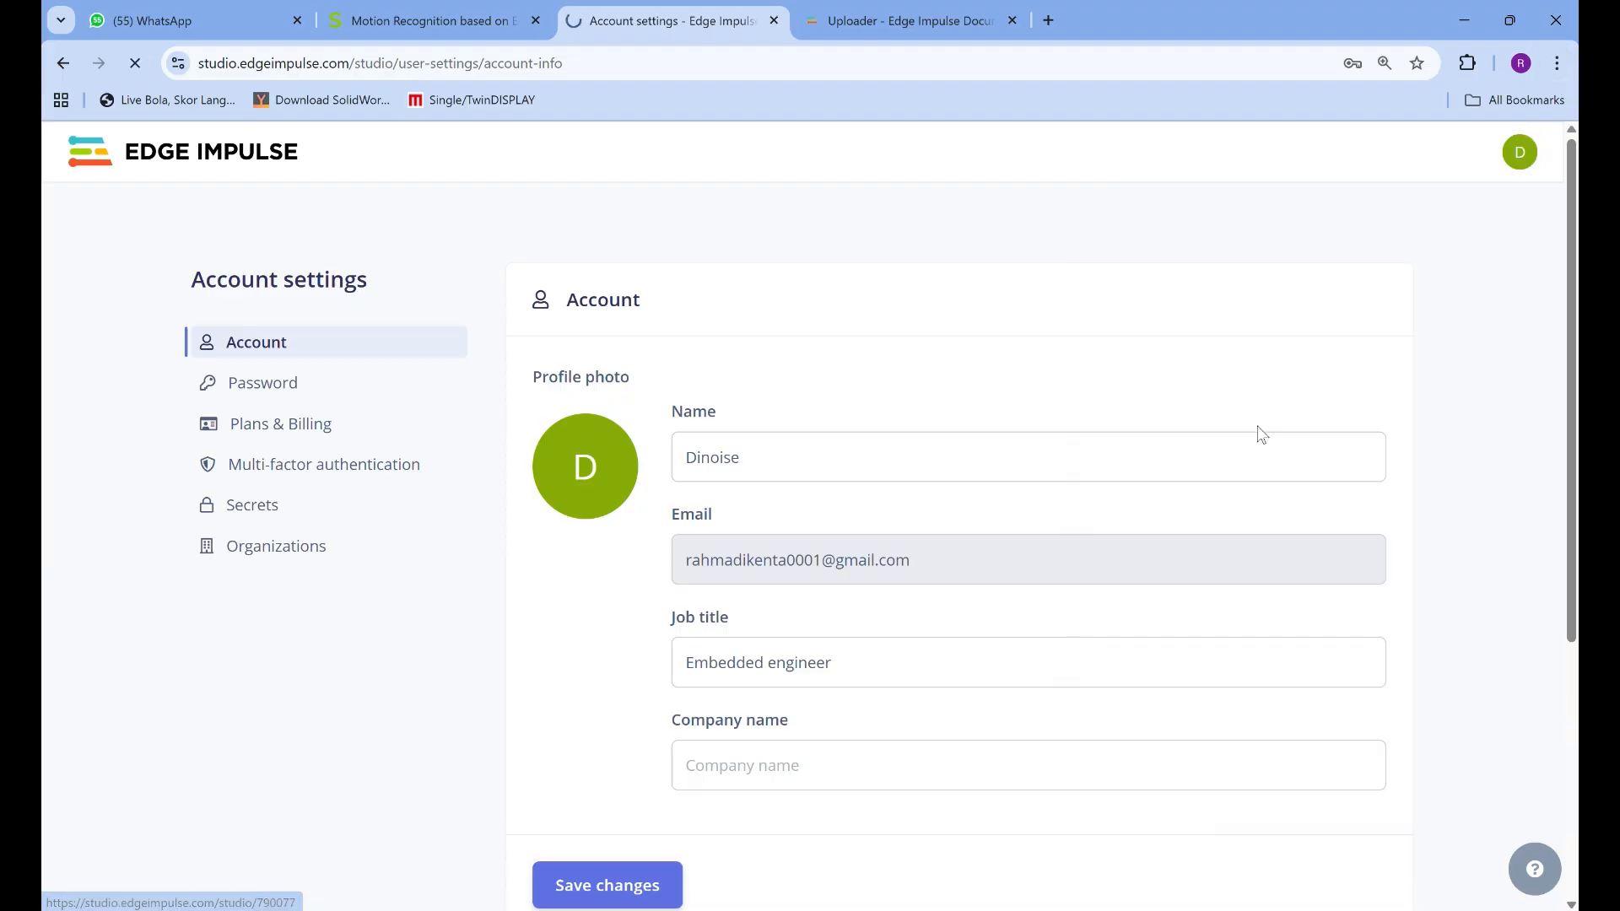
# Check the connected devices of the motion v2.0 project and open its Data acquisition page
pyautogui.scroll(-3, 917, 322)
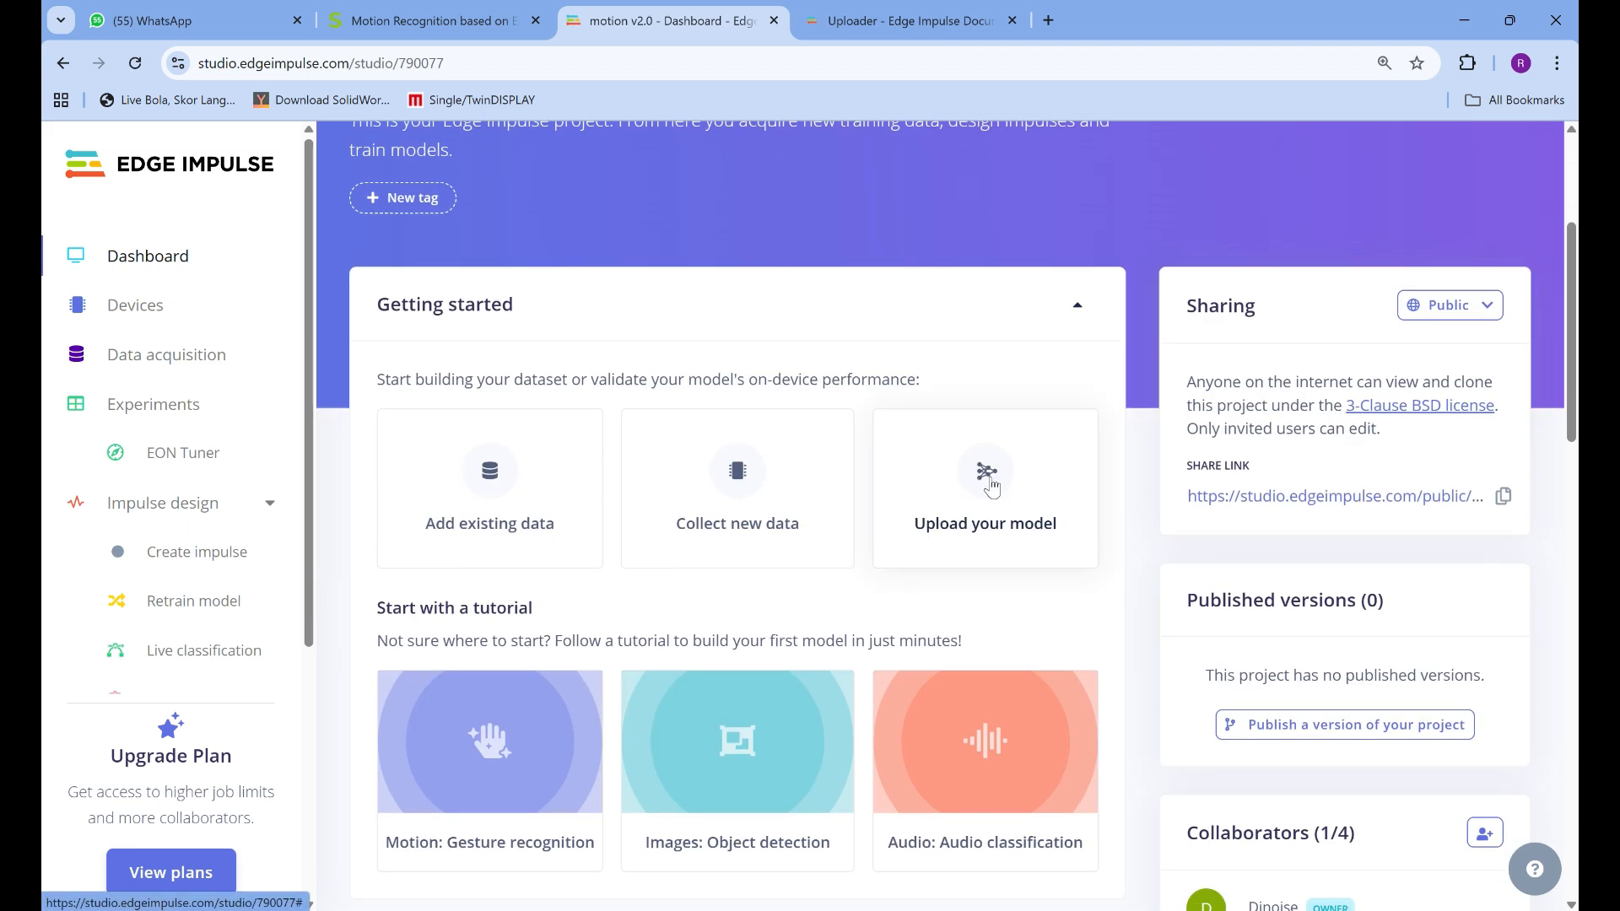
pyautogui.scroll(-1, 744, 333)
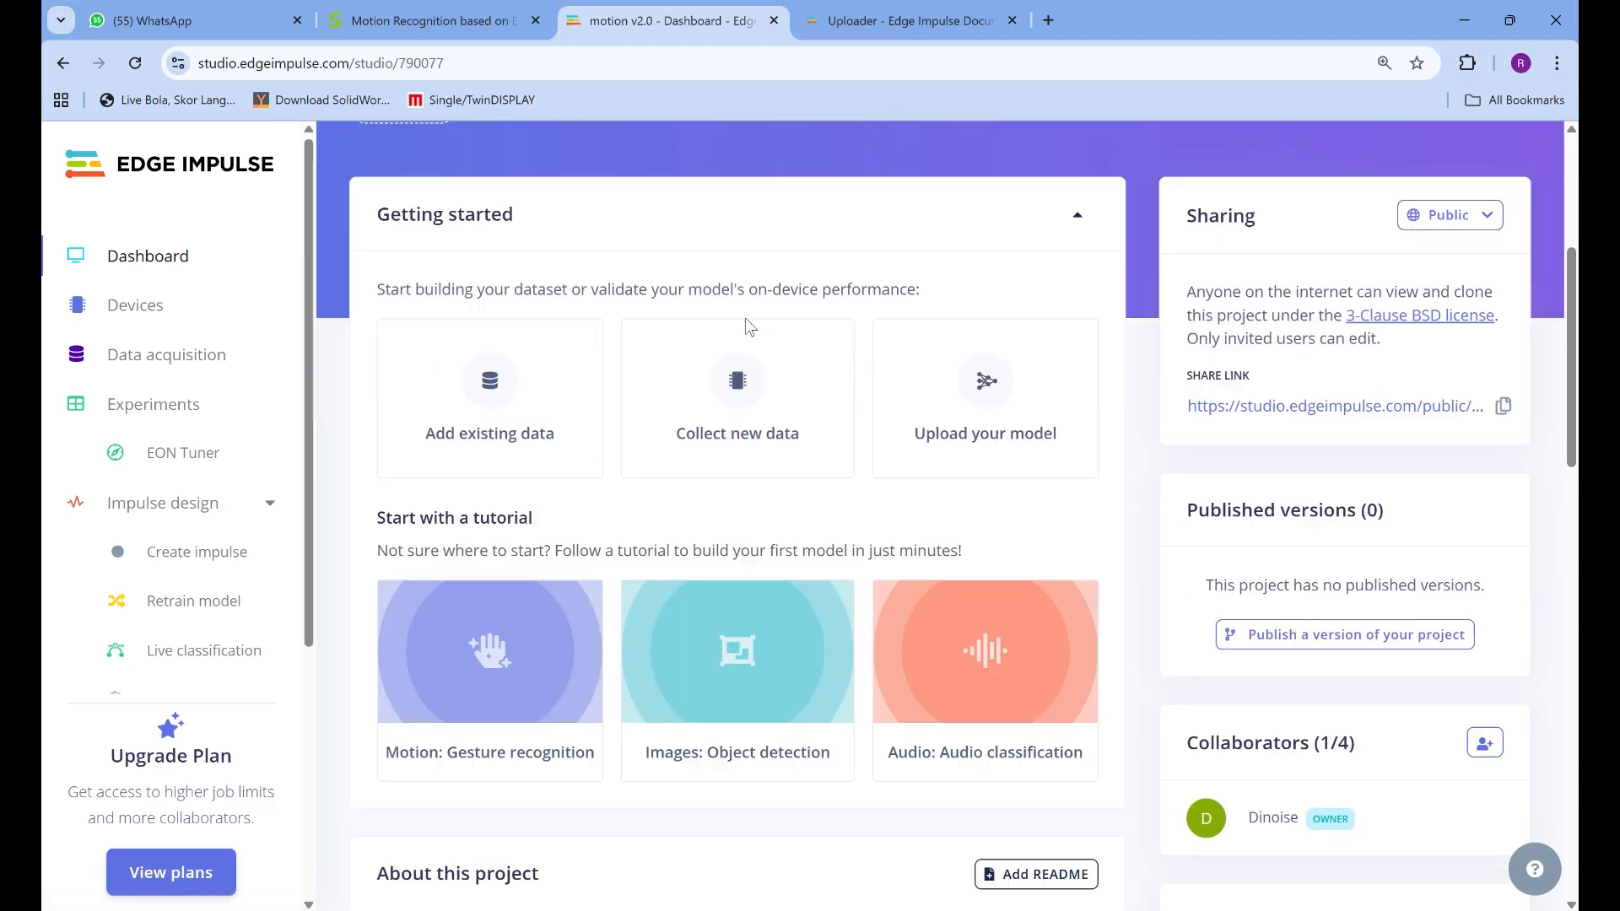
pyautogui.scroll(-2, 749, 326)
pyautogui.scroll(-4, 747, 327)
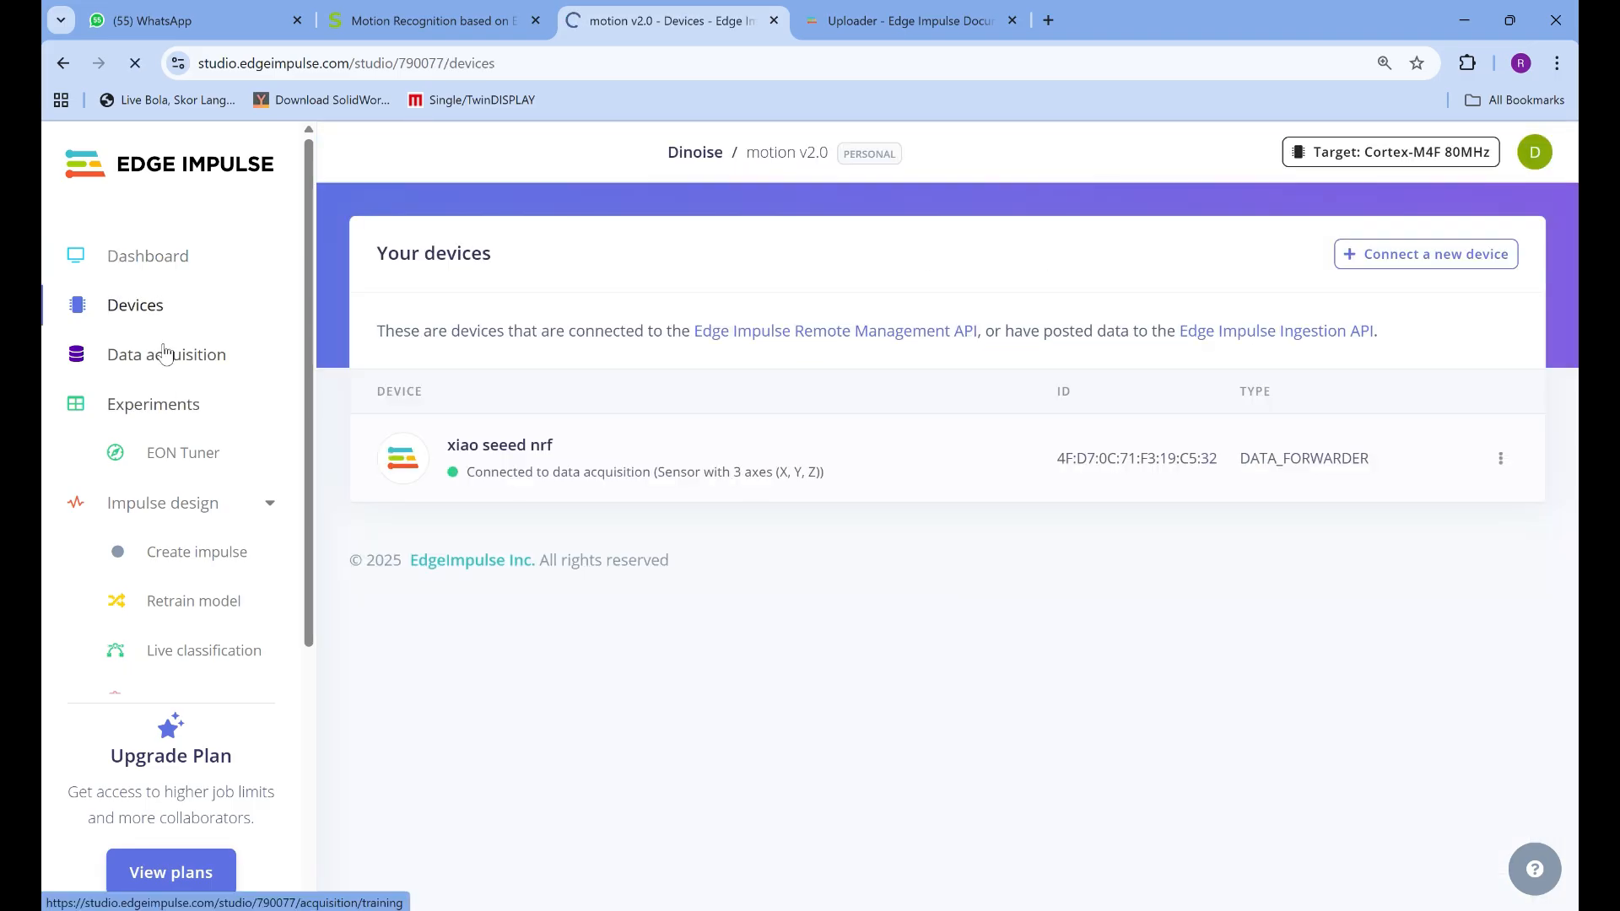
pyautogui.click(162, 366)
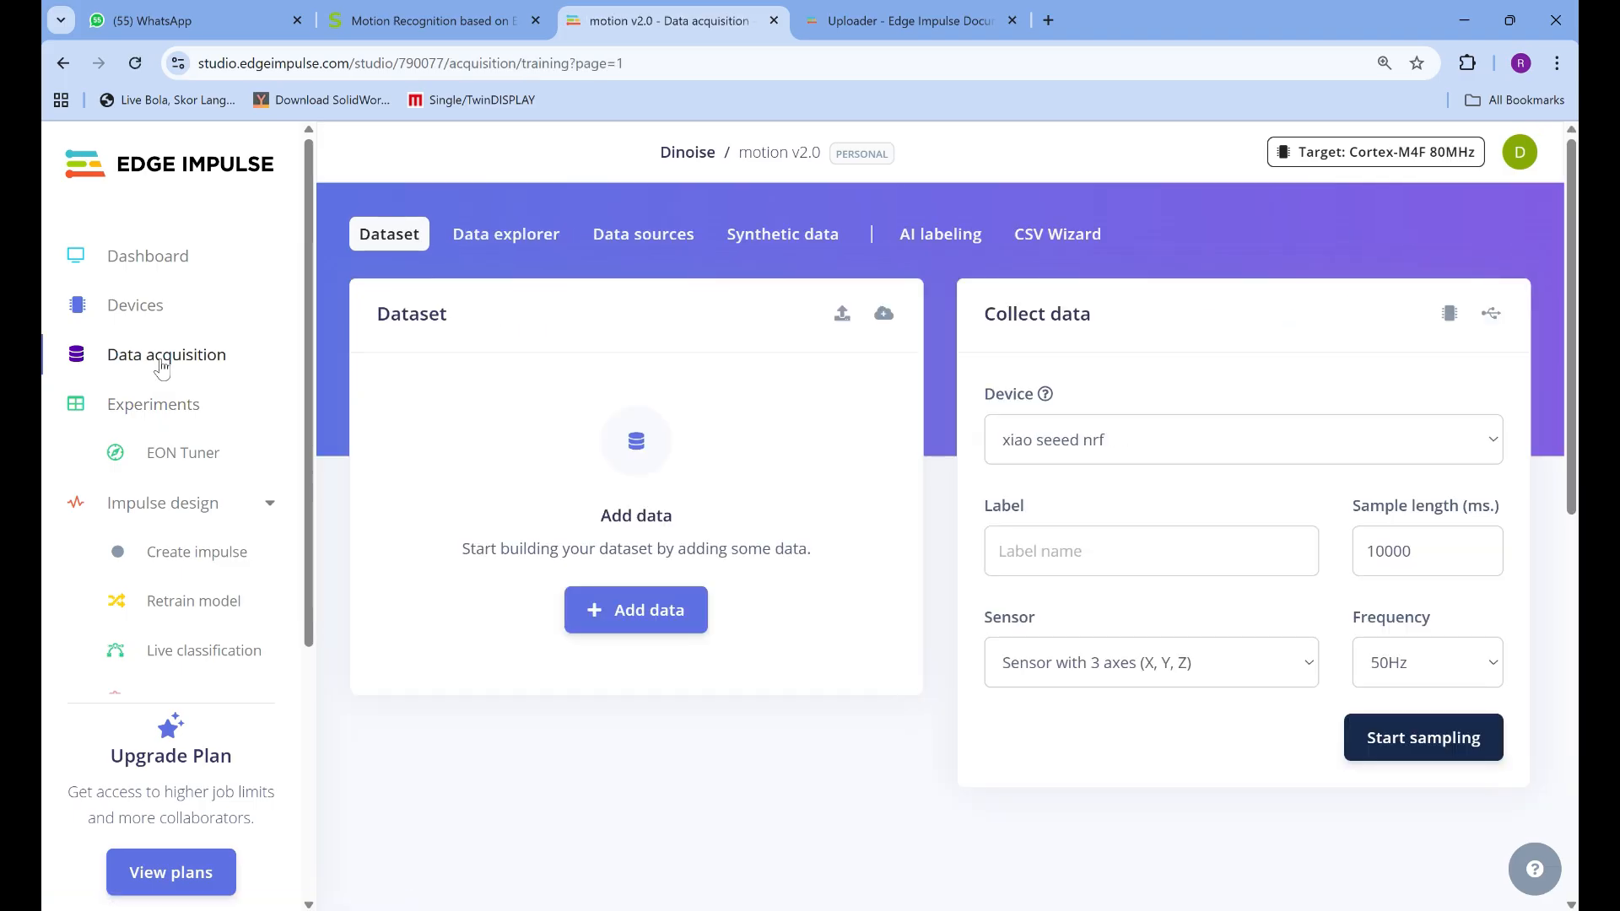
pyautogui.scroll(-1, 894, 464)
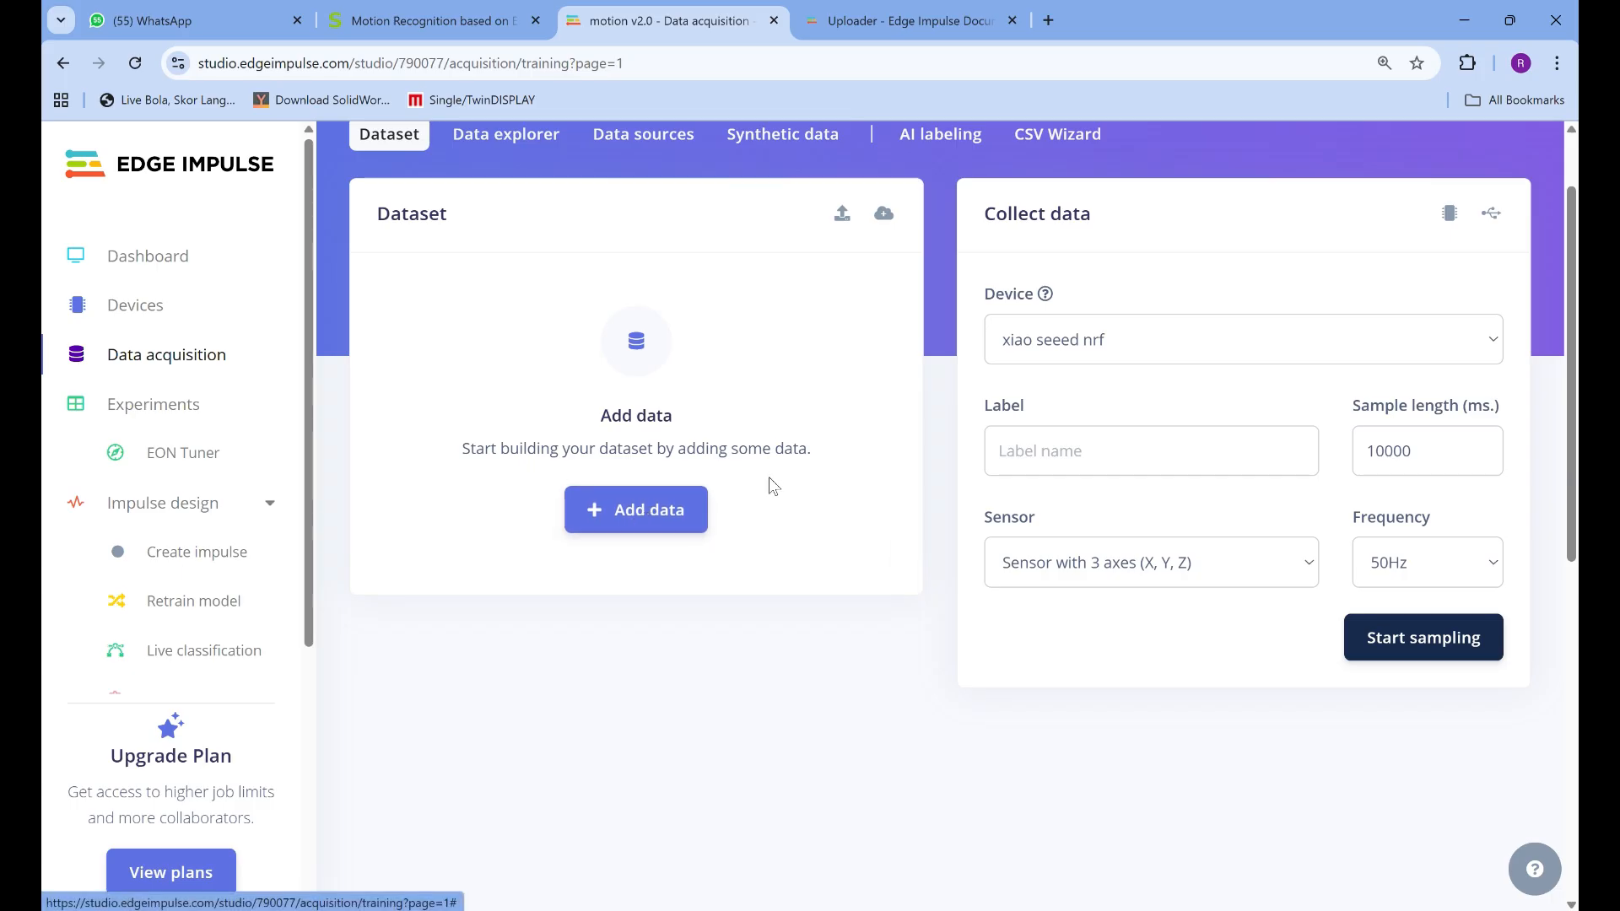
pyautogui.scroll(1, 771, 479)
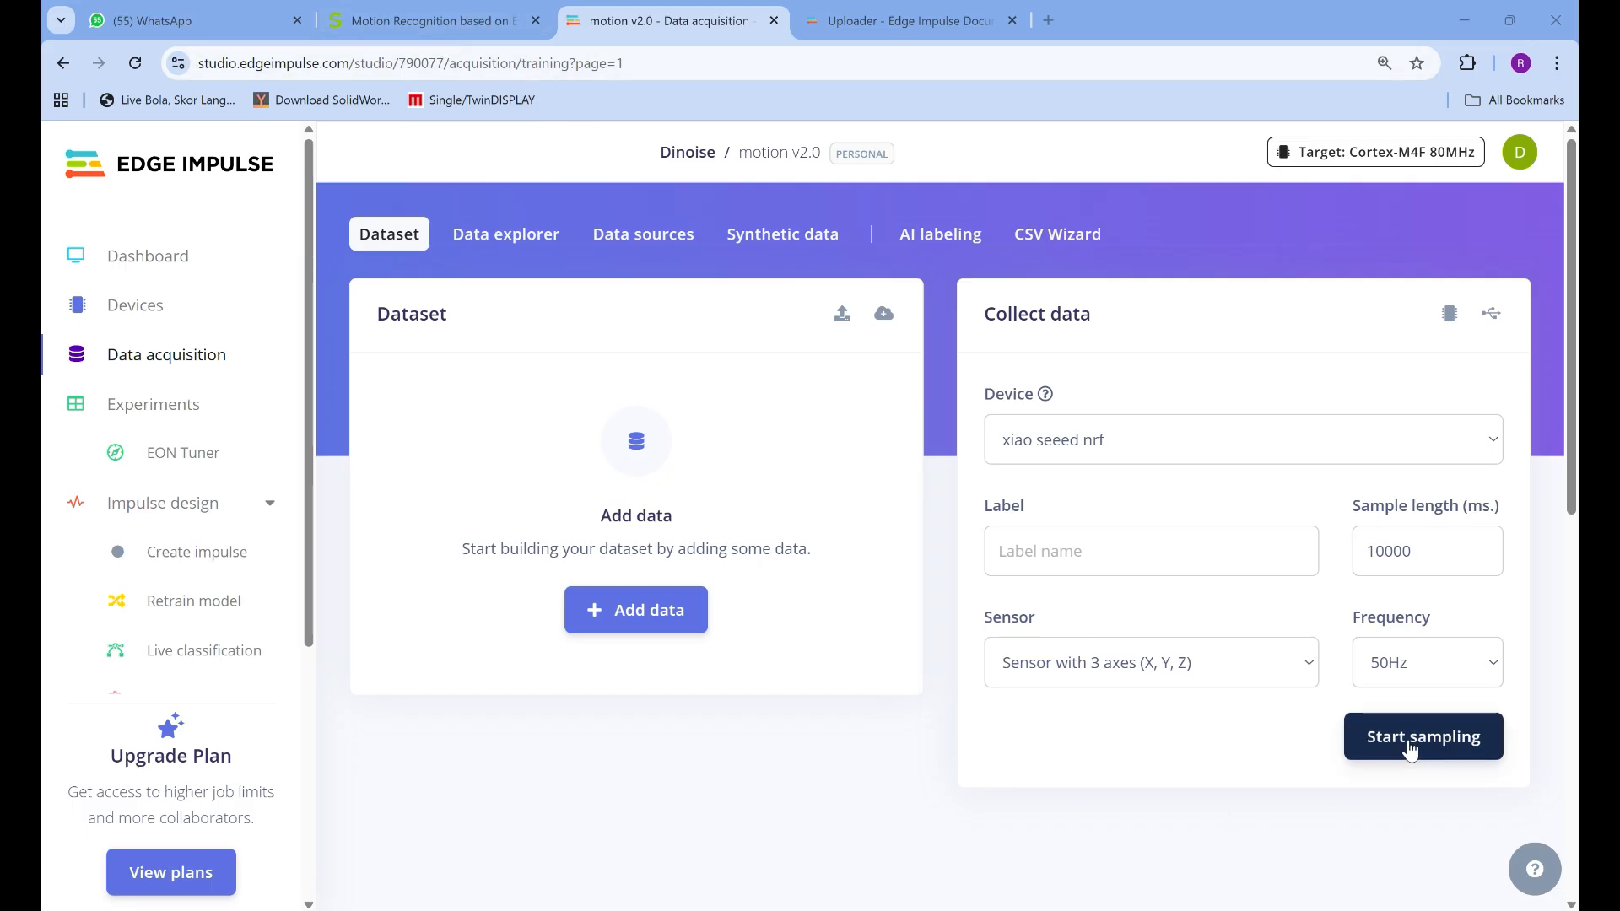
# Return to the Seeed Studio guide and compare the Step 8 sampling settings and the Step 9 swing instructions
pyautogui.click(437, 24)
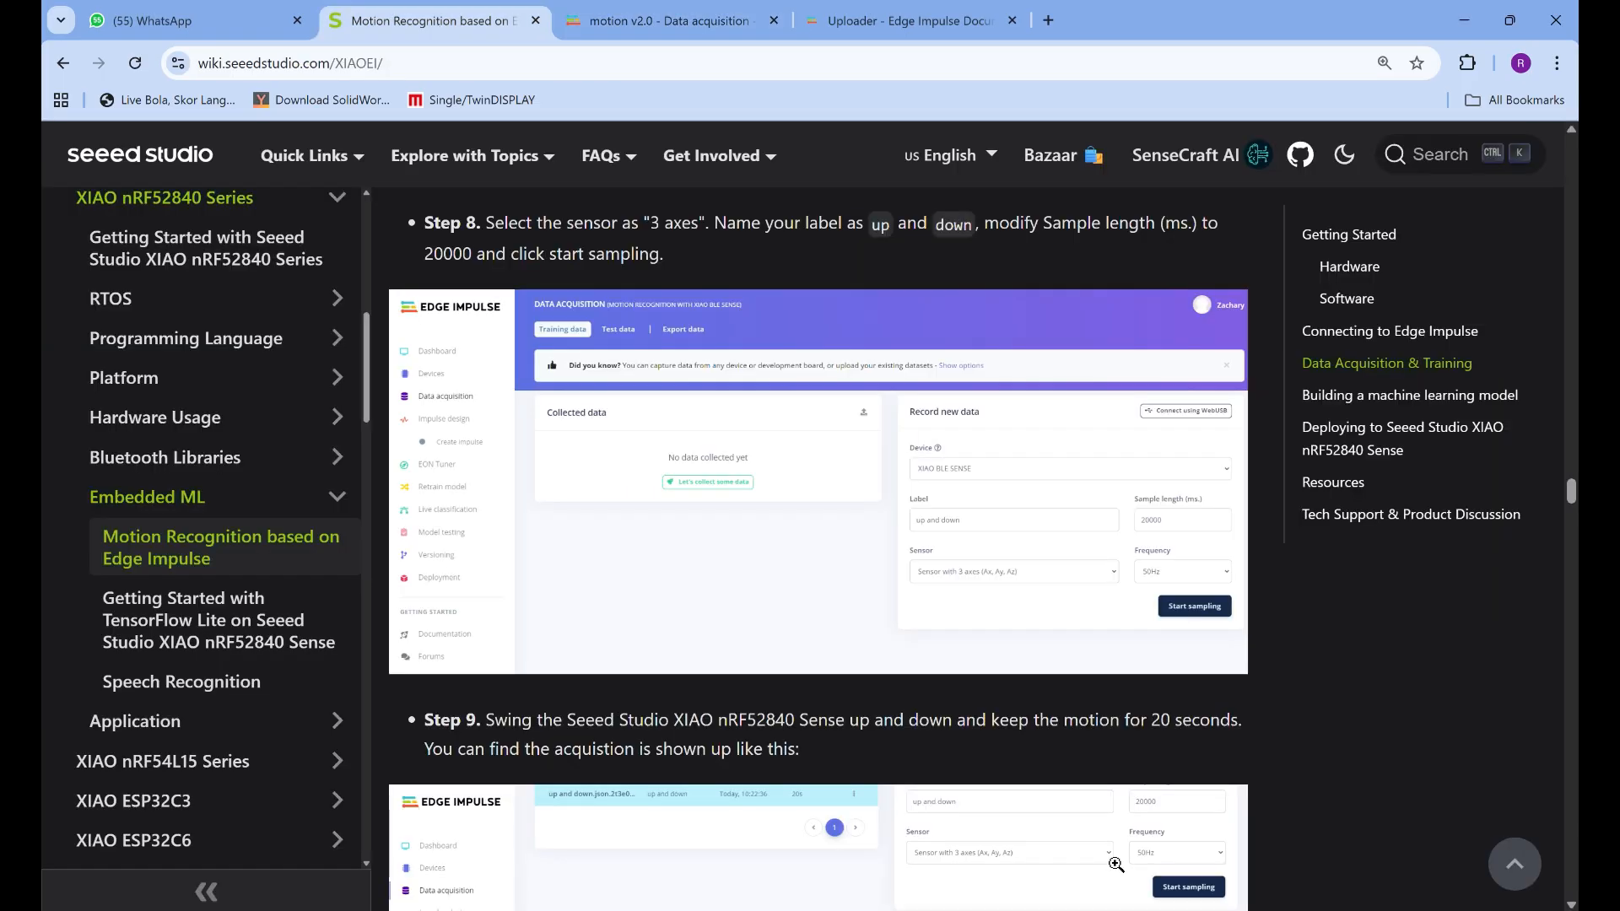
pyautogui.scroll(-1, 1035, 762)
pyautogui.scroll(5, 1034, 762)
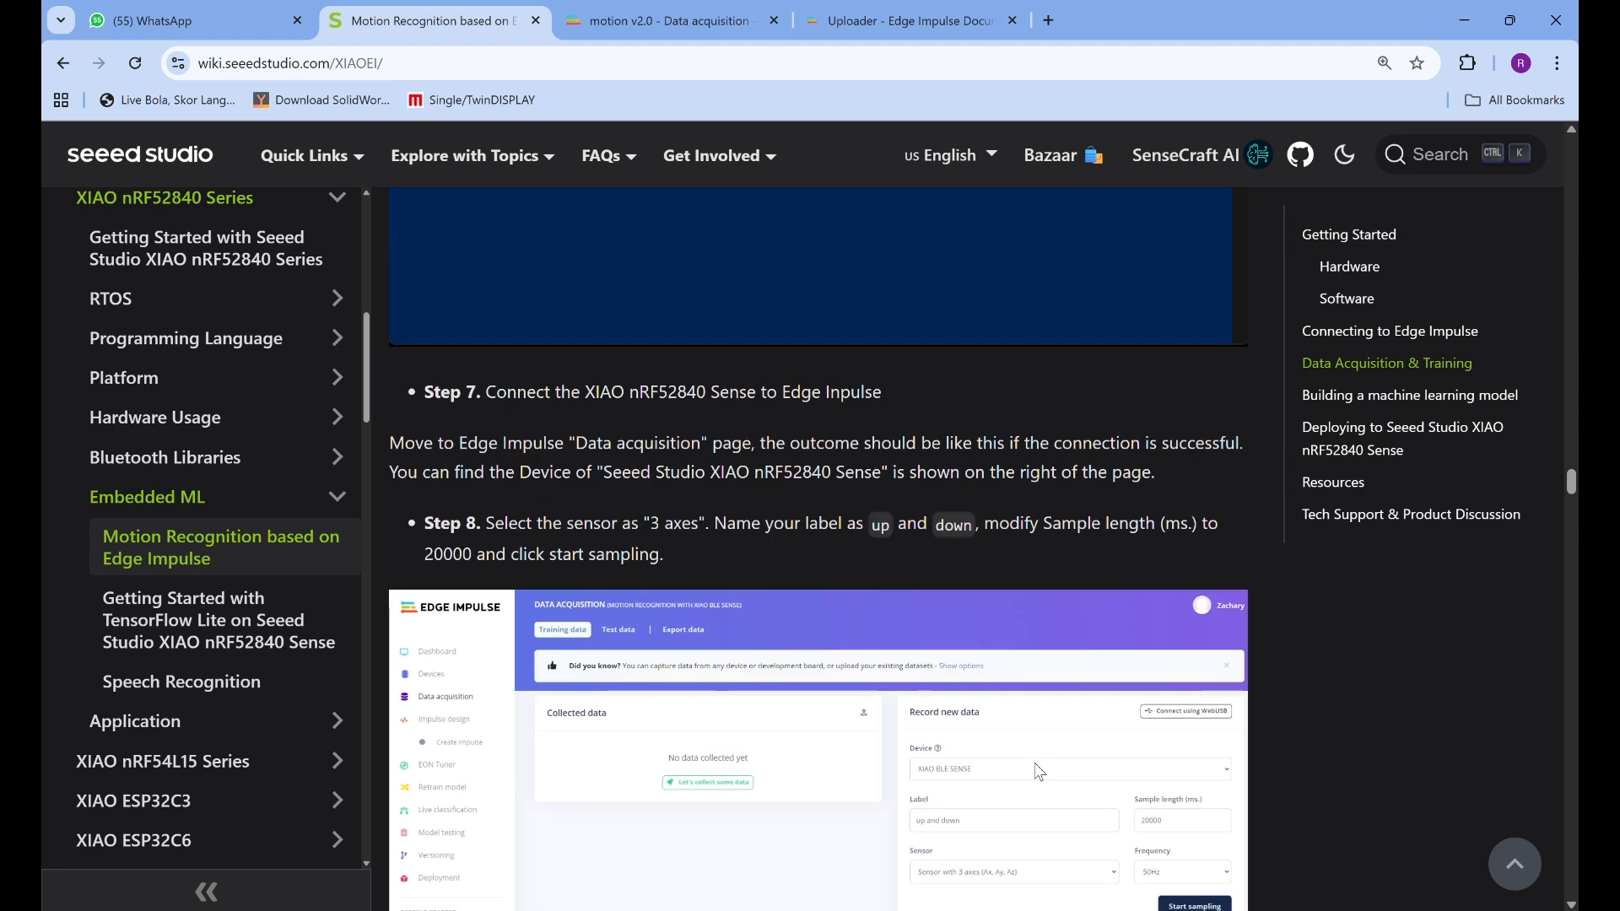
pyautogui.scroll(-2, 1036, 766)
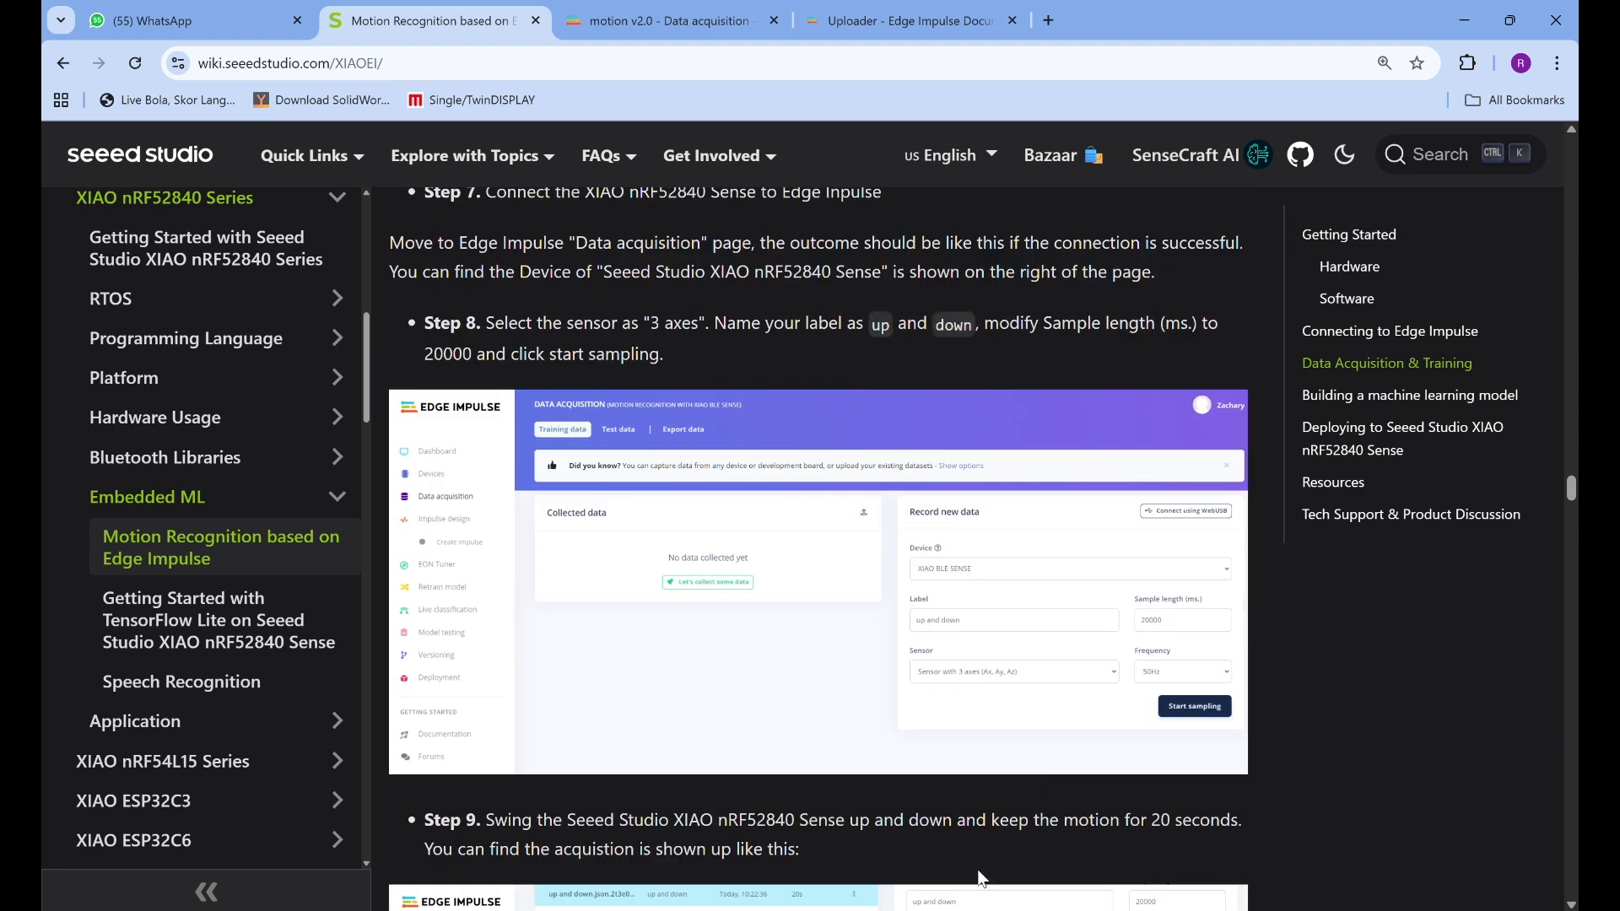
pyautogui.scroll(-5, 979, 874)
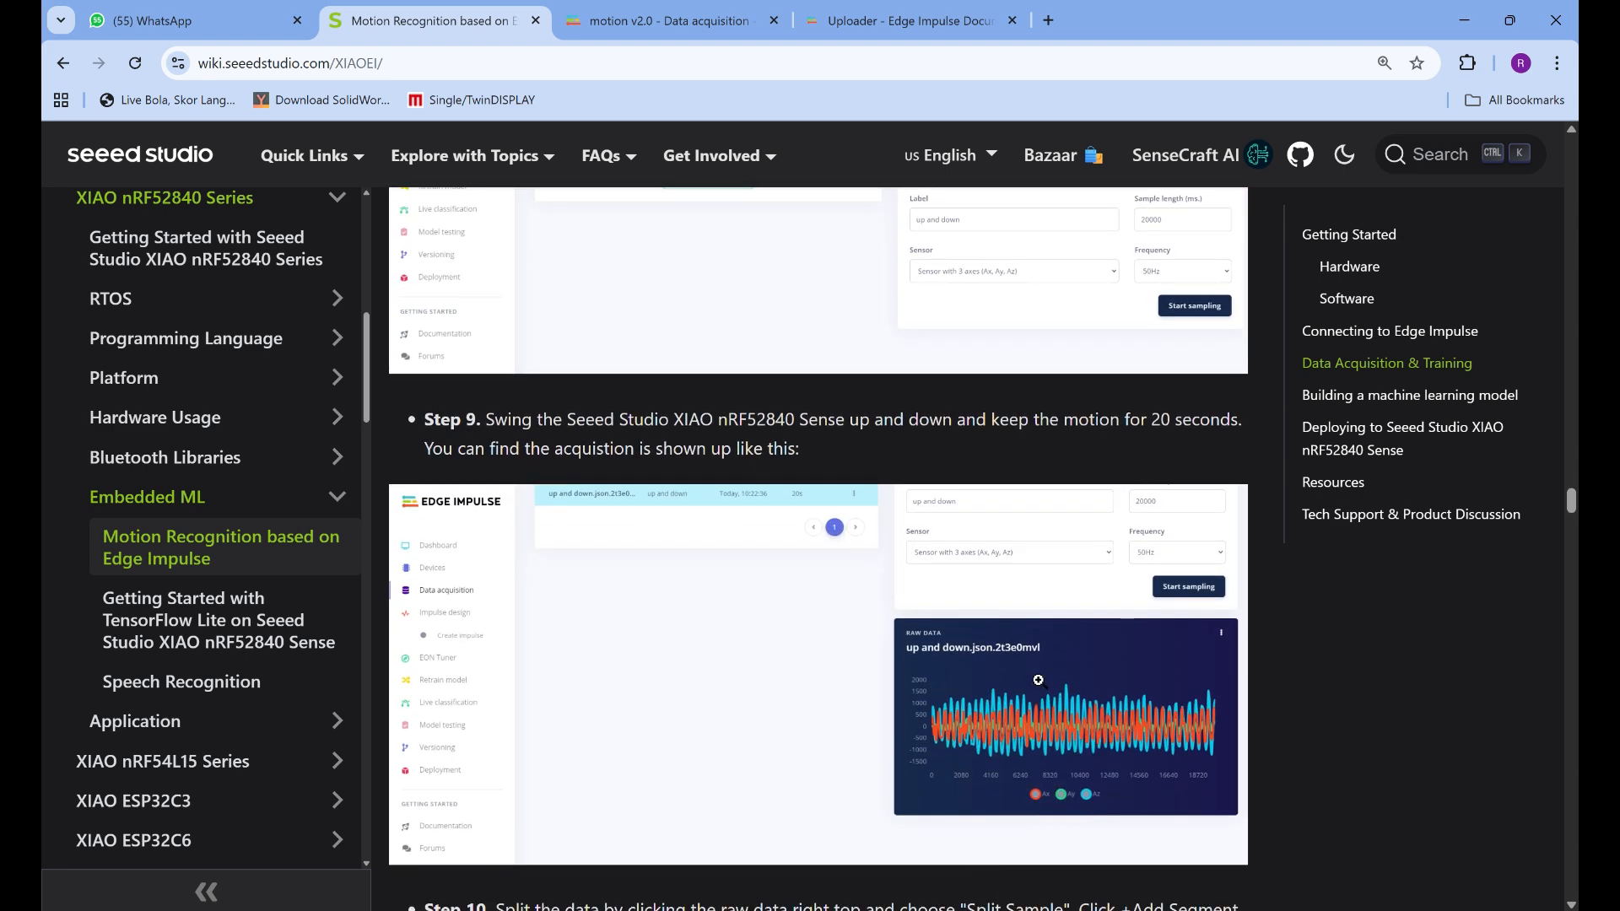
# Set the sample length to 20000 ms in the Collect data form of the motion v2.0 project
pyautogui.click(616, 18)
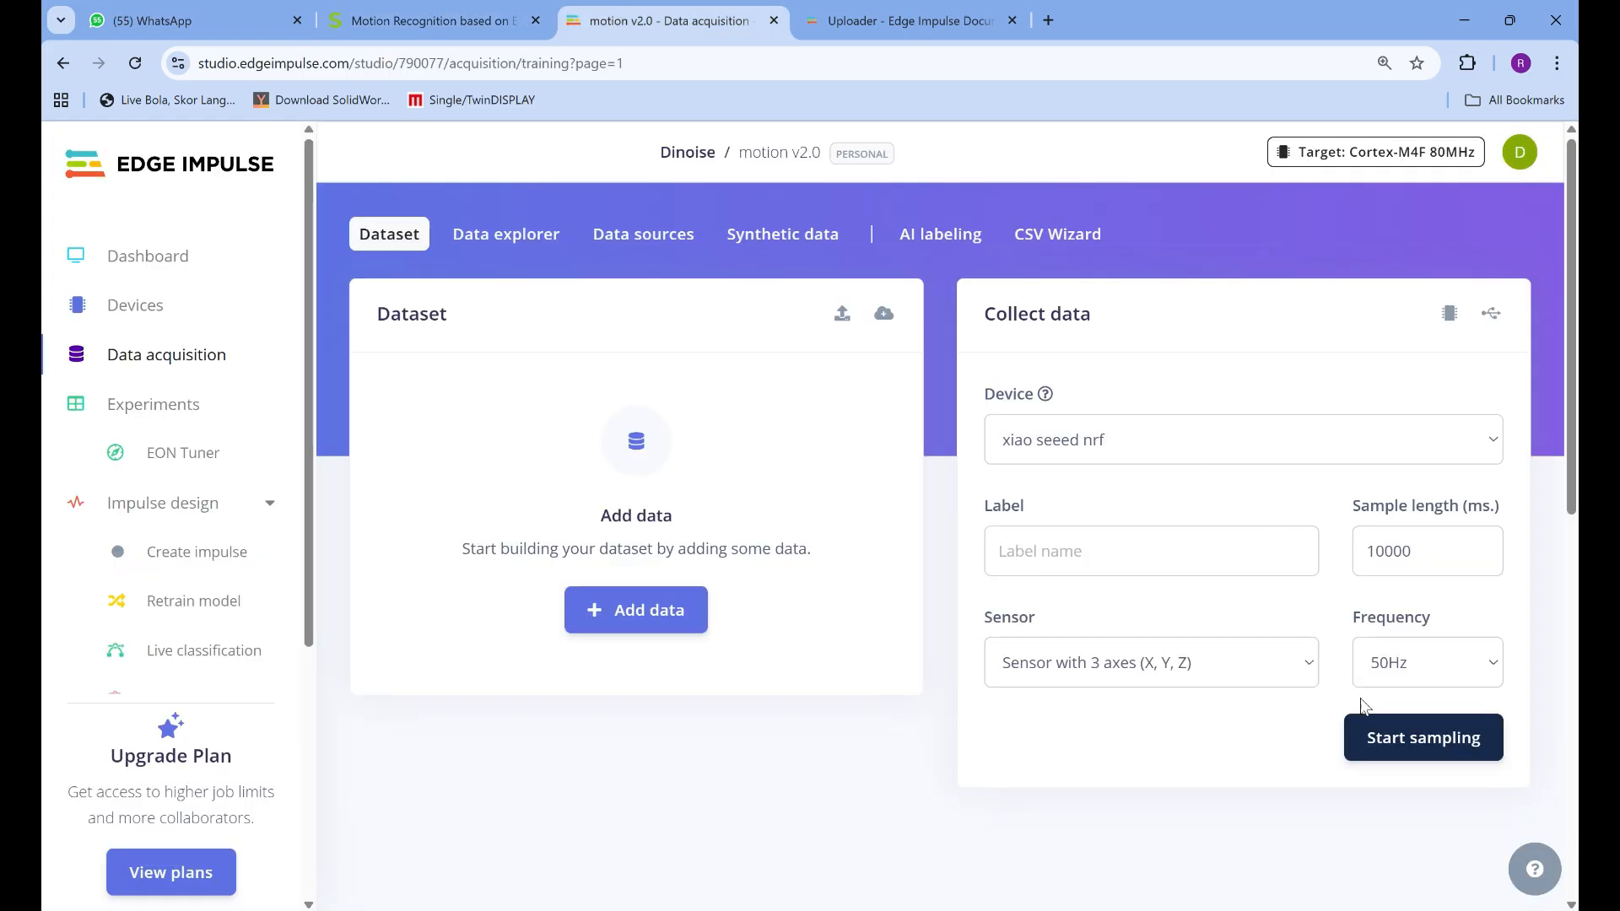
pyautogui.click(1376, 550)
pyautogui.press('BackSpace')
pyautogui.write('20')
# Check the label and sample length used in Step 8 of the Seeed Studio guide, and return to the motion v2.0 project
pyautogui.hotkey('ctrl', 'shift', 'Tab')
pyautogui.scroll(2, 956, 557)
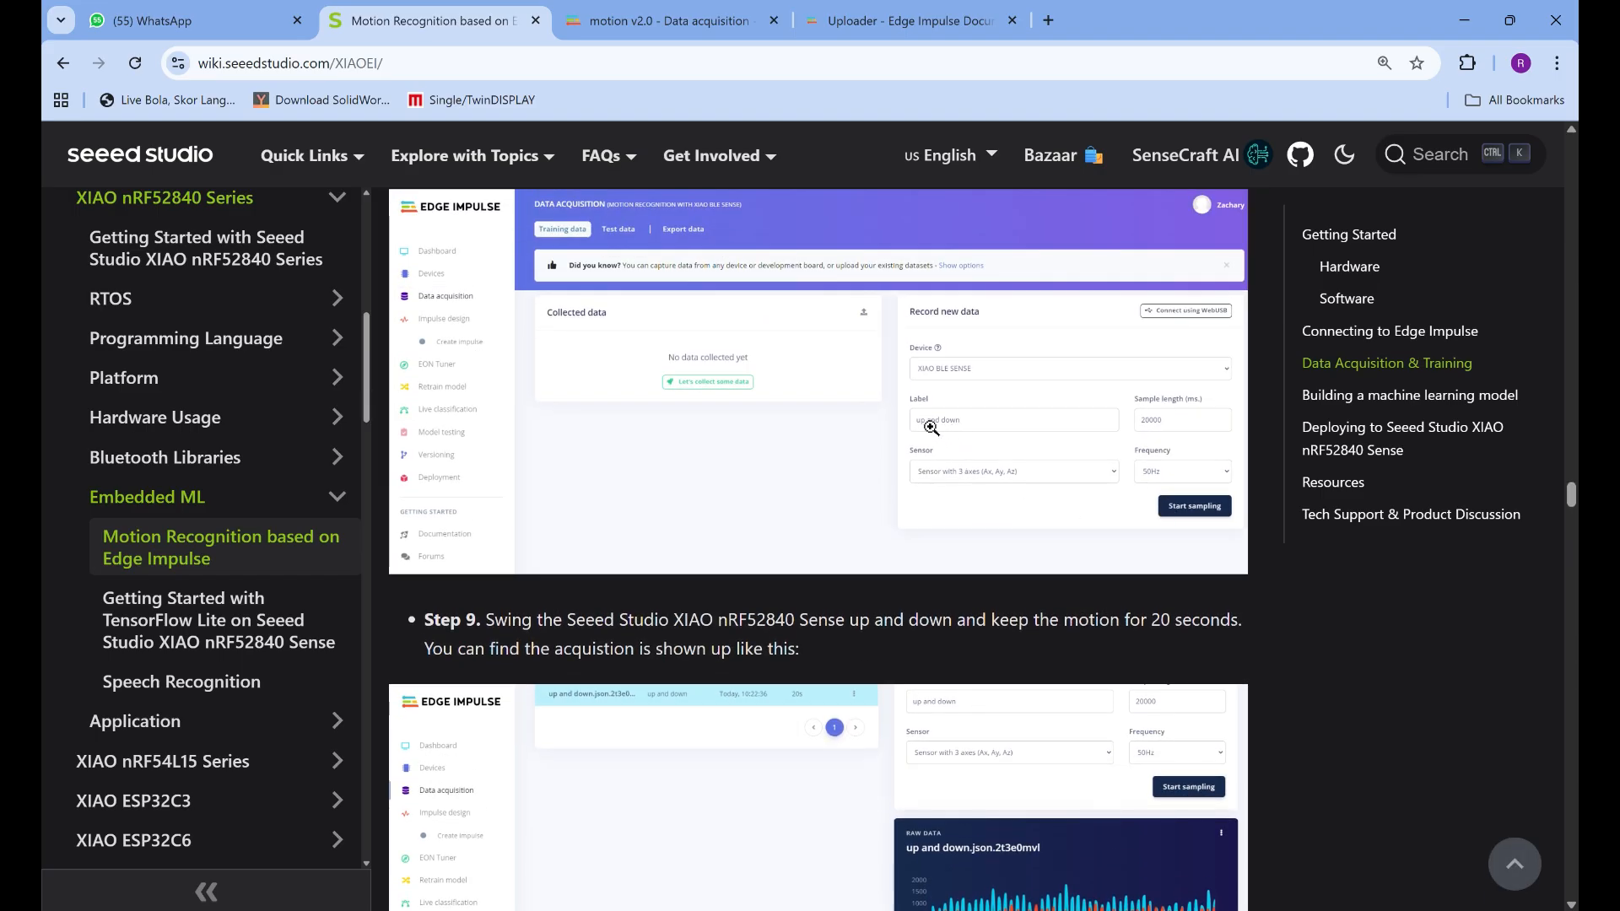
pyautogui.click(595, 22)
# Set the sample label to triangle in the Collect data form and try to start sampling
pyautogui.click(1055, 546)
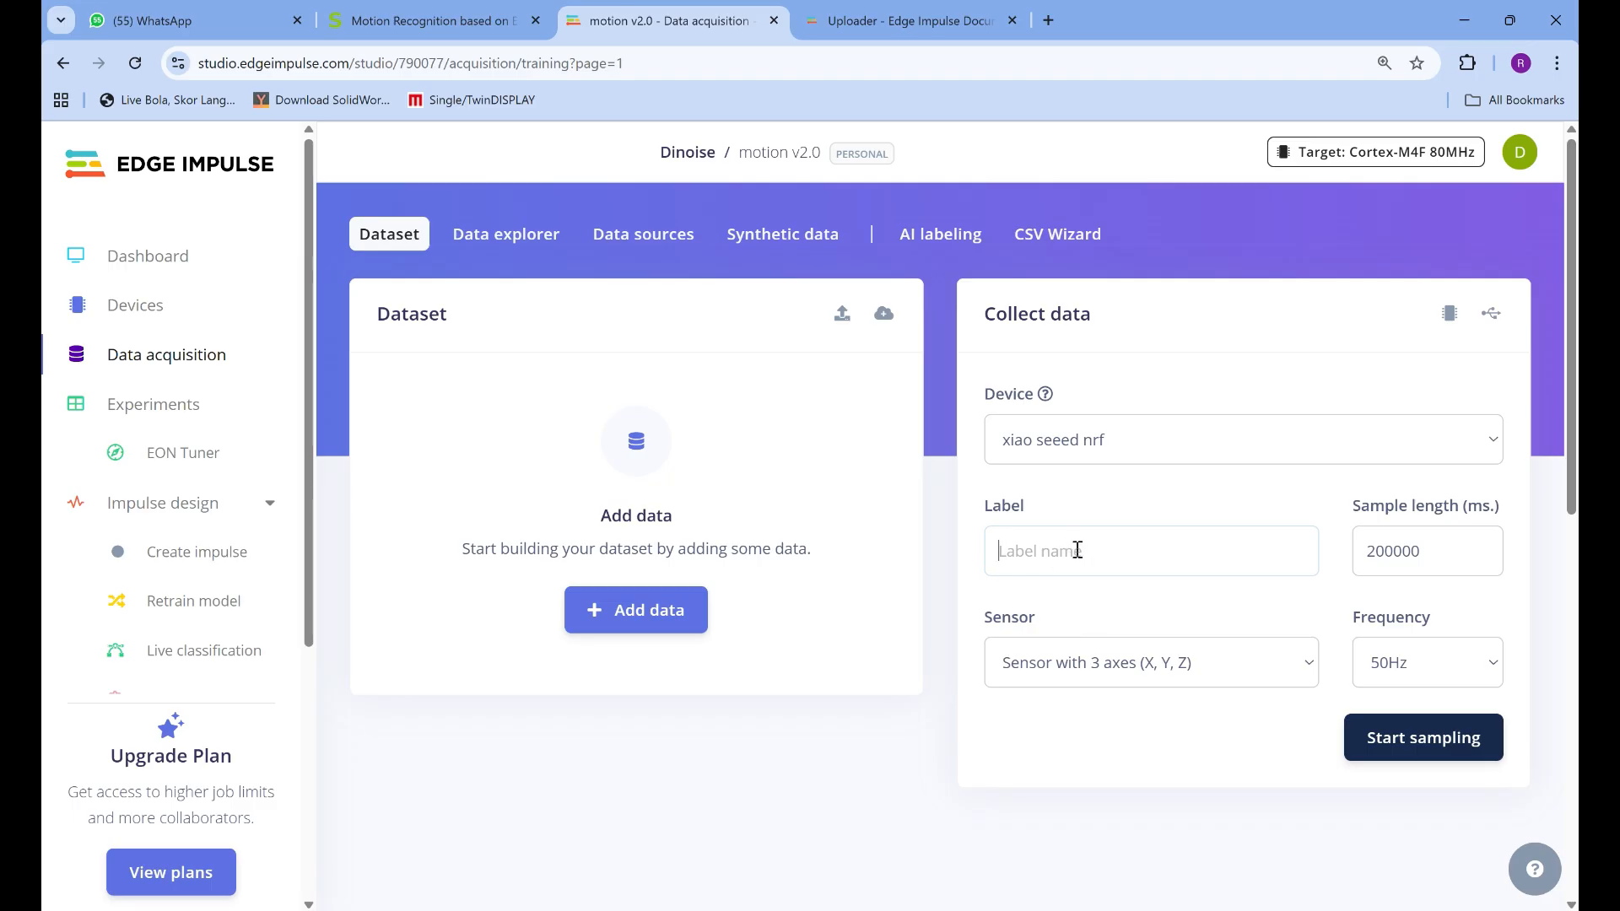
pyautogui.write('love')
pyautogui.press('BackSpace')
pyautogui.press('BackSpace')
pyautogui.press('BackSpace')
pyautogui.press('BackSpace')
pyautogui.write('cicle')
pyautogui.press('BackSpace')
pyautogui.press('BackSpace')
pyautogui.press('BackSpace')
pyautogui.press('BackSpace')
pyautogui.press('BackSpace')
pyautogui.write('triangle')
pyautogui.click(1430, 736)
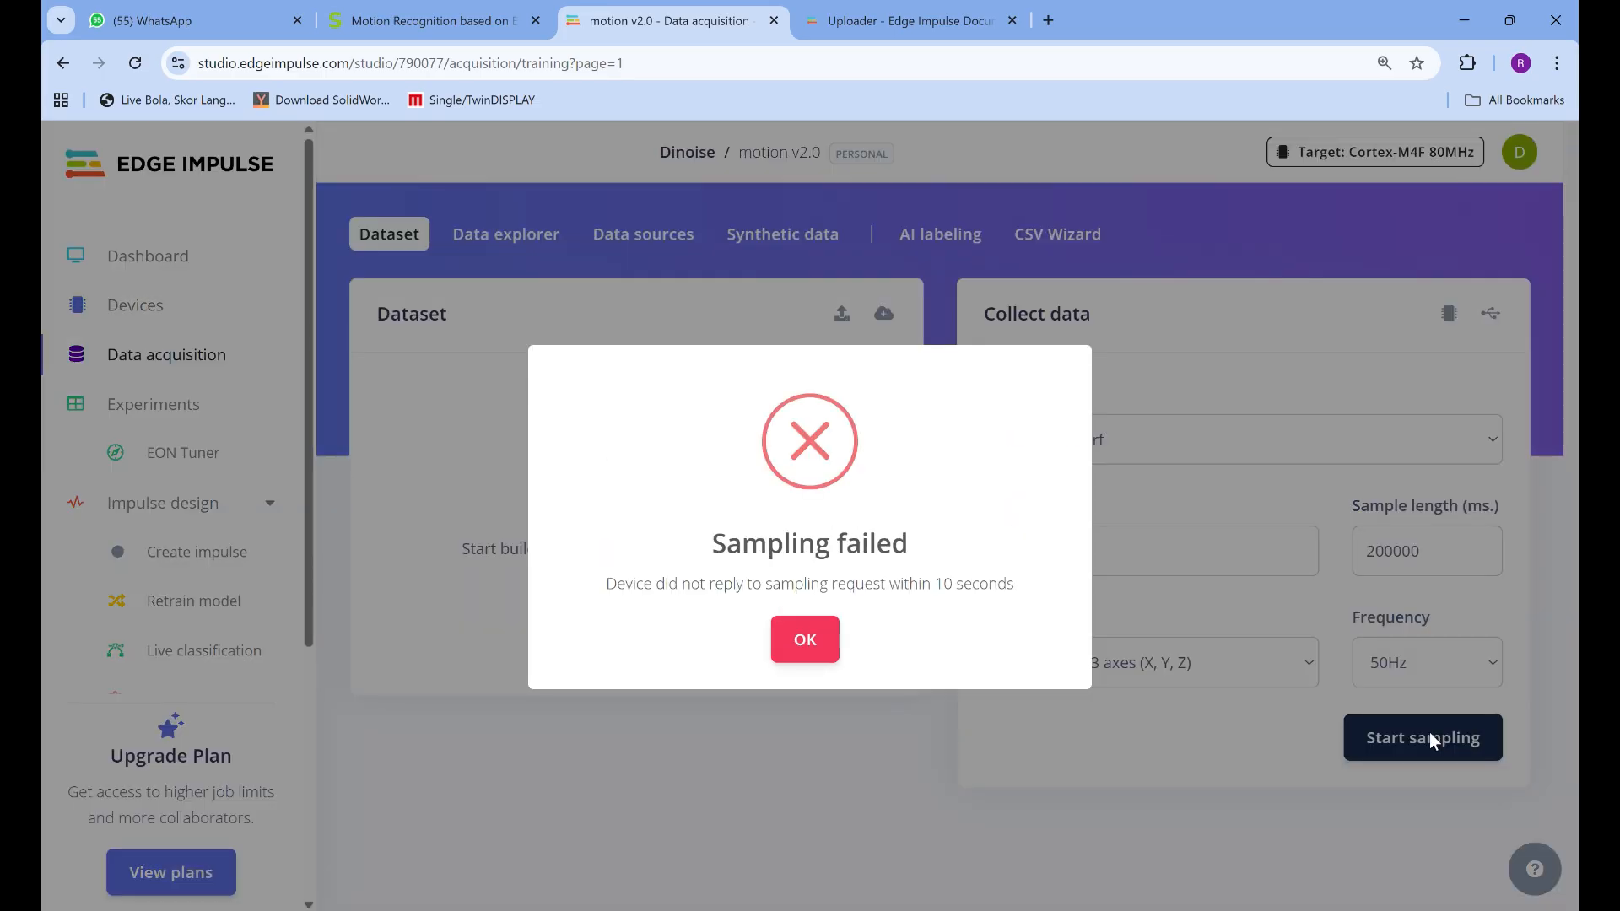
pyautogui.click(809, 643)
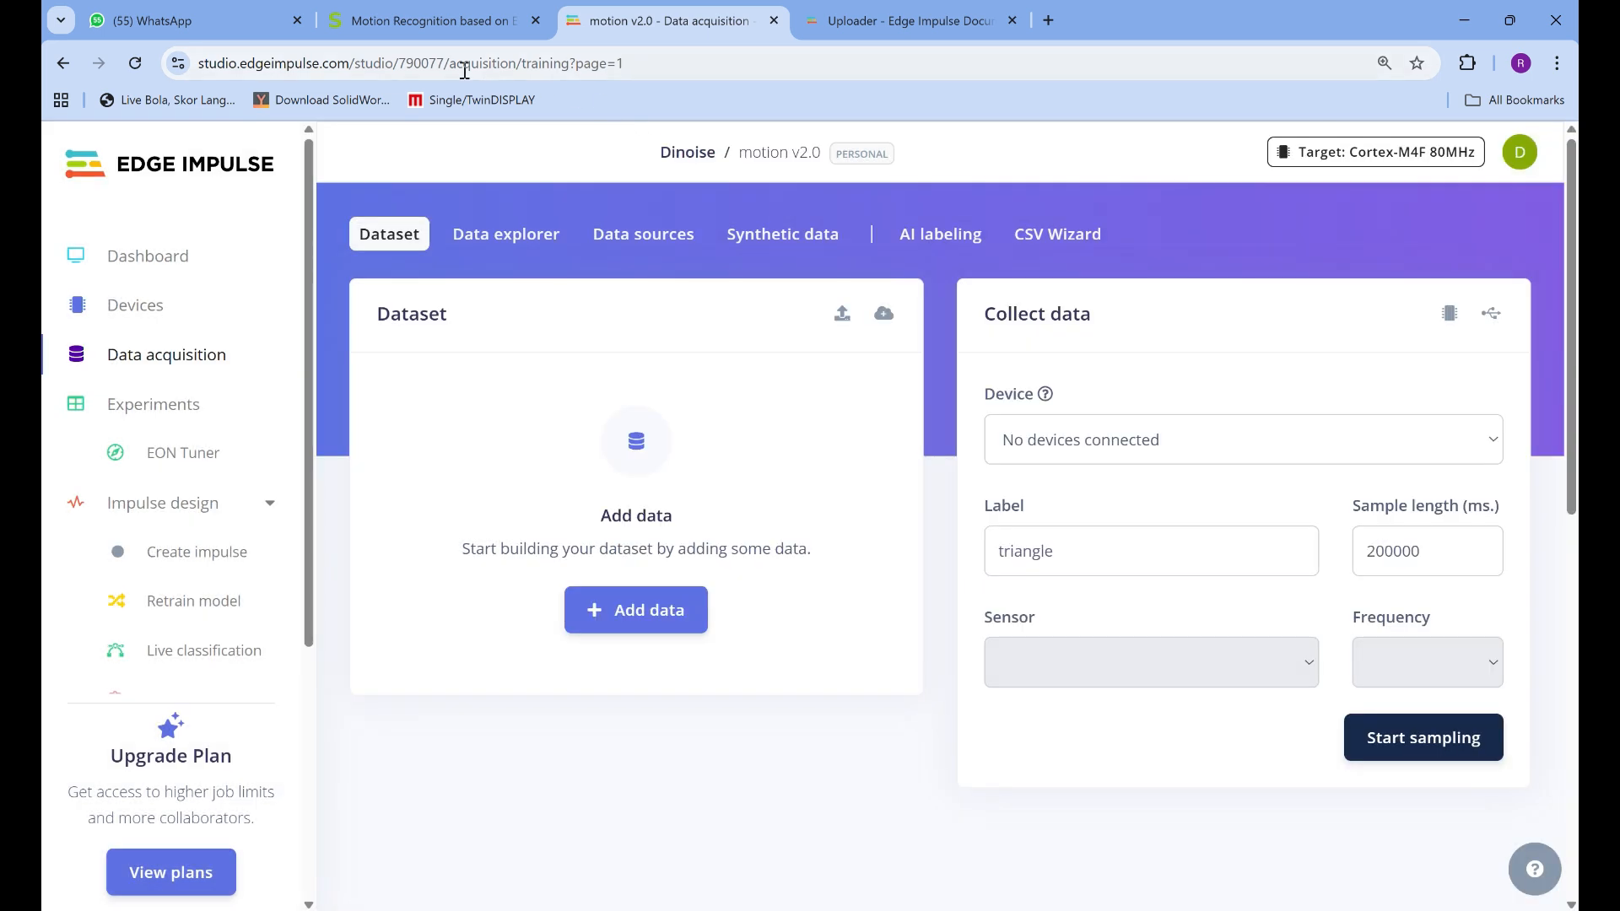
# Switch to PowerShell, release the paused data forwarder so the board reconnects, and return to the project's Data acquisition page
pyautogui.click(429, 30)
pyautogui.click(928, 26)
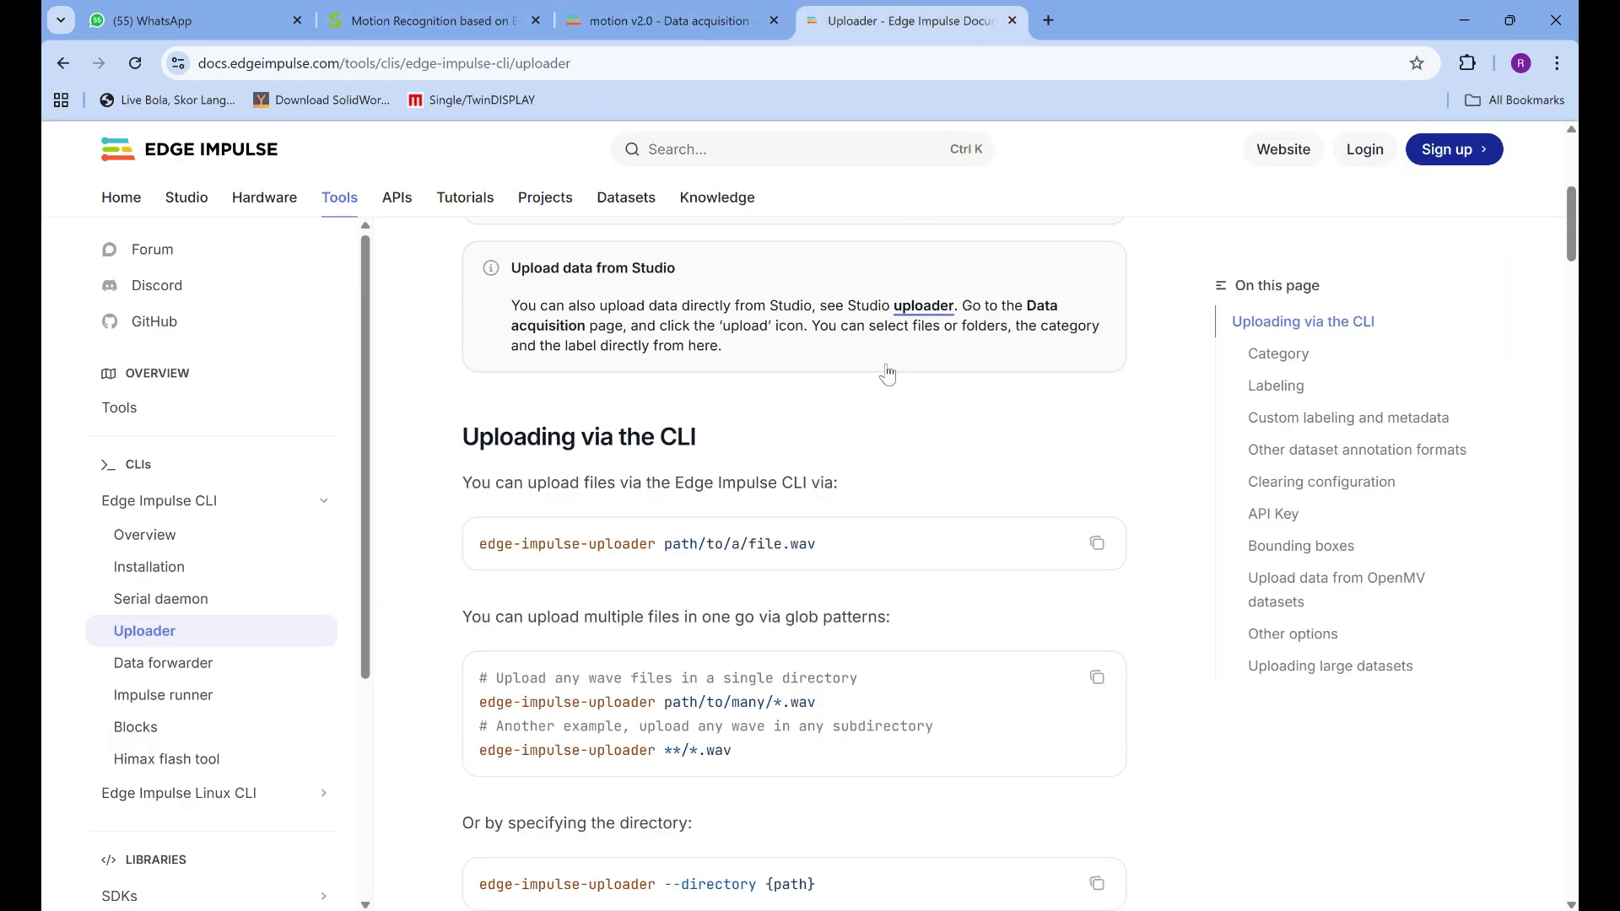
pyautogui.hotkey('alt', 'Tab')
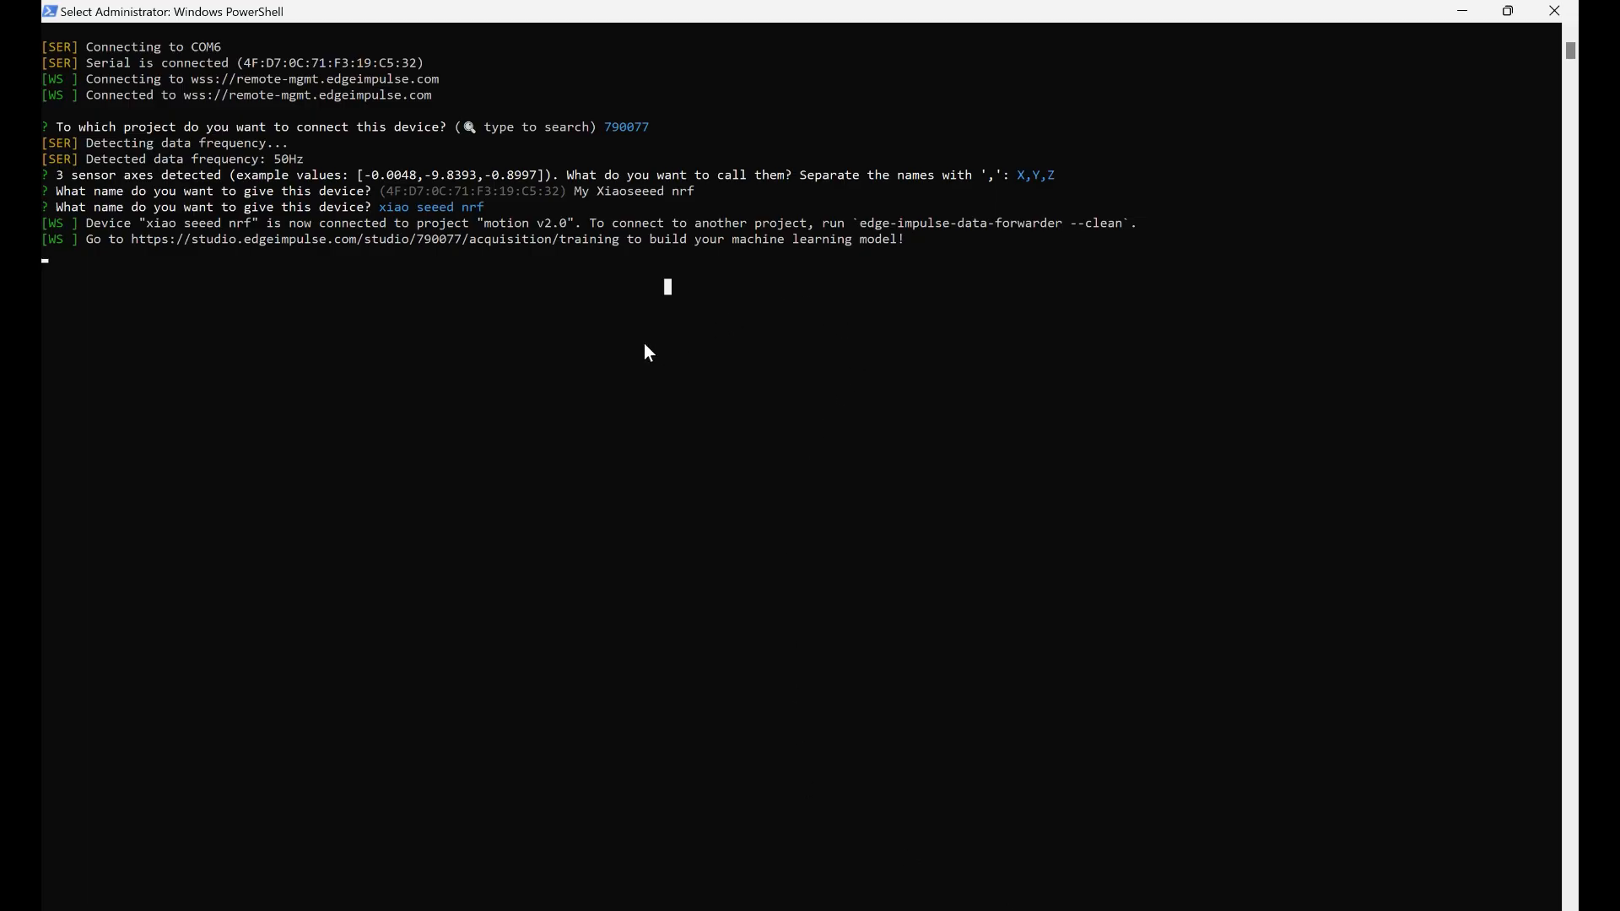
pyautogui.click(484, 261)
pyautogui.click(196, 261)
pyautogui.press('Return')
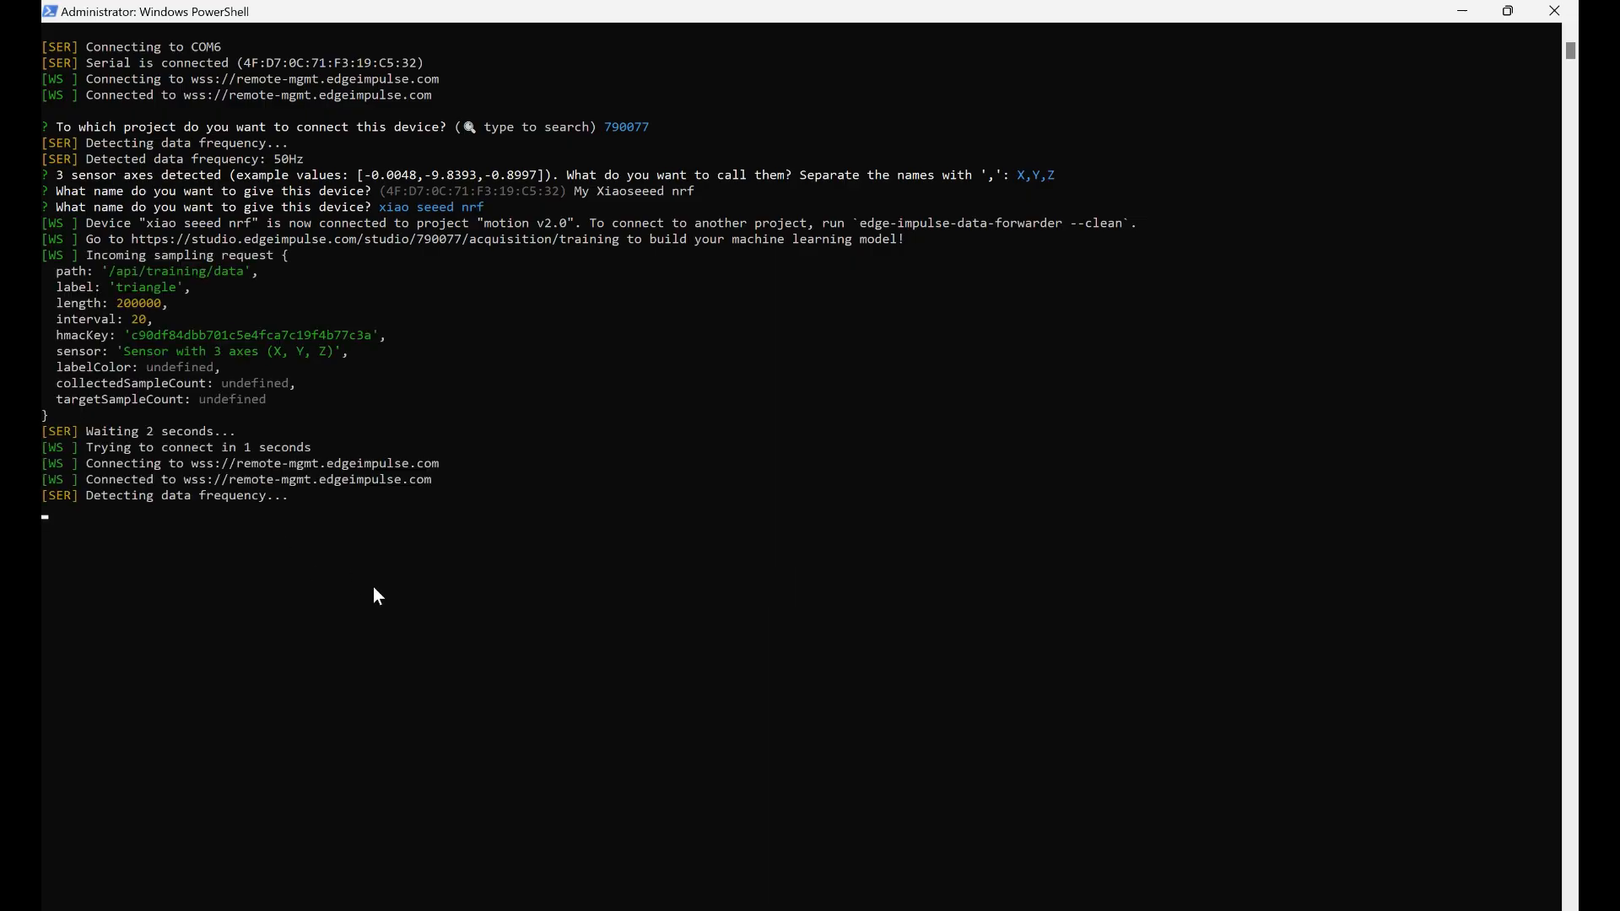
pyautogui.hotkey('alt', 'Tab')
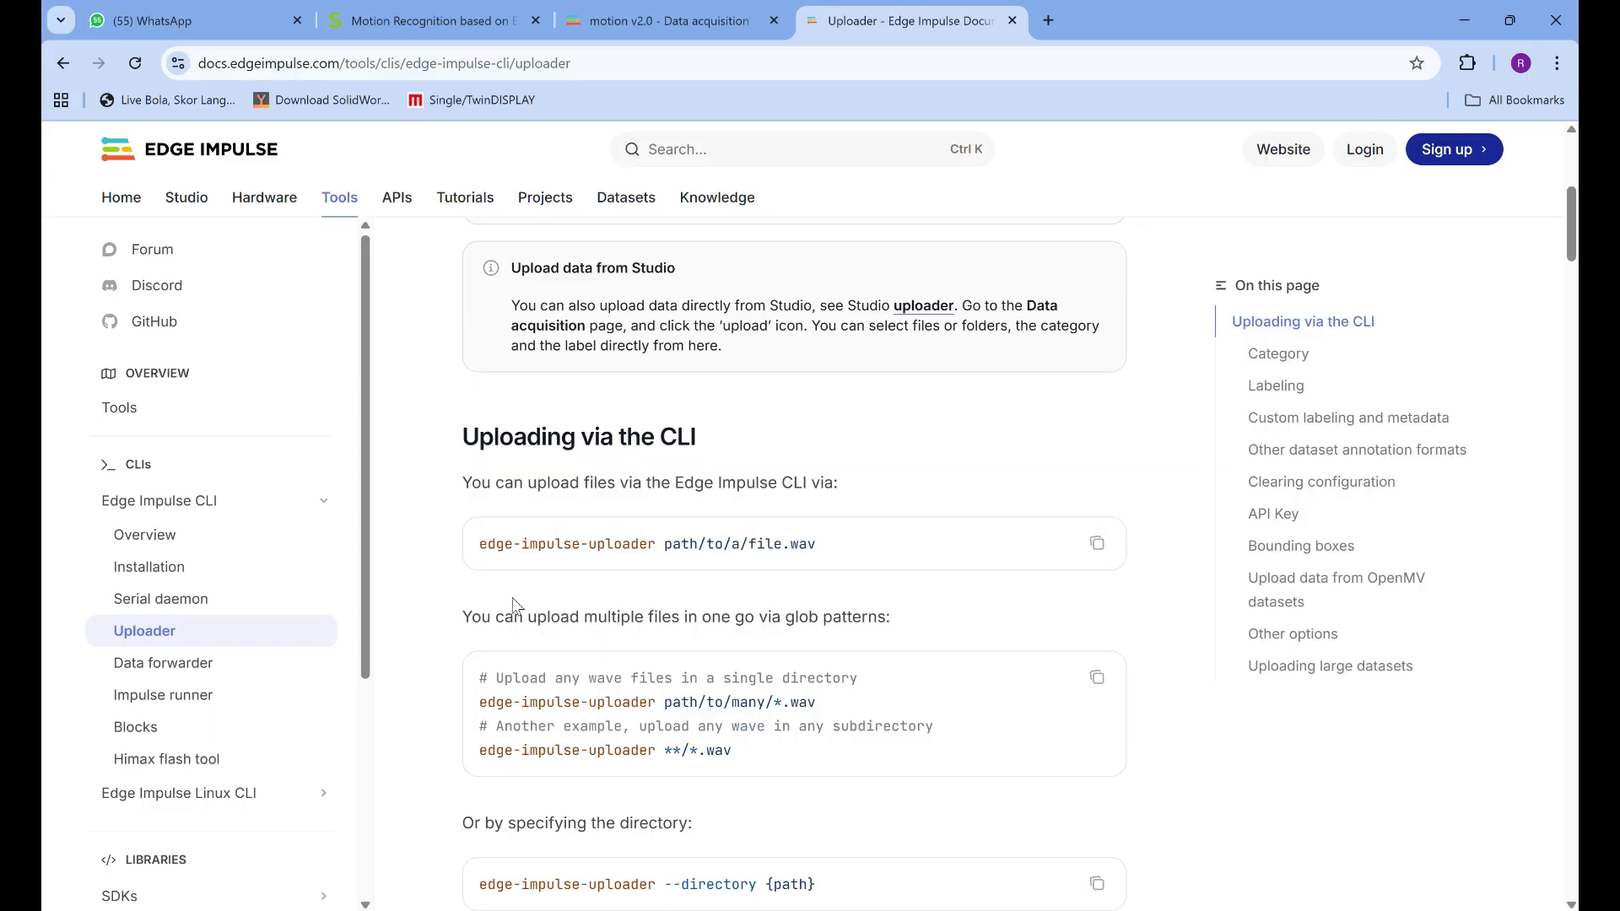
pyautogui.click(591, 30)
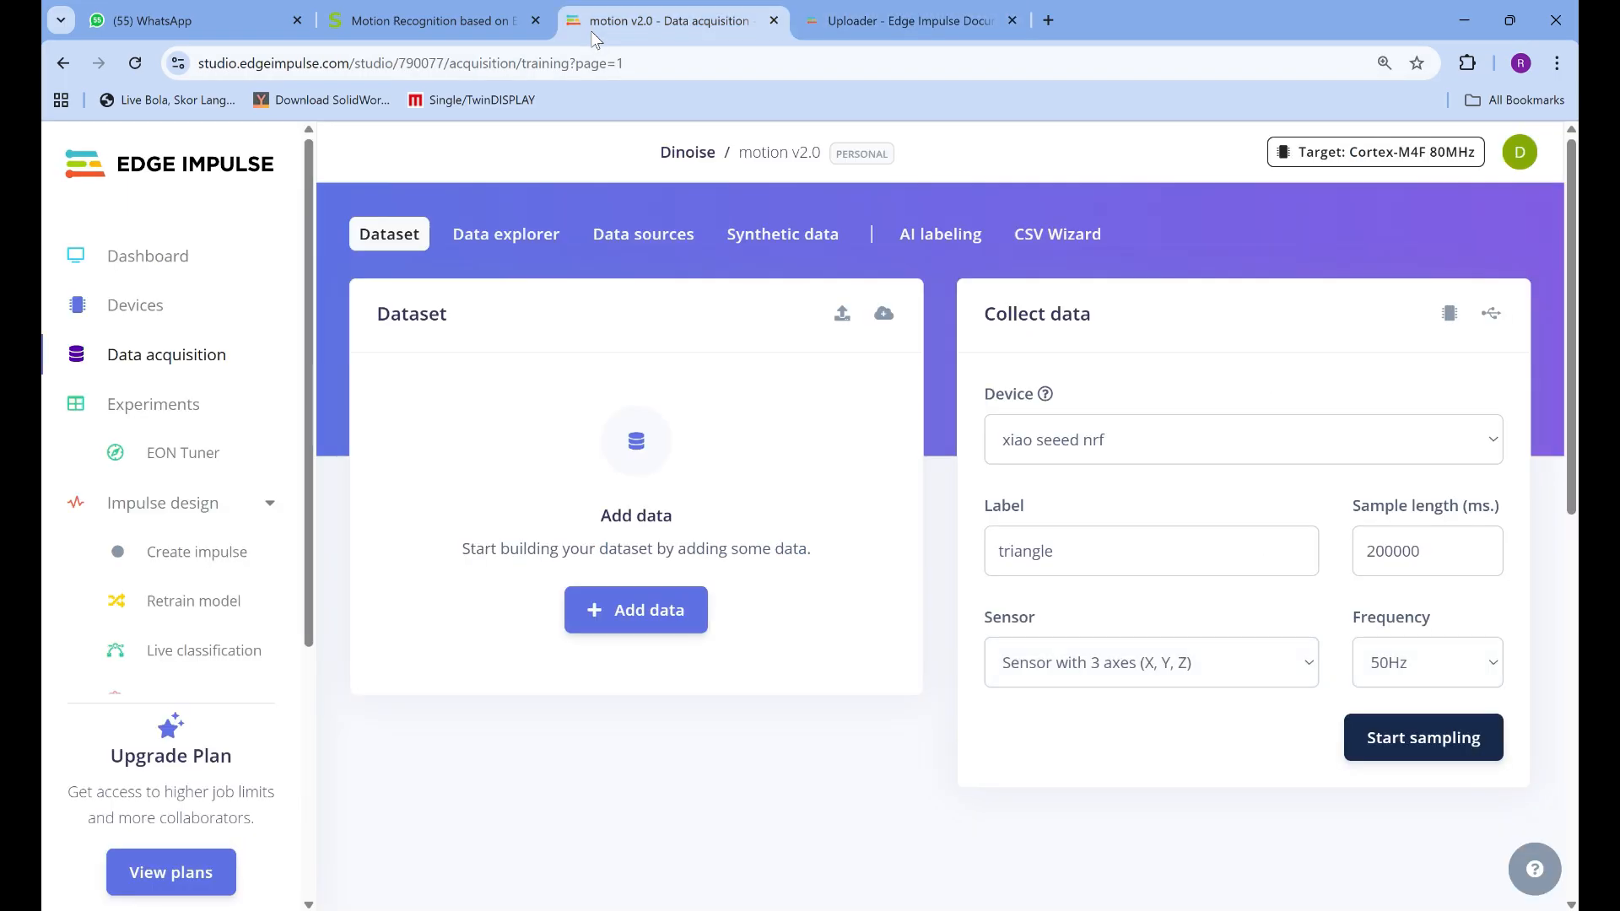
pyautogui.click(1412, 743)
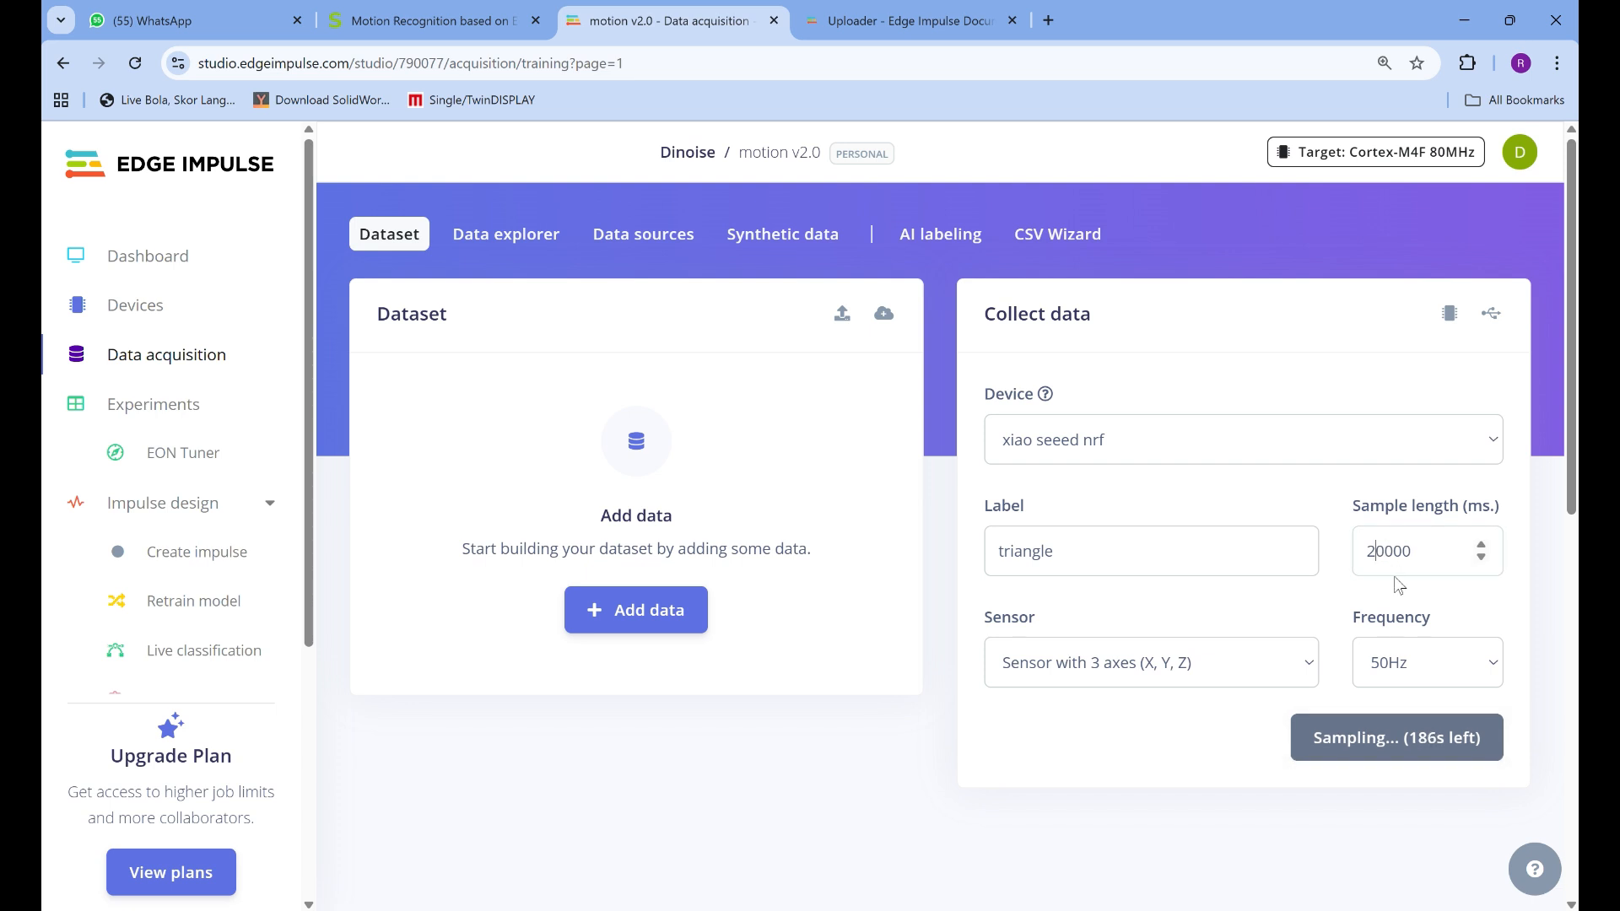
pyautogui.click(1423, 745)
pyautogui.click(136, 63)
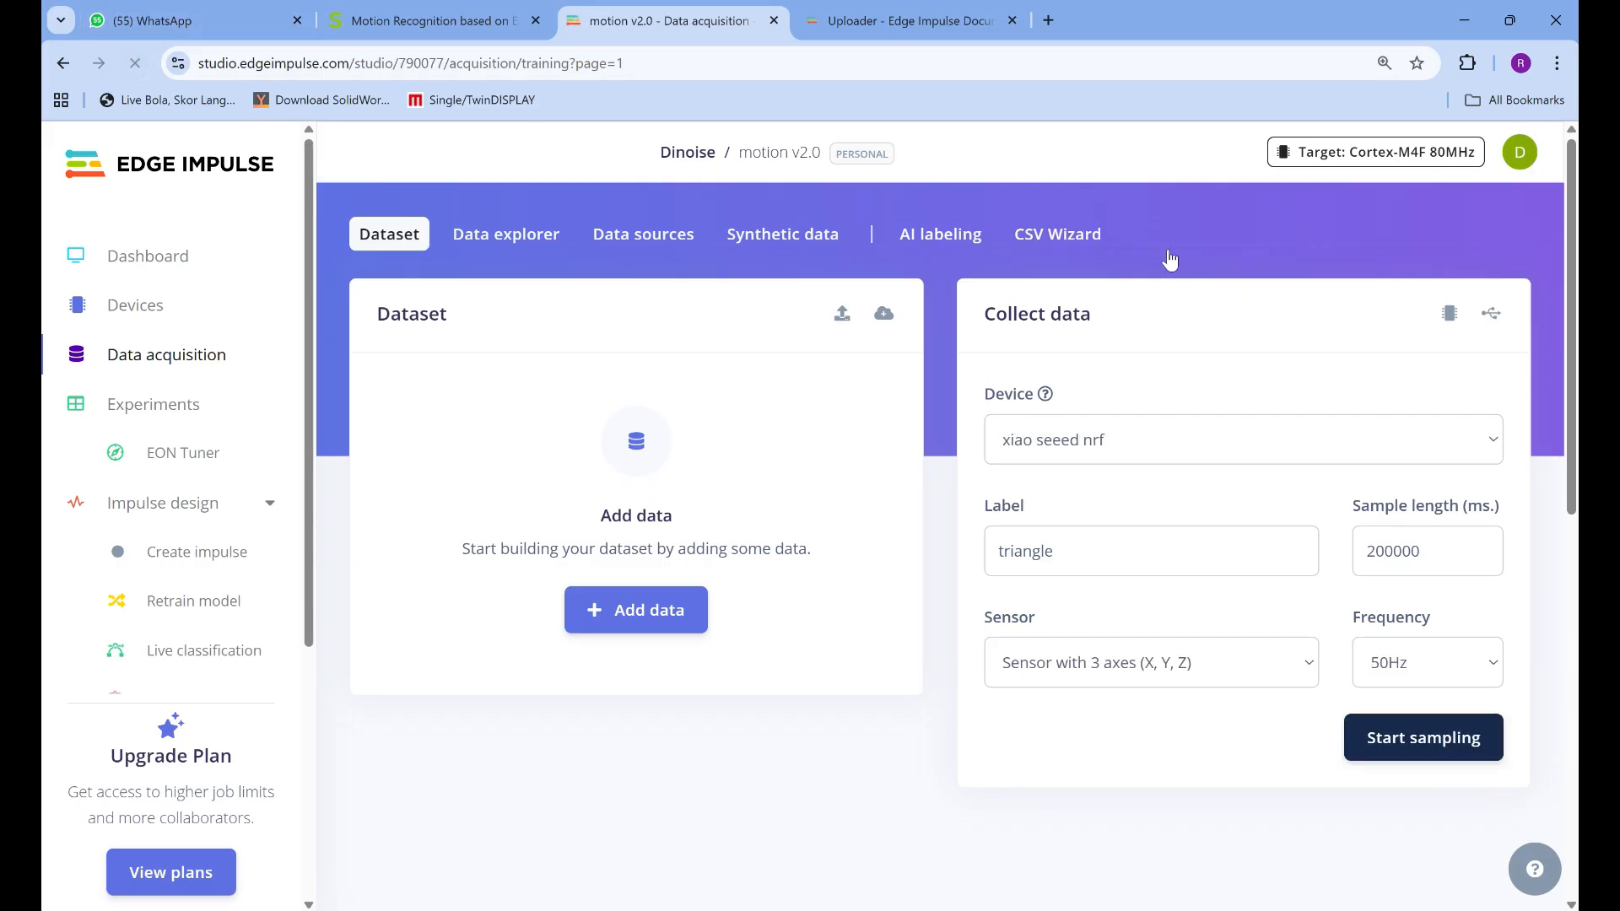
# Correct the sample length to 20000 ms and start sampling the triangle motion
pyautogui.click(1387, 551)
pyautogui.press('BackSpace')
pyautogui.click(1399, 752)
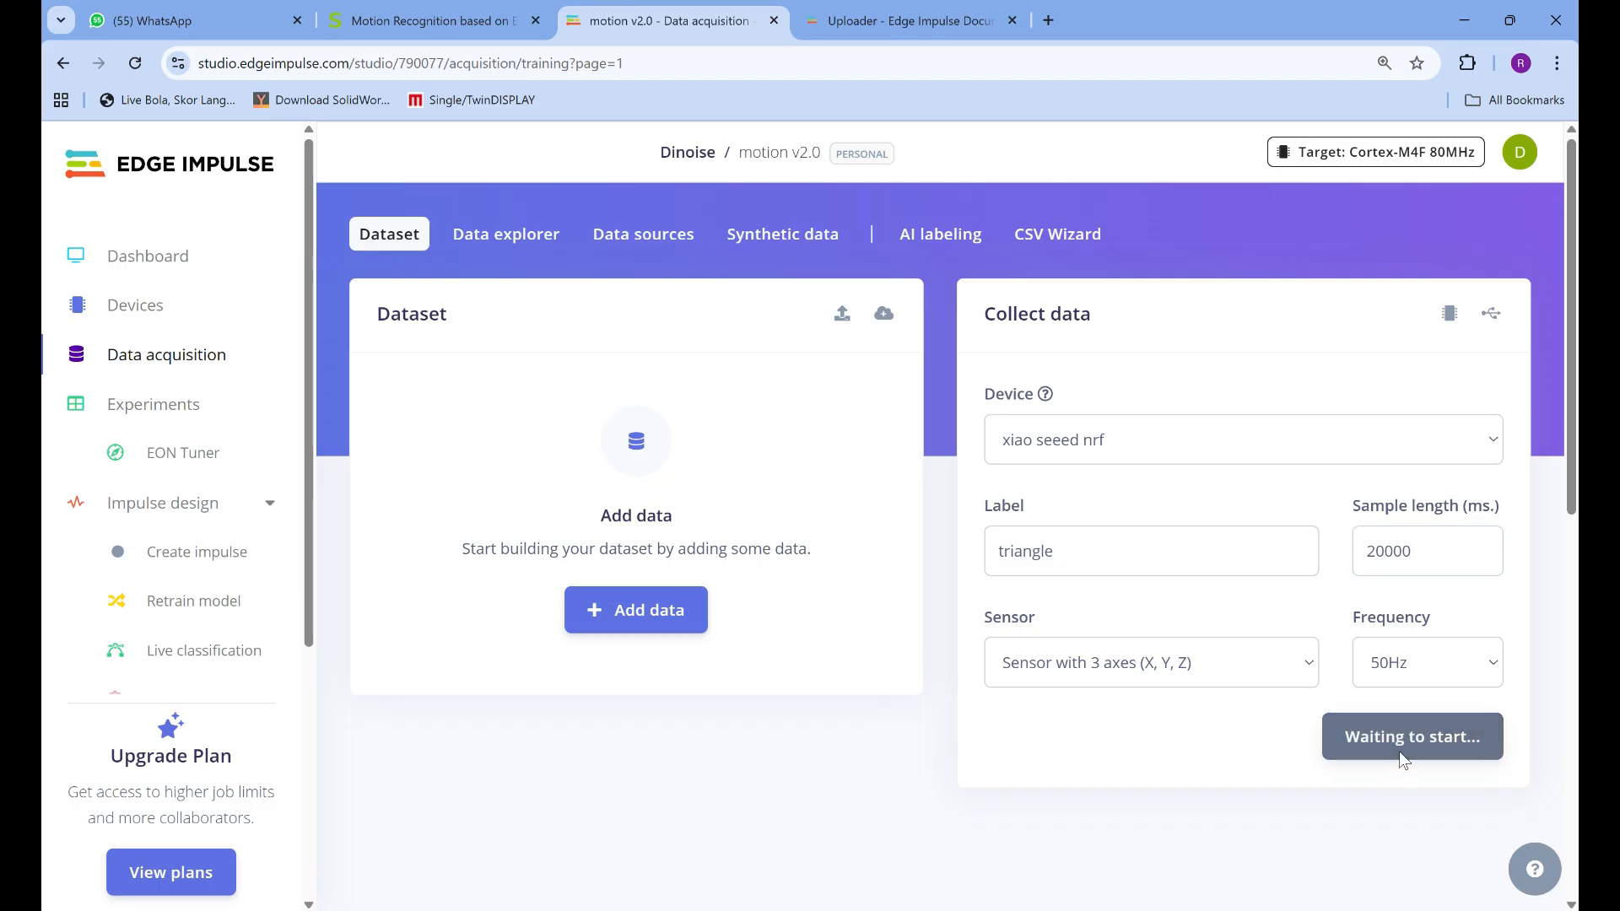
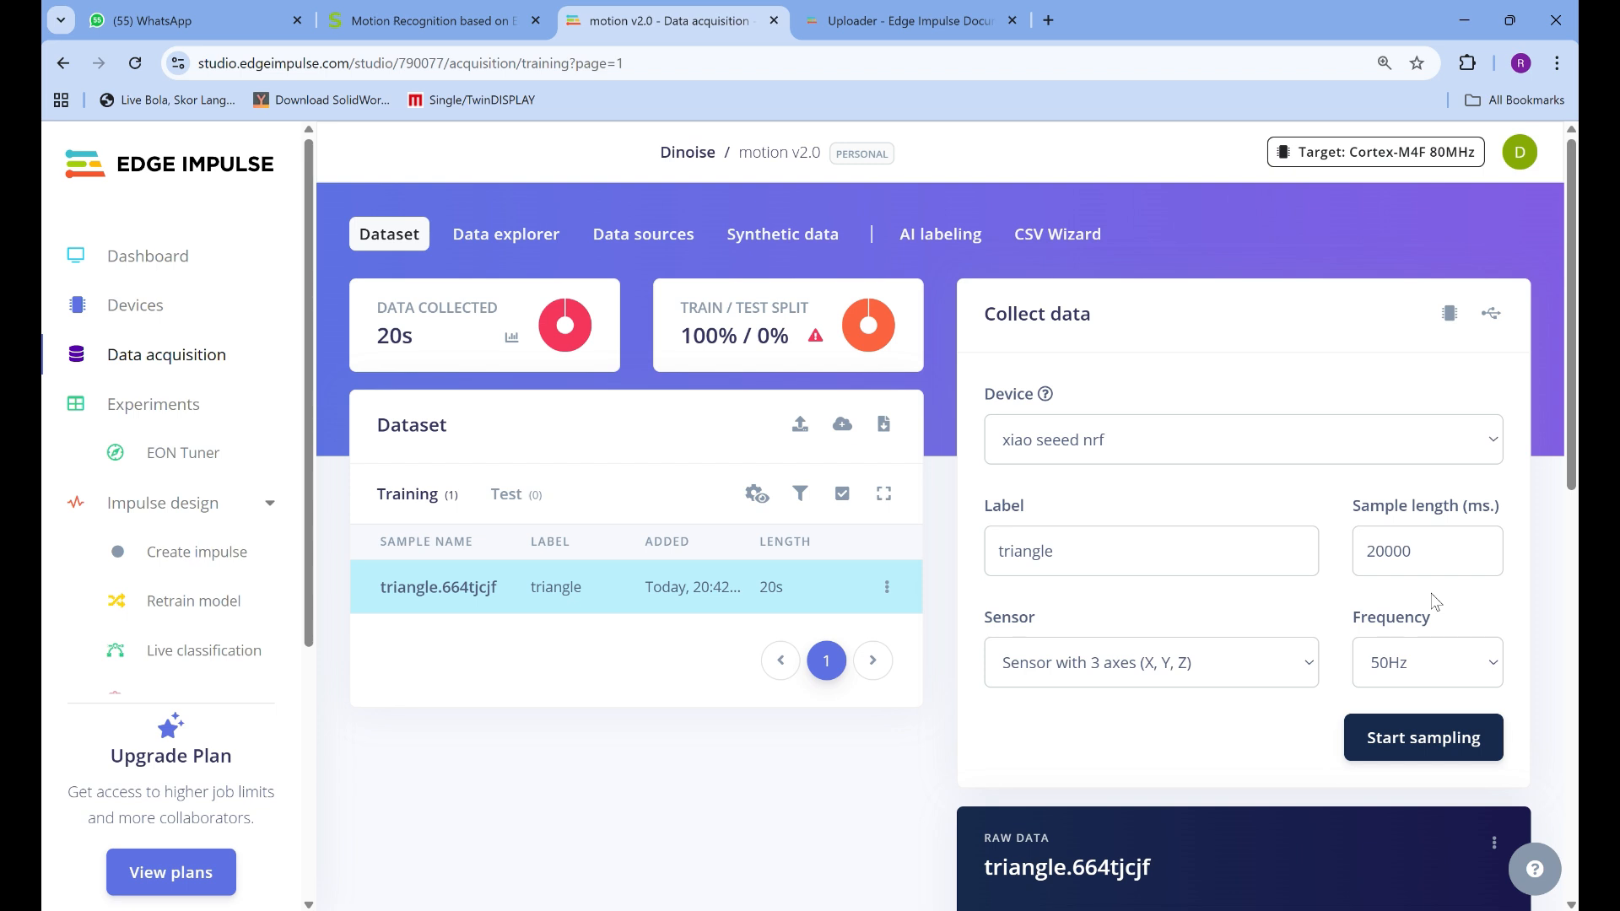
# Record another 20000 ms triangle sample and open it for splitting
pyautogui.click(1412, 737)
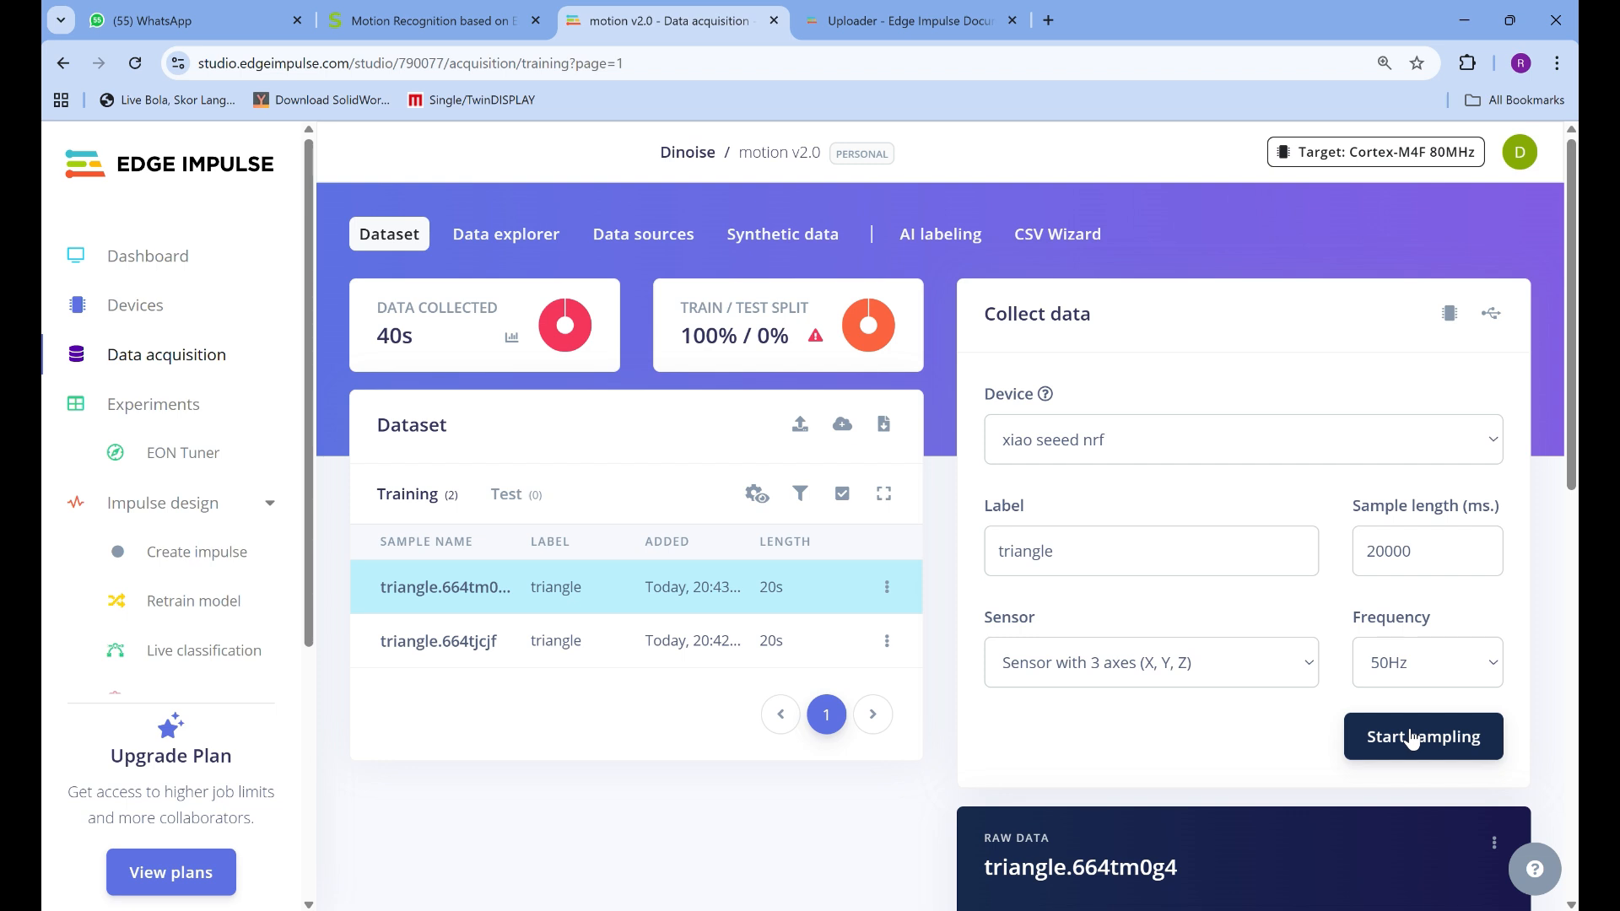
pyautogui.scroll(-4, 1201, 549)
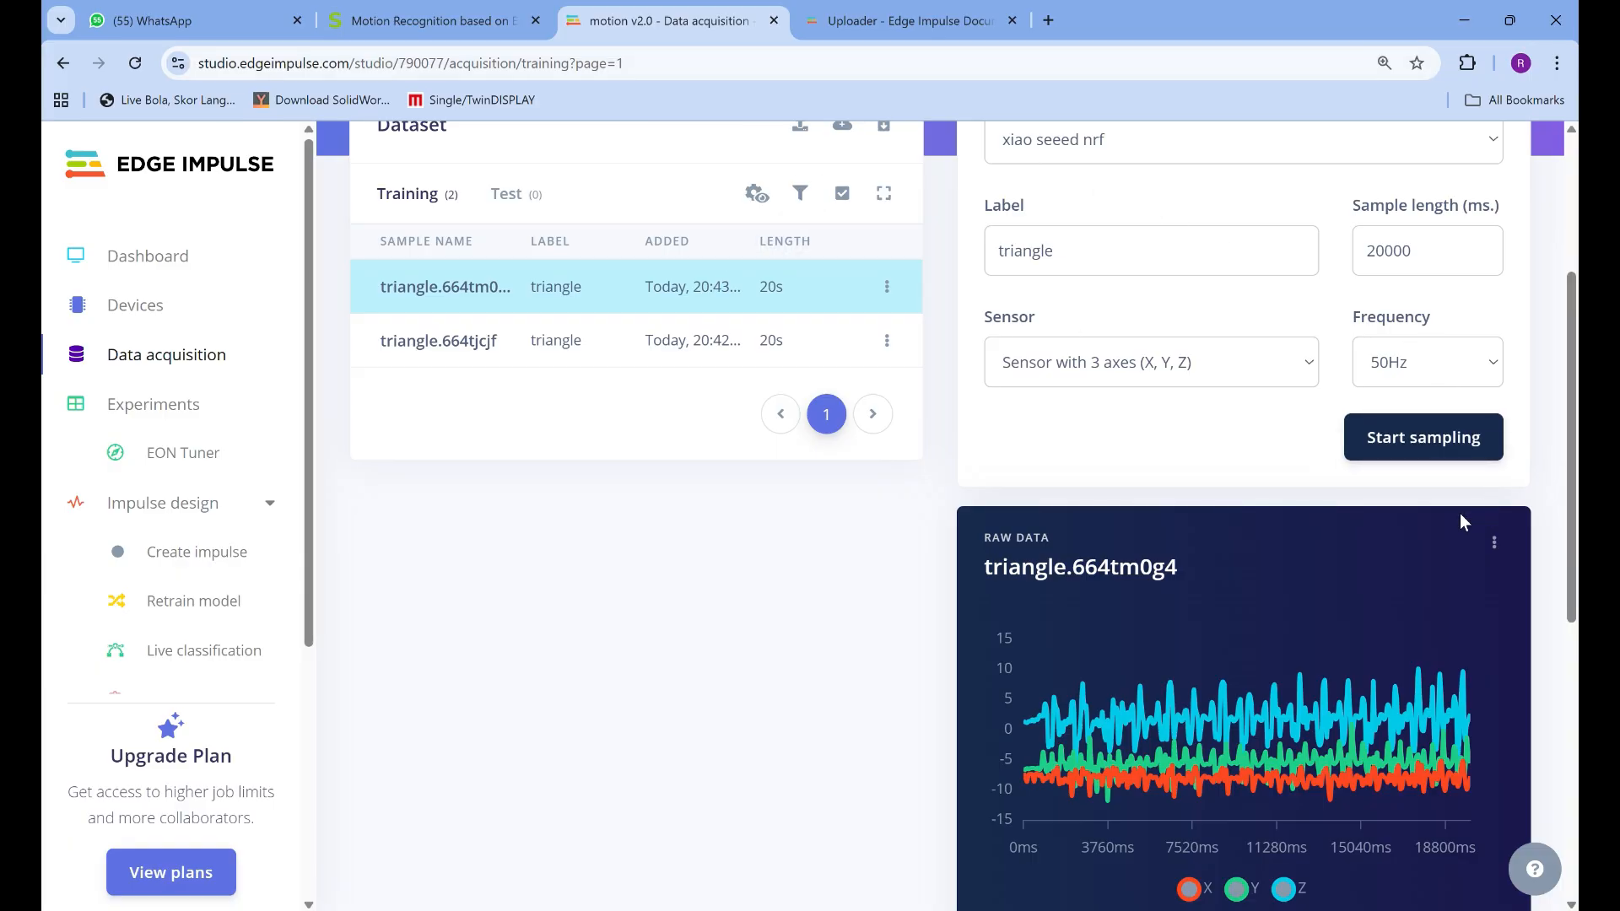
pyautogui.scroll(-1, 1489, 540)
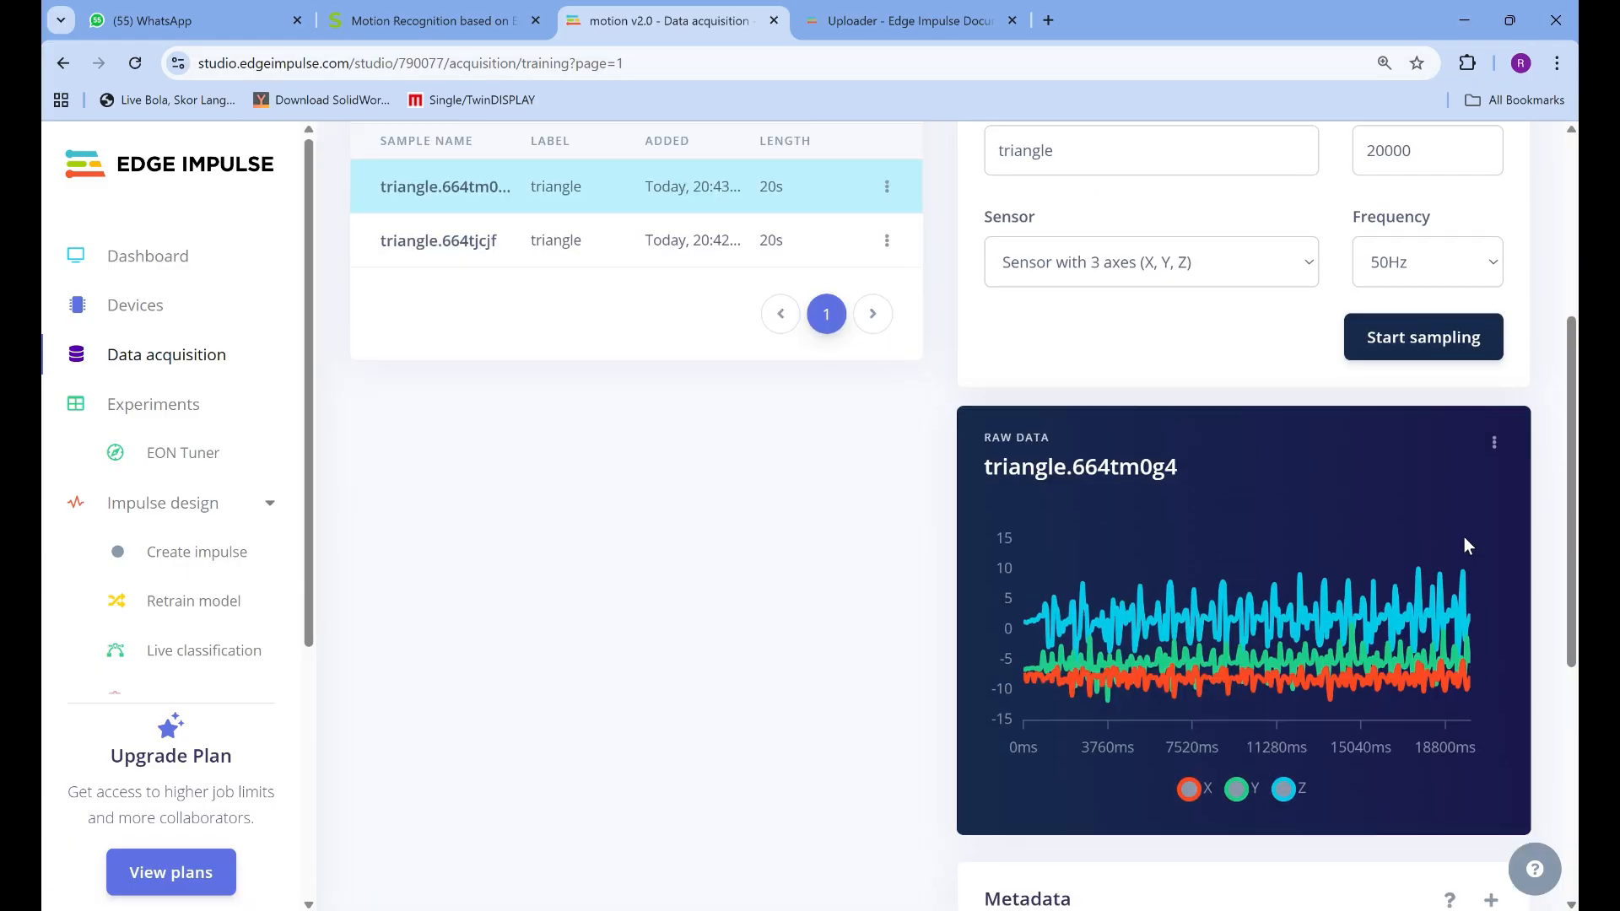
pyautogui.click(1493, 445)
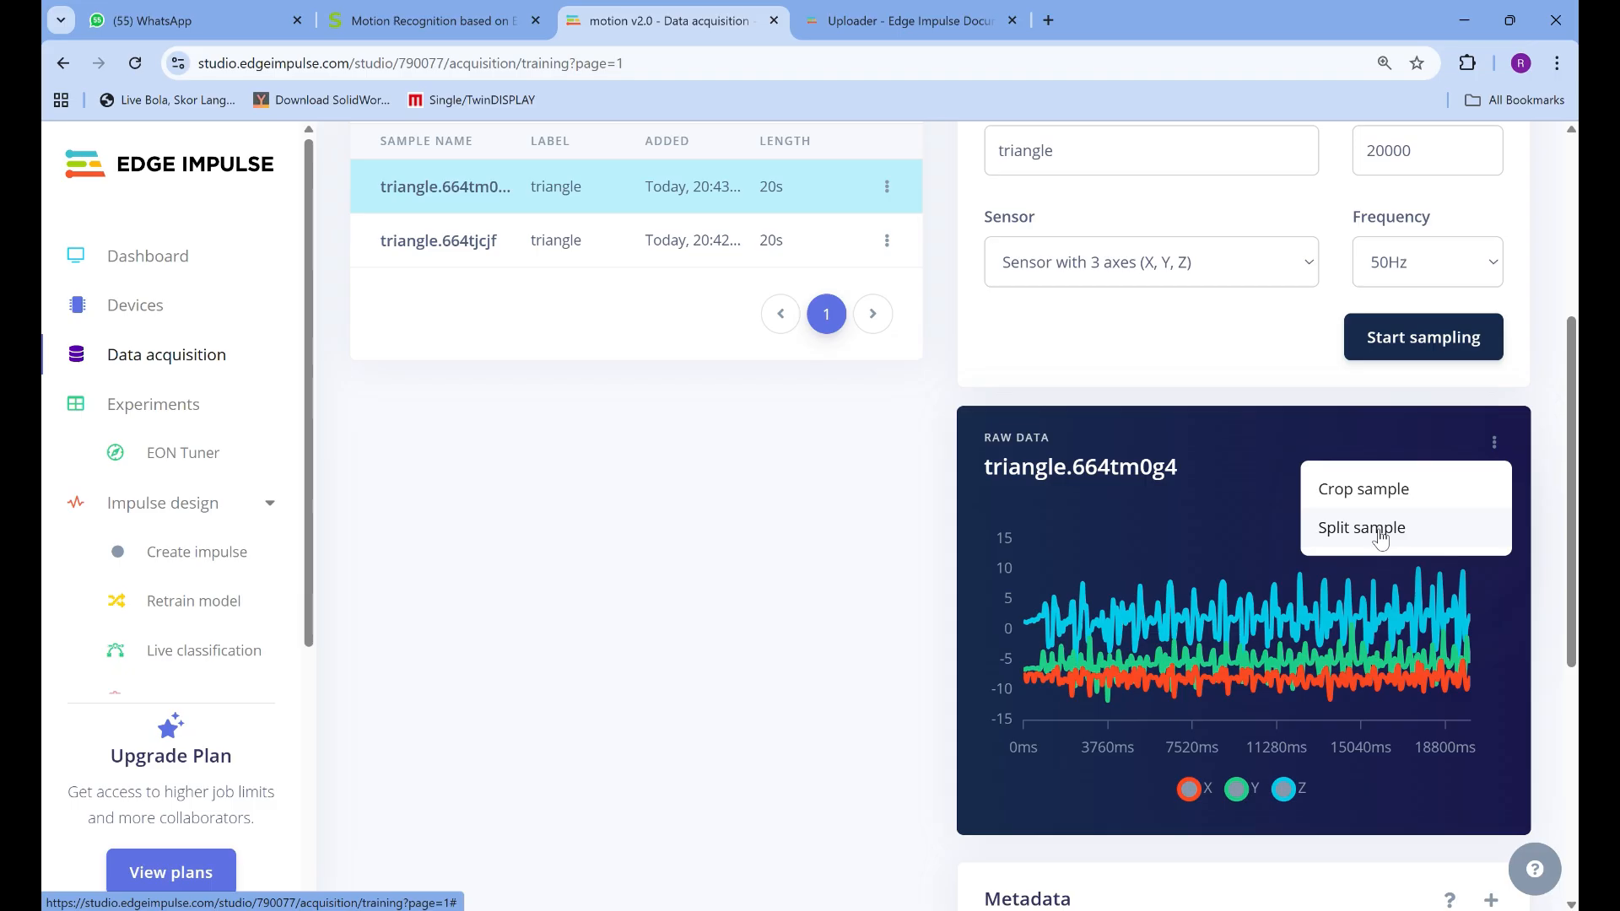
pyautogui.click(1378, 530)
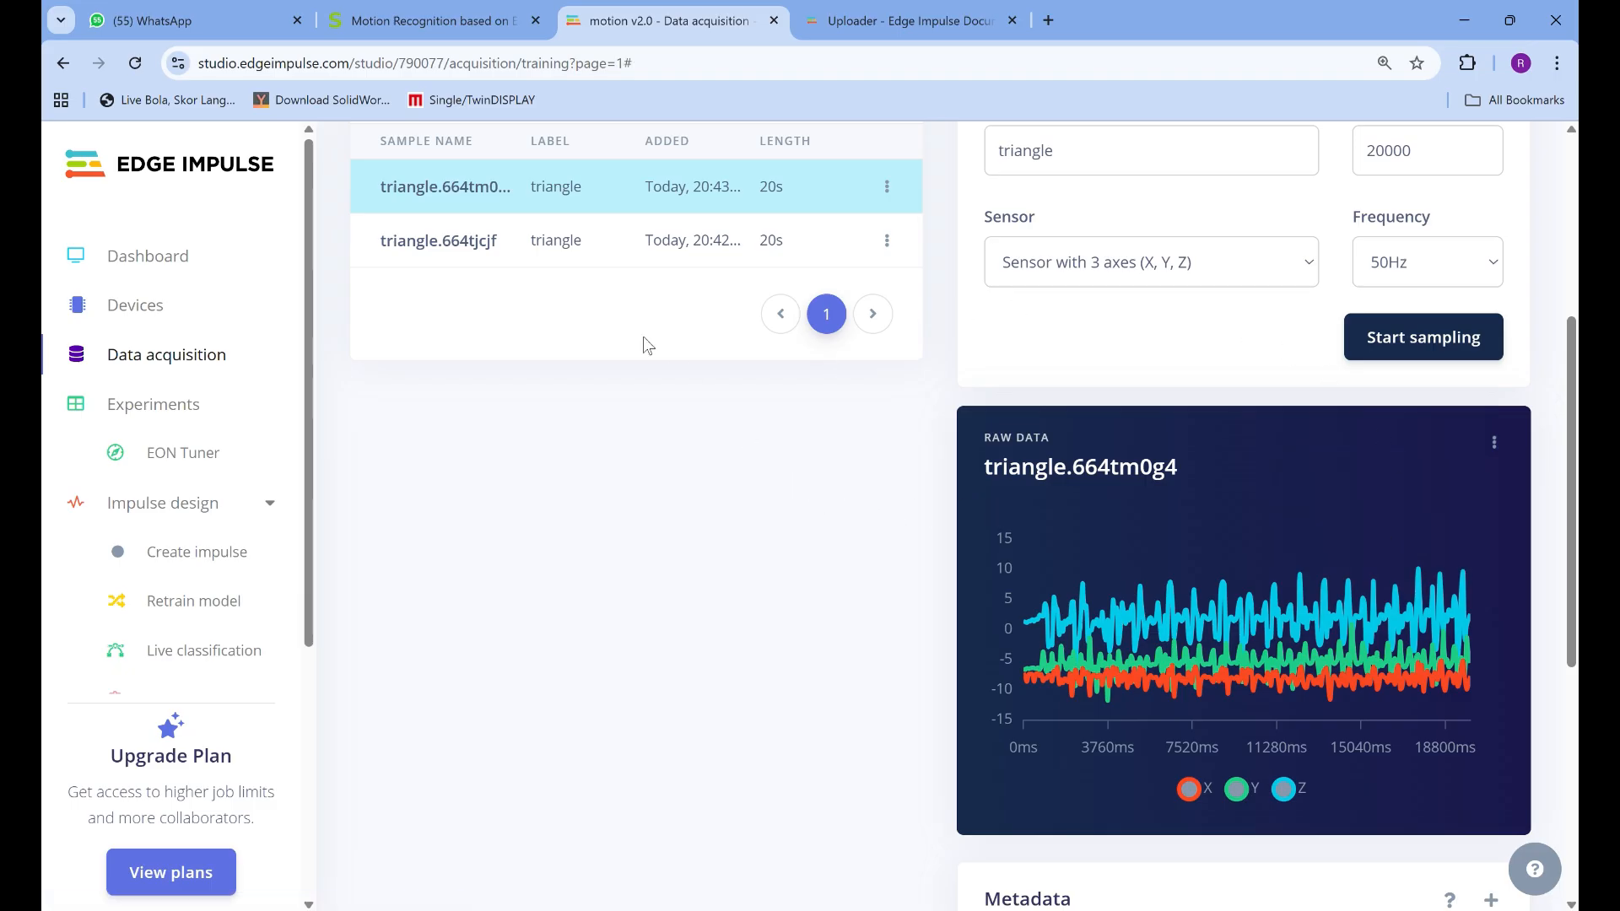
pyautogui.click(1493, 445)
pyautogui.click(1403, 530)
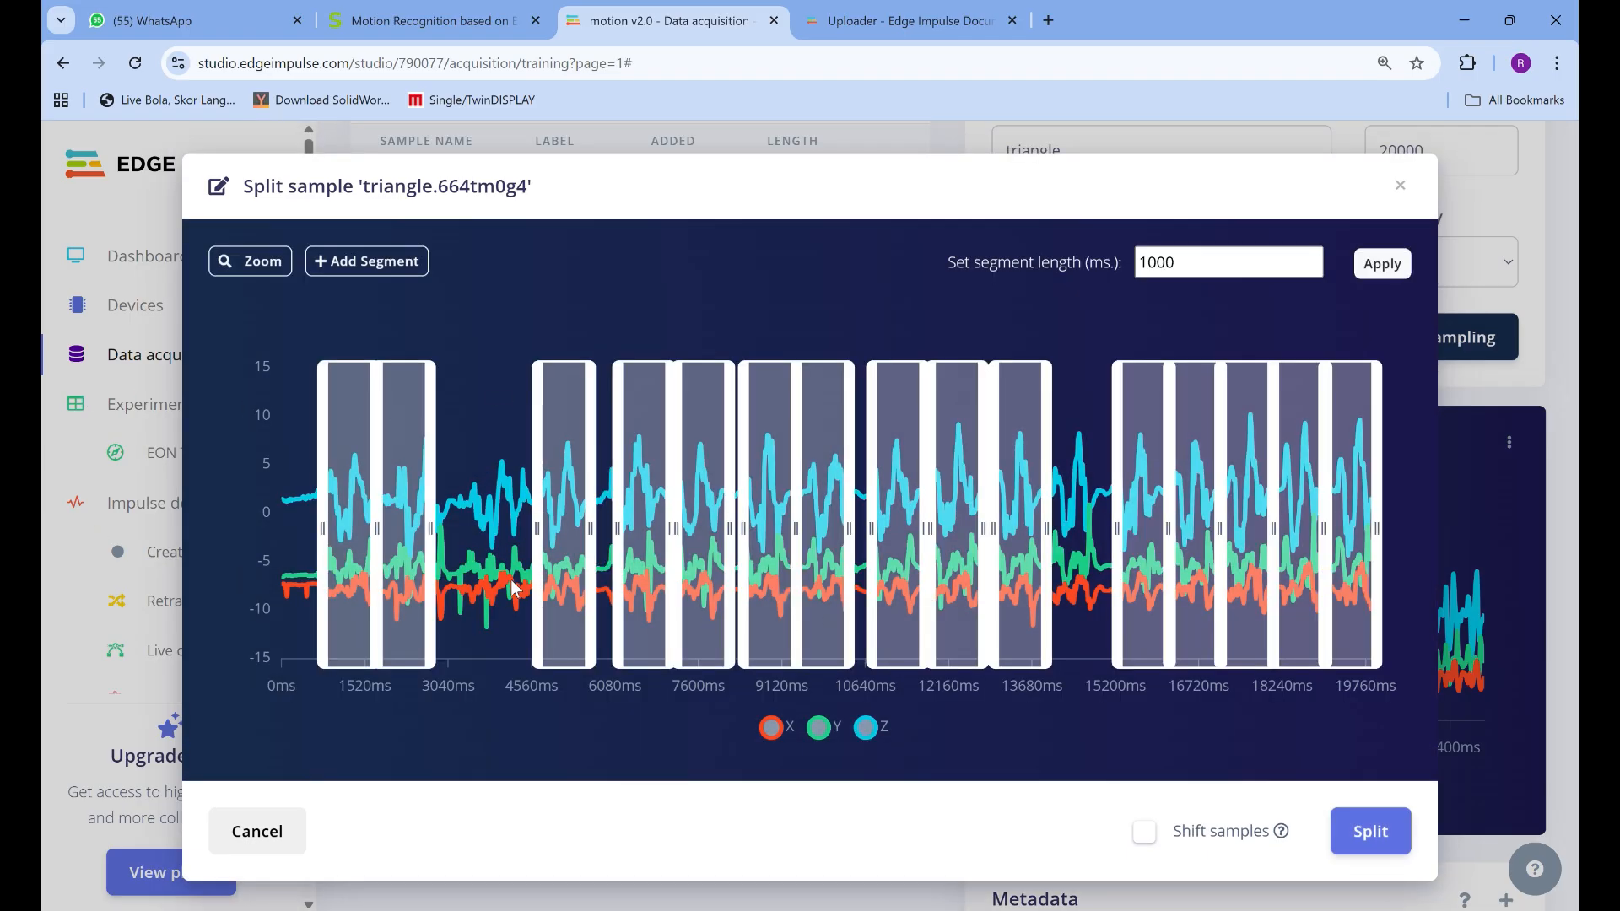
# Zoom in on the proposed segments of the triangle sample and inspect the visible range from 10500 to 16220 ms
pyautogui.click(250, 263)
pyautogui.click(250, 267)
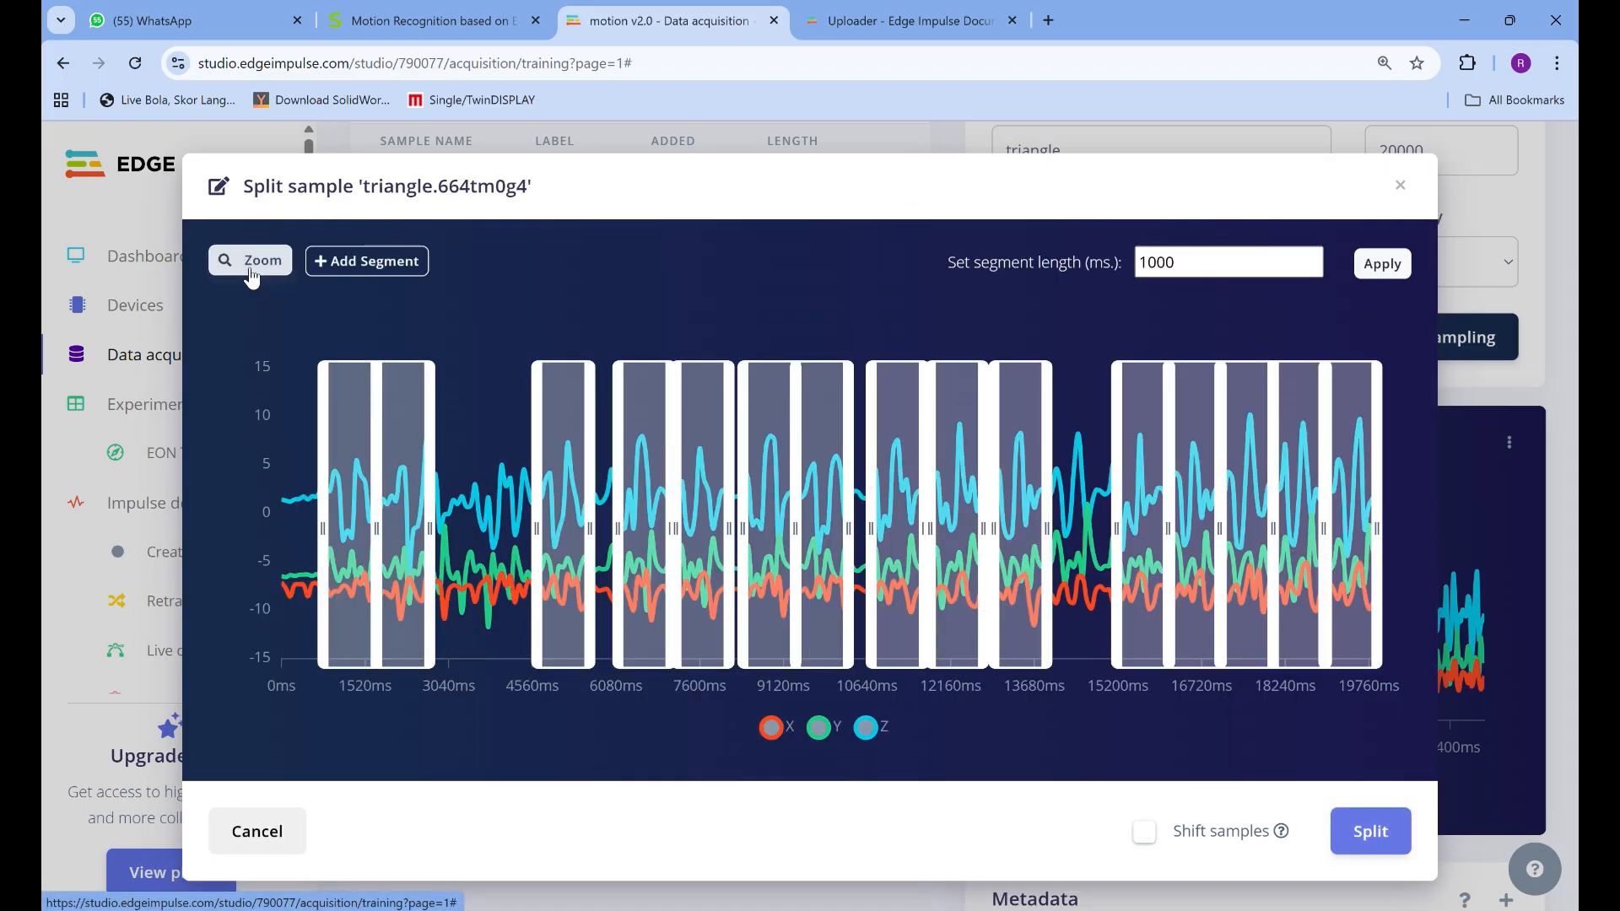
pyautogui.click(250, 268)
pyautogui.click(250, 269)
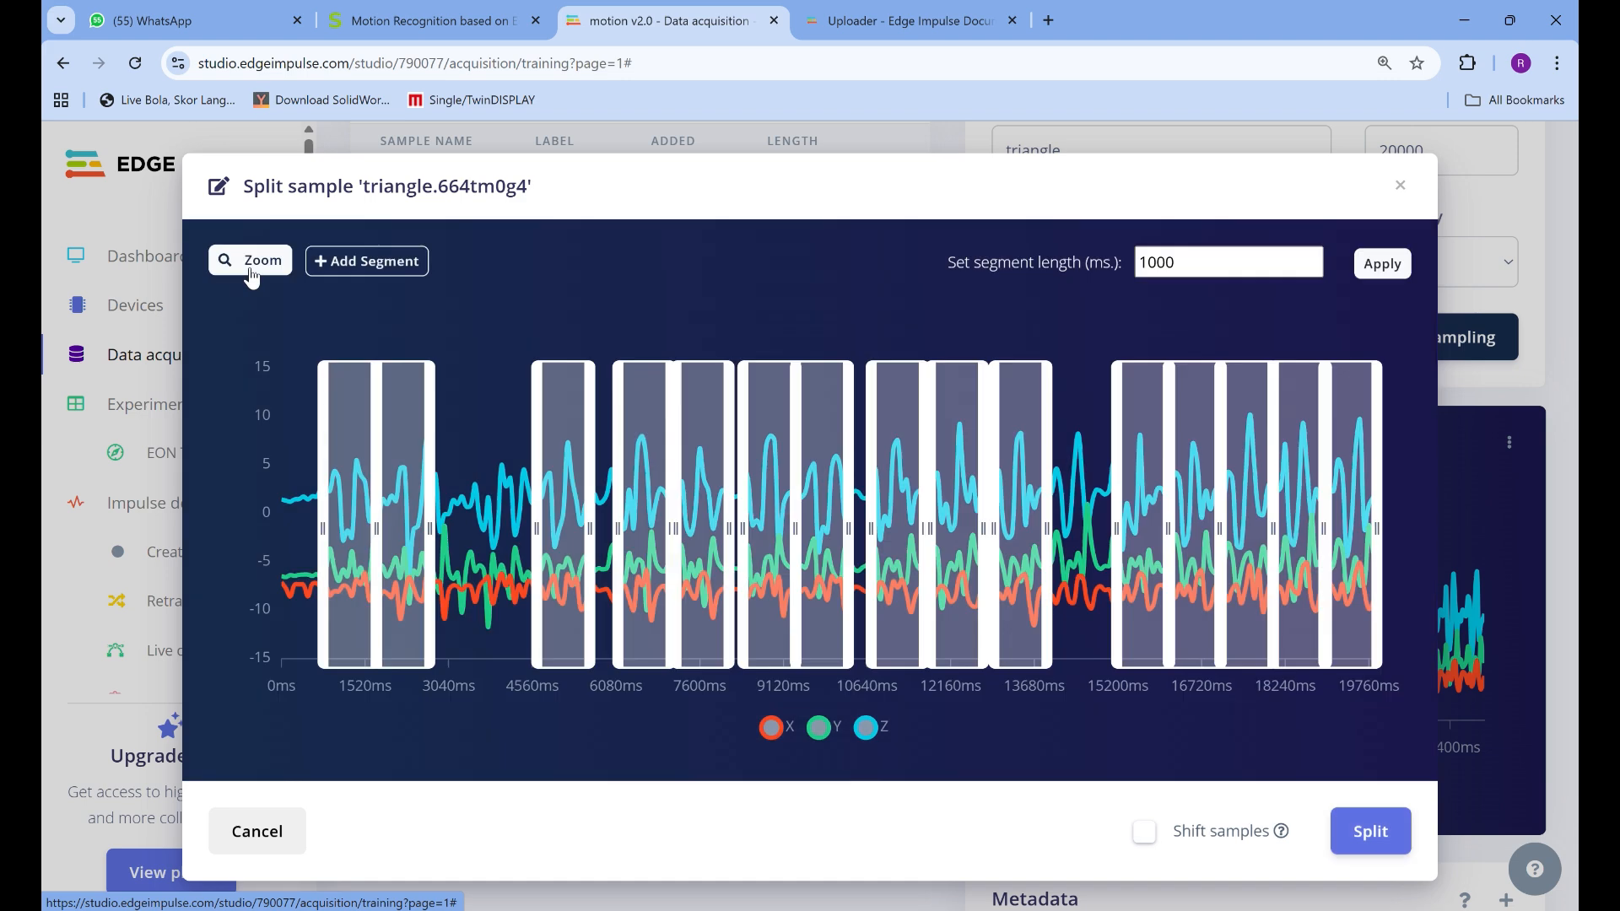
pyautogui.click(251, 270)
pyautogui.moveTo(206, 326); pyautogui.dragTo(235, 596)
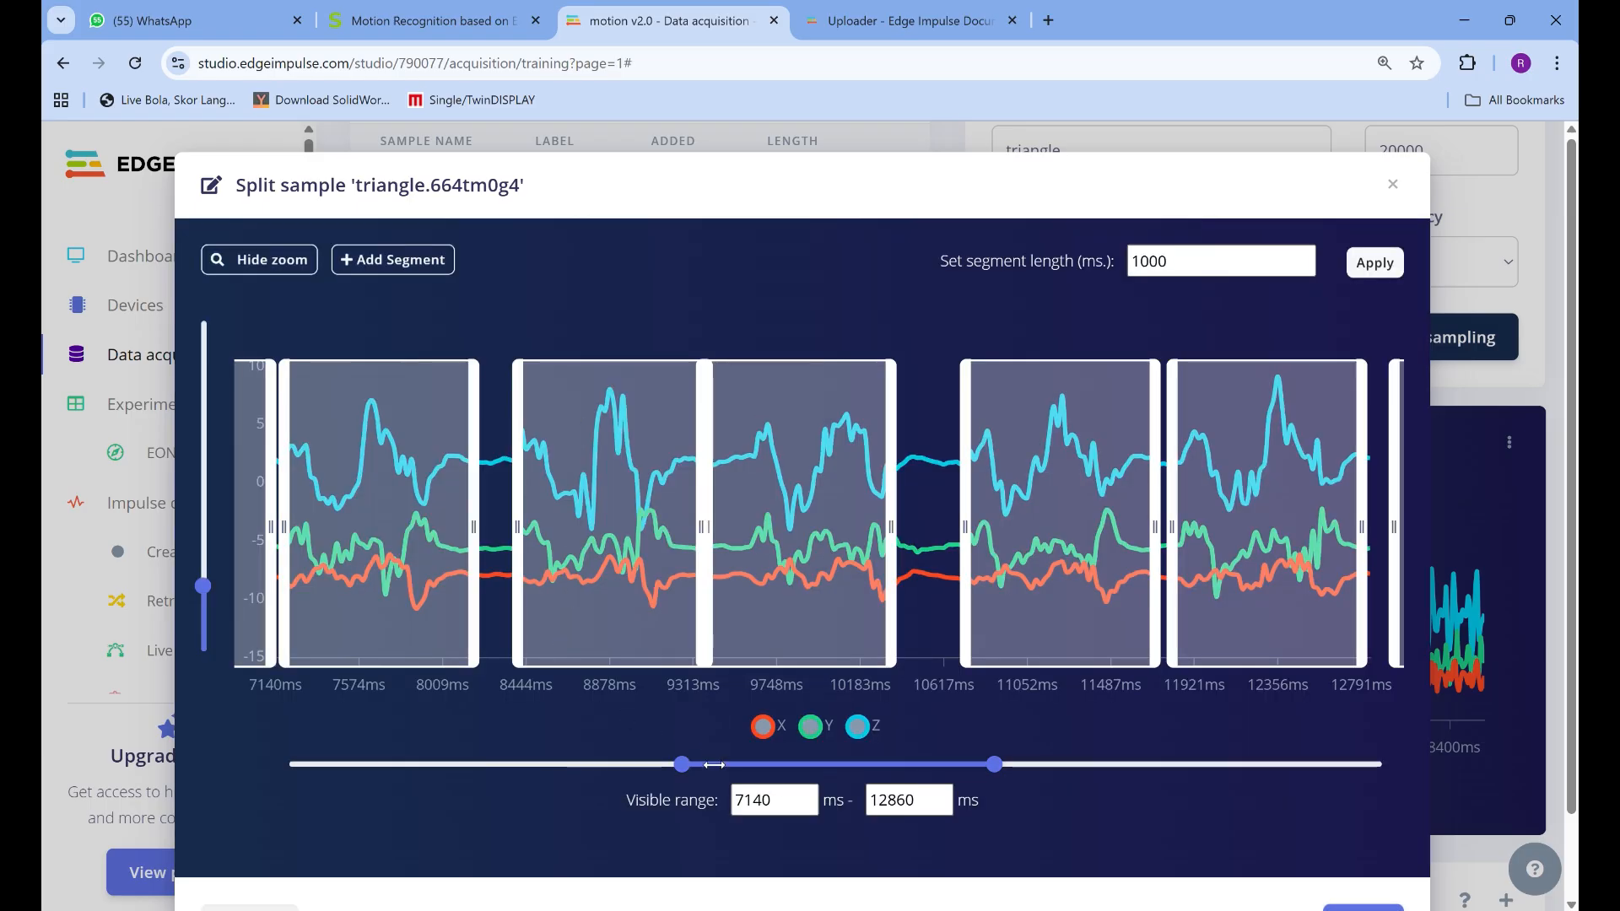
pyautogui.moveTo(714, 765); pyautogui.dragTo(898, 774)
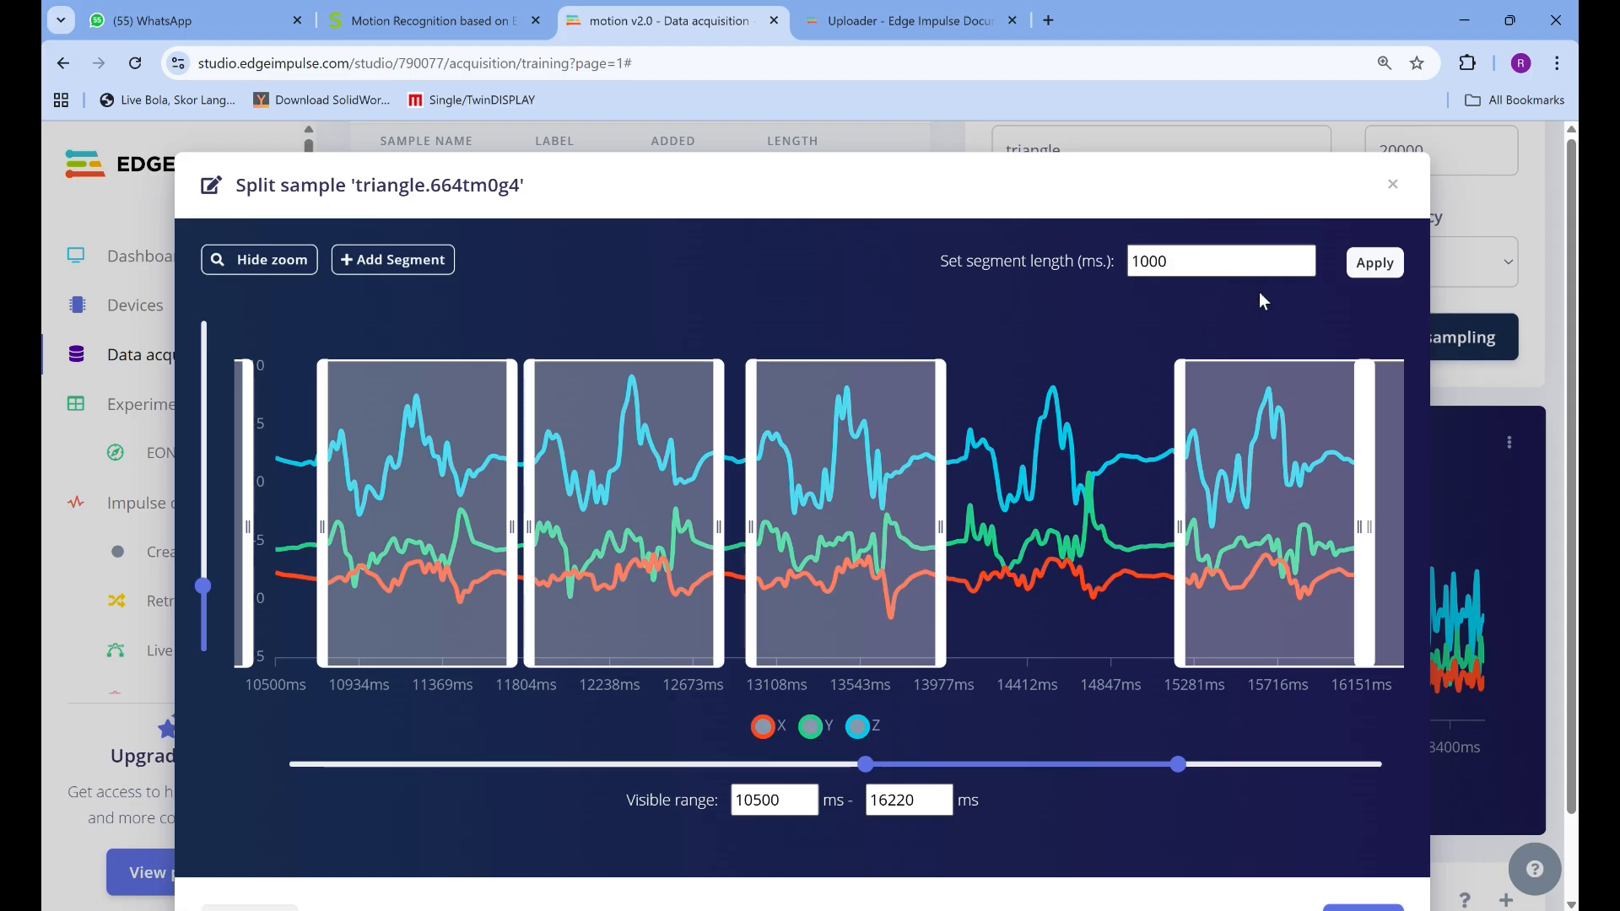
# Apply the 1000 ms segment length, split the triangle sample, and review the resulting segments in the training dataset
pyautogui.click(1355, 272)
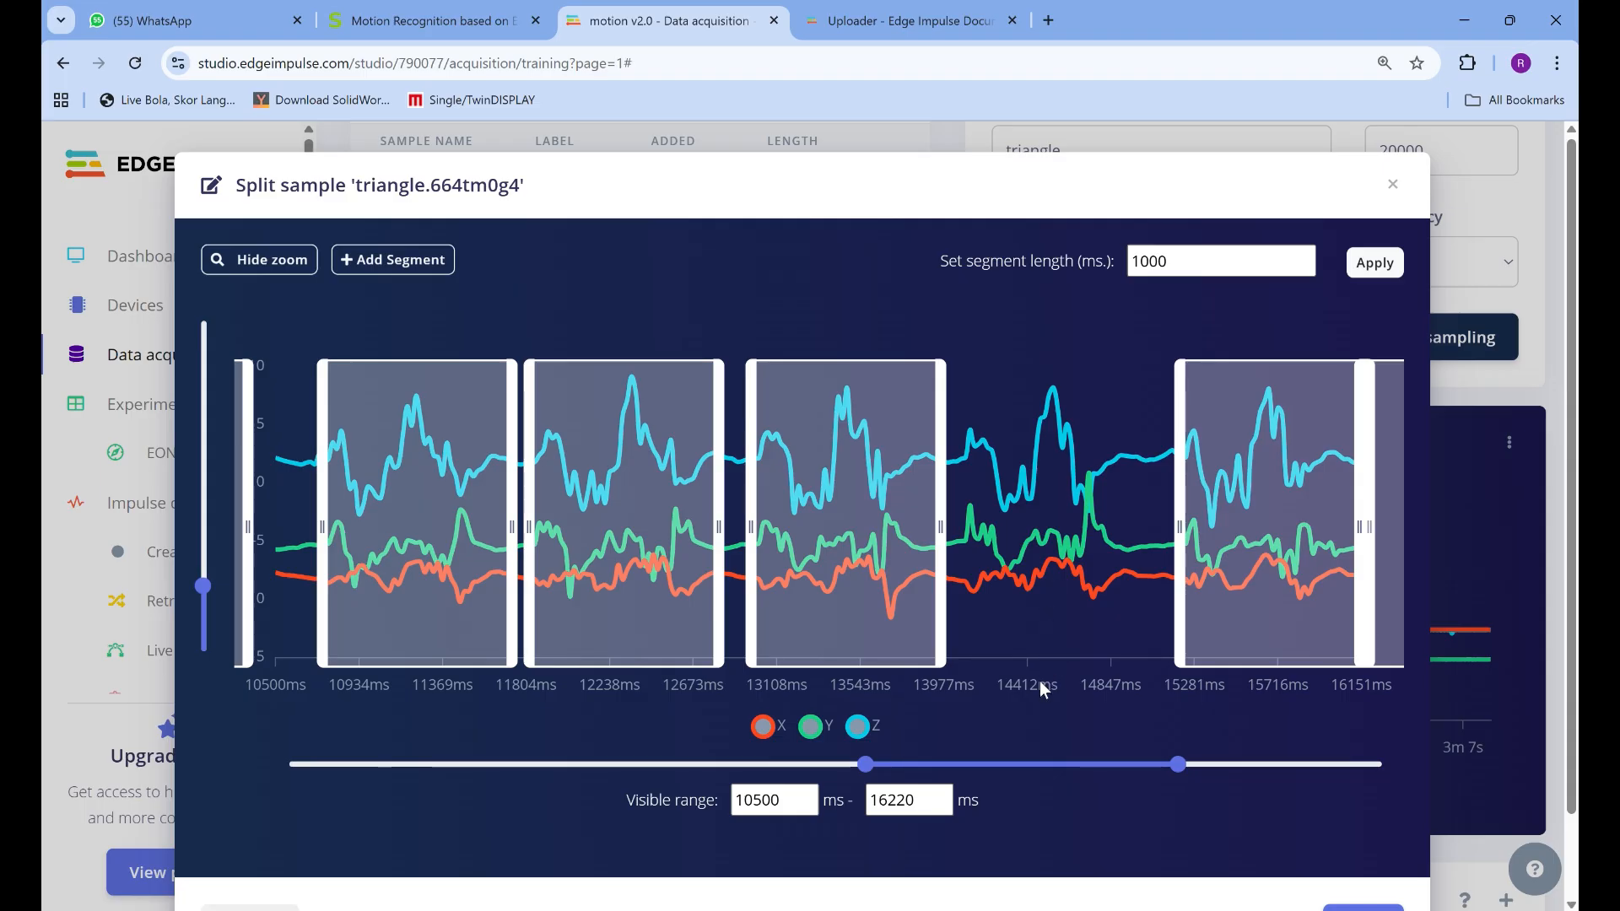
pyautogui.moveTo(1202, 176); pyautogui.dragTo(1184, 106)
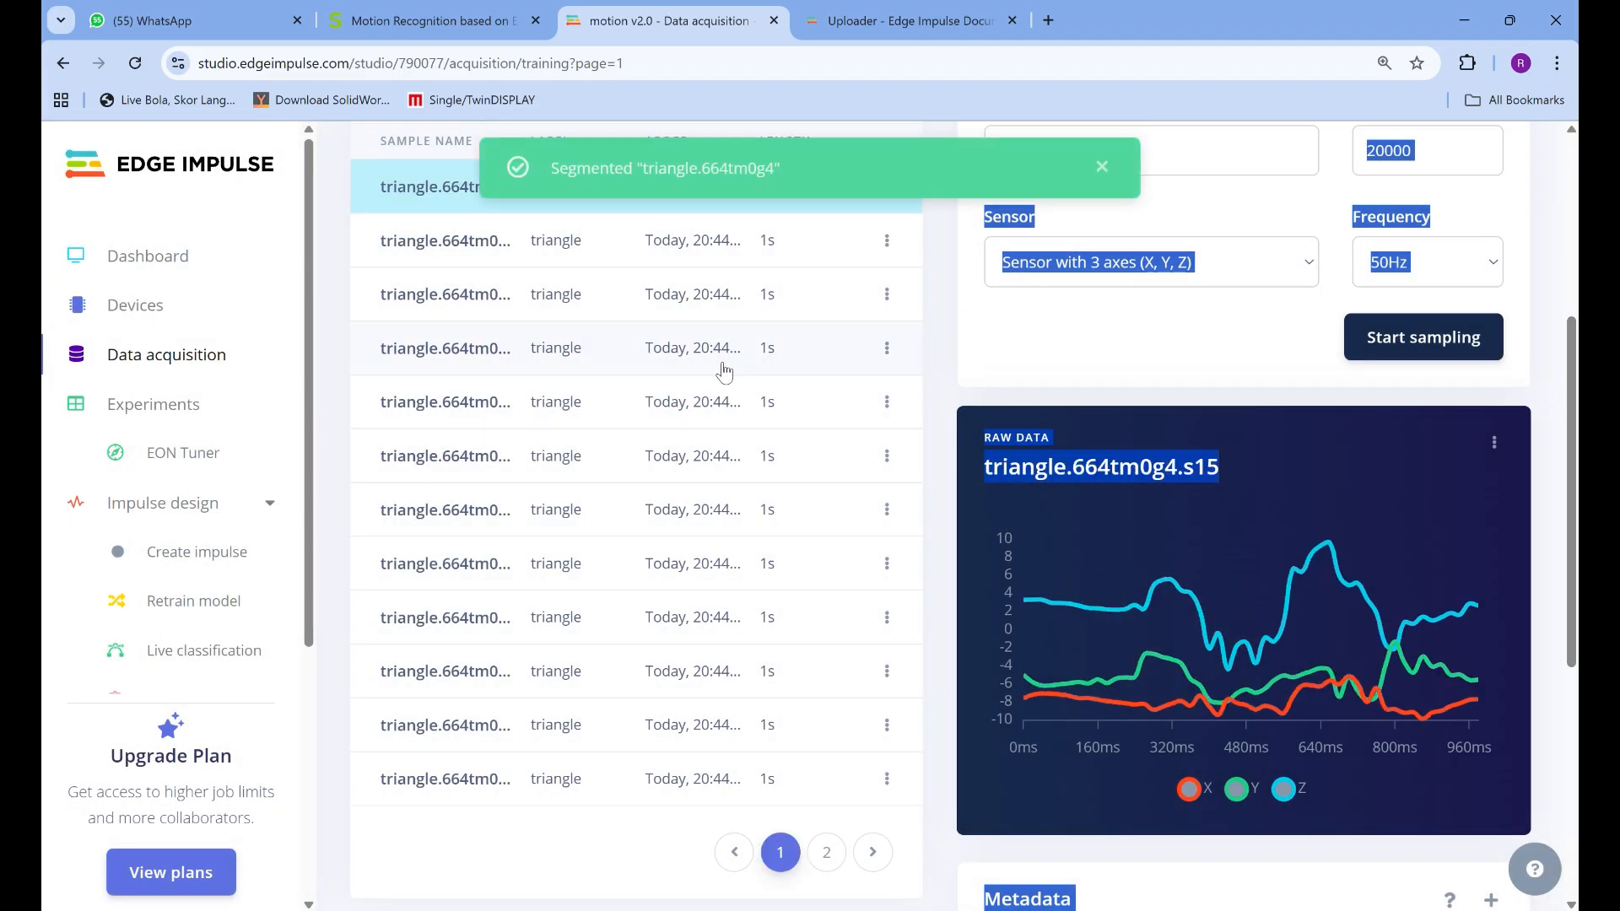
pyautogui.scroll(2, 718, 376)
pyautogui.scroll(-2, 719, 375)
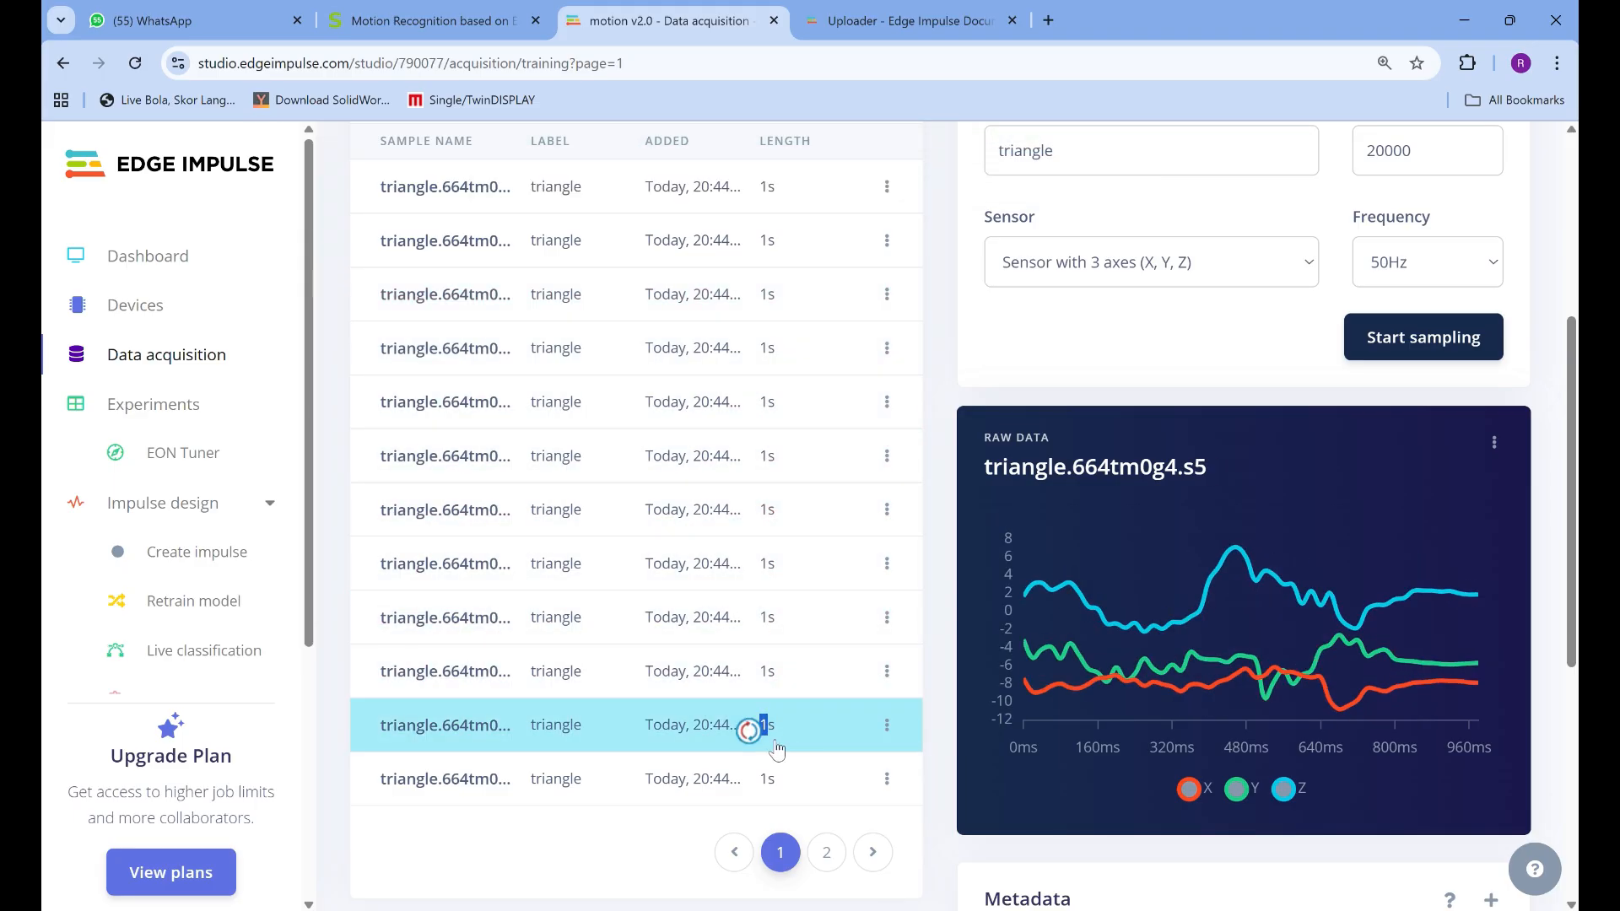
pyautogui.scroll(5, 1234, 529)
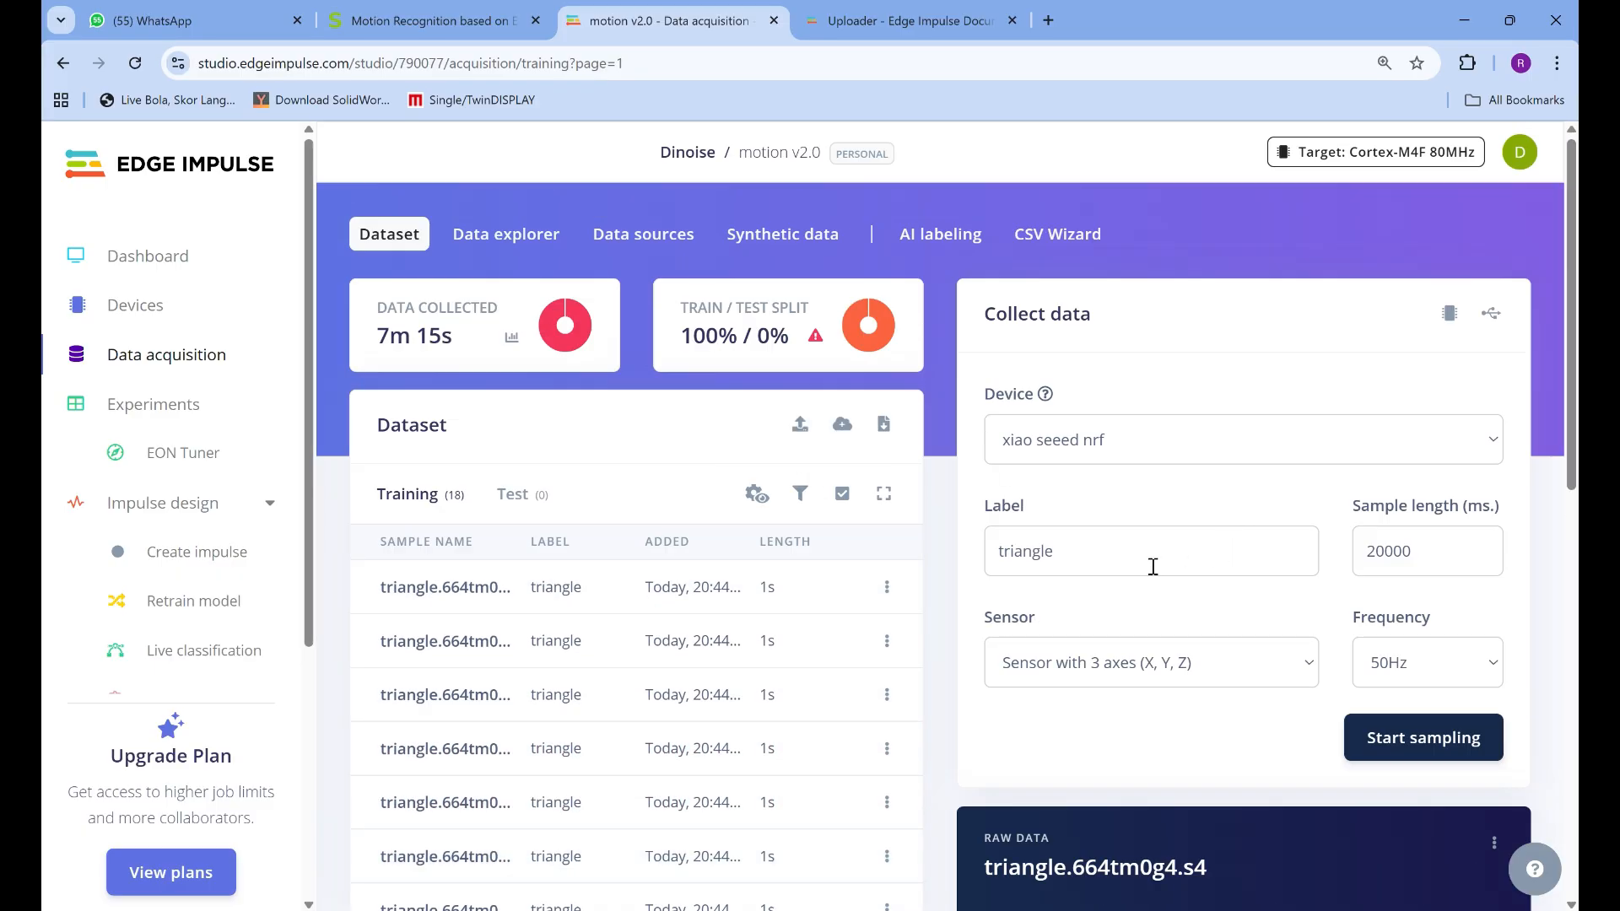
# Switch to the project Motion recognation with xiao ble sense and open its Data acquisition page
pyautogui.moveTo(1153, 564); pyautogui.dragTo(979, 521)
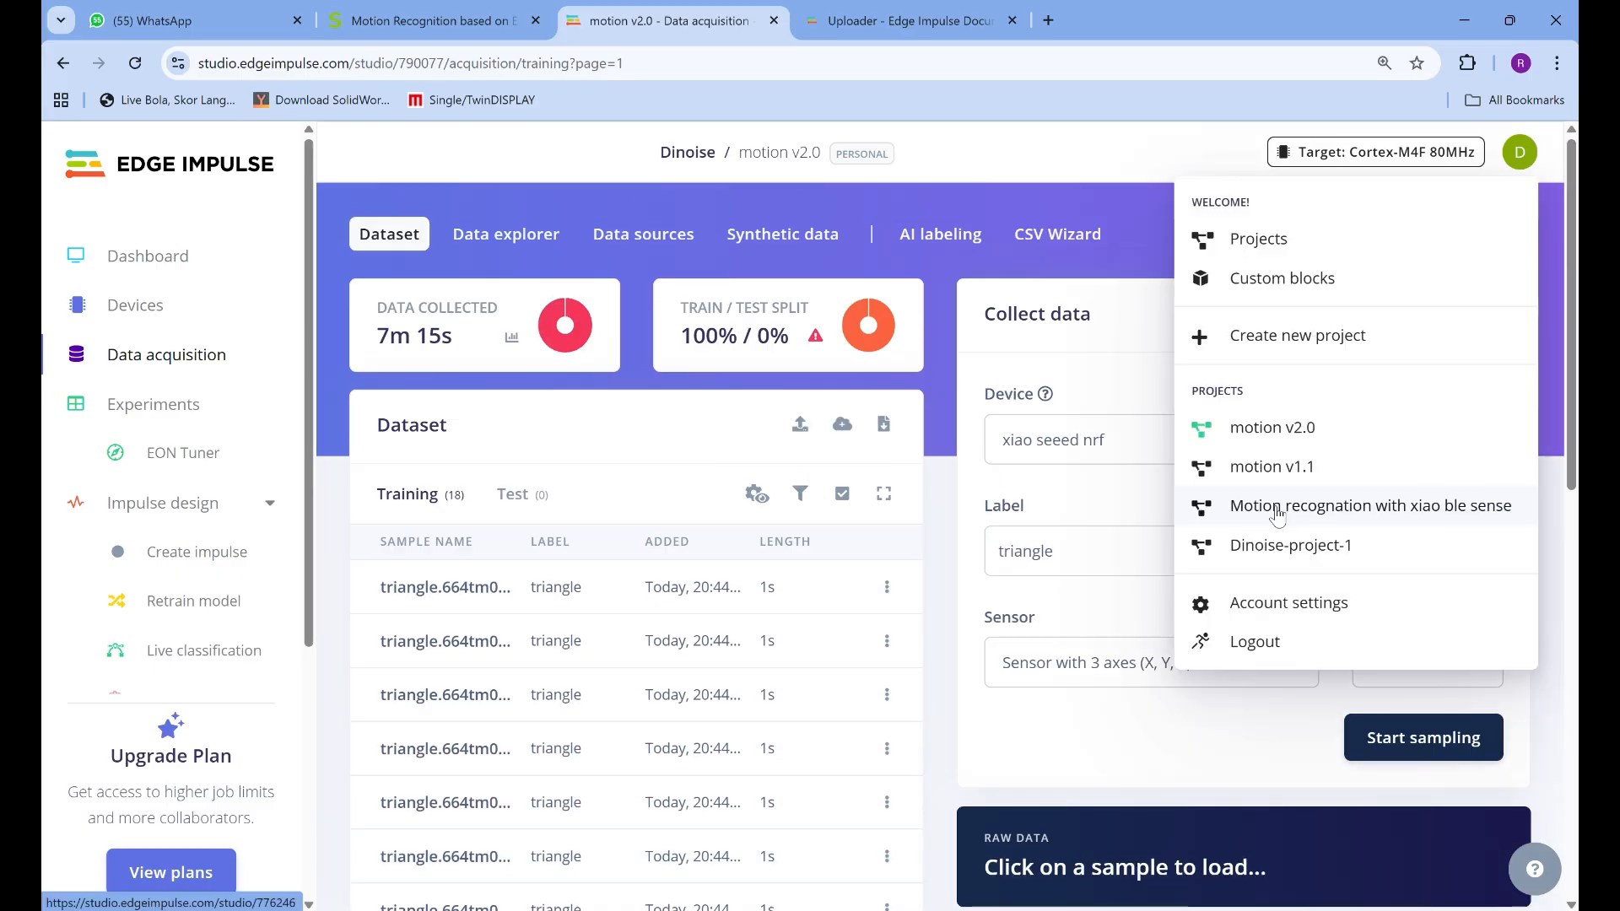
pyautogui.click(1278, 509)
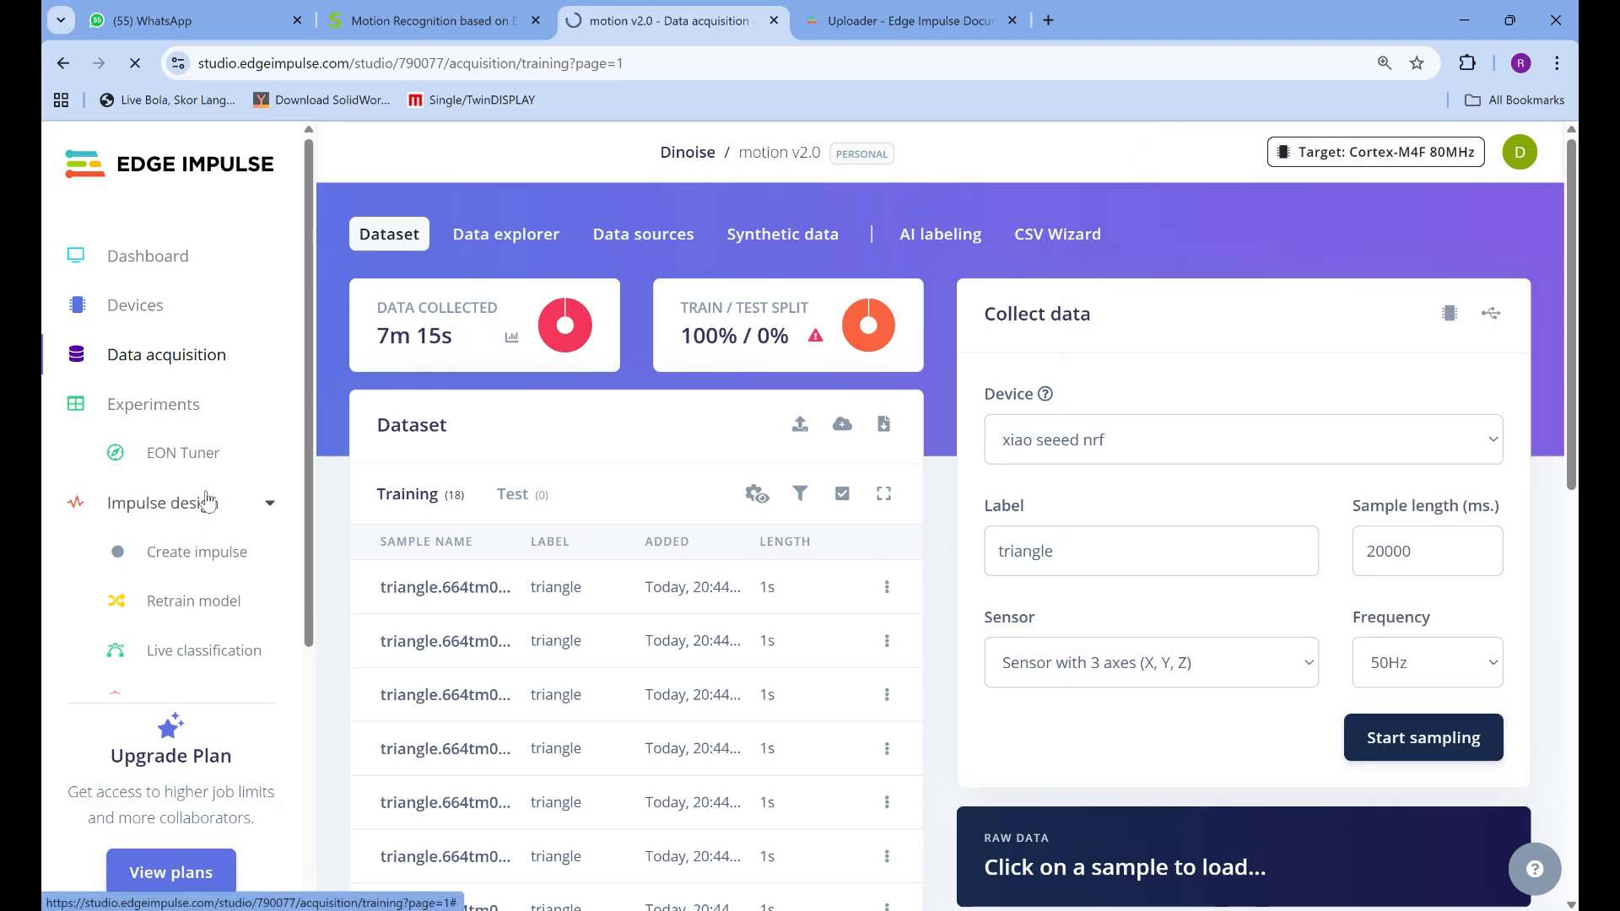
pyautogui.scroll(-5, 798, 488)
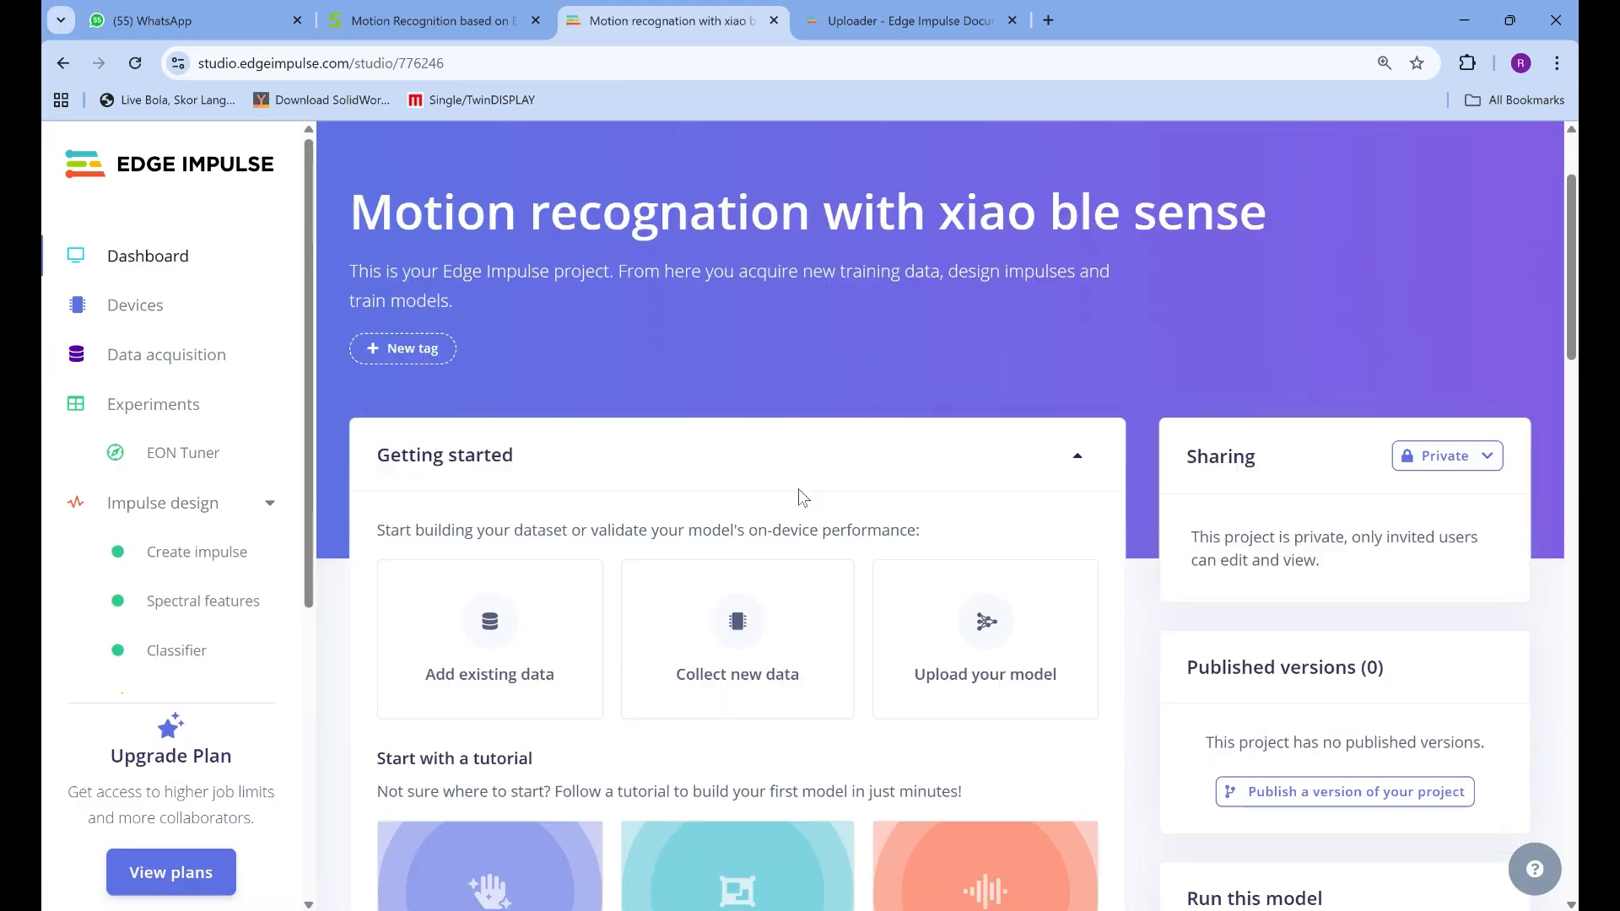
pyautogui.scroll(2, 798, 488)
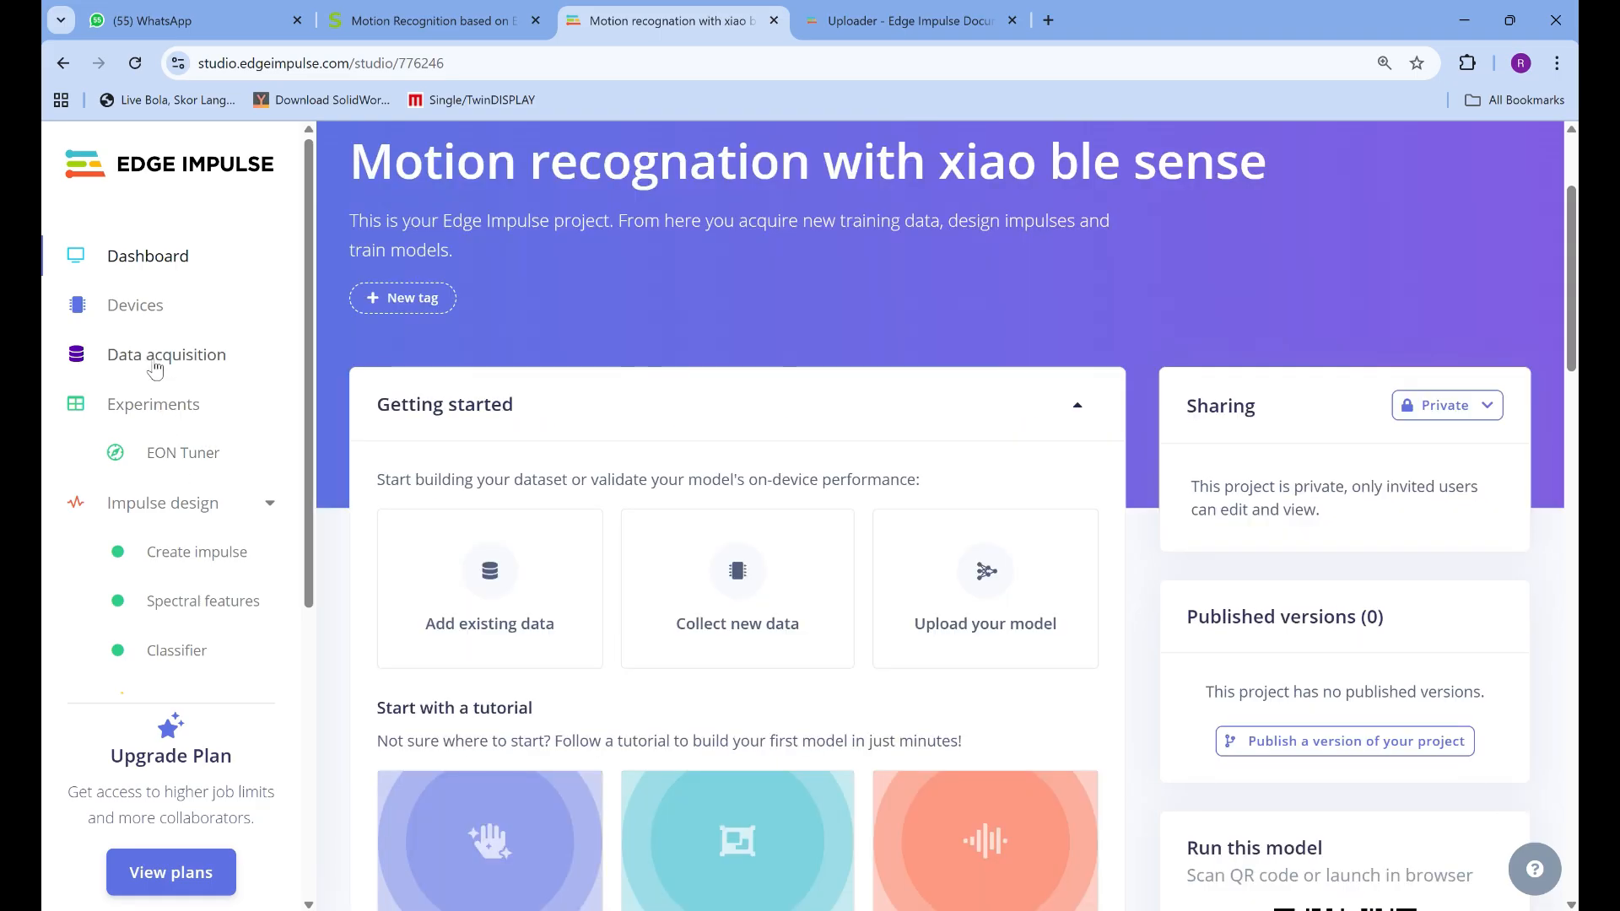
pyautogui.click(156, 361)
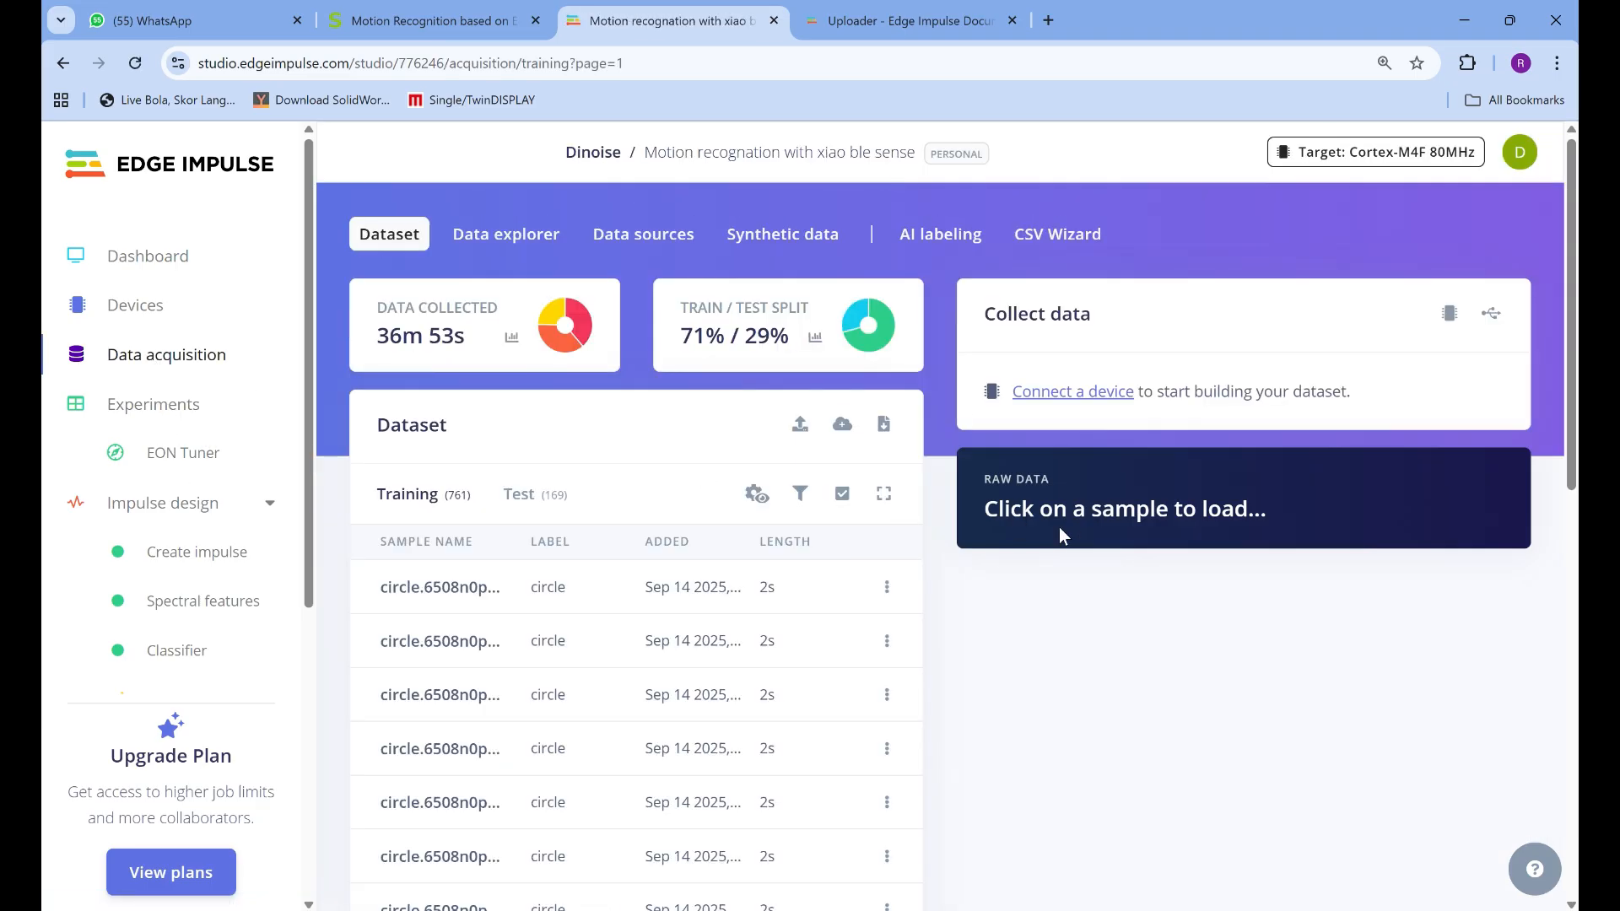
# Look over the collected training data and filter the samples by the Love label, then by the Triangle label
pyautogui.scroll(-5, 697, 579)
pyautogui.scroll(4, 703, 573)
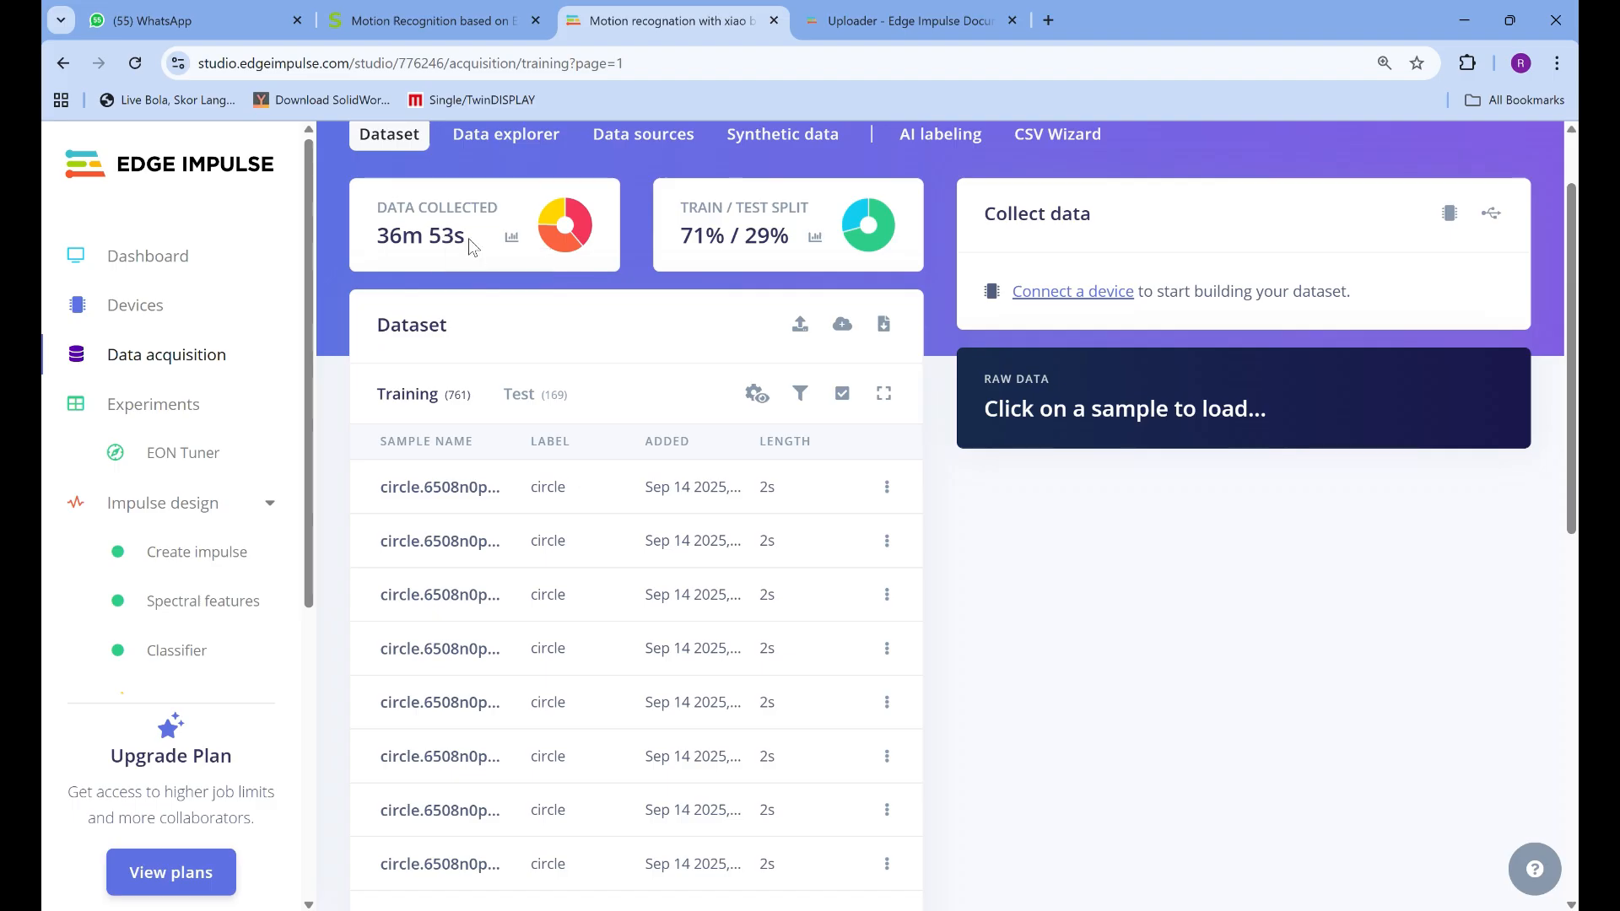
pyautogui.scroll(1, 1054, 506)
pyautogui.scroll(-1, 674, 595)
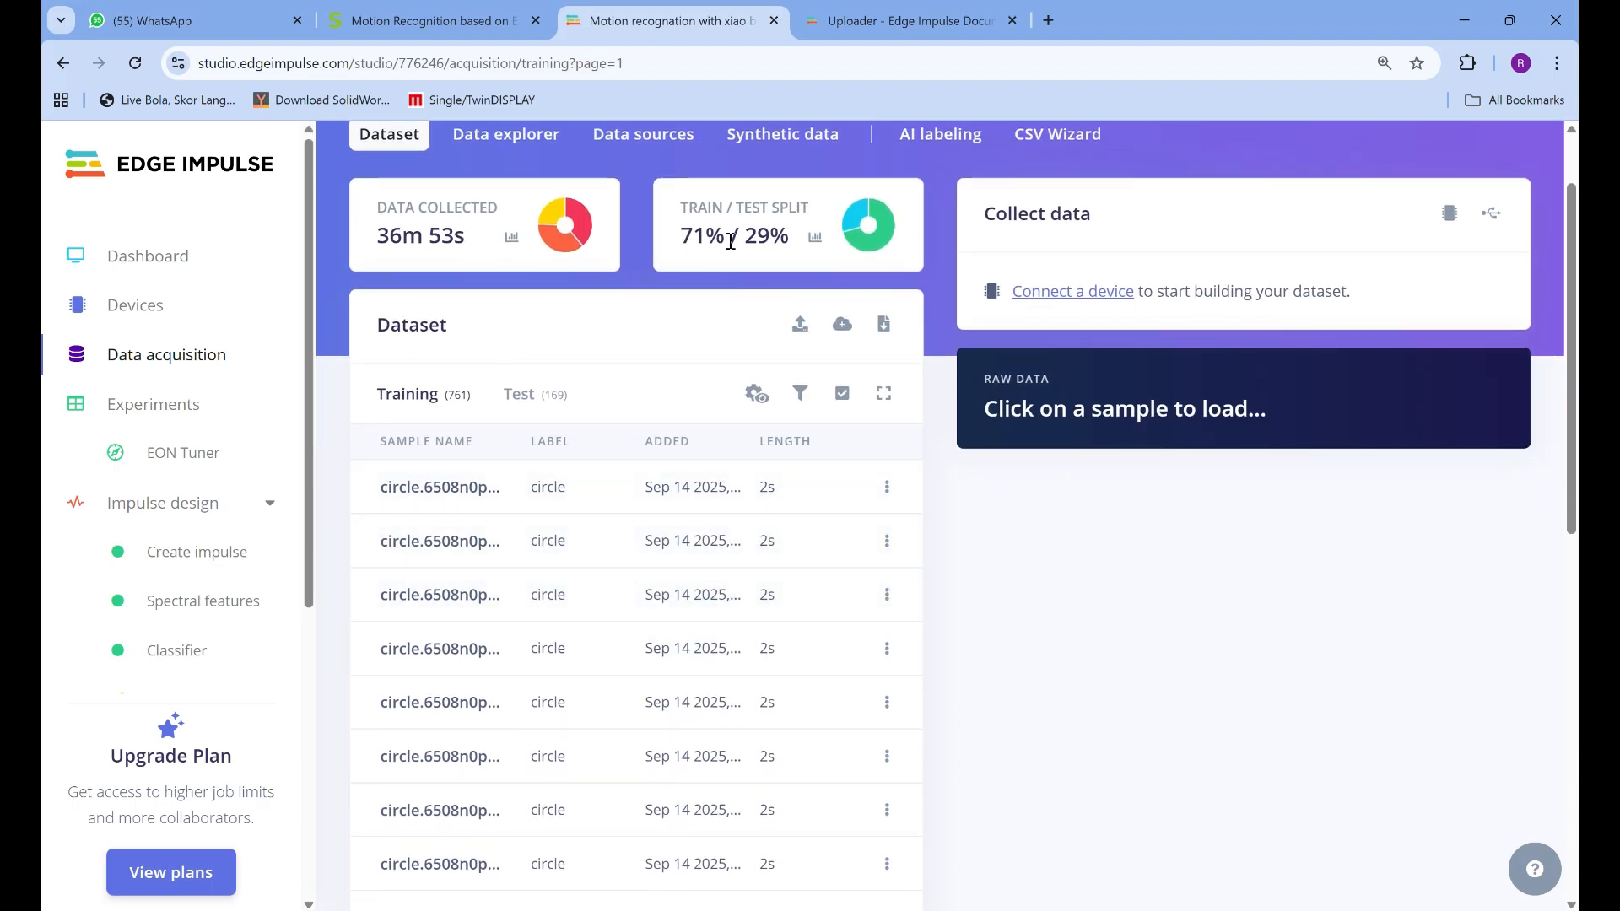
pyautogui.click(562, 237)
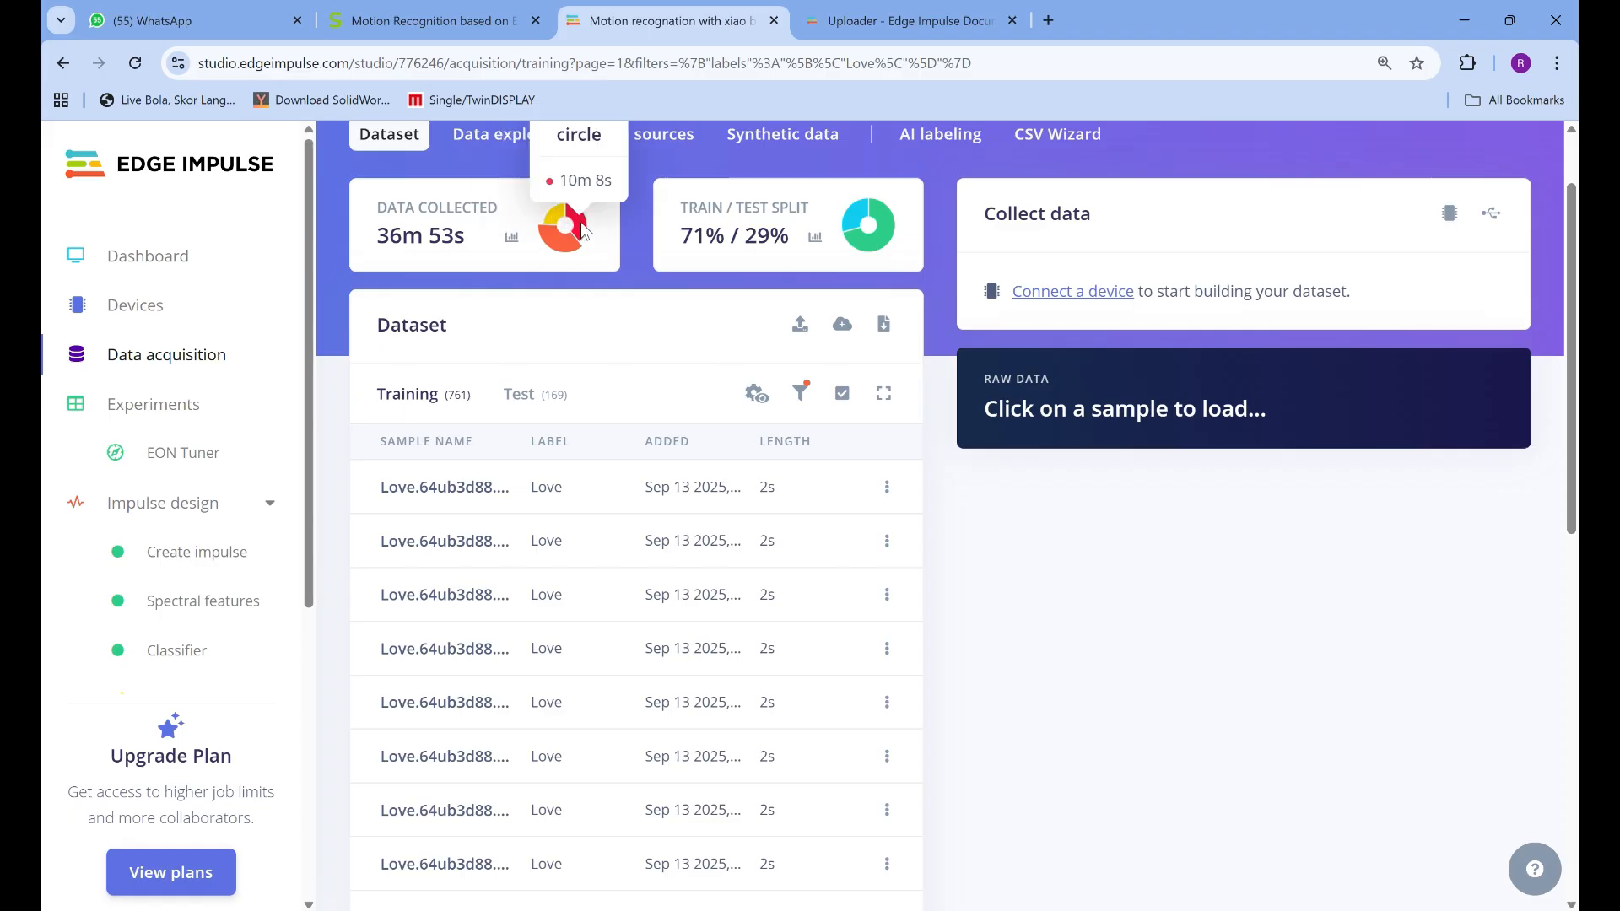
pyautogui.click(553, 218)
pyautogui.scroll(1, 557, 224)
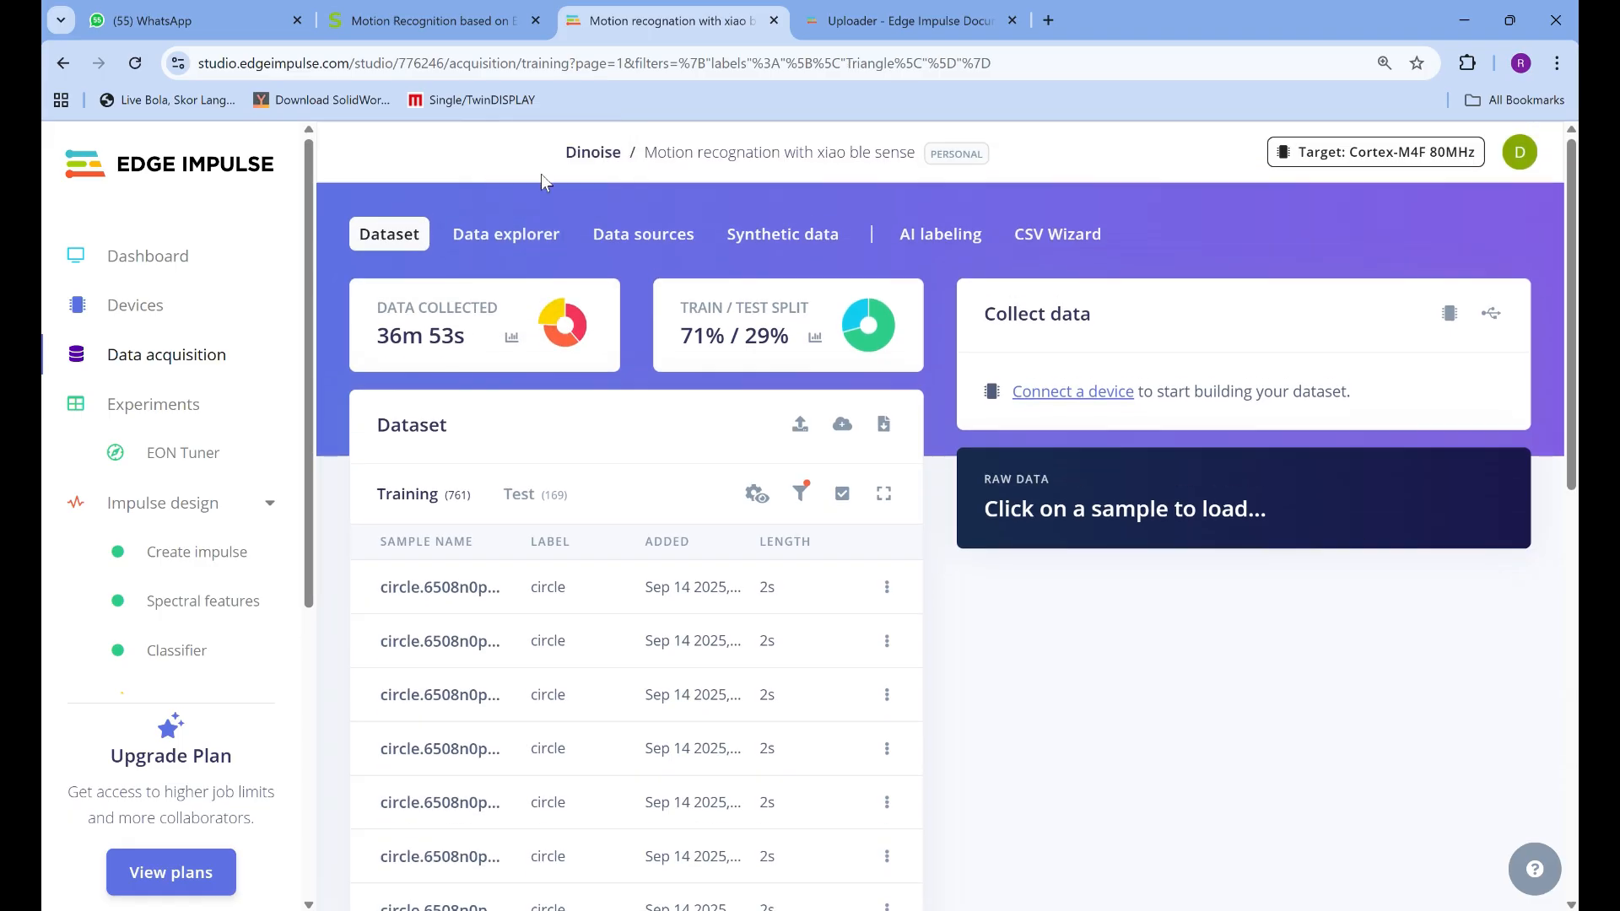
# Examine the training data distribution and the train/test split ratio per label, then look through the Triangle samples
pyautogui.click(513, 338)
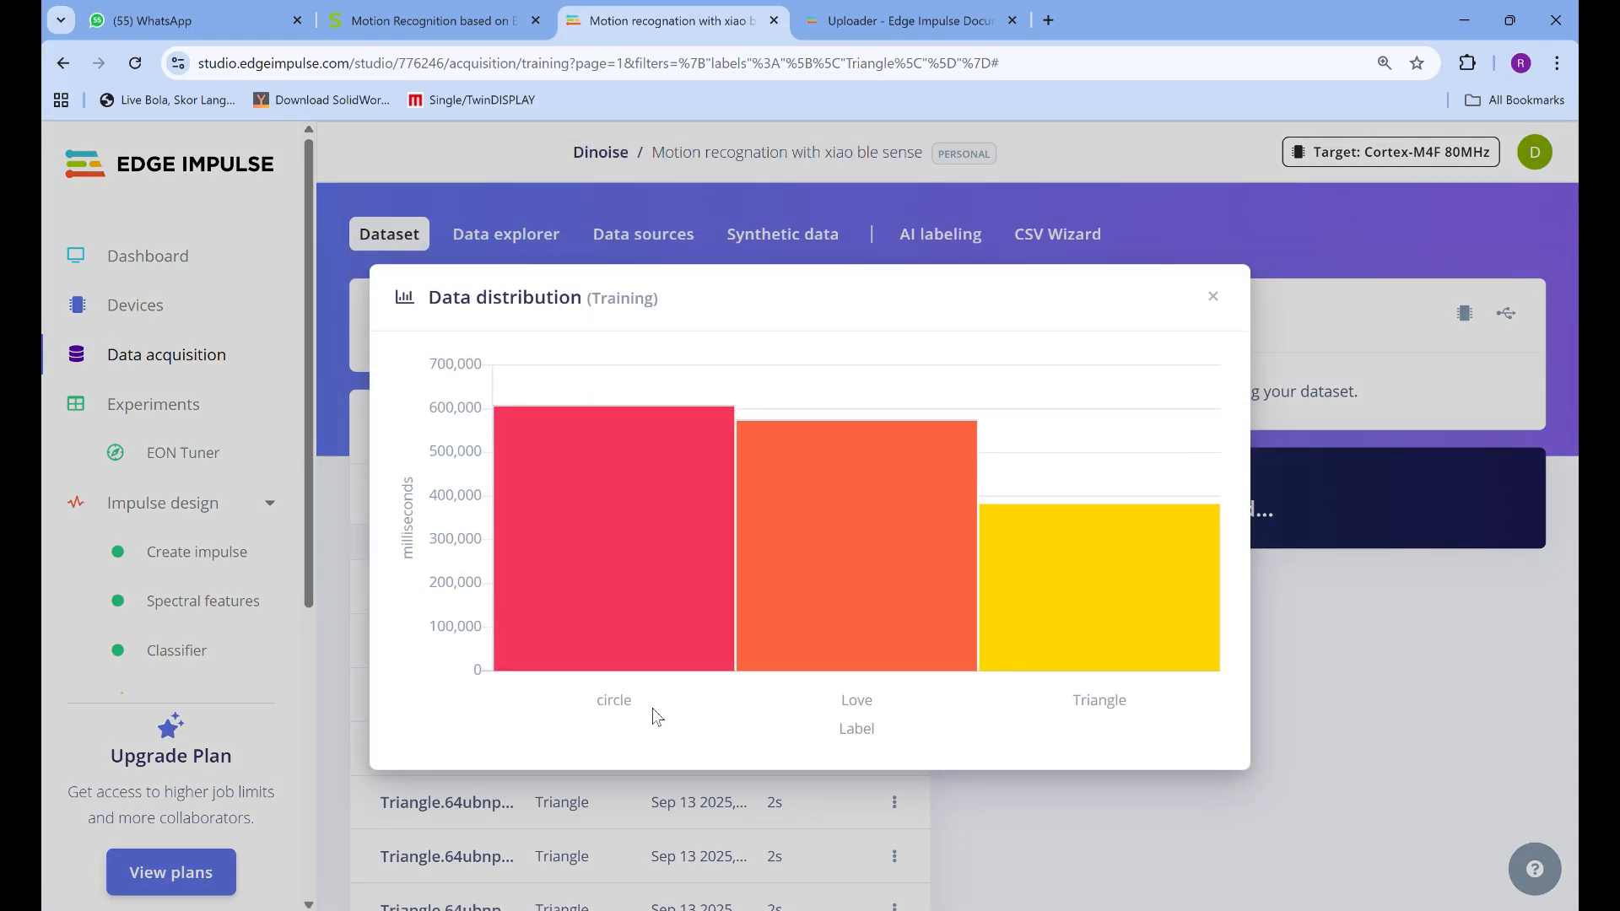
pyautogui.click(1212, 297)
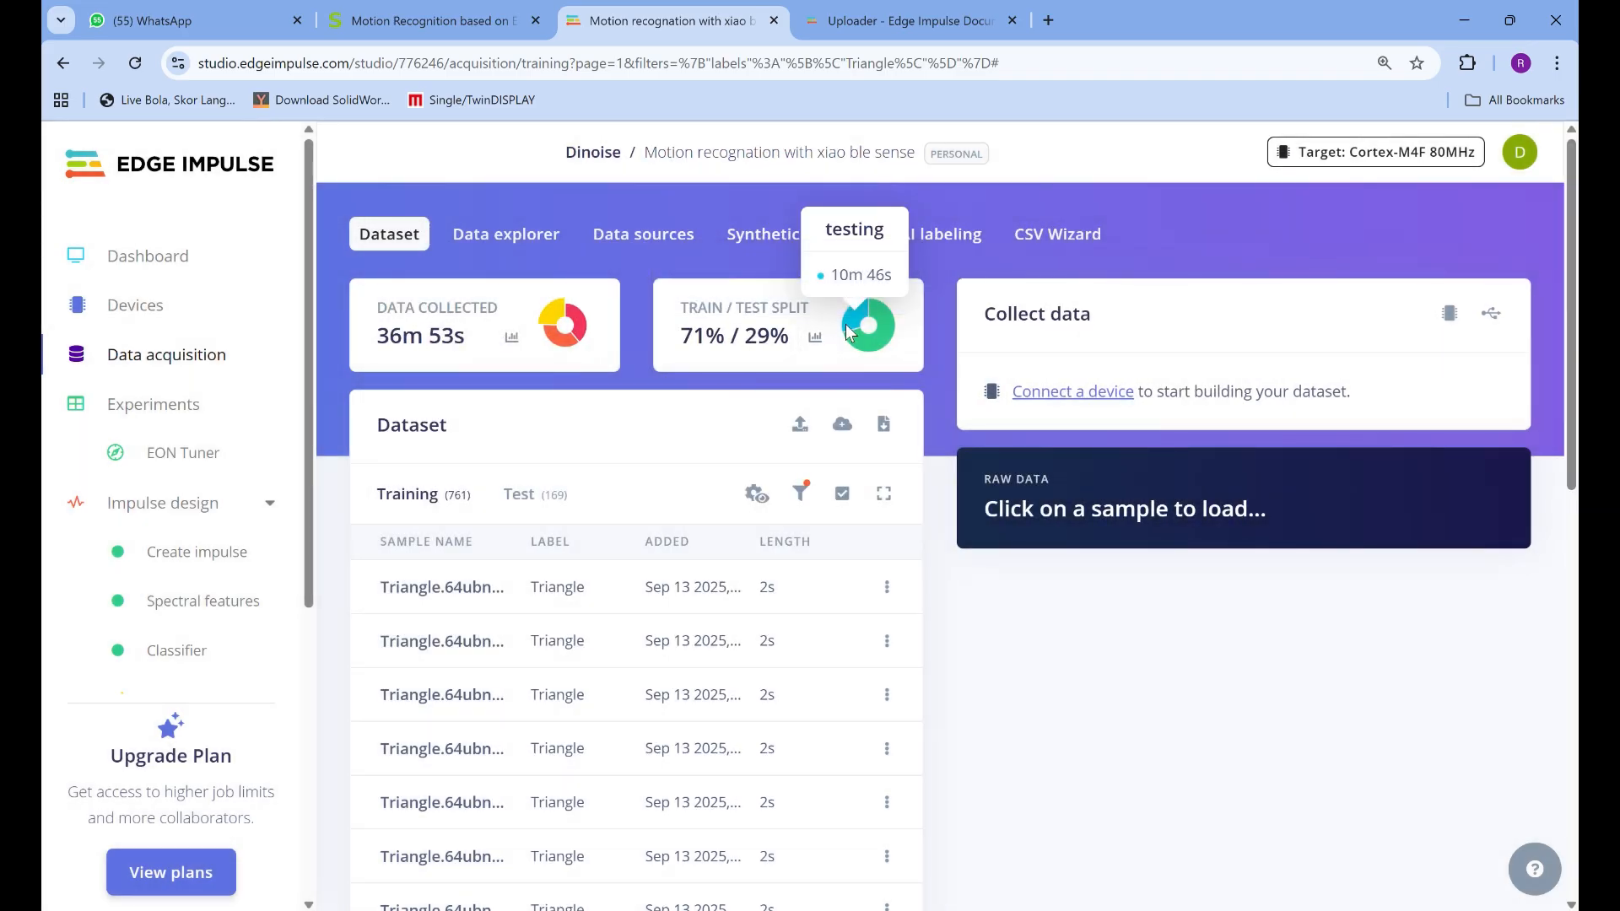
pyautogui.click(815, 338)
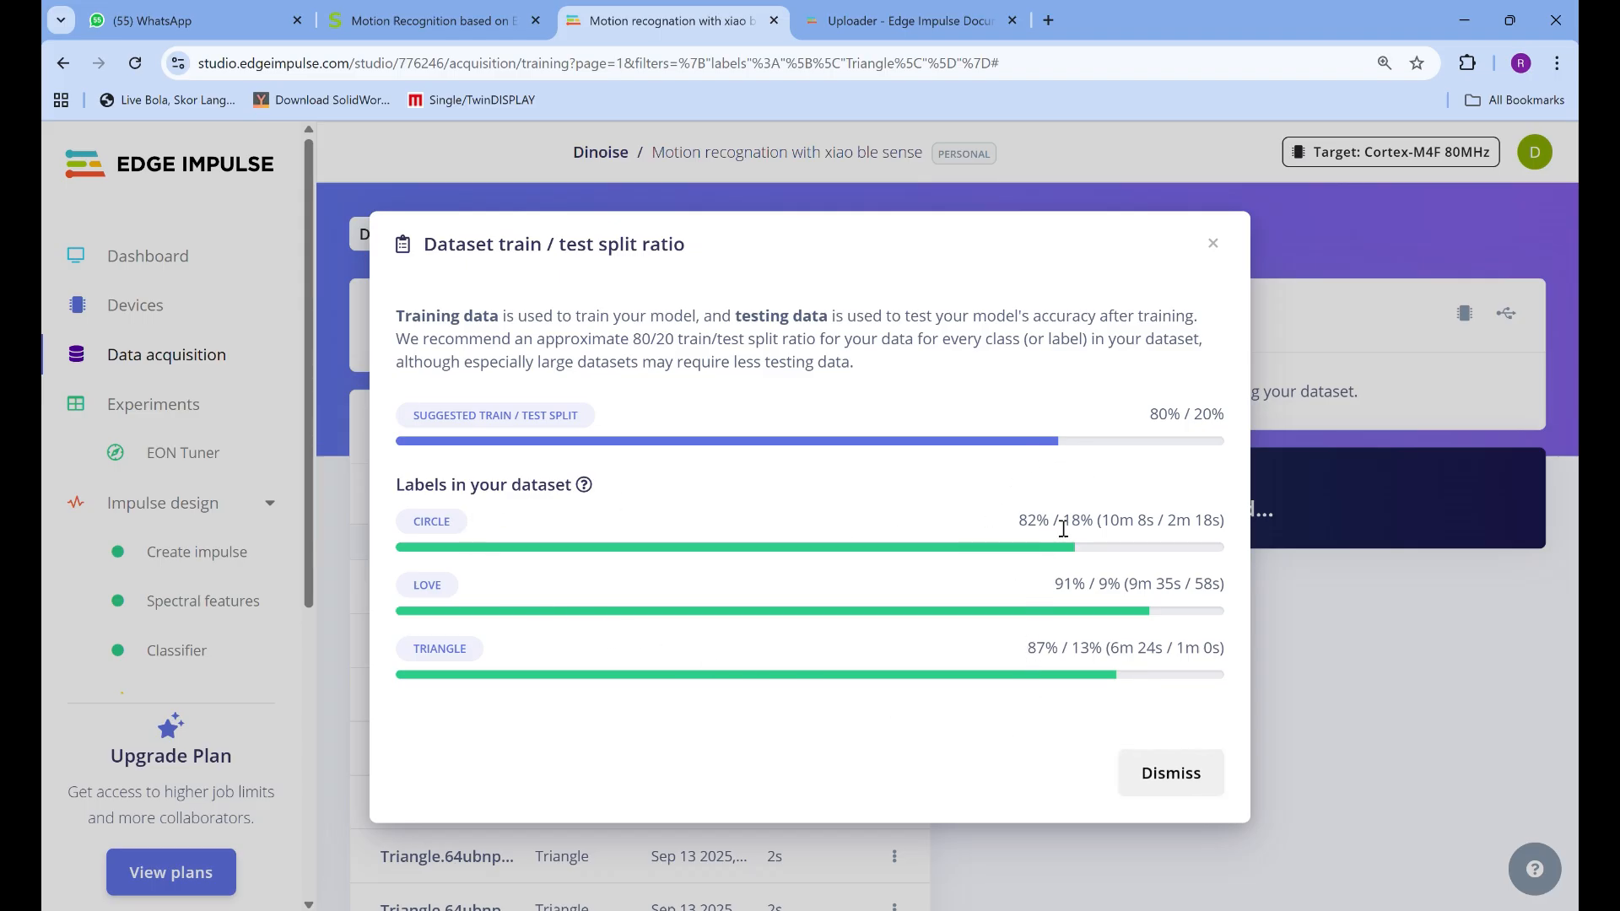
pyautogui.click(1214, 245)
pyautogui.scroll(-10, 636, 470)
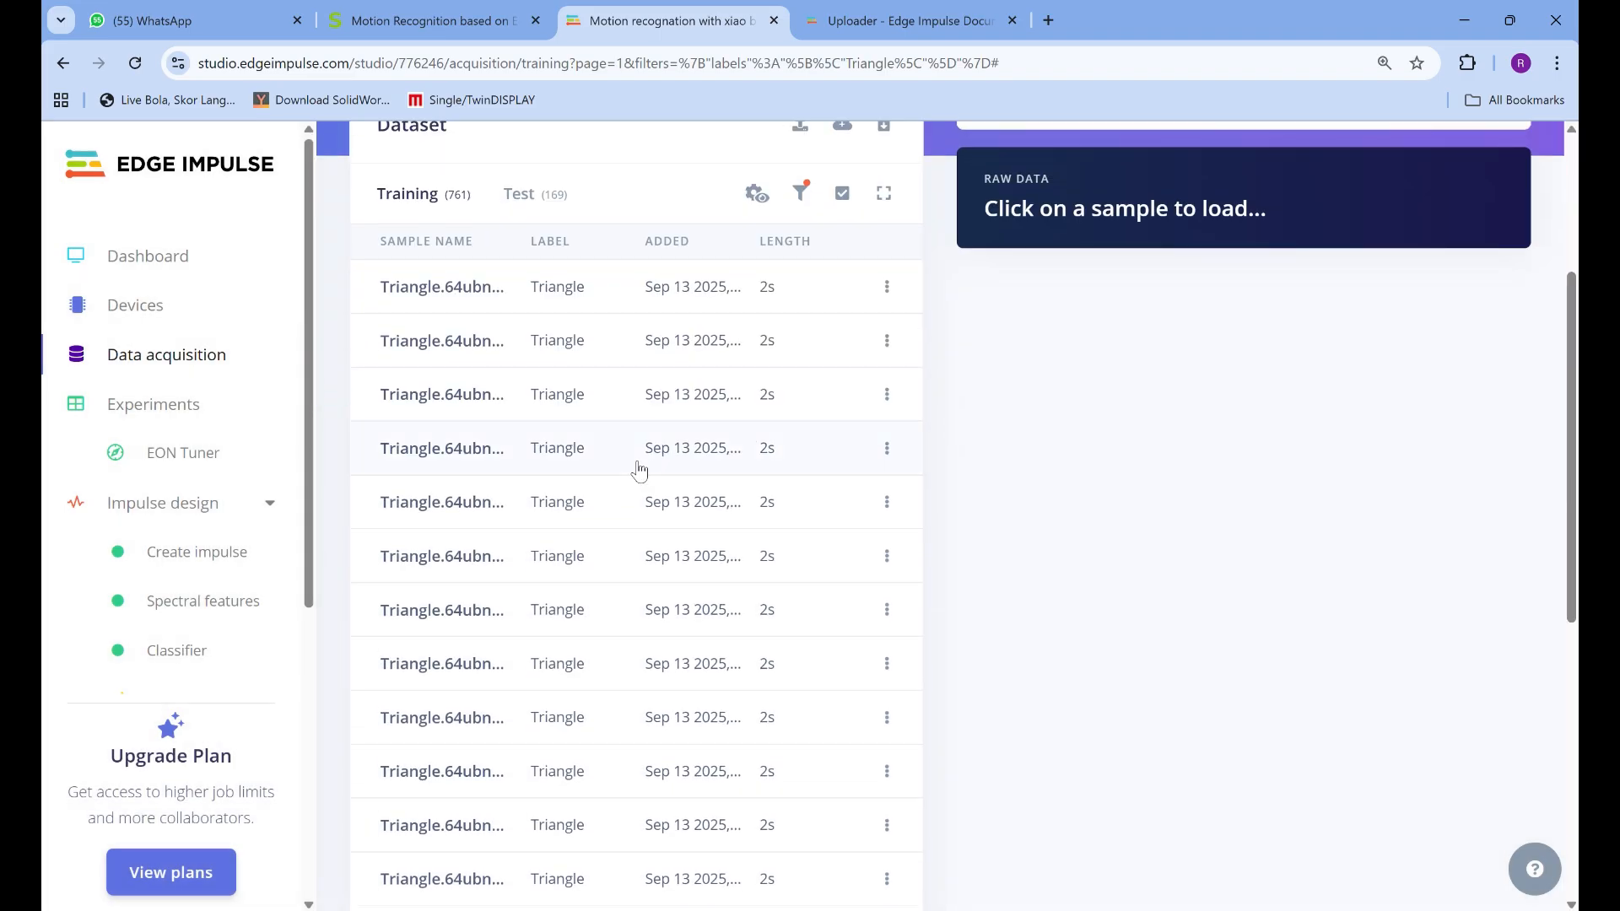
pyautogui.scroll(3, 639, 469)
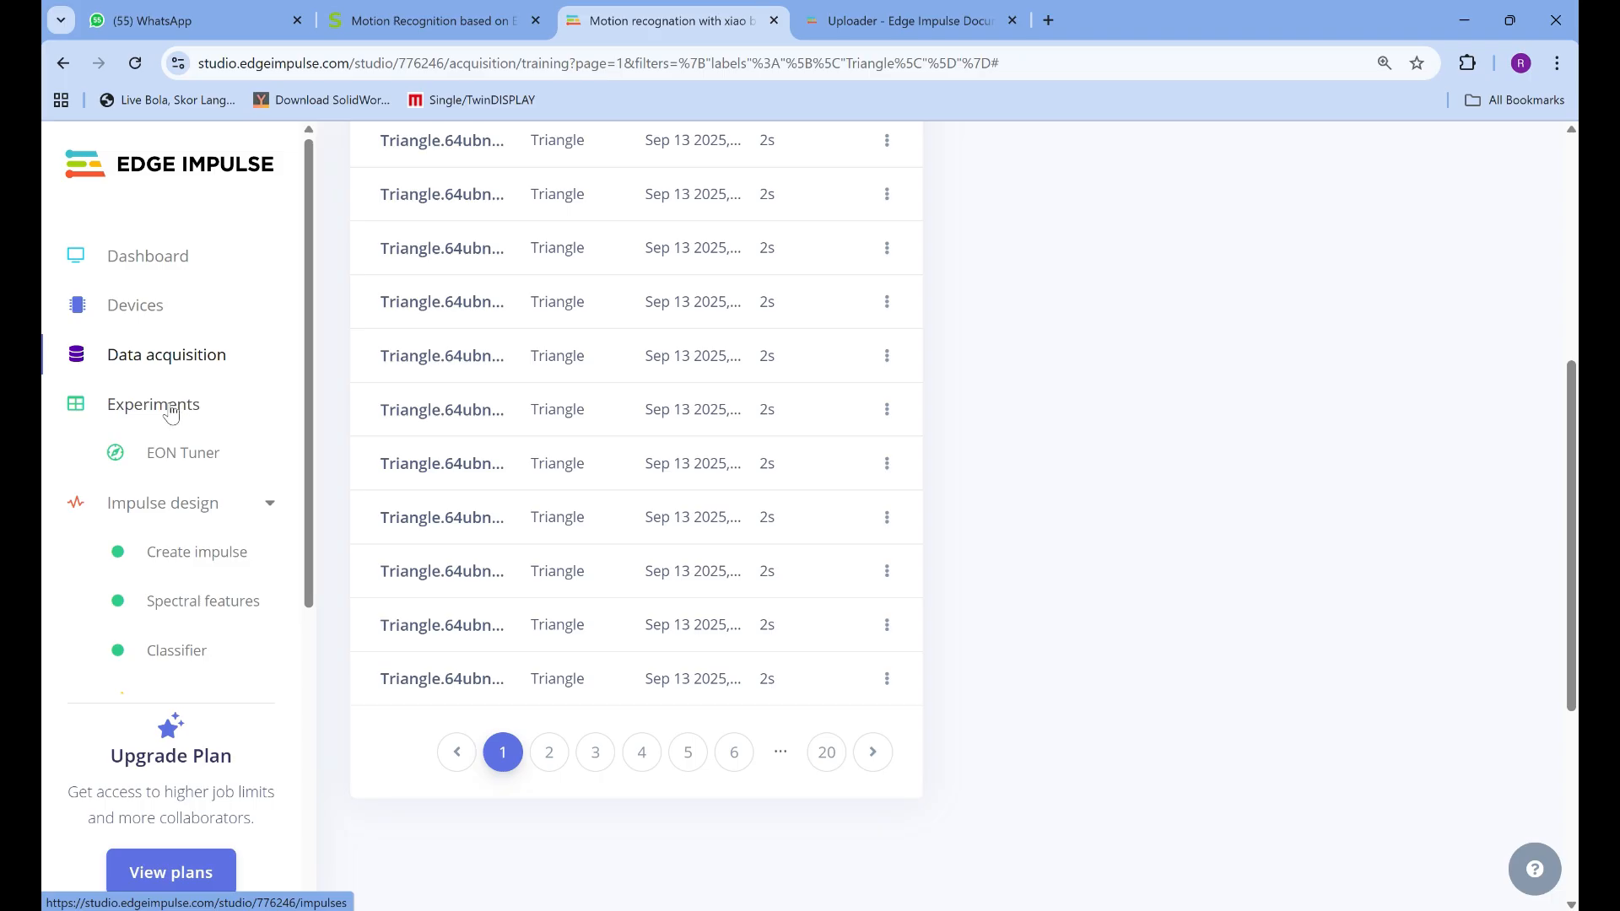
# Reload the Data acquisition page without the Triangle filter and look over the project's impulse design and deployment stages
pyautogui.click(108, 361)
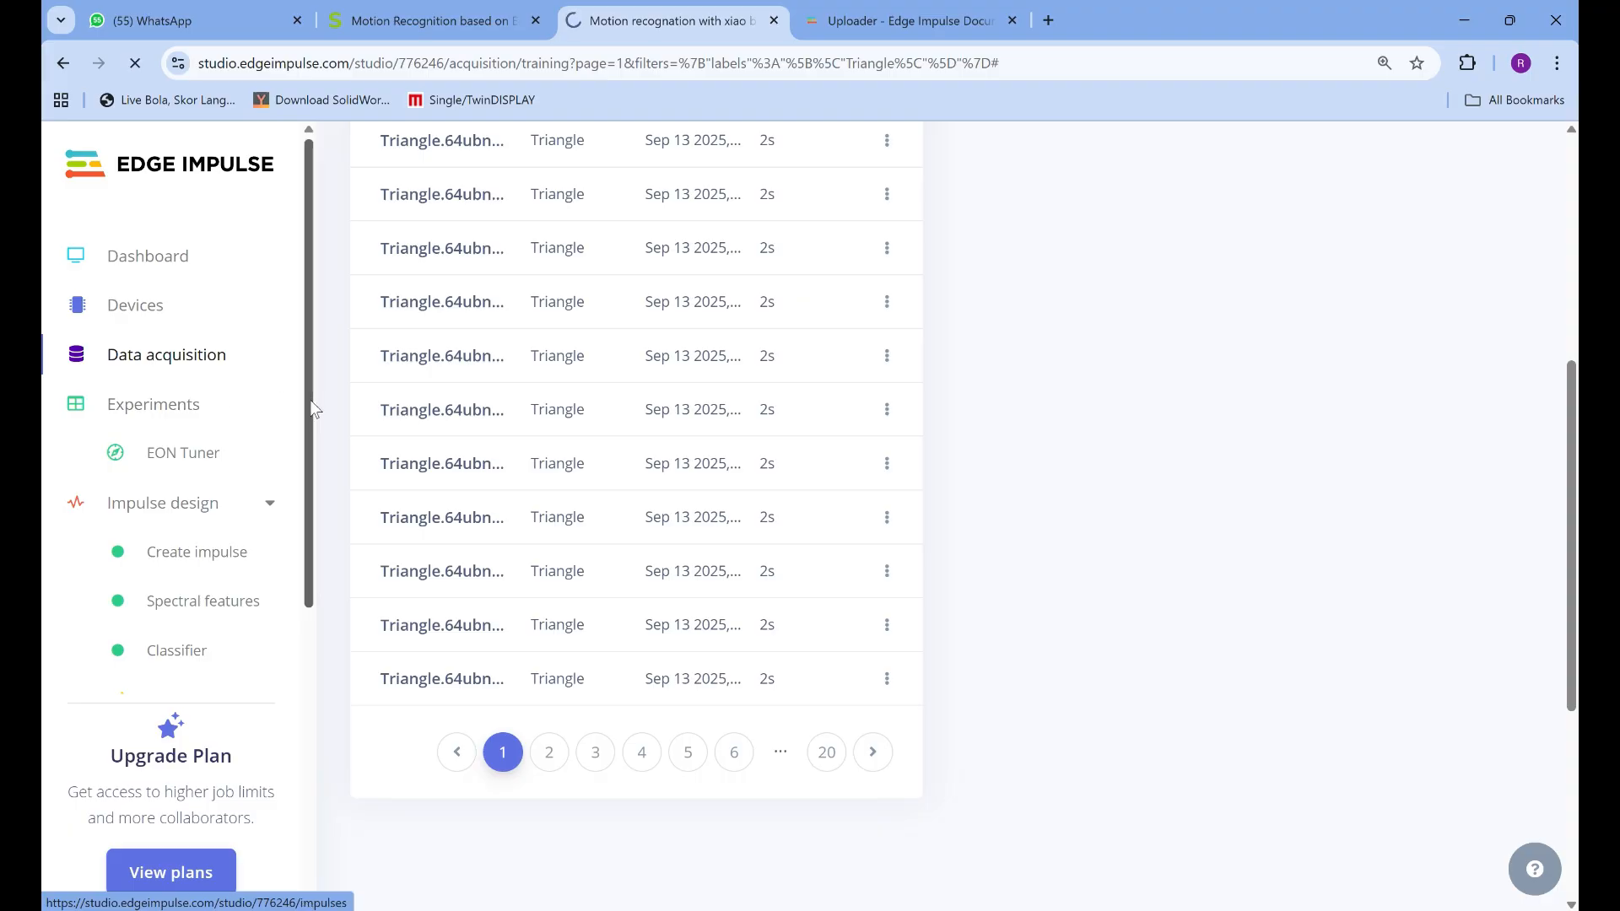
pyautogui.scroll(-5, 228, 456)
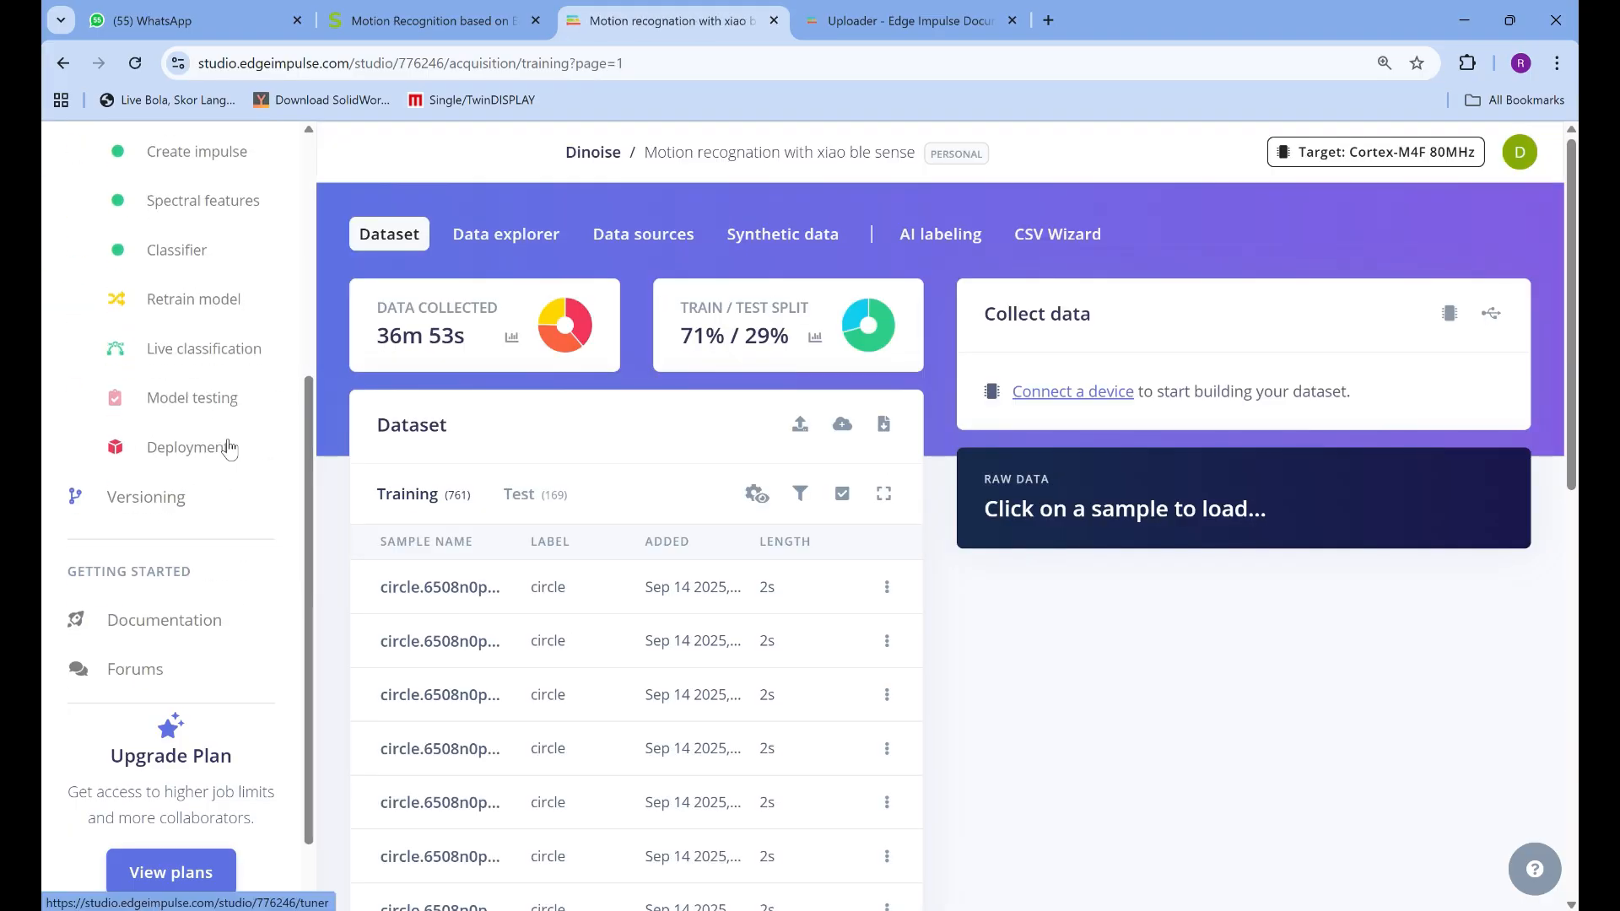
pyautogui.scroll(1, 230, 452)
pyautogui.scroll(-2, 228, 452)
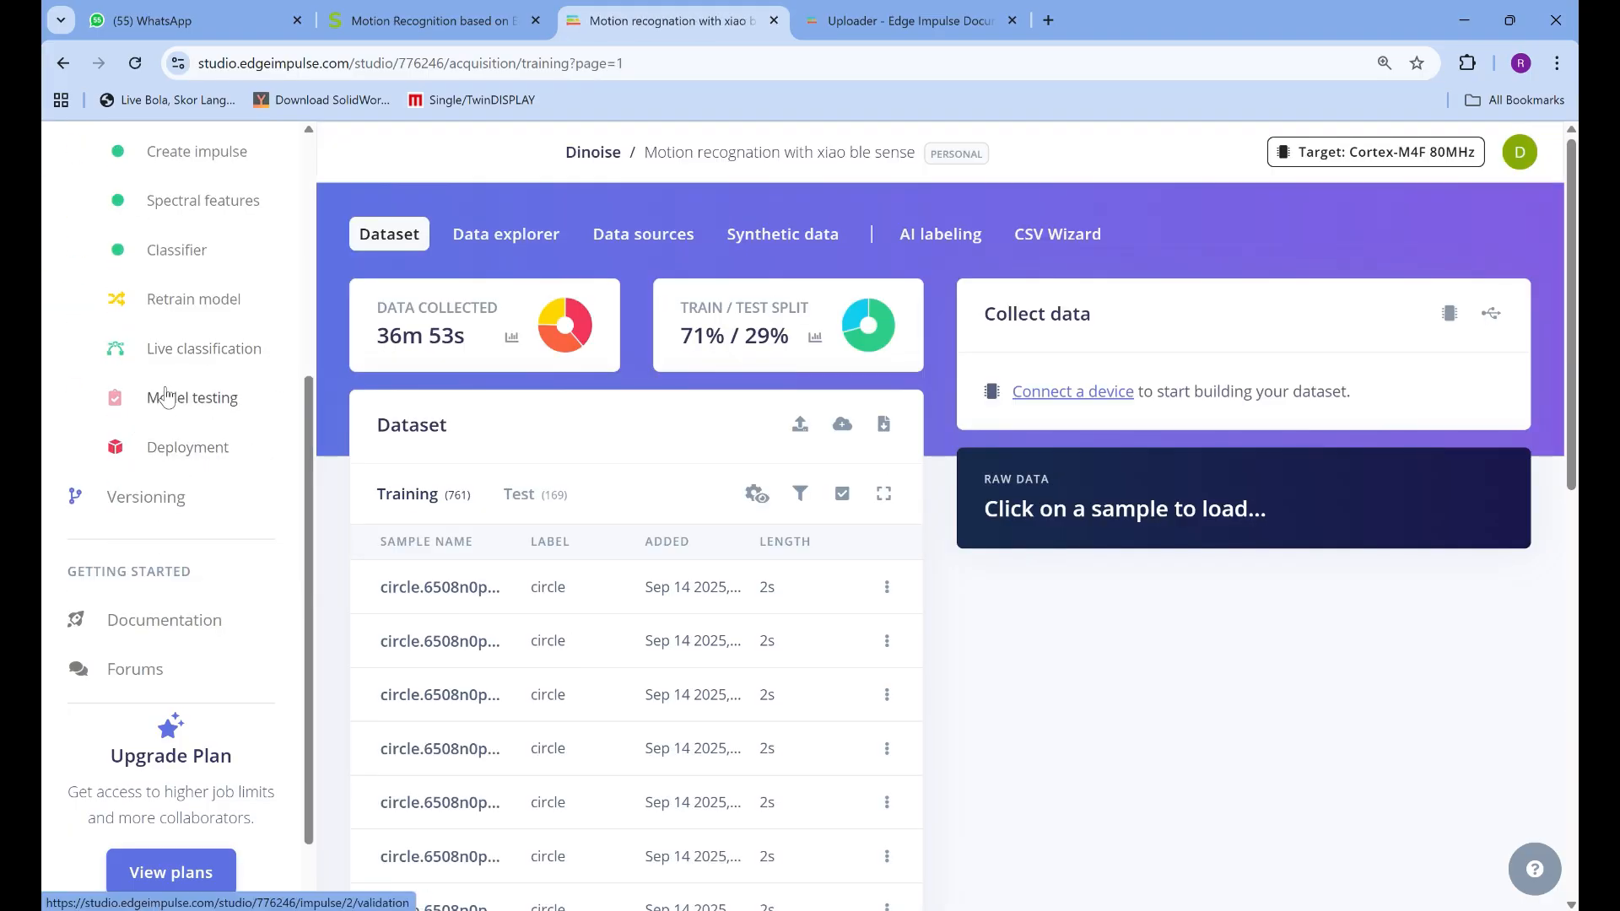
pyautogui.scroll(3, 166, 396)
pyautogui.scroll(3, 165, 402)
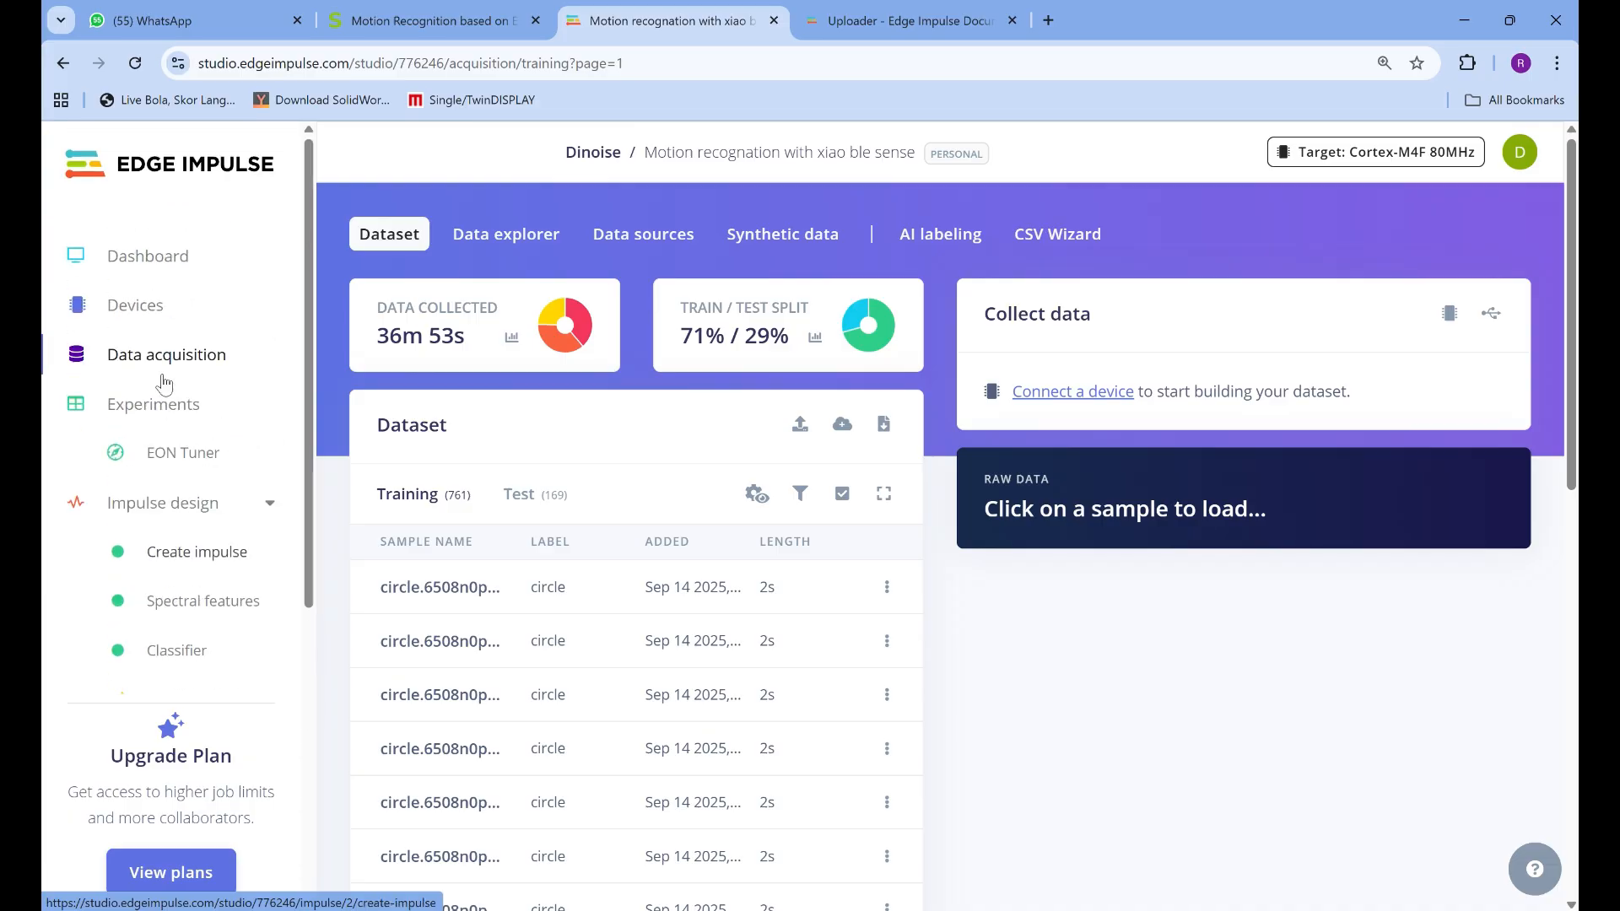
# Check the project's experiments list and examine the window settings and blocks of the Impulse #2 design
pyautogui.click(173, 421)
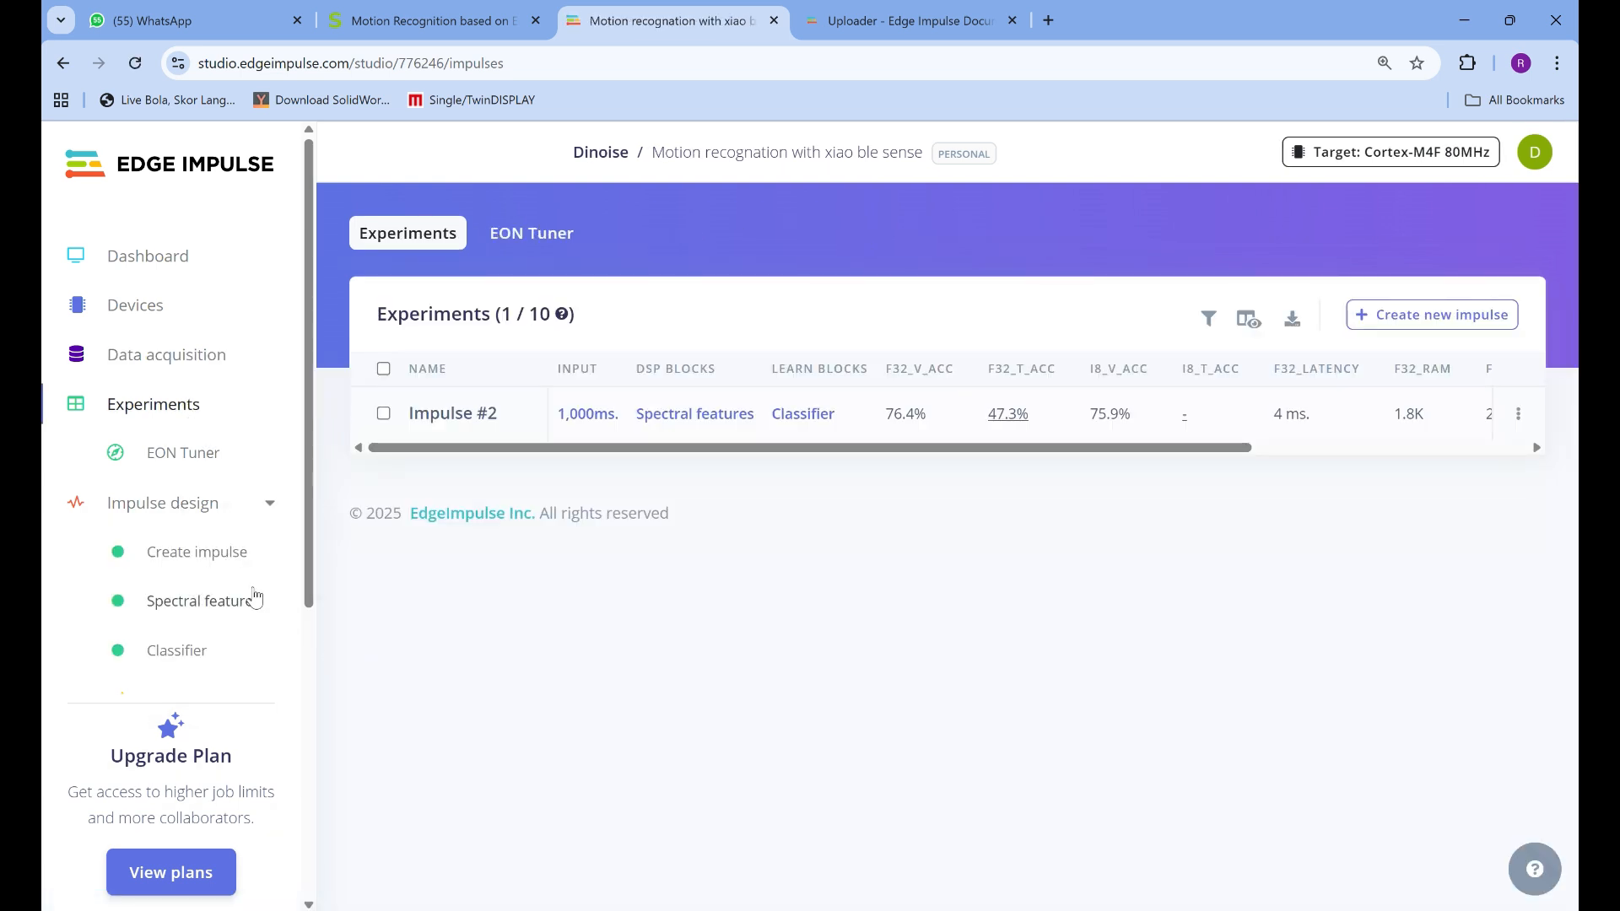
pyautogui.click(217, 558)
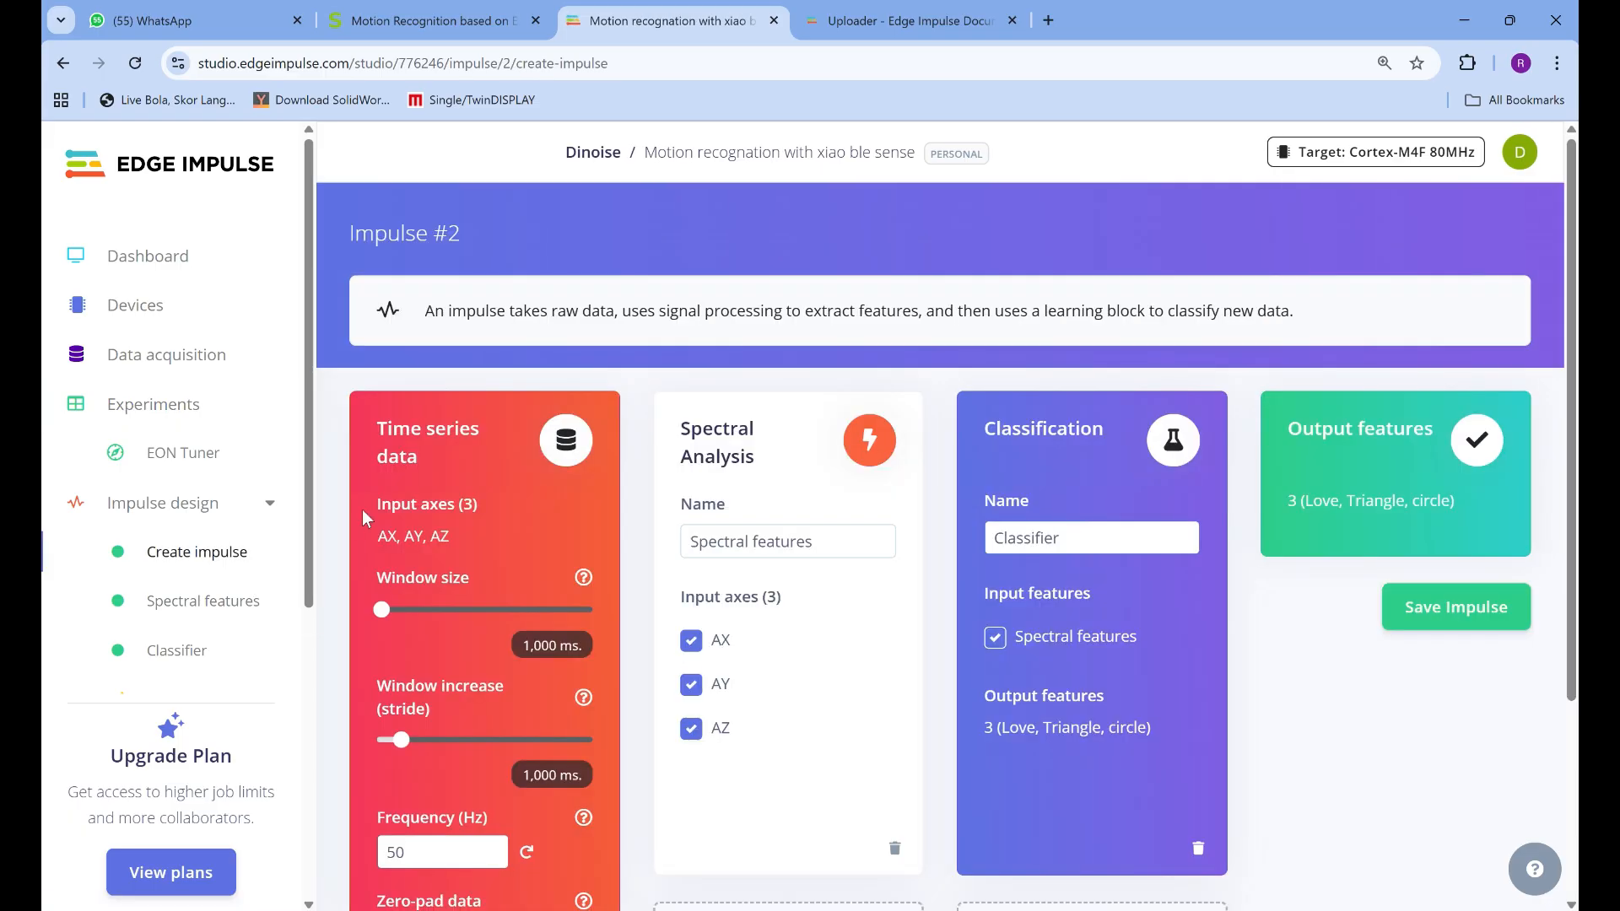
pyautogui.scroll(-2, 760, 456)
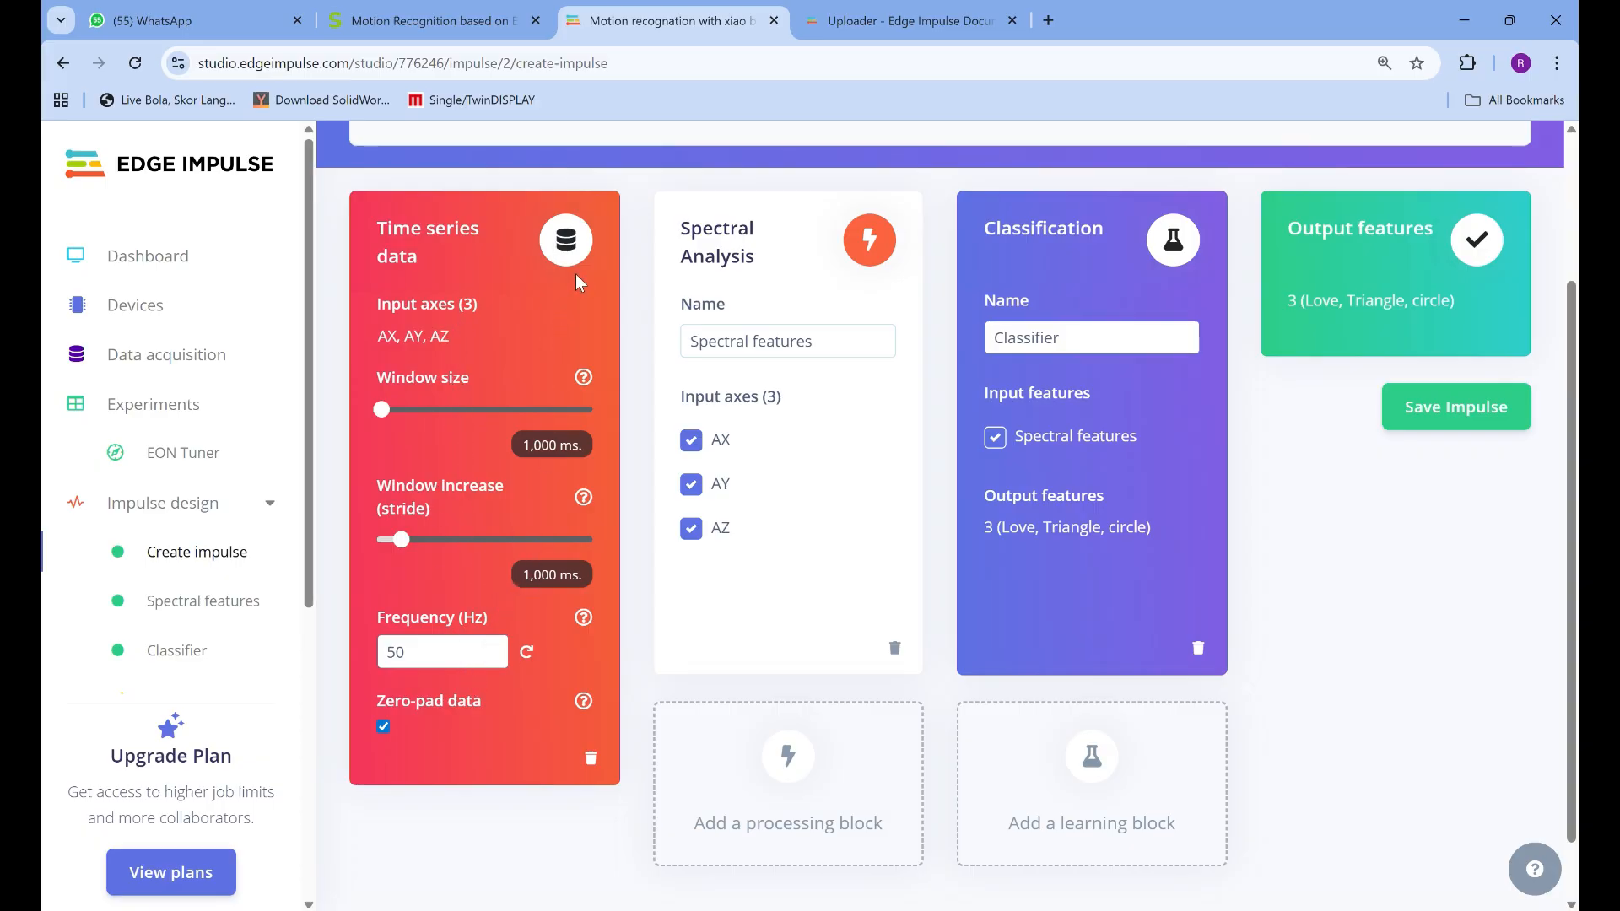
# Examine the processing blocks that can be added to the impulse, including Spectral Analysis, and leave the list
pyautogui.scroll(1, 814, 430)
pyautogui.scroll(-2, 852, 382)
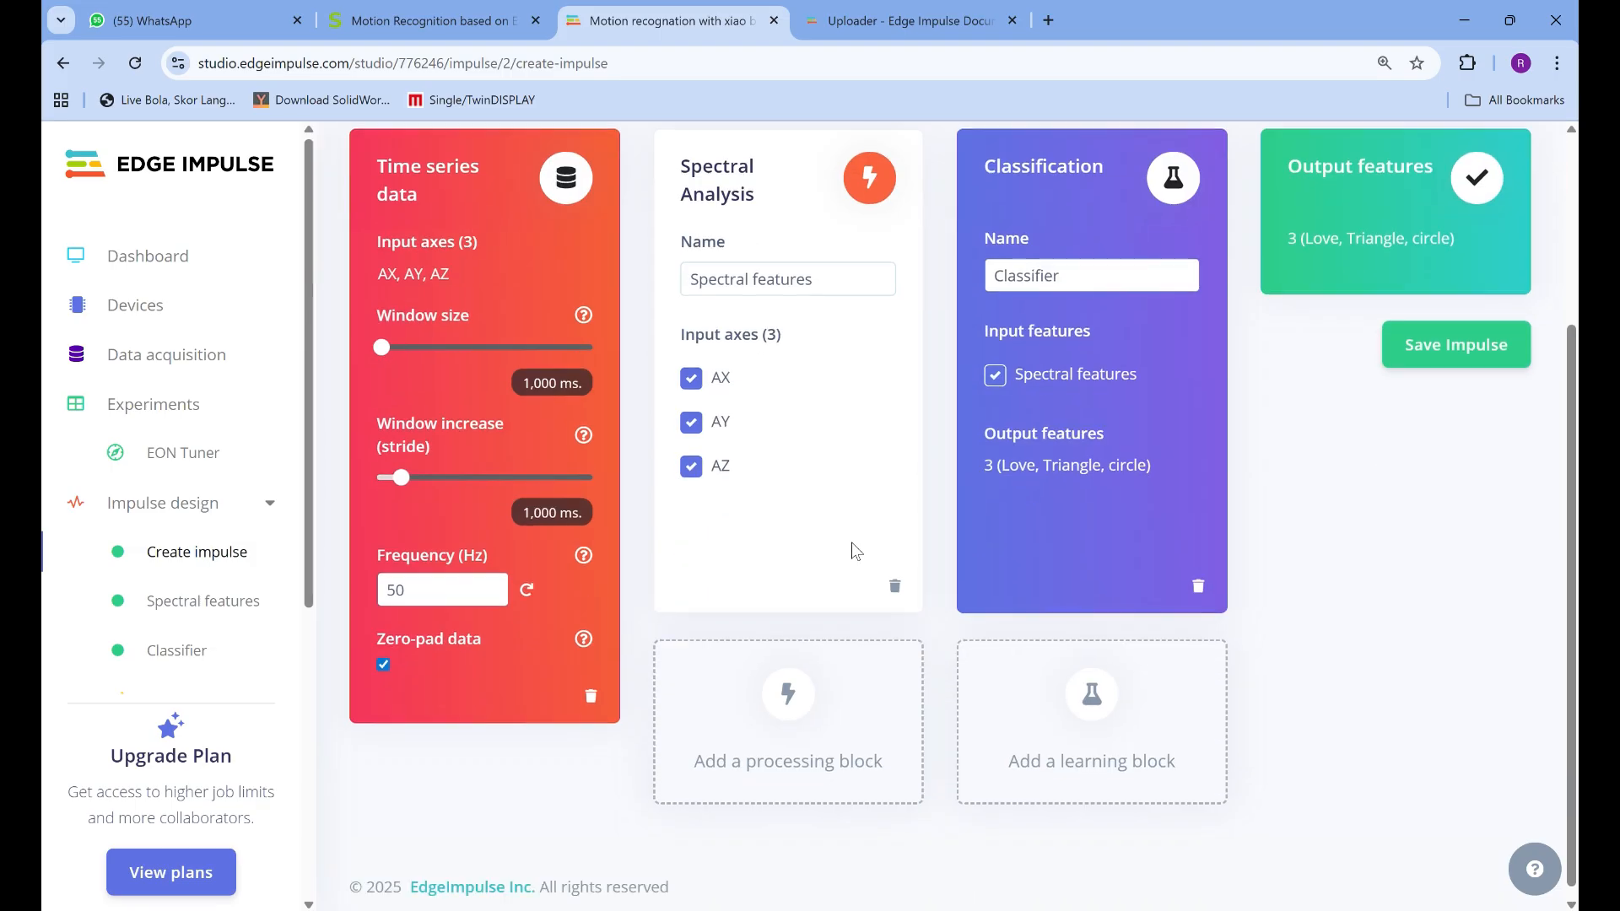
pyautogui.click(796, 690)
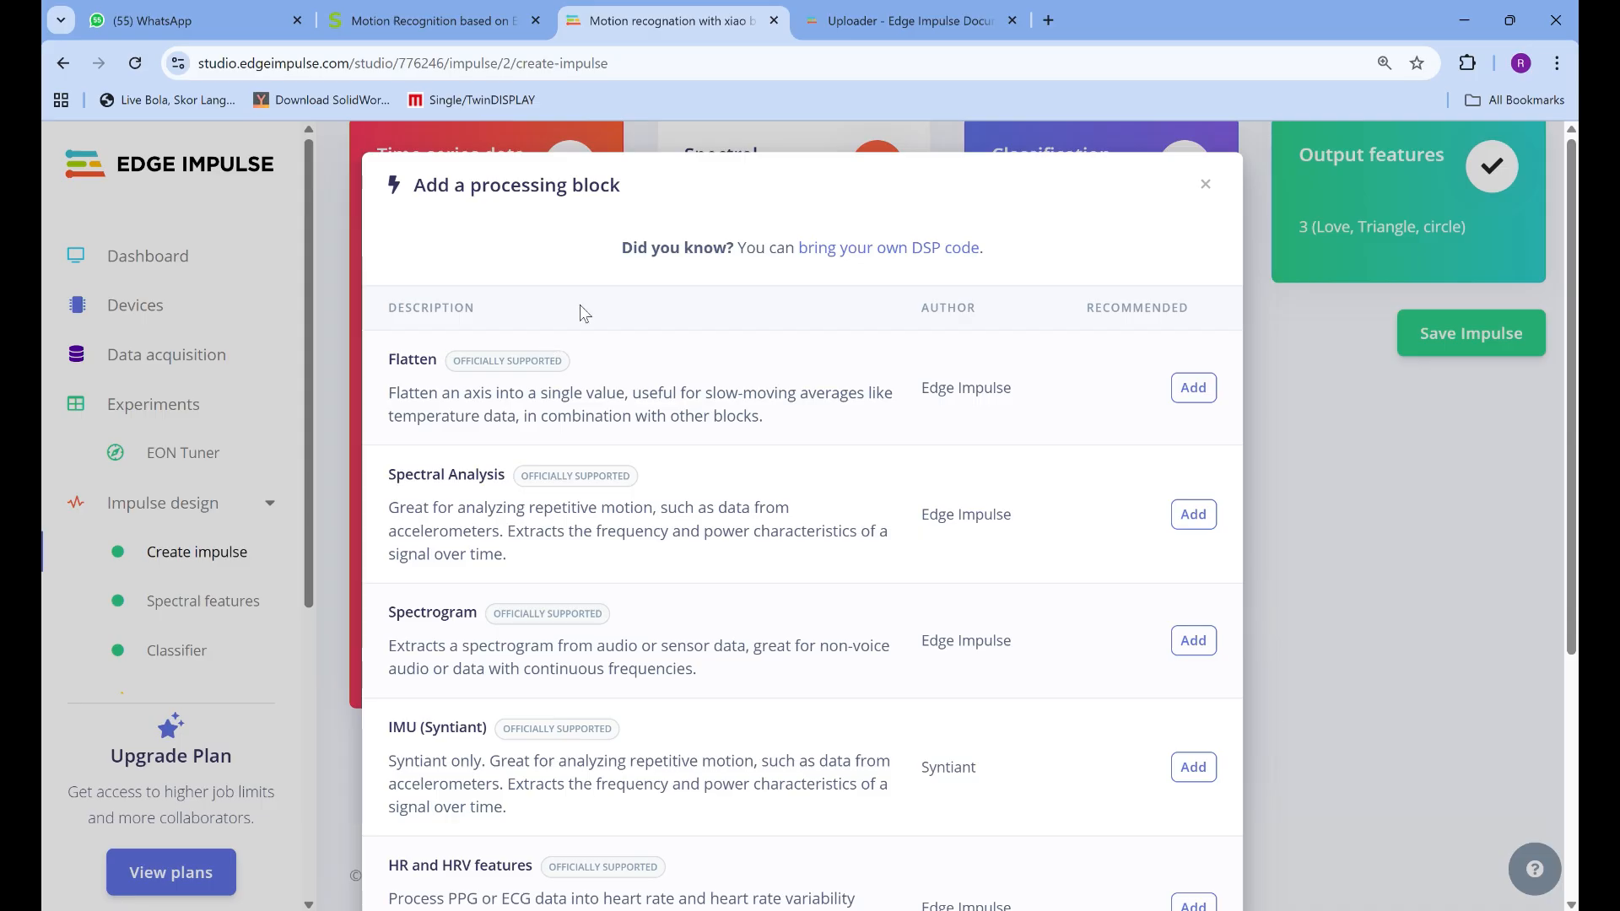
pyautogui.scroll(-2, 581, 313)
pyautogui.scroll(1, 557, 371)
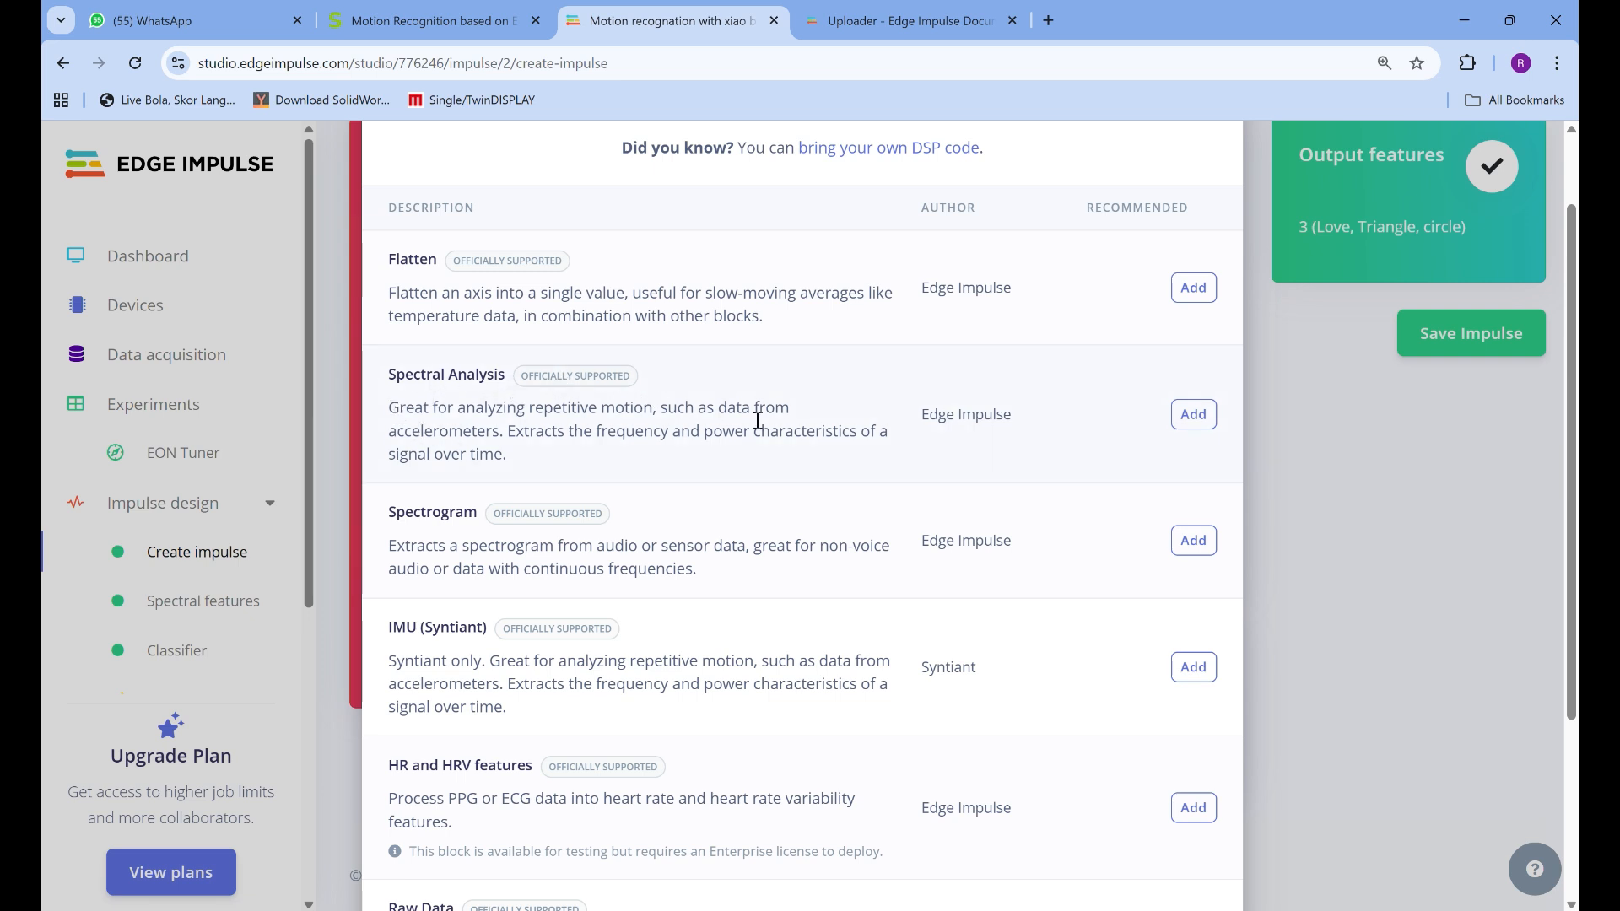
pyautogui.click(1192, 422)
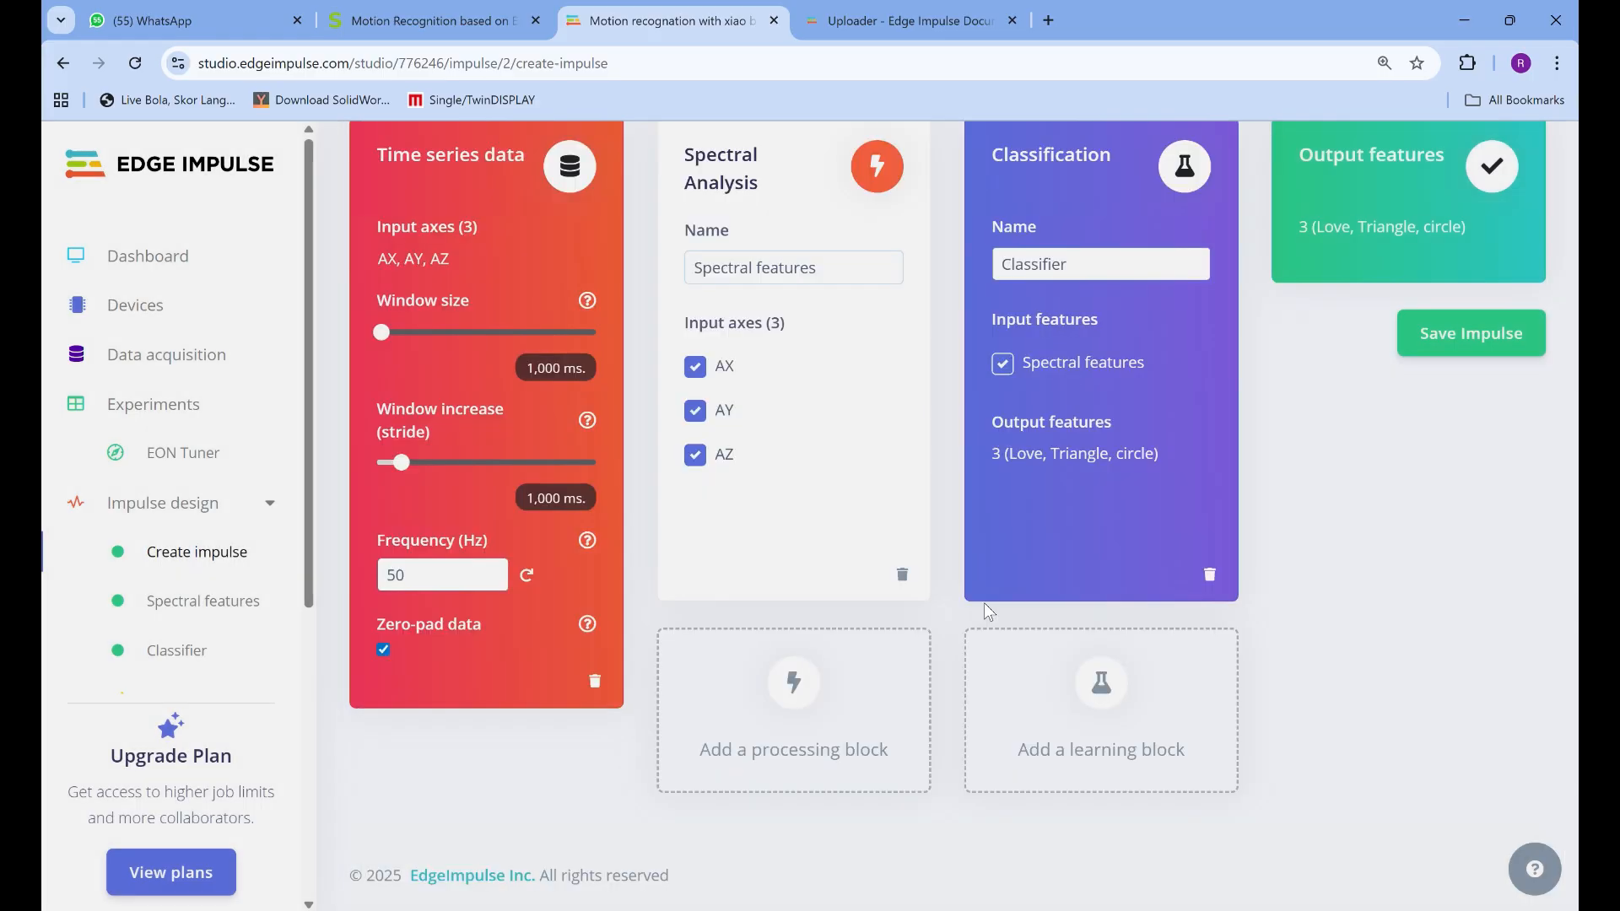
# Review the Spectral Analysis, Classification and output features blocks of Impulse #2, then save the impulse
pyautogui.scroll(1, 759, 464)
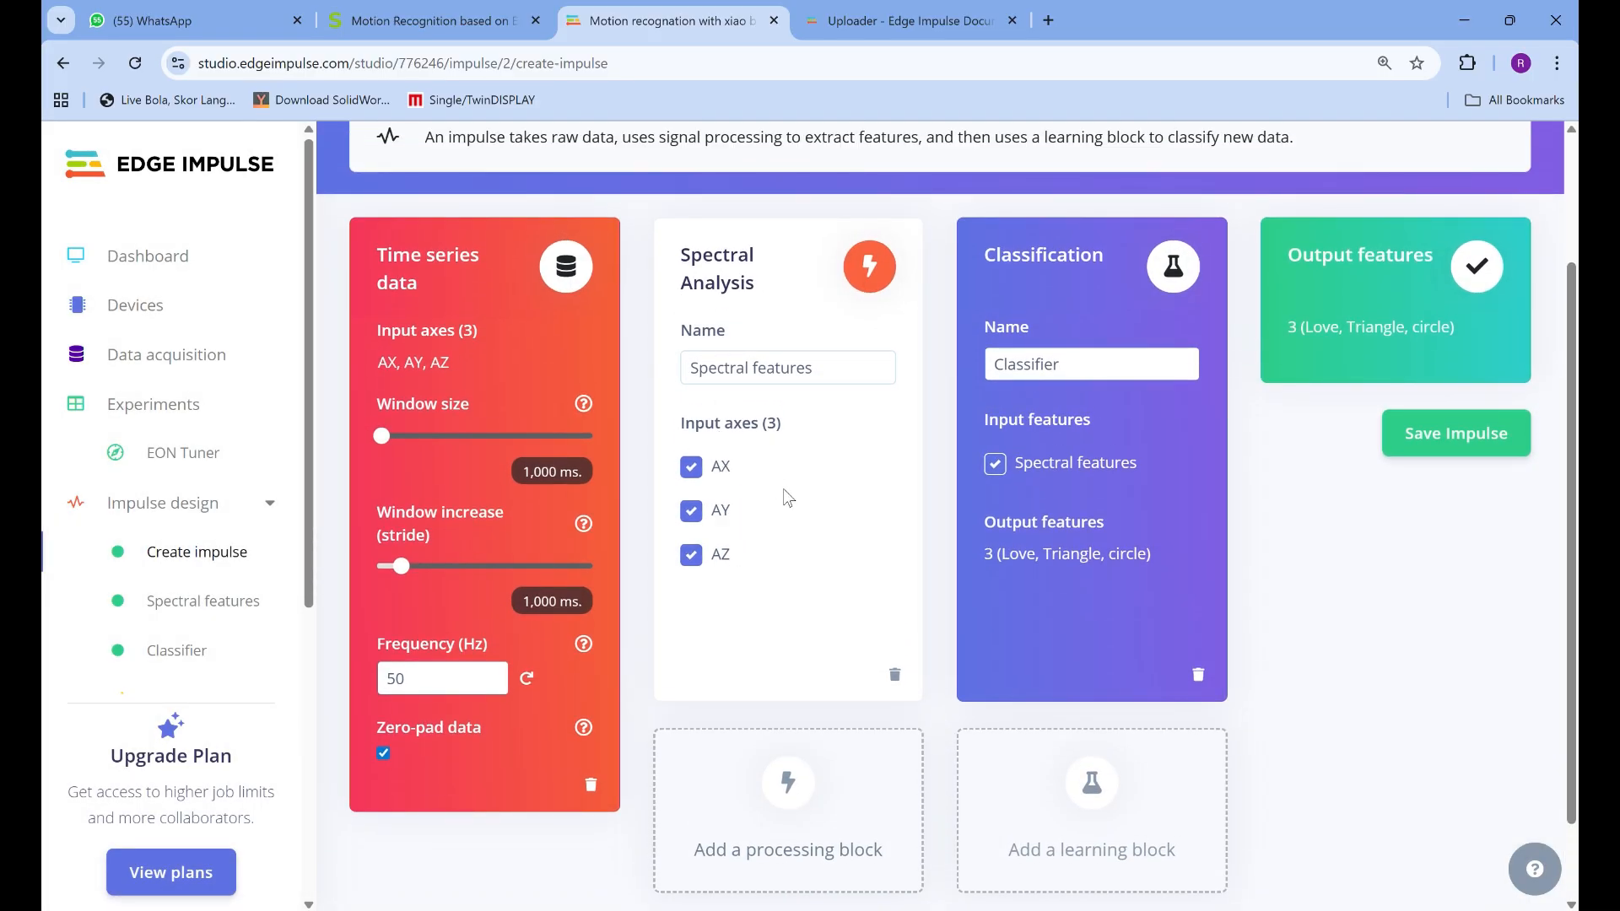
pyautogui.scroll(-1, 1116, 663)
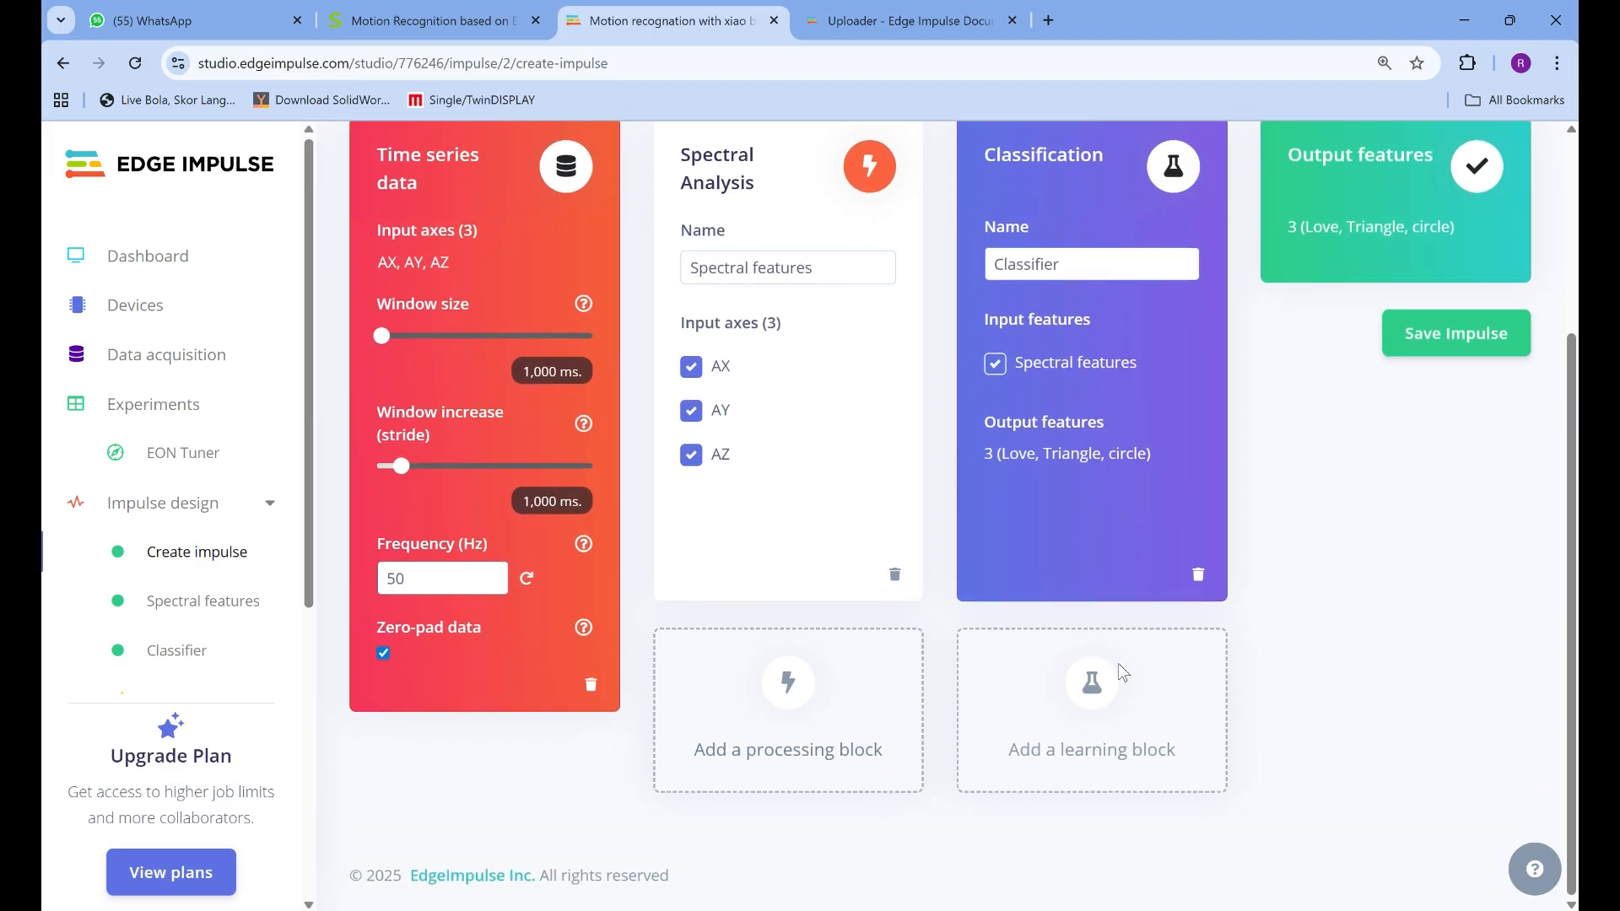
pyautogui.scroll(2, 1073, 352)
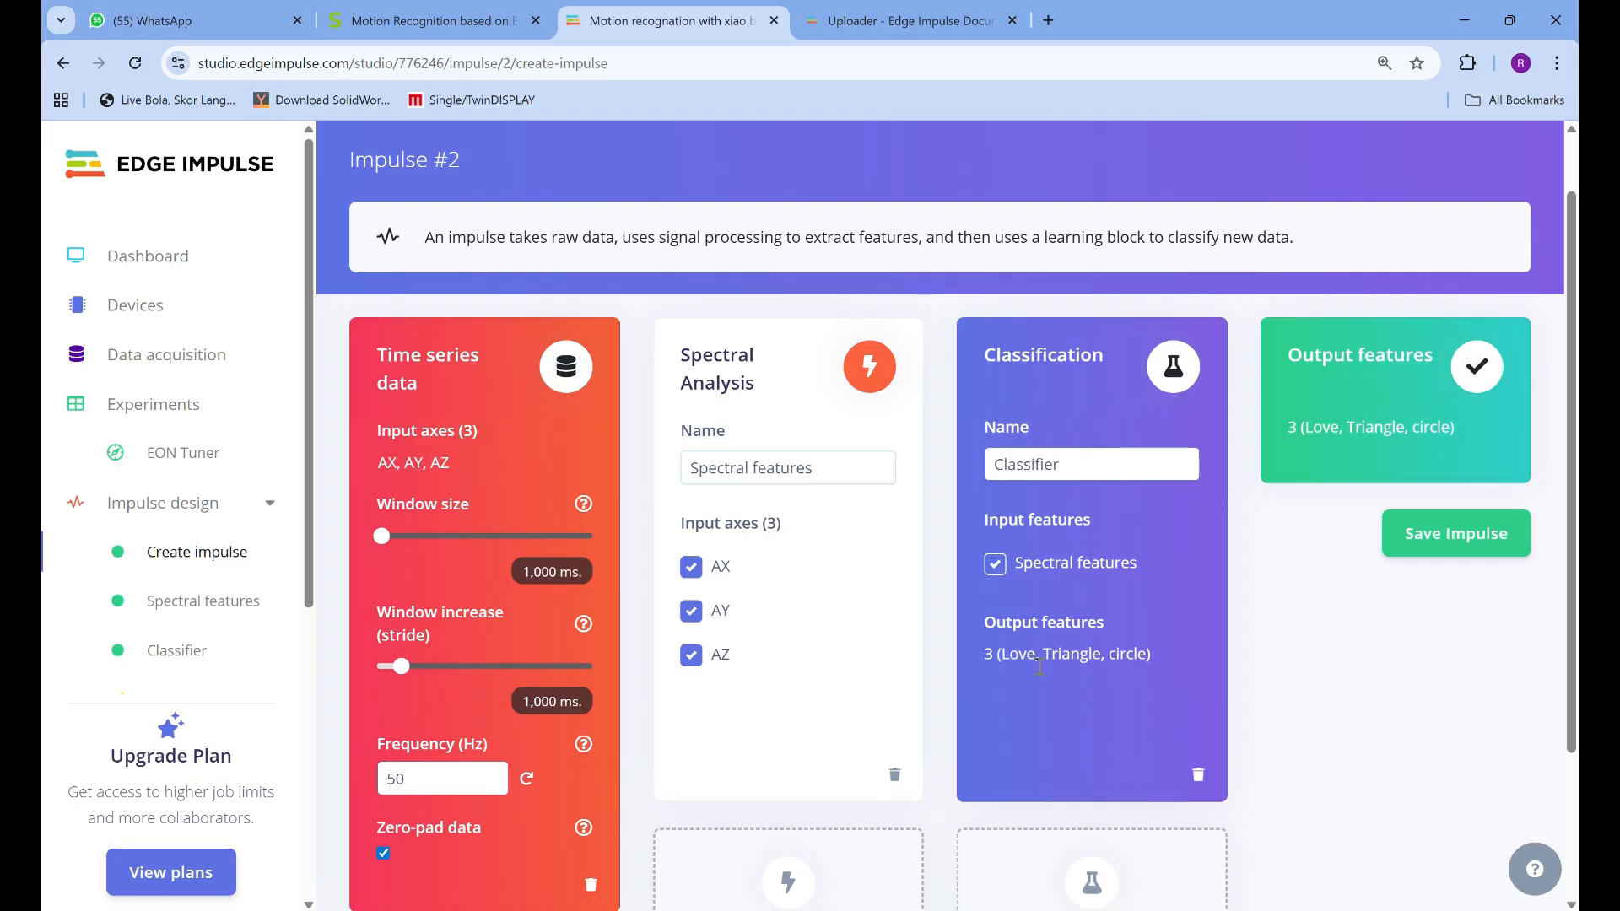
pyautogui.scroll(-2, 1171, 578)
pyautogui.scroll(3, 1096, 599)
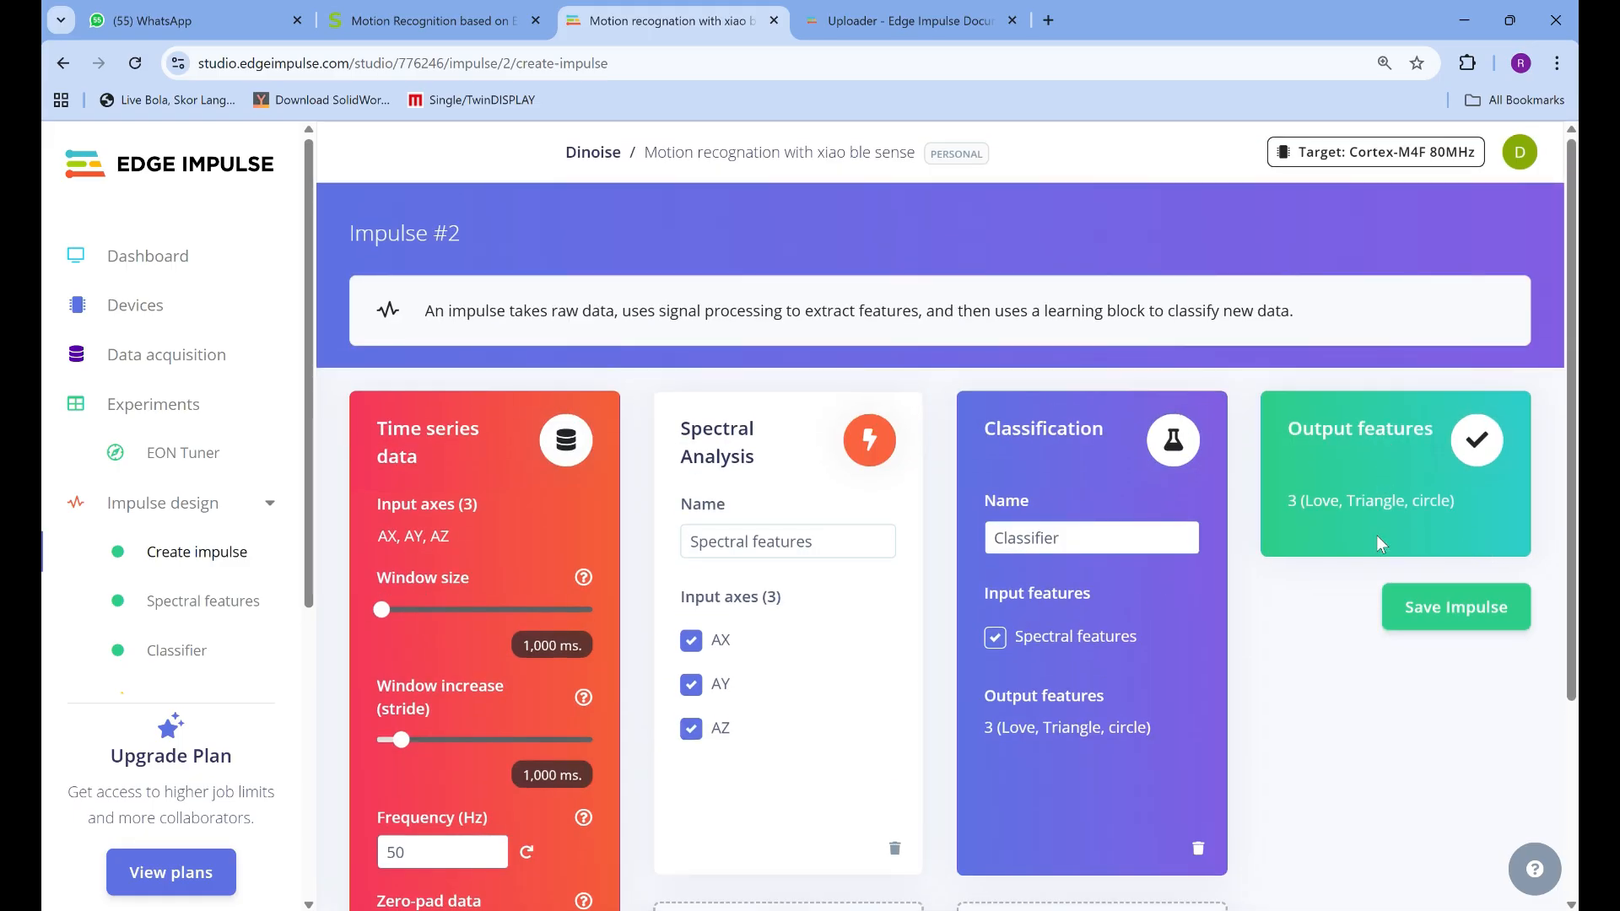
pyautogui.click(1424, 626)
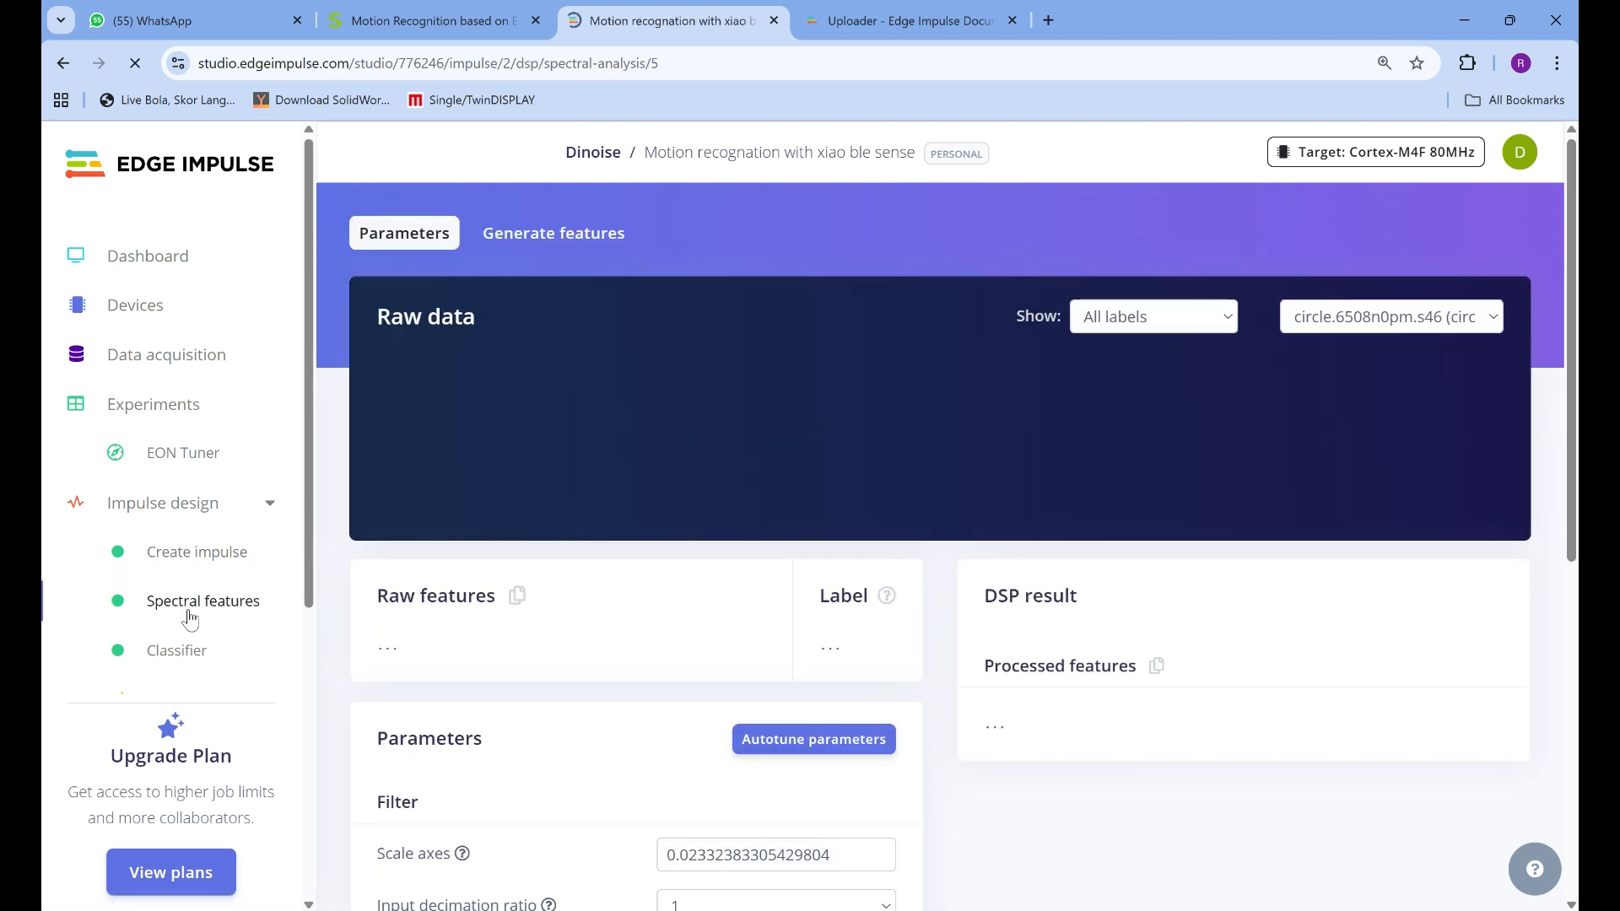
# On the Spectral features page, shift the raw data window to start at about 400 ms and examine the filter and FFT parameters
pyautogui.scroll(-1, 527, 439)
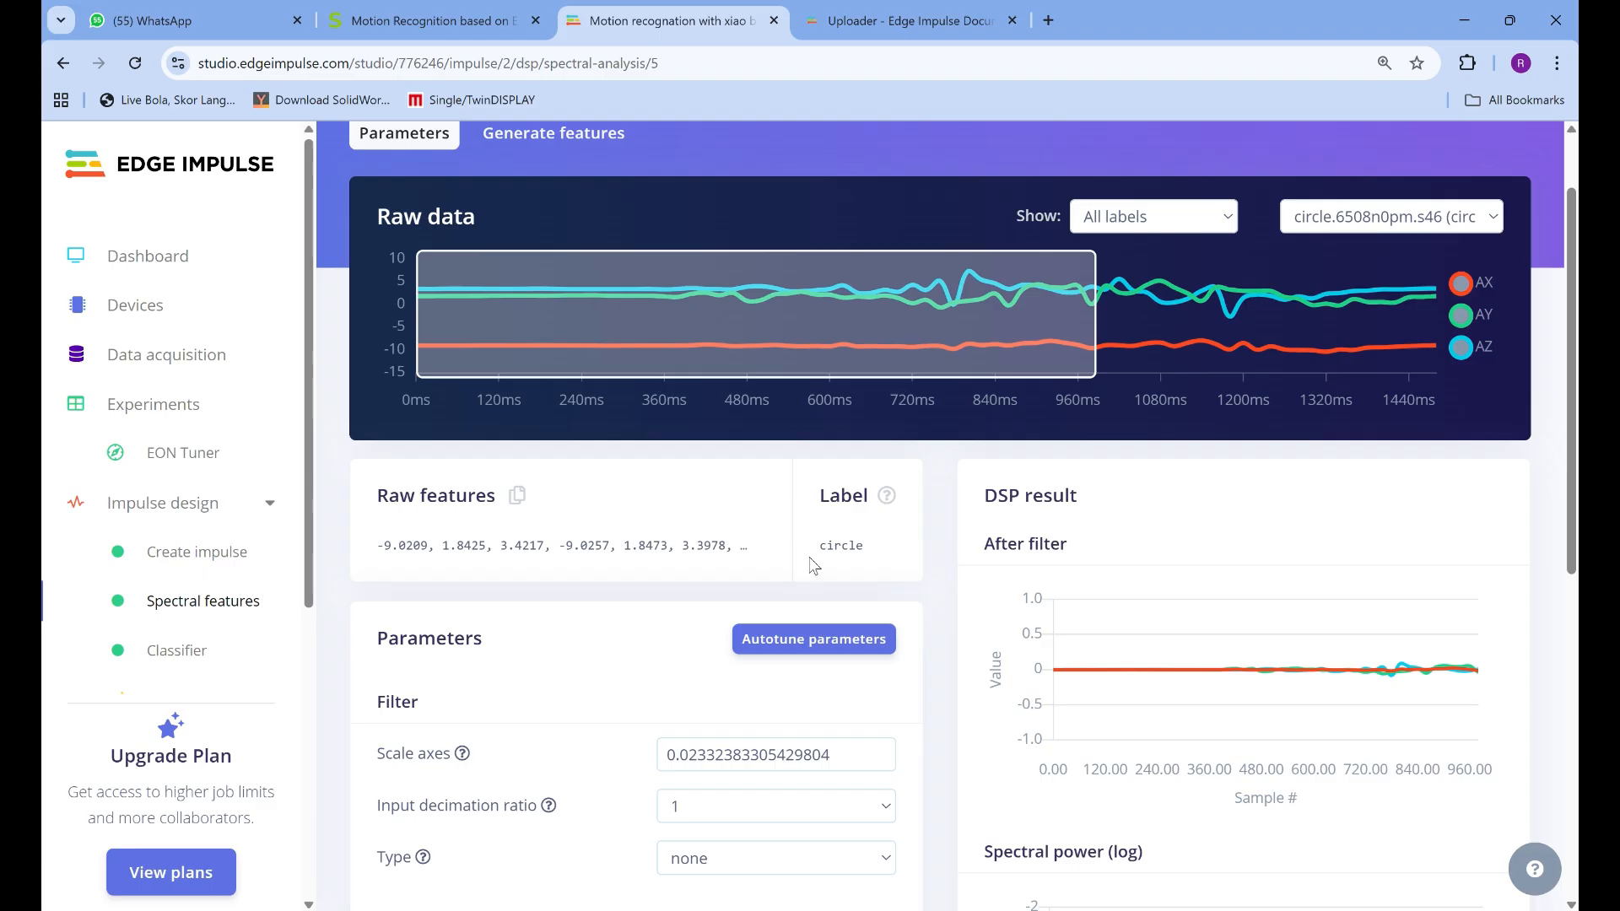
pyautogui.scroll(-2, 780, 498)
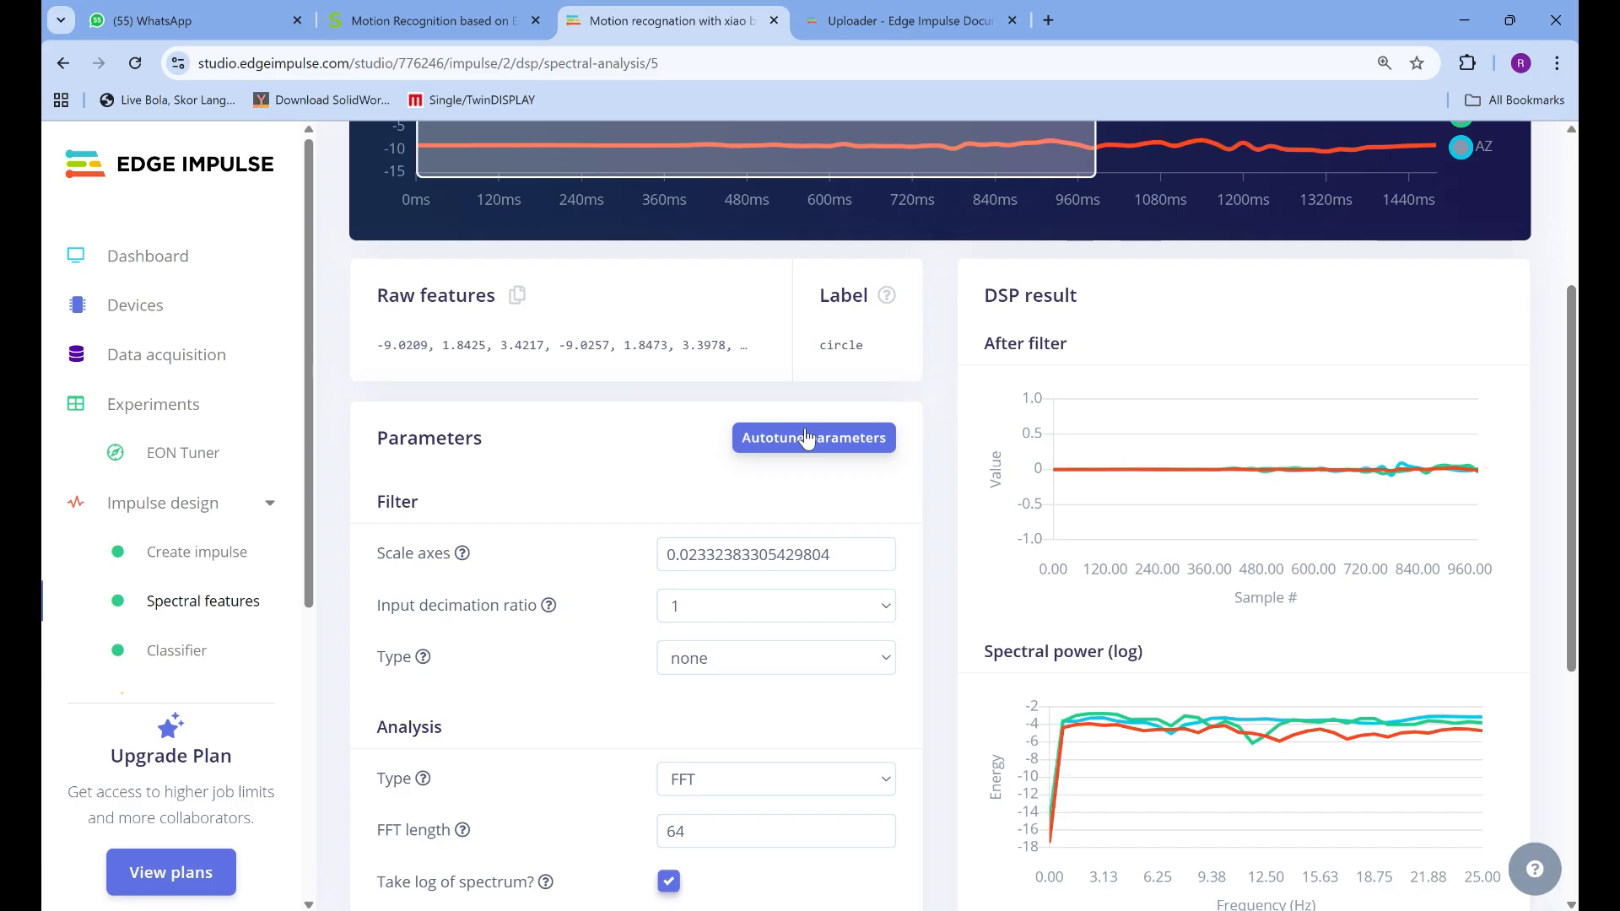
pyautogui.scroll(4, 806, 424)
pyautogui.moveTo(807, 426); pyautogui.dragTo(1085, 428)
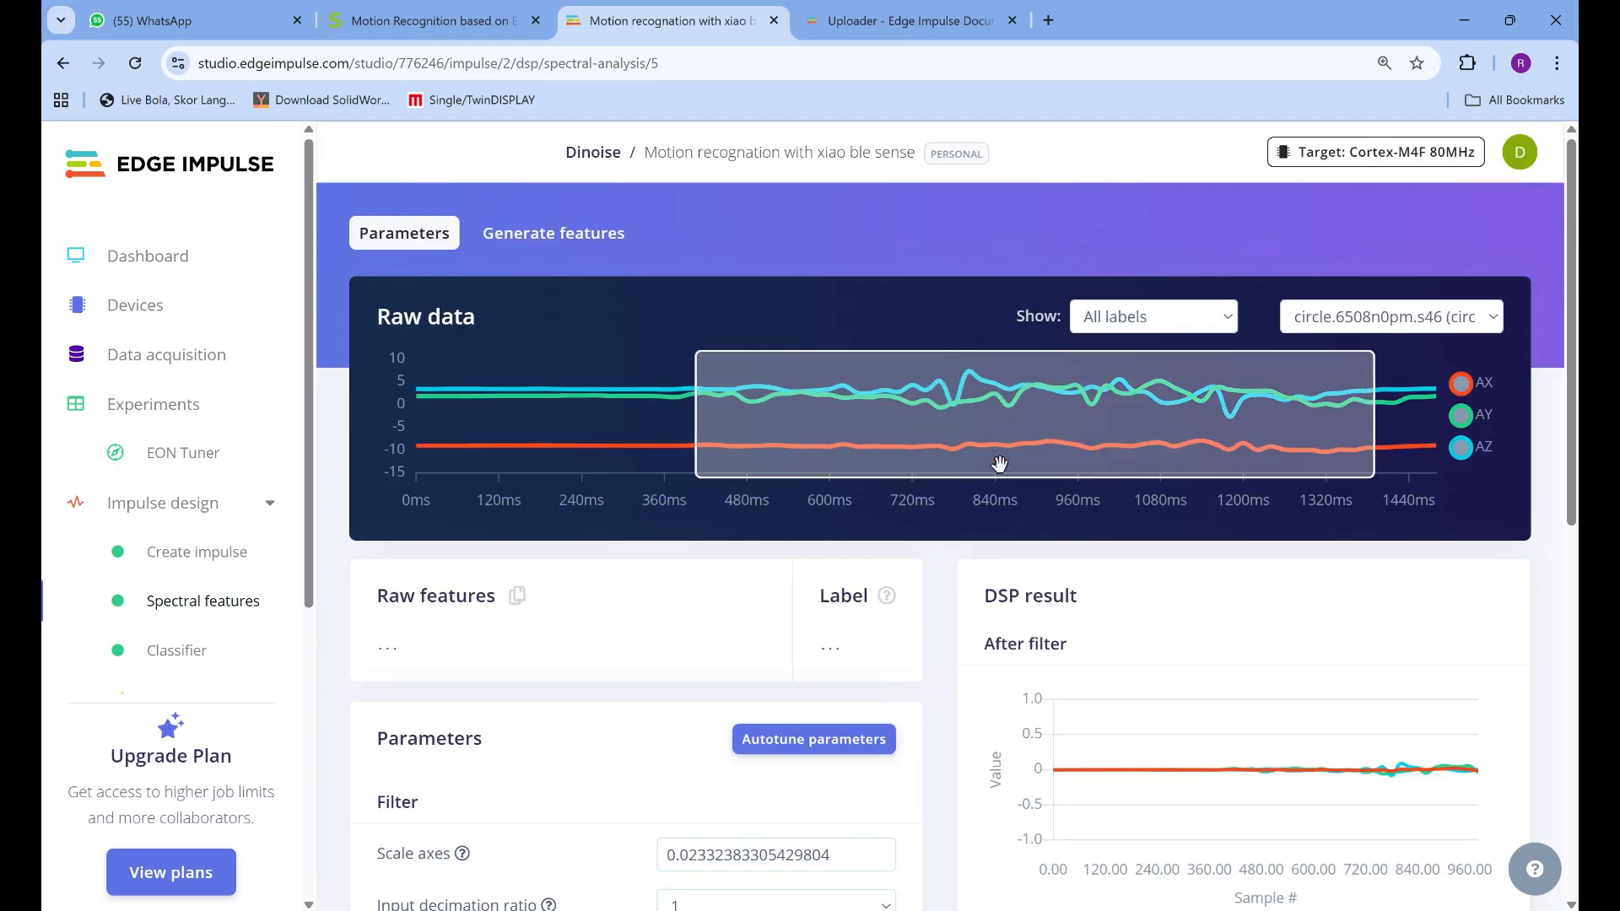
pyautogui.scroll(-4, 806, 474)
pyautogui.scroll(-2, 835, 497)
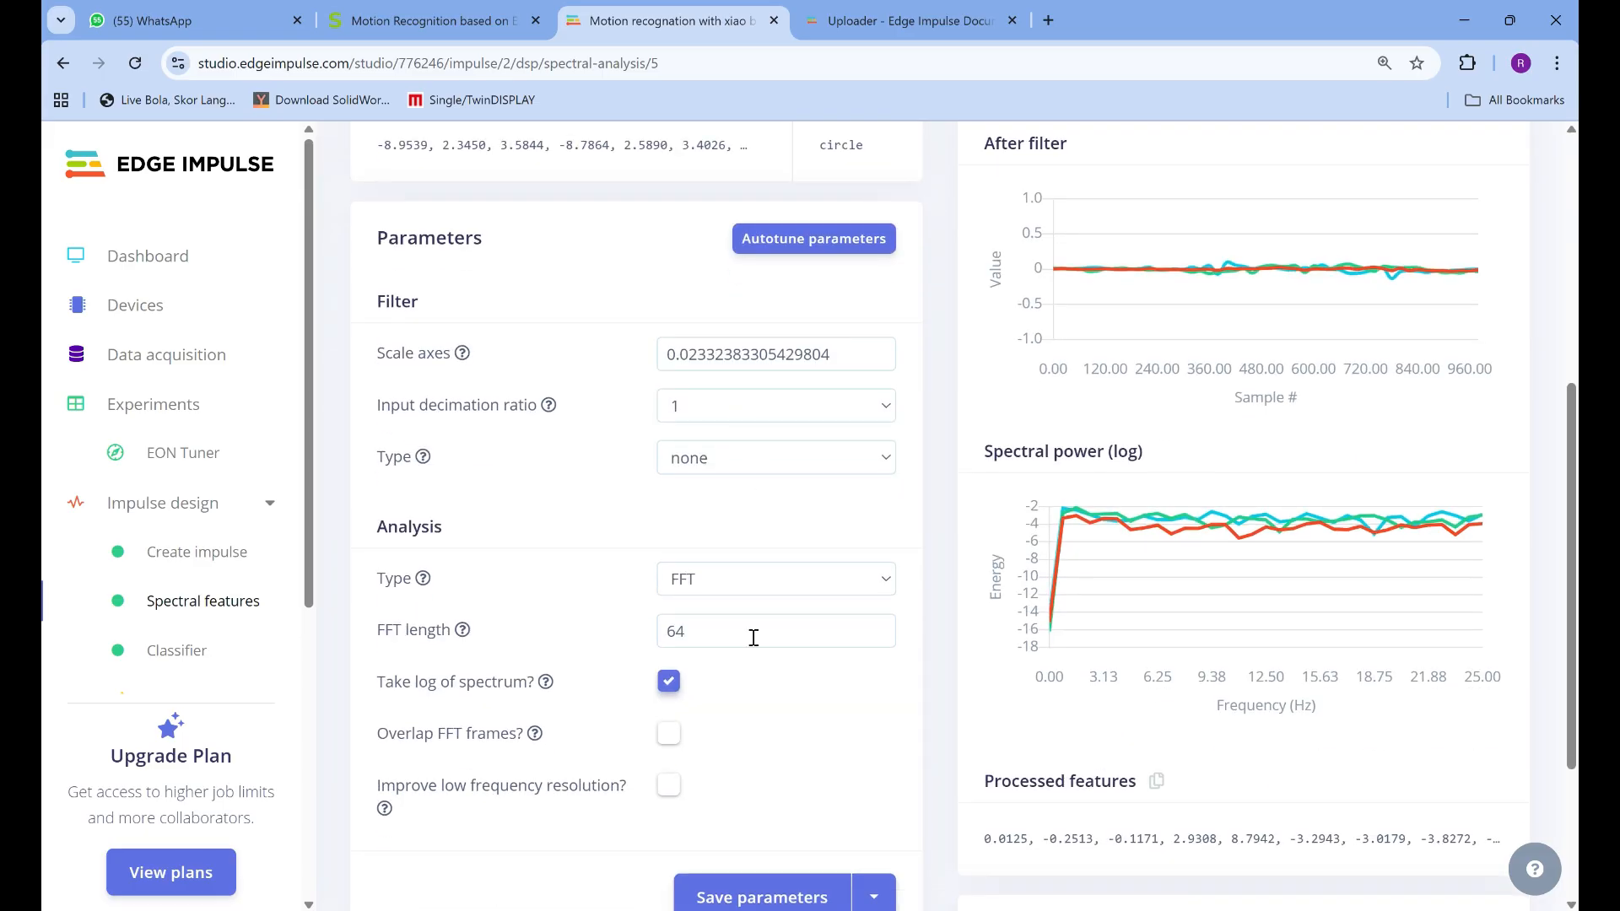
pyautogui.scroll(-2, 772, 742)
pyautogui.scroll(5, 752, 624)
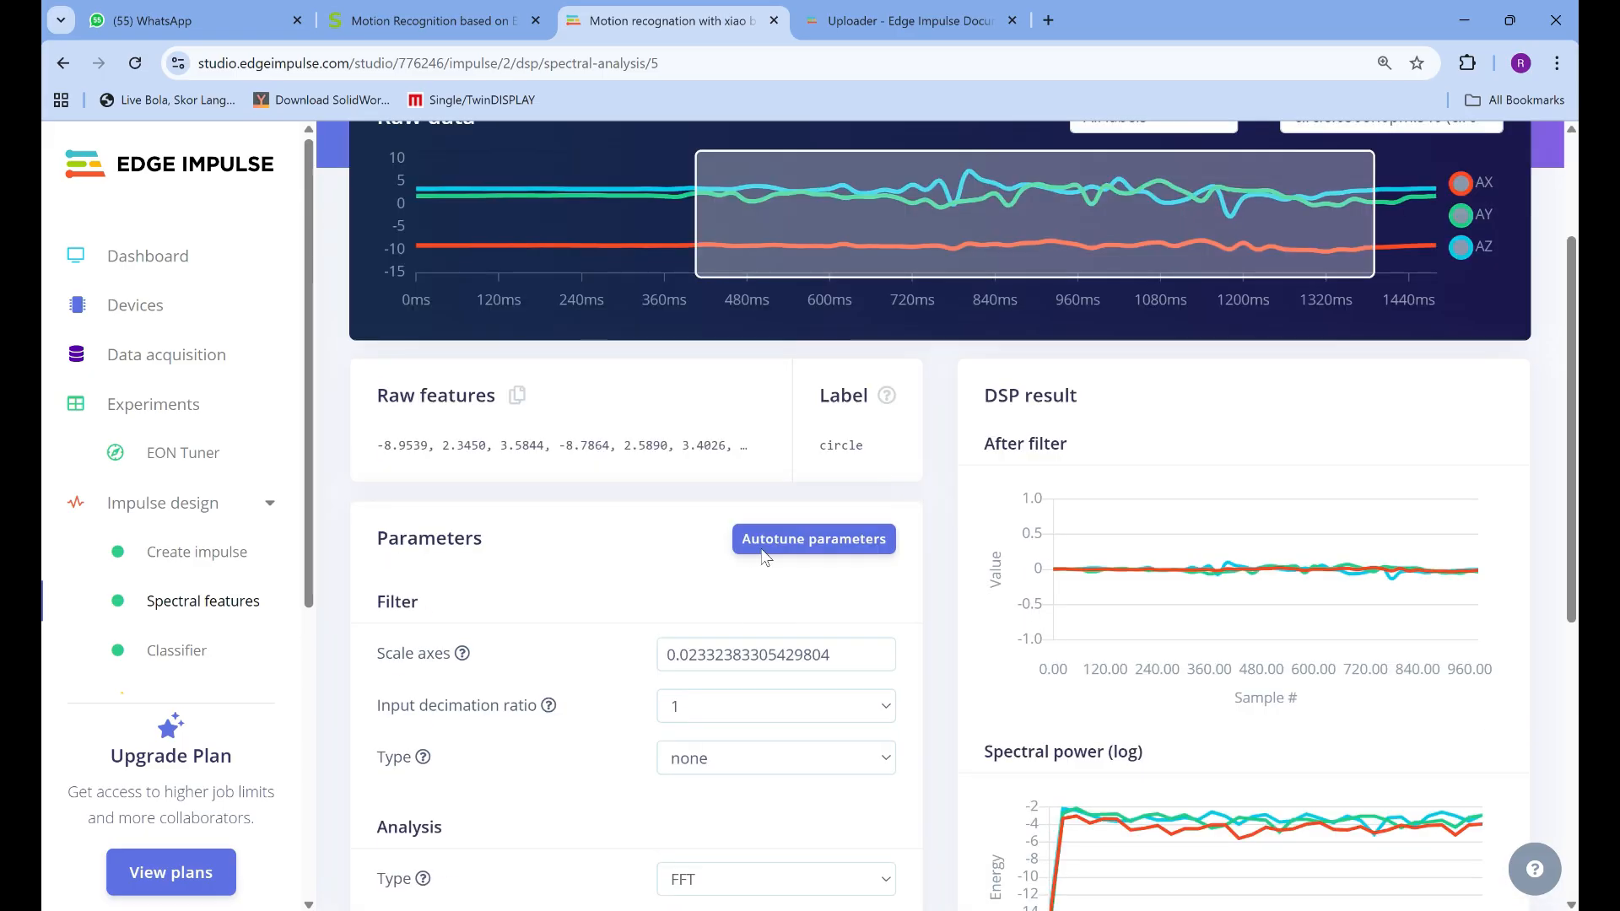
# Autotune the spectral feature parameters and review the autotune output and the filter and analysis settings
pyautogui.click(768, 538)
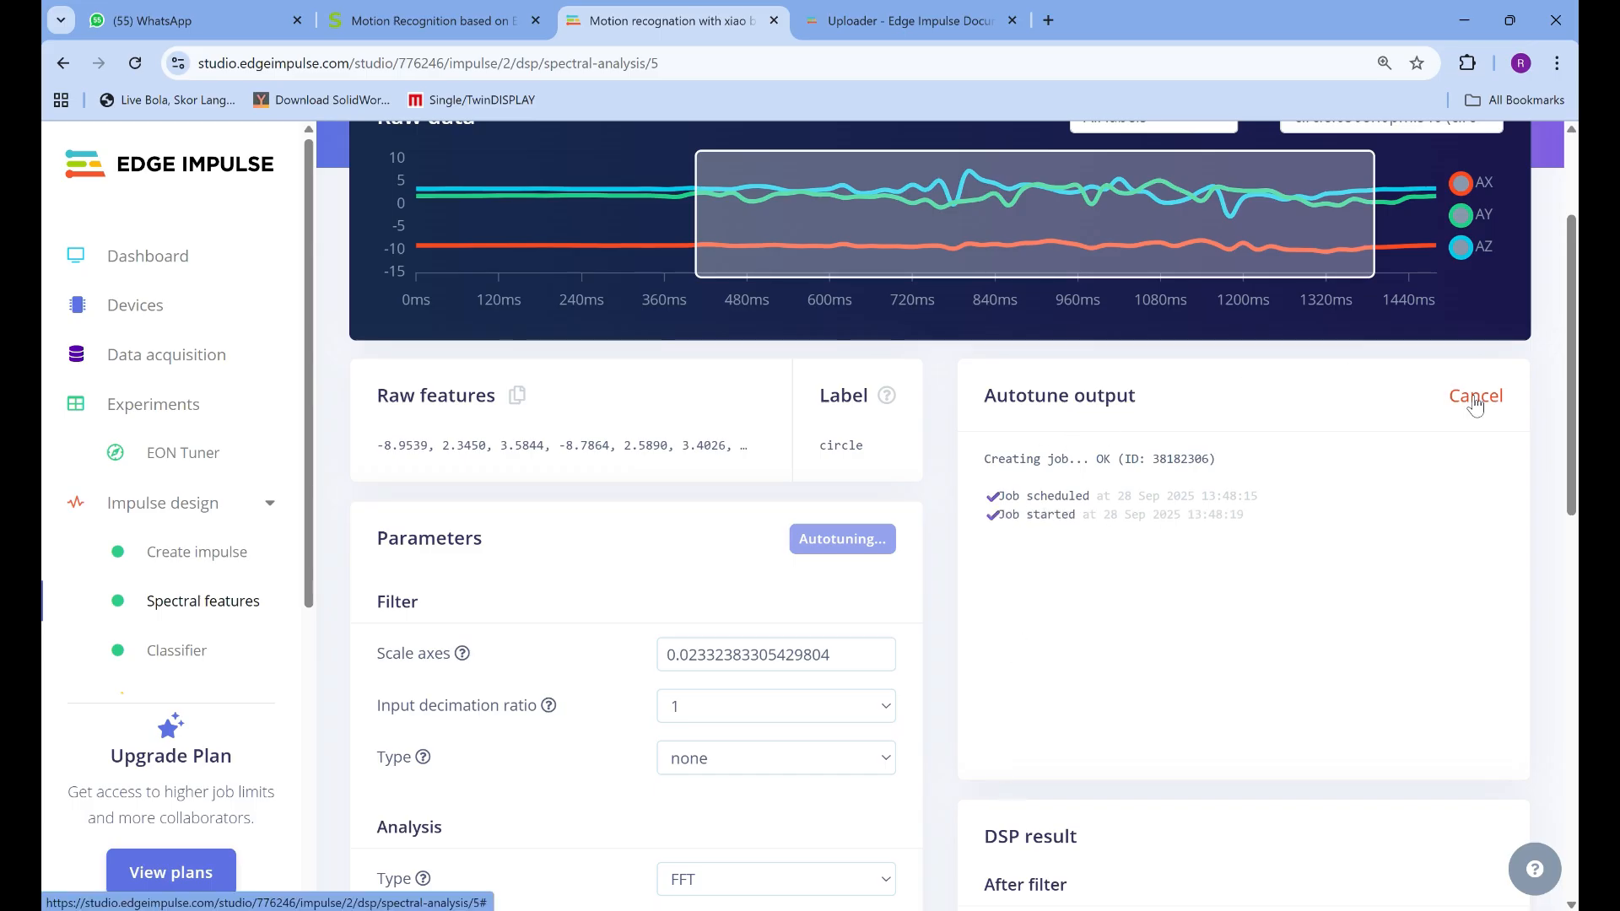
pyautogui.scroll(-1, 1330, 253)
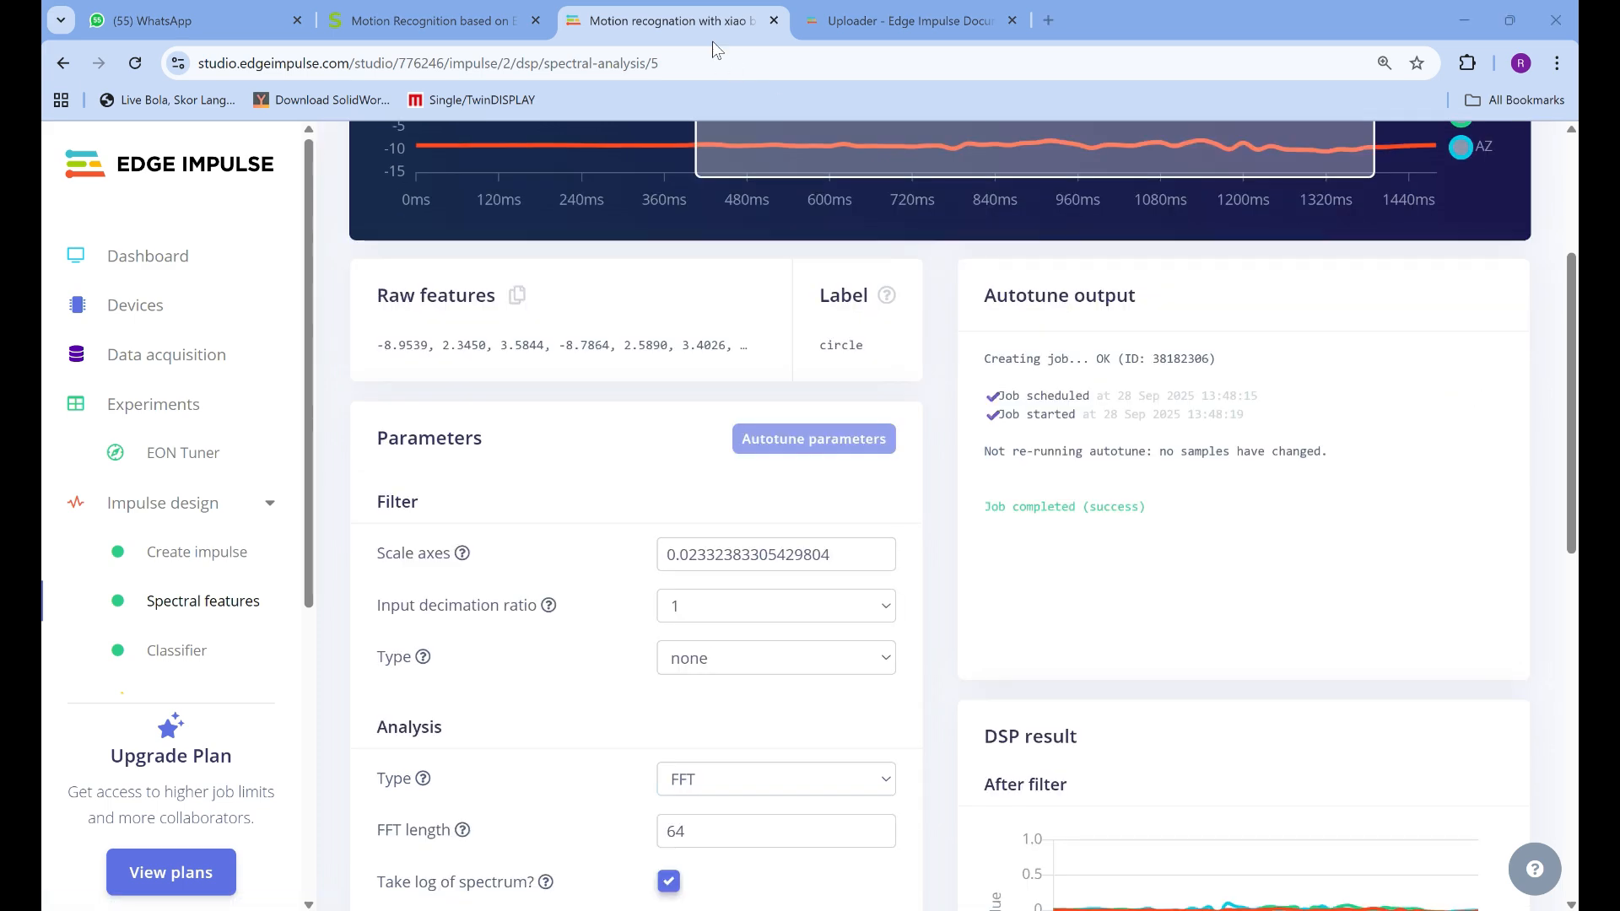
pyautogui.scroll(2, 1440, 317)
pyautogui.scroll(-4, 1329, 521)
pyautogui.scroll(-3, 1330, 522)
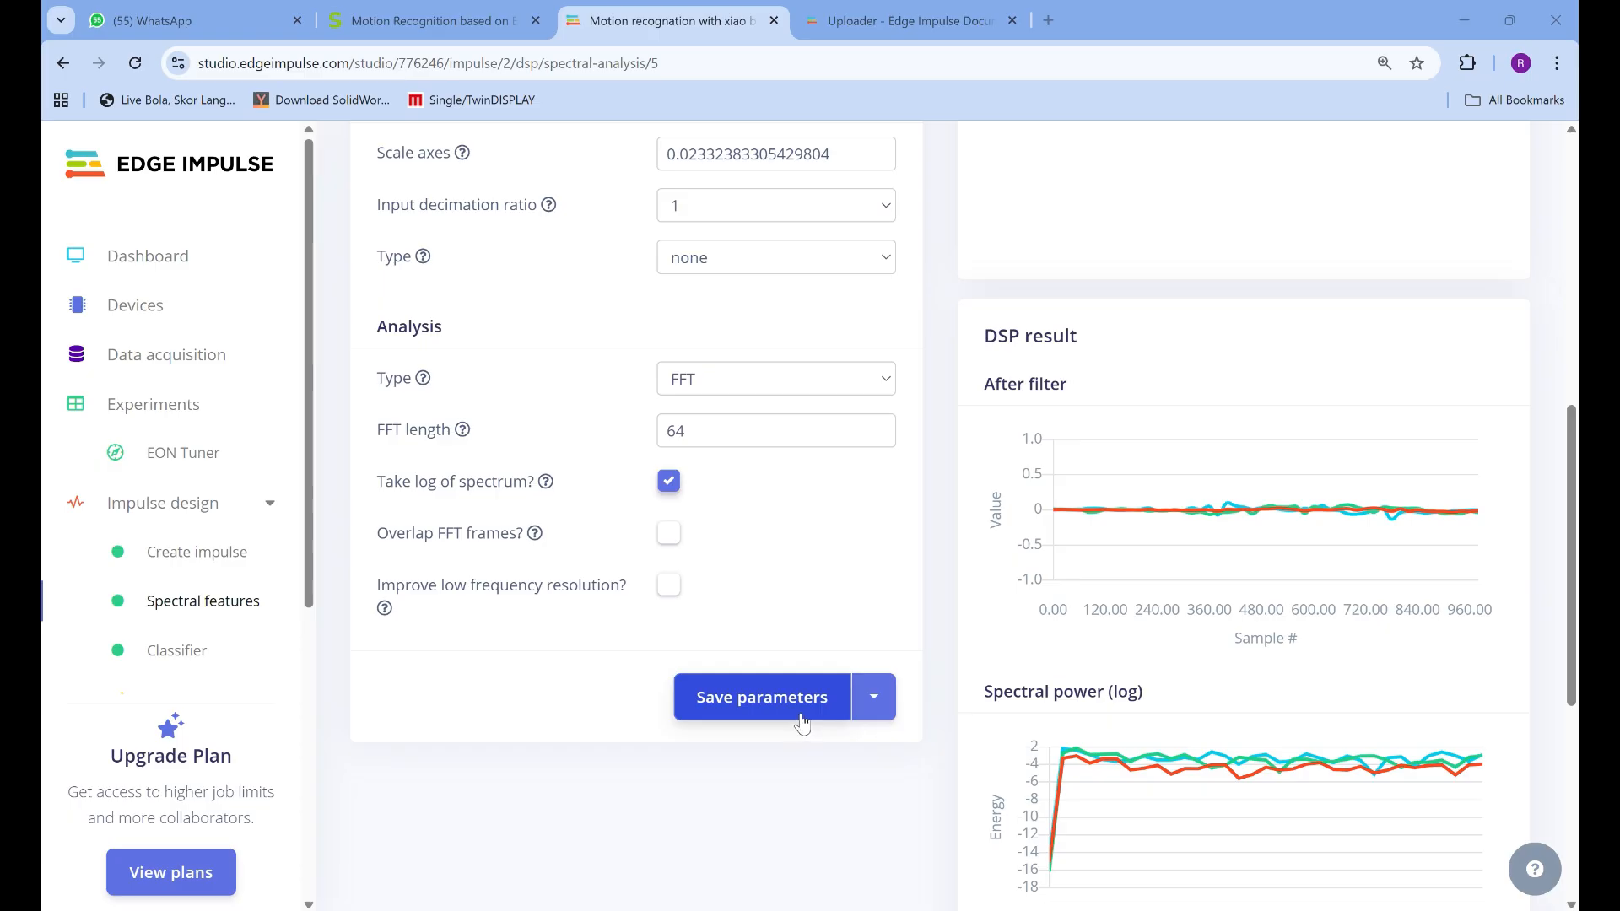
# Open the Classifier page and examine the neural network's training settings, advanced settings and layer architecture
pyautogui.click(187, 659)
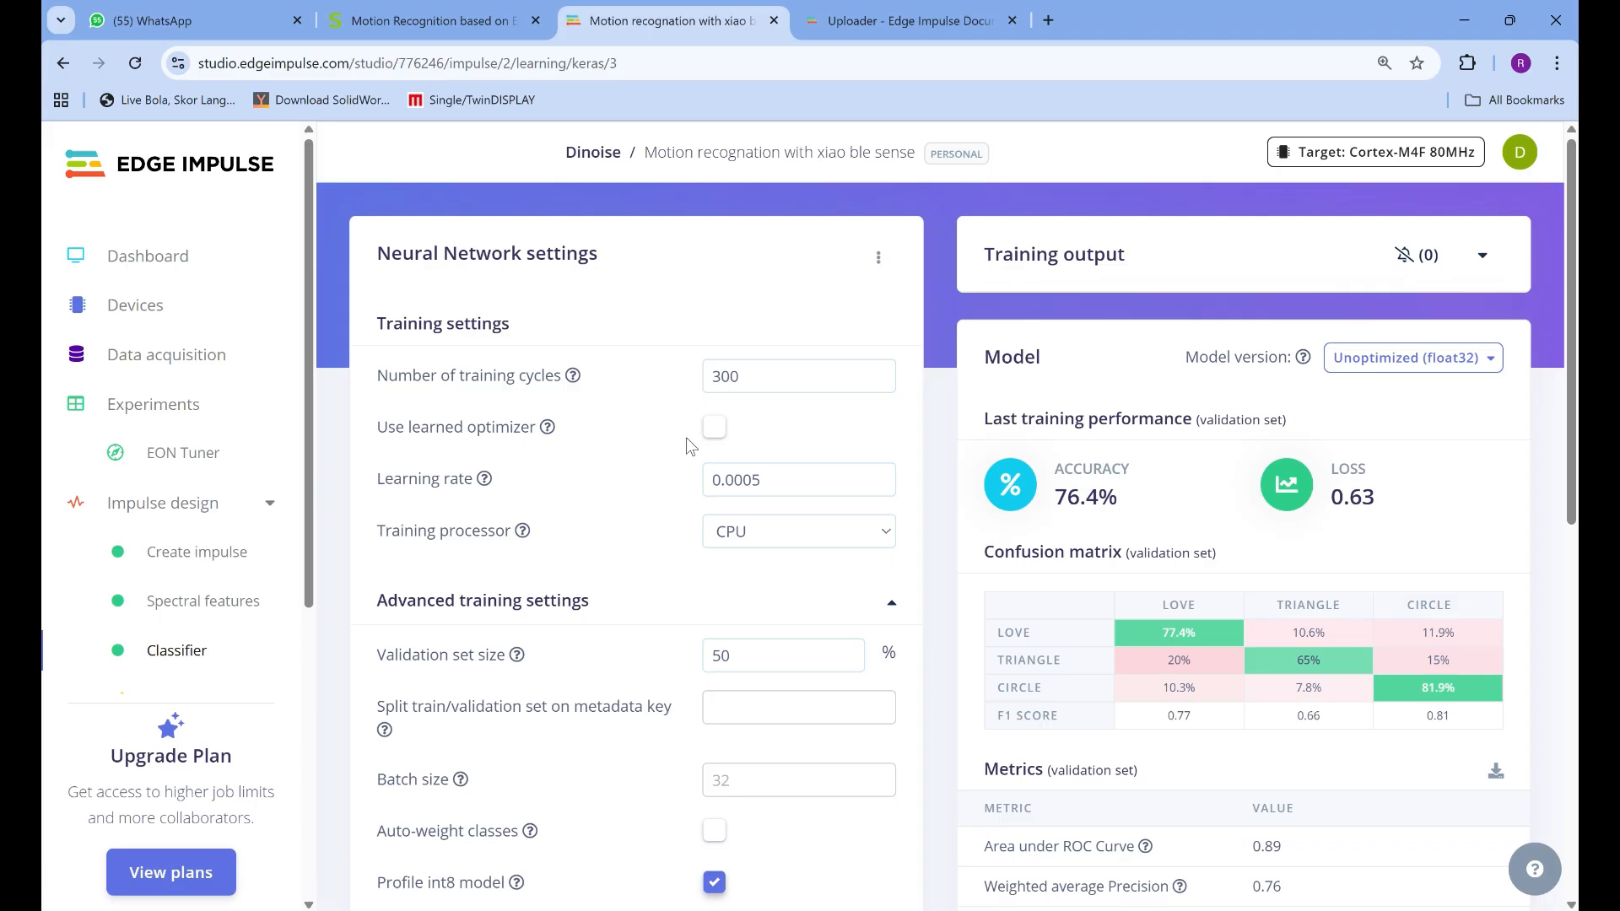
pyautogui.scroll(-3, 707, 504)
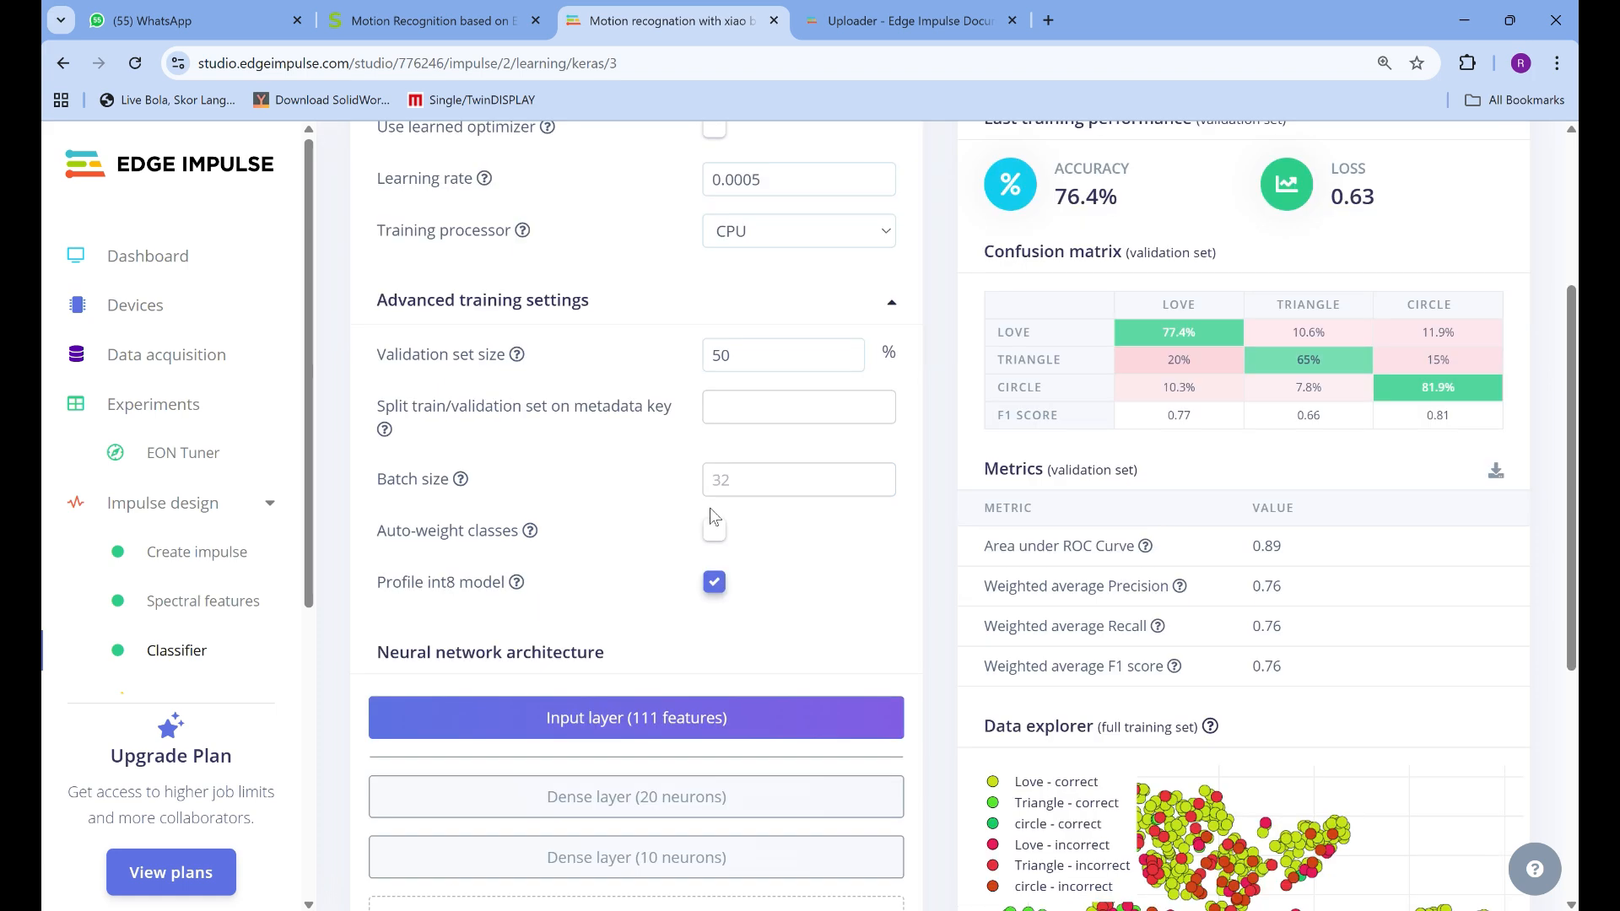
pyautogui.scroll(-4, 709, 516)
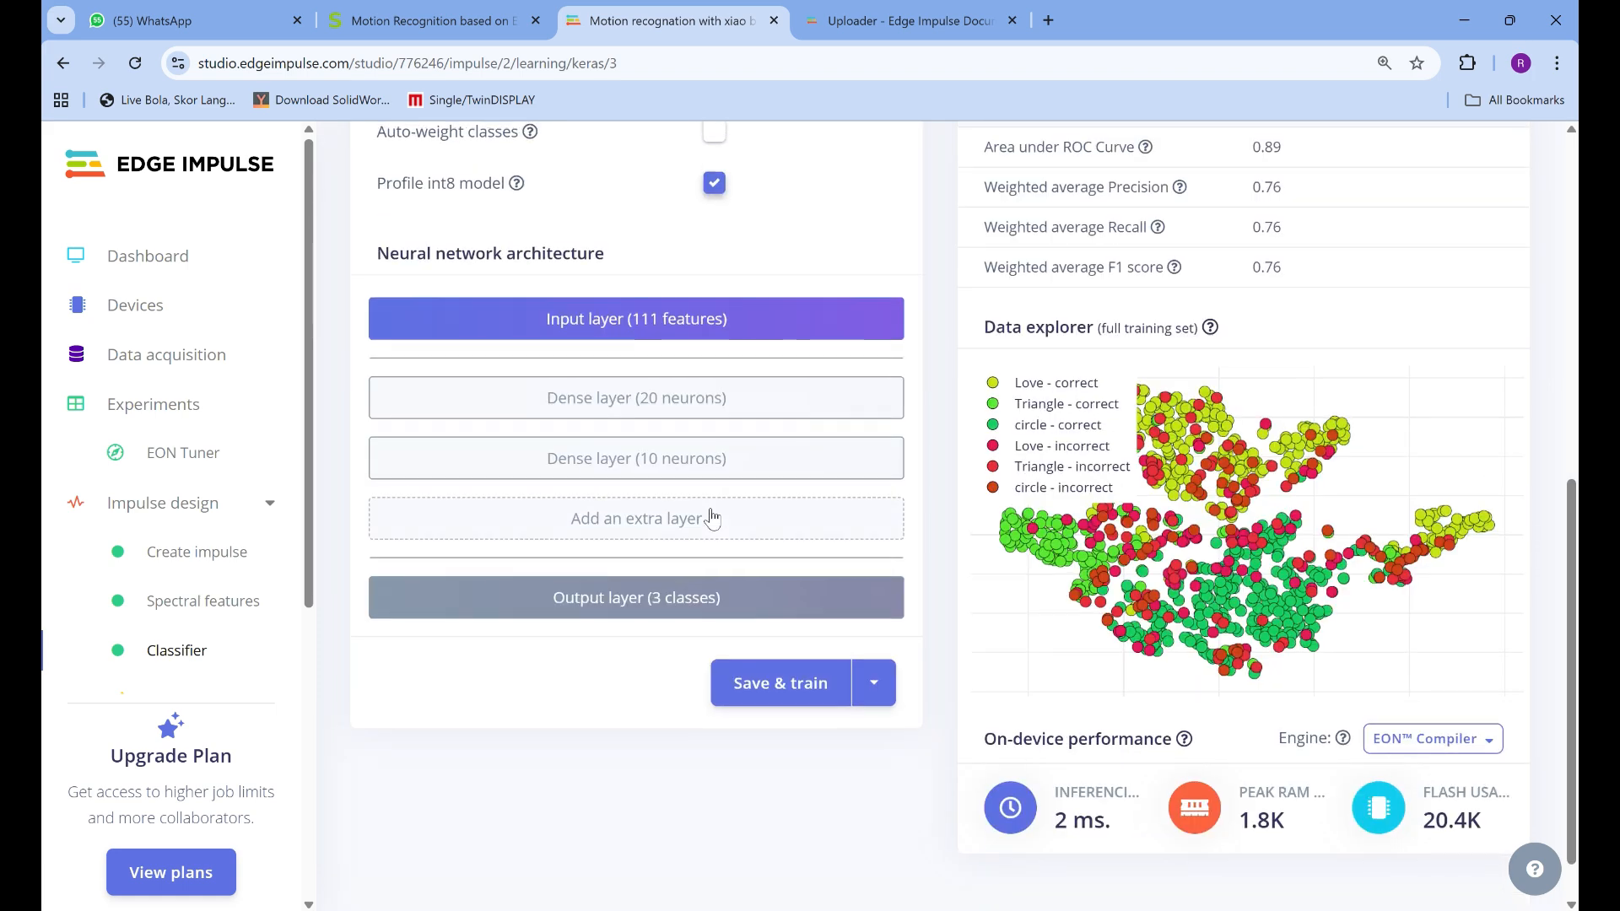
pyautogui.scroll(6, 711, 516)
pyautogui.scroll(1, 709, 515)
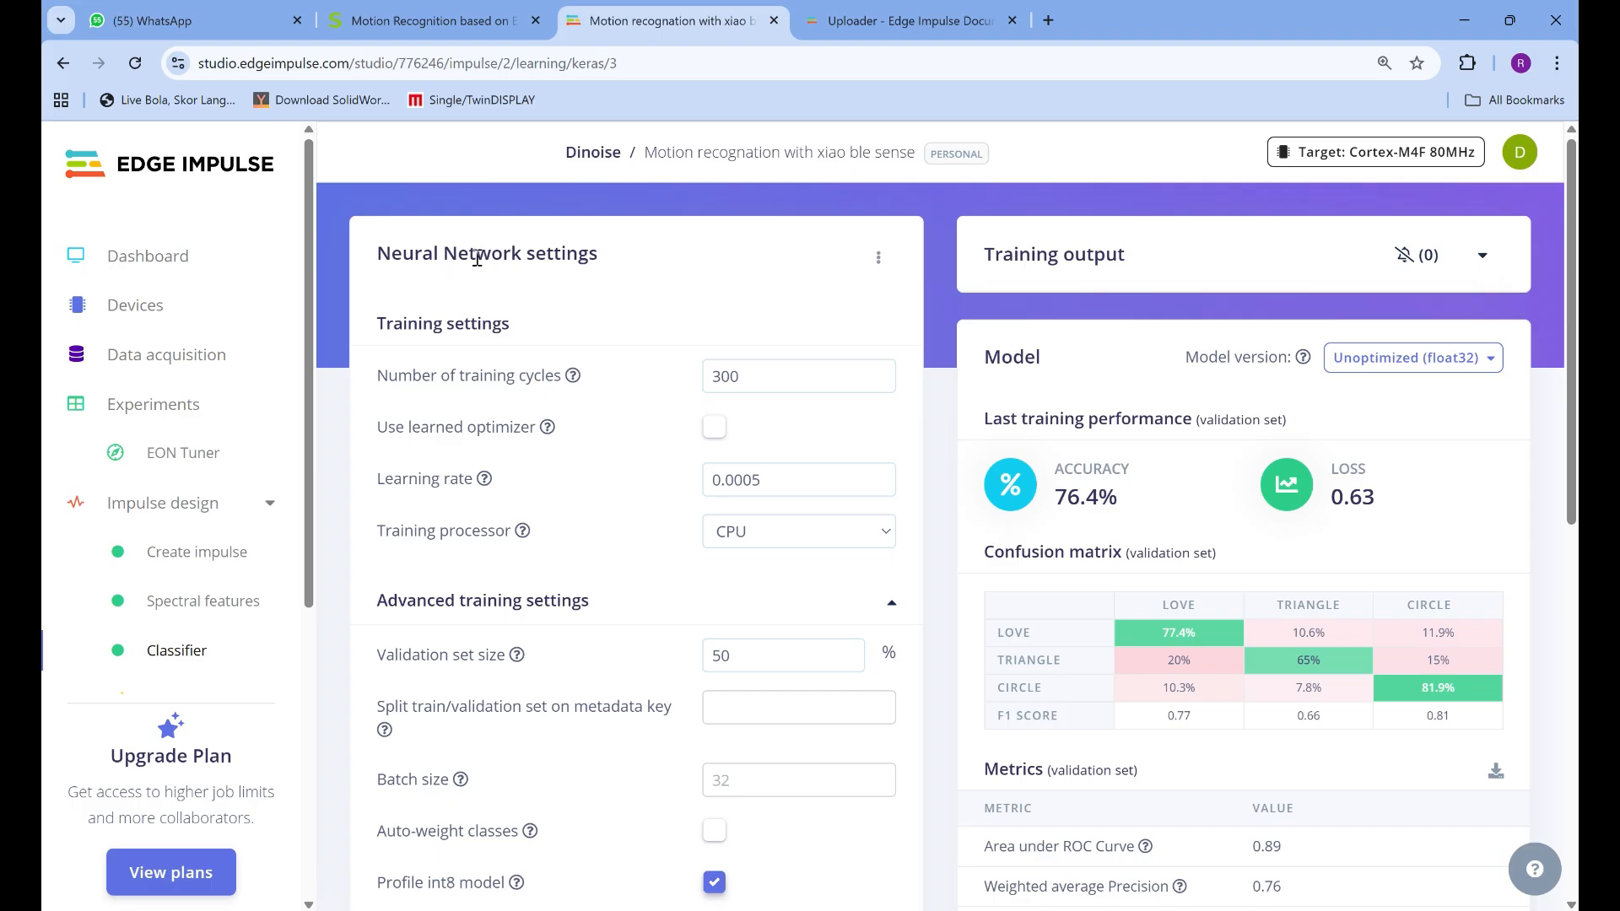
pyautogui.scroll(-4, 781, 548)
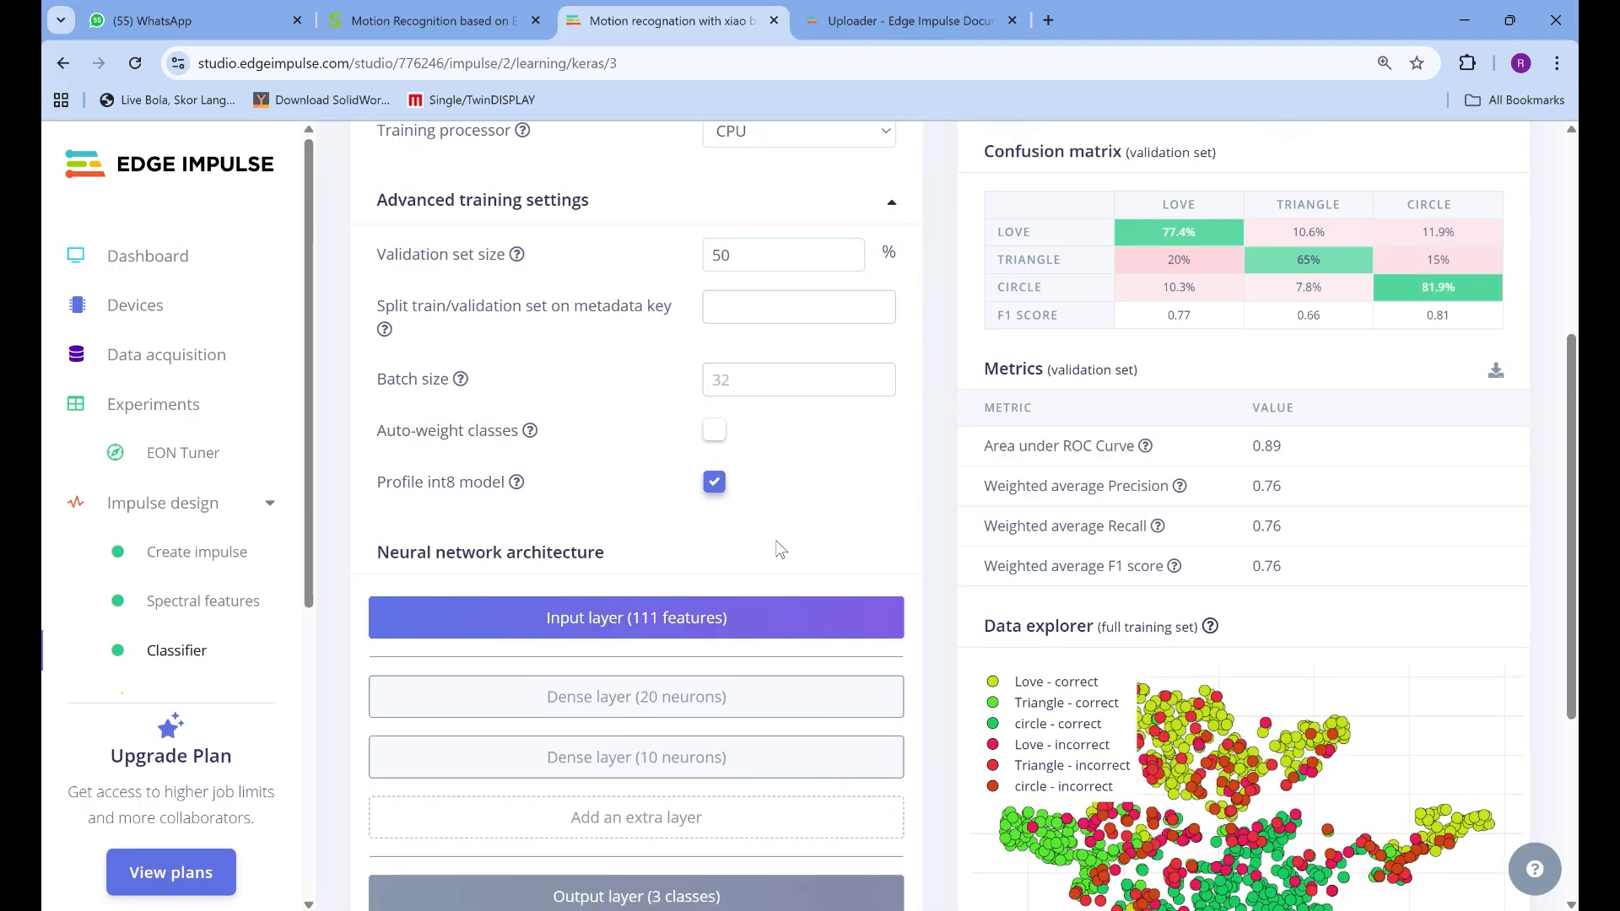
pyautogui.scroll(4, 780, 548)
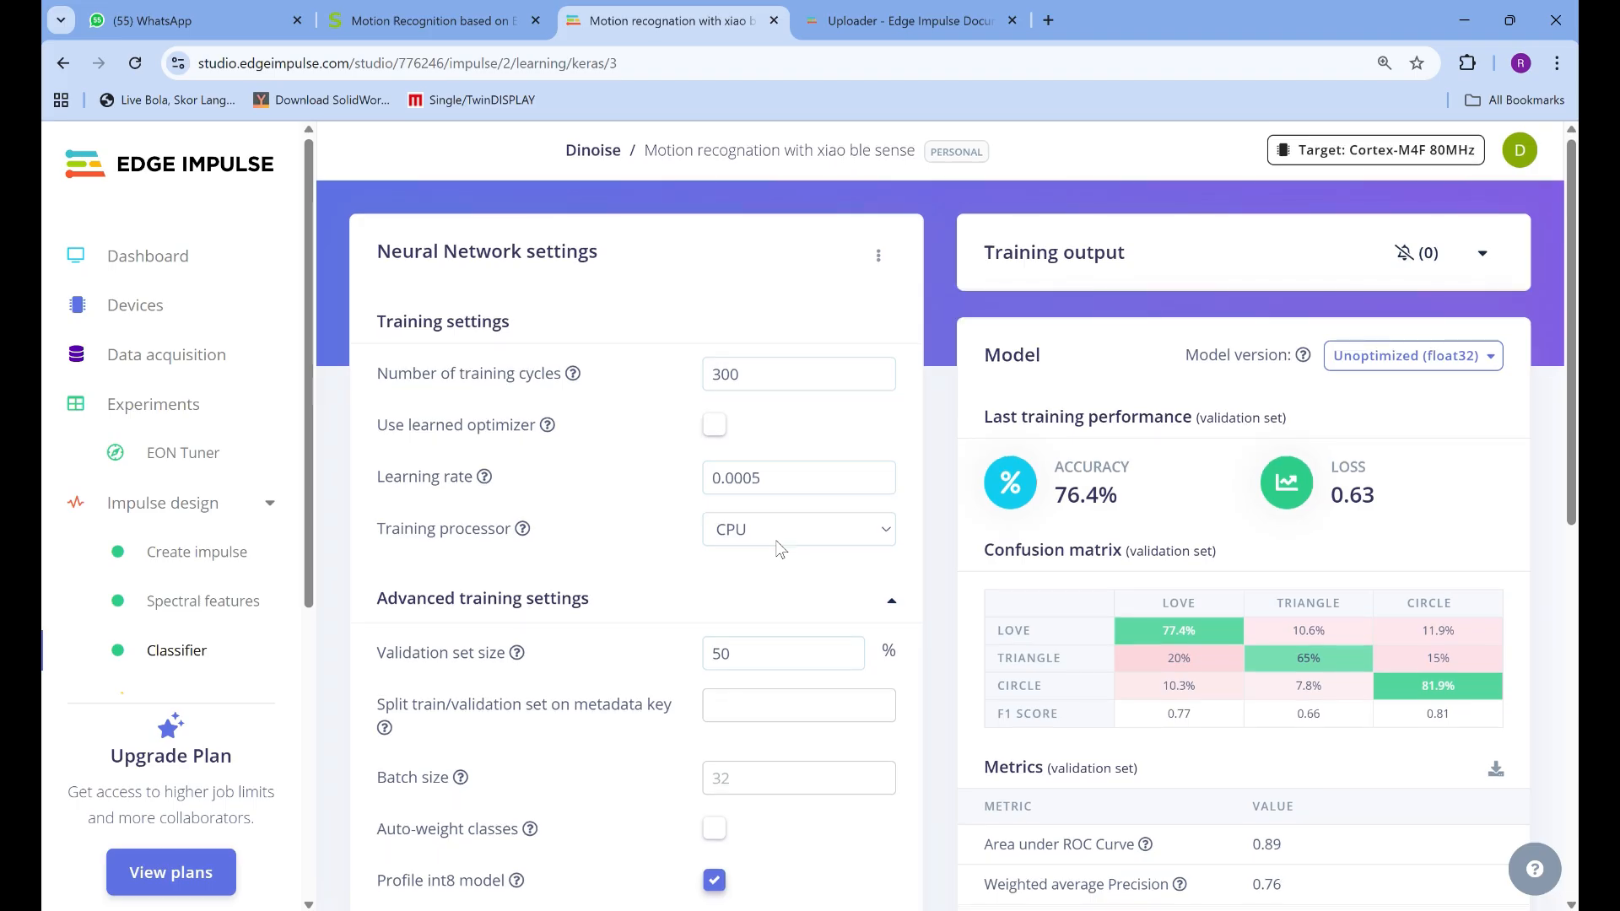
pyautogui.scroll(-1, 781, 549)
pyautogui.scroll(-4, 777, 540)
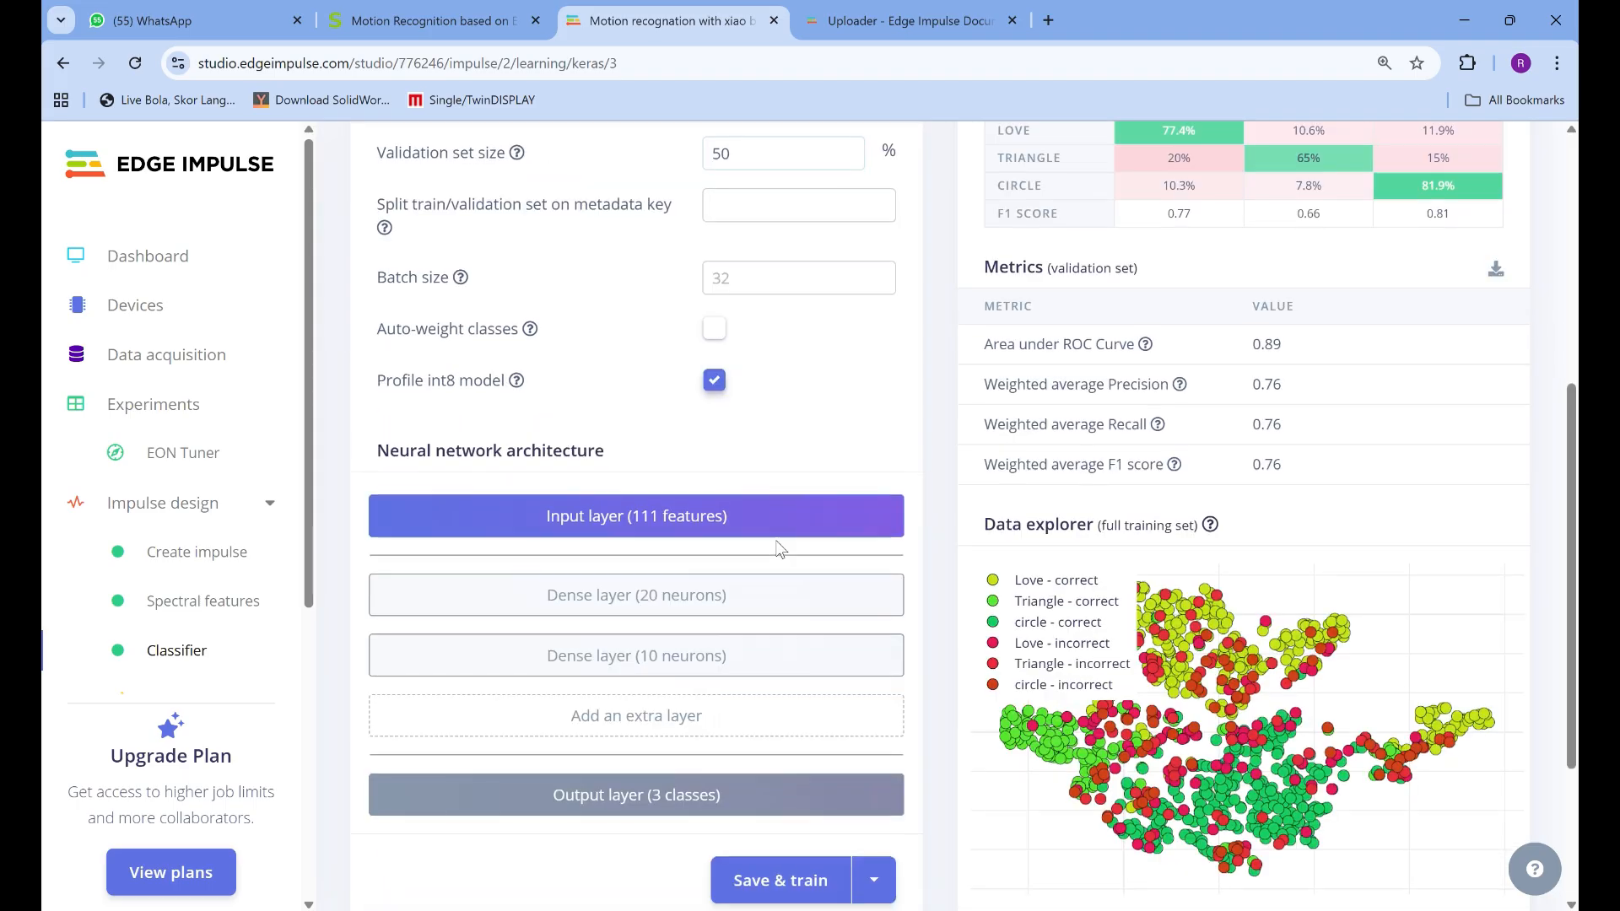
pyautogui.scroll(-1, 780, 550)
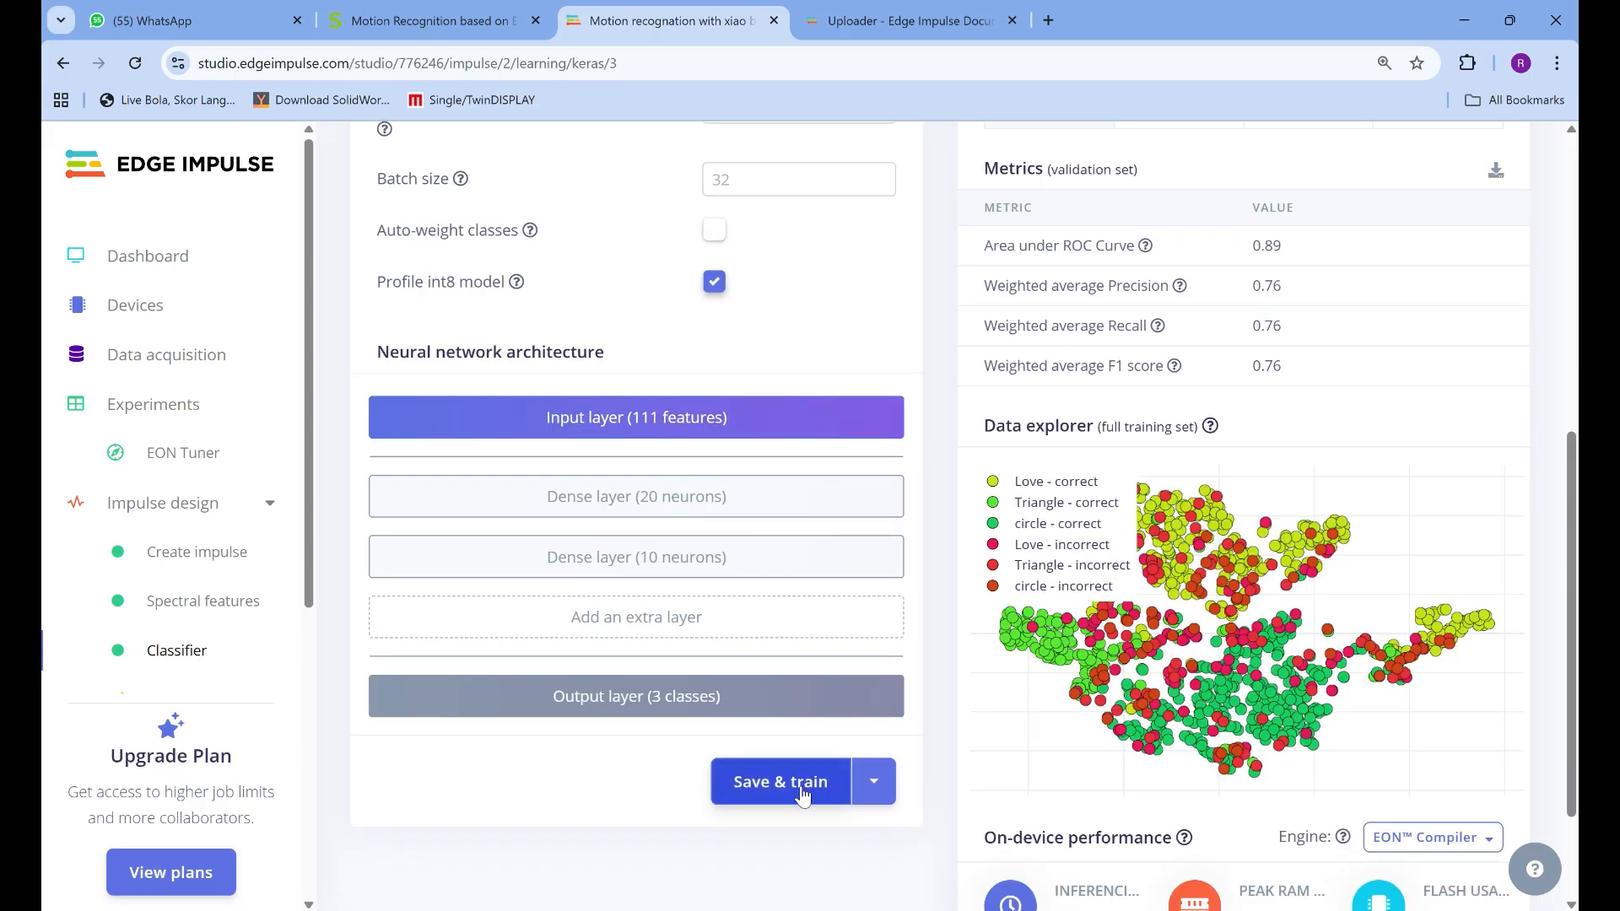
pyautogui.scroll(6, 802, 794)
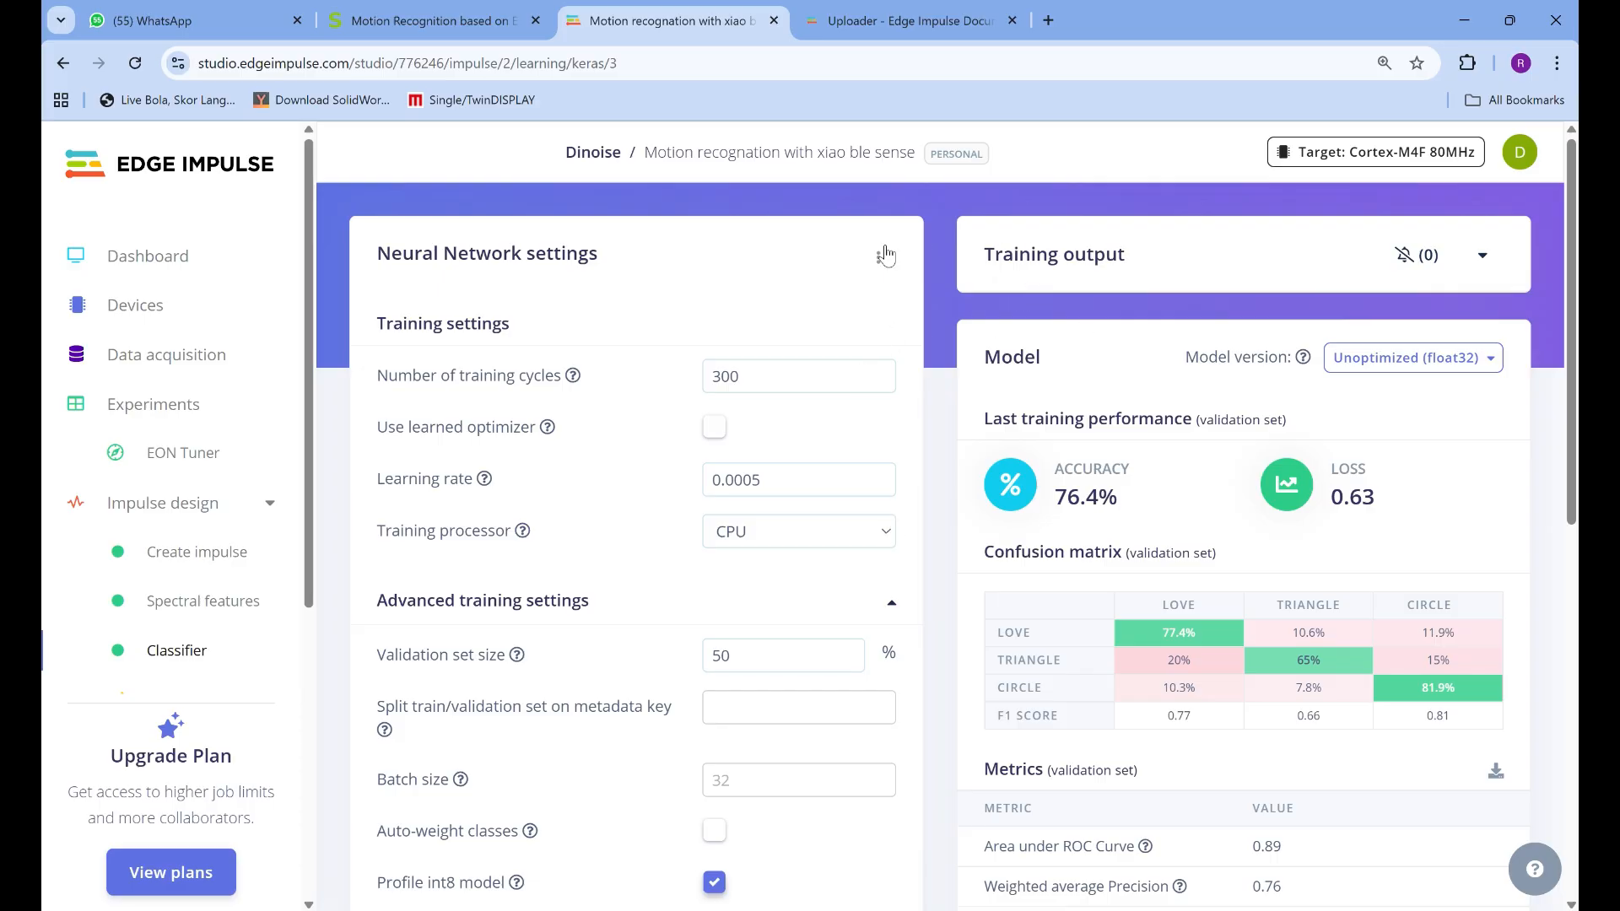
# Examine the trained model's version, accuracy, confusion matrix, validation metrics, data explorer and on-device performance
pyautogui.scroll(-1, 1267, 300)
pyautogui.moveTo(1311, 250)
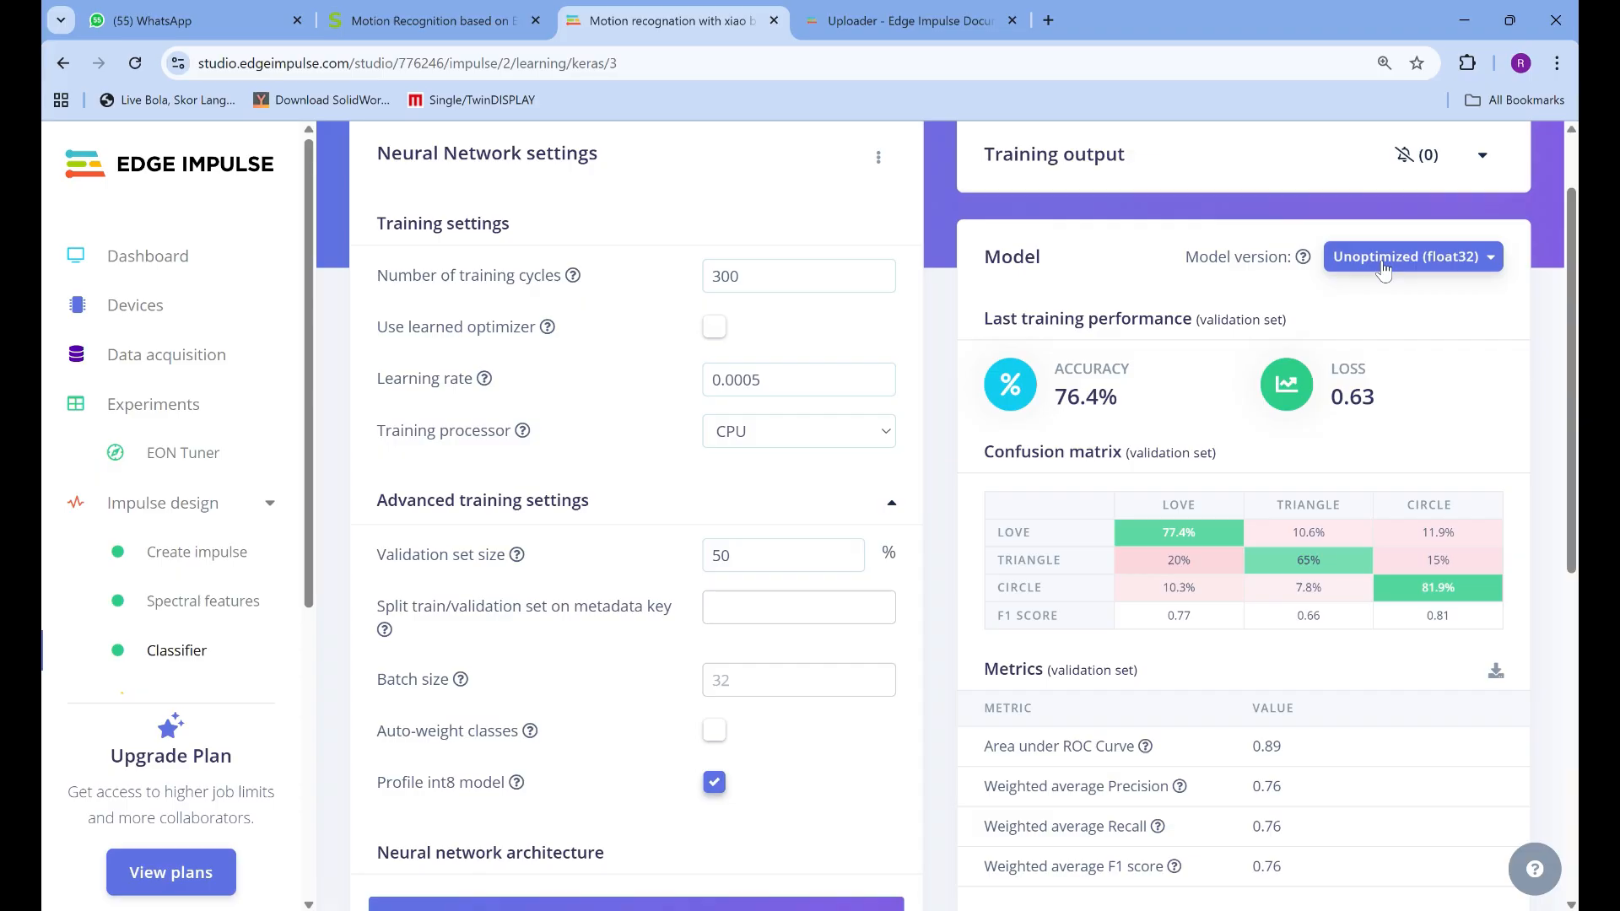
pyautogui.scroll(-3, 1358, 473)
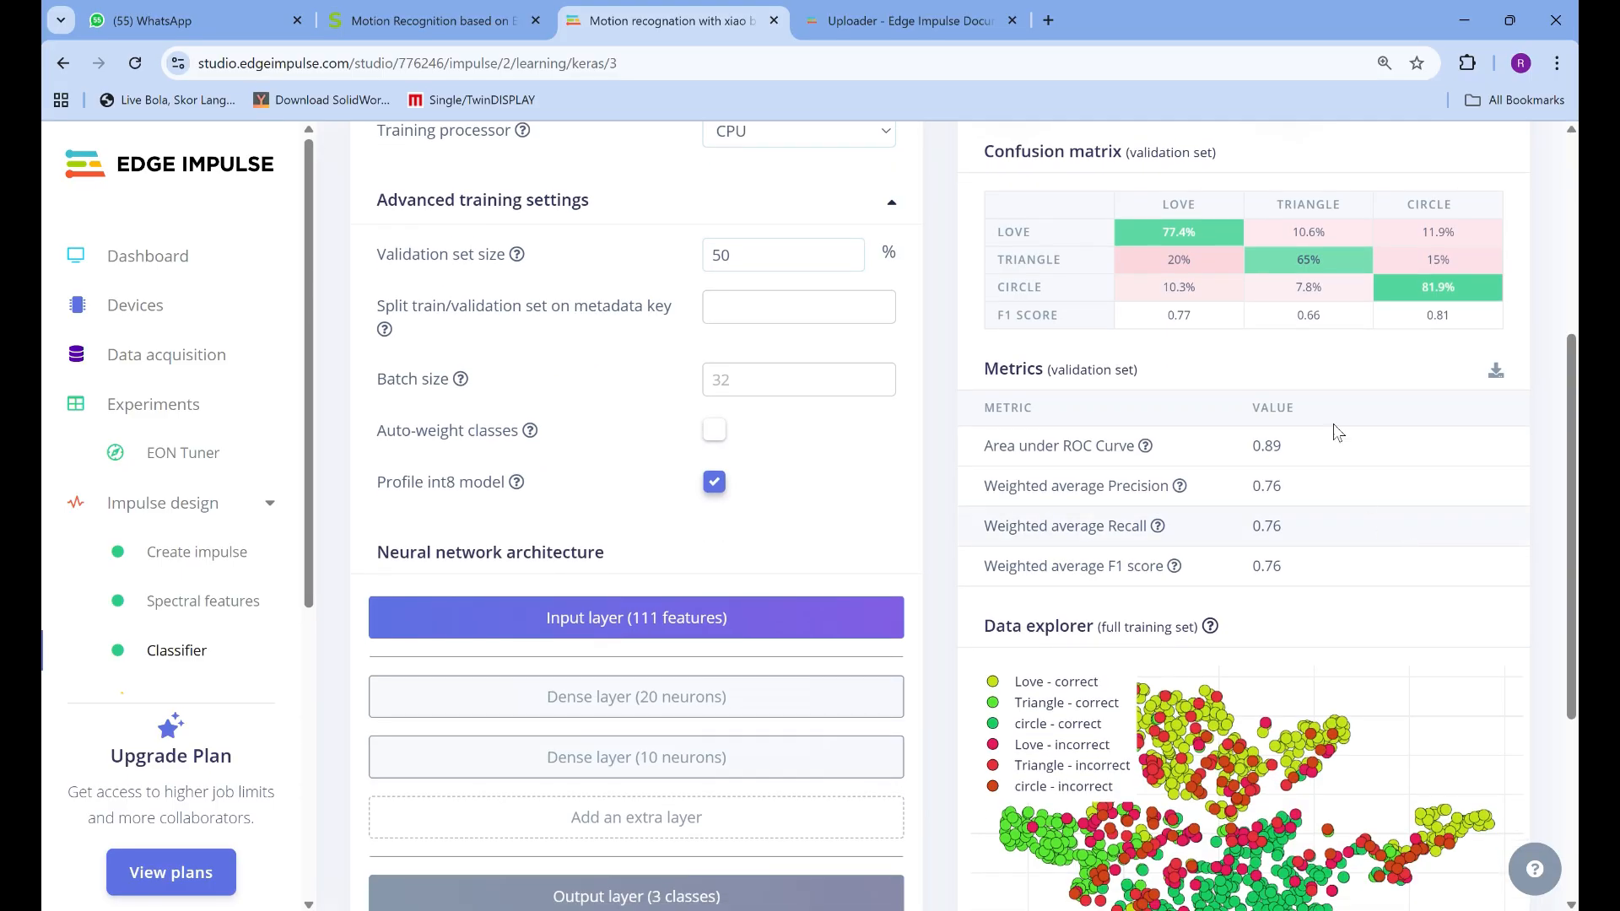
pyautogui.scroll(2, 1059, 236)
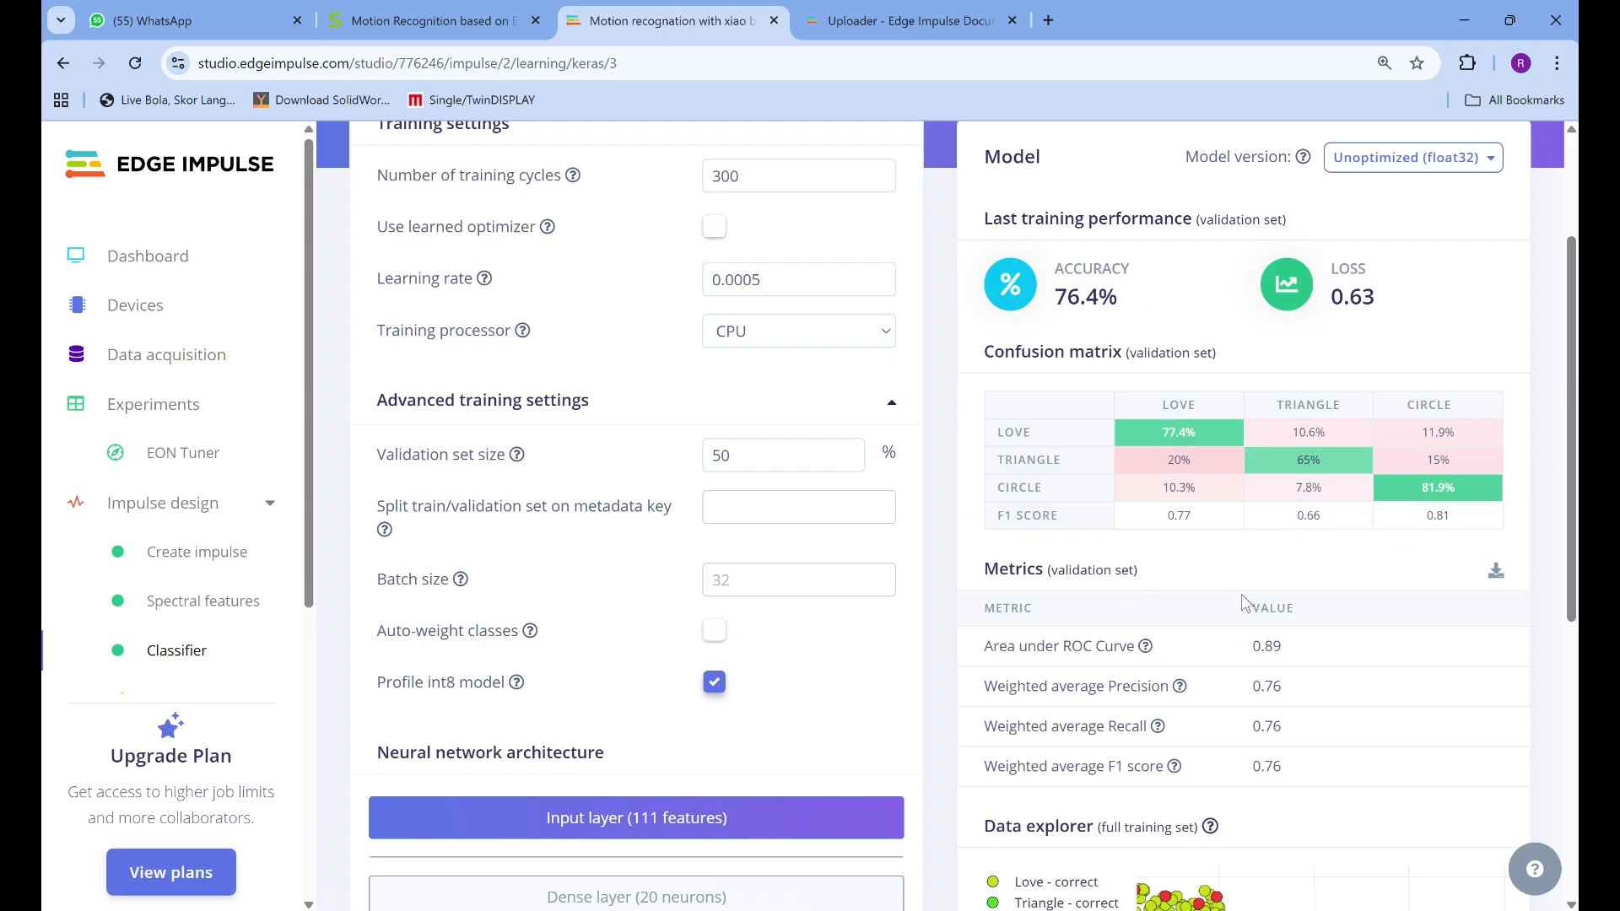
pyautogui.scroll(-1, 1184, 582)
pyautogui.scroll(-2, 1185, 583)
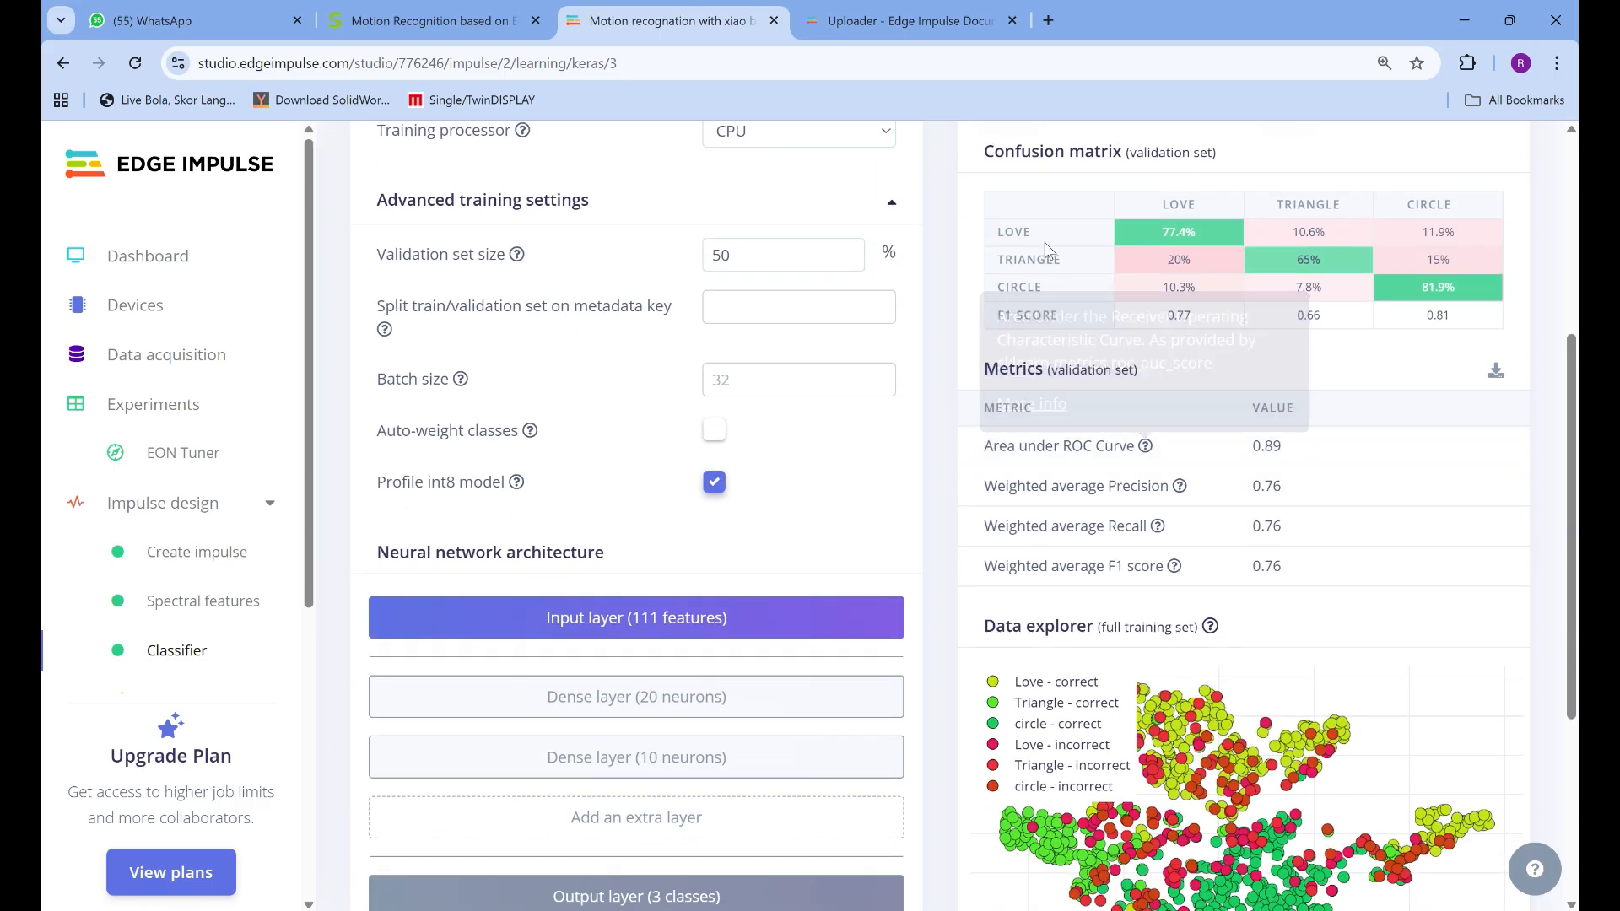
pyautogui.scroll(-2, 1198, 628)
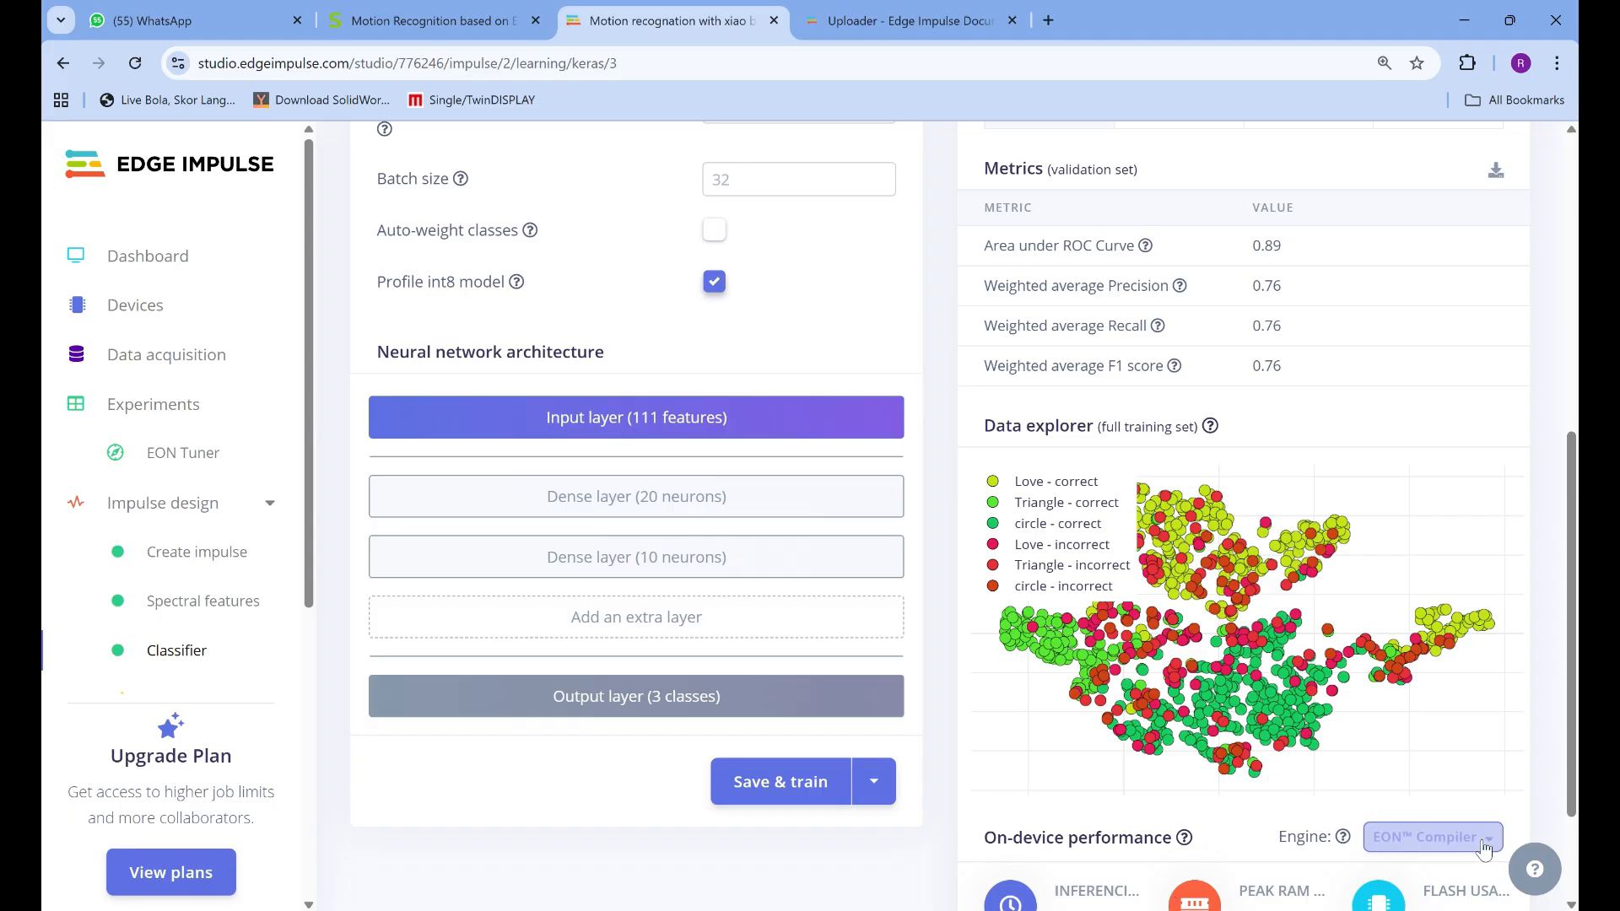
pyautogui.scroll(-2, 1055, 775)
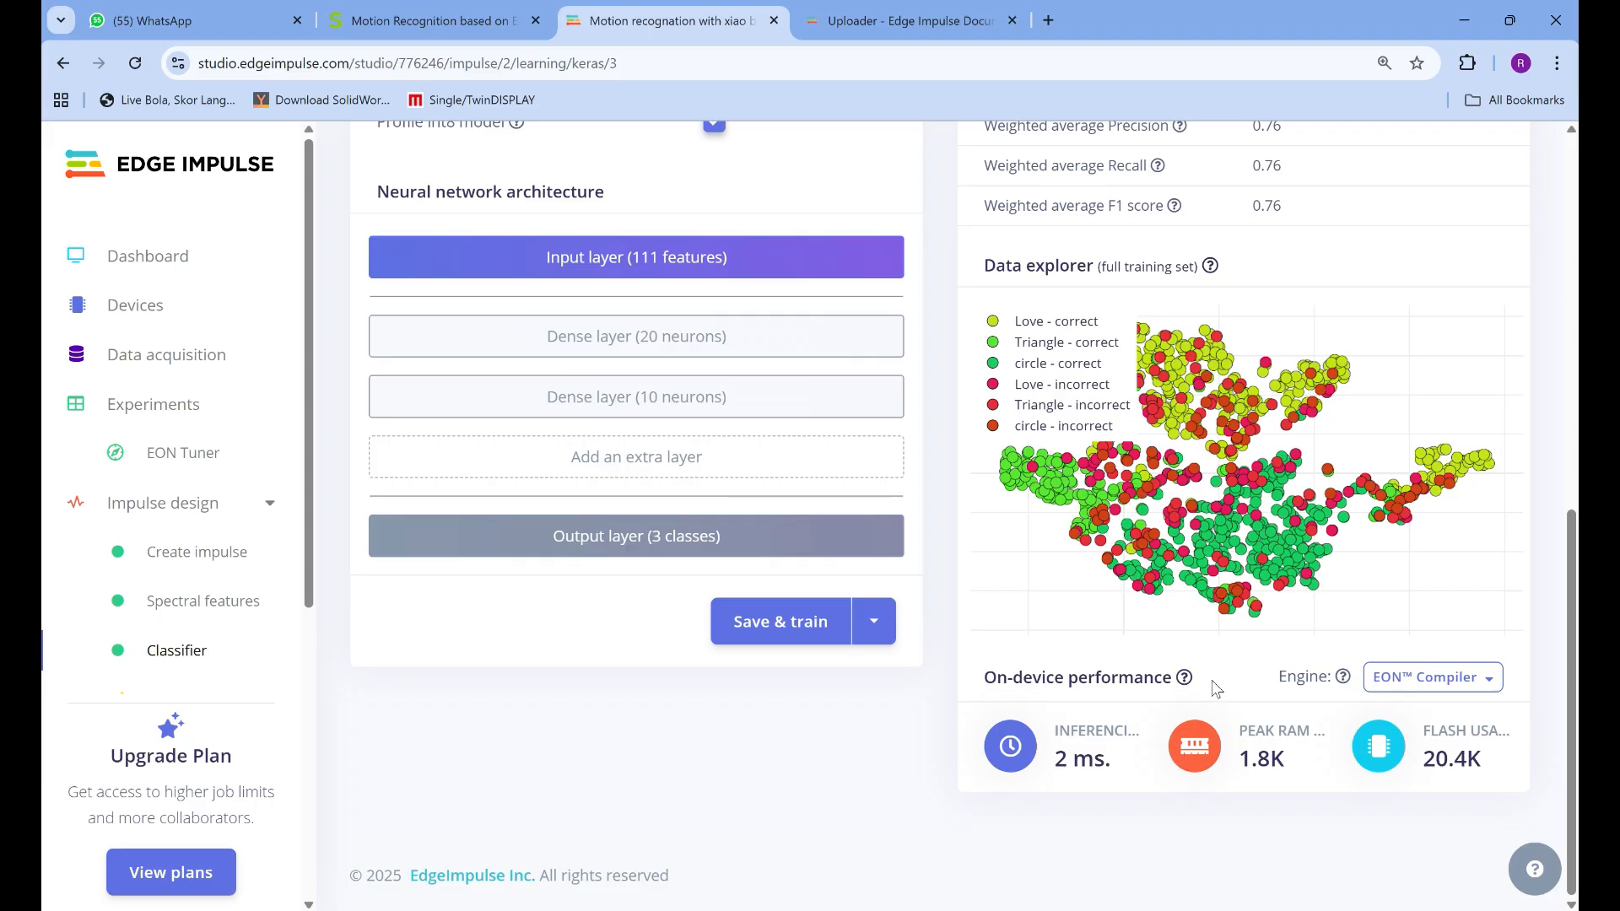
pyautogui.scroll(3, 1215, 687)
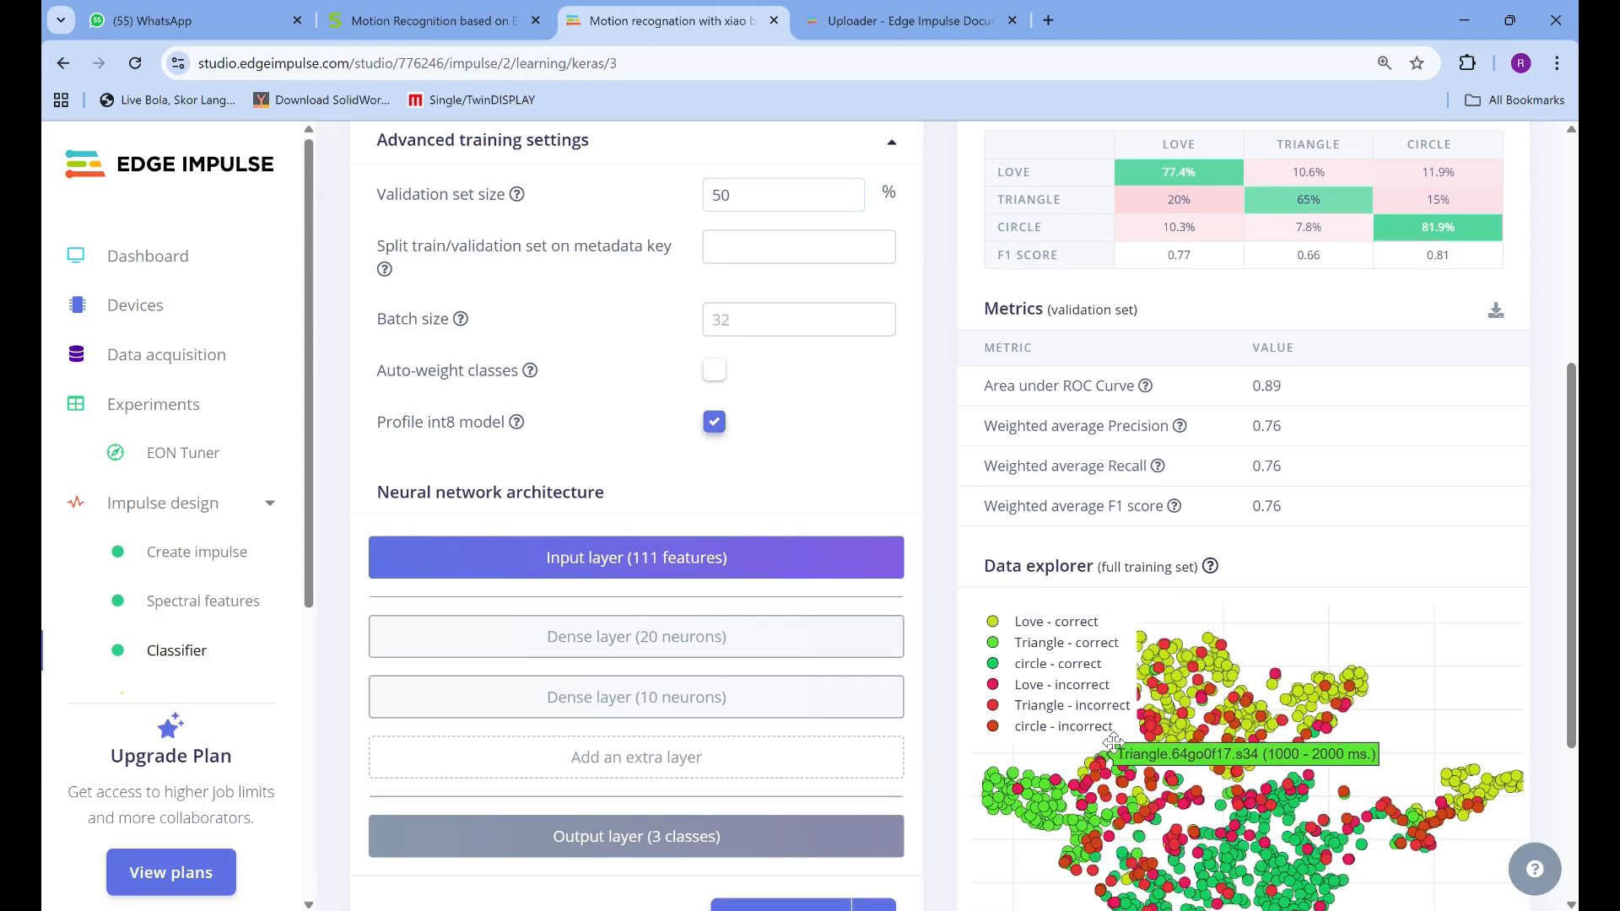
pyautogui.scroll(4, 432, 654)
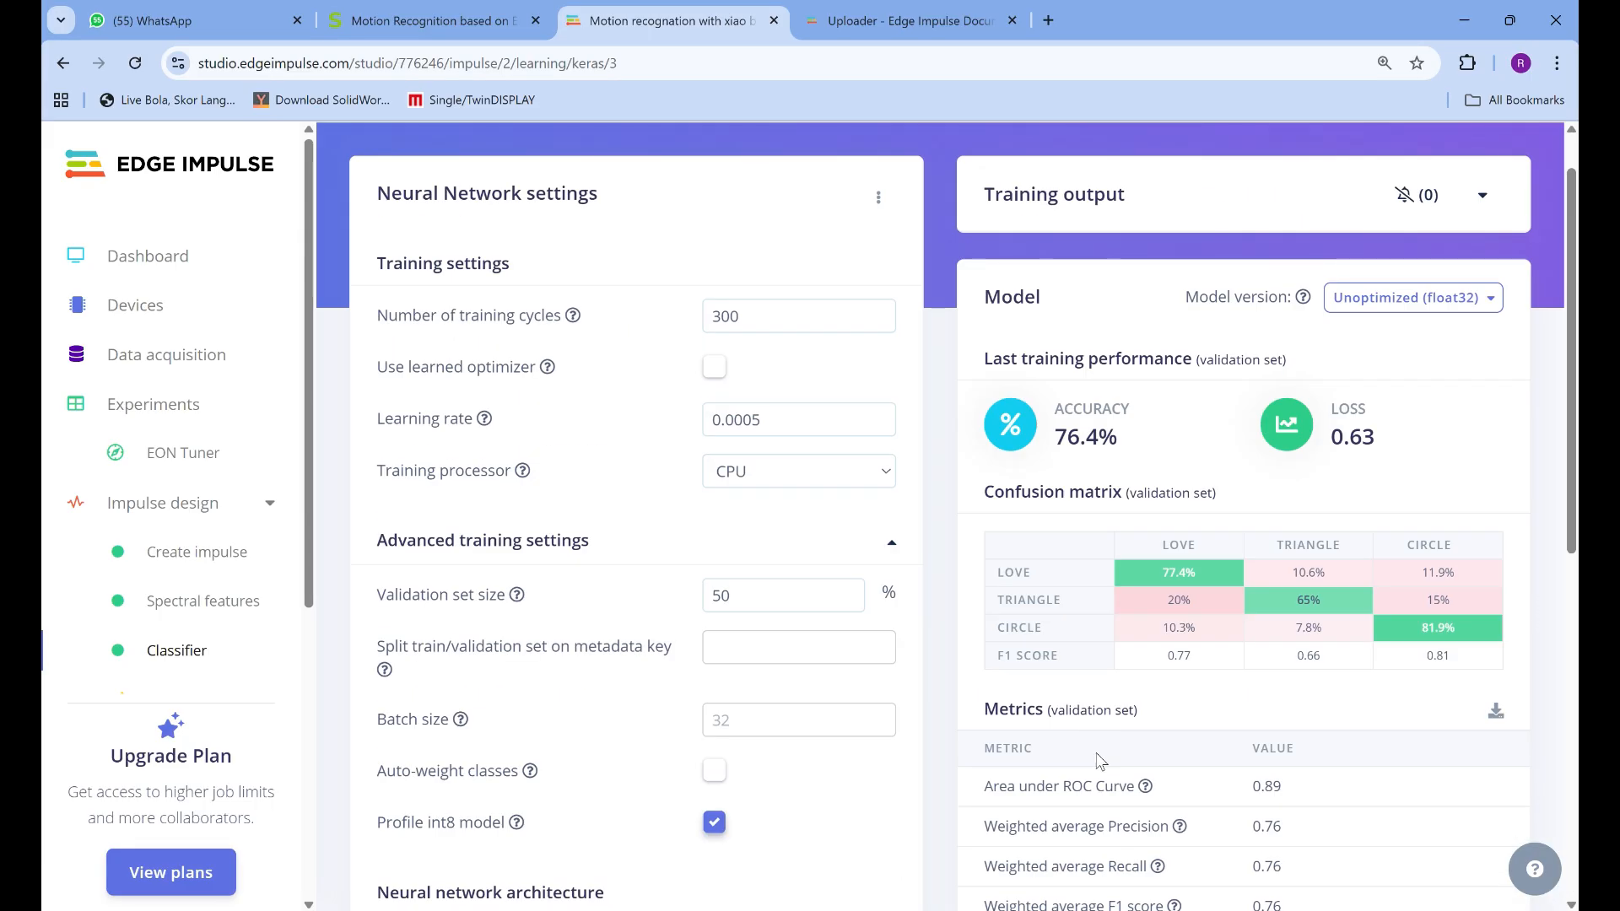
pyautogui.scroll(-2, 180, 664)
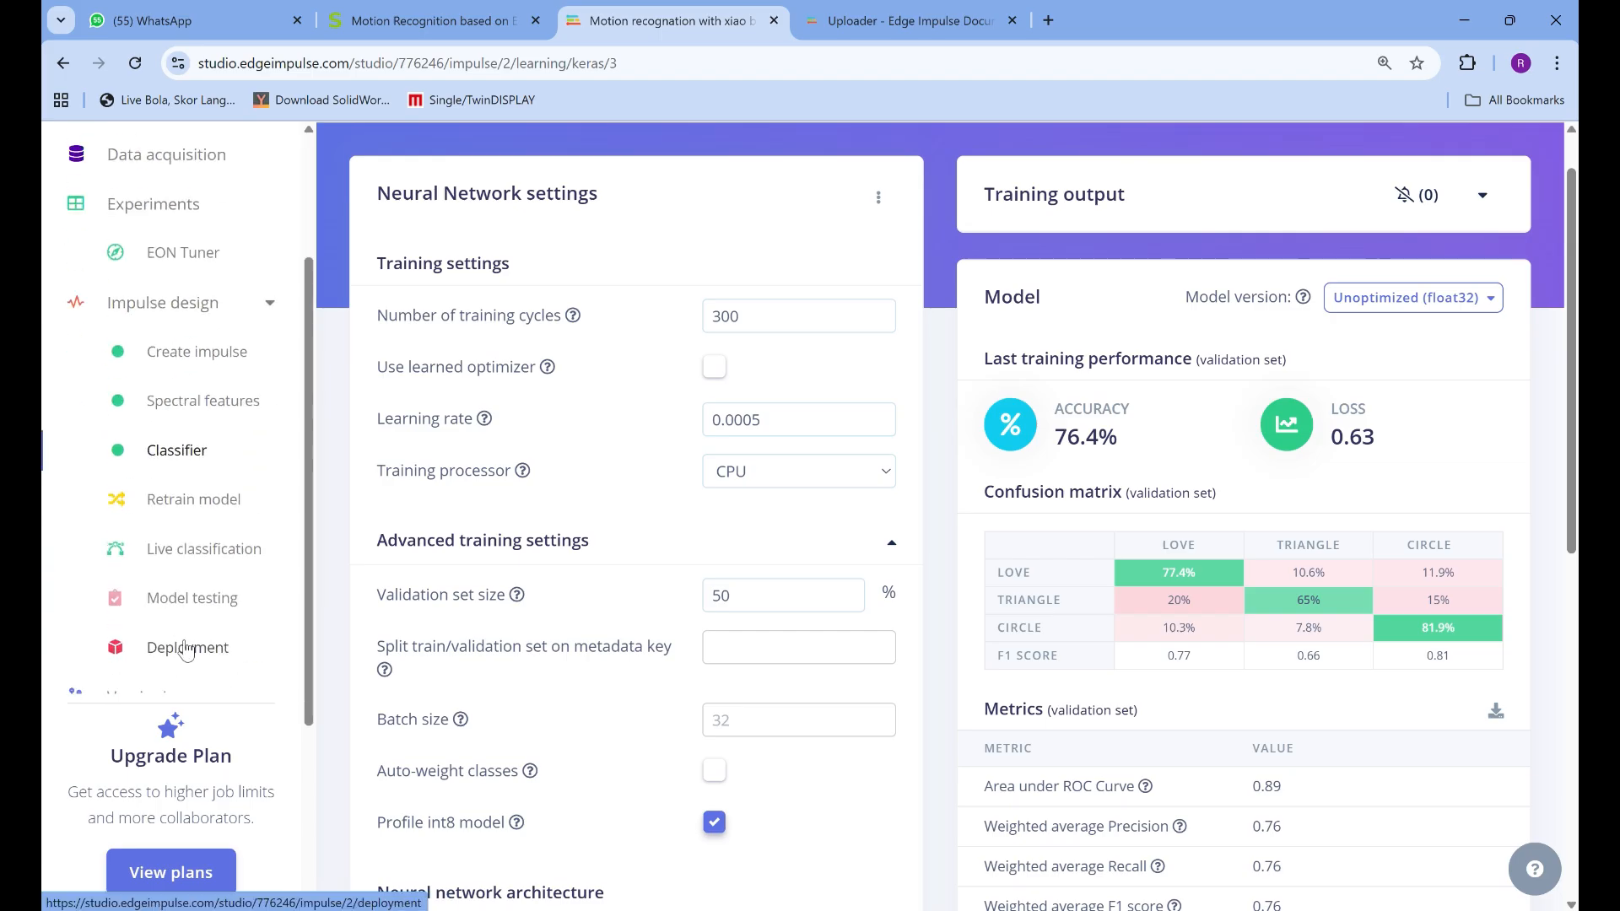
# Retrain the model with its known parameters for spectral features, classifier and model testing
pyautogui.click(178, 501)
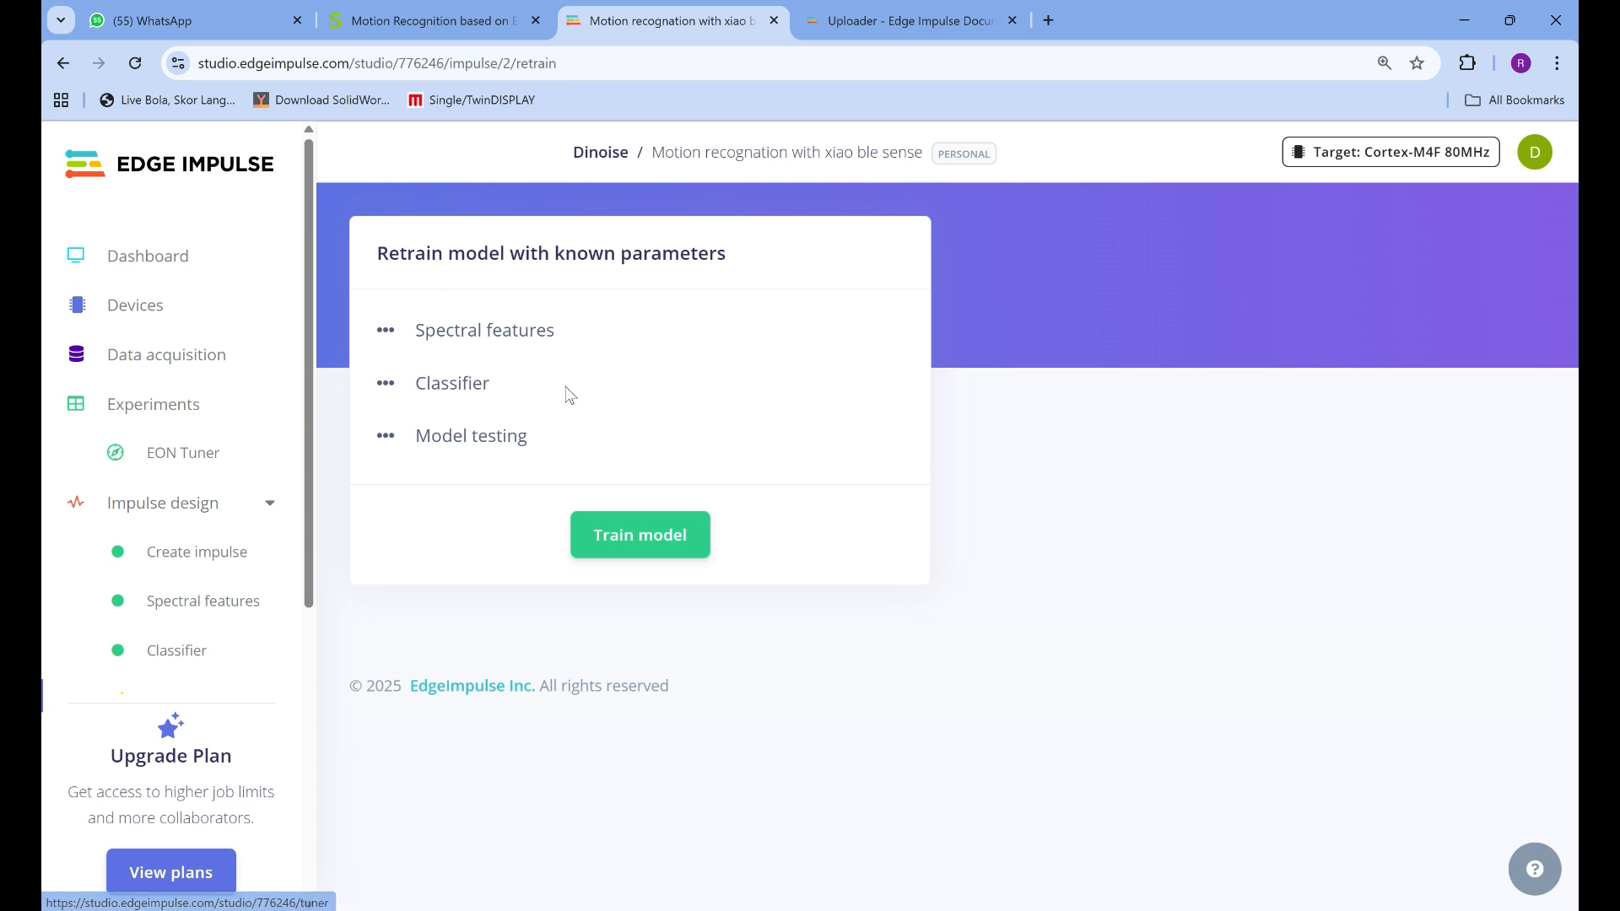
pyautogui.click(652, 546)
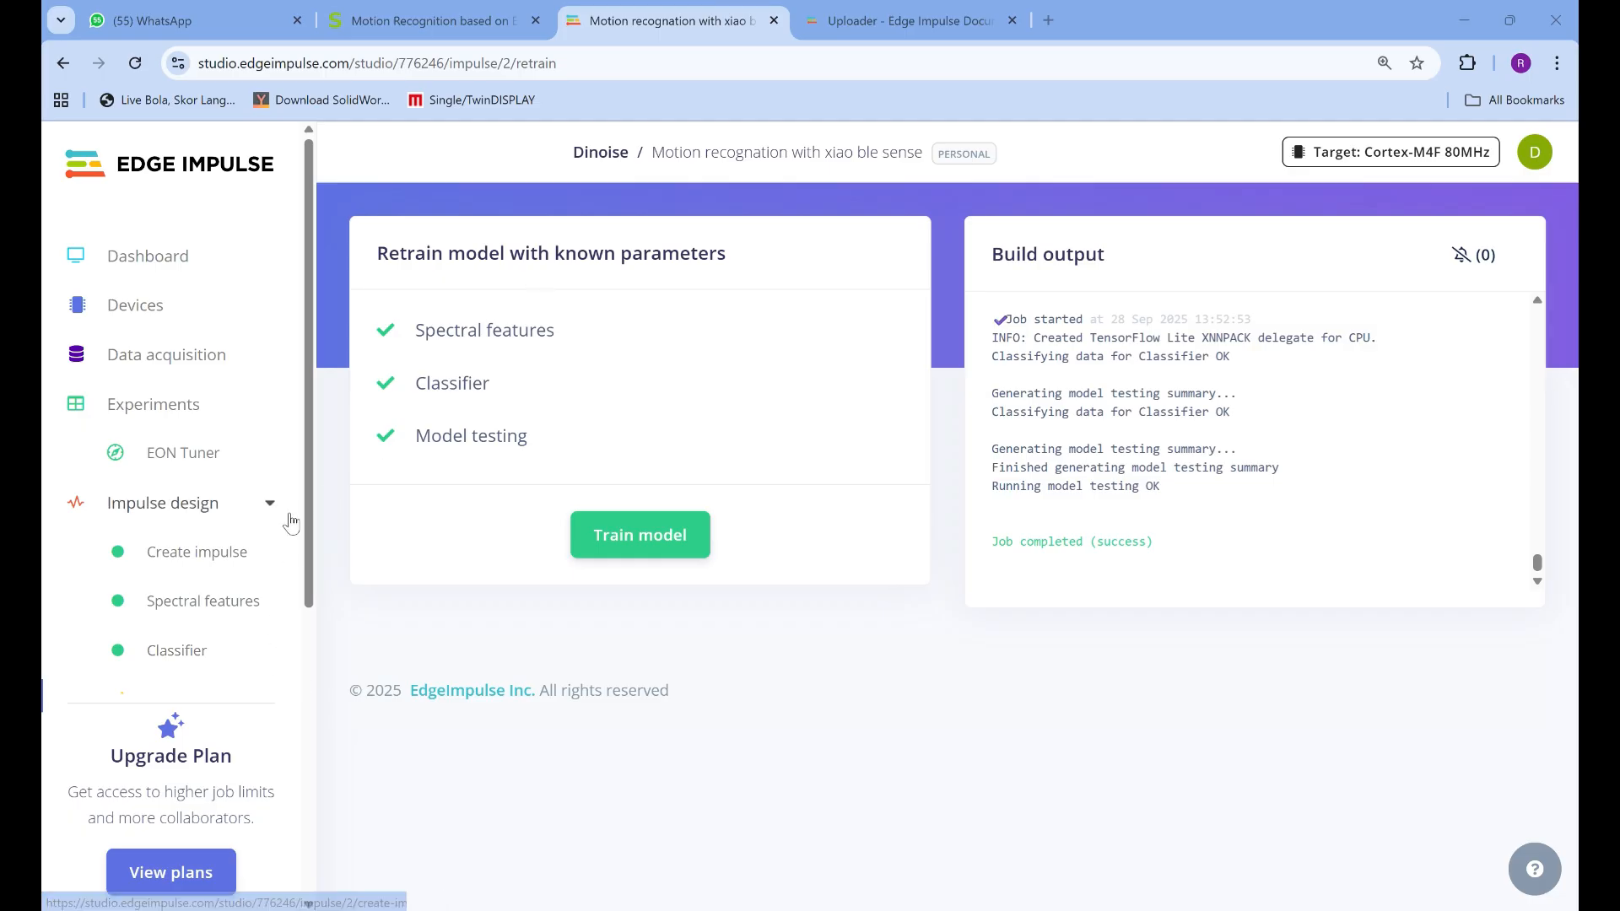
# Open Live classification, try to start sampling new data with a 30000 ms length, and check the available devices
pyautogui.scroll(-3, 211, 569)
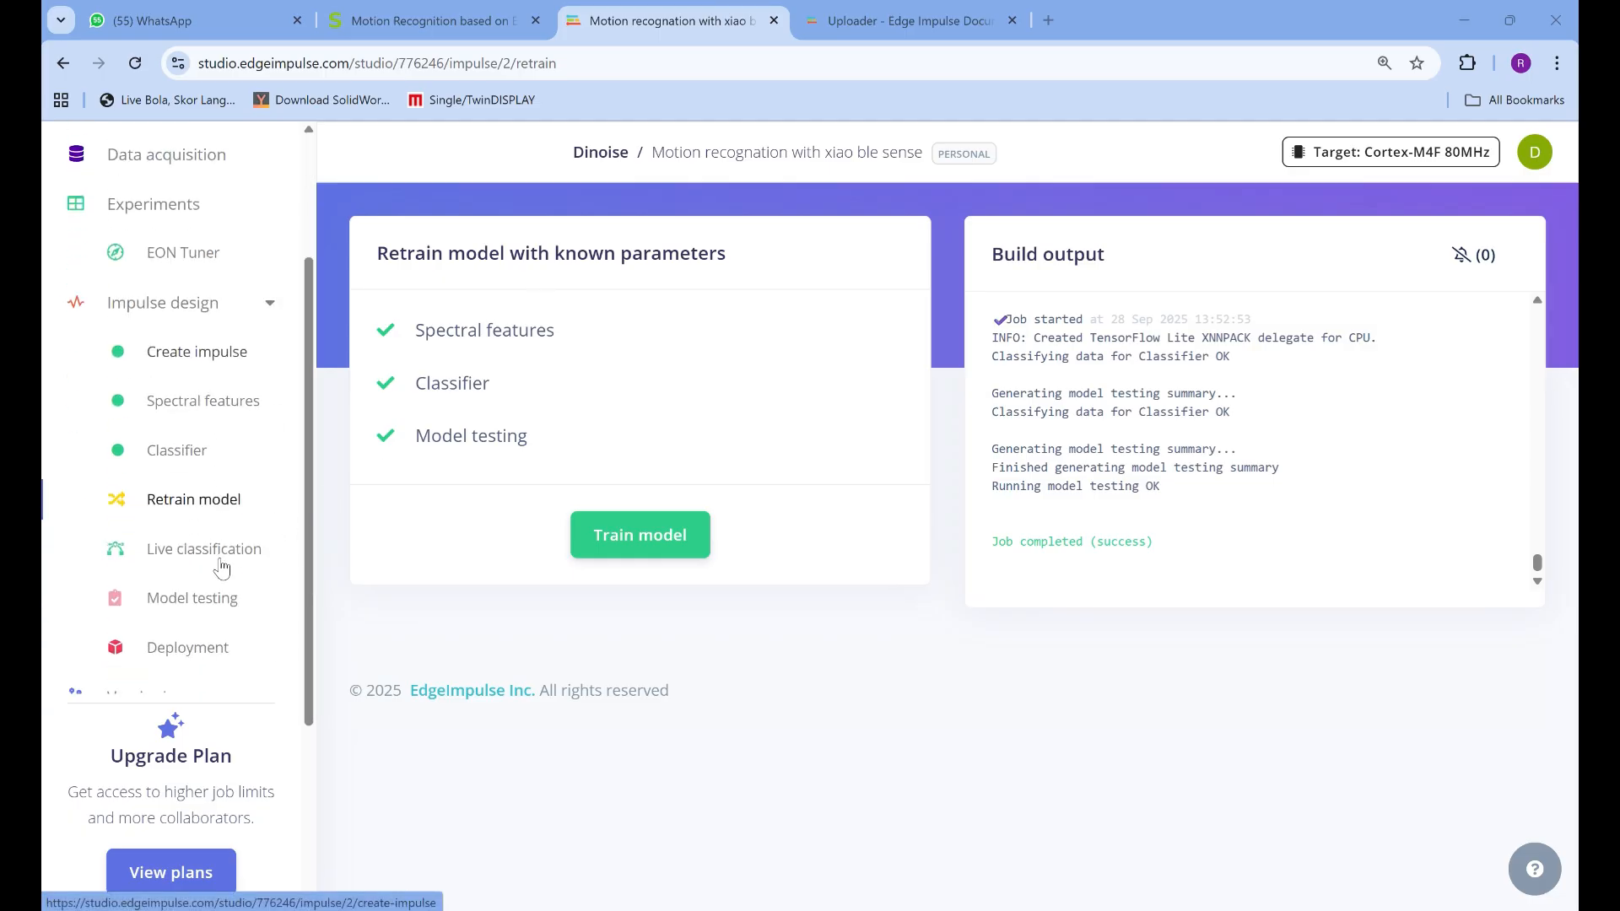
pyautogui.click(217, 552)
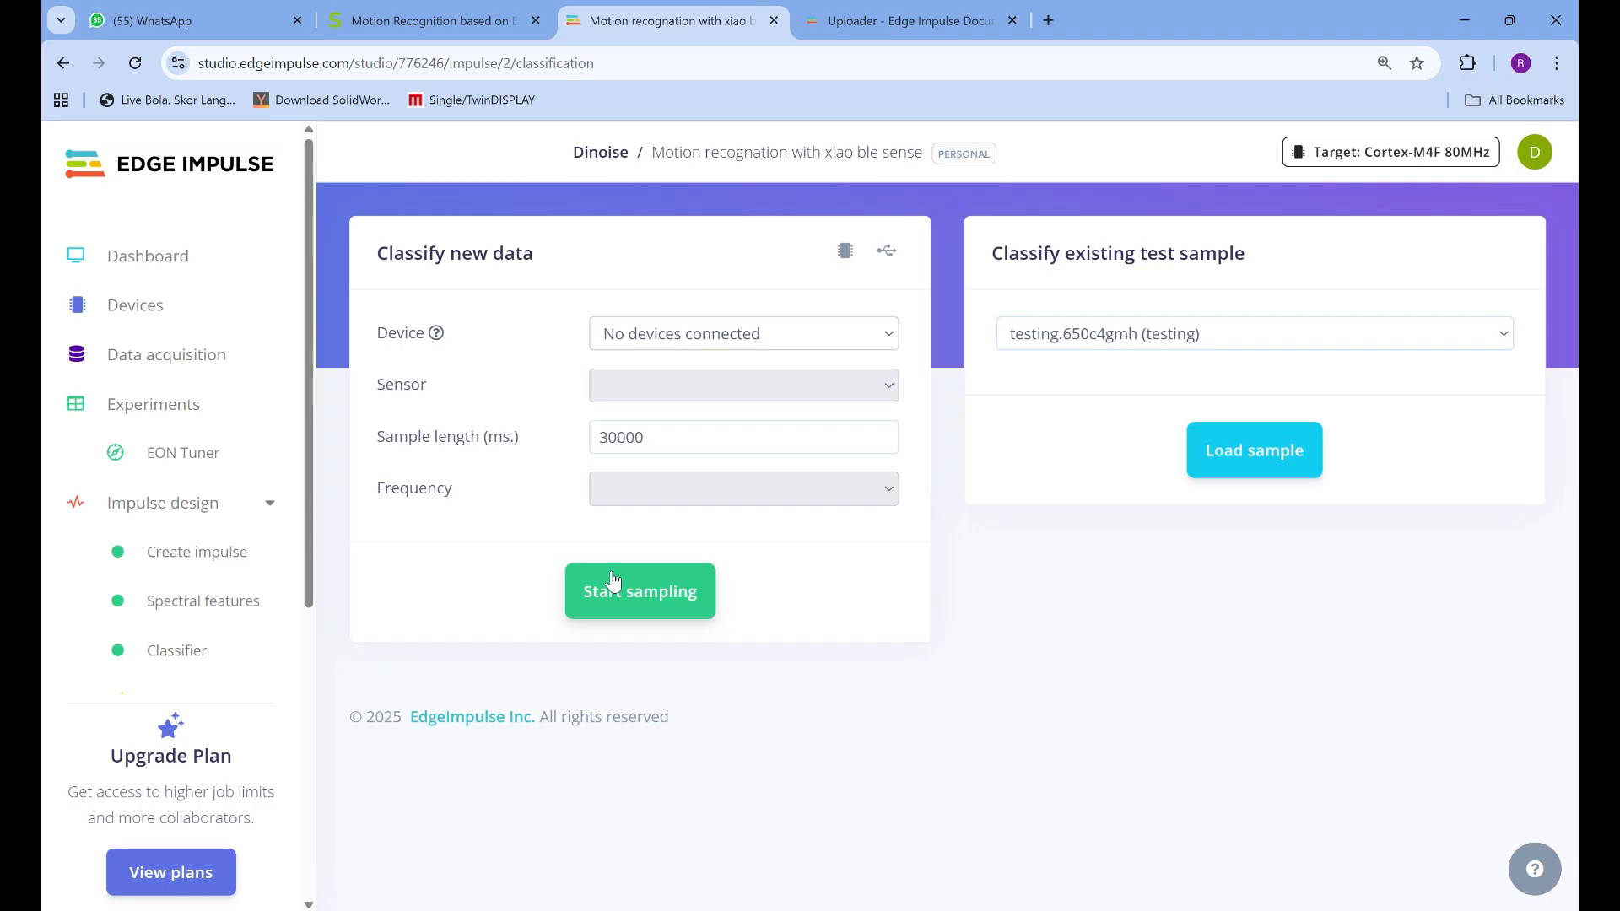
pyautogui.click(660, 592)
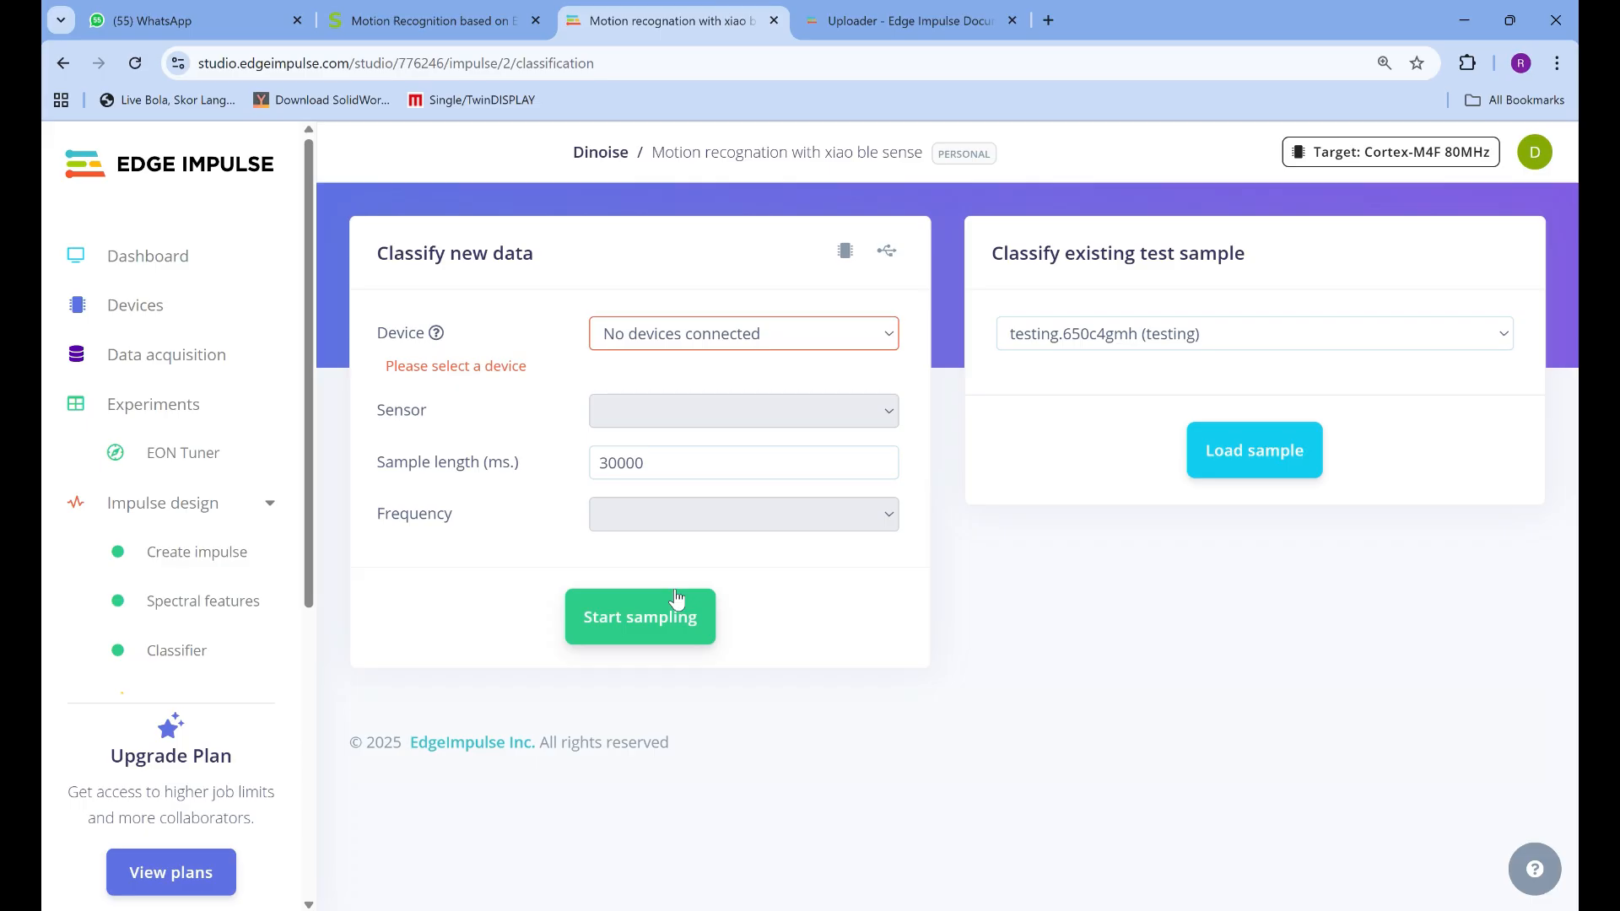
pyautogui.click(751, 337)
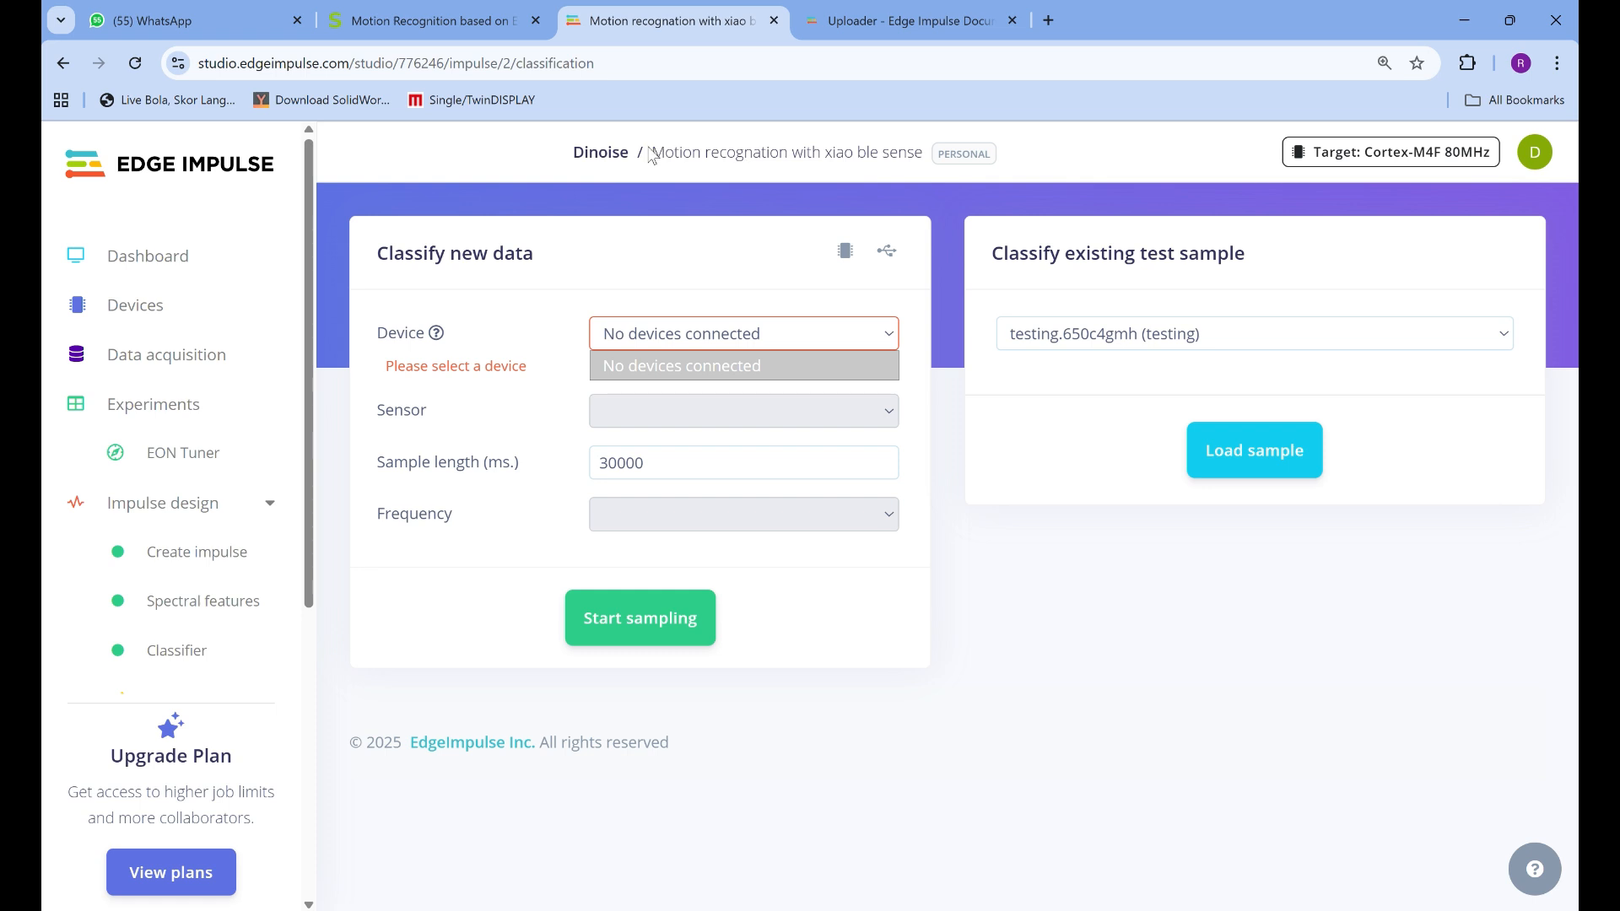
# Switch to Windows PowerShell to check the data forwarder's output, and return to the browser
pyautogui.hotkey('alt', 'Tab')
pyautogui.hotkey('alt', 'Tab')
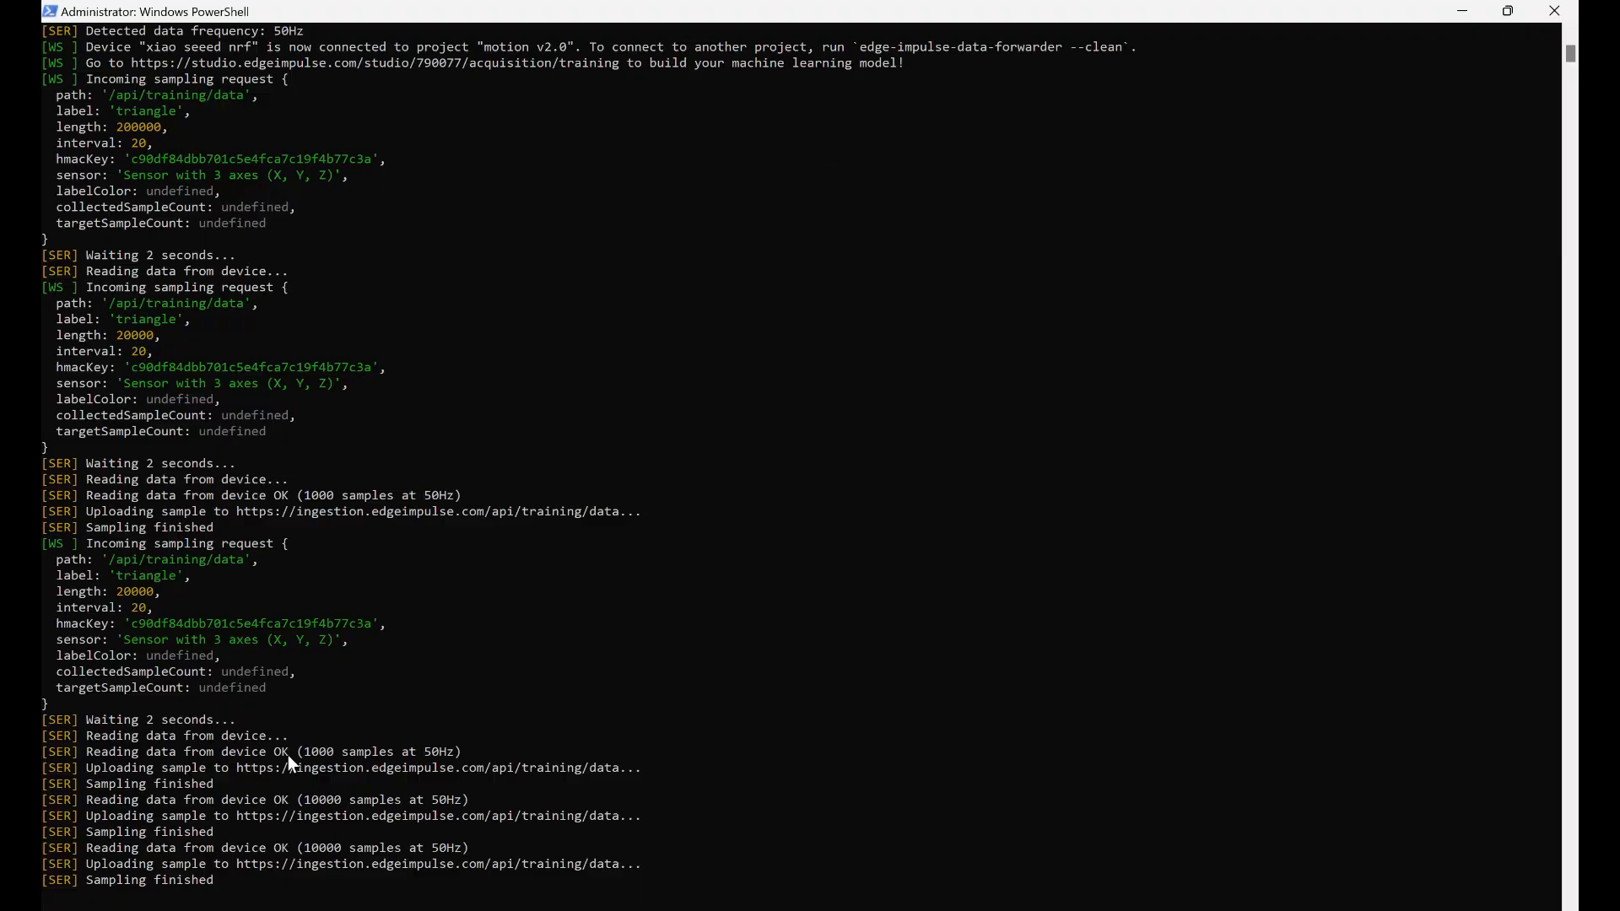
pyautogui.hotkey('alt', 'Tab')
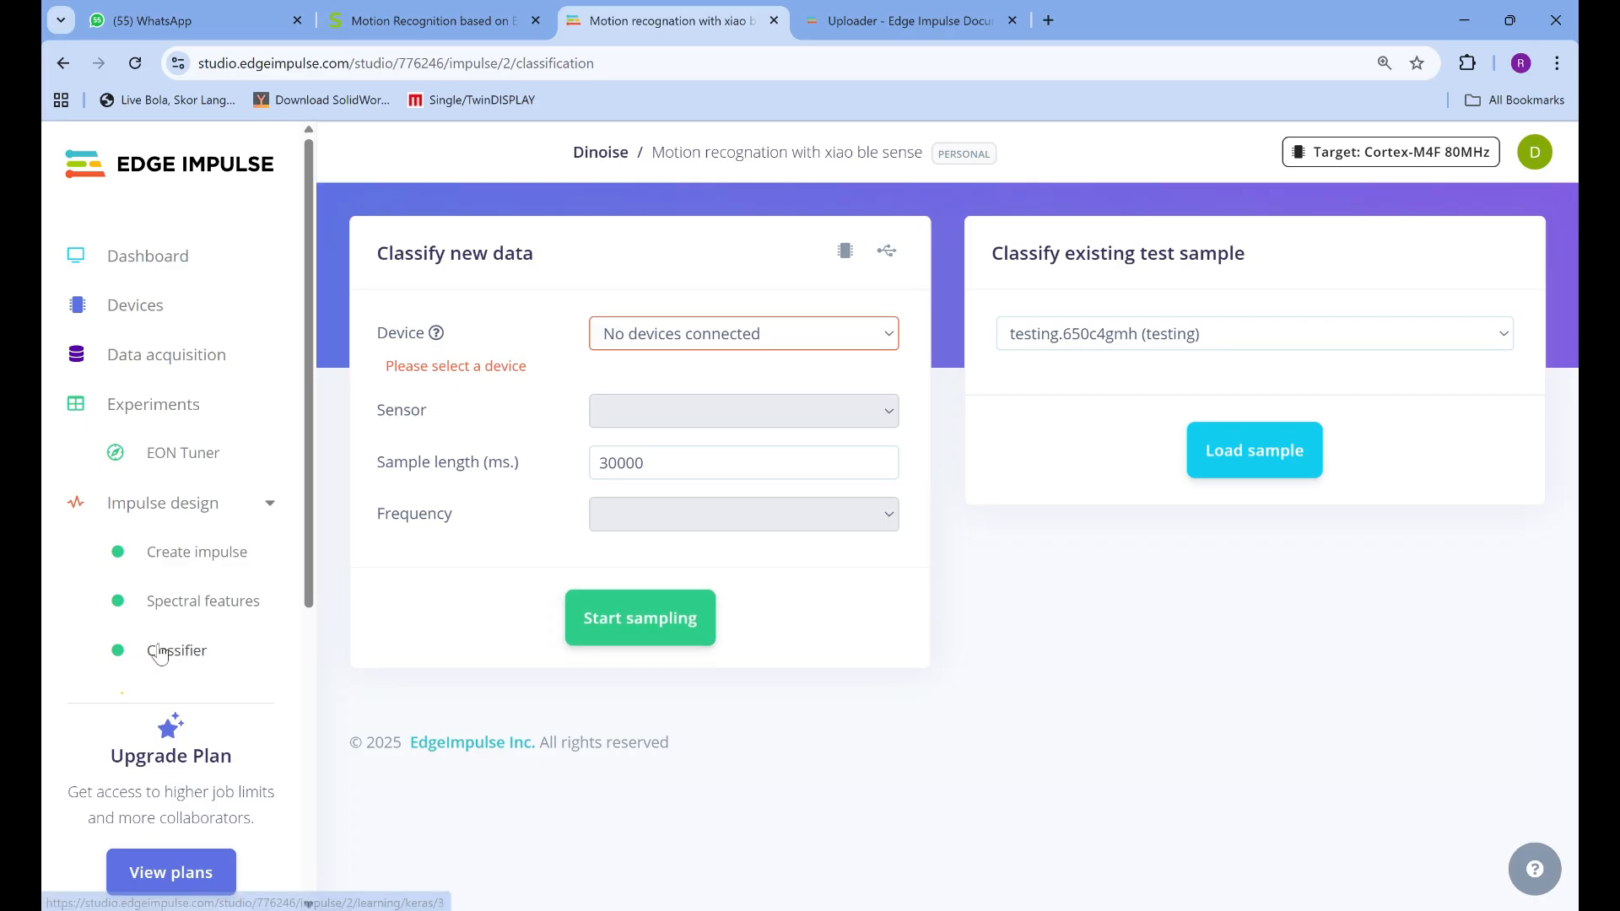
# Open the Deployment page and examine the Arduino library deployment, EON Compiler, and quantized and unoptimized model options
pyautogui.scroll(-2, 217, 634)
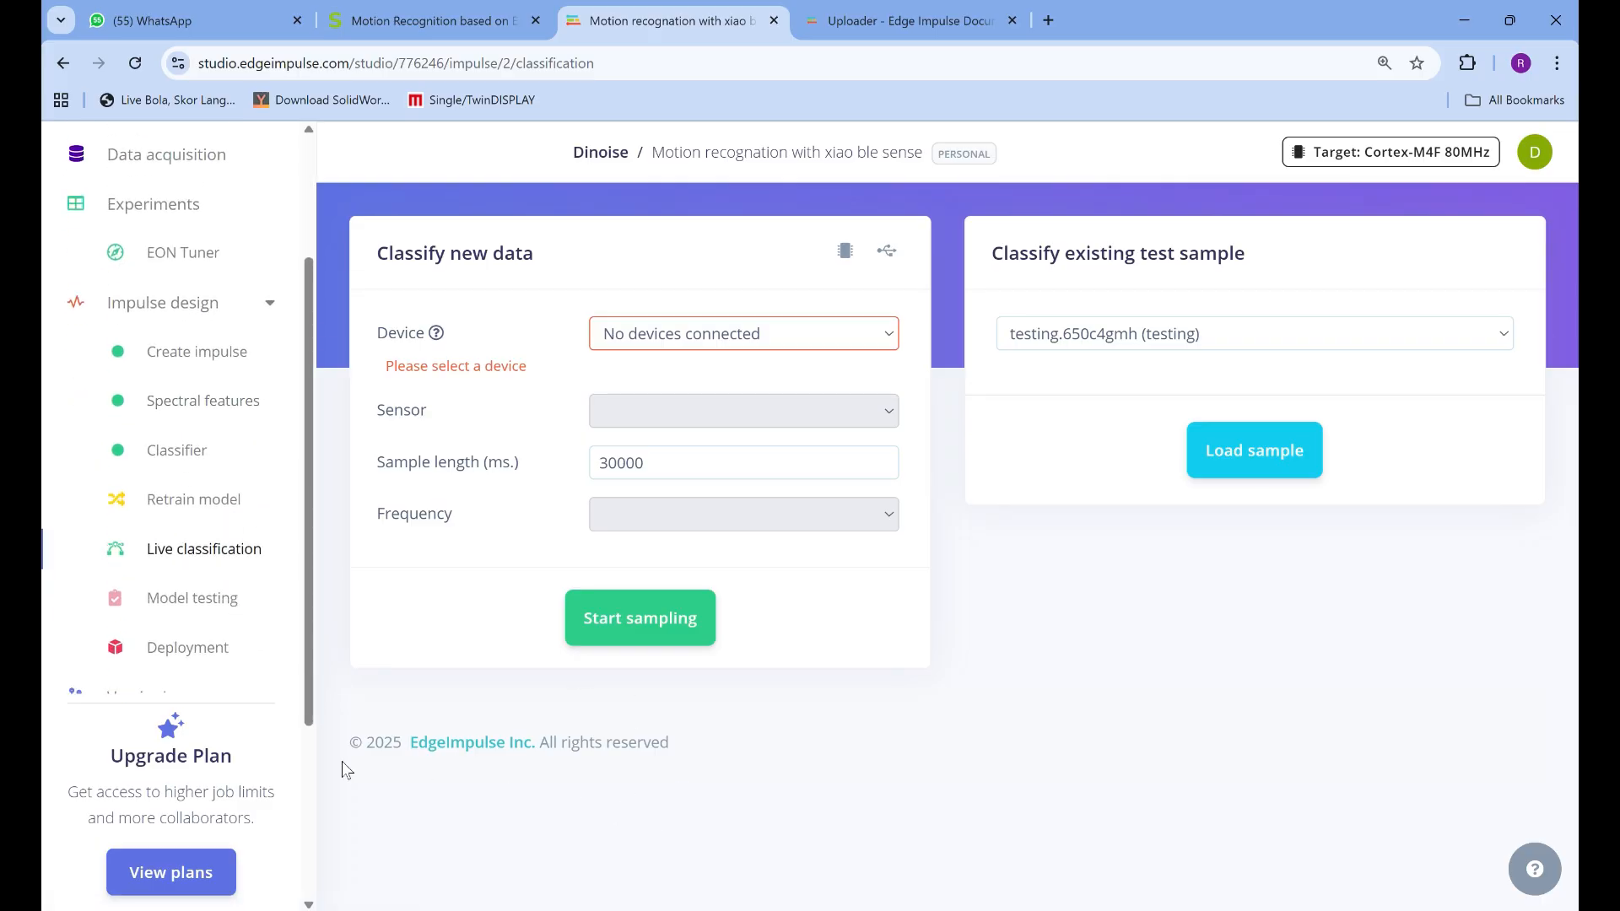
pyautogui.scroll(-2, 191, 654)
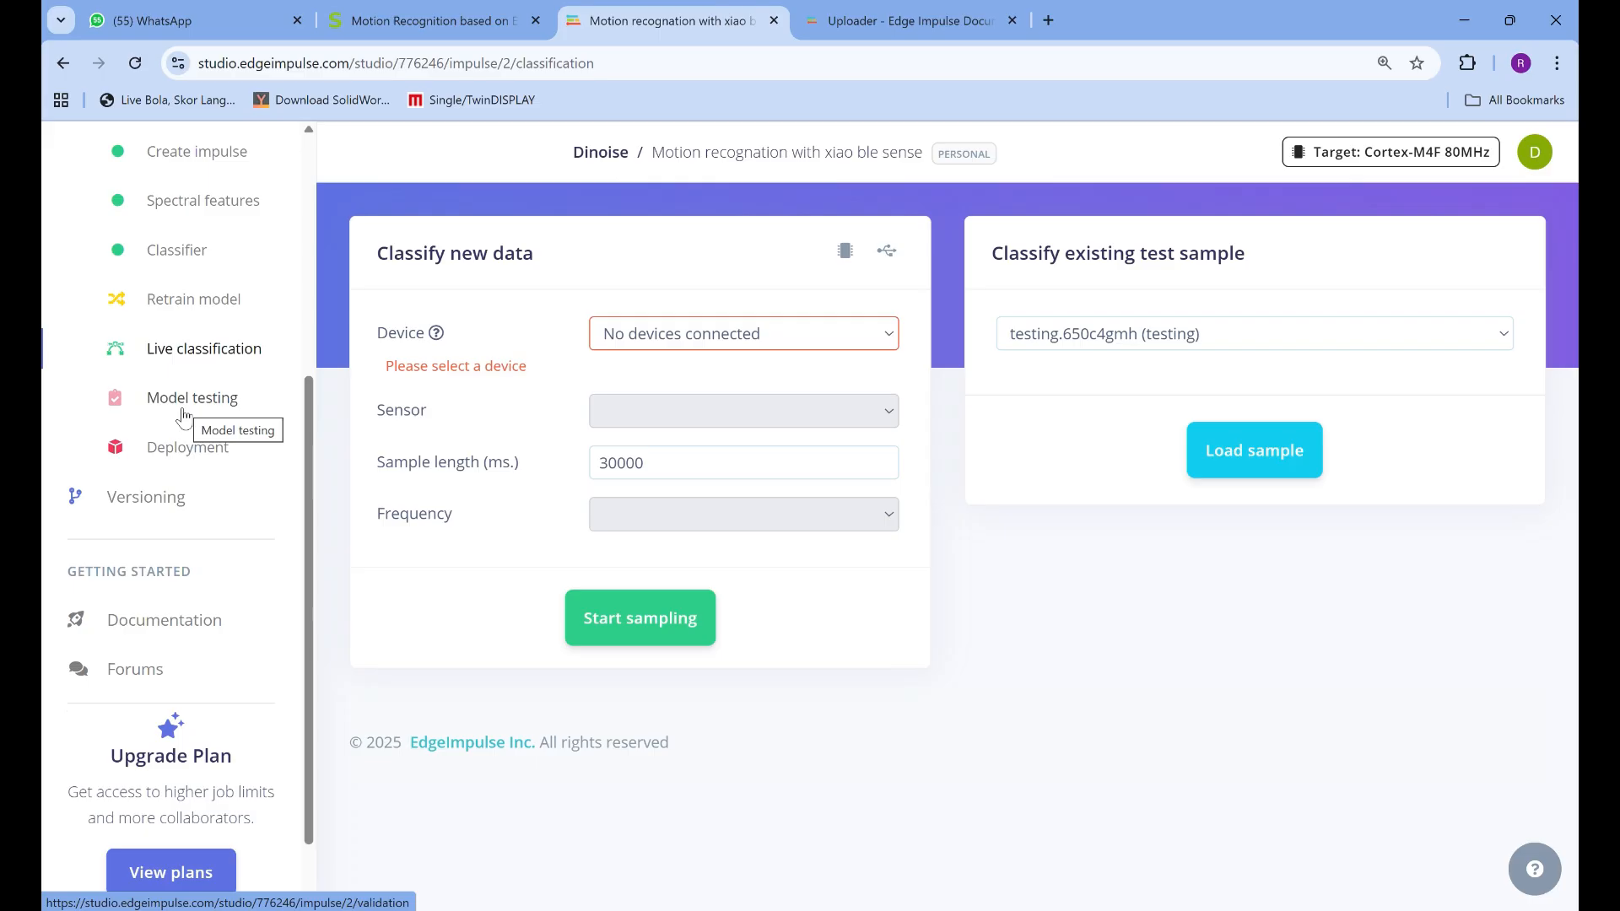
pyautogui.click(185, 448)
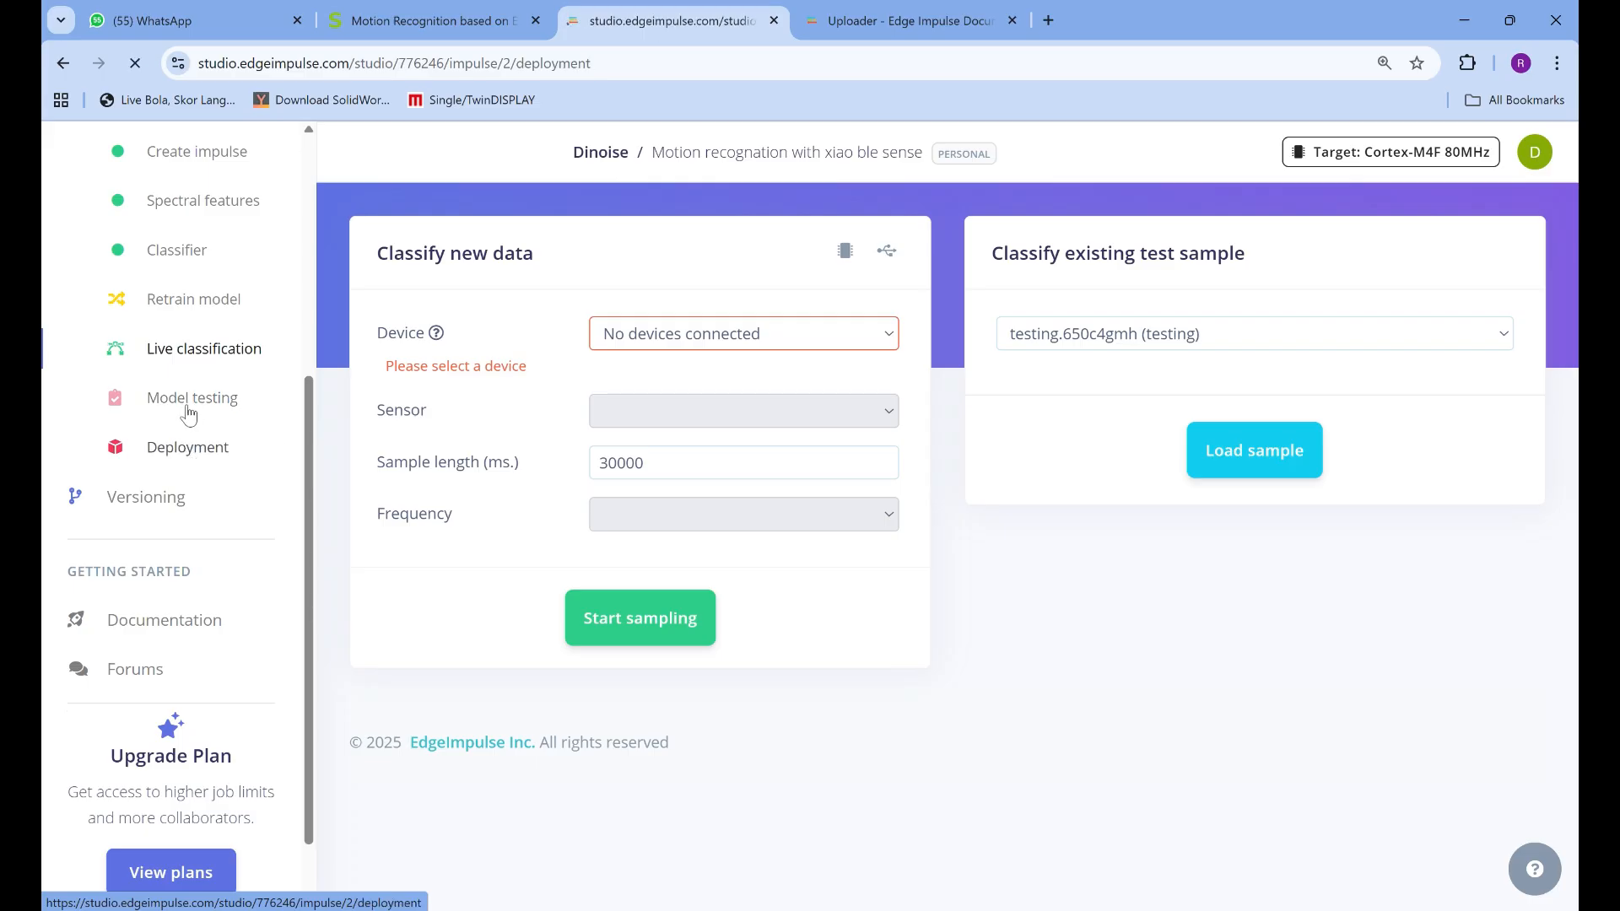
pyautogui.scroll(-1, 543, 492)
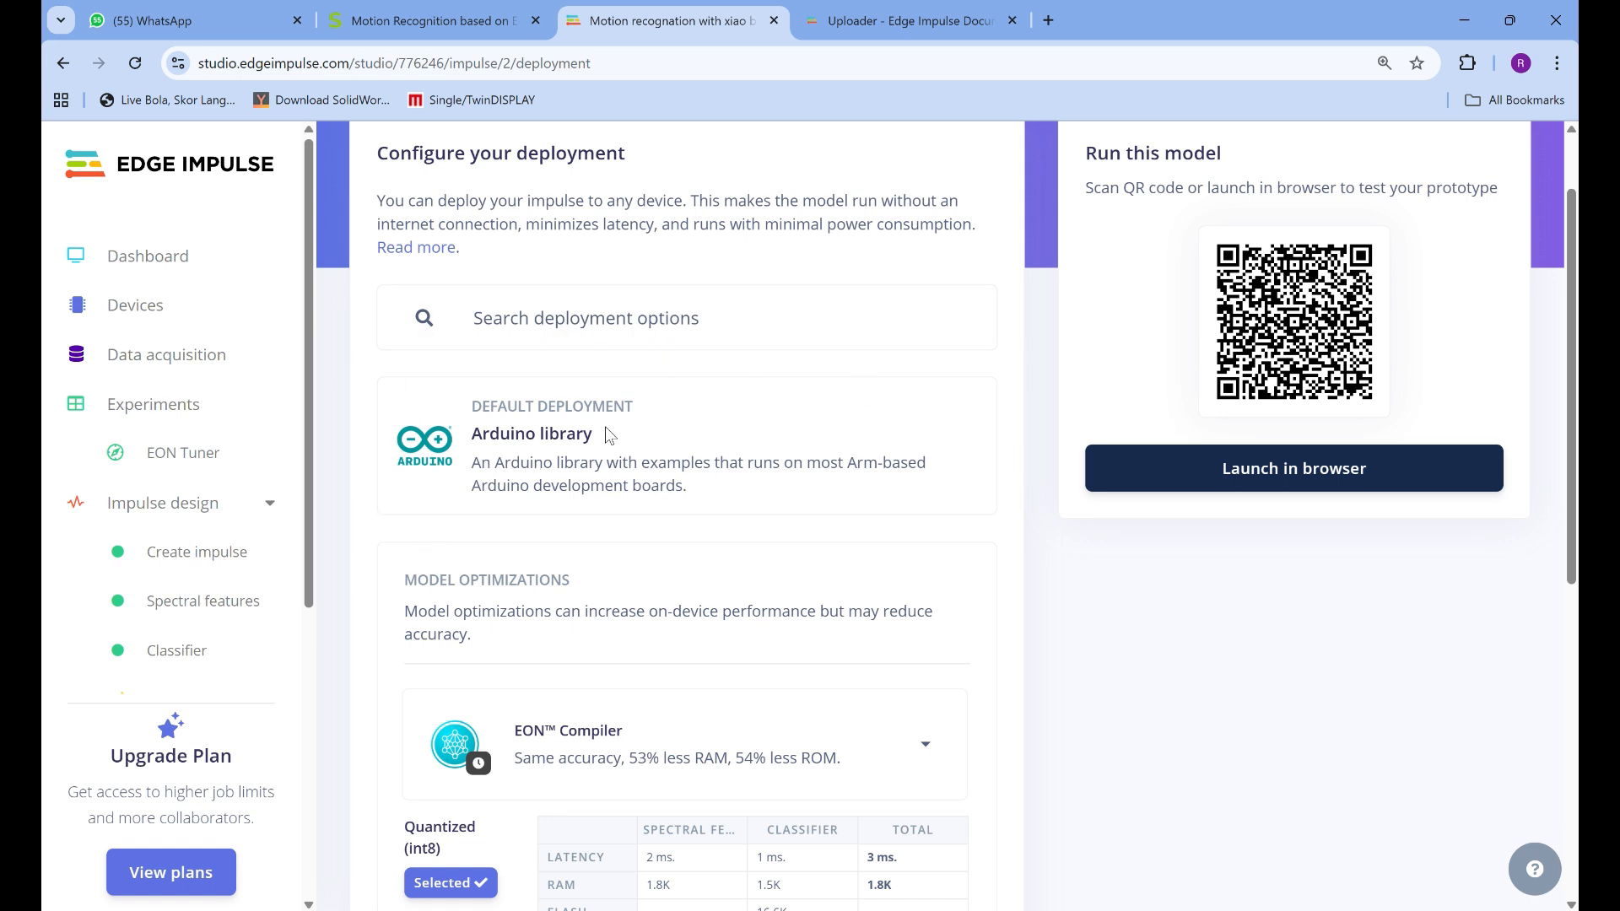
pyautogui.scroll(-1, 770, 526)
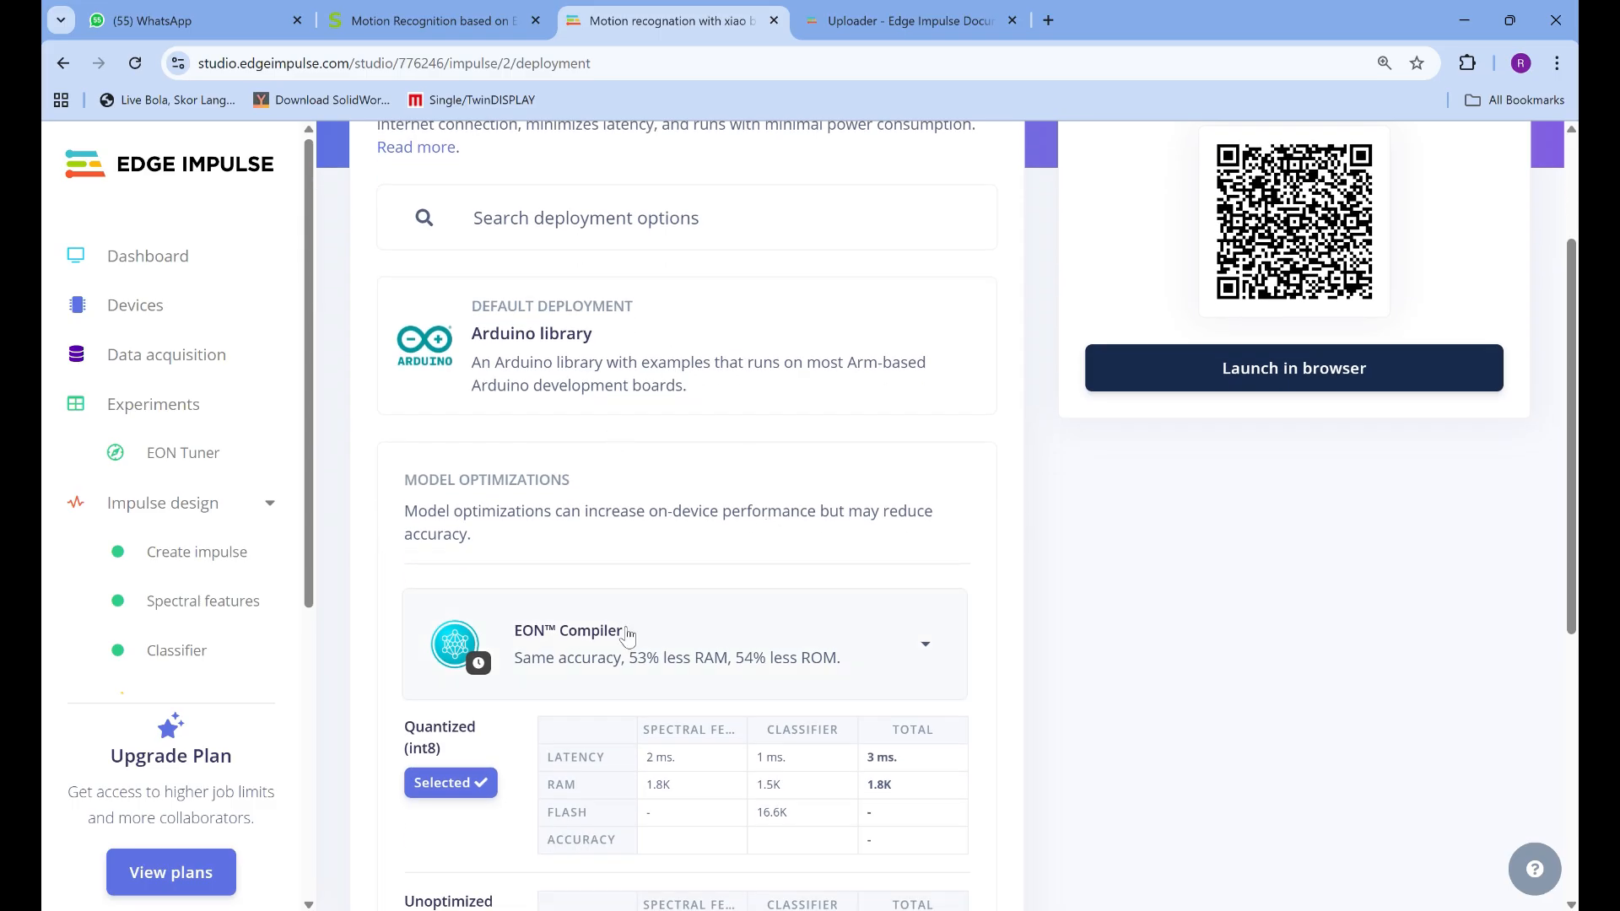
pyautogui.scroll(-1, 637, 641)
pyautogui.scroll(-3, 540, 612)
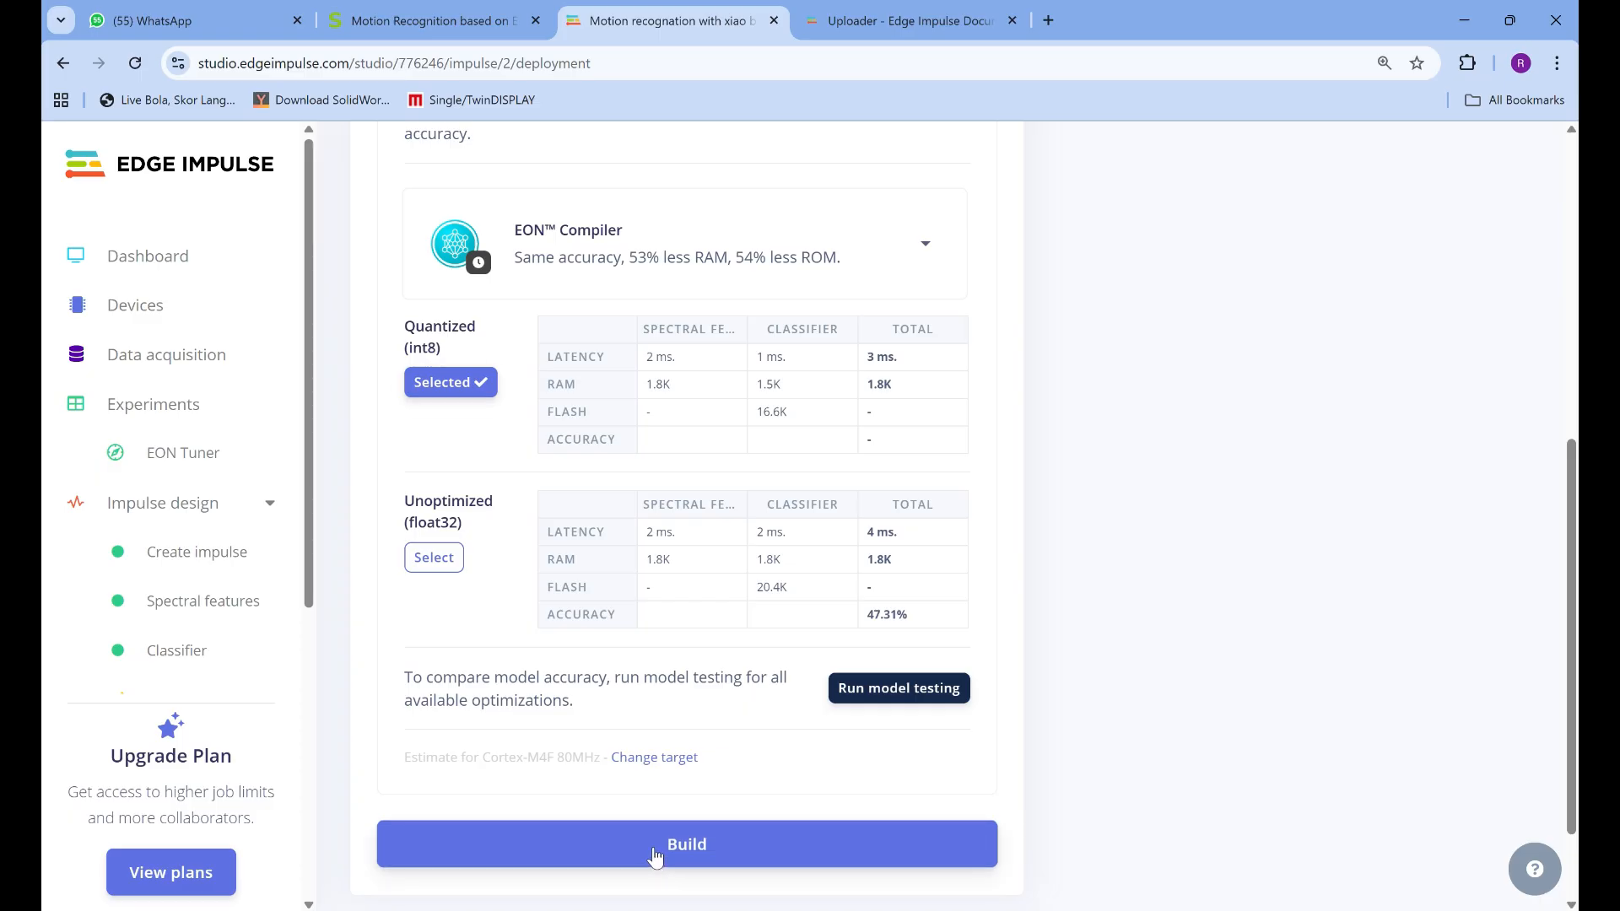
pyautogui.scroll(6, 655, 855)
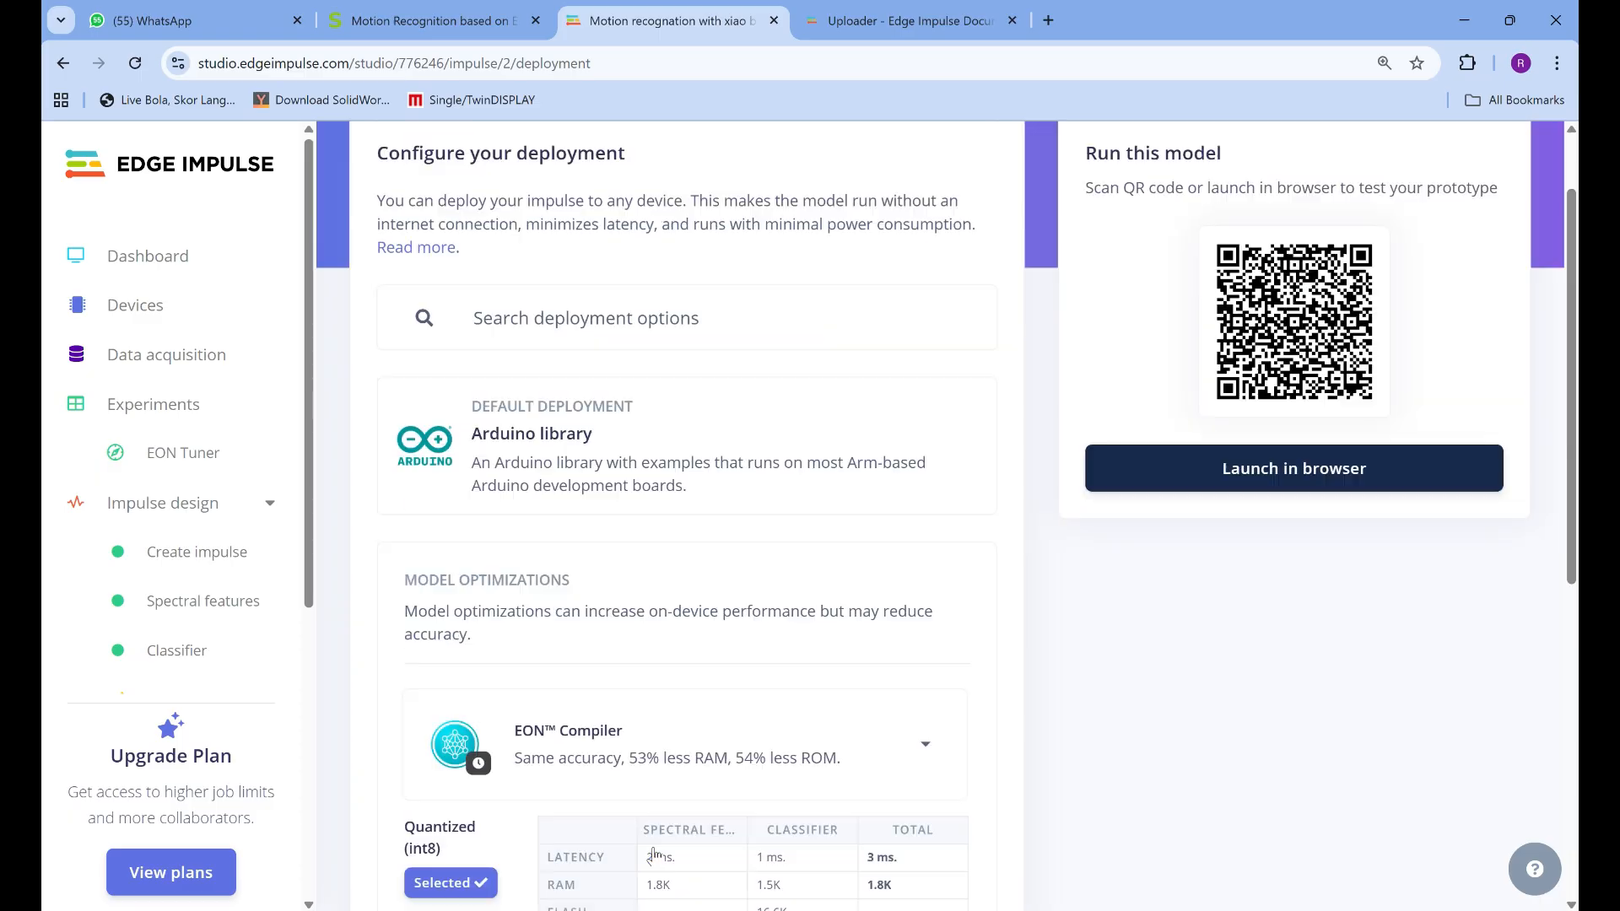
pyautogui.scroll(-5, 654, 855)
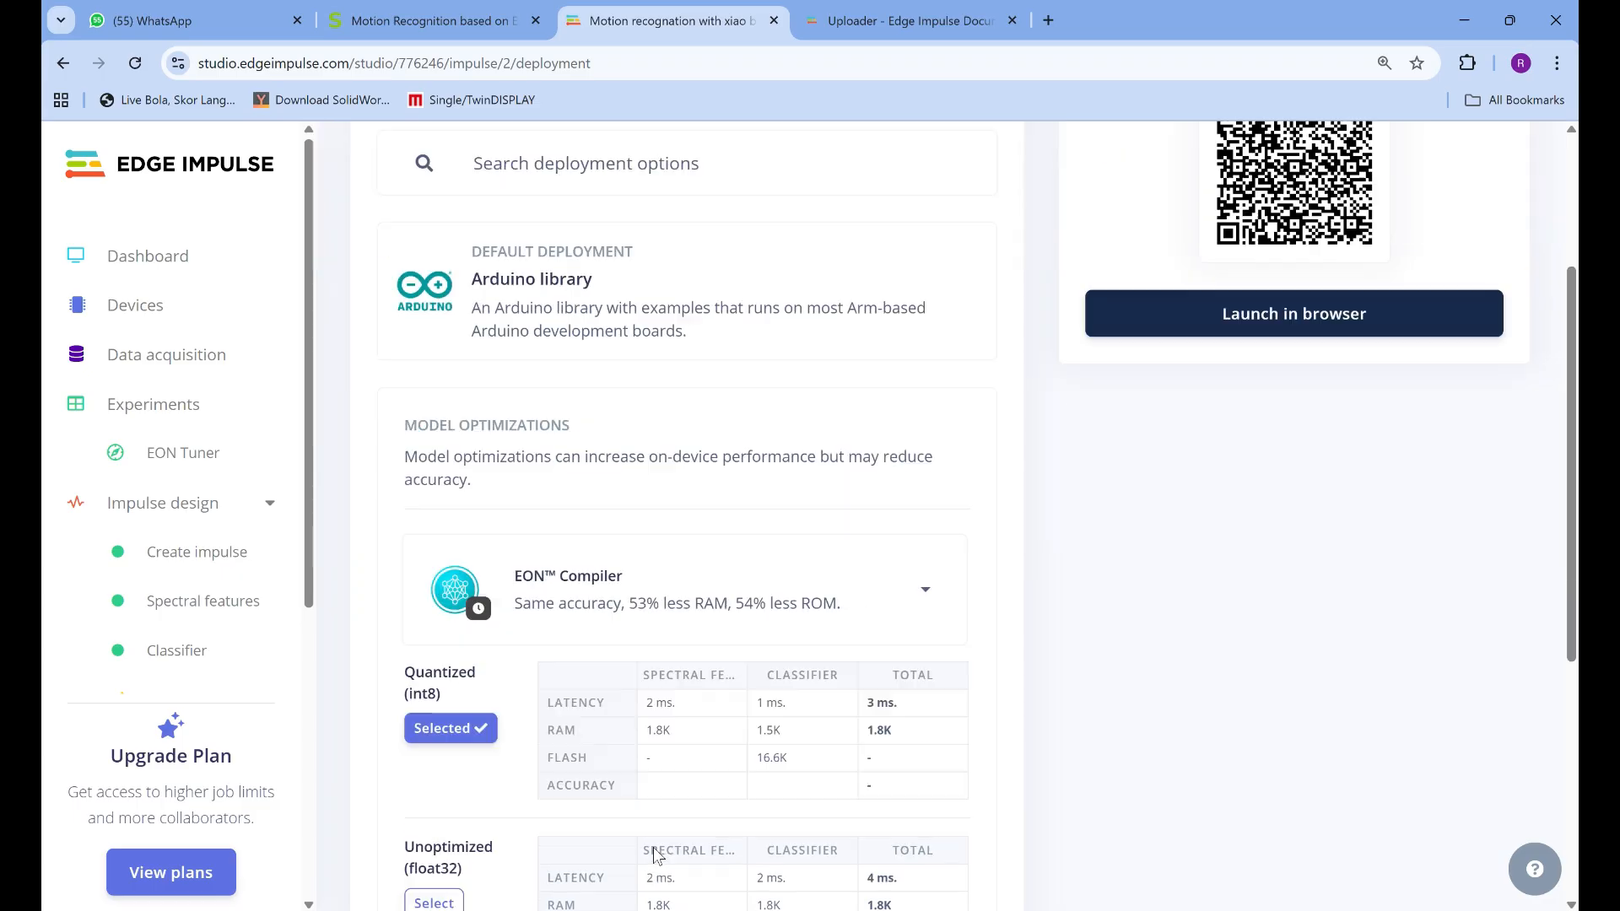
pyautogui.scroll(-3, 655, 855)
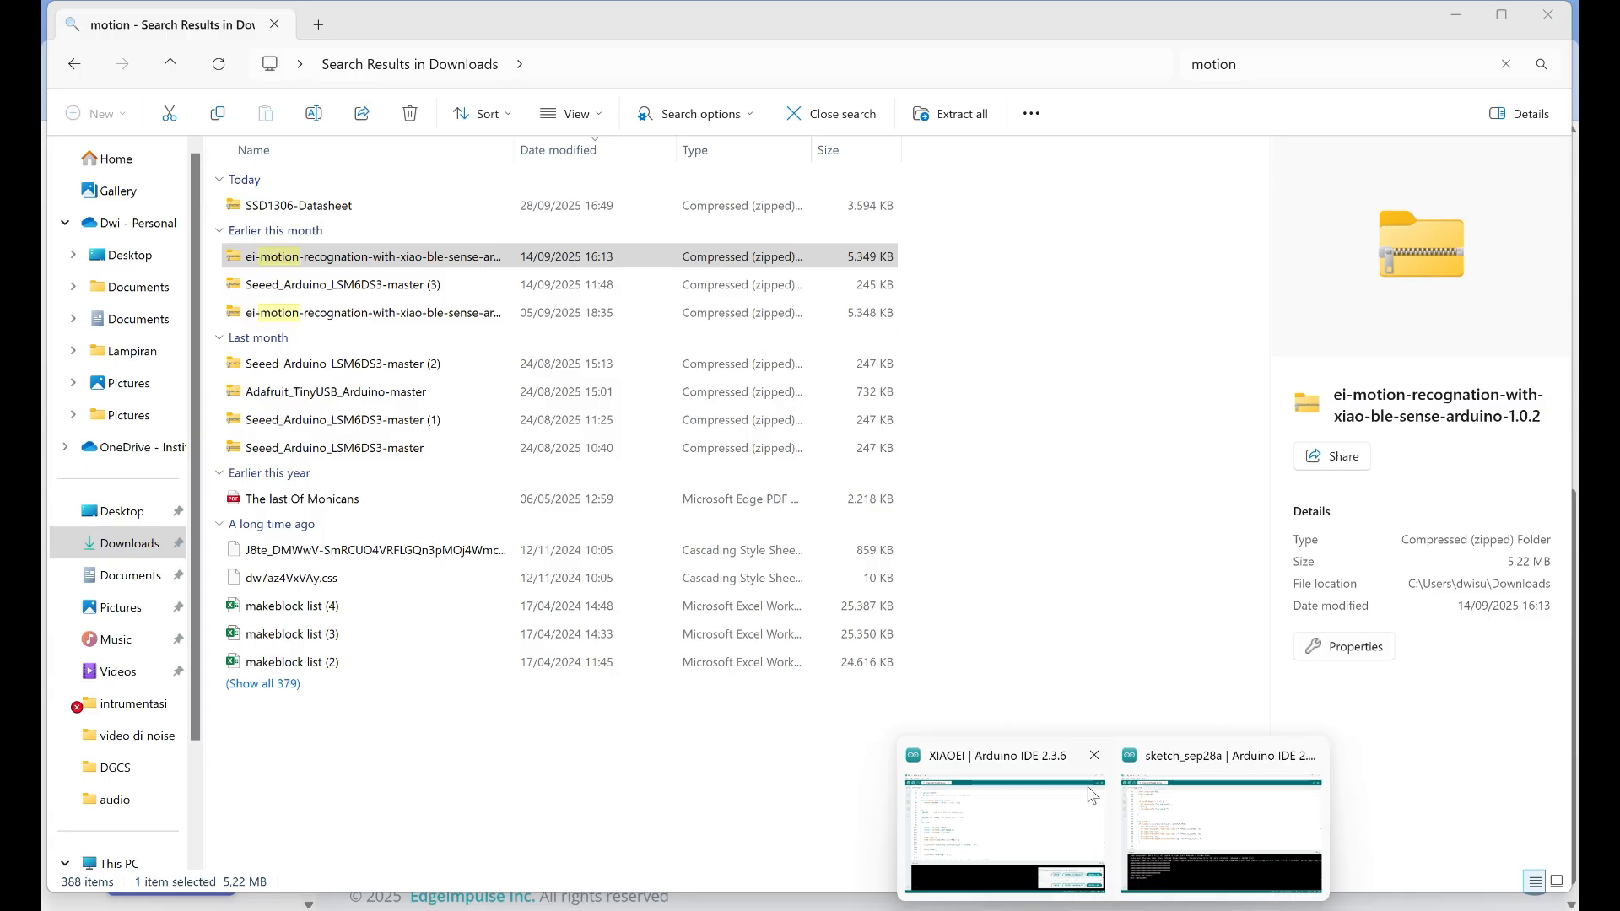
# Switch to the sketch_sep28a window in Arduino IDE and view the available board packages
pyautogui.click(1091, 795)
pyautogui.click(1220, 835)
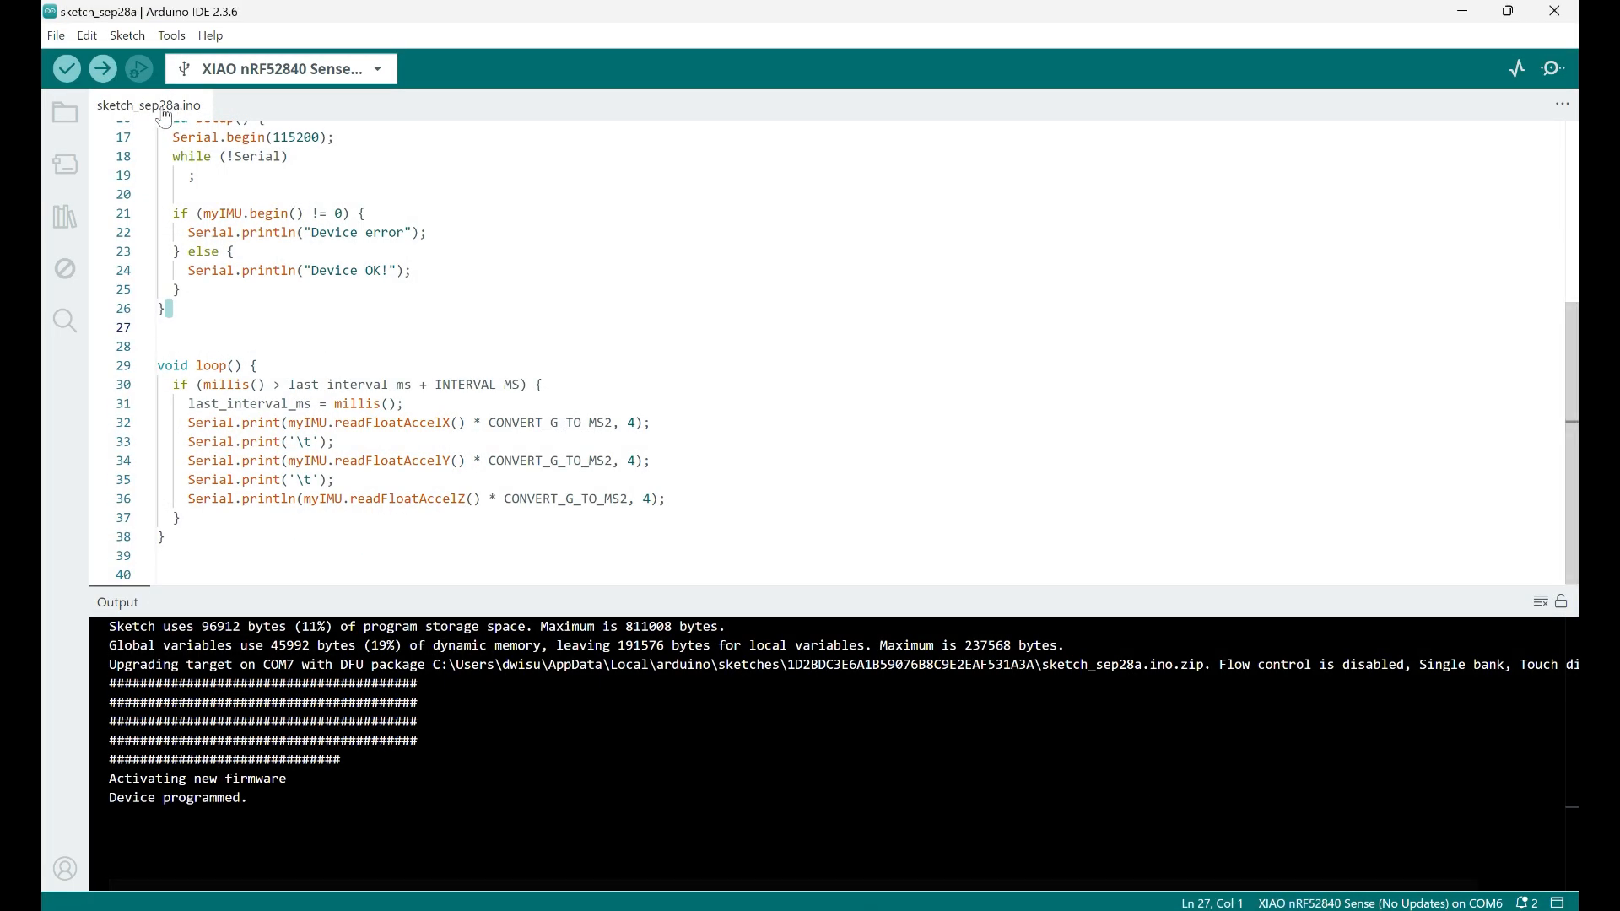
pyautogui.click(172, 37)
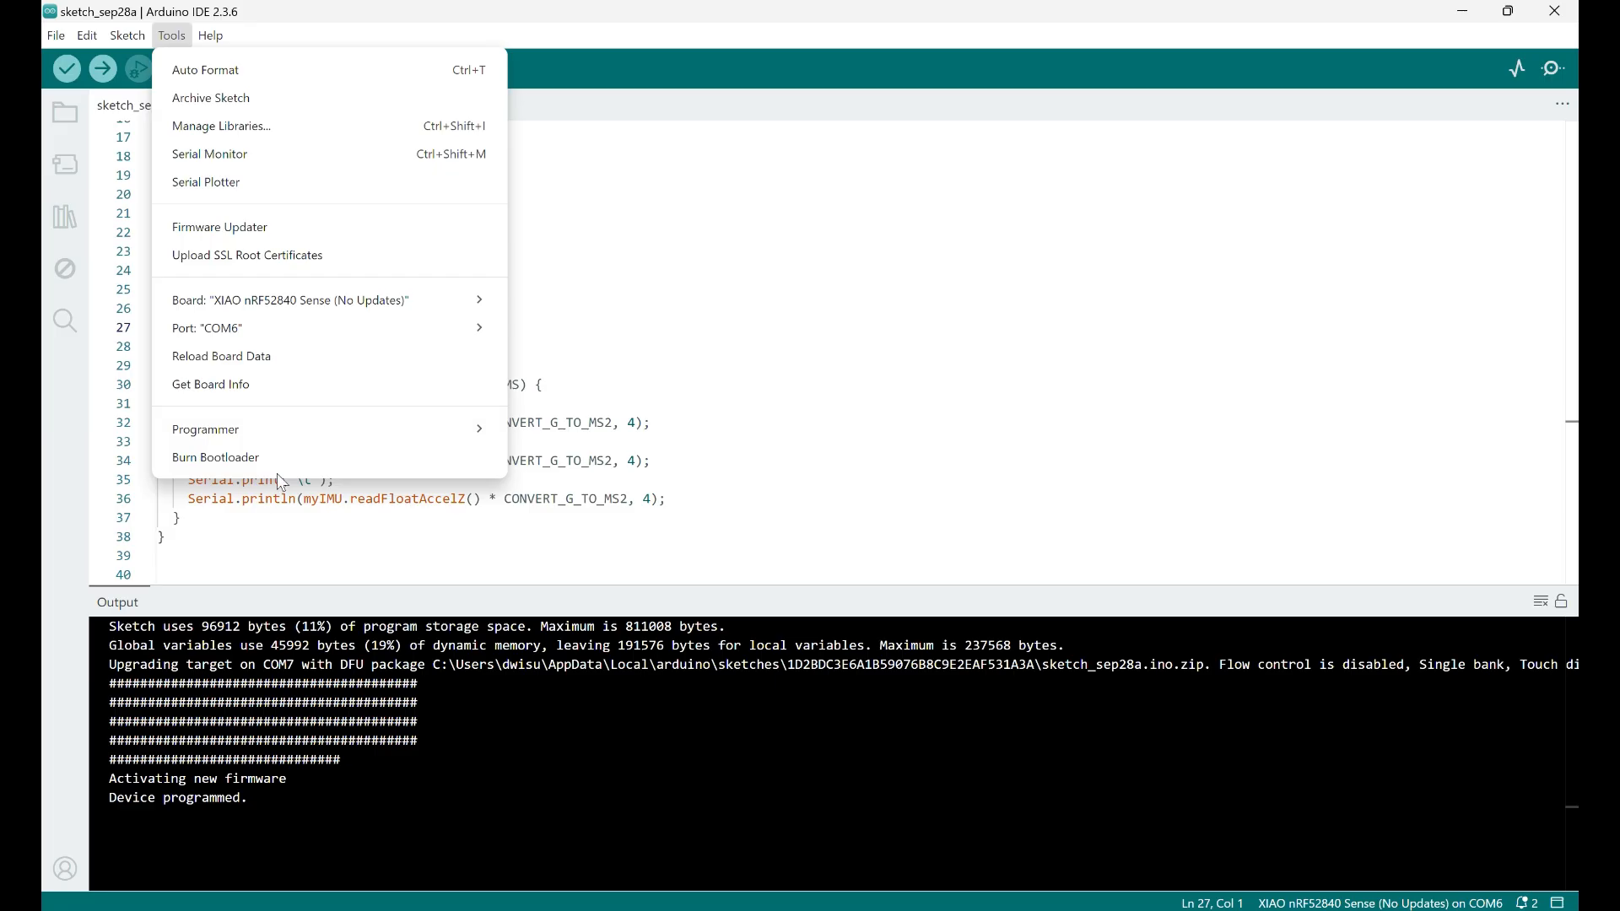
pyautogui.moveTo(265, 302)
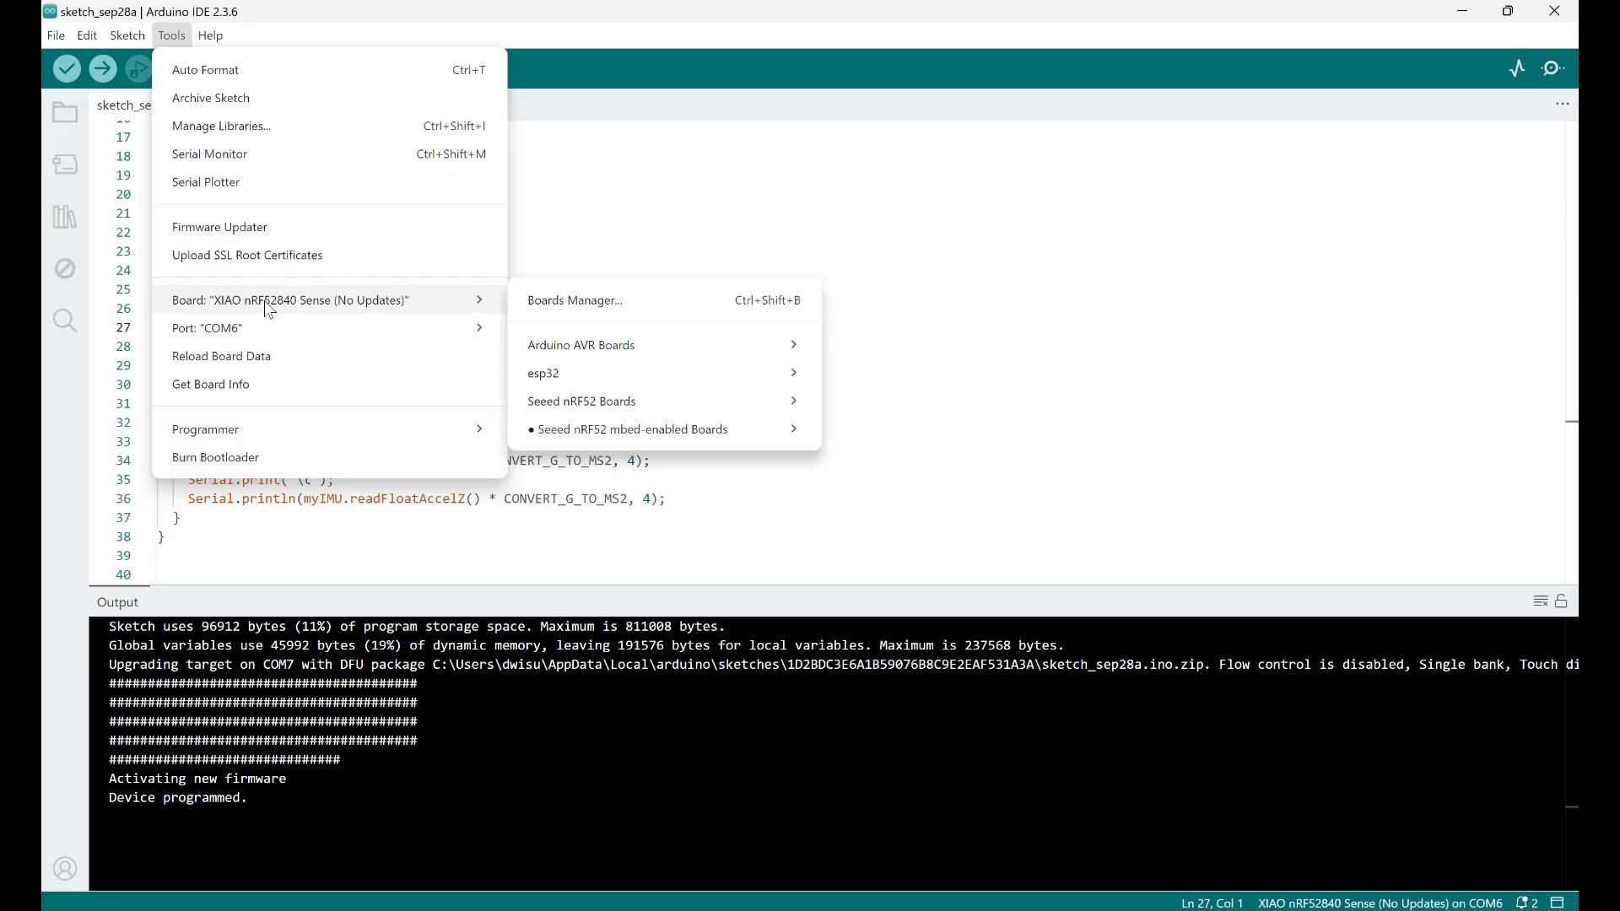
# Try adding a ZIP library by searching Downloads for "motion" and selecting ei-motion-recognation-with-xiao-ble-sense-arduino-1.0.2, but cancel the import
pyautogui.click(134, 36)
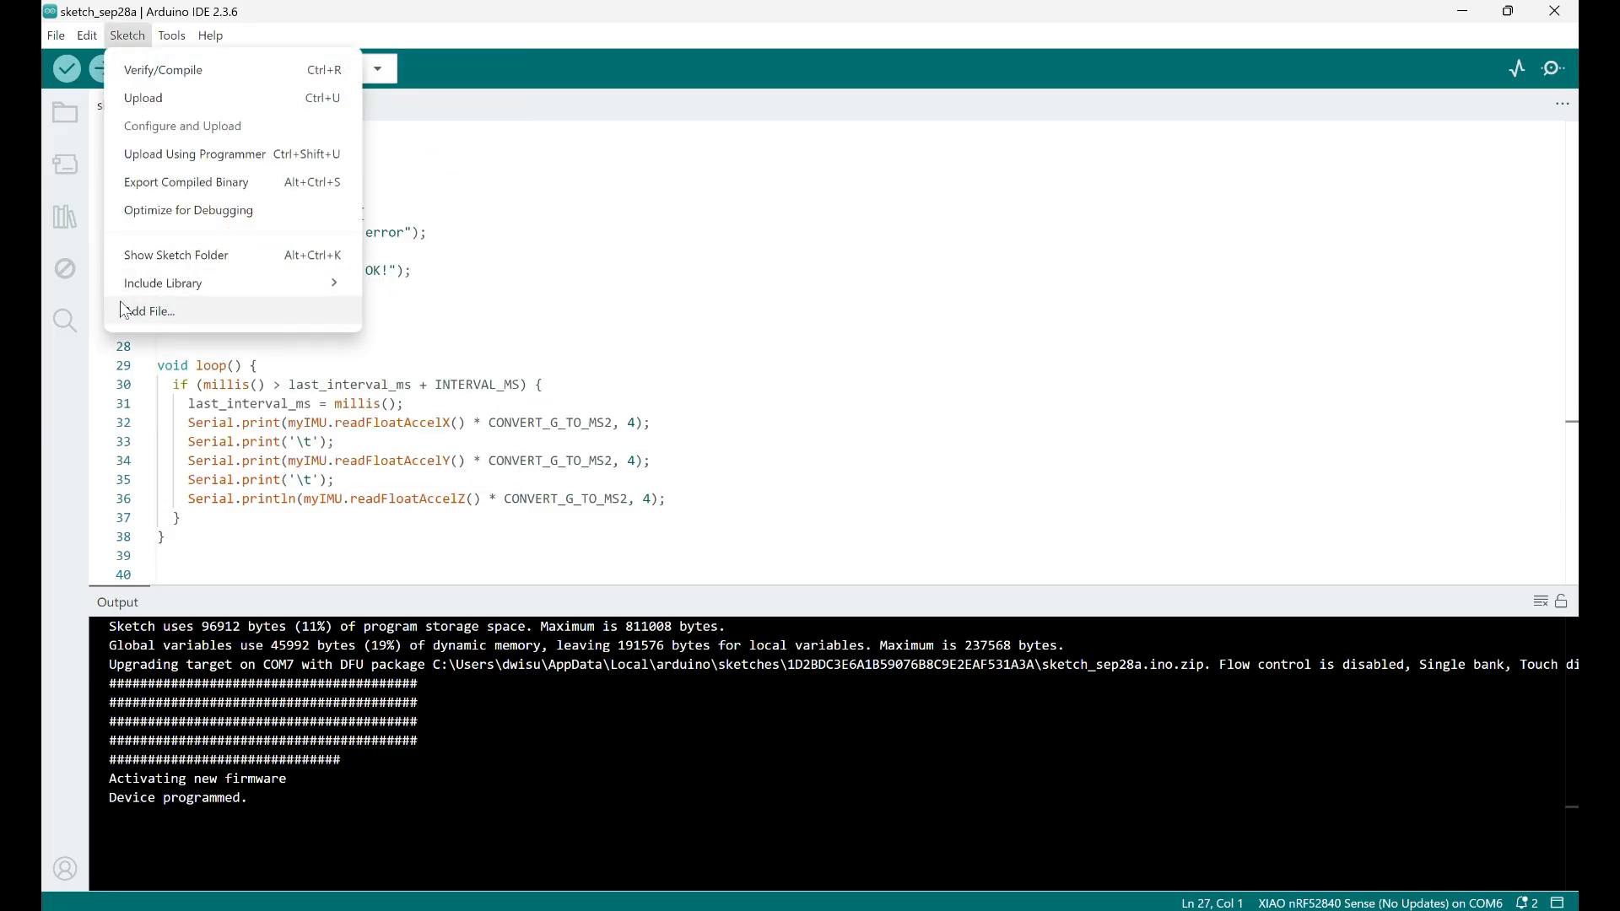
pyautogui.moveTo(196, 283)
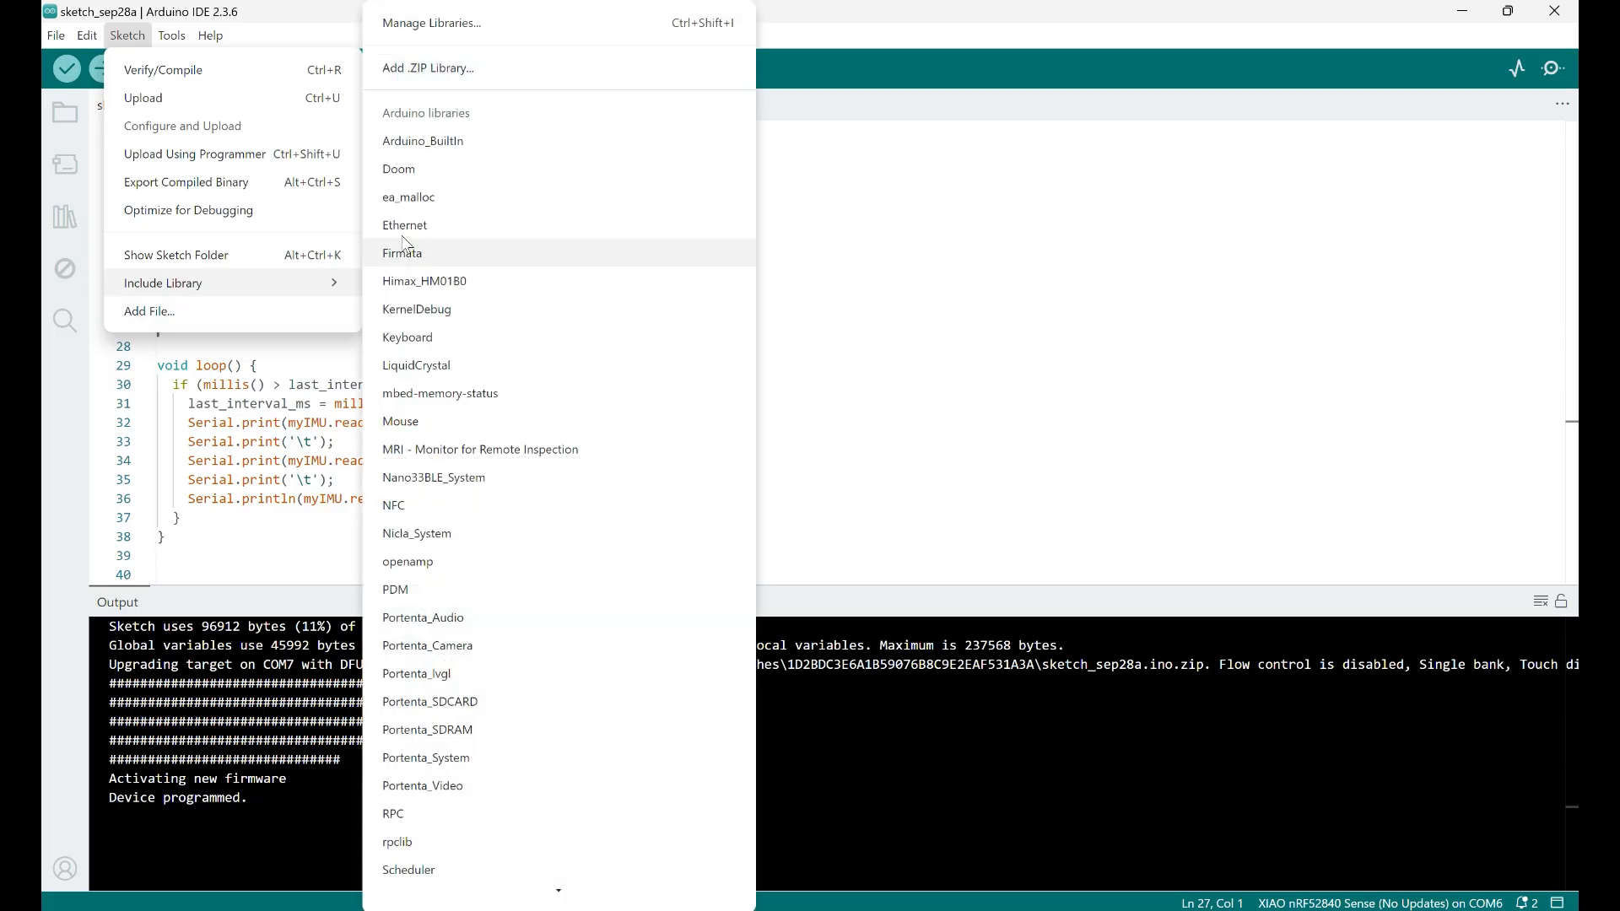
pyautogui.click(479, 71)
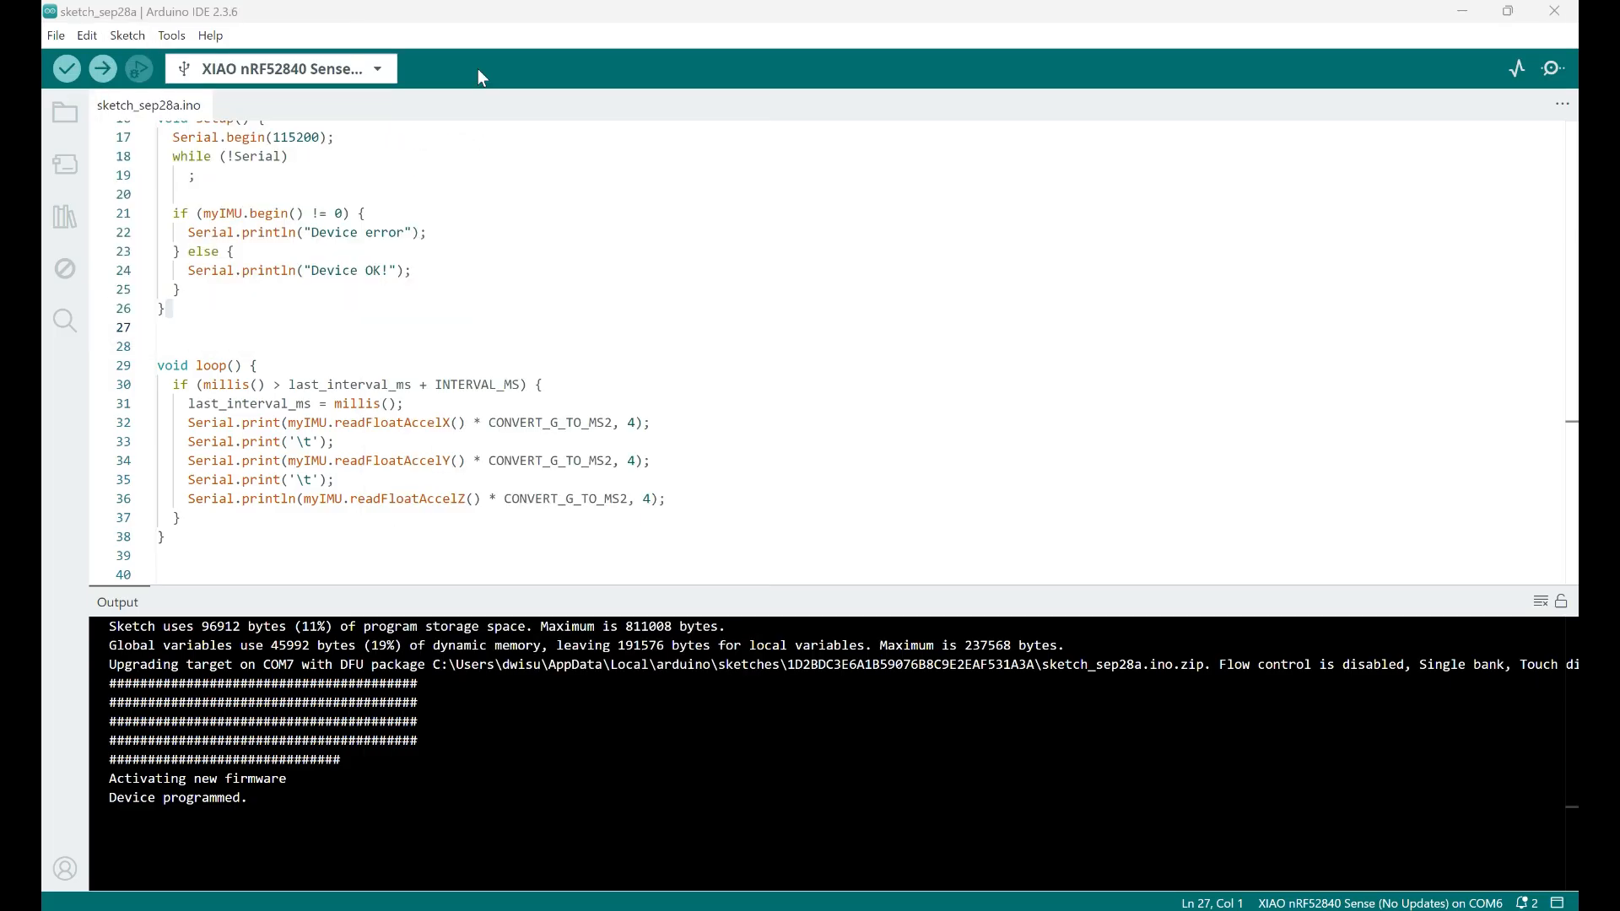
pyautogui.scroll(-3, 318, 247)
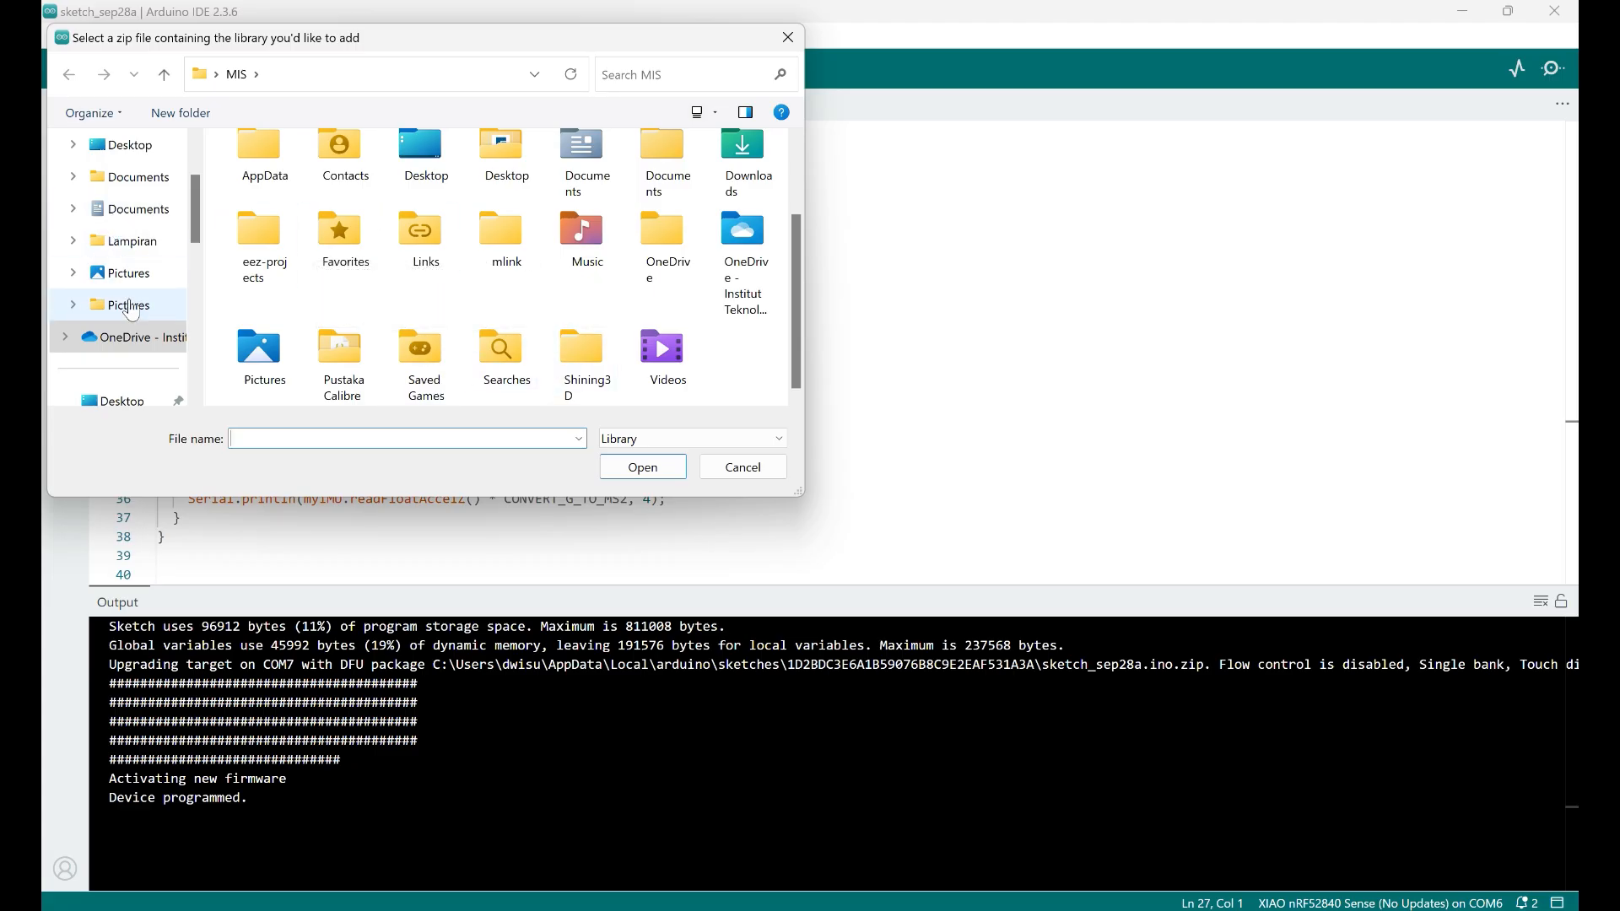
pyautogui.scroll(2, 131, 311)
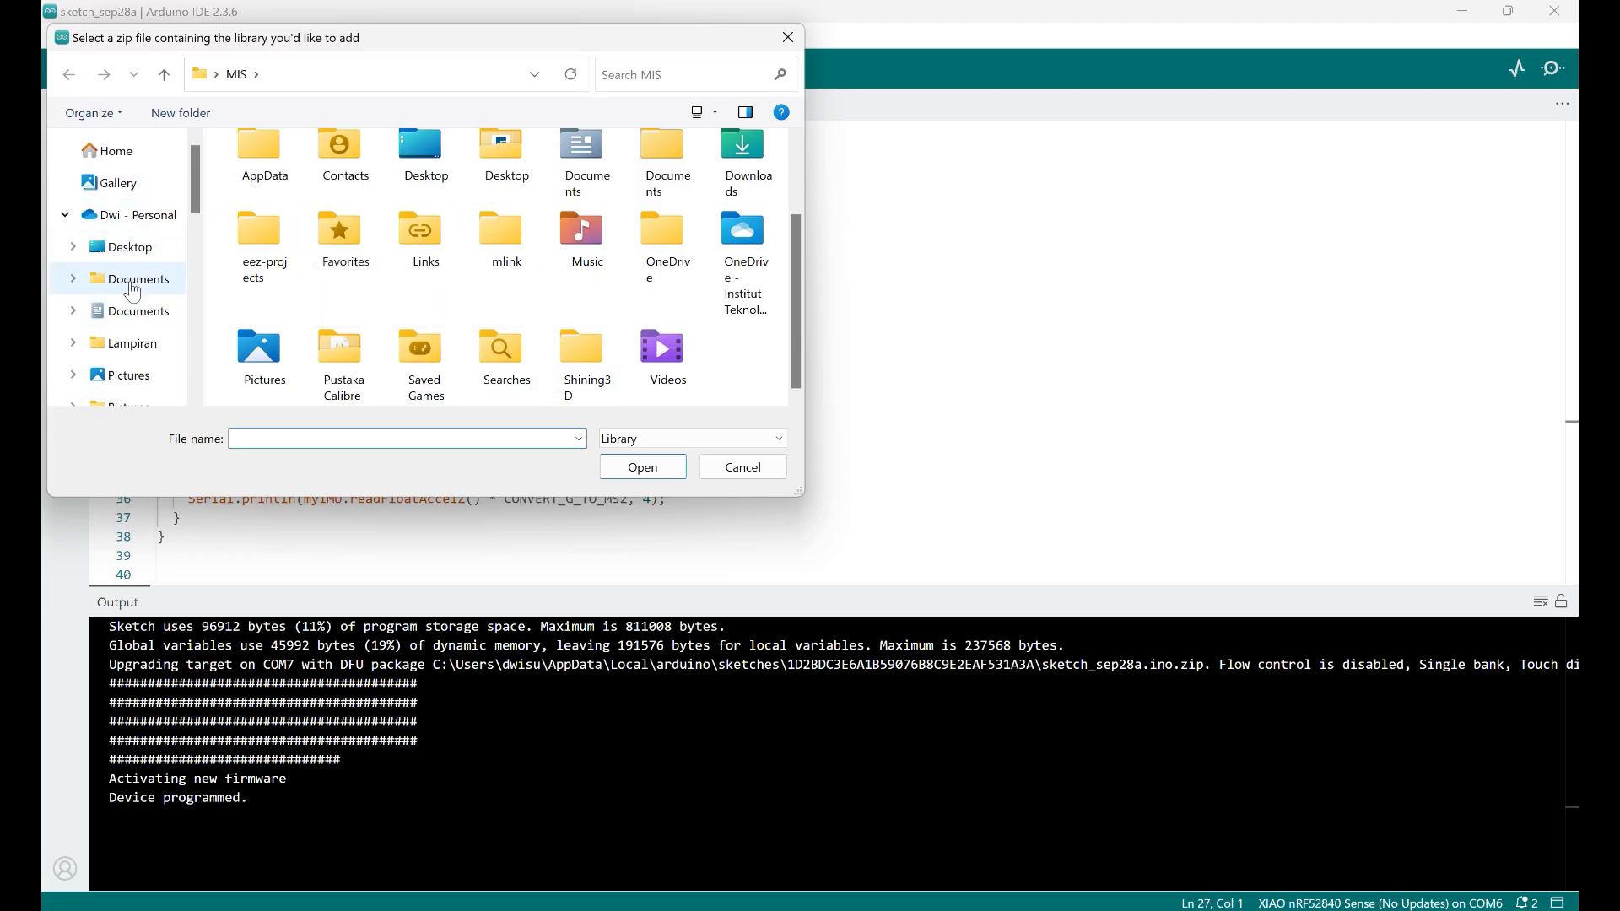
pyautogui.scroll(-5, 126, 303)
pyautogui.click(126, 241)
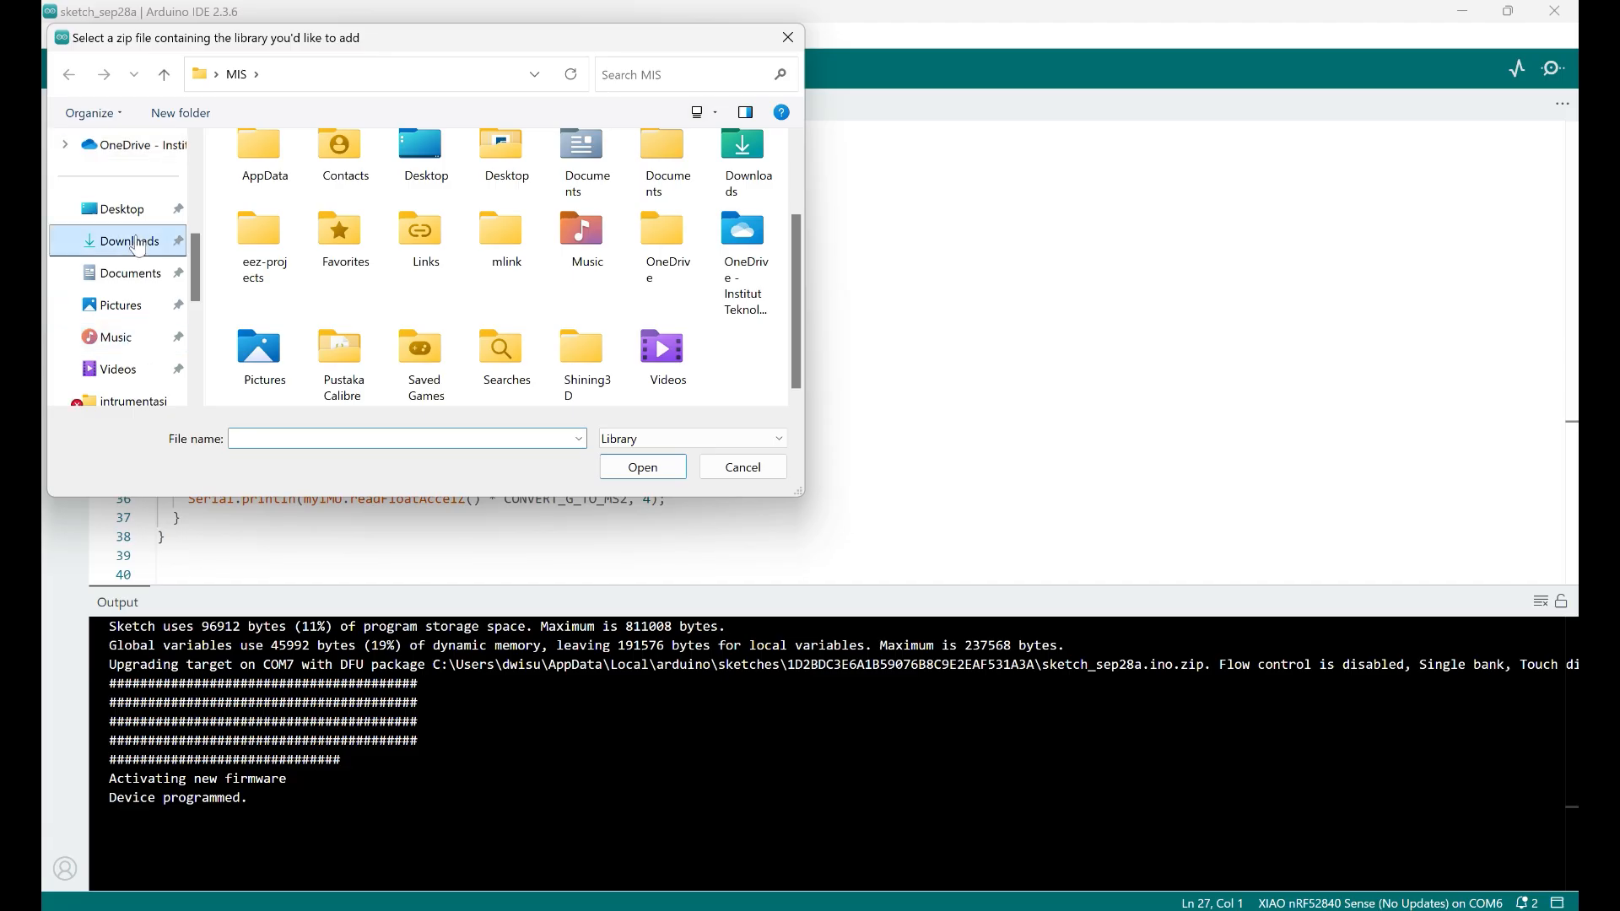
pyautogui.click(654, 76)
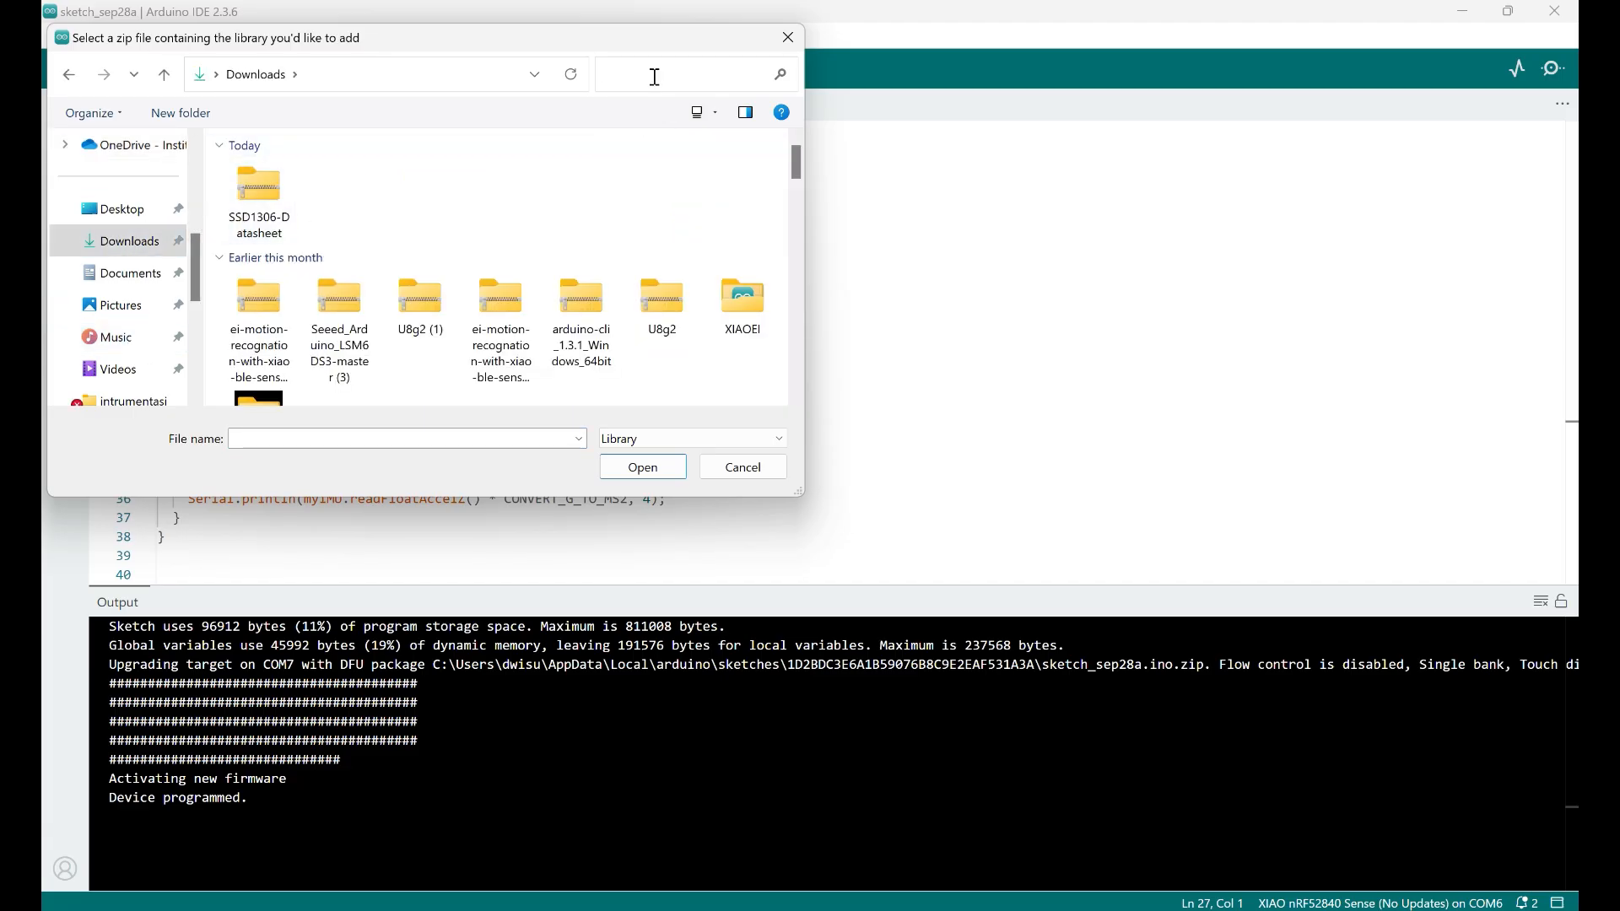
pyautogui.write('motion')
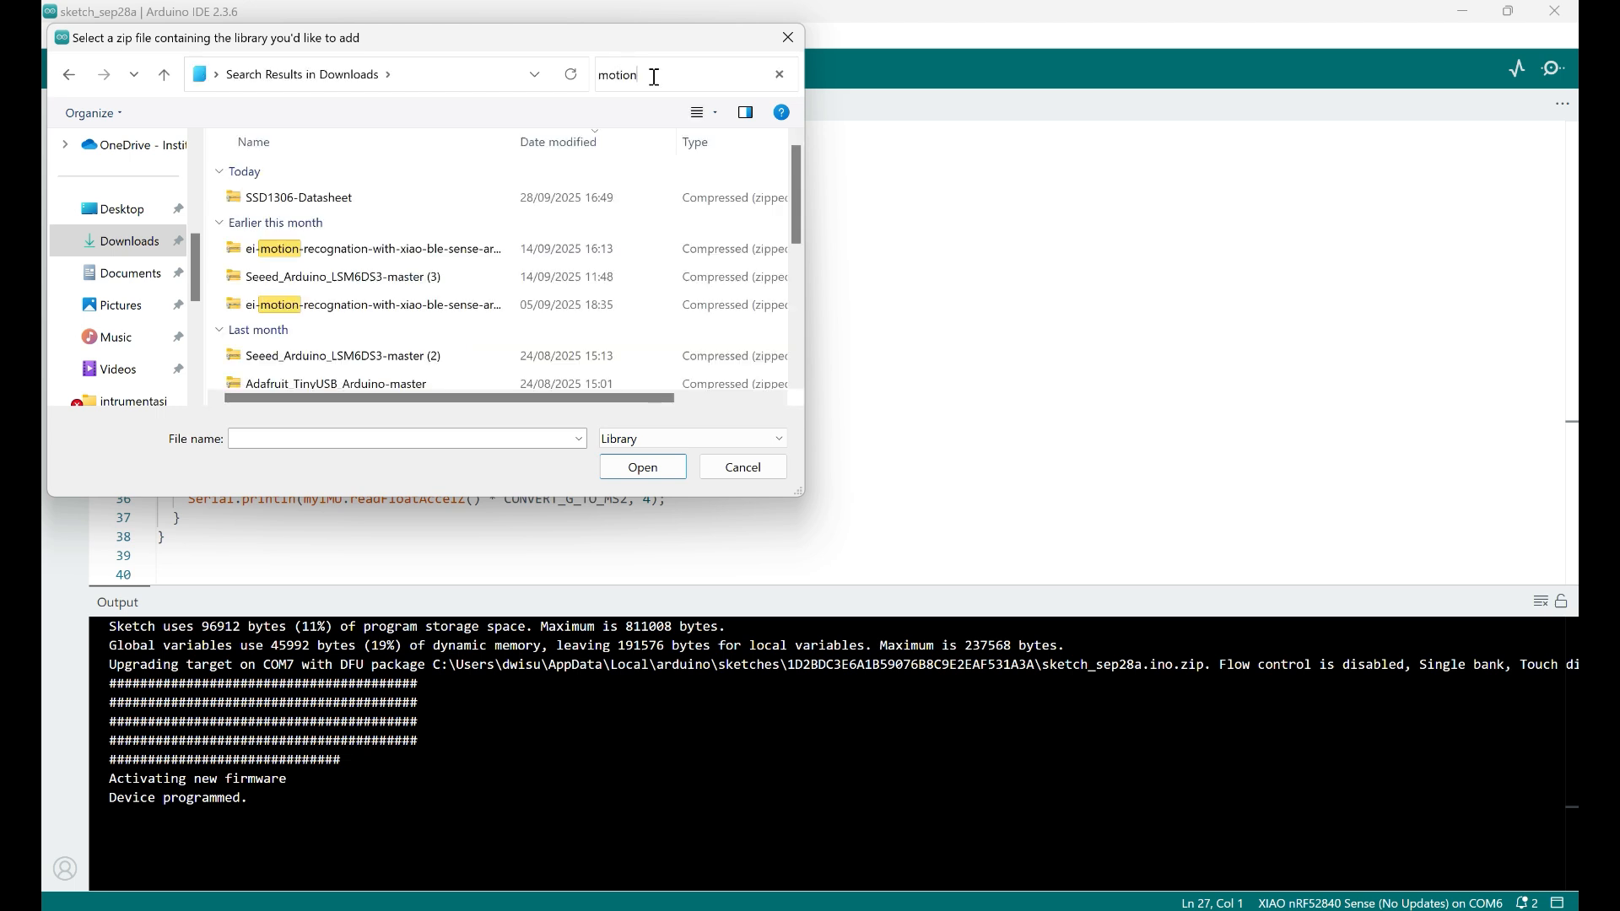
pyautogui.click(399, 256)
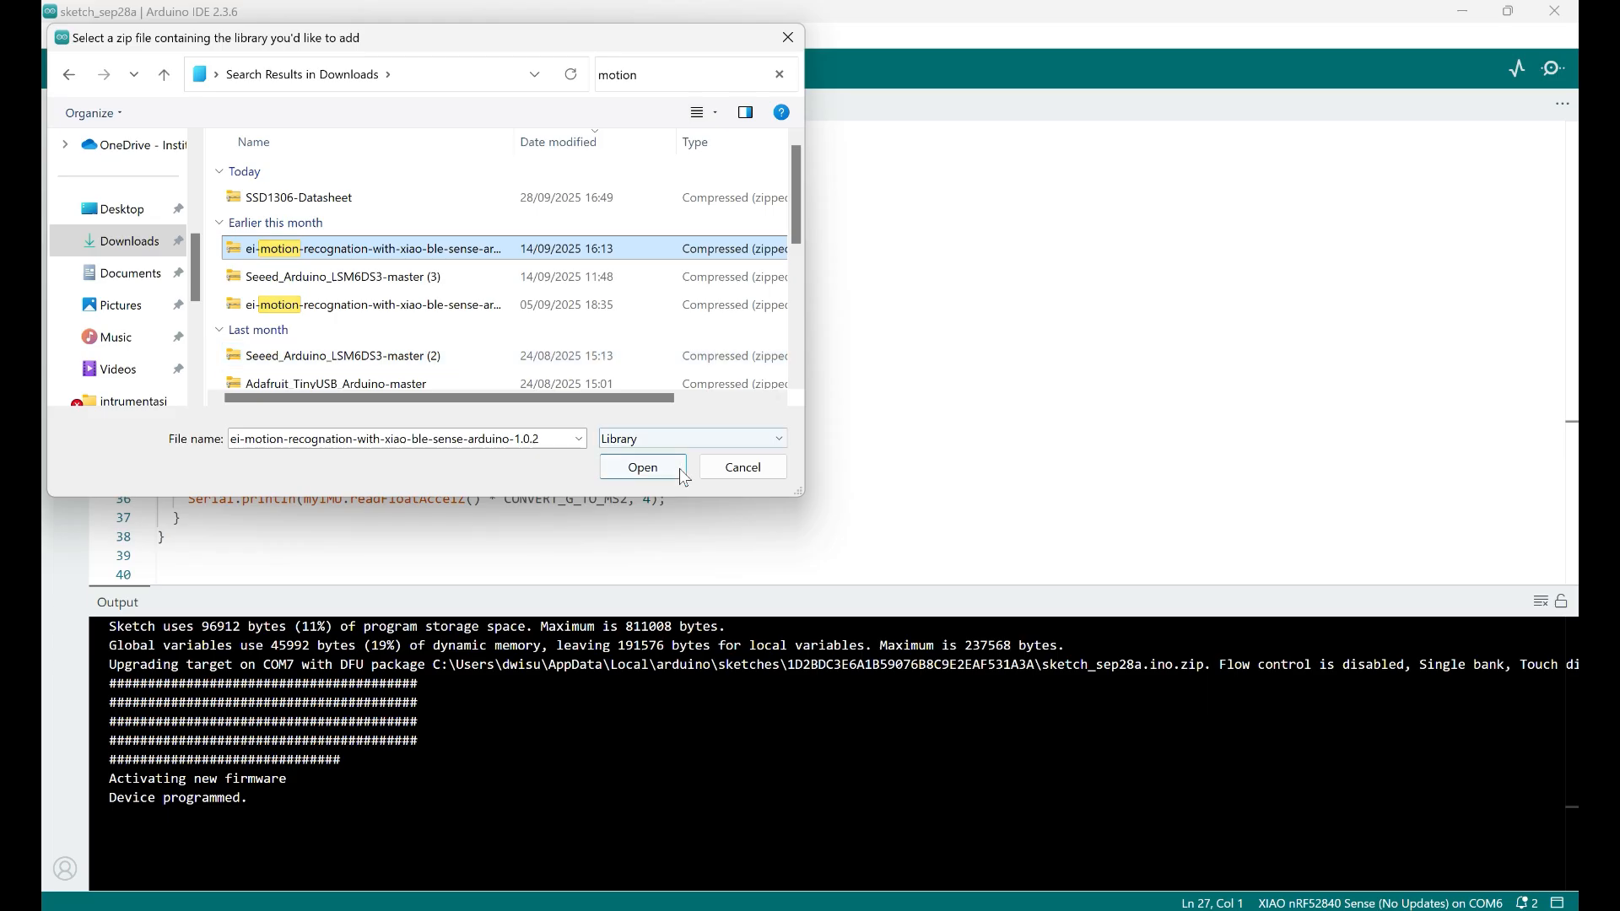
pyautogui.click(741, 471)
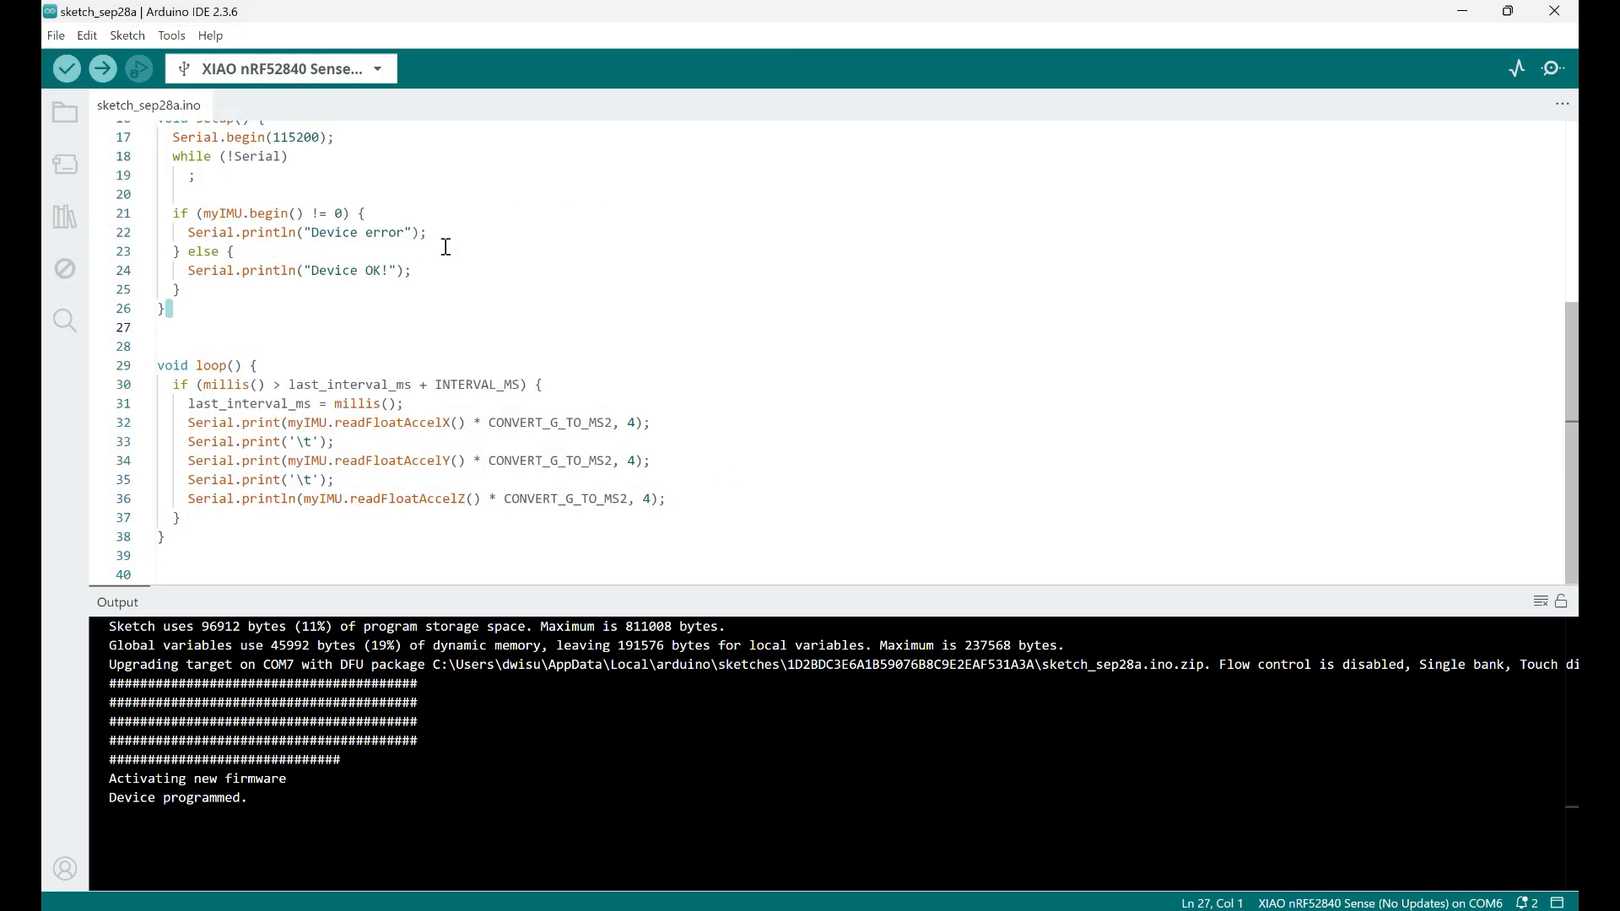
# Switch to the Seeed Studio wiki's motion recognition page in the browser and download the example code linked in Step 19
pyautogui.hotkey('alt', 'Tab')
pyautogui.hotkey('alt', 'Tab')
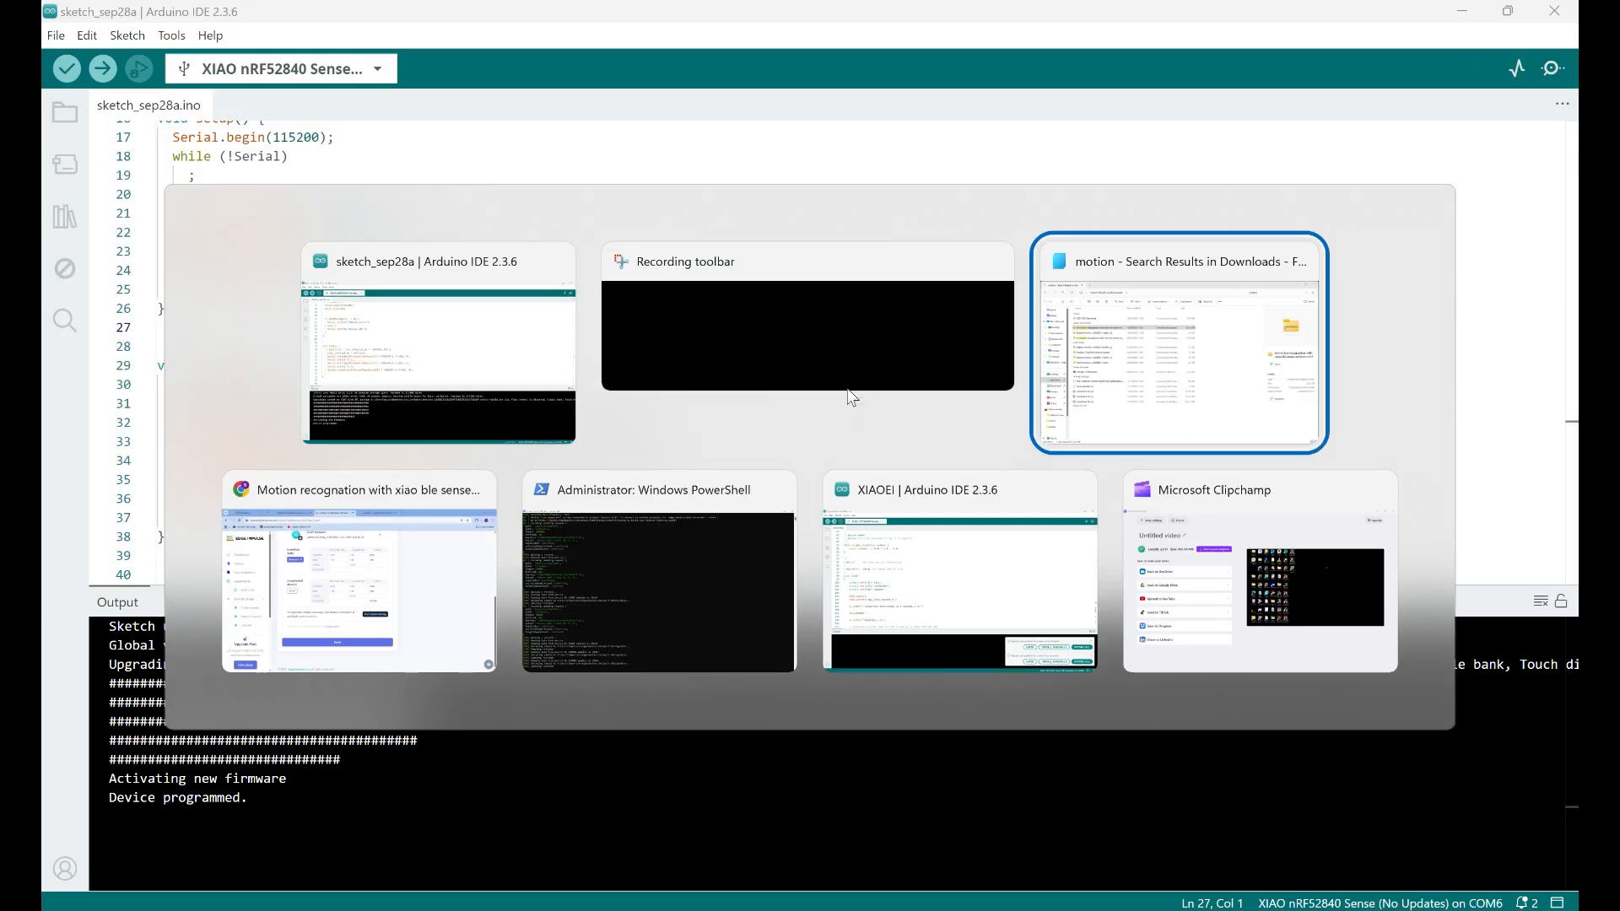
pyautogui.hotkey('alt', 'Tab')
pyautogui.click(463, 23)
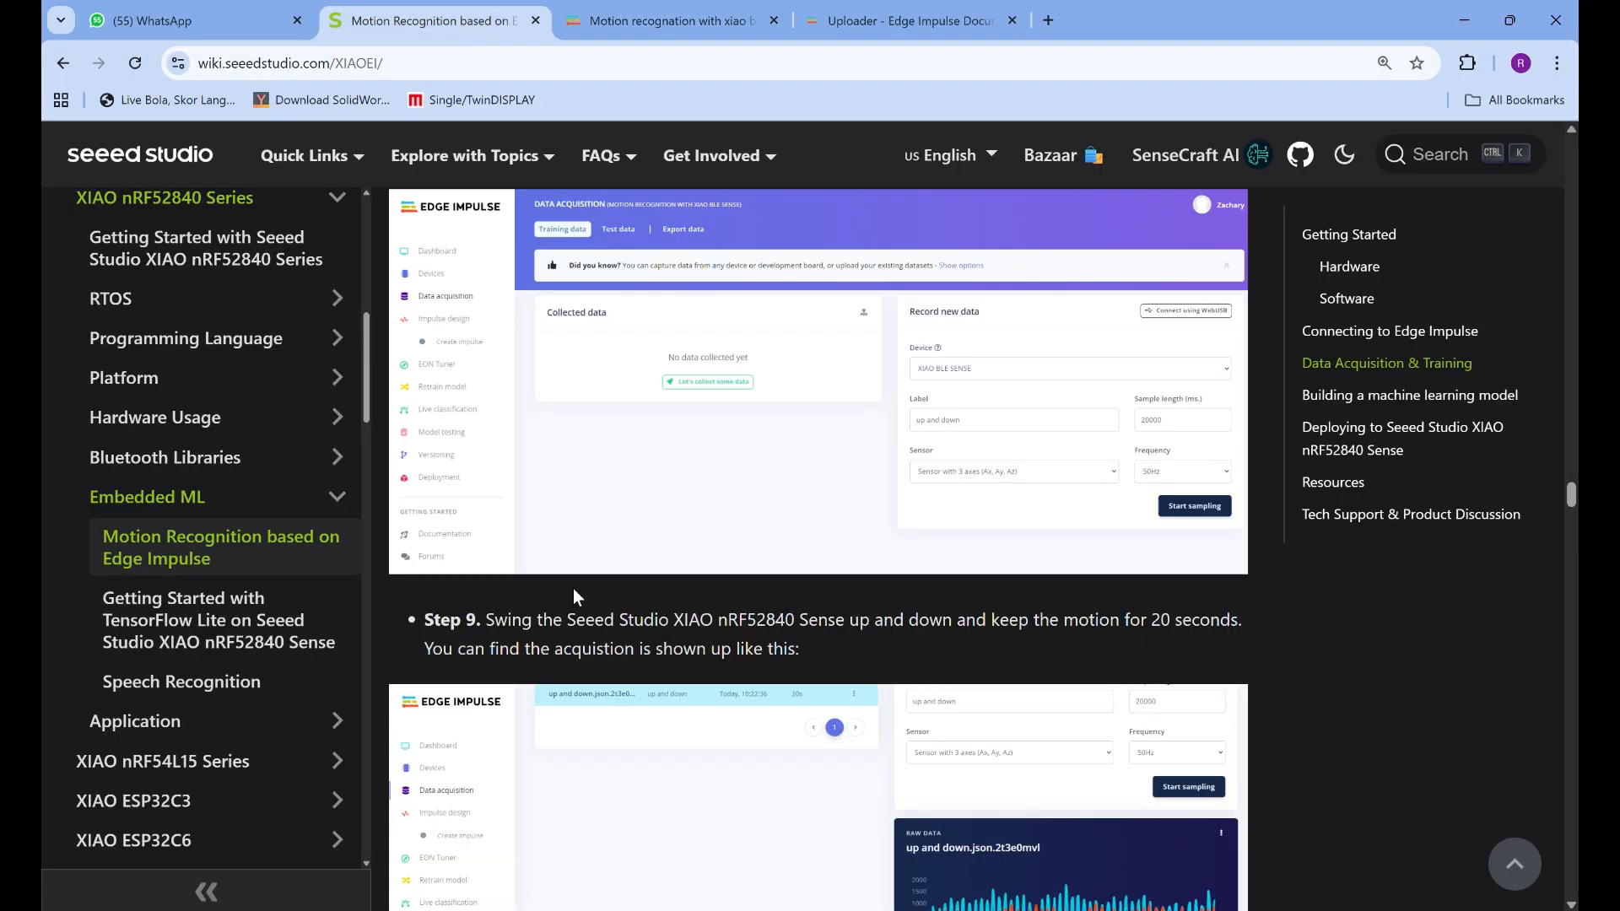
pyautogui.scroll(-10, 764, 574)
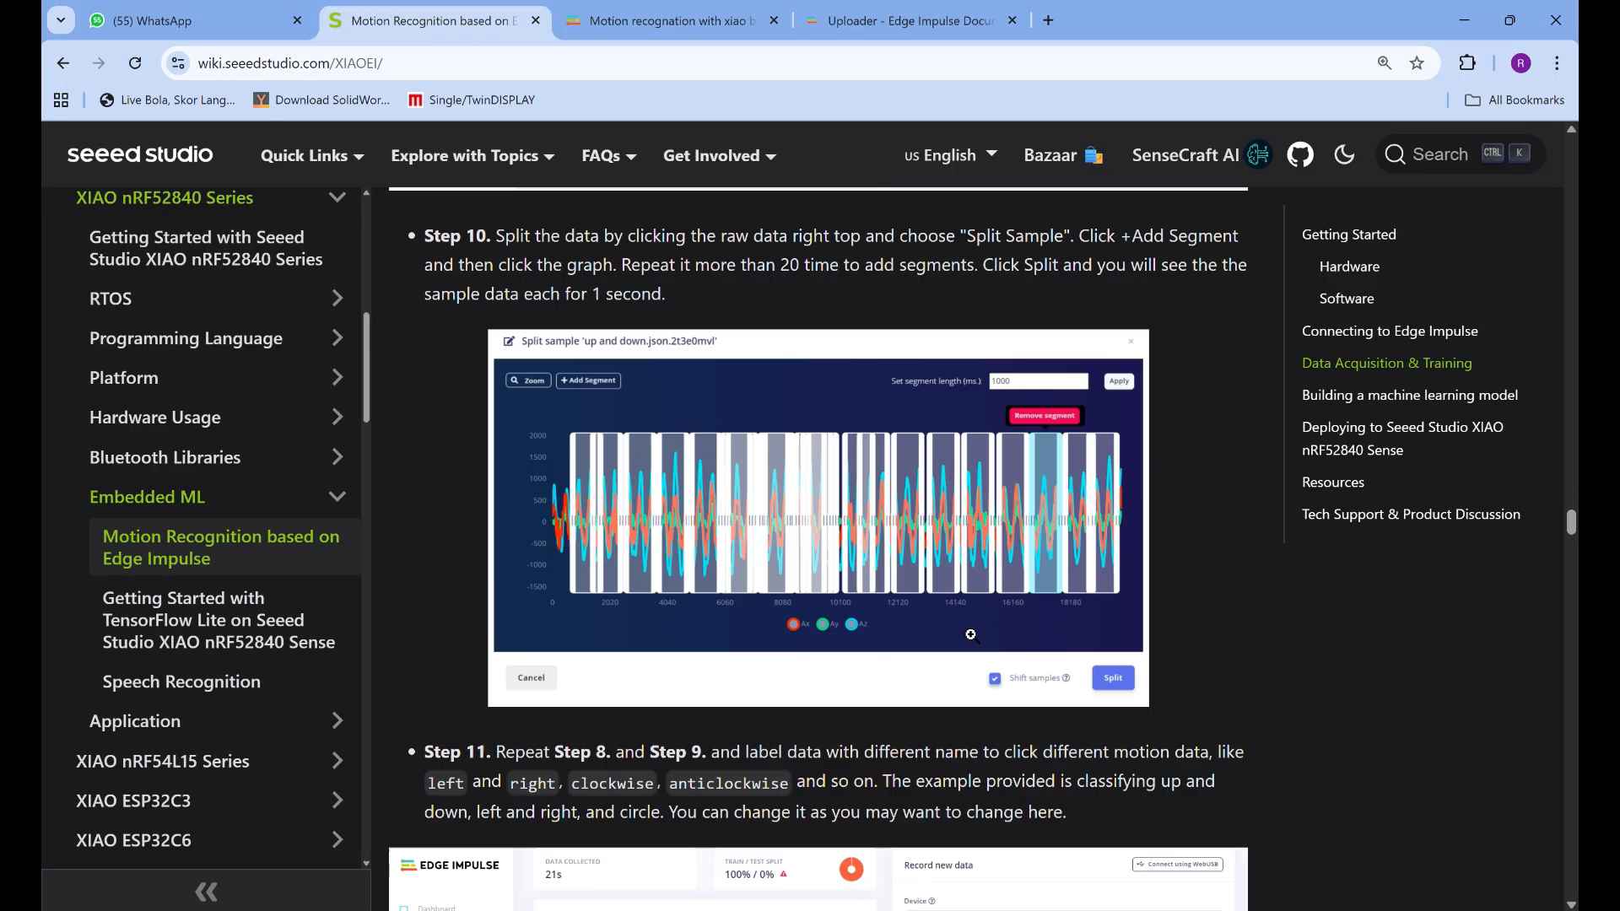
pyautogui.scroll(-15, 970, 635)
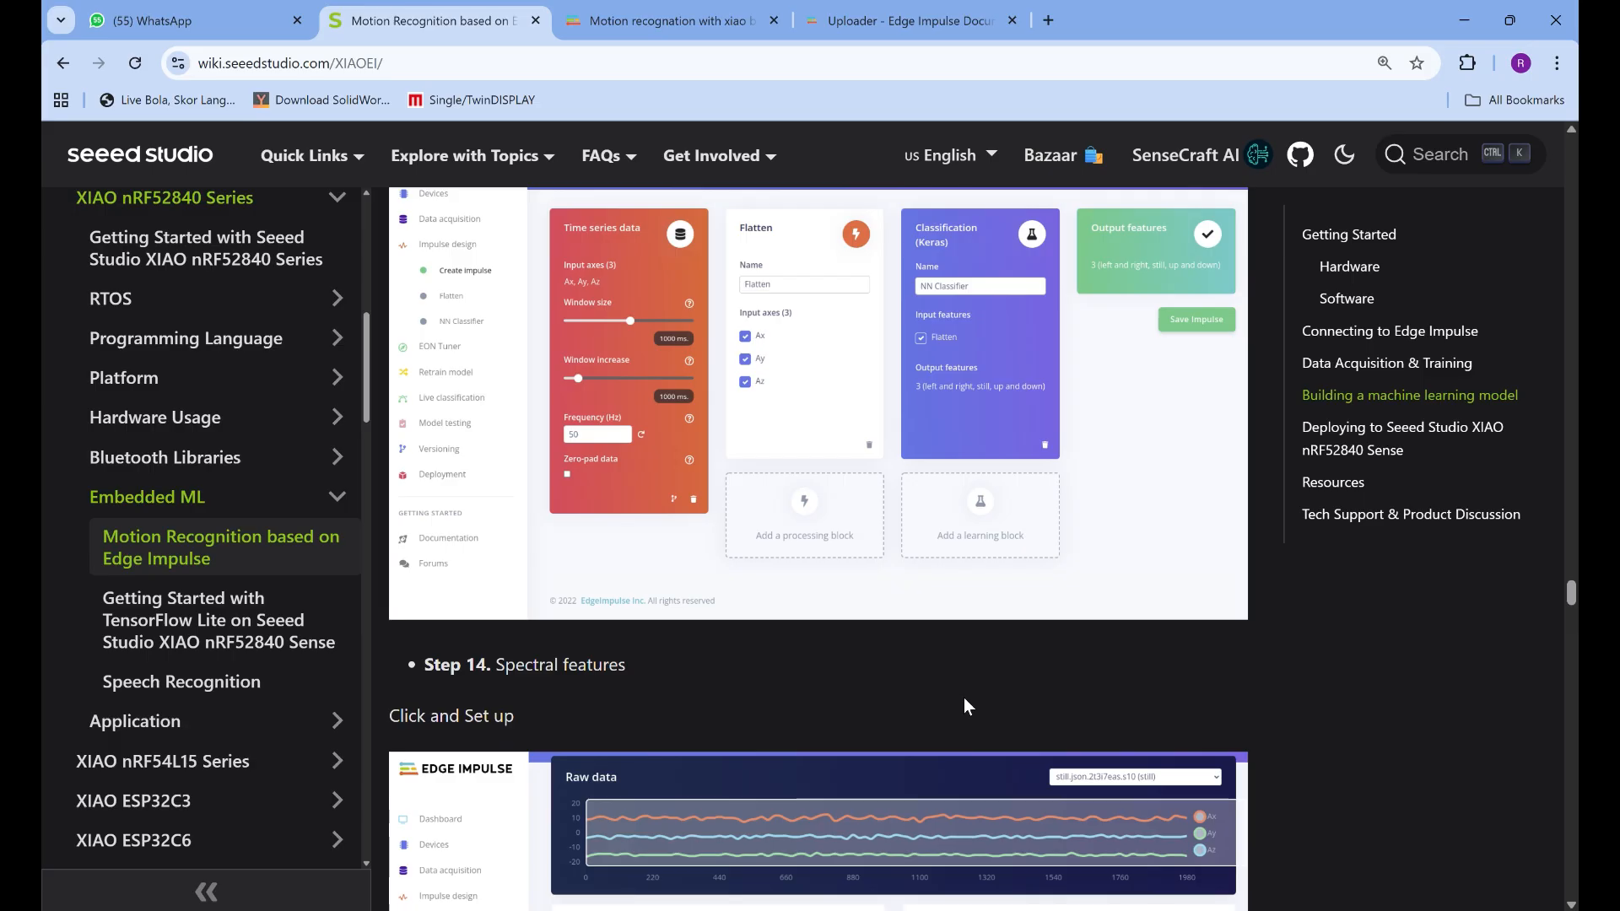
pyautogui.scroll(-20, 968, 706)
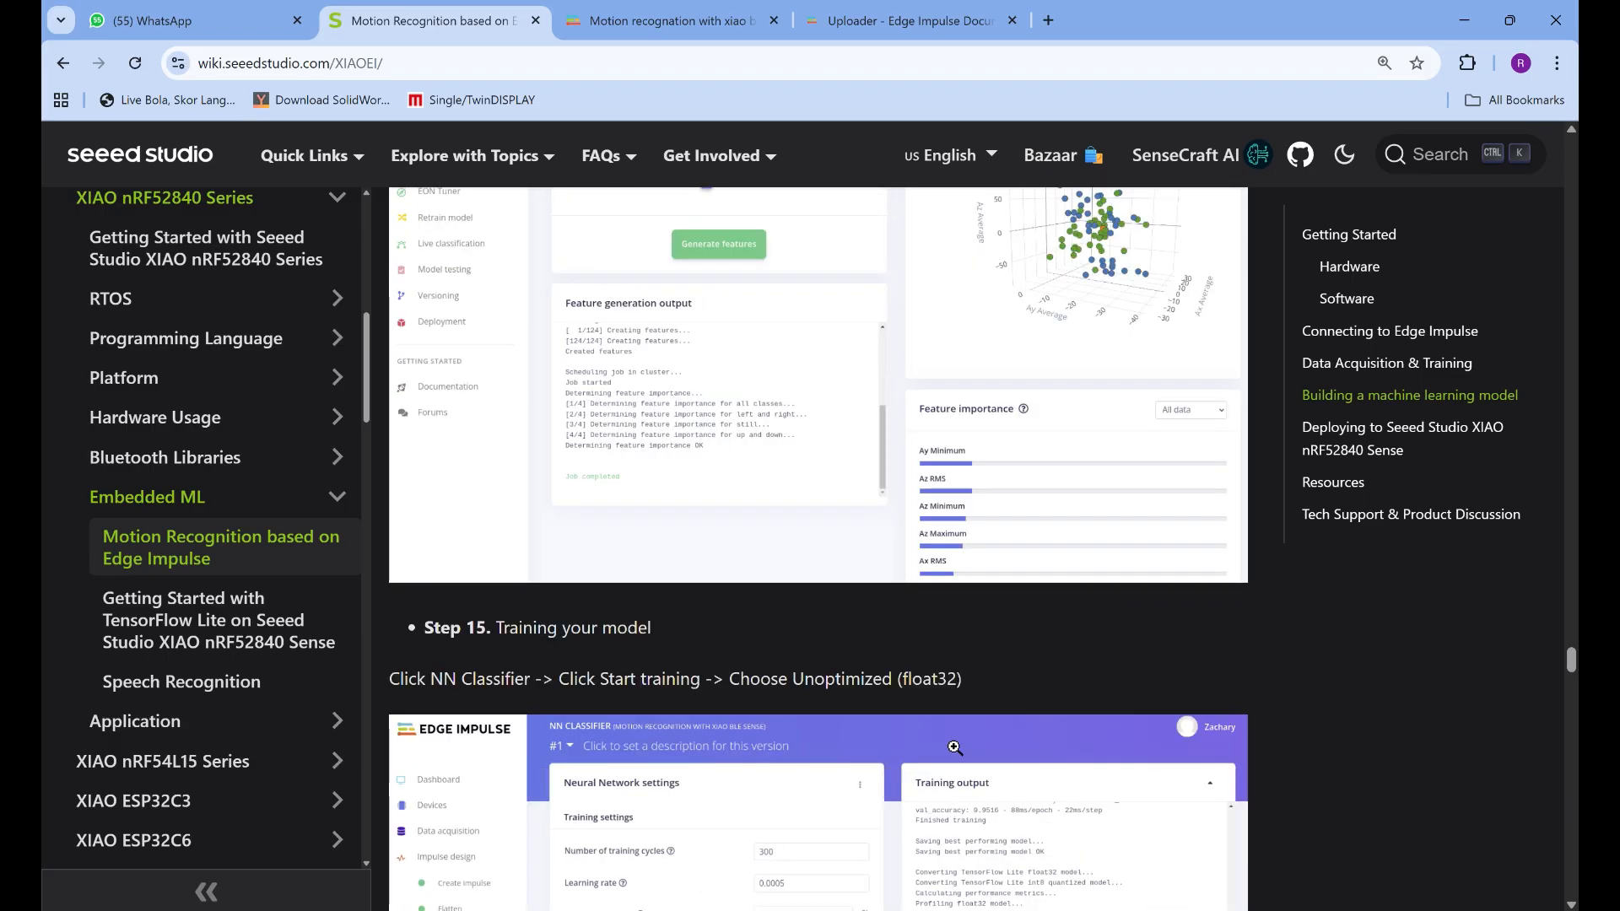
pyautogui.scroll(3, 954, 749)
pyautogui.scroll(-10, 954, 749)
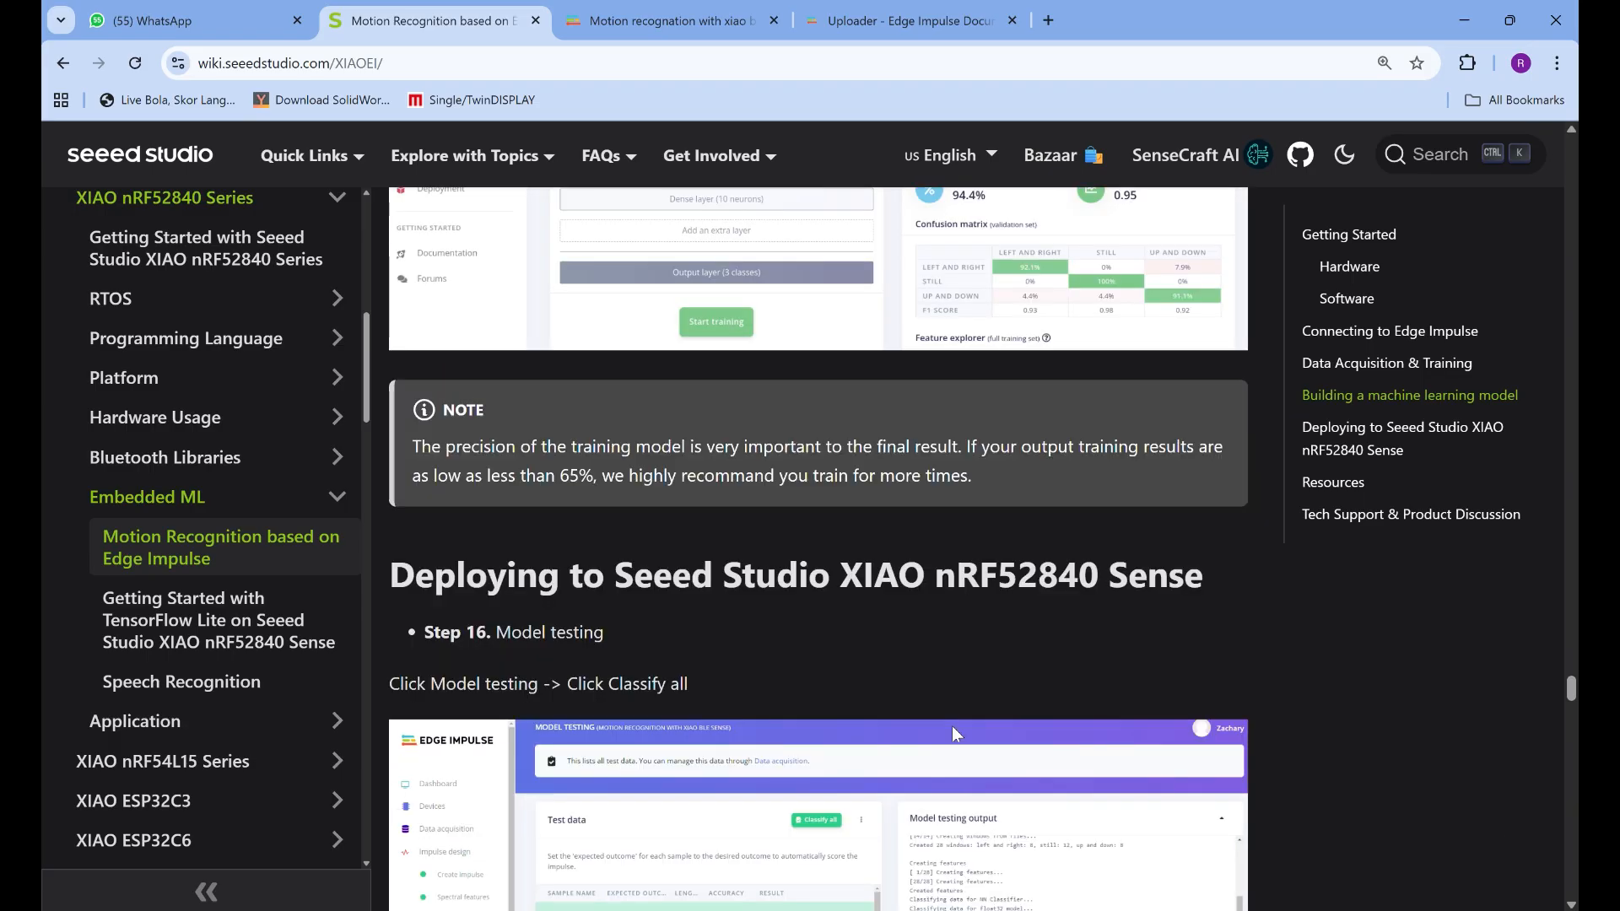
pyautogui.scroll(-10, 952, 729)
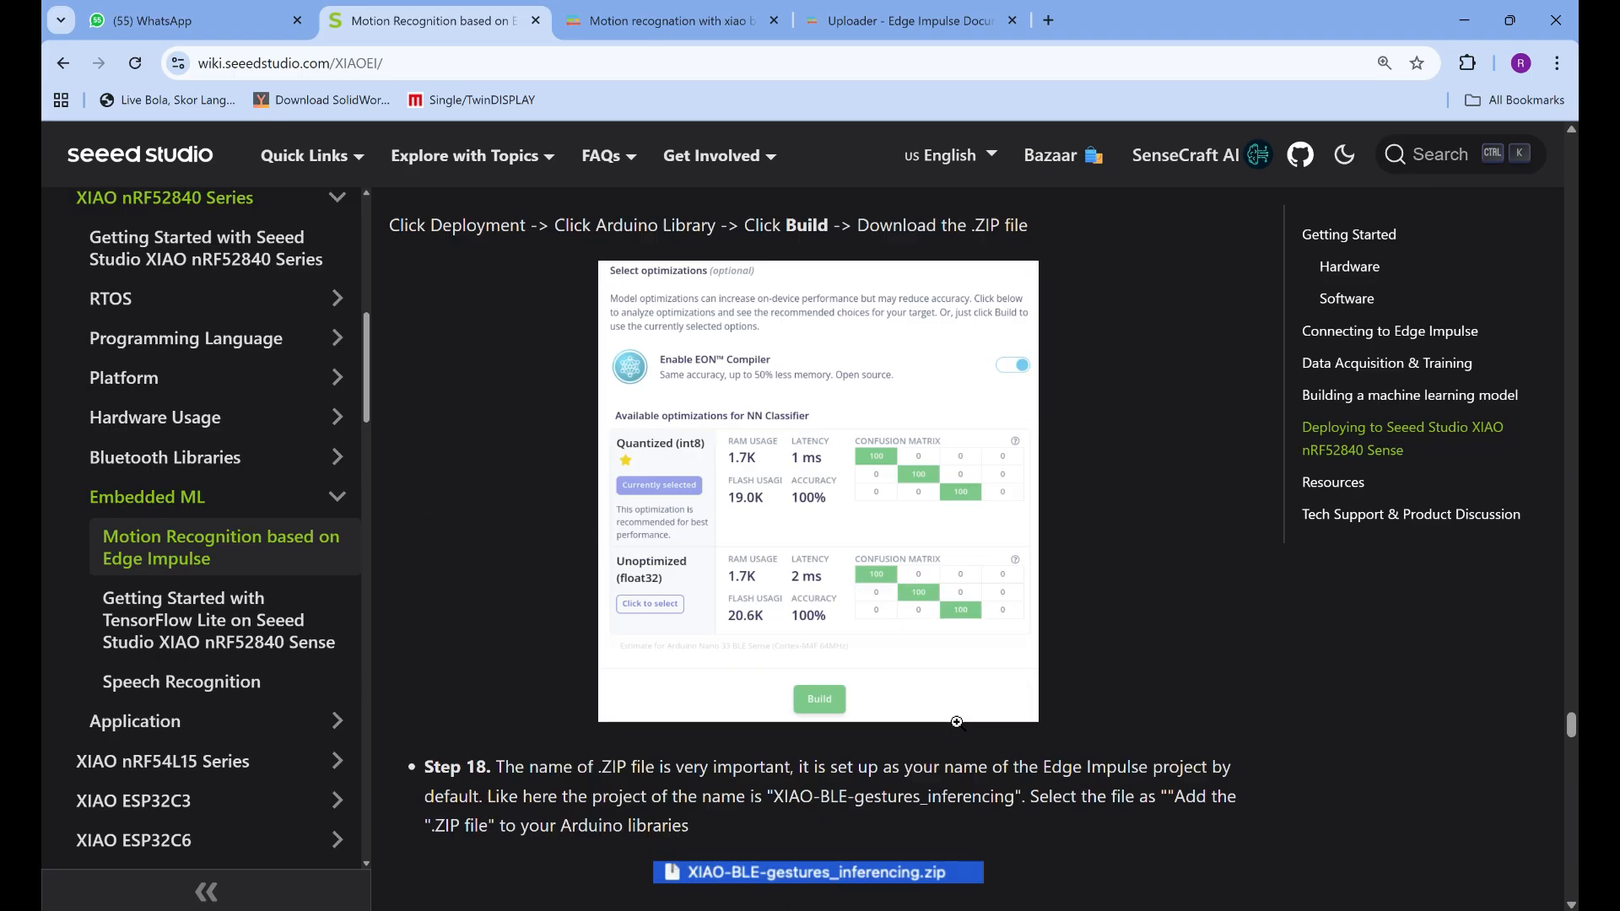
pyautogui.scroll(-14, 956, 722)
pyautogui.scroll(8, 965, 717)
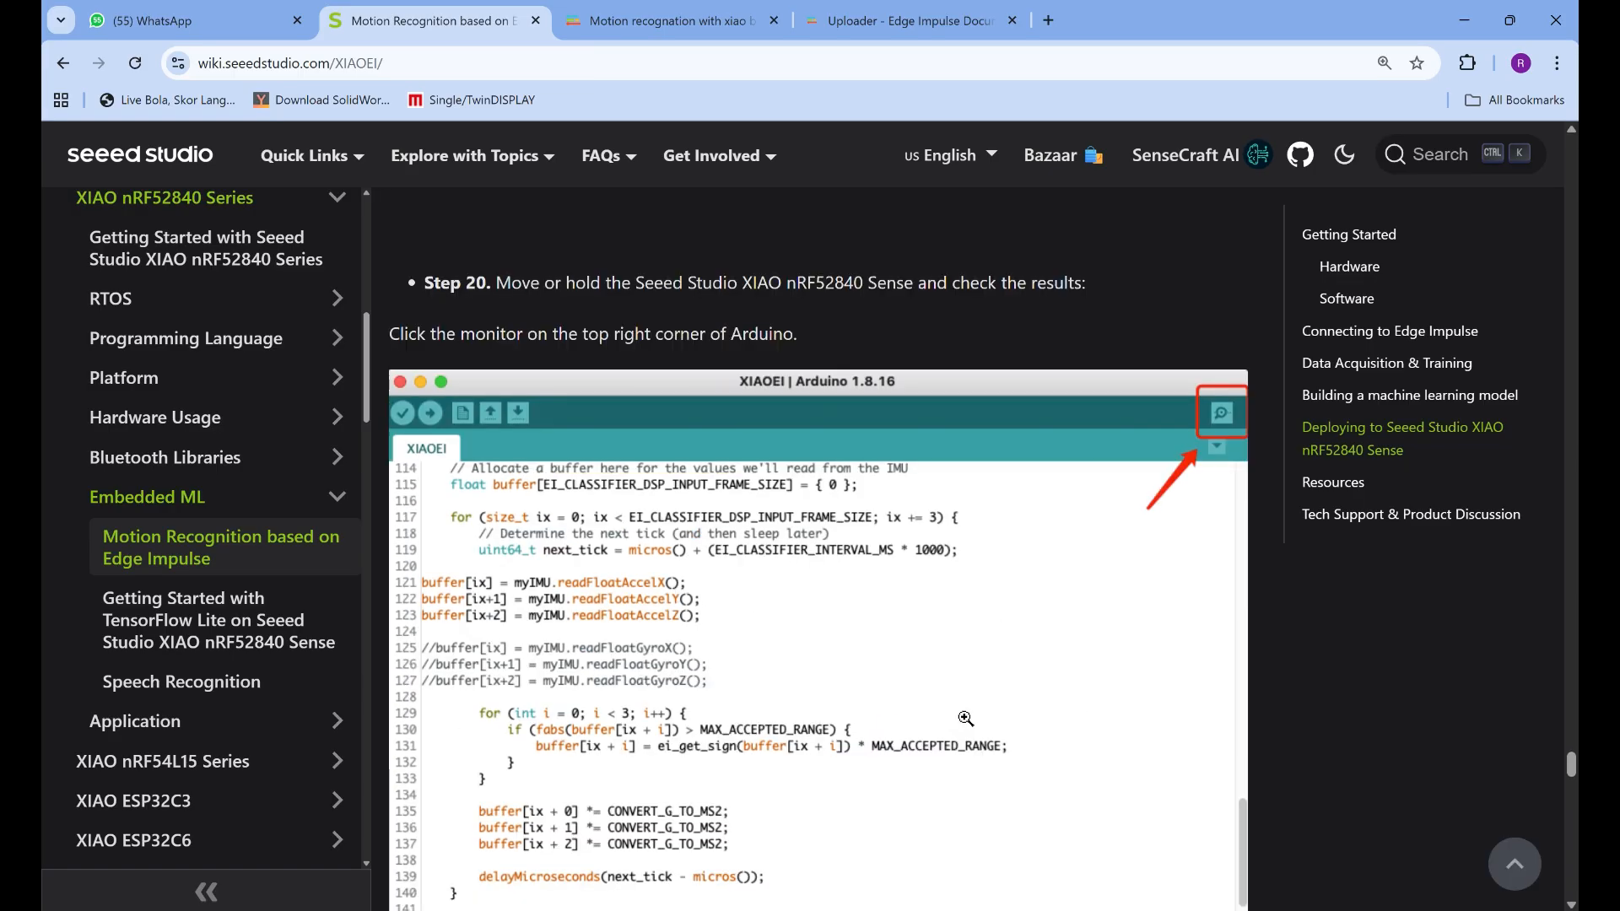
pyautogui.scroll(6, 966, 717)
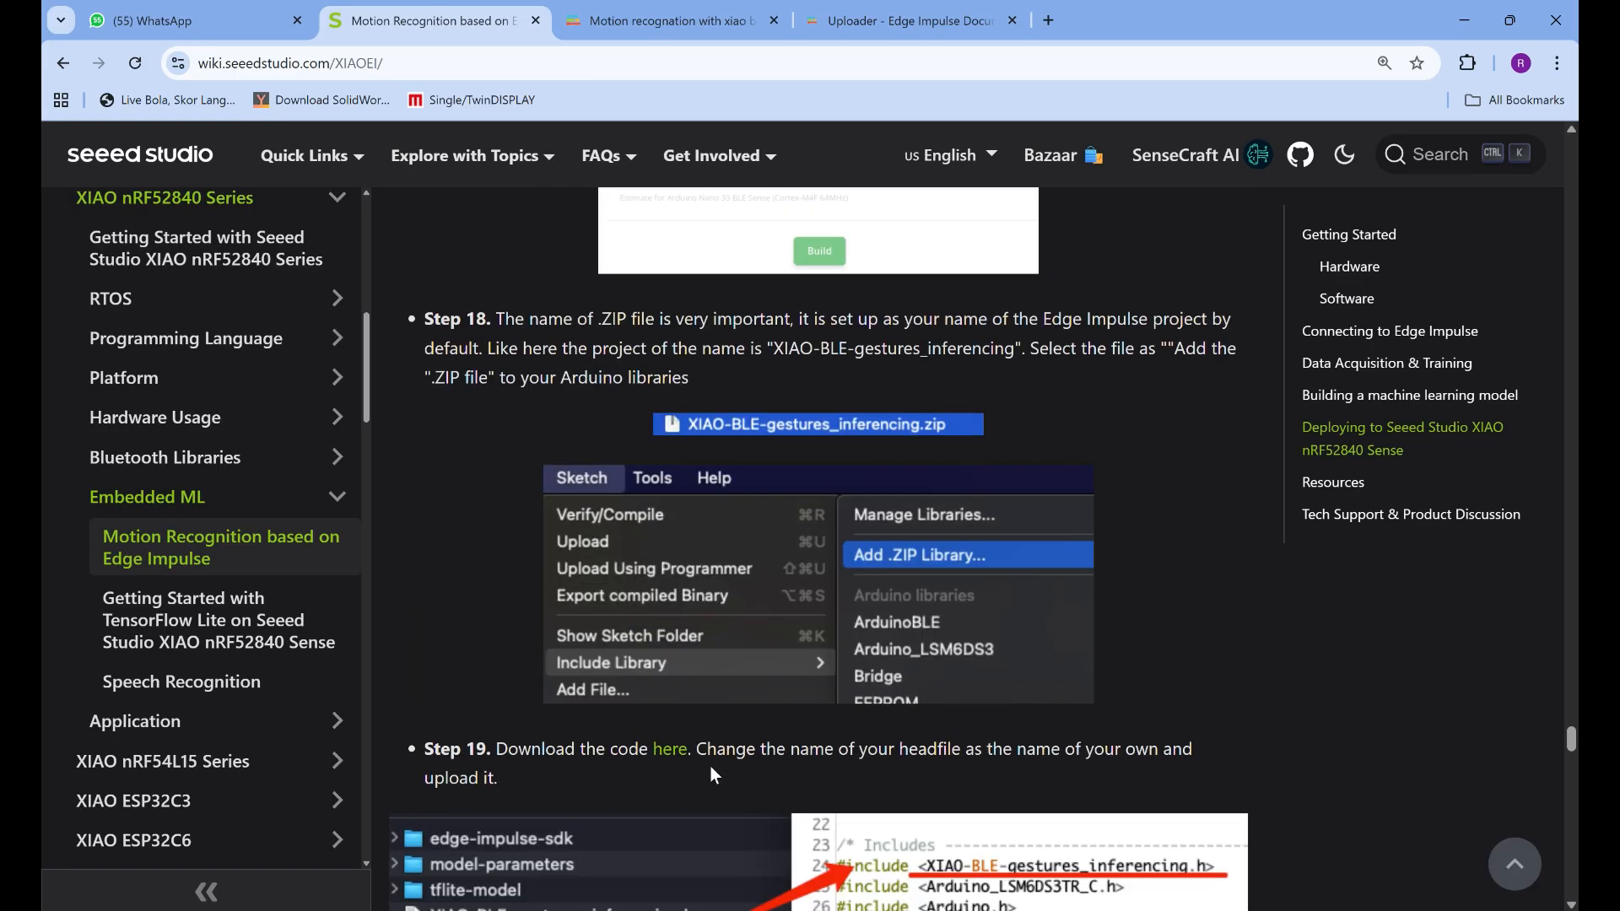
pyautogui.click(670, 756)
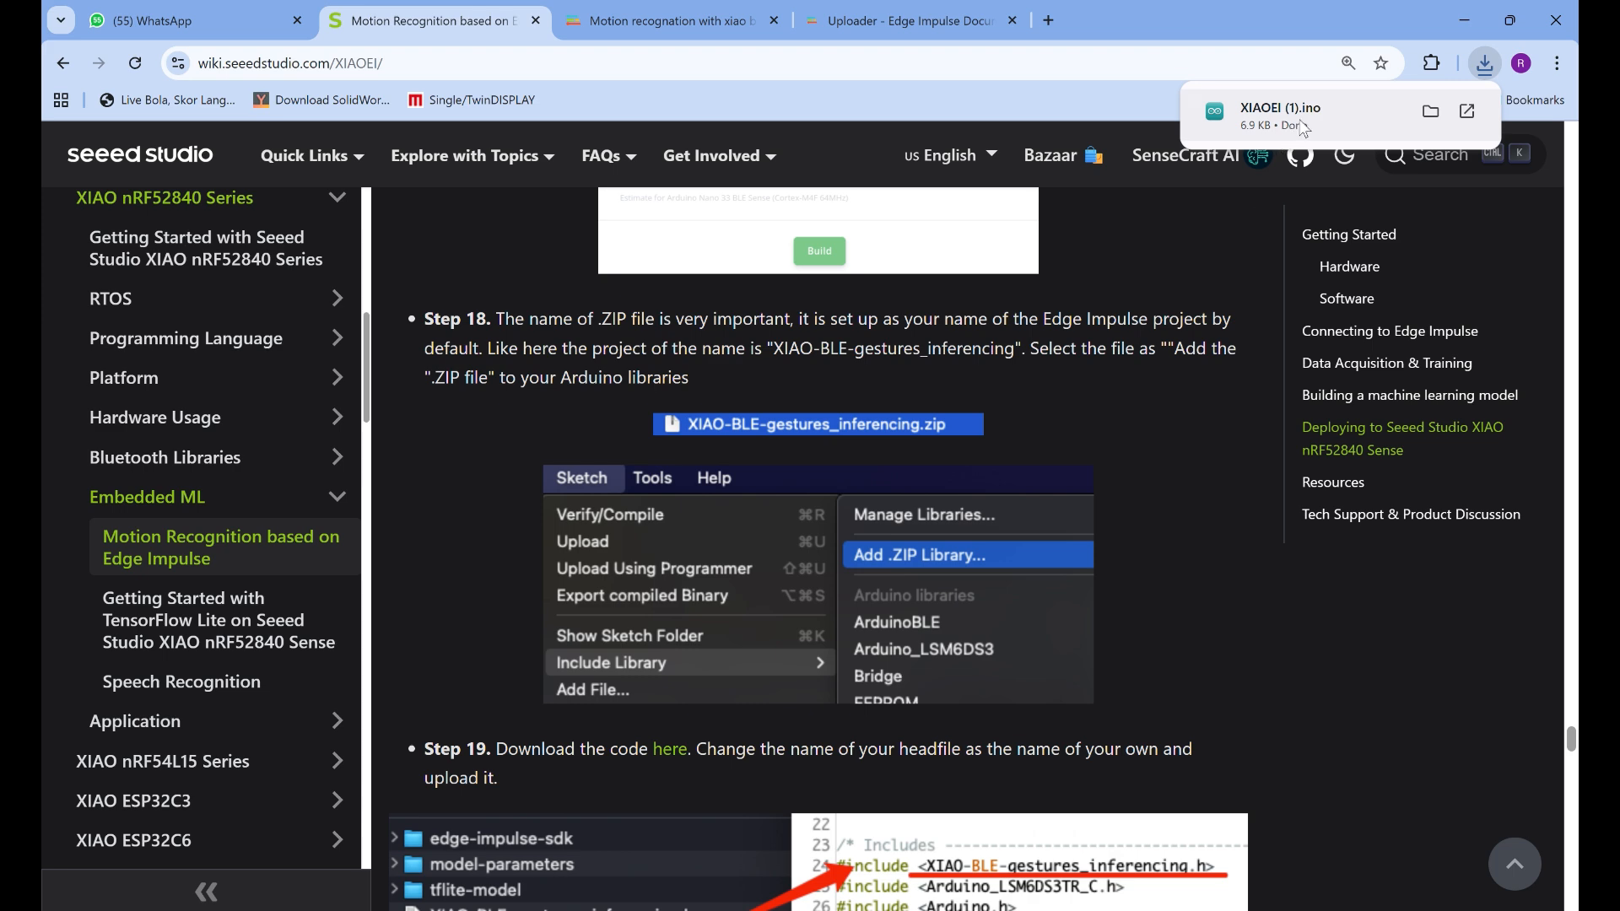
# Switch to File Explorer, clear the "motion" search in Downloads, and open the XIAOEI (1) sketch in Arduino IDE
pyautogui.moveTo(936, 910)
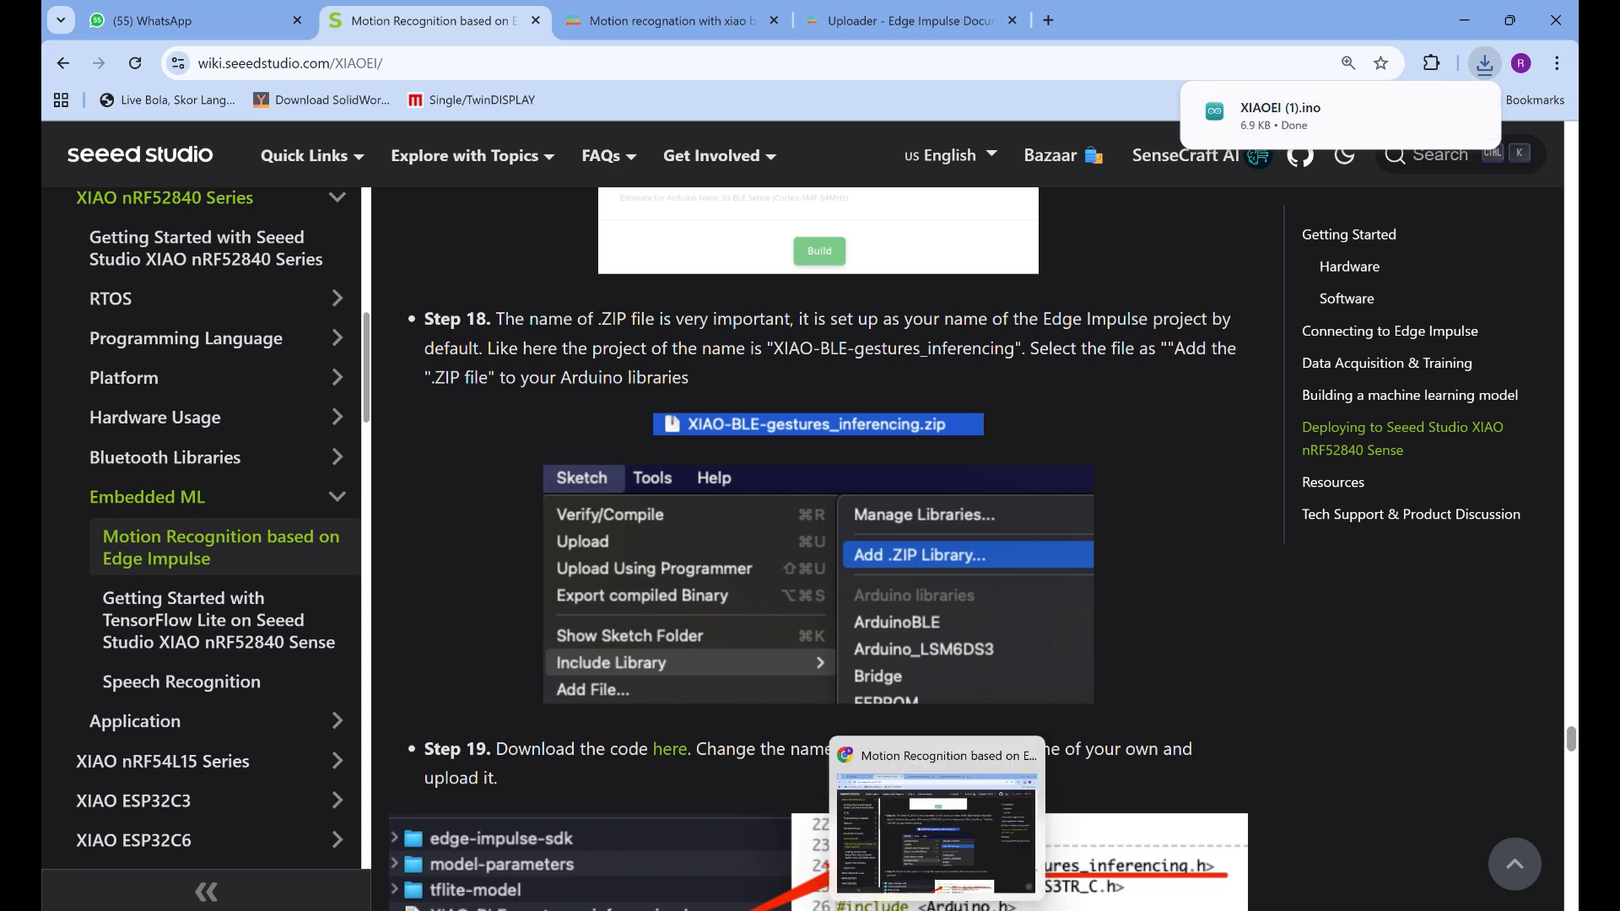
pyautogui.moveTo(1113, 910)
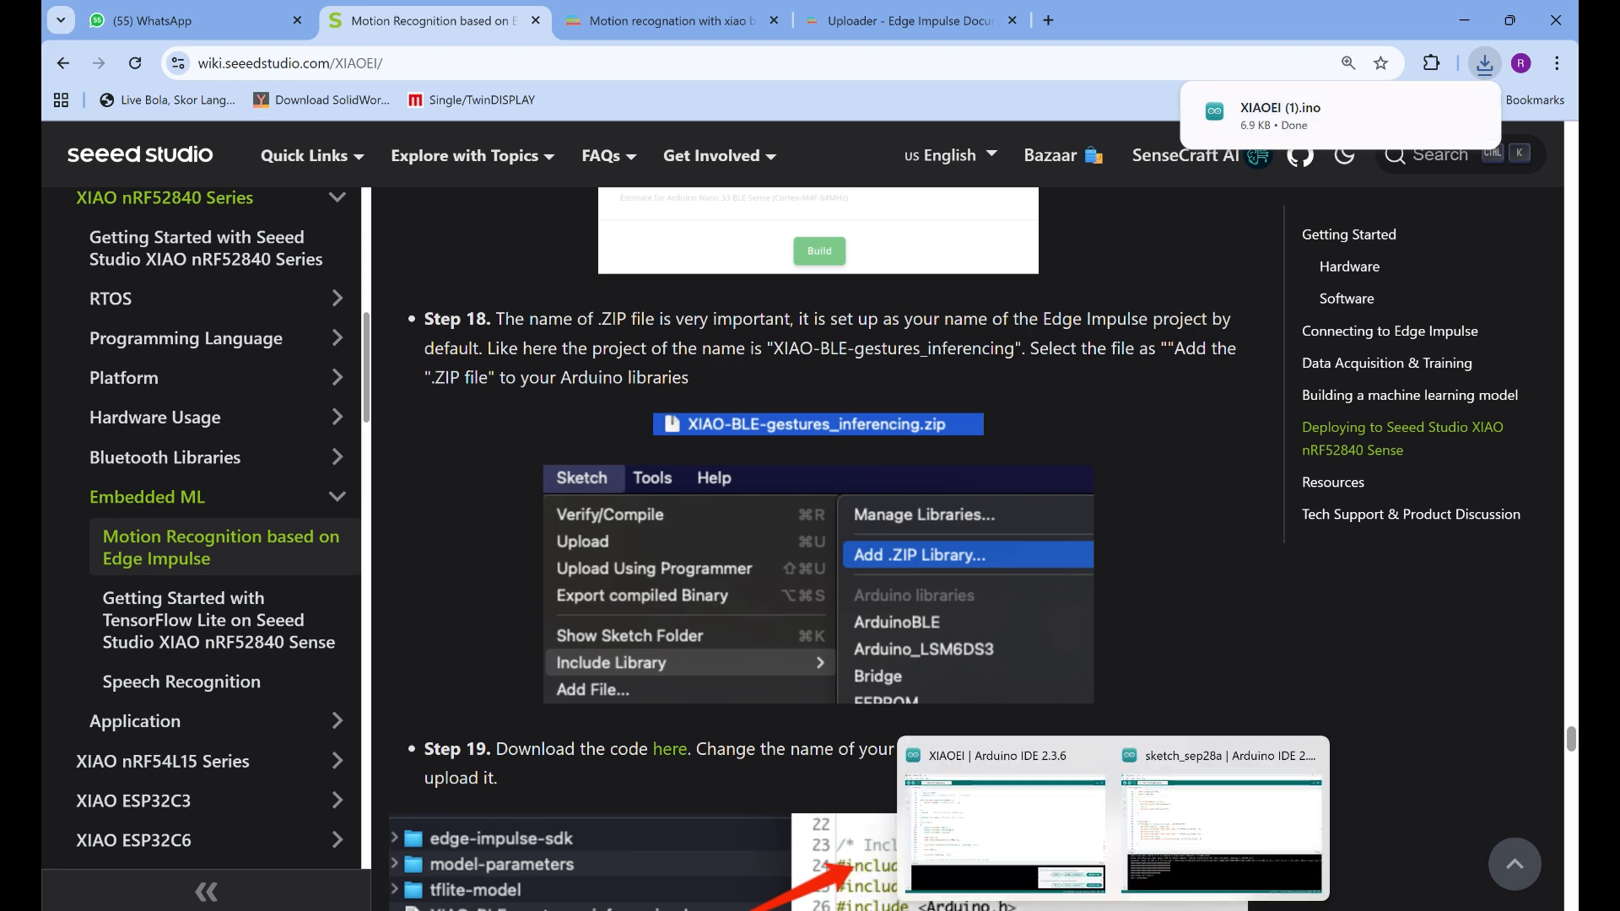
pyautogui.click(1221, 833)
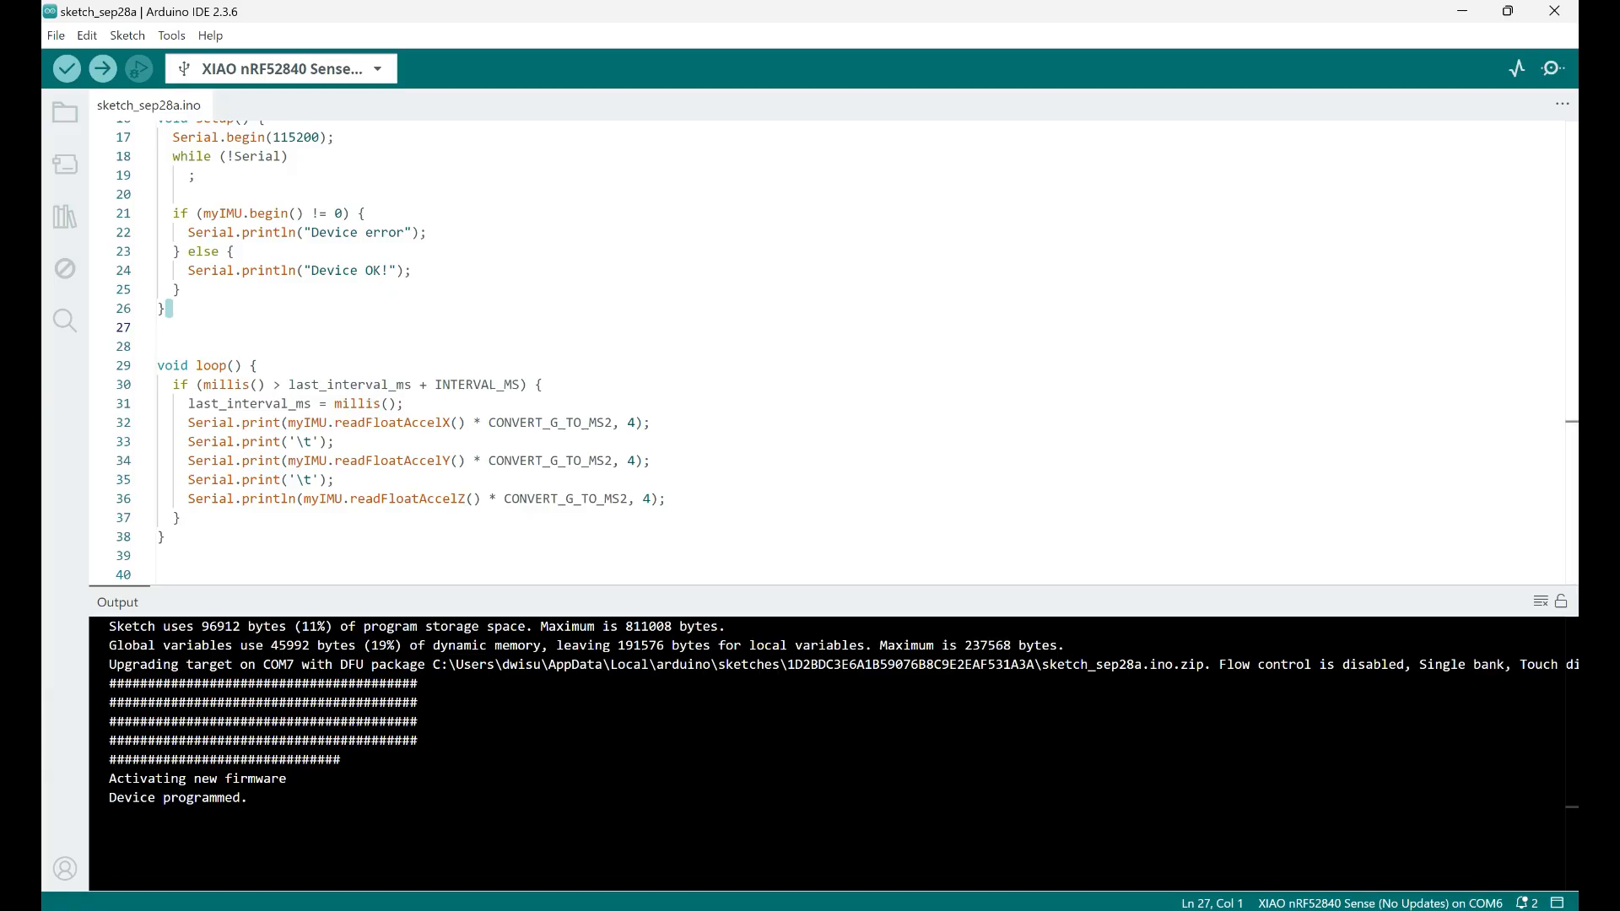
pyautogui.click(885, 909)
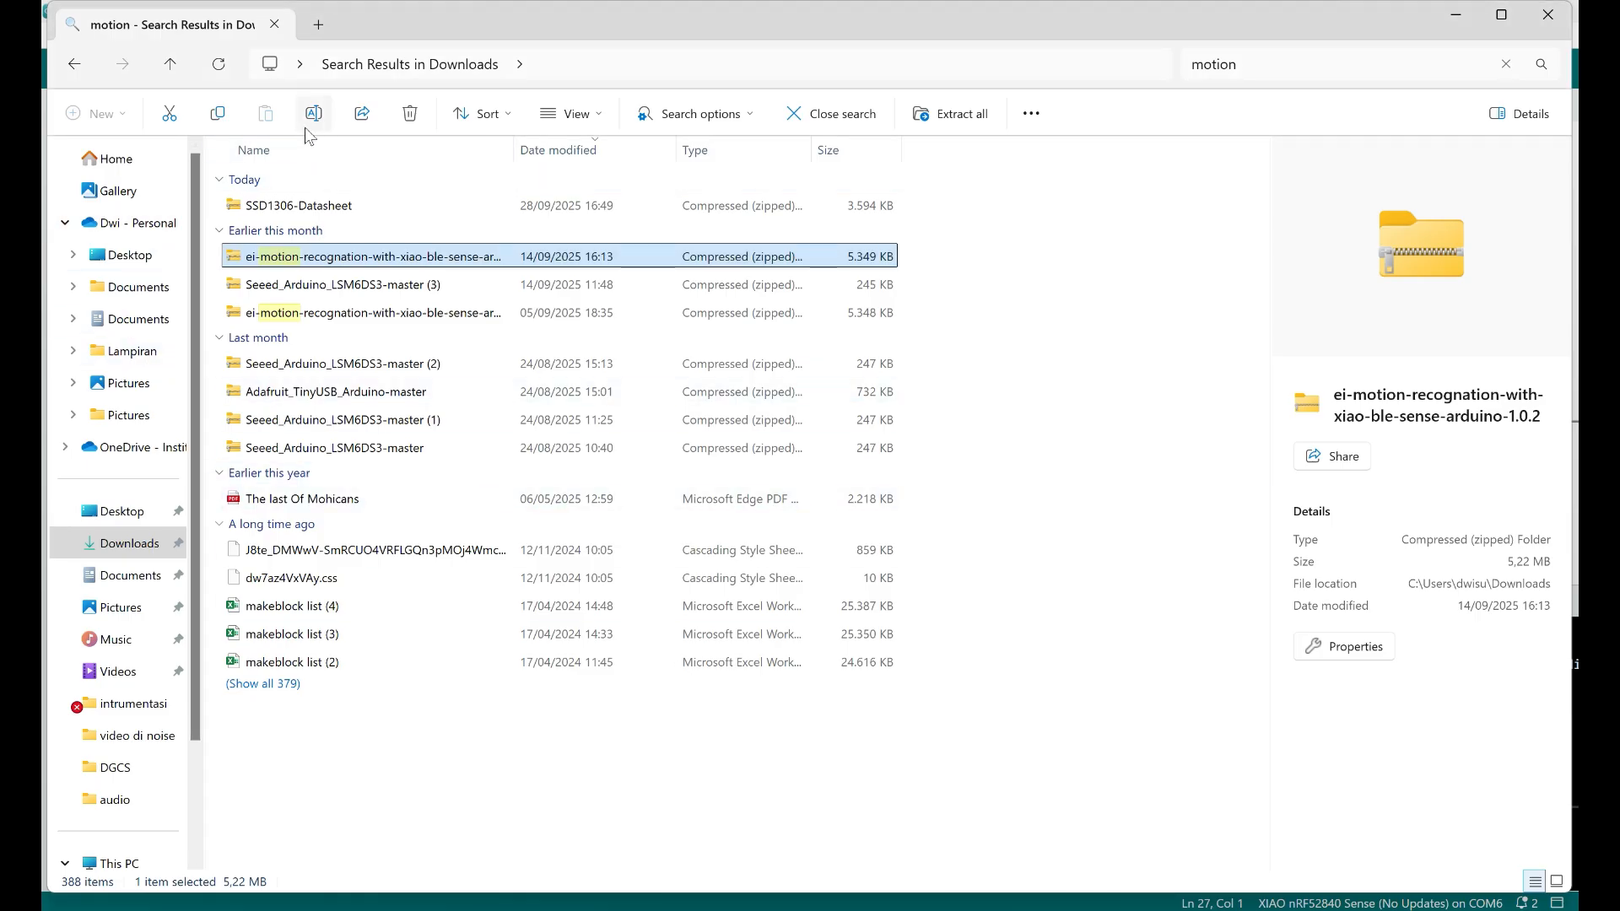
pyautogui.click(1383, 73)
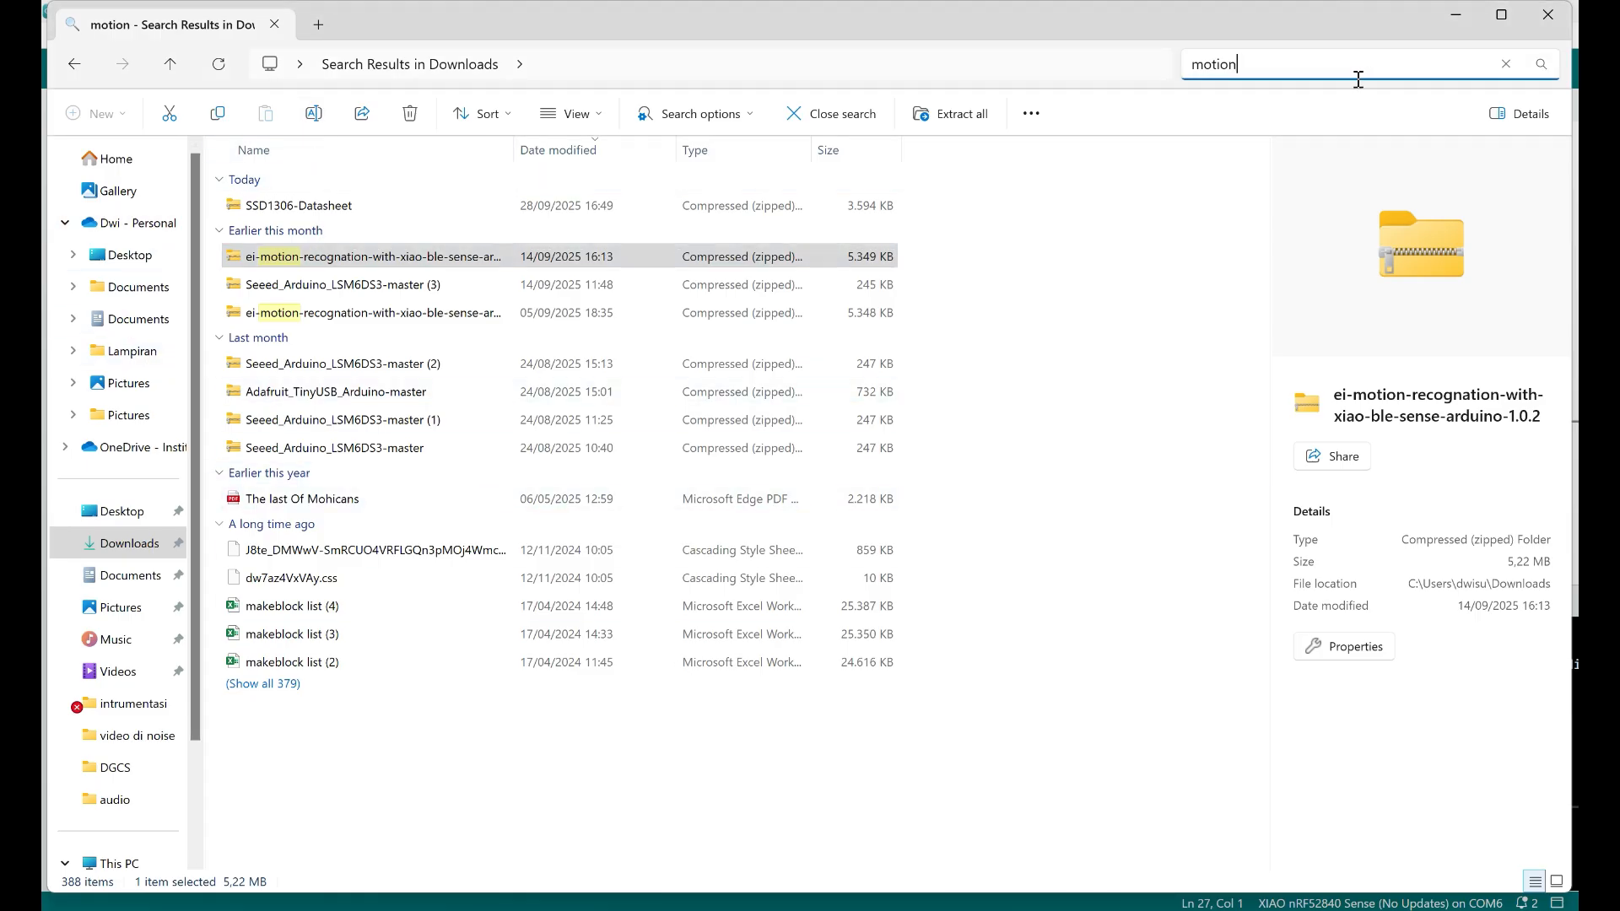
pyautogui.click(1508, 64)
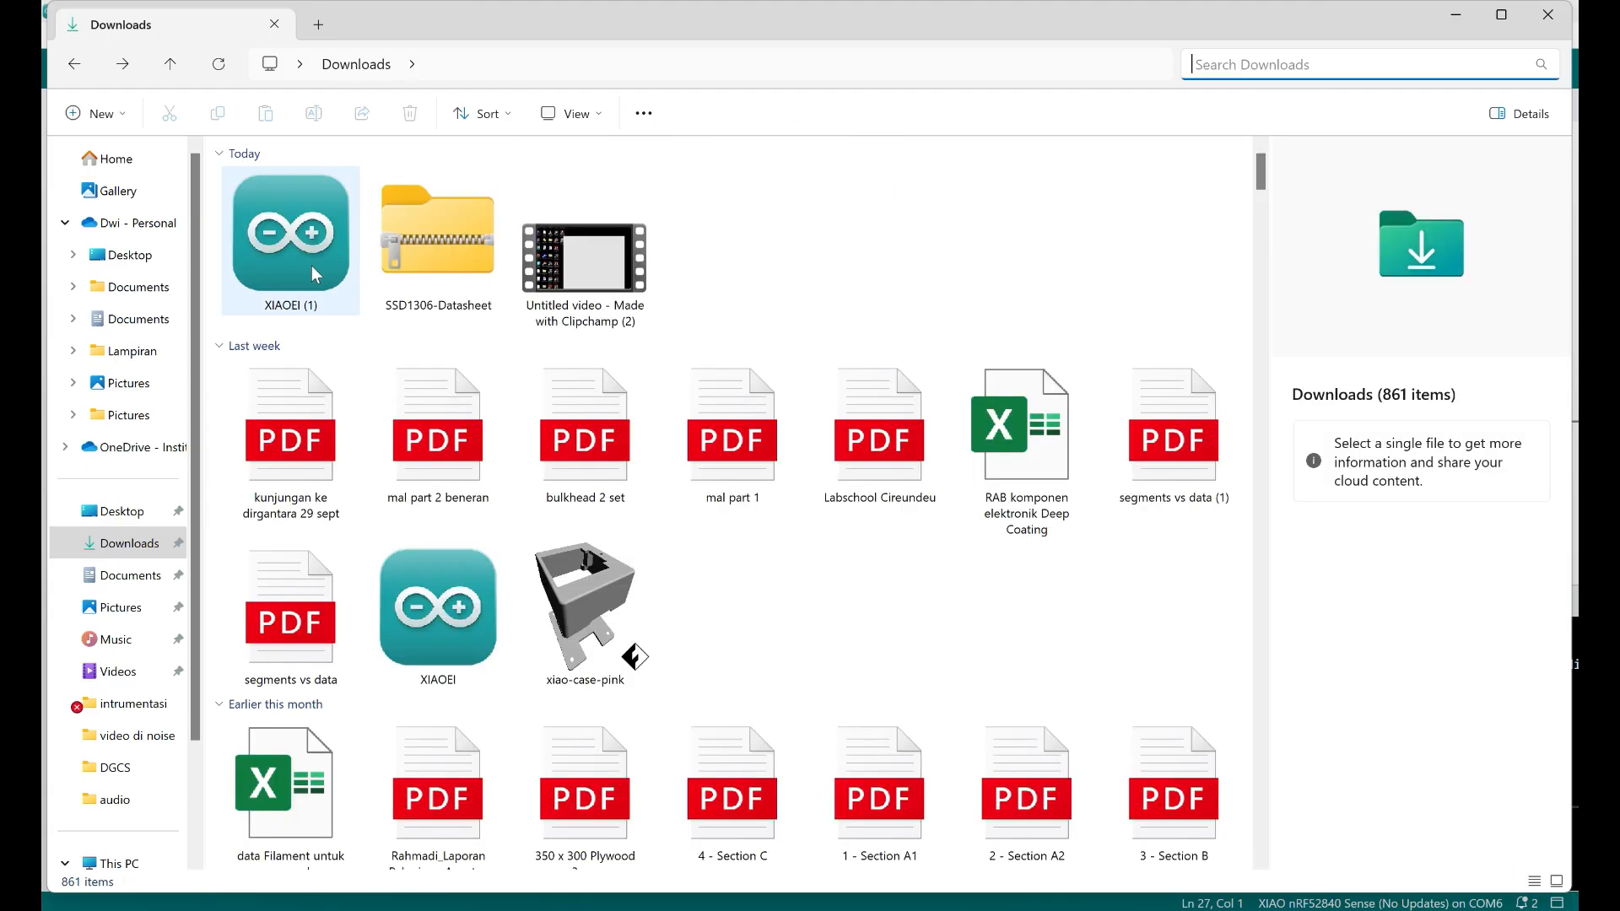
pyautogui.click(311, 265)
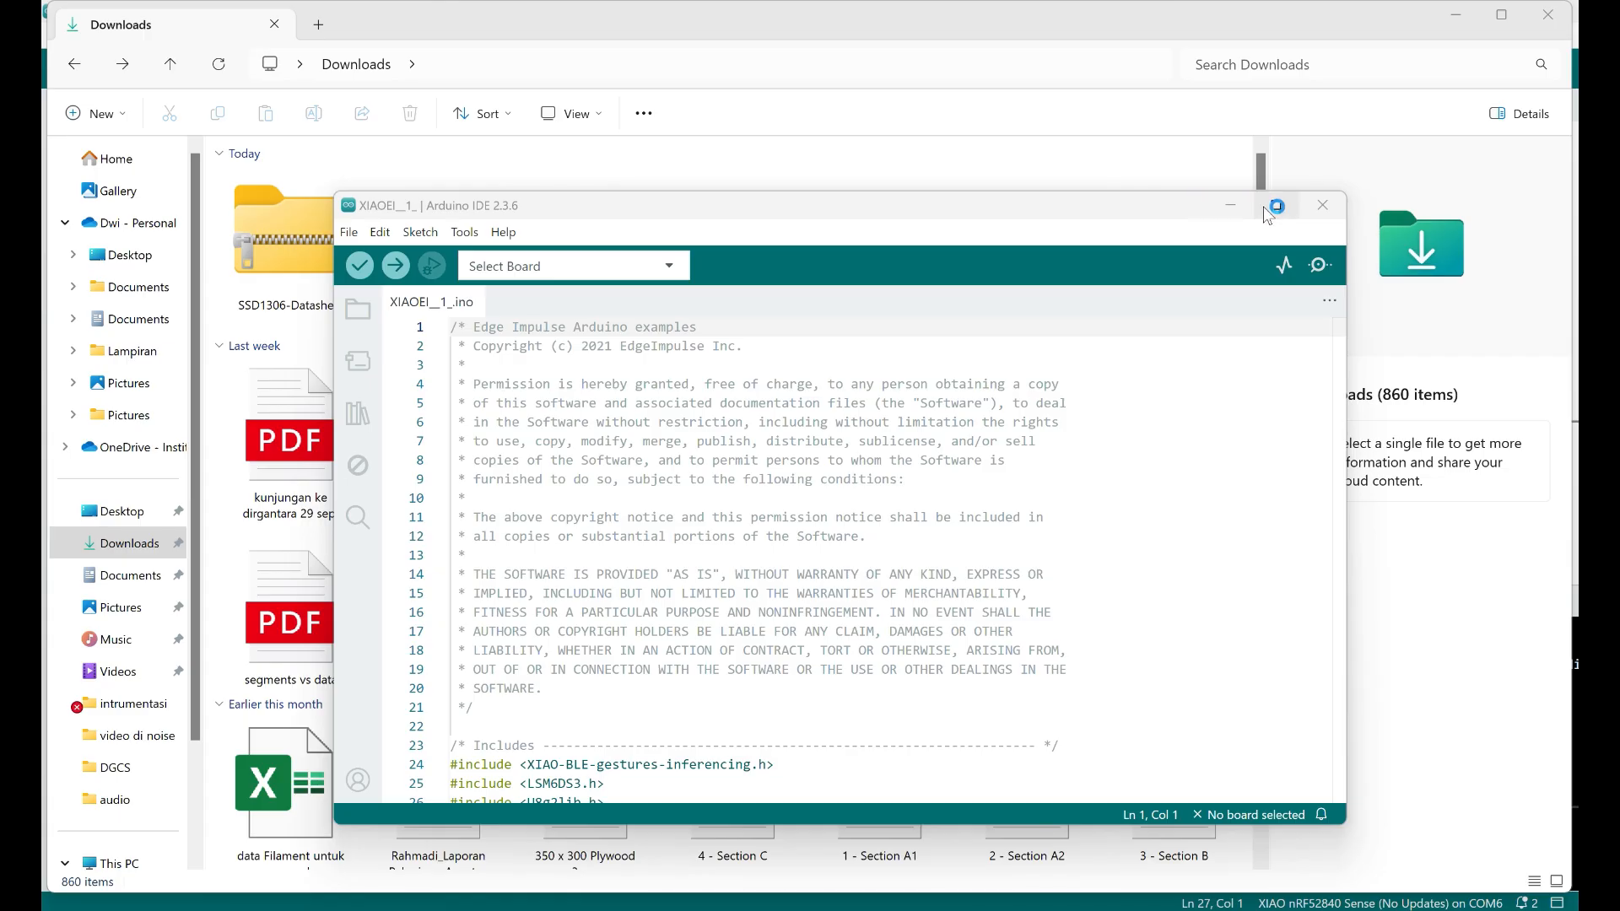
pyautogui.doubleClick(1266, 207)
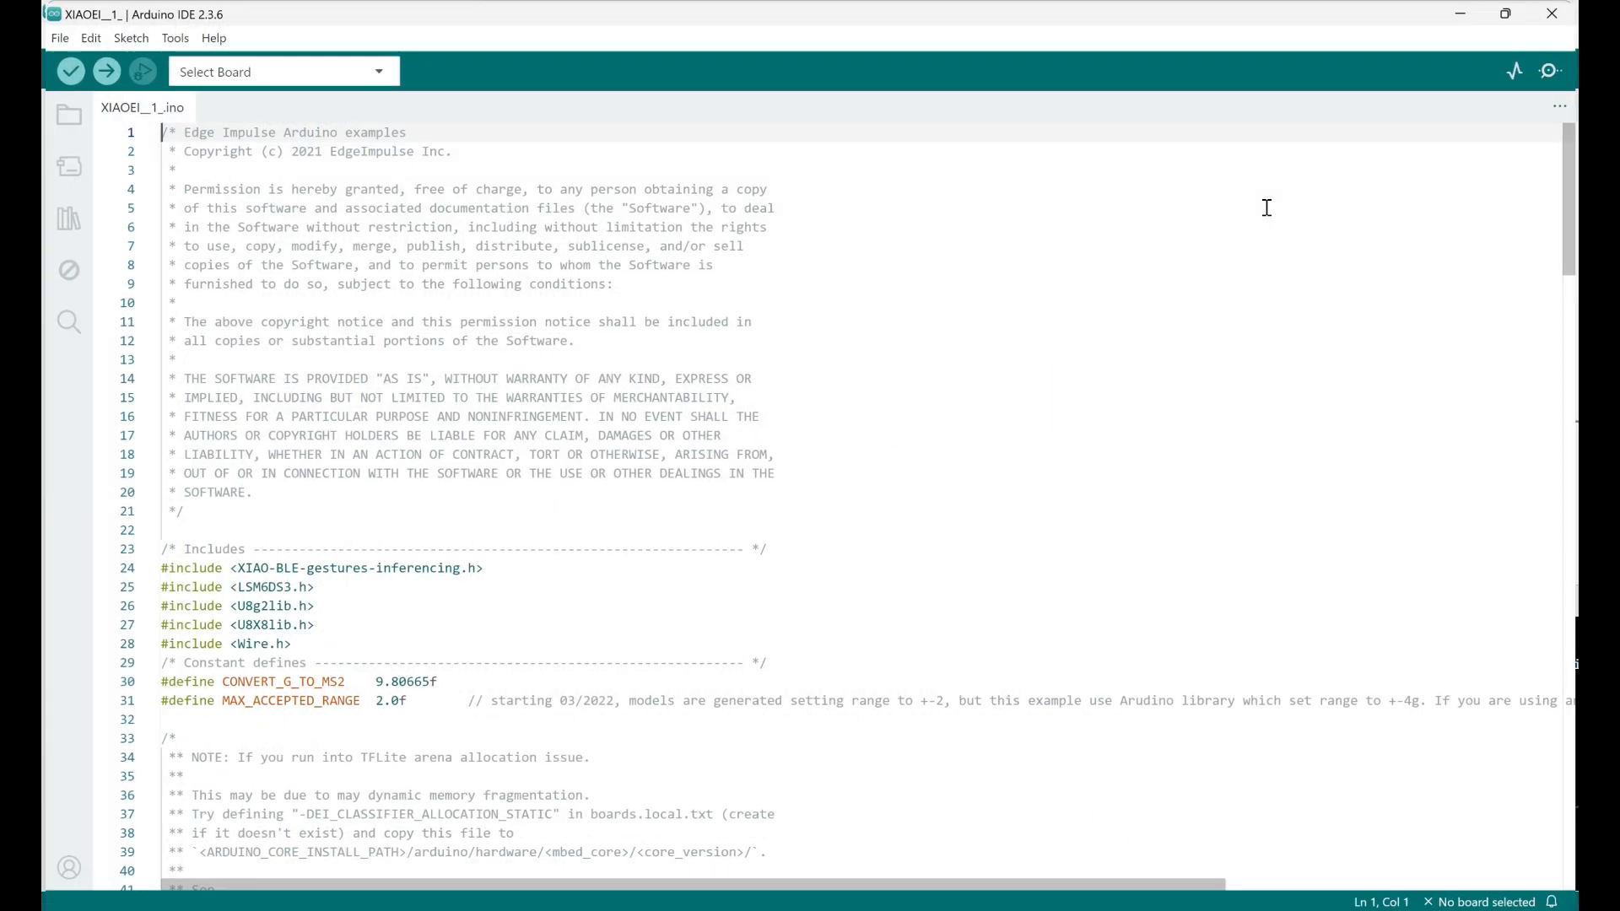
# Examine the XIAOEI__1_ sketch's includes, constant definitions, LED pin declarations, and setup function
pyautogui.scroll(-5, 459, 532)
pyautogui.scroll(2, 506, 510)
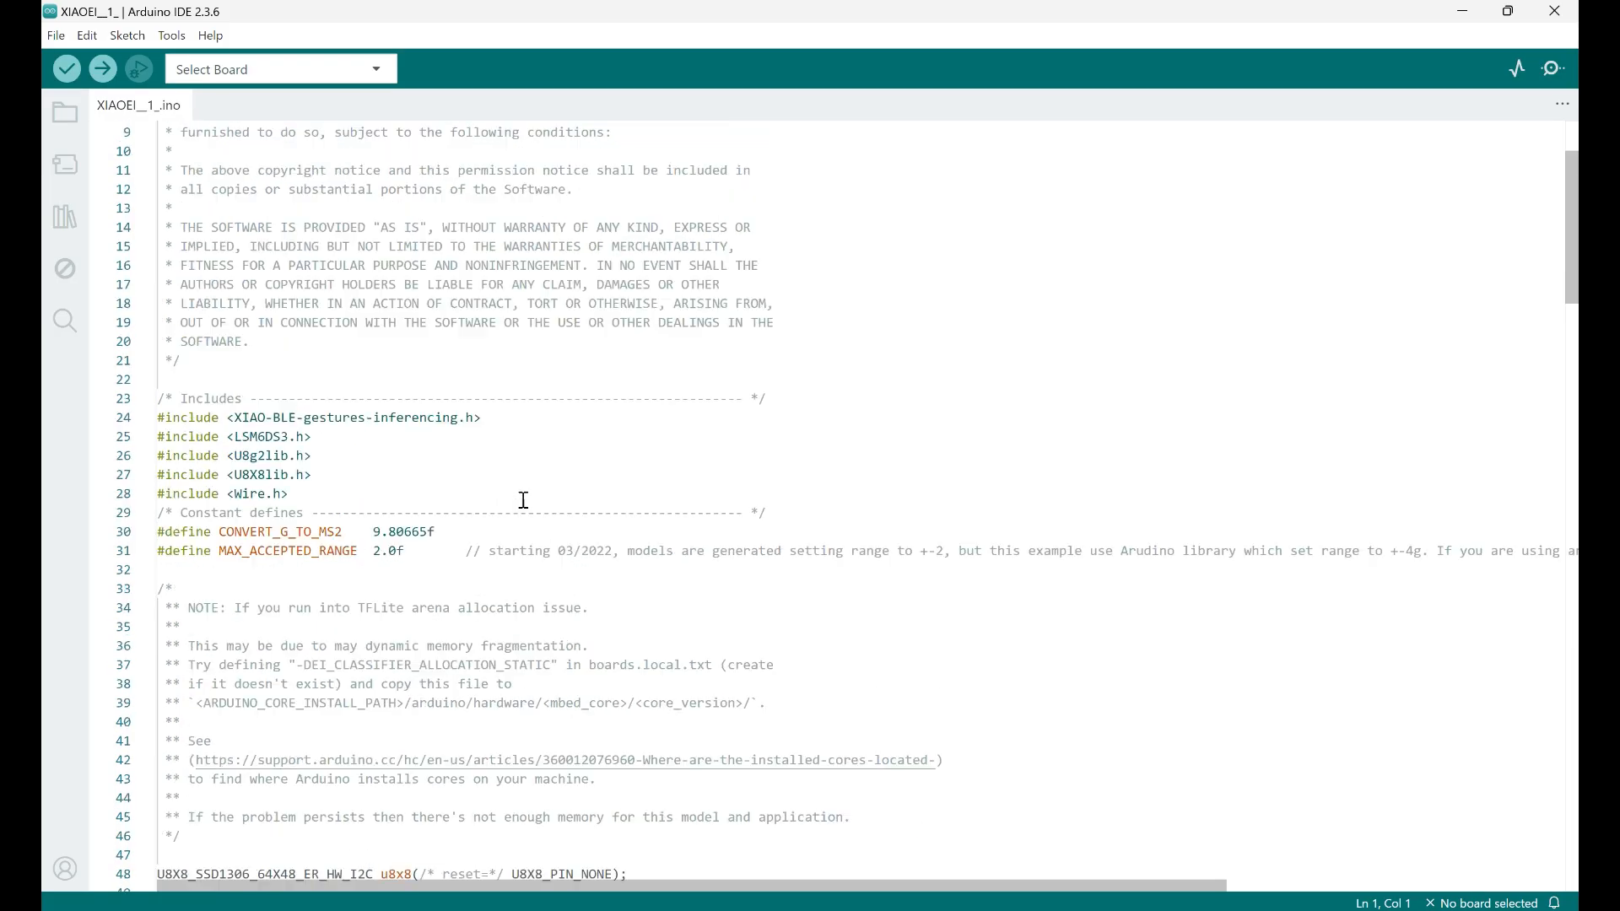
pyautogui.scroll(3, 522, 500)
pyautogui.scroll(-12, 509, 504)
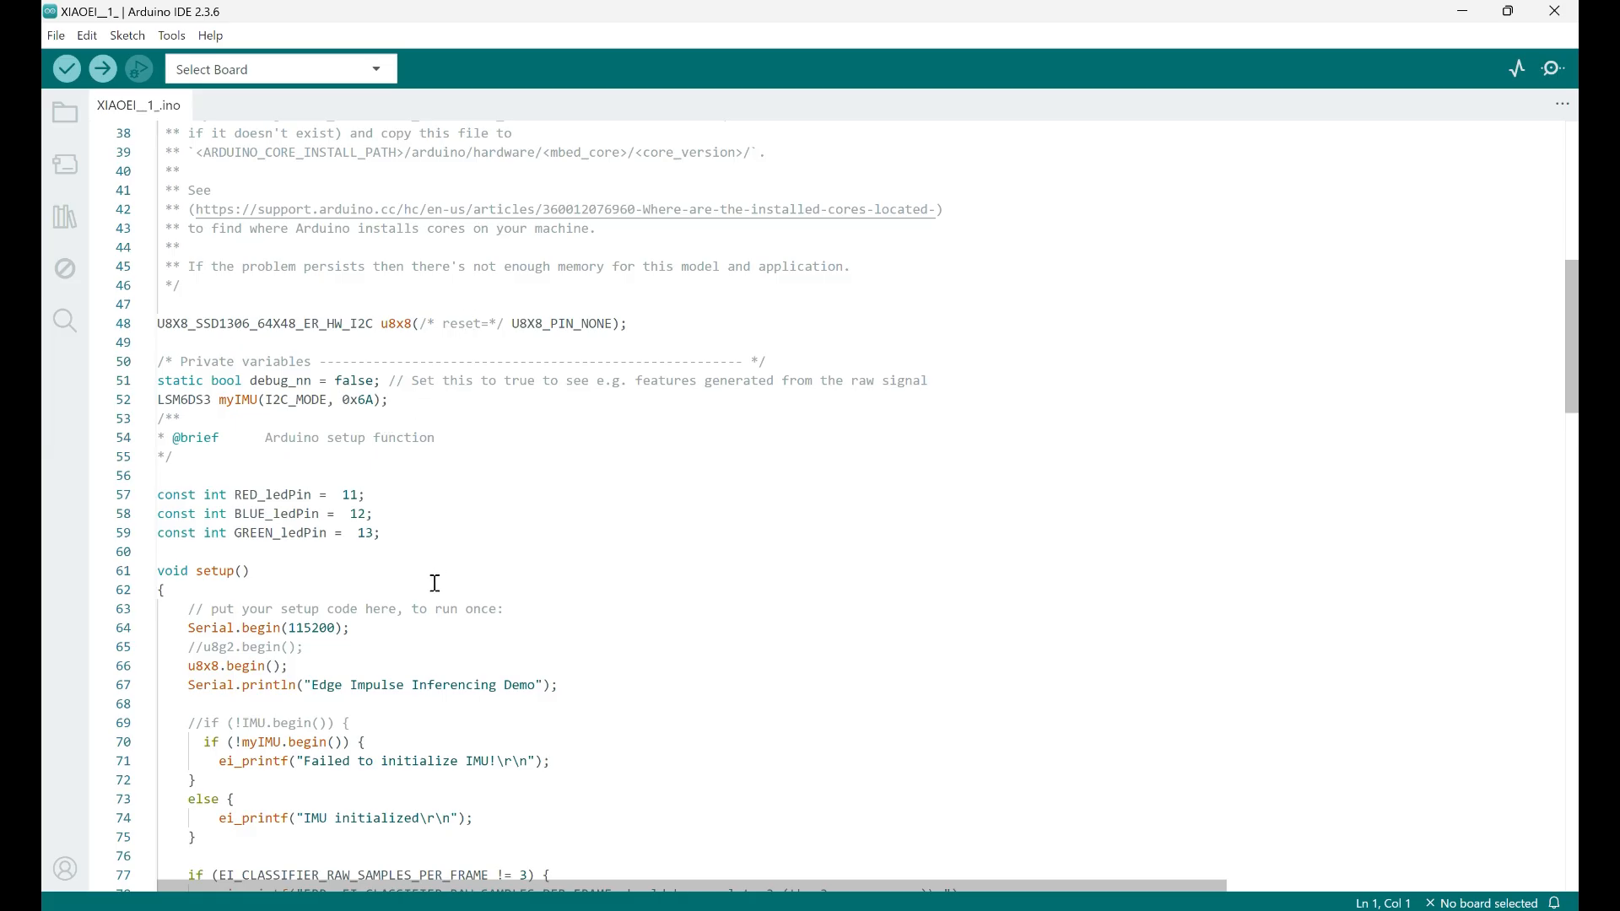
pyautogui.scroll(-1, 436, 581)
pyautogui.scroll(1, 436, 581)
pyautogui.click(405, 685)
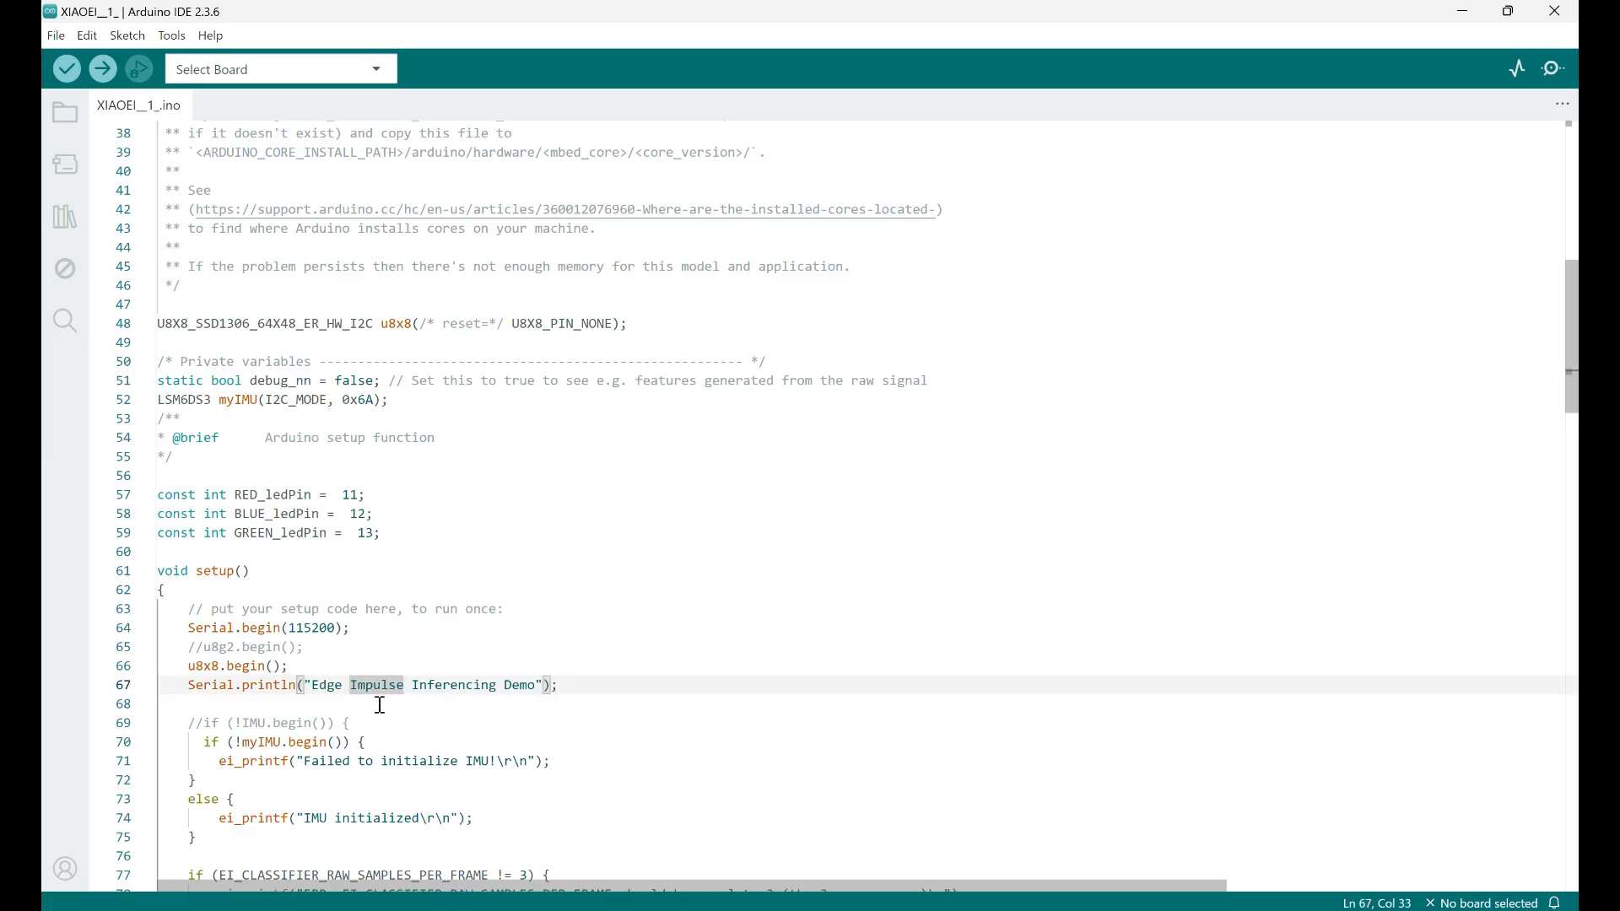
pyautogui.scroll(-2, 376, 701)
pyautogui.scroll(-3, 448, 707)
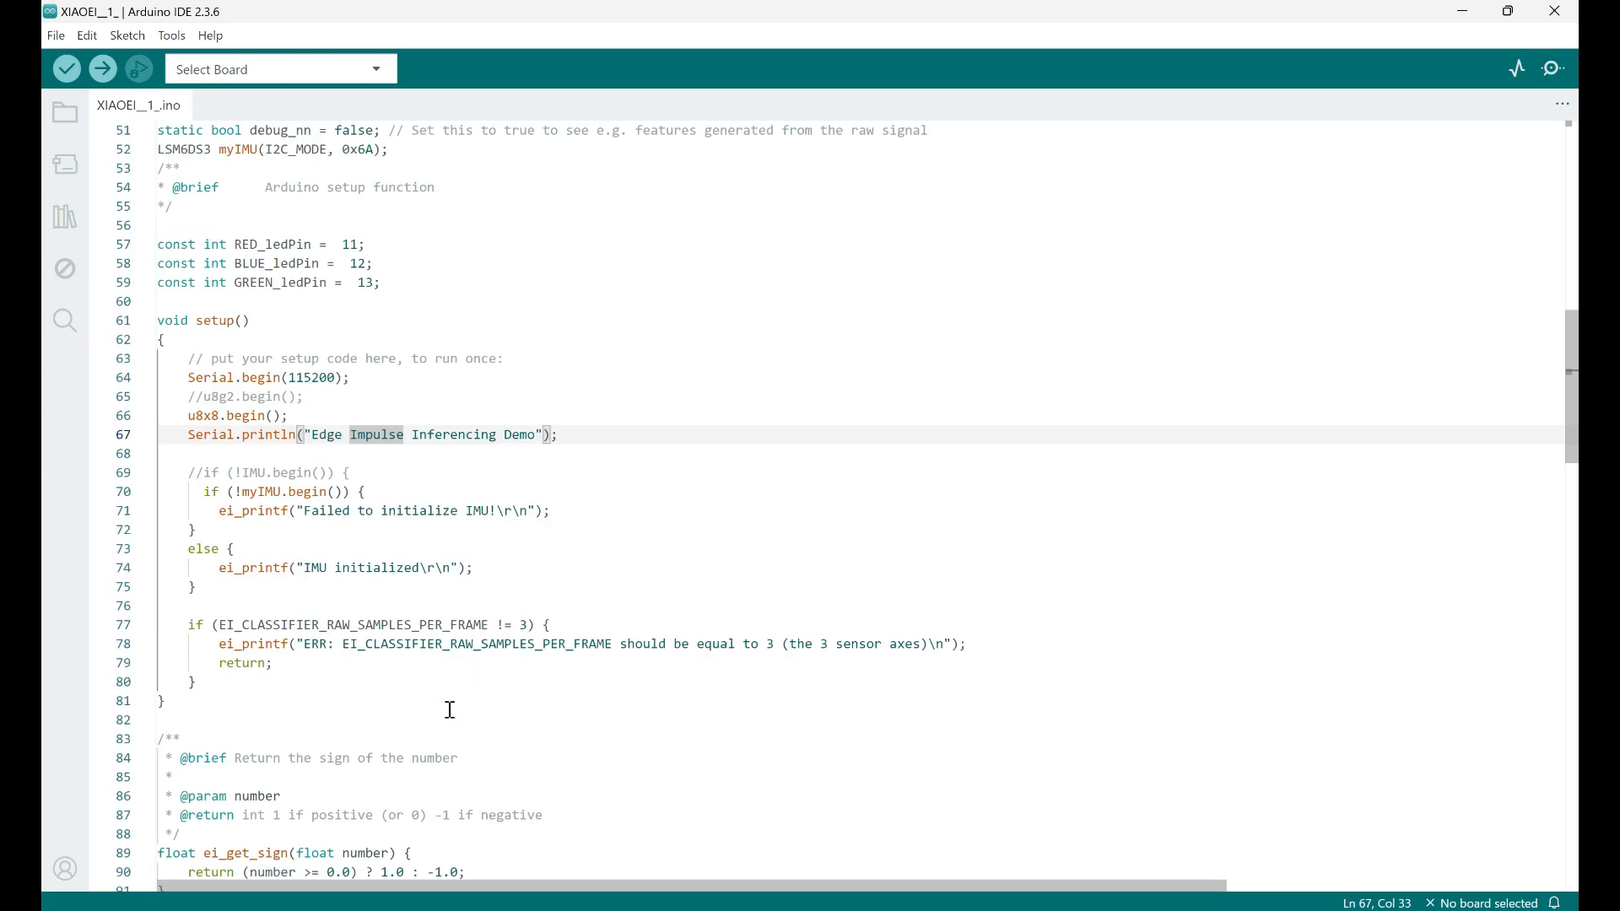
pyautogui.scroll(6, 448, 707)
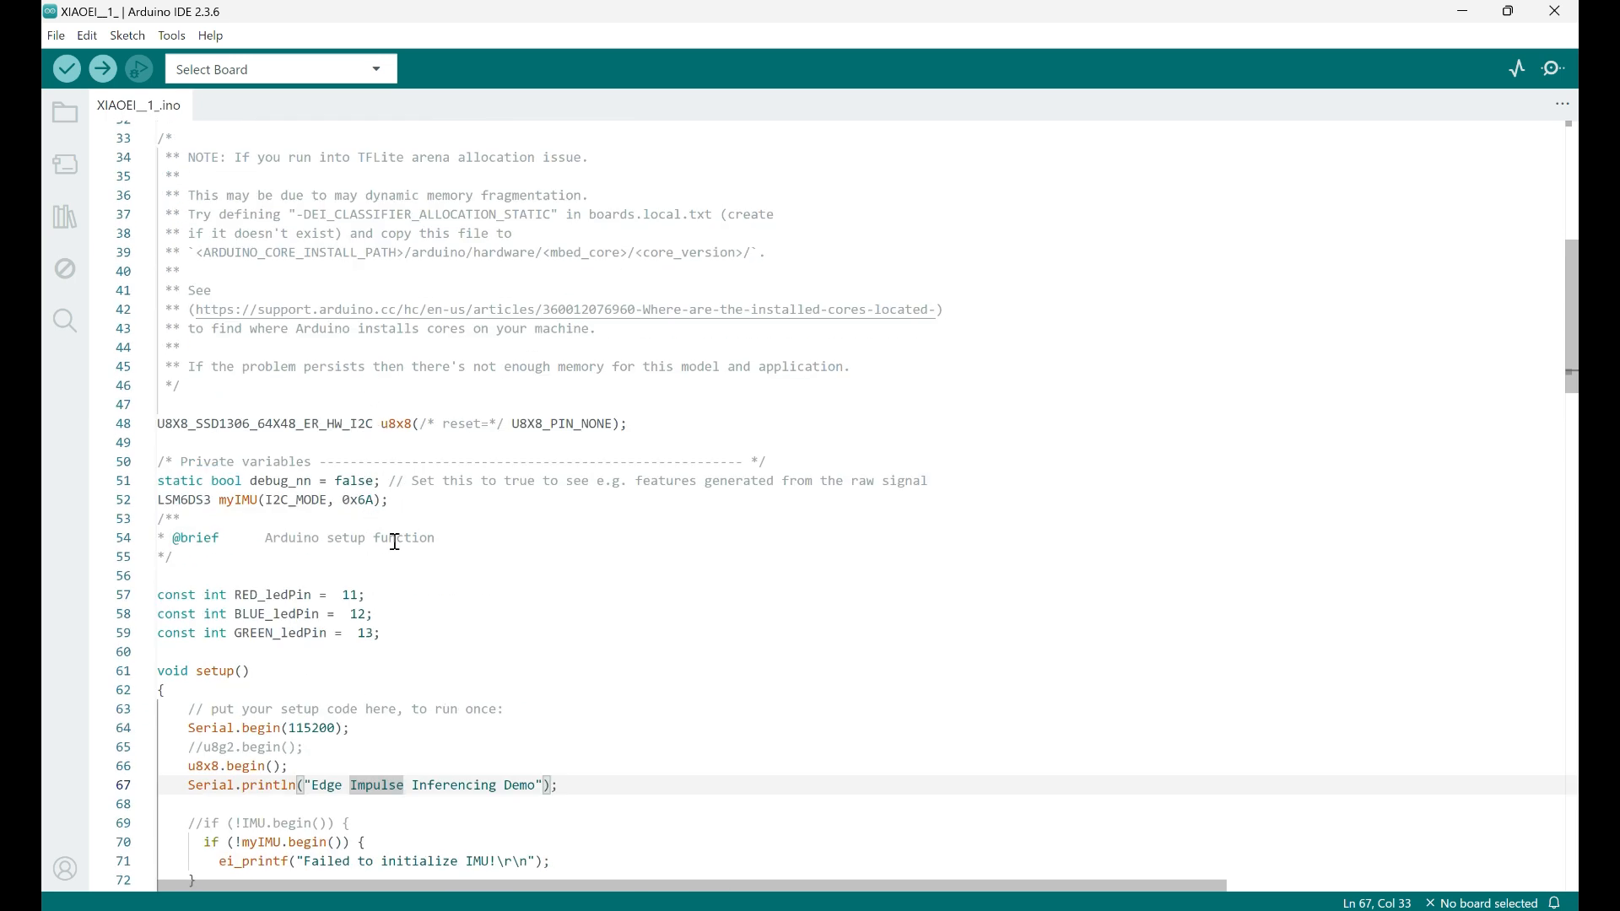
pyautogui.scroll(-2, 426, 638)
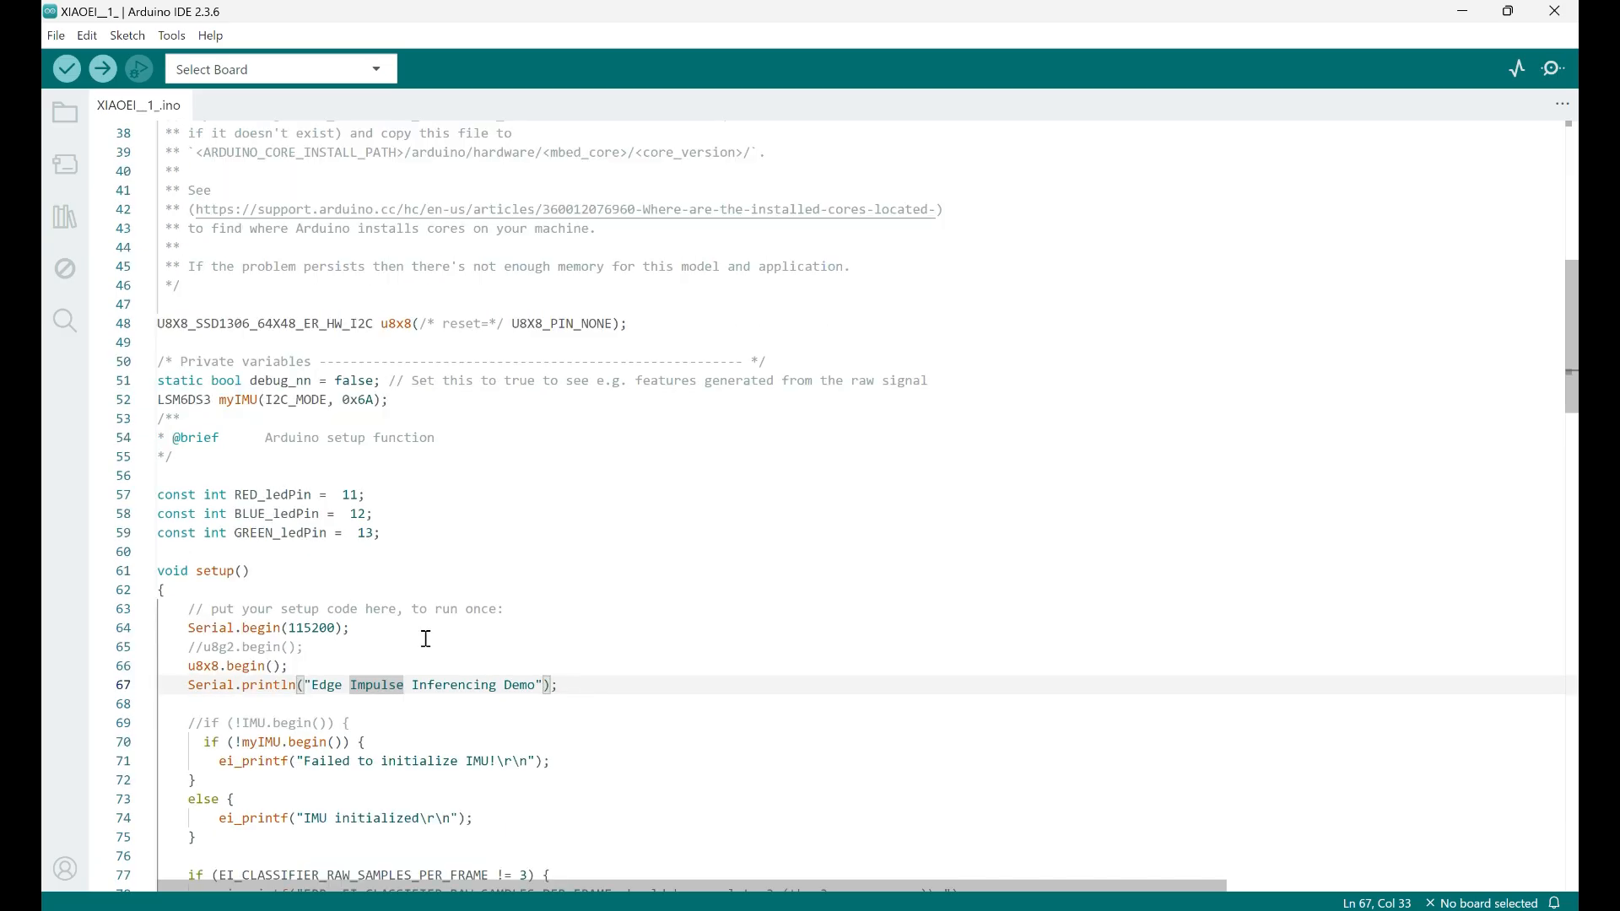
pyautogui.scroll(-2, 427, 638)
pyautogui.scroll(8, 520, 682)
# Select the header name XIAO-BLE-gestures-inferencing in the sketch's first include line
pyautogui.click(346, 175)
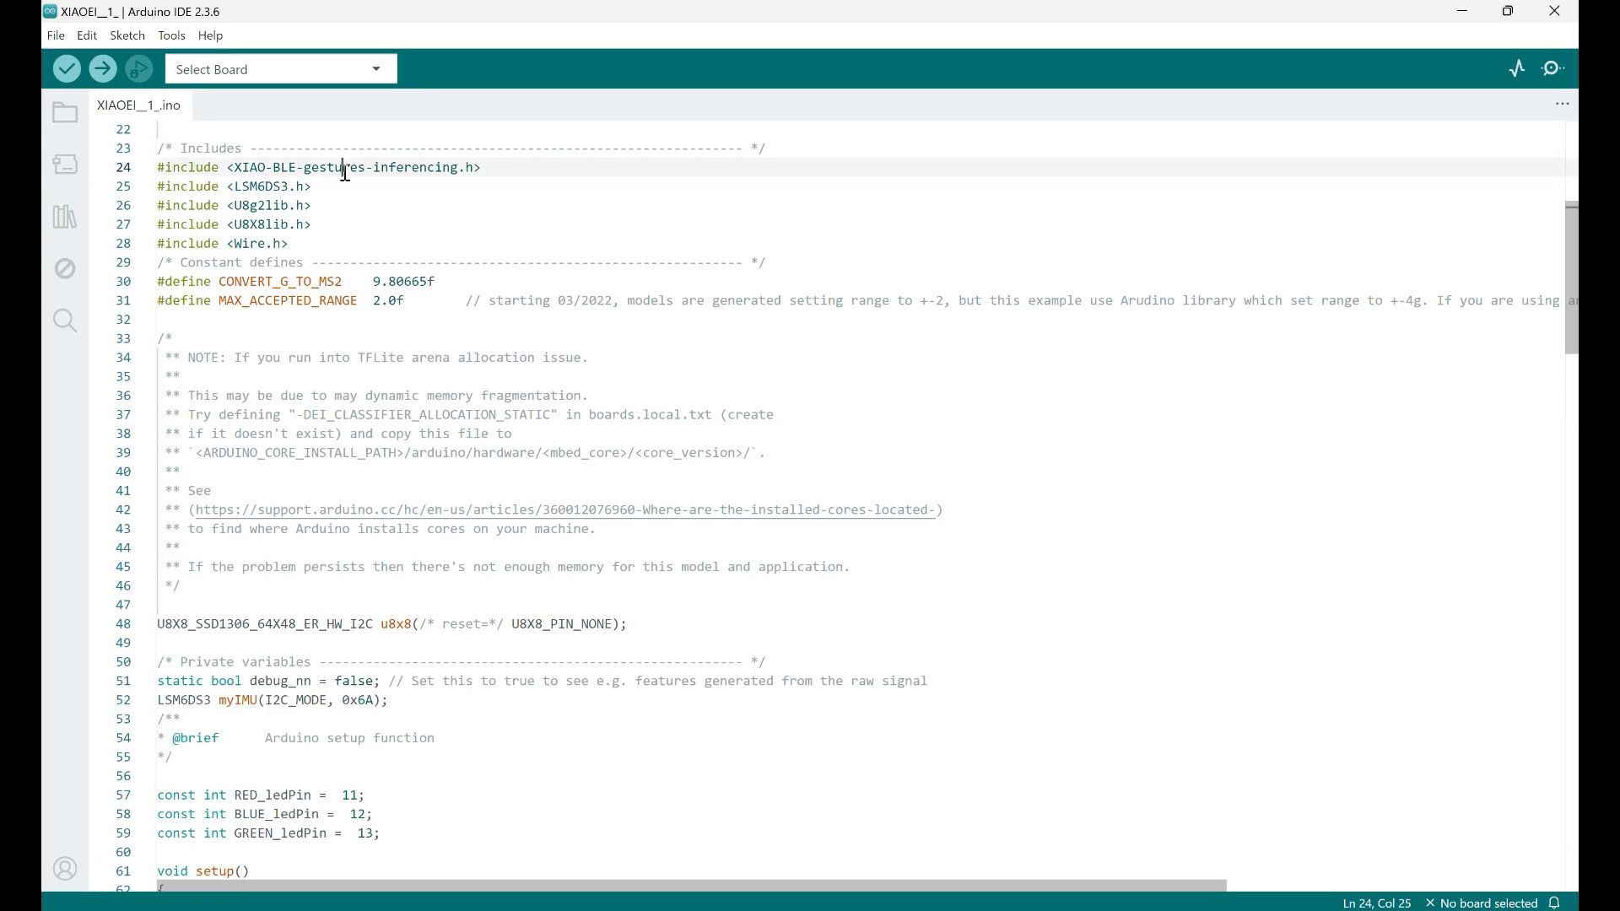
pyautogui.scroll(7, 416, 315)
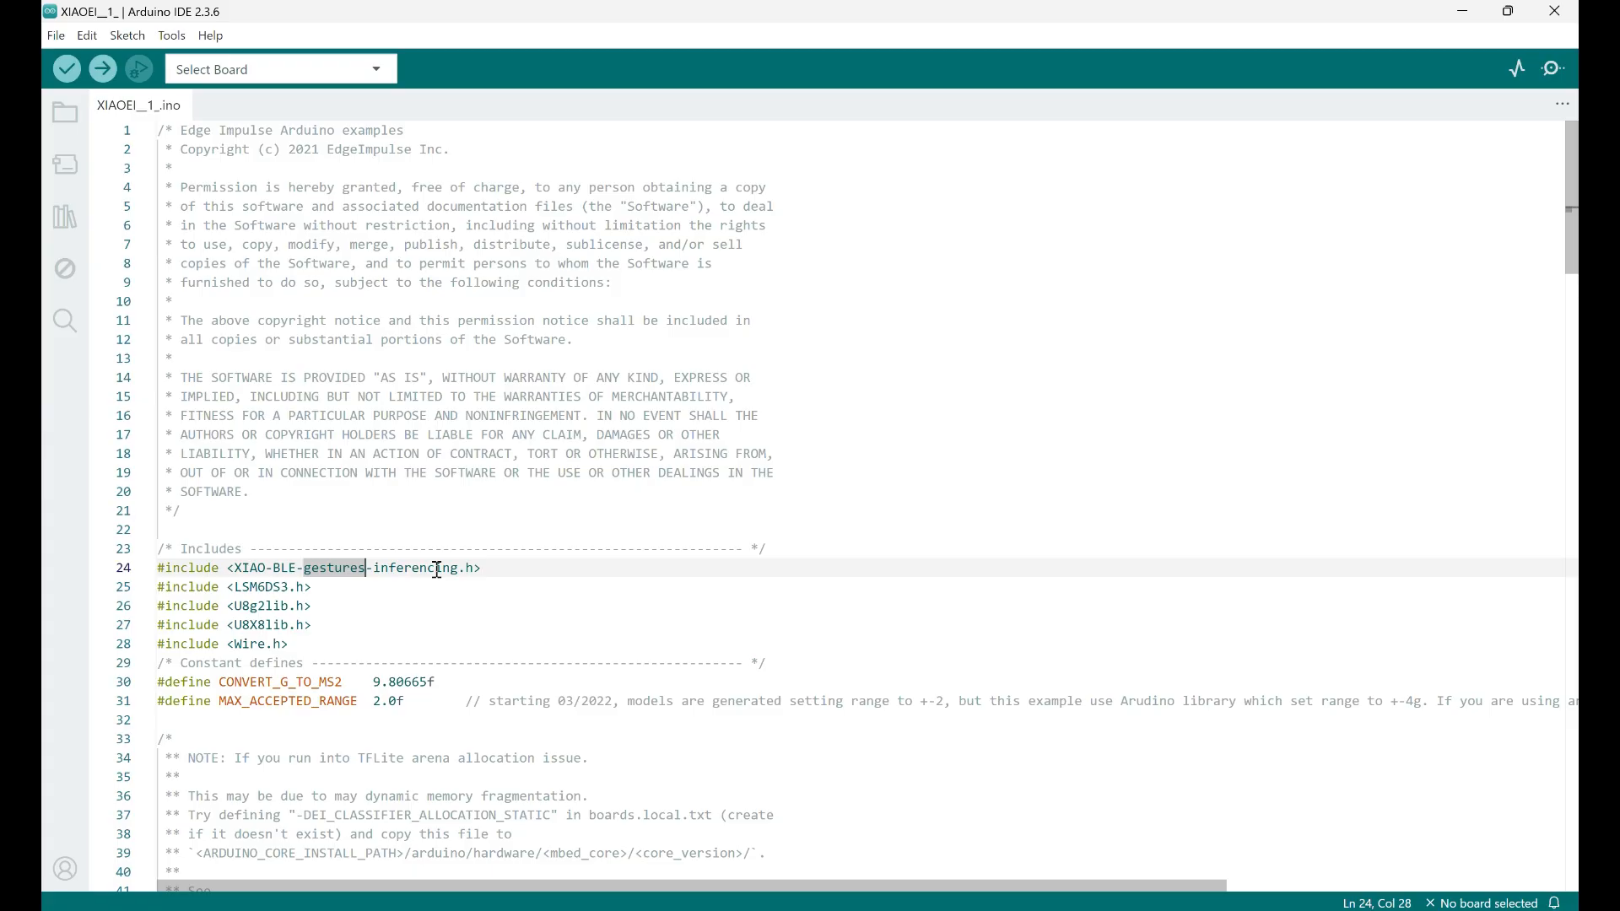
pyautogui.scroll(-6, 437, 566)
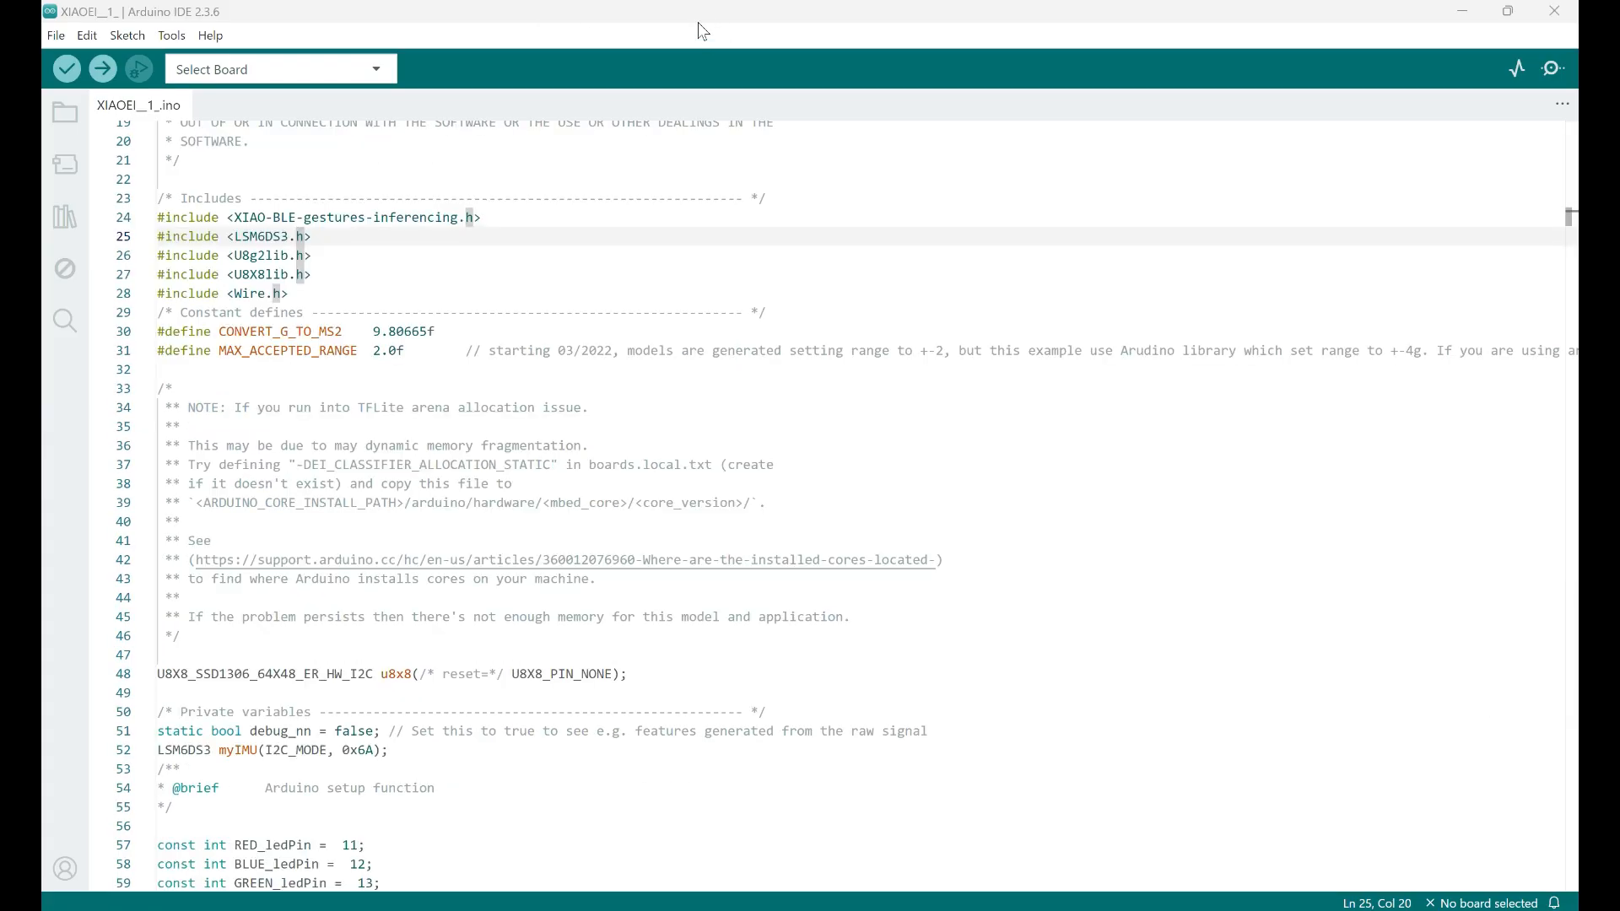
pyautogui.click(245, 219)
pyautogui.moveTo(236, 220); pyautogui.dragTo(464, 221)
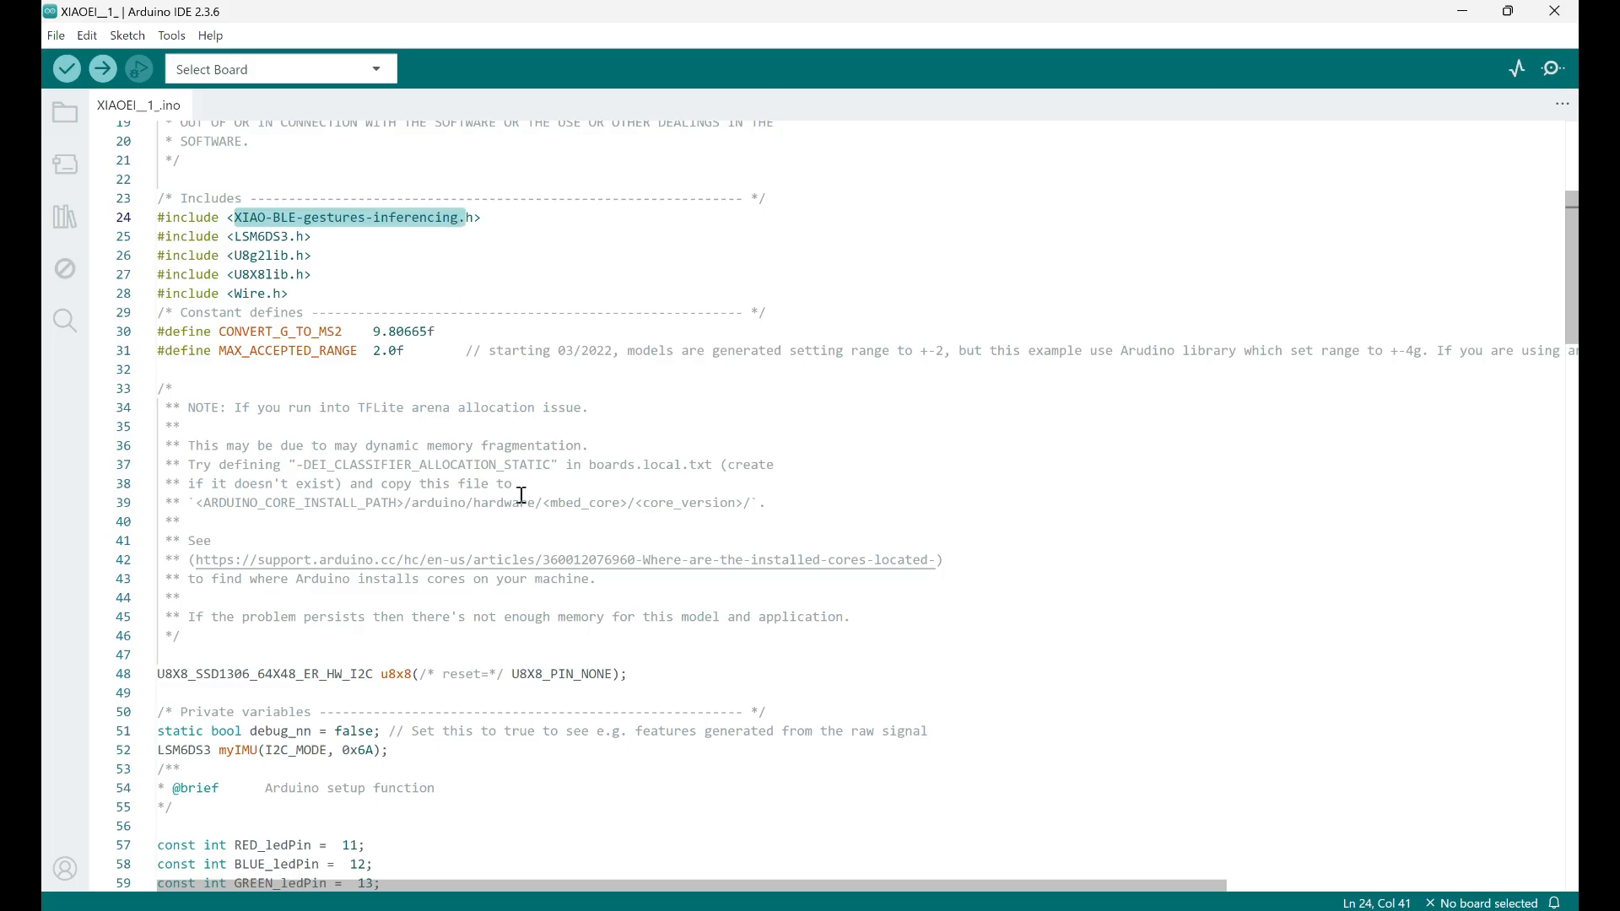
# Switch to File Explorer, search Downloads for "motion", and check the full name of the ei-motion-recognation-with-xiao-ble-sense-arduino-1.0.2 ZIP file
pyautogui.hotkey('alt', 'Tab')
pyautogui.hotkey('alt', 'Tab')
pyautogui.hotkey('alt', 'Tab')
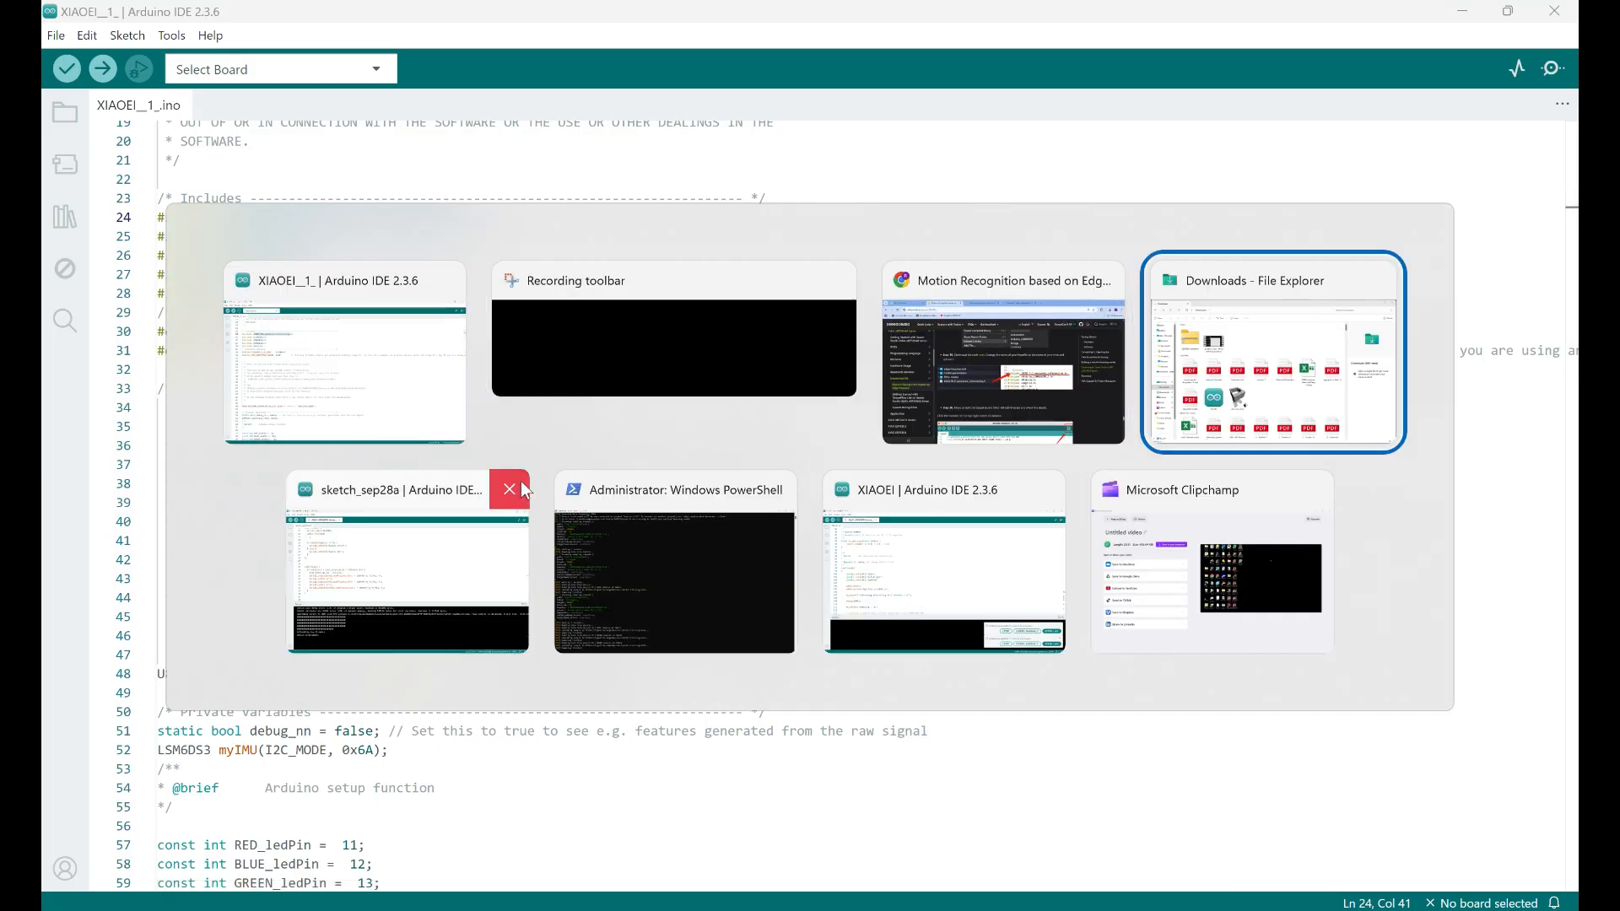
pyautogui.click(1292, 66)
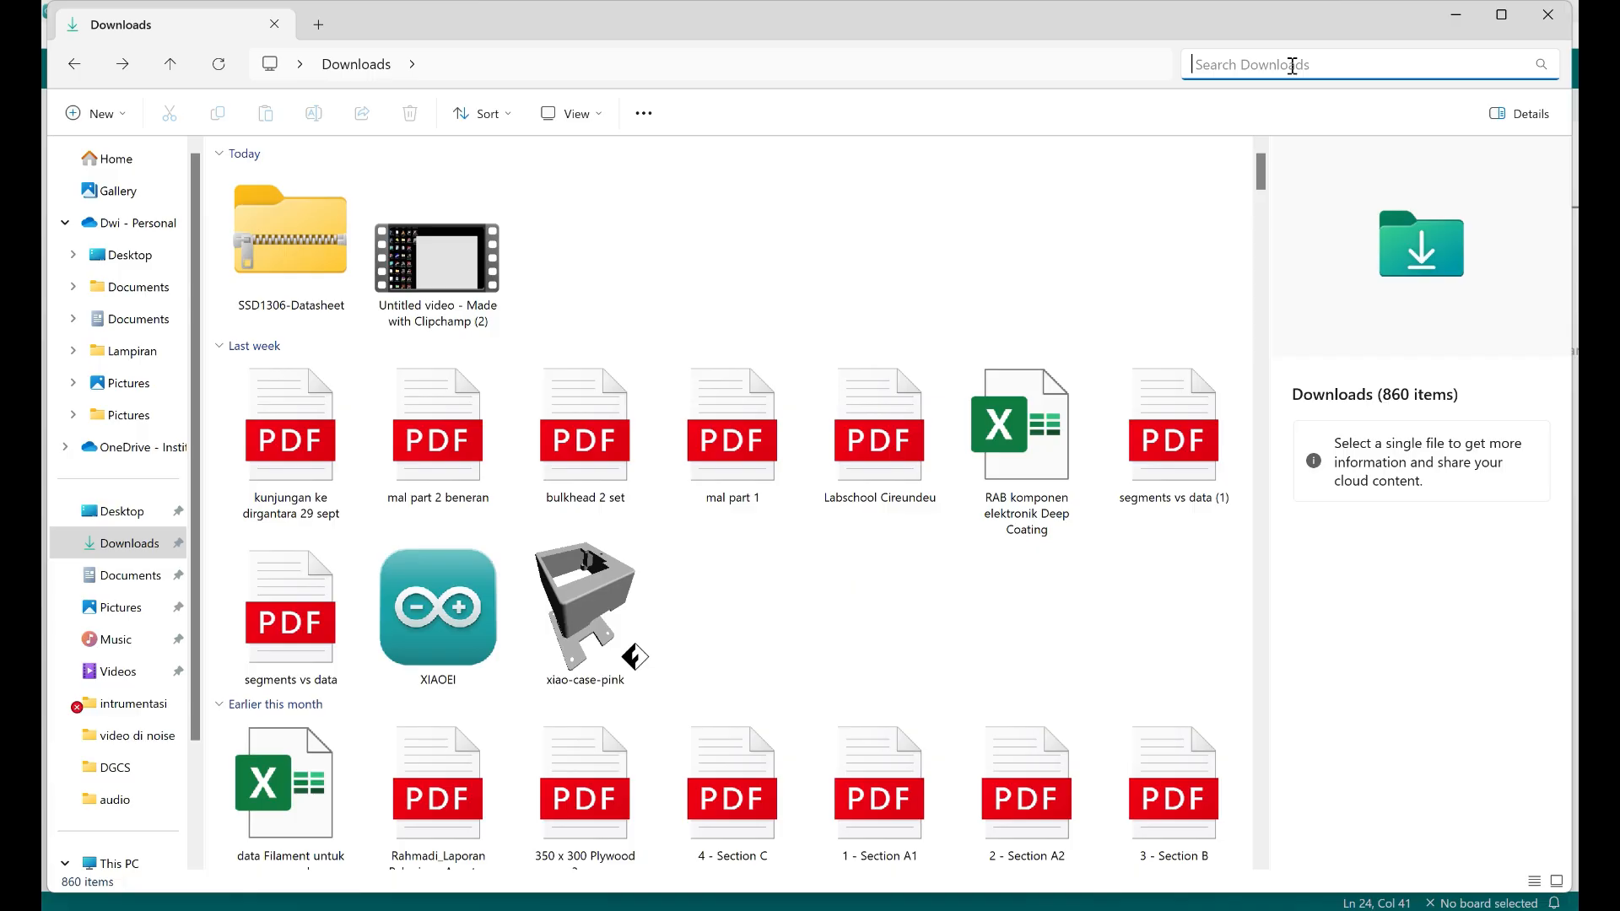
pyautogui.write('motion')
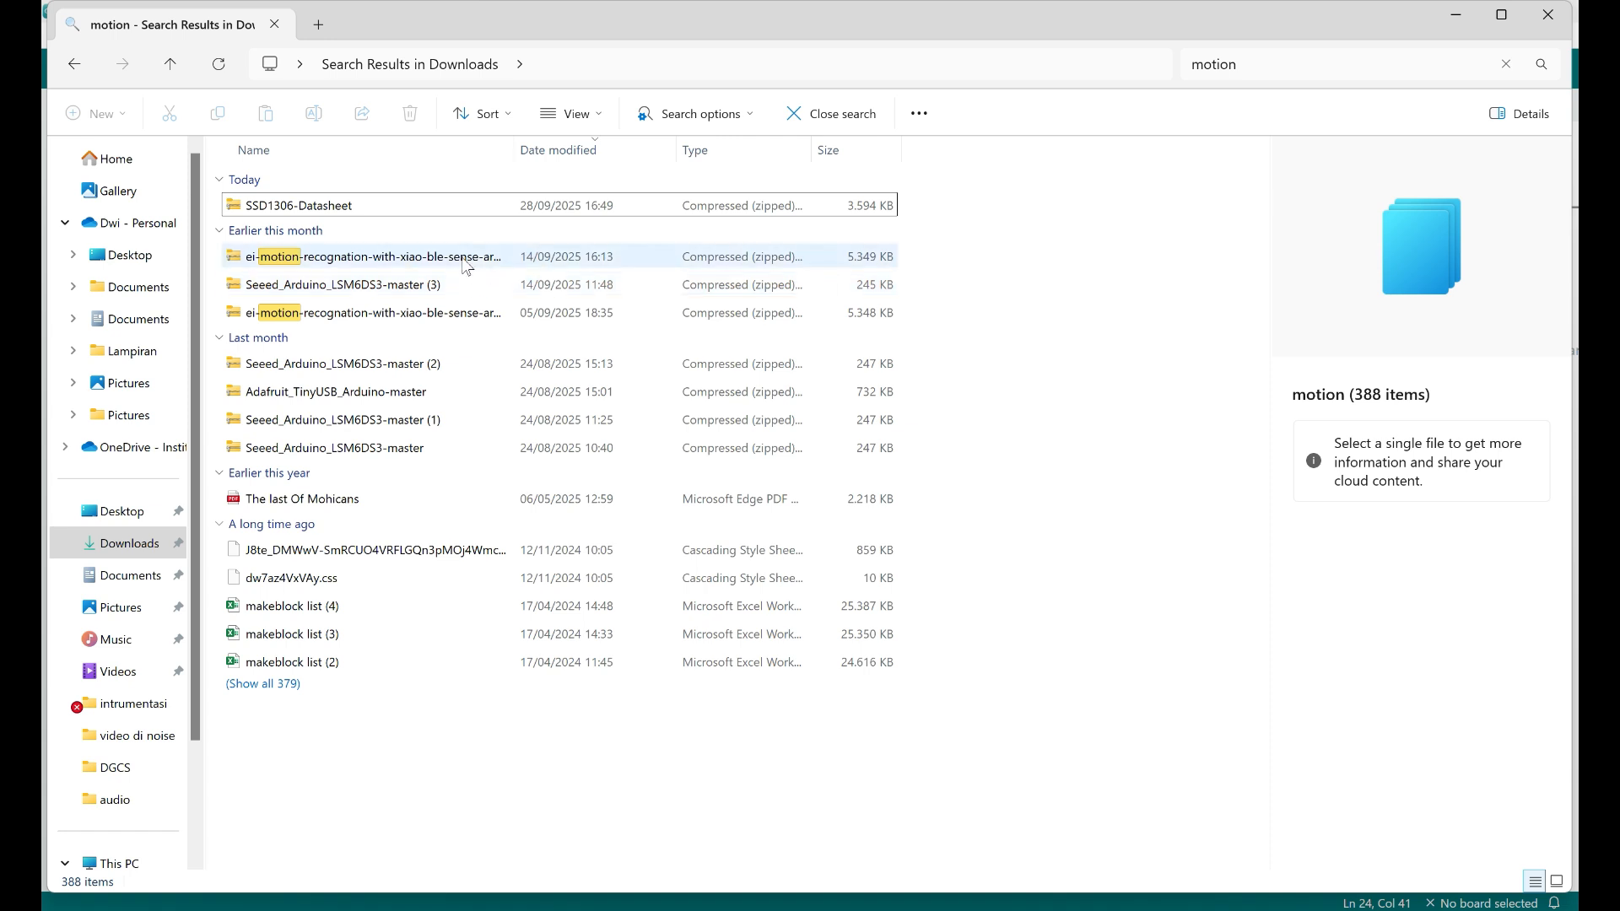
pyautogui.click(460, 258)
pyautogui.click(451, 258)
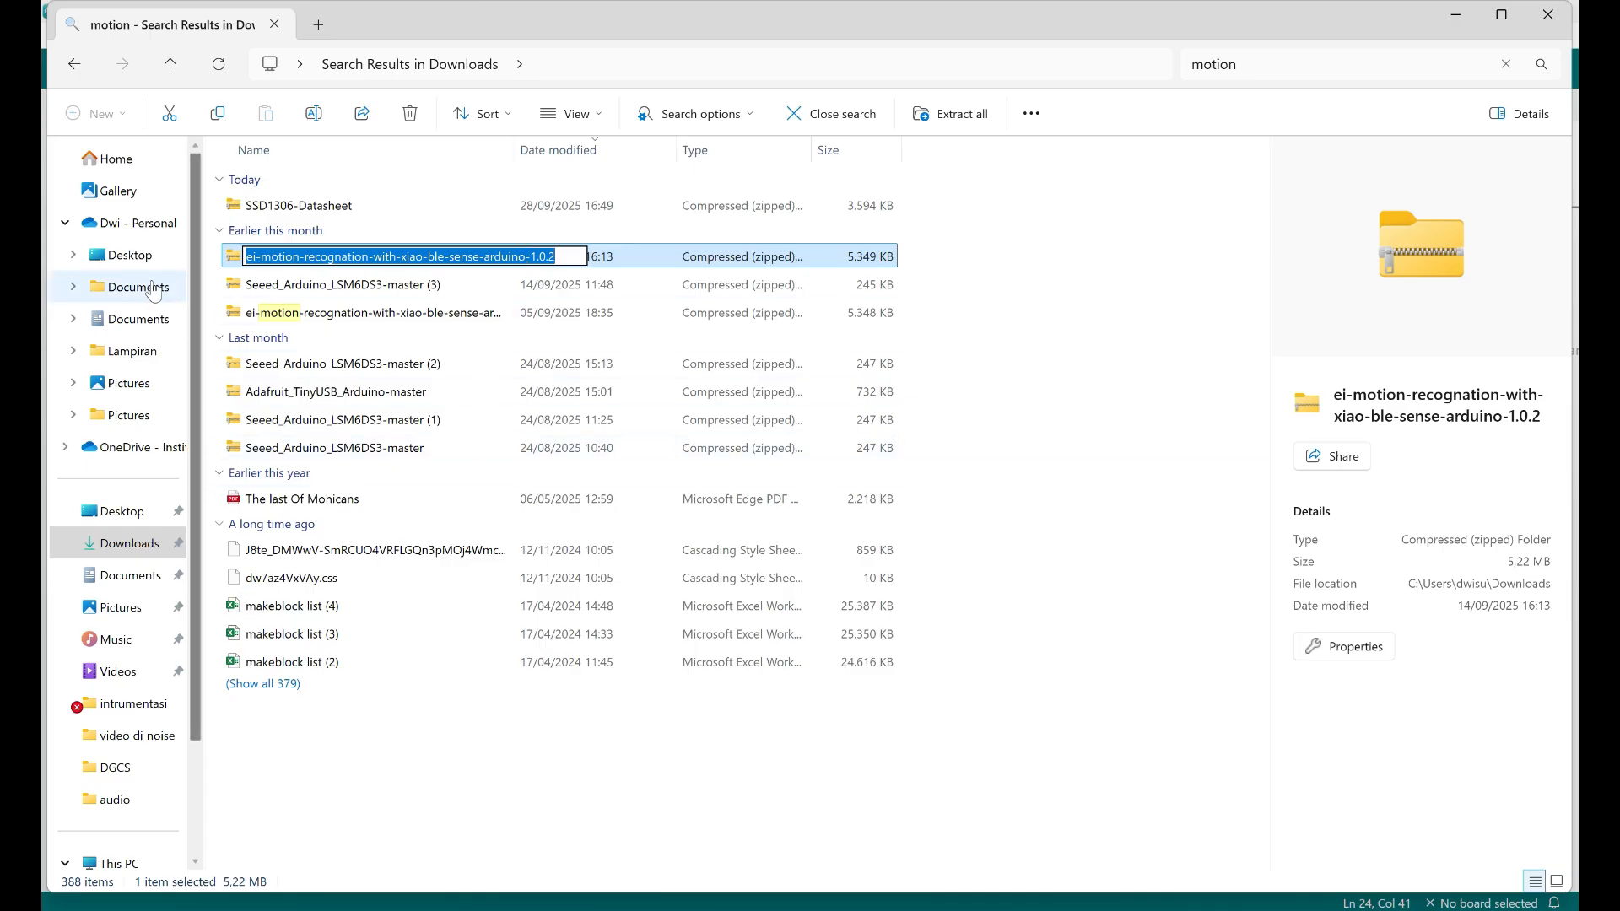
# Open the libraries folder inside Documents > Arduino and copy the folder name Motion_recognation_with_xiao_ble_sense_inferencing, leaving rename mode without changes
pyautogui.click(134, 319)
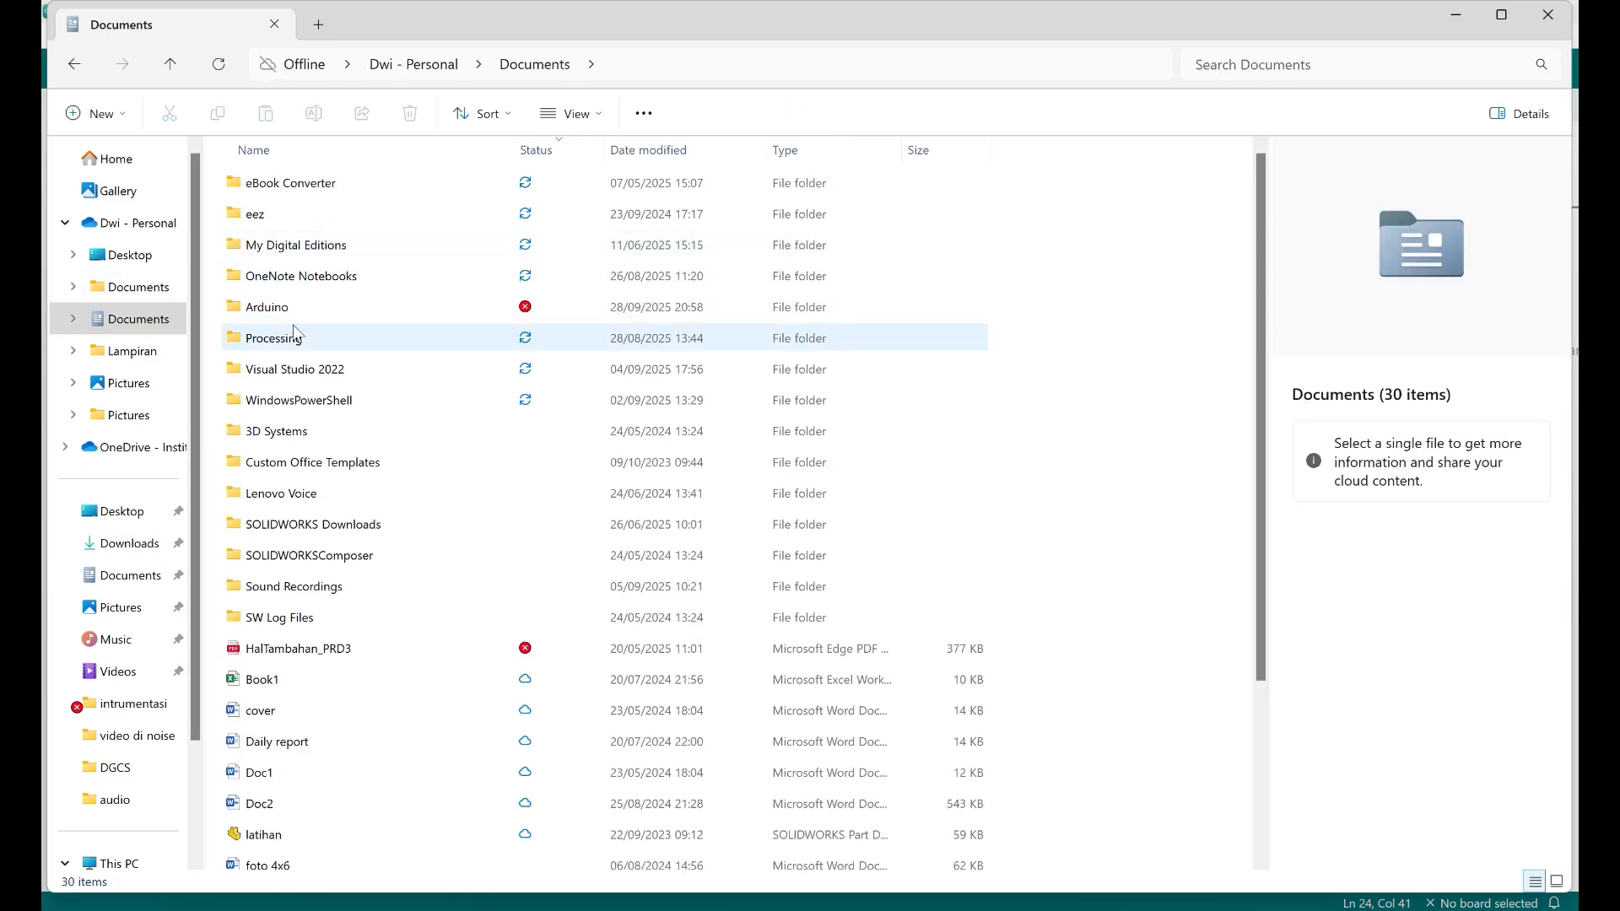
pyautogui.doubleClick(287, 308)
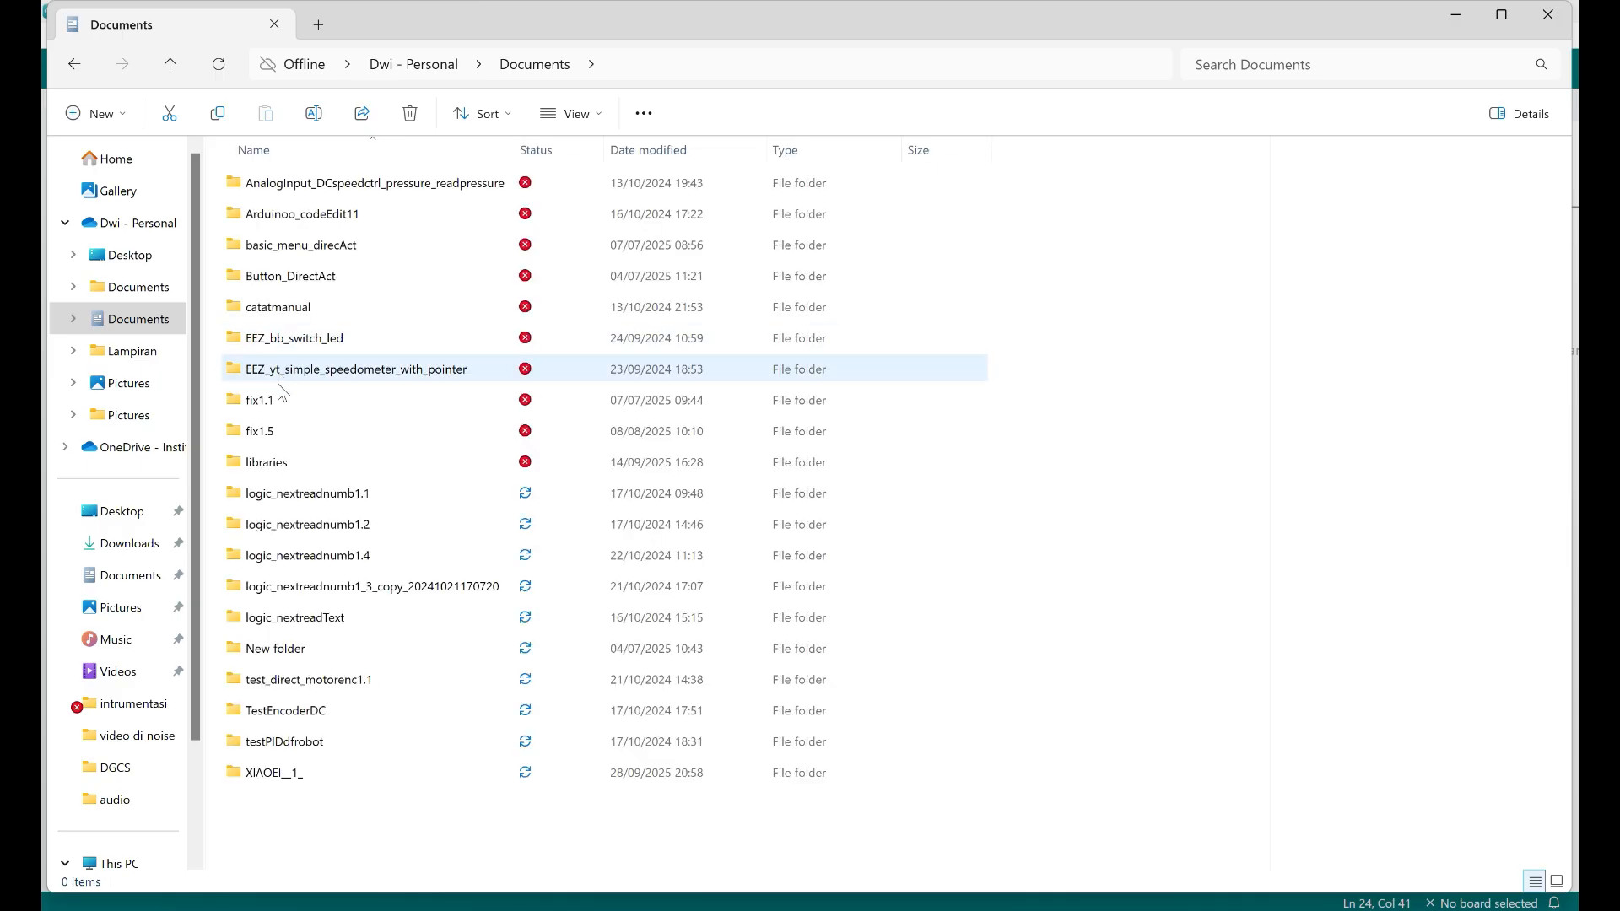
pyautogui.doubleClick(277, 462)
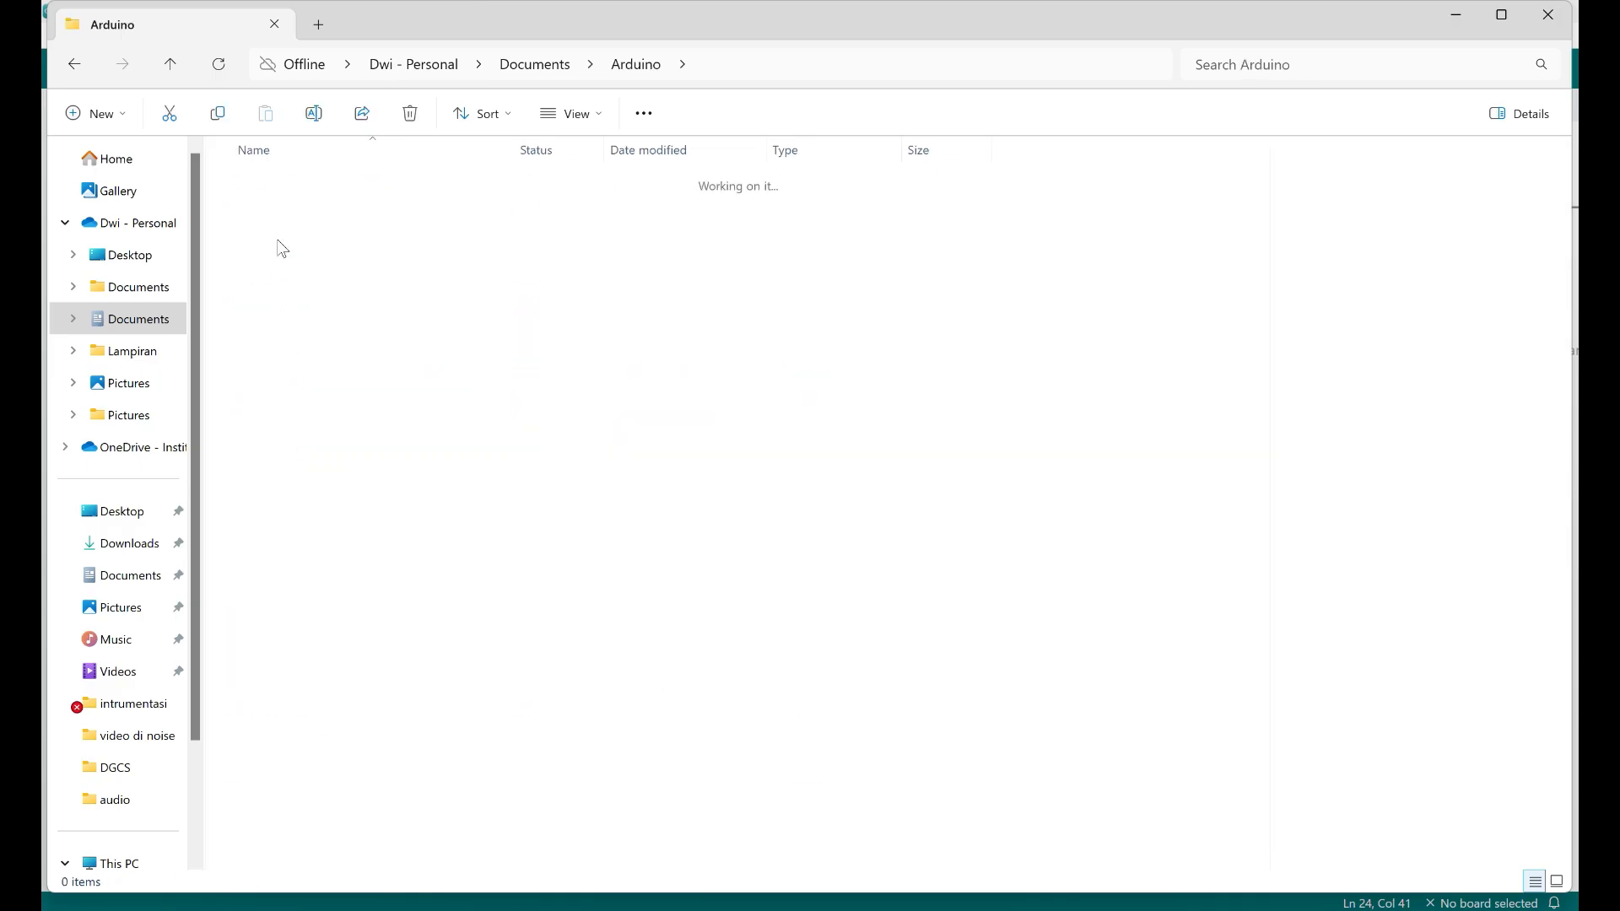
pyautogui.click(357, 432)
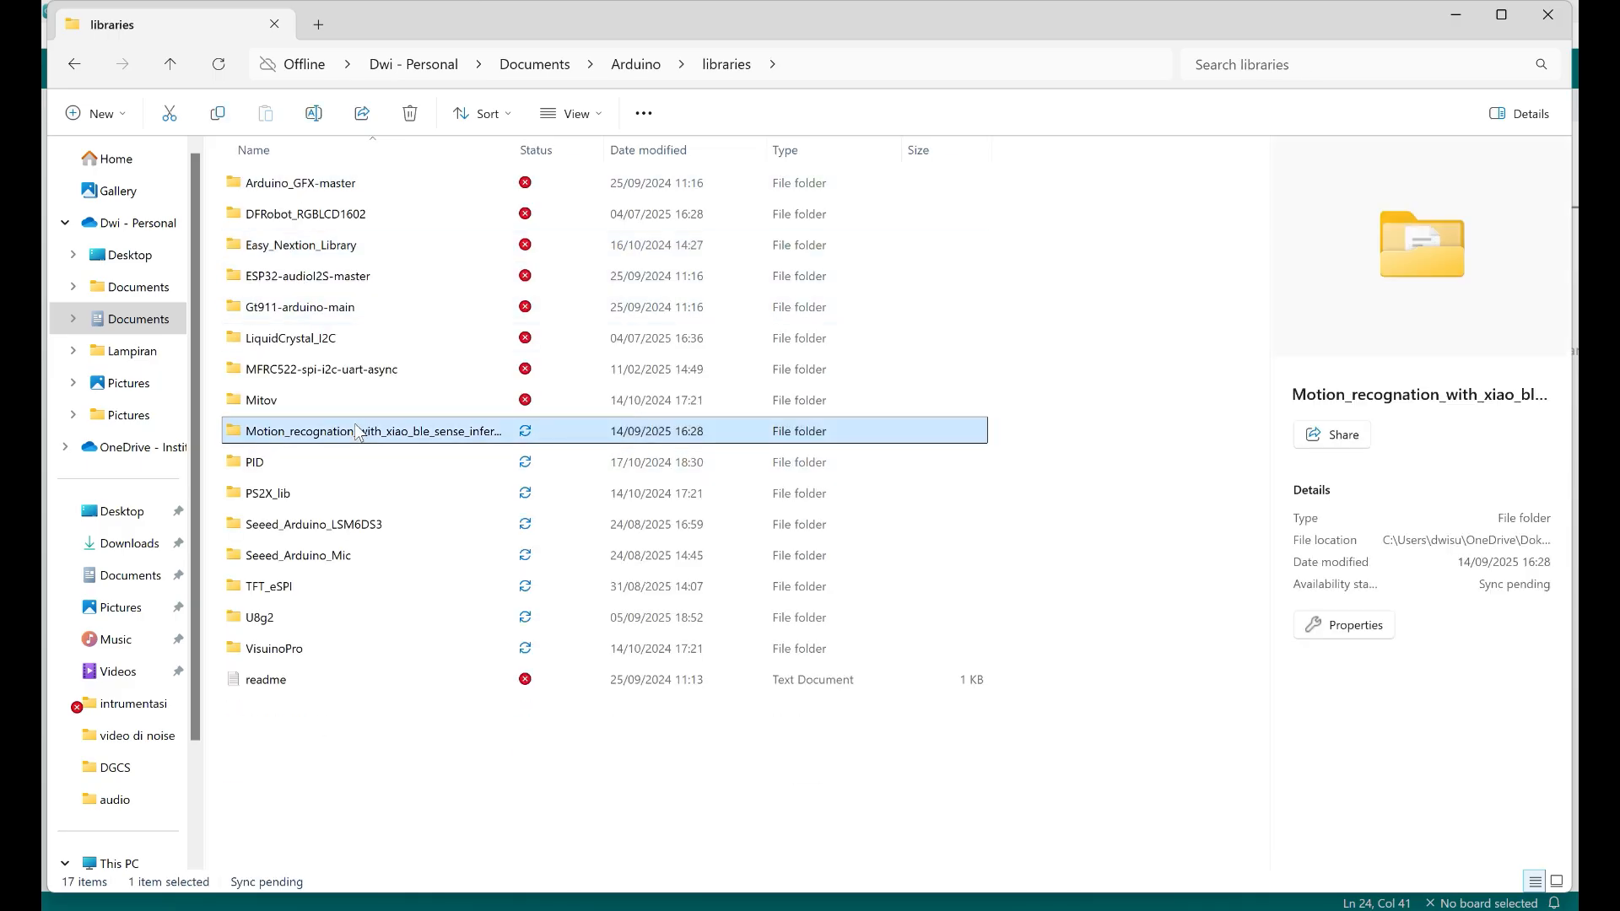
pyautogui.click(385, 434)
pyautogui.hotkey('ctrl', 'c')
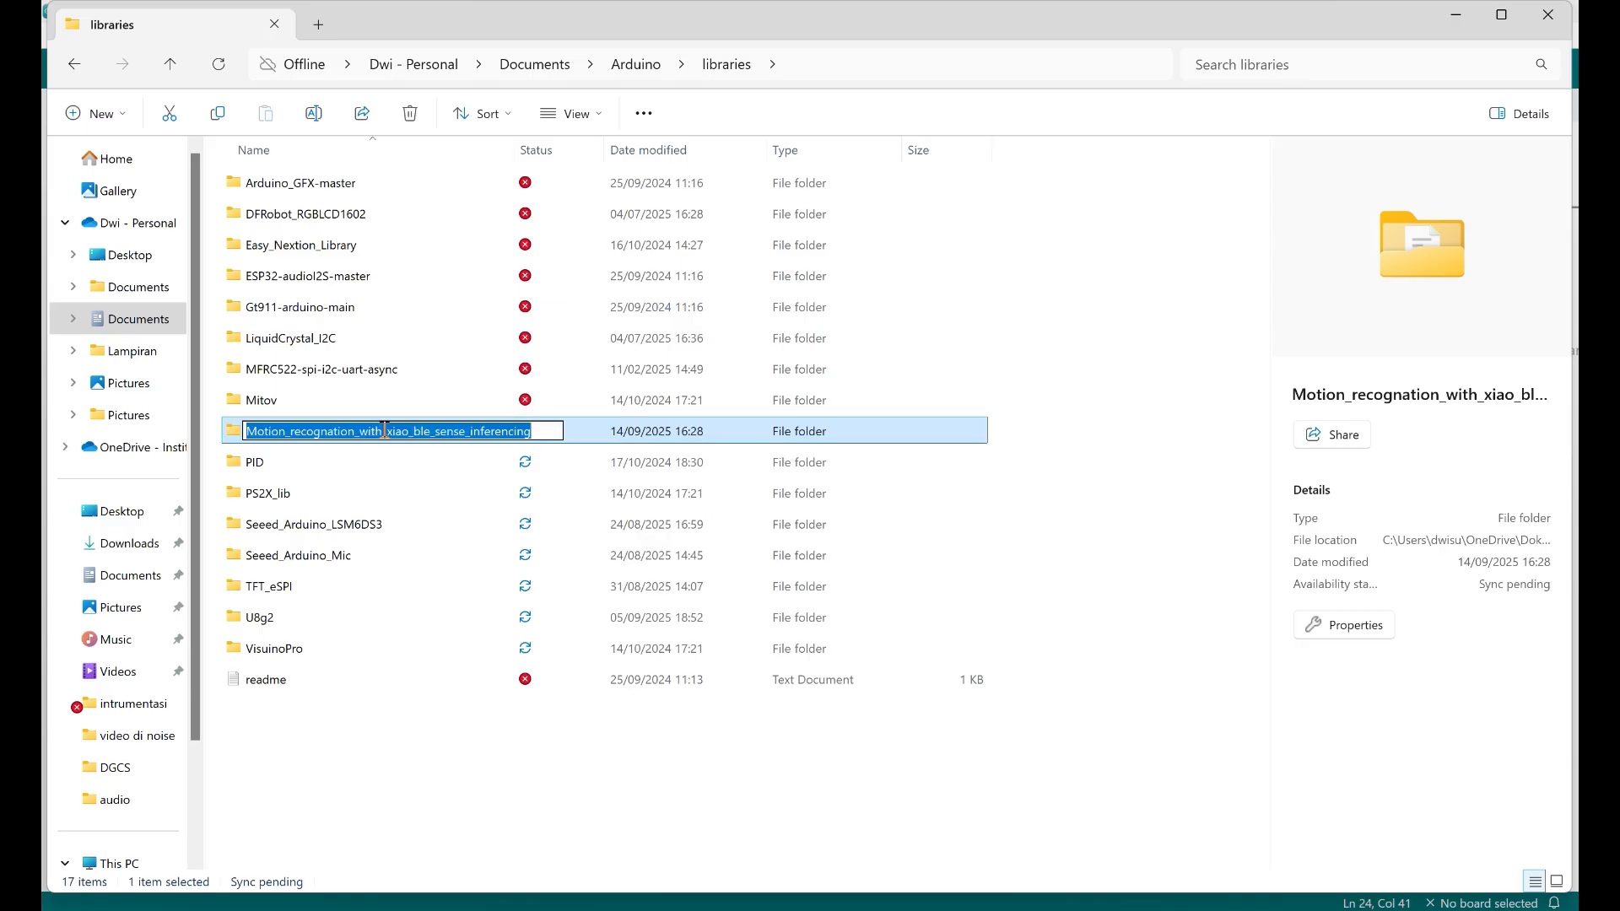
pyautogui.press('Escape')
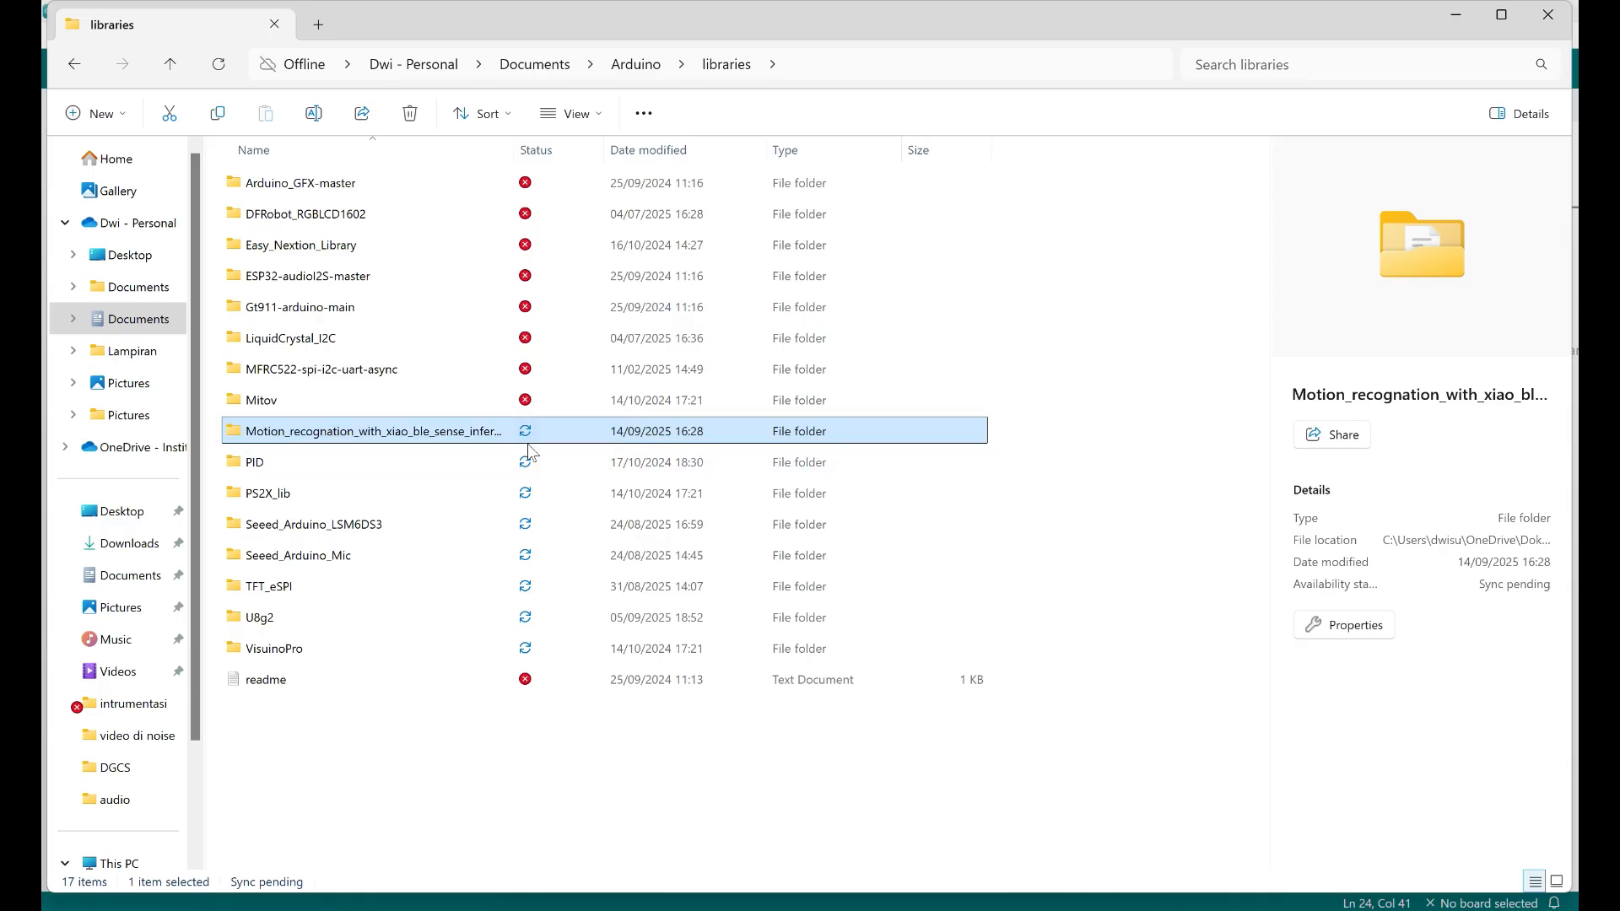
# Switch to Arduino IDE and replace the selected header name in the first include with Motion_recognation_with_xiao_ble_sense_inferencing, keeping the .h extension
pyautogui.hotkey('alt', 'Tab')
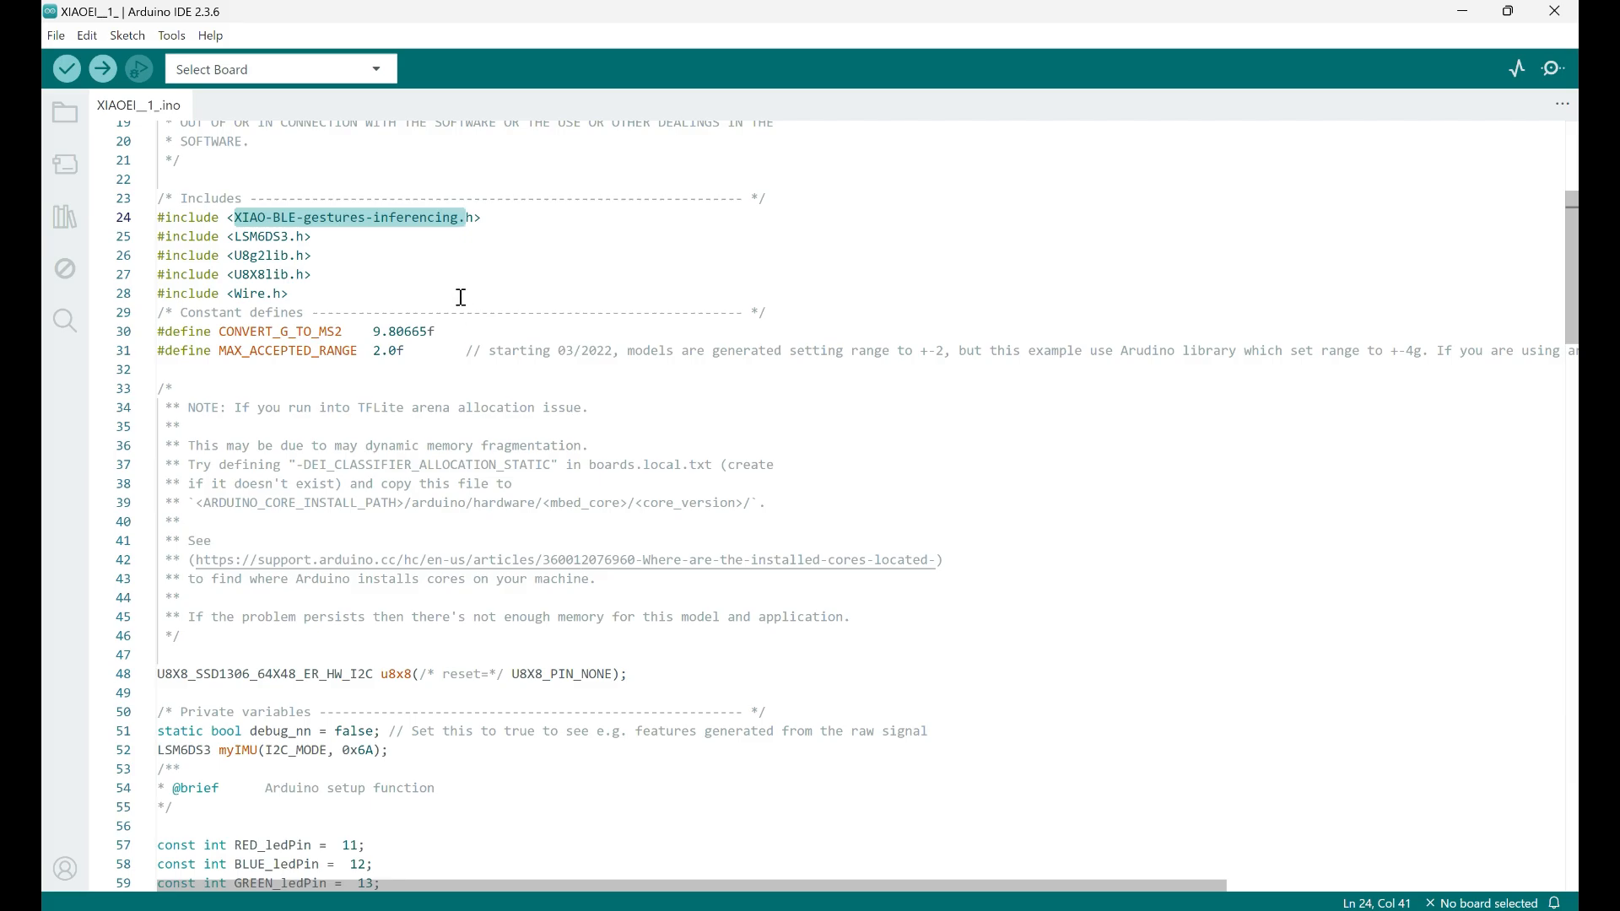
pyautogui.hotkey('ctrl', 'v')
pyautogui.write('.')
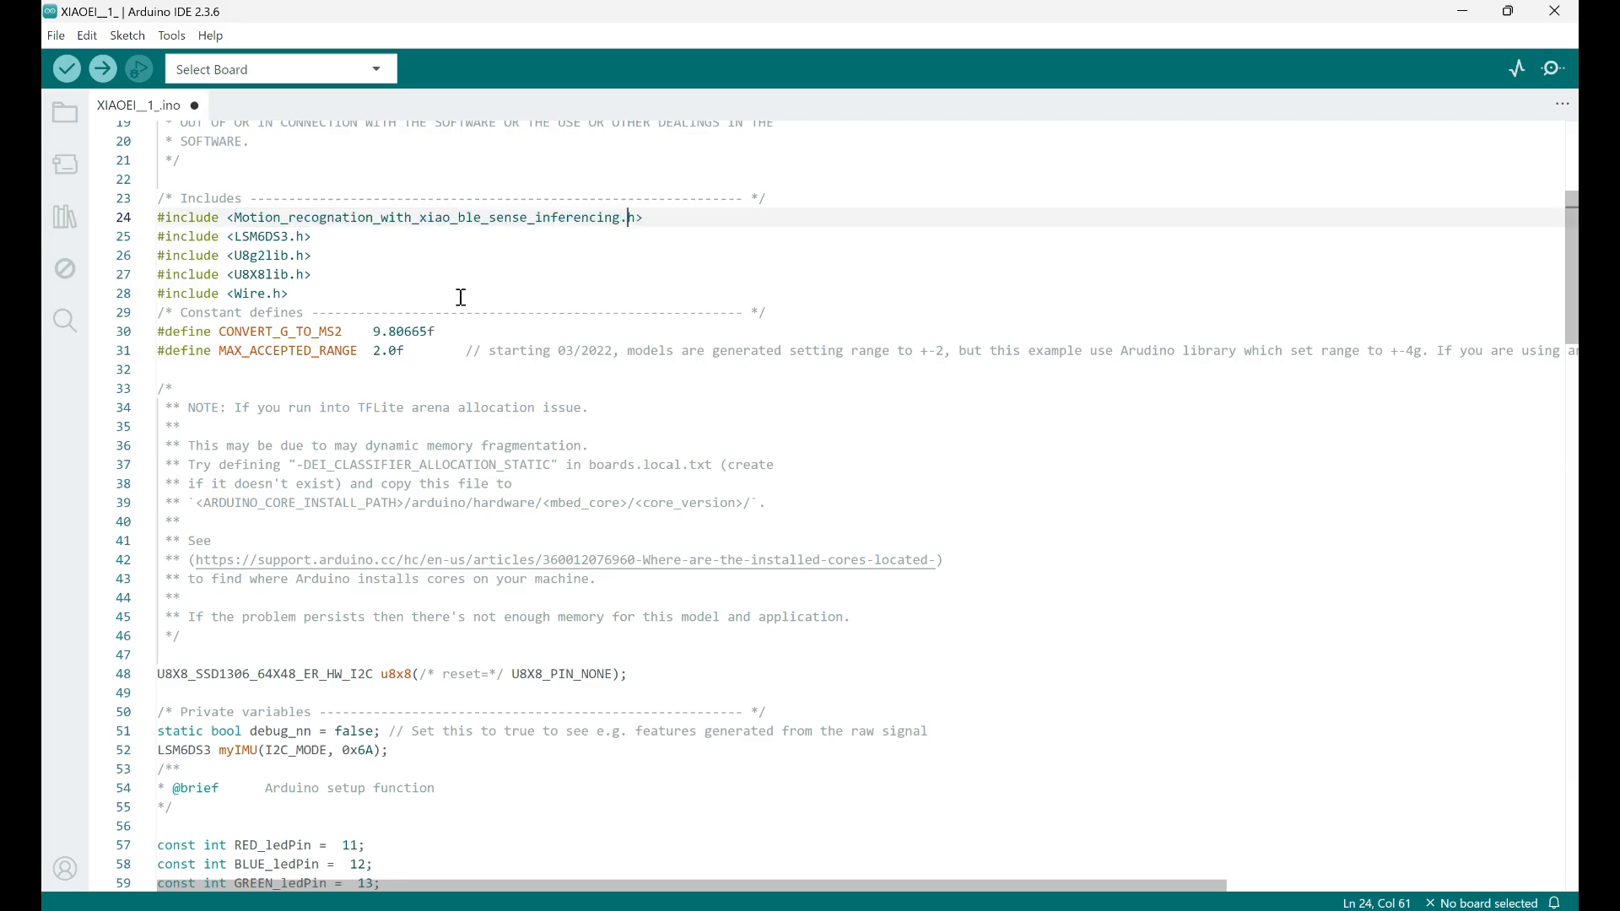
# Save the XIAOEI__1_ sketch and verify it
pyautogui.hotkey('ctrl', 's')
pyautogui.click(428, 350)
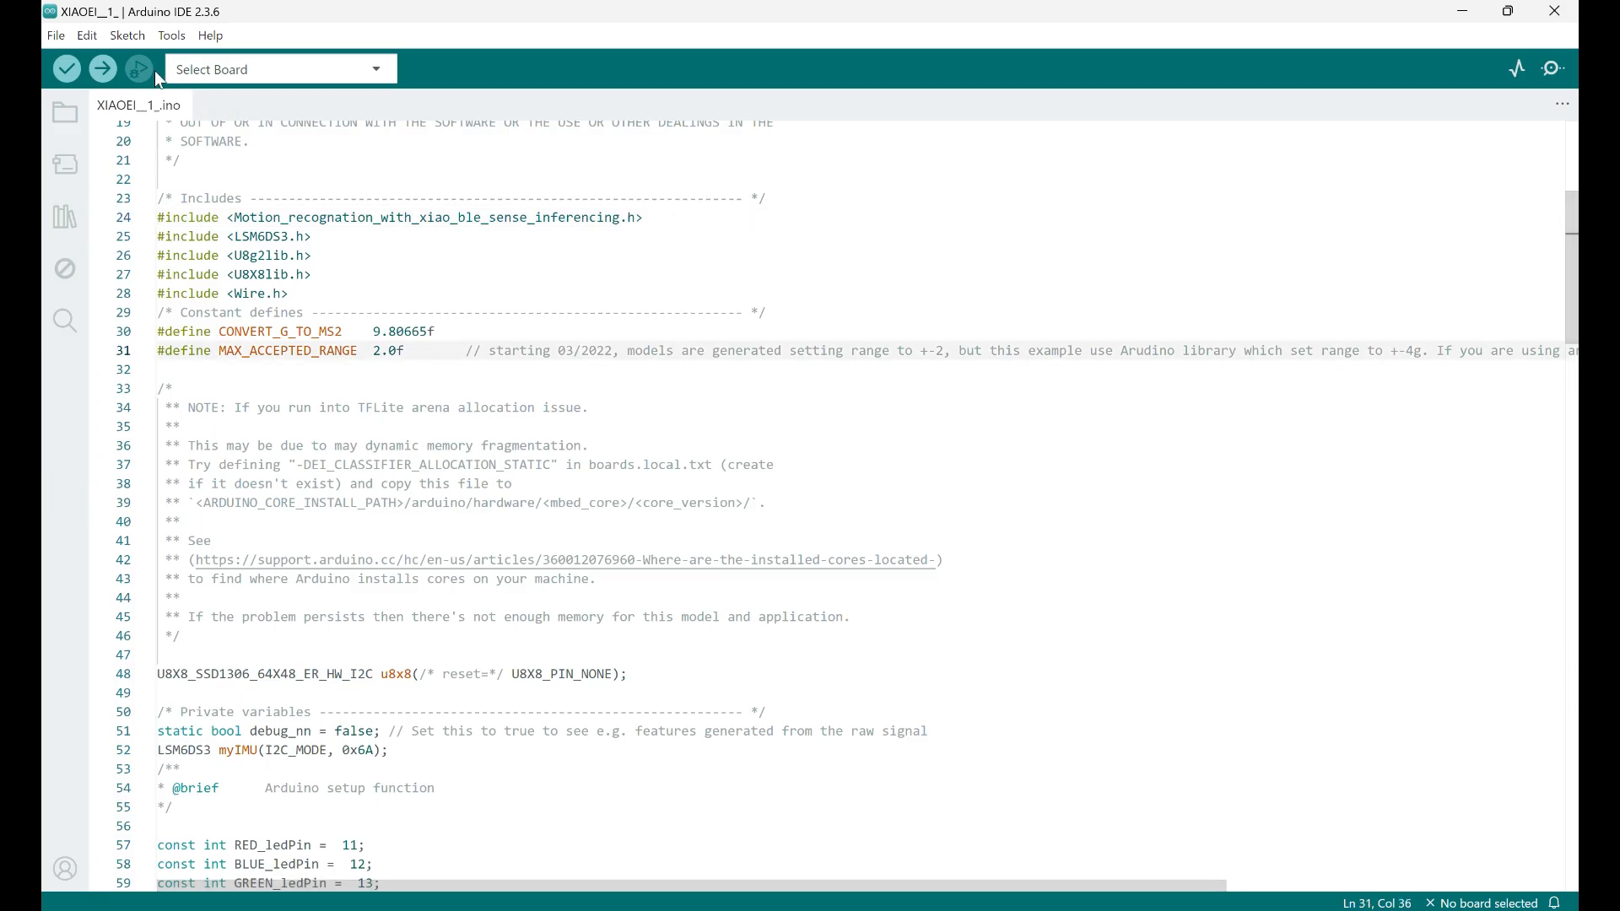
pyautogui.click(68, 70)
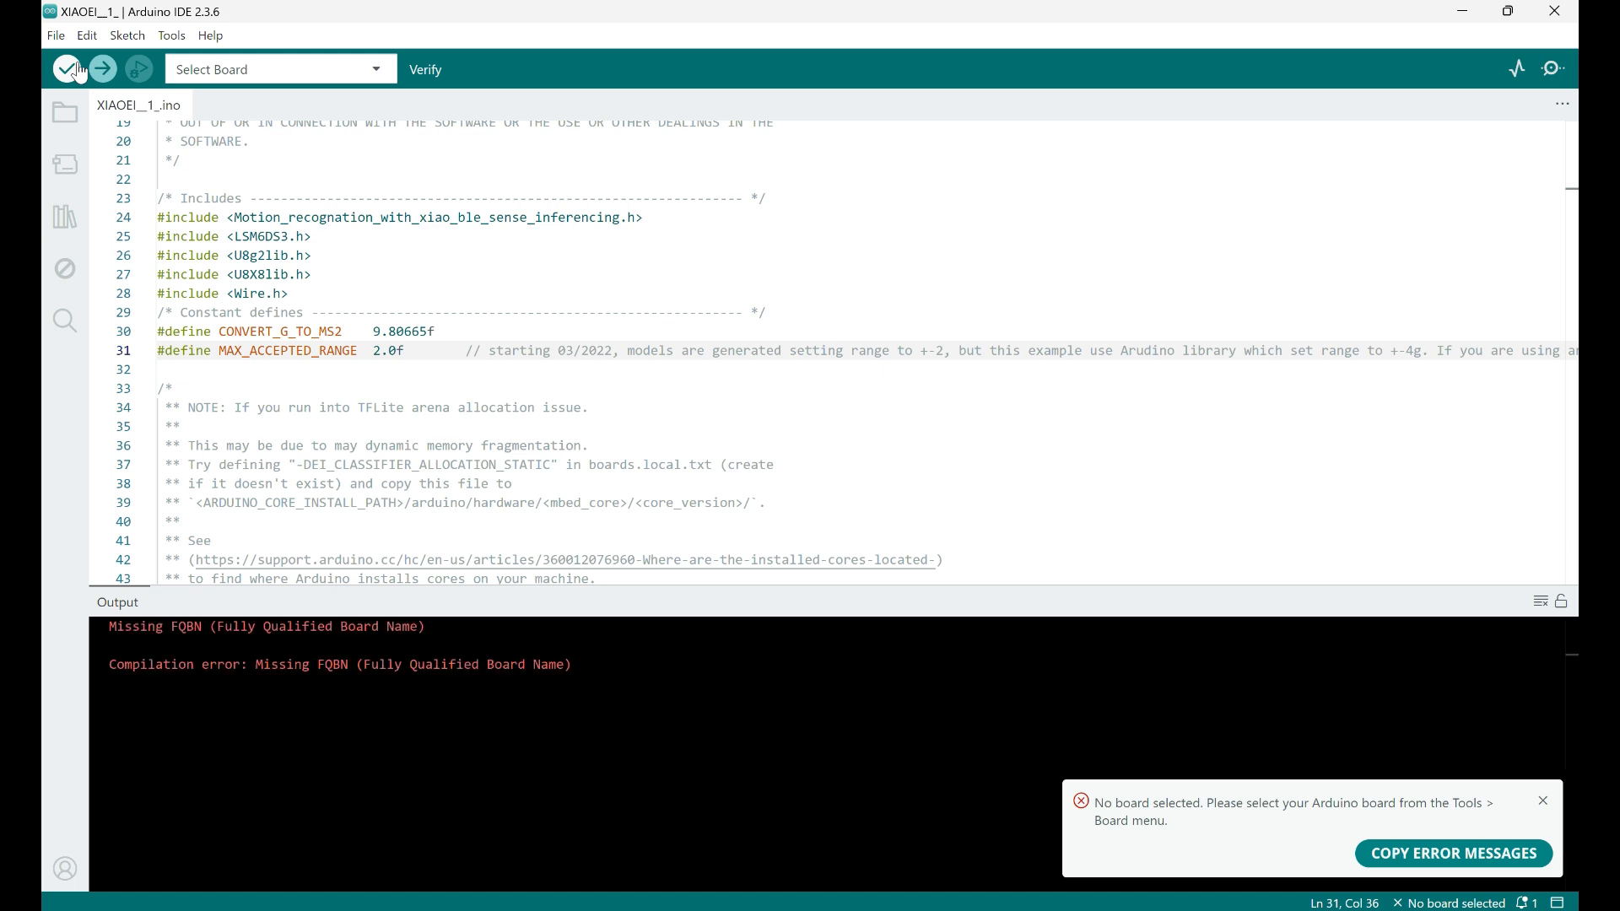
pyautogui.click(219, 69)
pyautogui.click(226, 108)
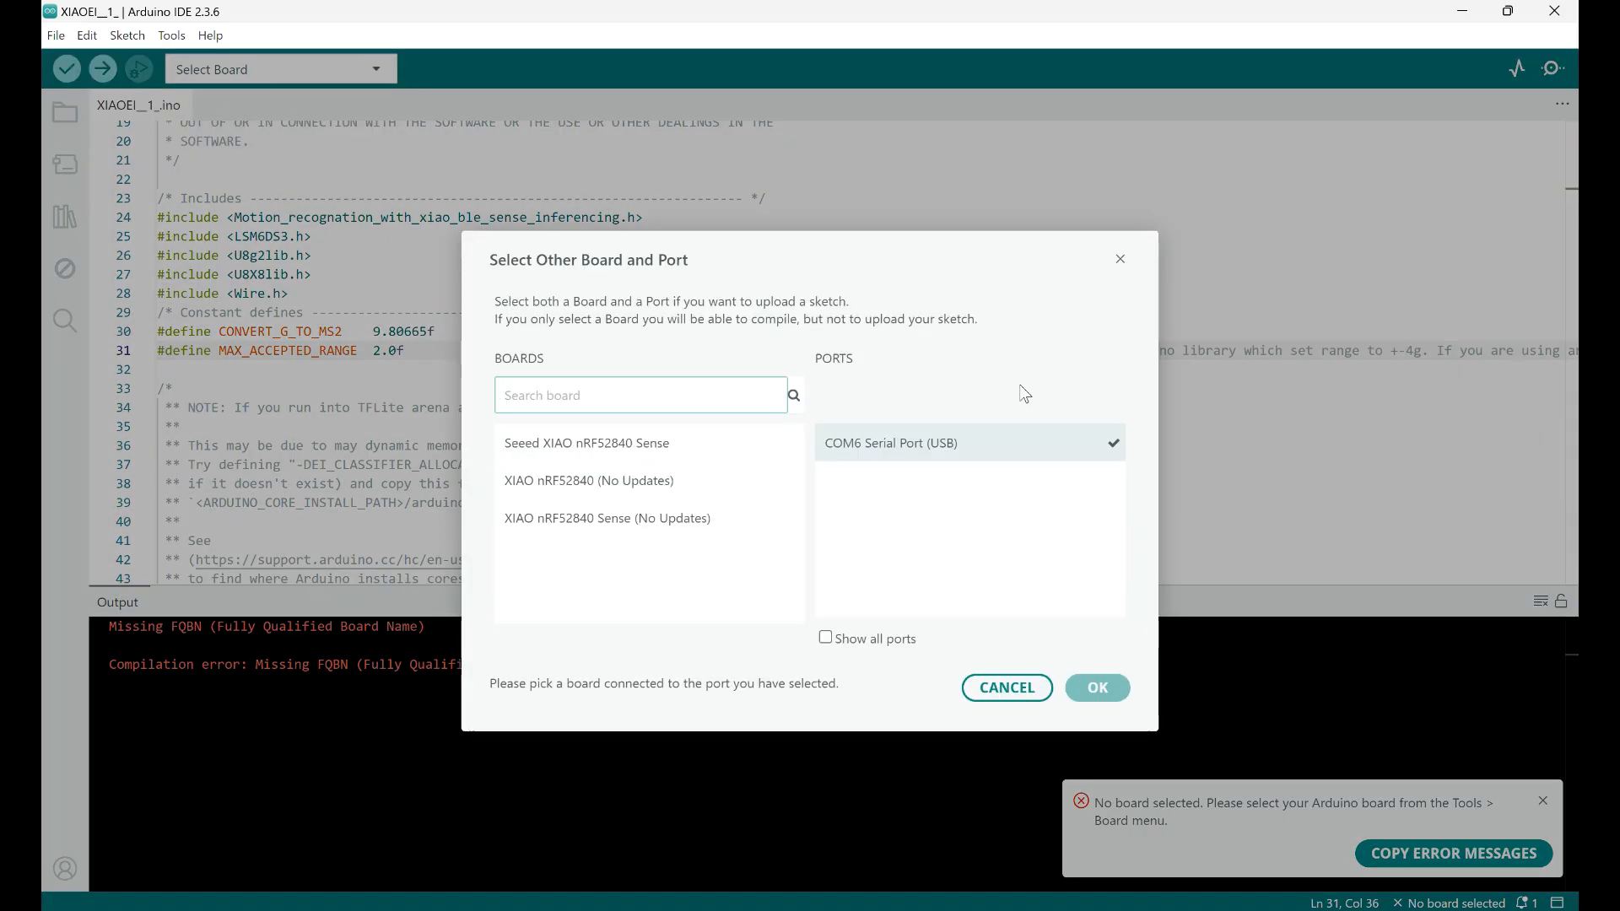
pyautogui.click(1121, 259)
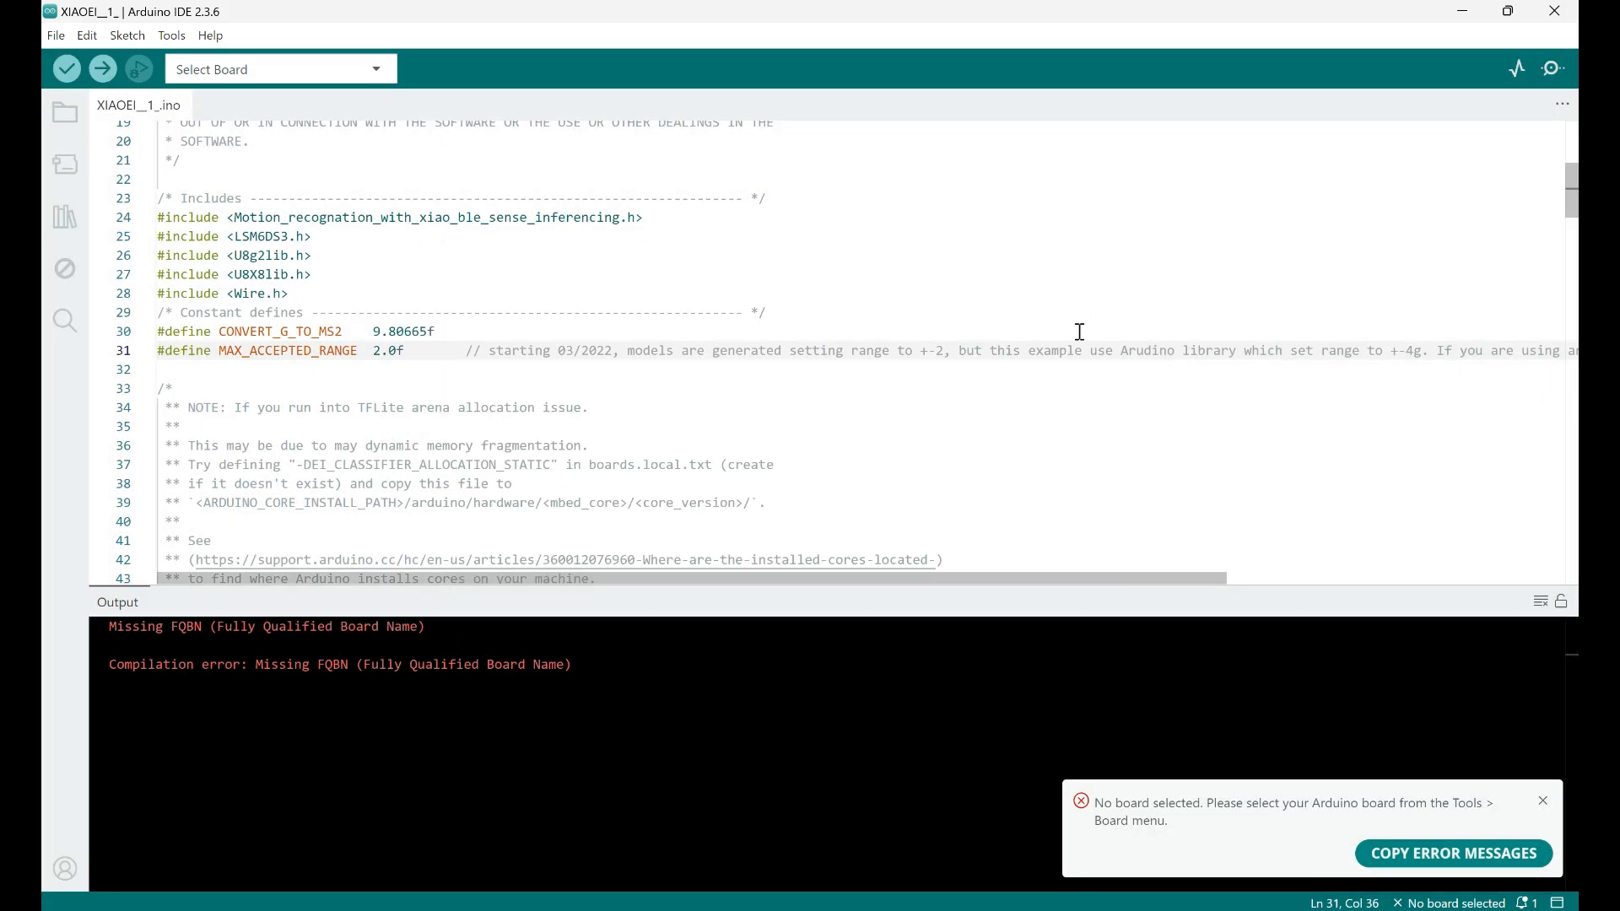